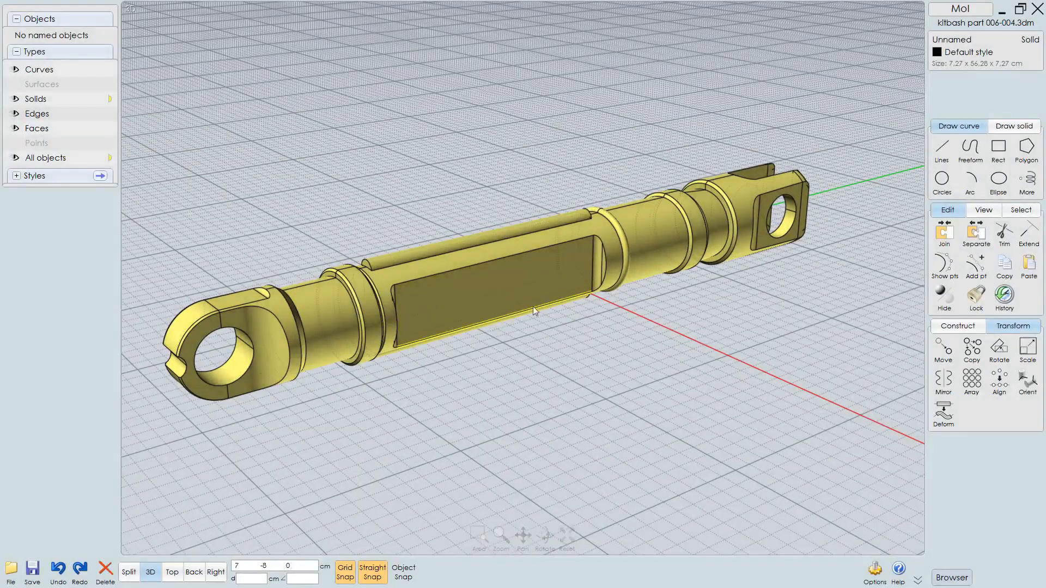
right_drag(533, 306, 576, 279)
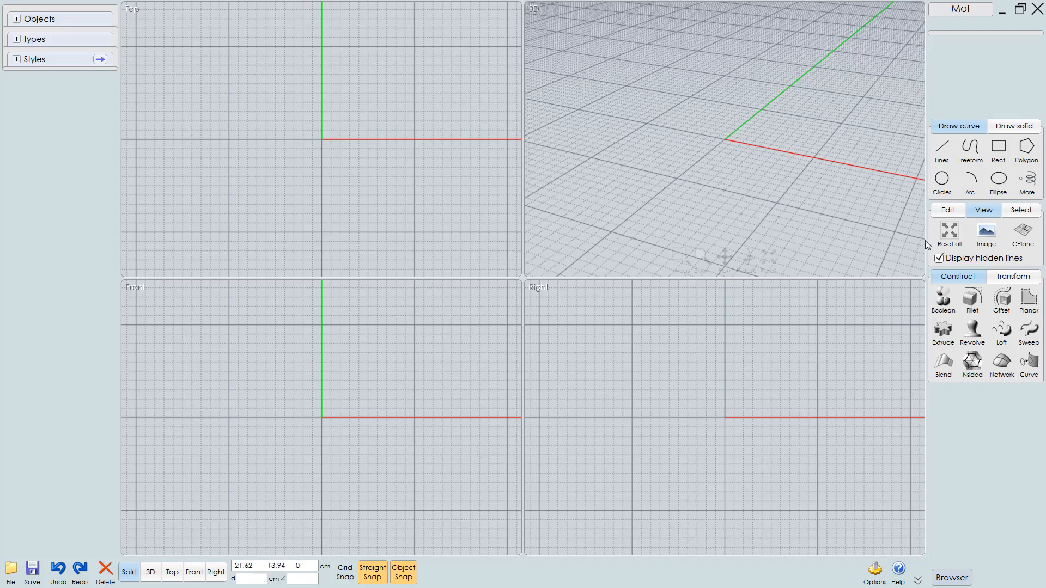
Add side ref.png as a reference image and place it in the Right view by two corners with grid snap on
click(986, 233)
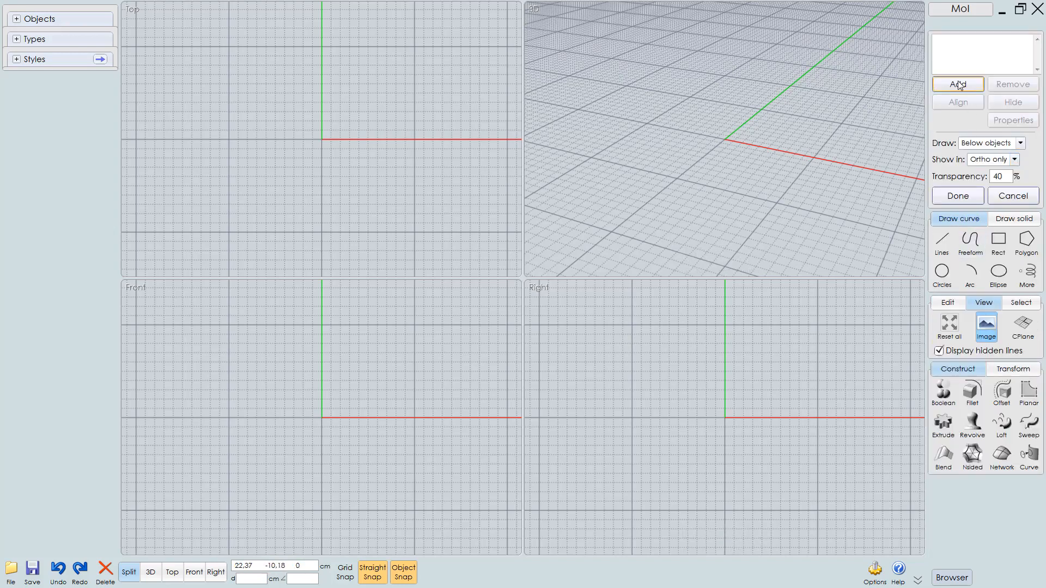
click(959, 85)
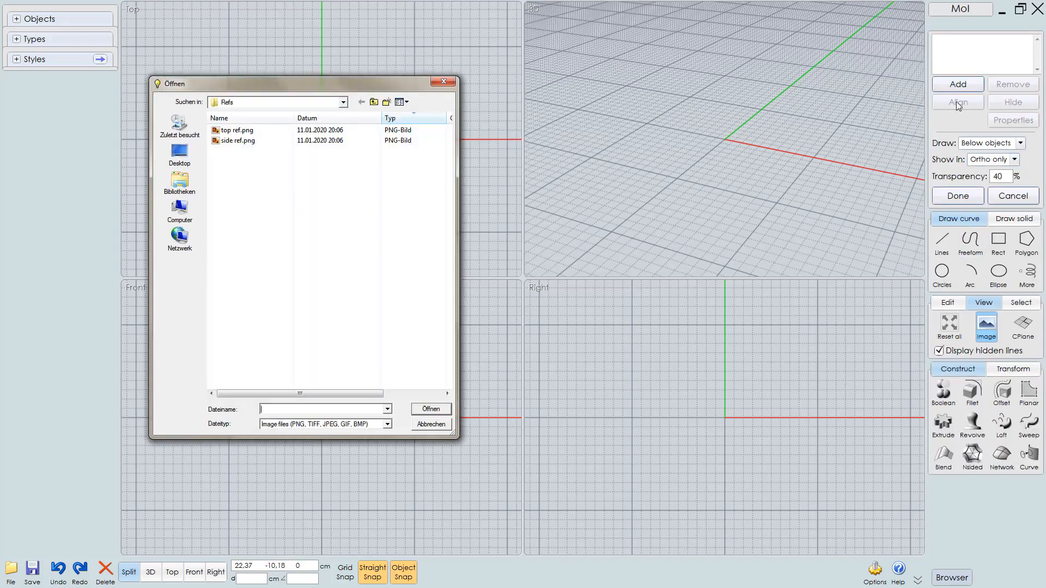
double_click(240, 141)
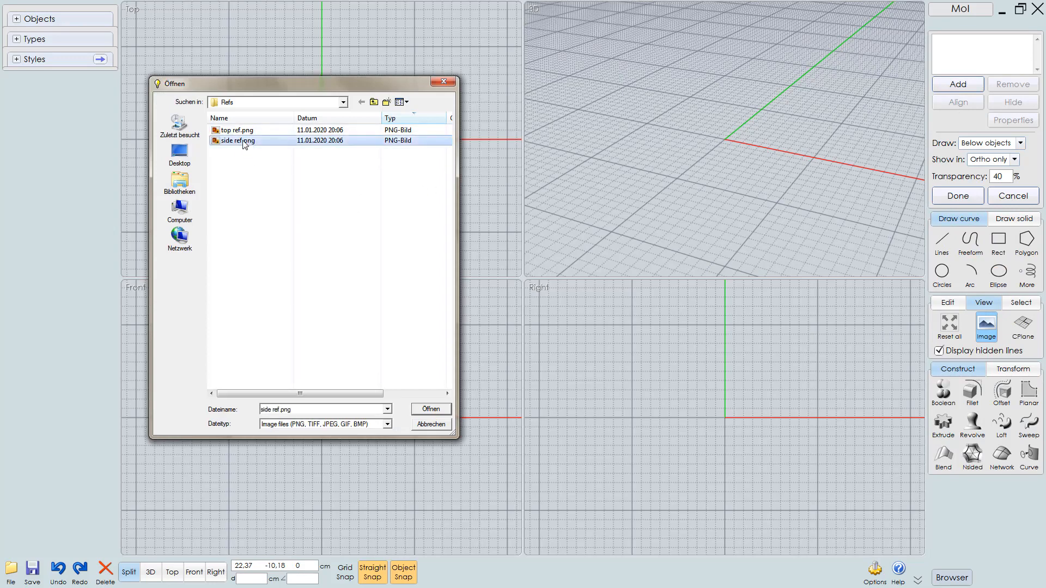
click(345, 572)
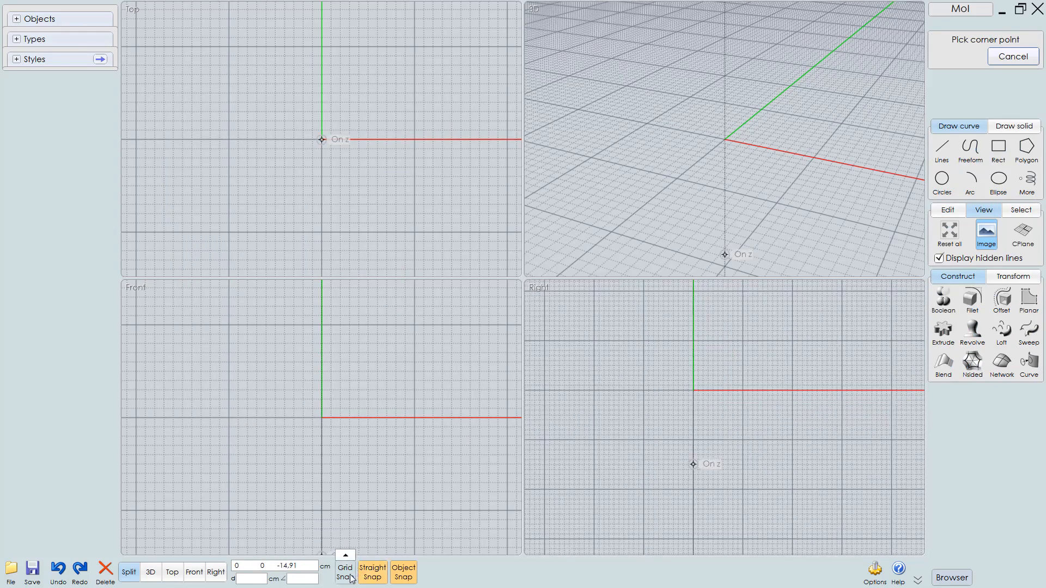
scroll(713, 364, down, 2)
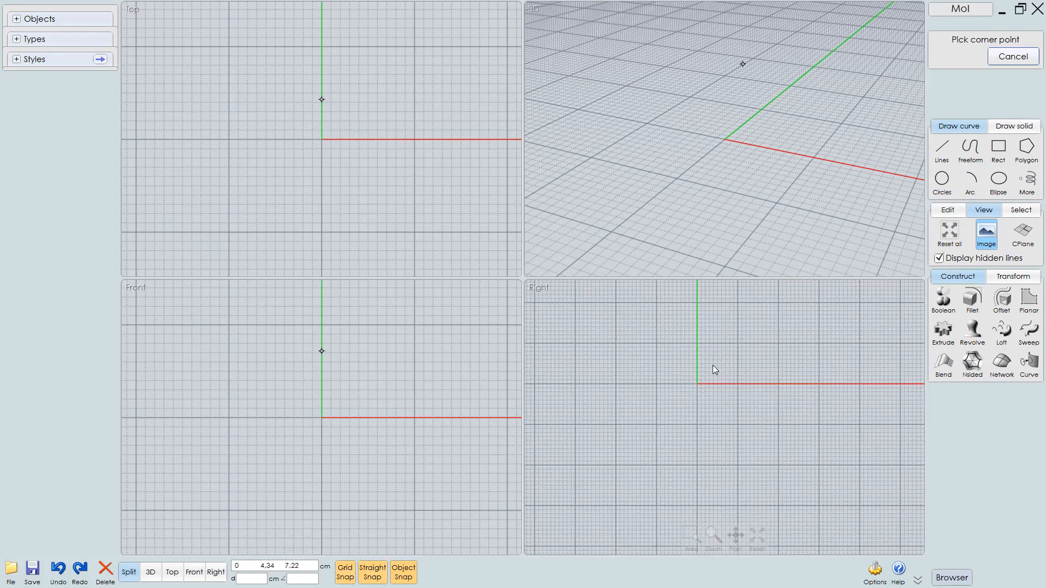
click(576, 303)
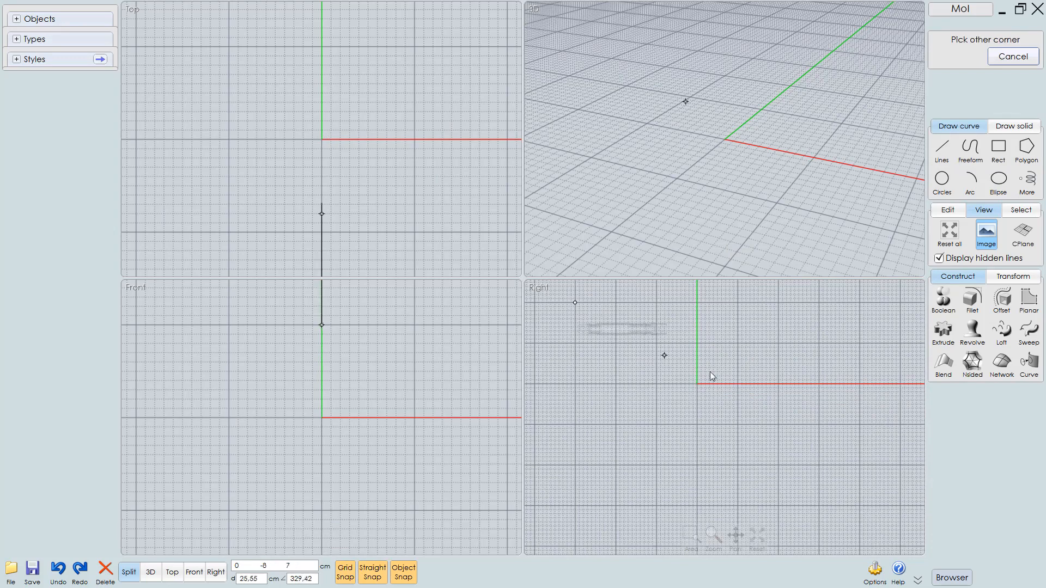
click(819, 414)
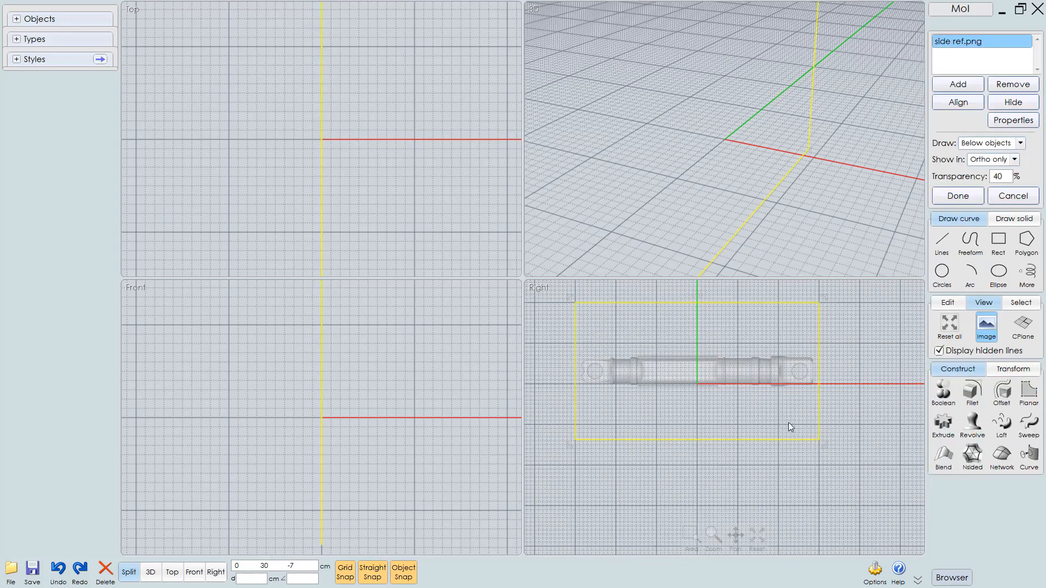
Move the side reference image so the part's centre line sits on the horizontal axis, with grid snap off
click(345, 572)
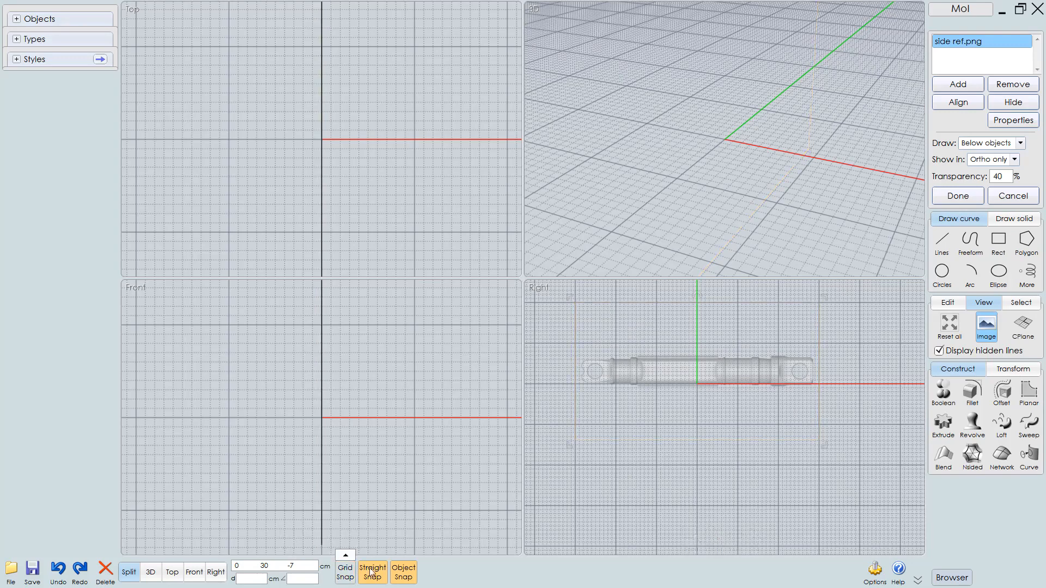
key(space)
scroll(496, 265, up, 1)
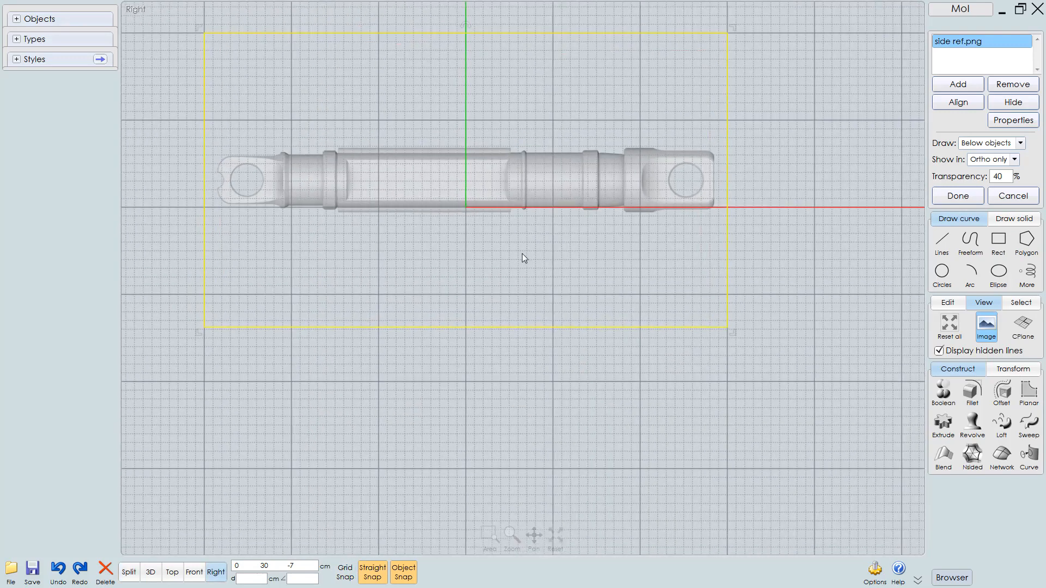
drag(483, 329, 486, 356)
middle_drag(503, 416, 557, 434)
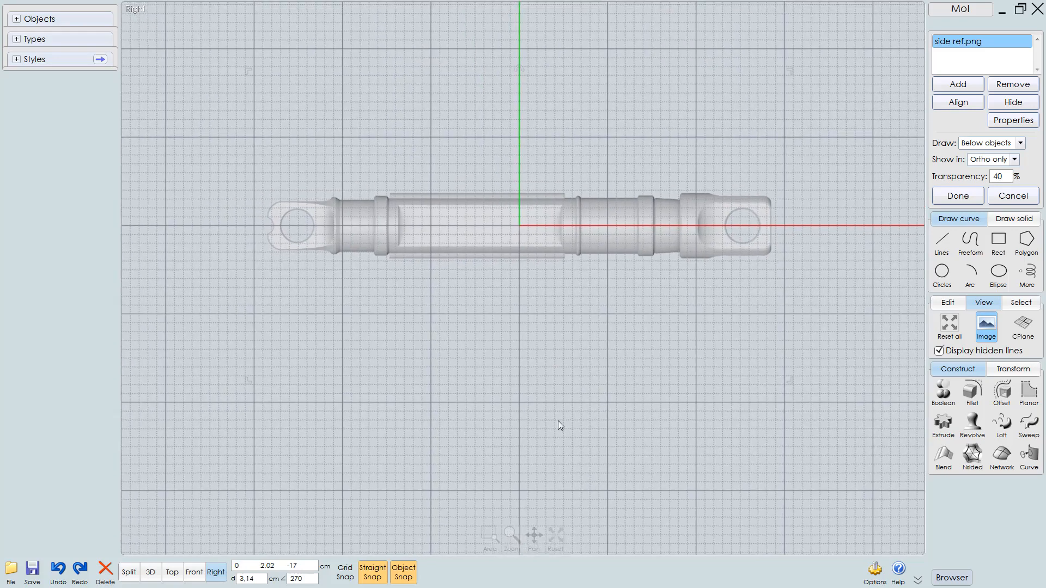
key(space)
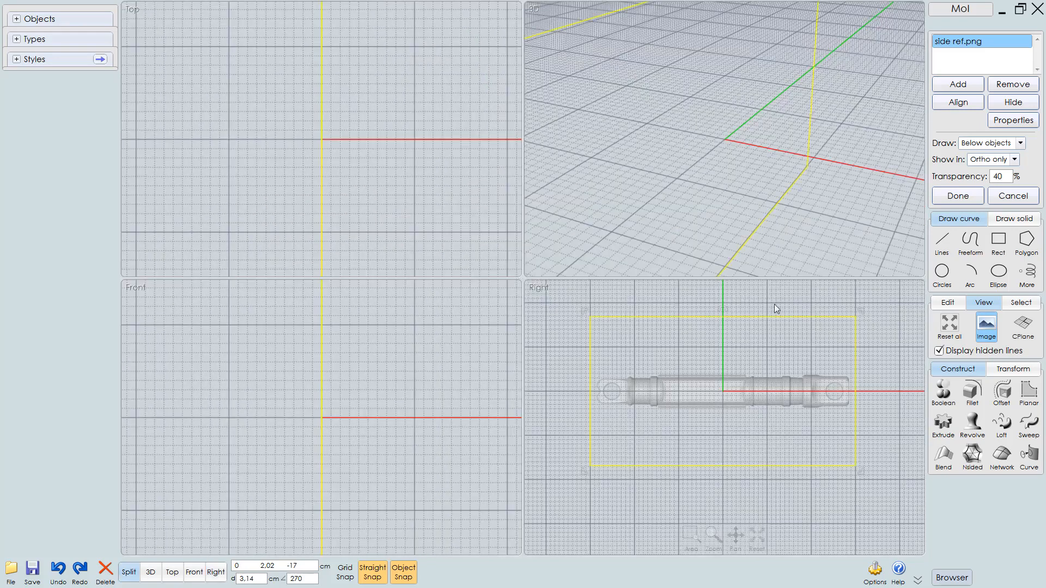
Add top ref.png as a reference image and place it in the Top view by two corners with grid snap on
click(961, 85)
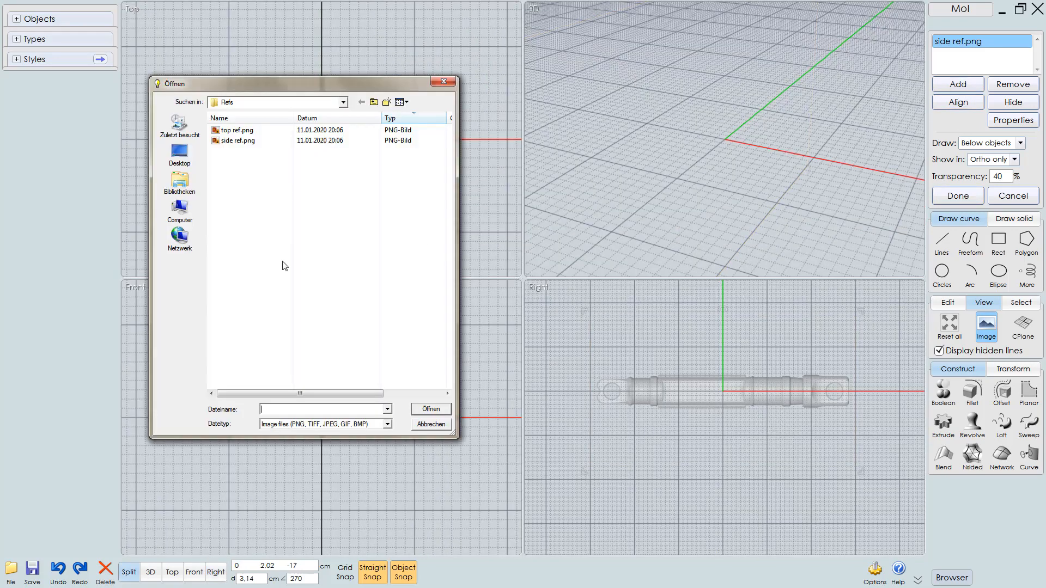
double_click(240, 131)
key(space)
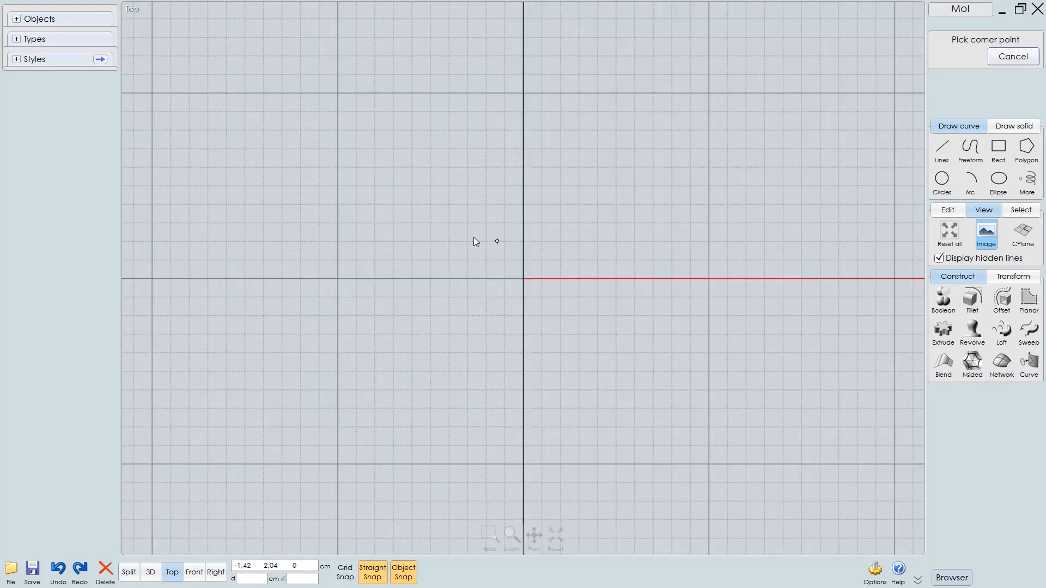
scroll(467, 240, down, 5)
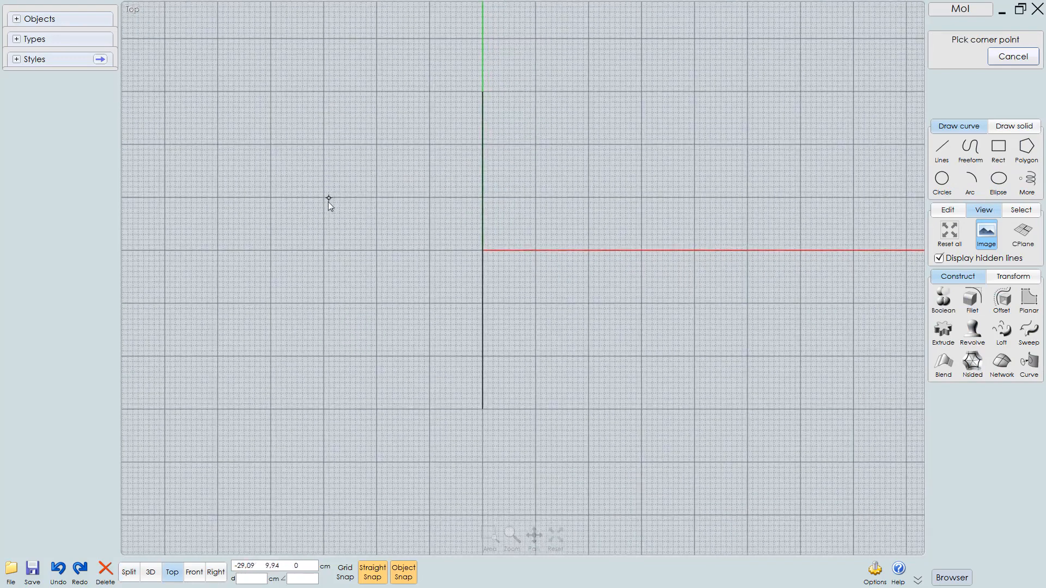
click(345, 572)
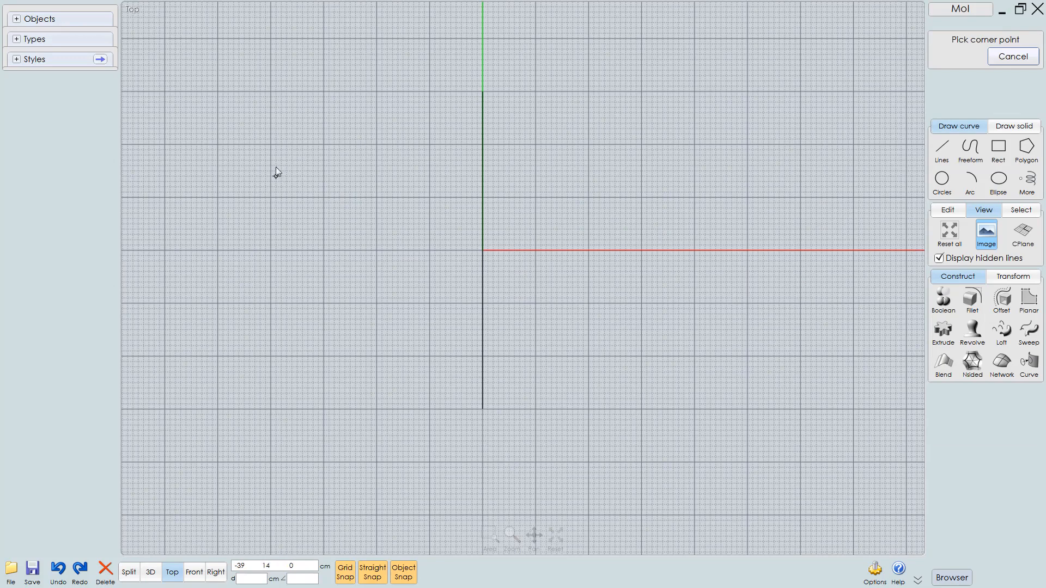
click(323, 197)
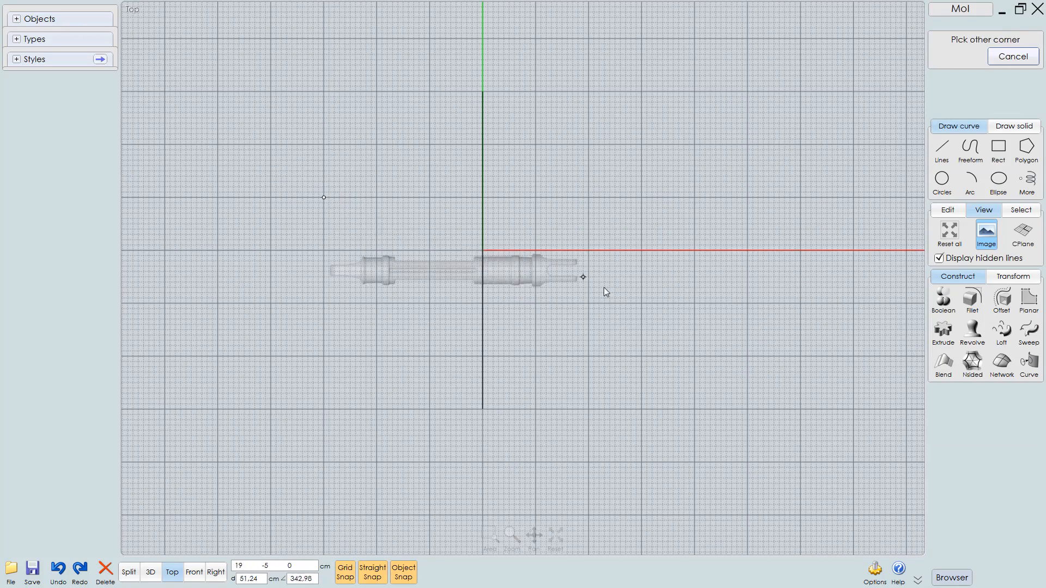
click(641, 319)
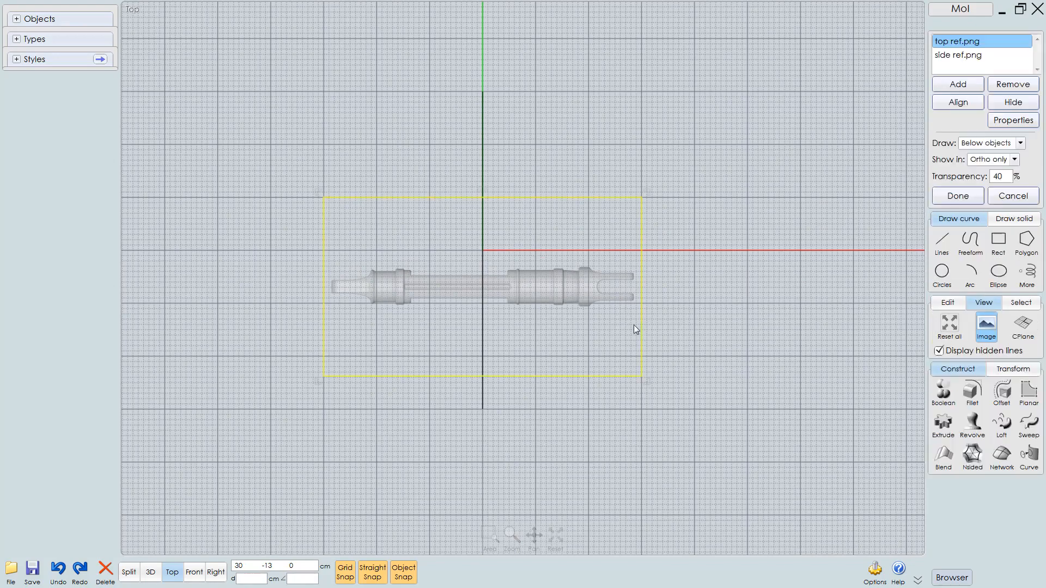
Move the top reference image onto the axis and rotate it 90° so the part runs vertically
click(345, 572)
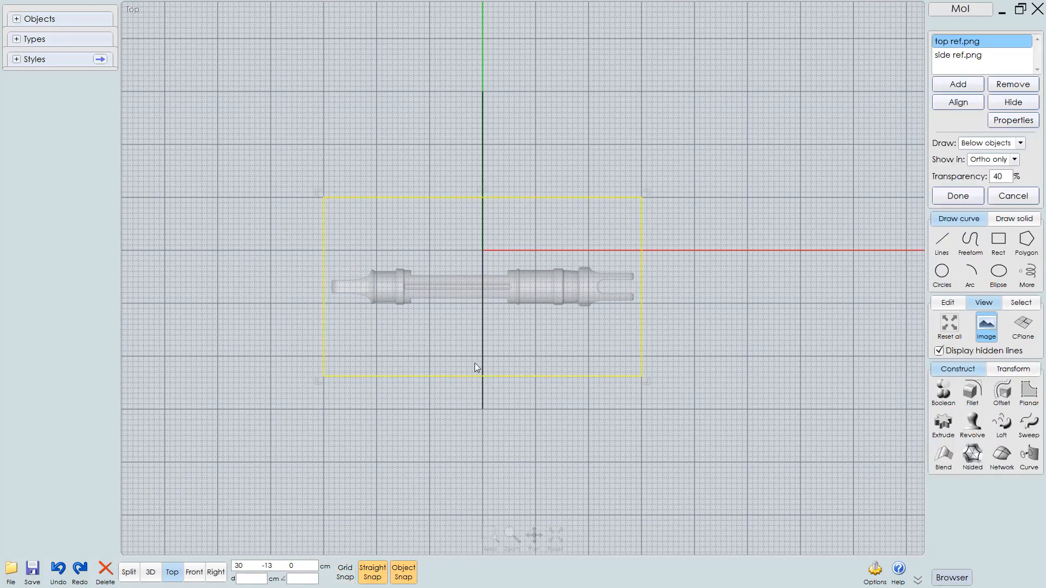
scroll(475, 363, up, 1)
drag(506, 387, 511, 342)
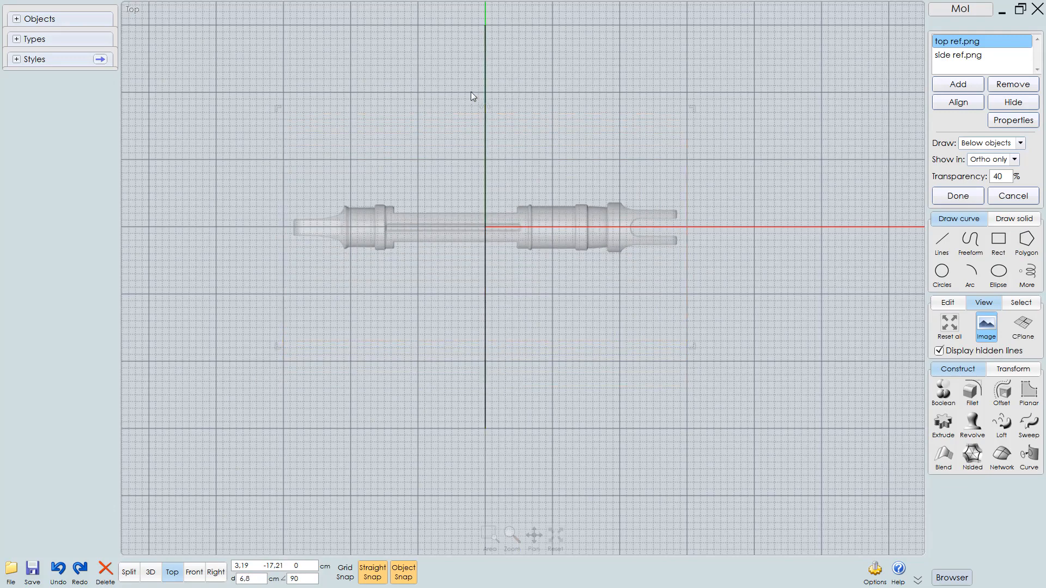
drag(463, 114, 461, 234)
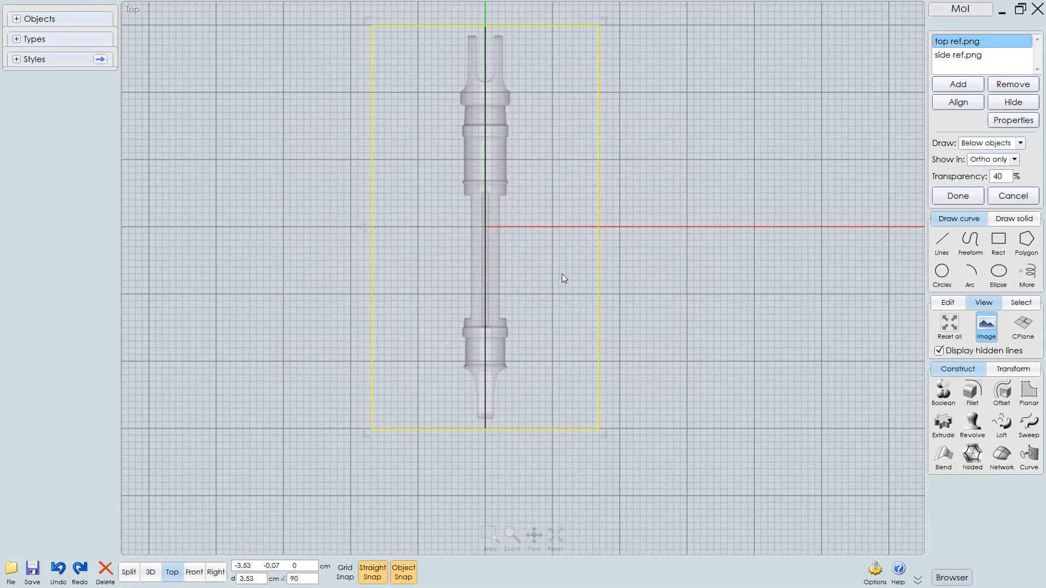
key(Tab)
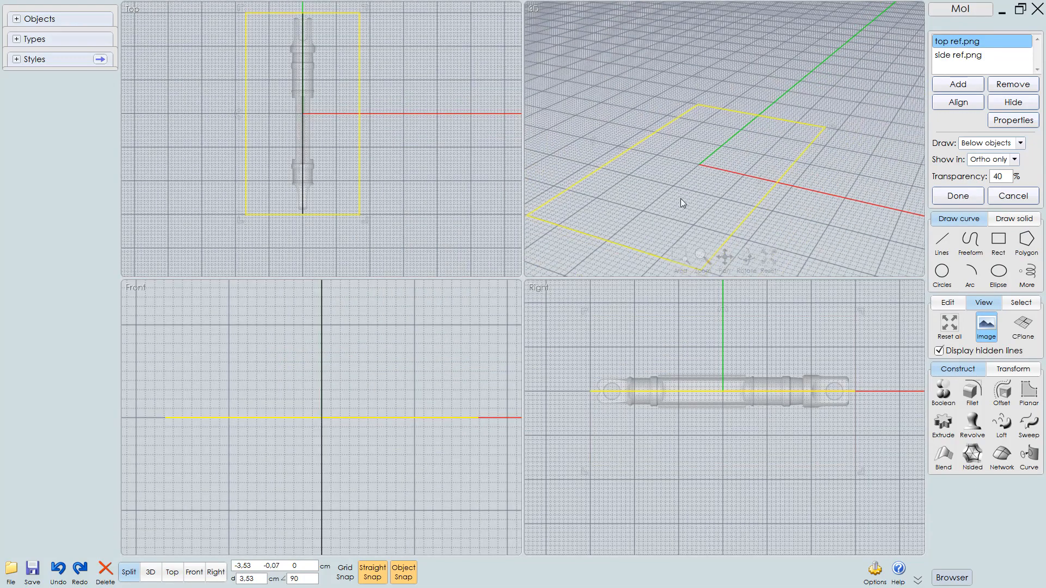
Switch the reference images to display in all views and inspect their placement in the 3D view
mouse_move(681, 198)
mouse_down()
mouse_move(690, 198)
mouse_move(678, 191)
mouse_up()
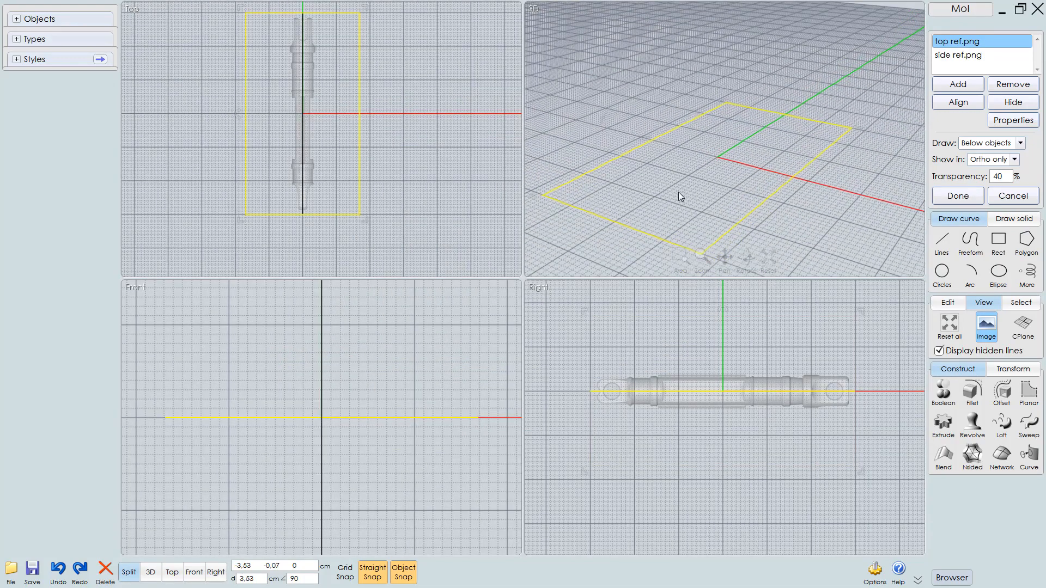
click(846, 175)
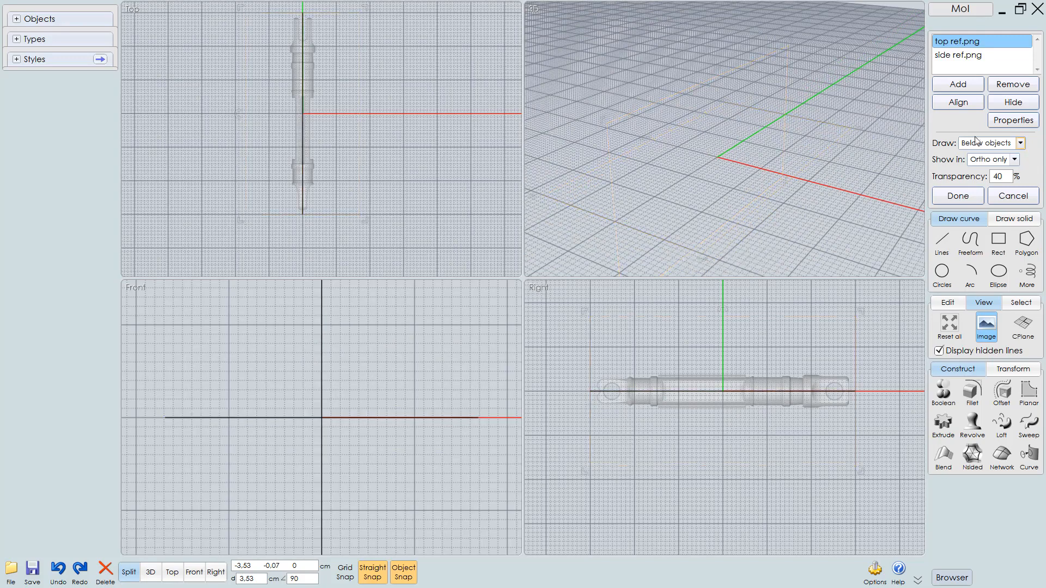
click(1015, 160)
click(1008, 177)
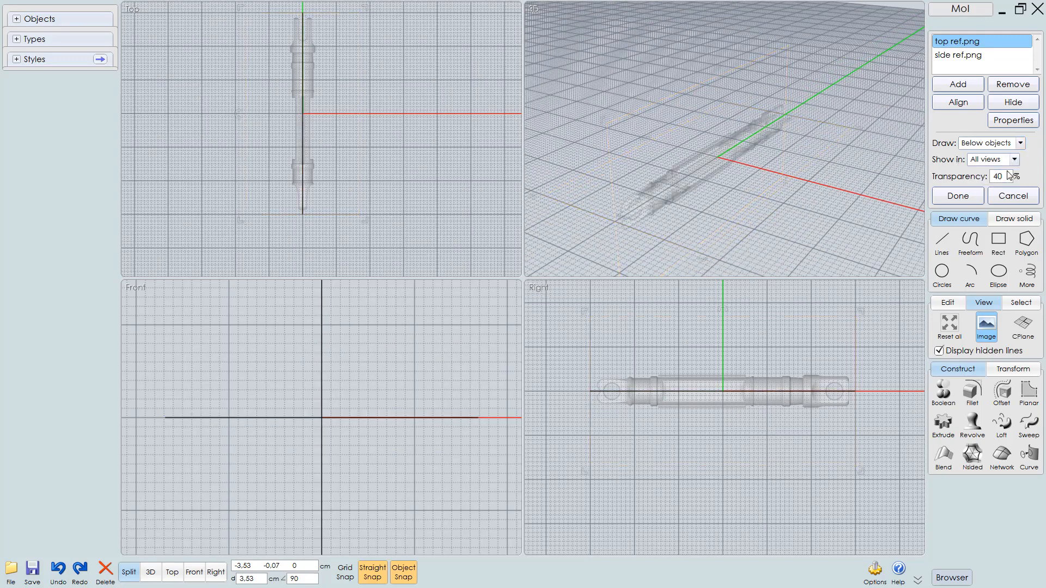
click(719, 172)
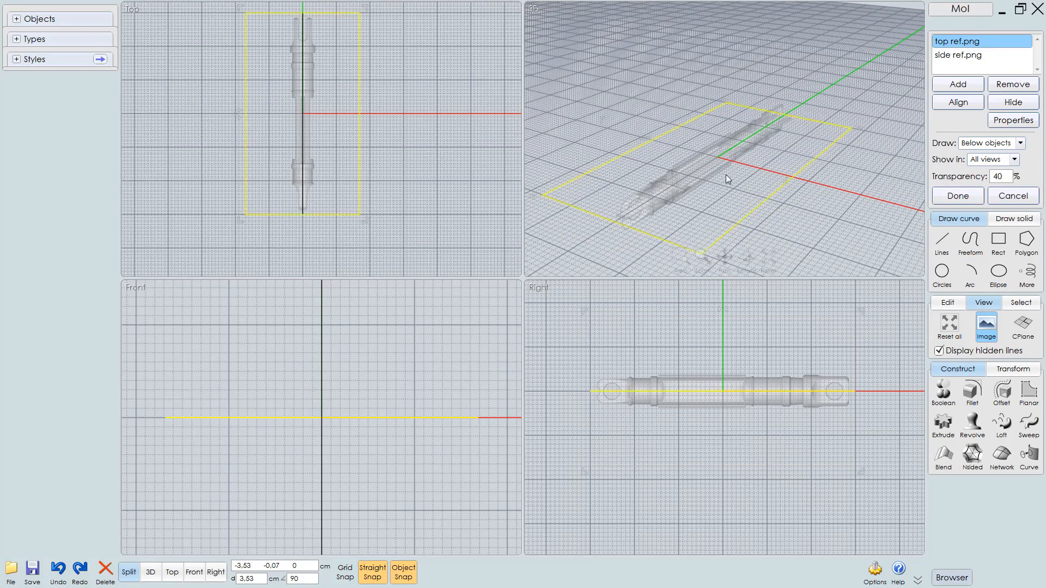
right_drag(726, 174, 708, 151)
click(707, 163)
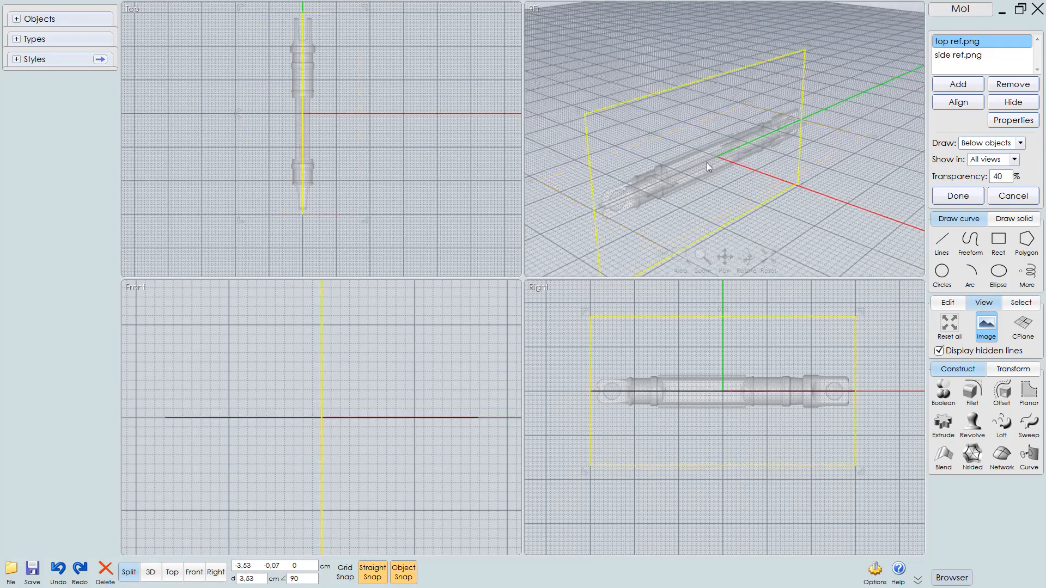
key(Escape)
Set the reference images to display in ortho views only
click(1014, 160)
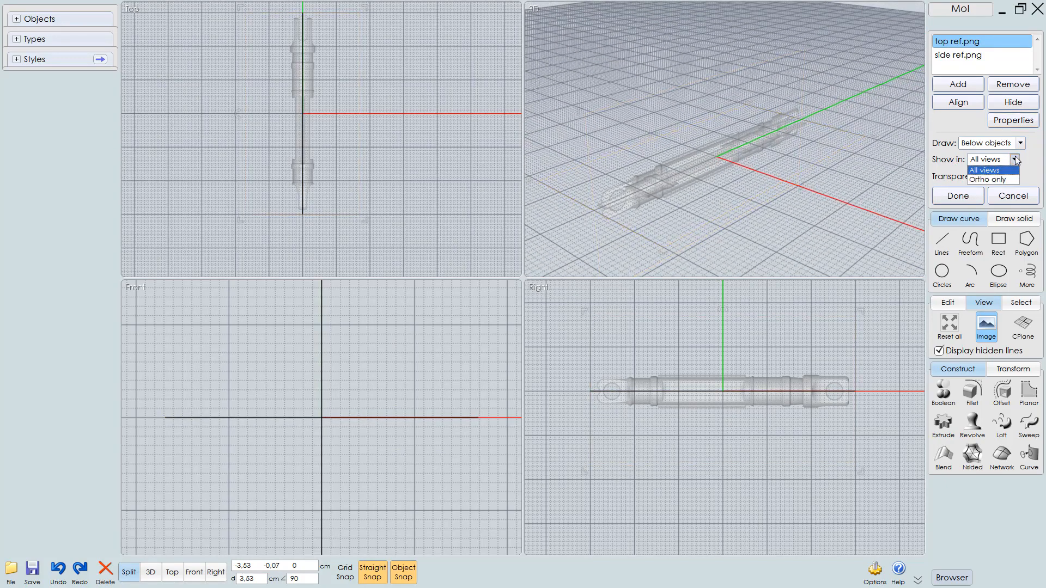
click(1002, 180)
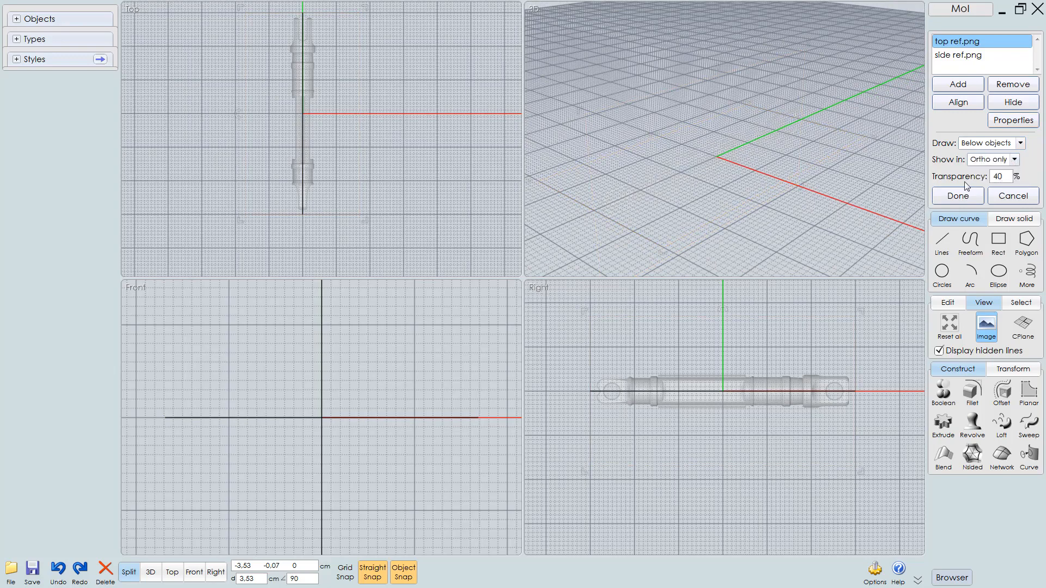
click(1005, 177)
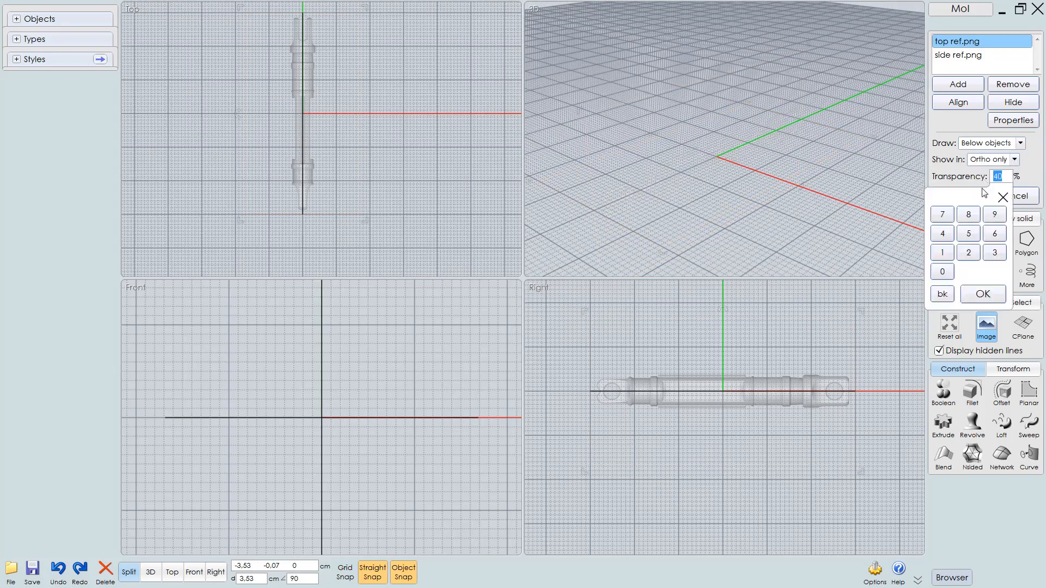
click(1038, 168)
Move the side reference image slightly in the Right view
middle_drag(689, 387, 716, 365)
scroll(688, 380, up, 1)
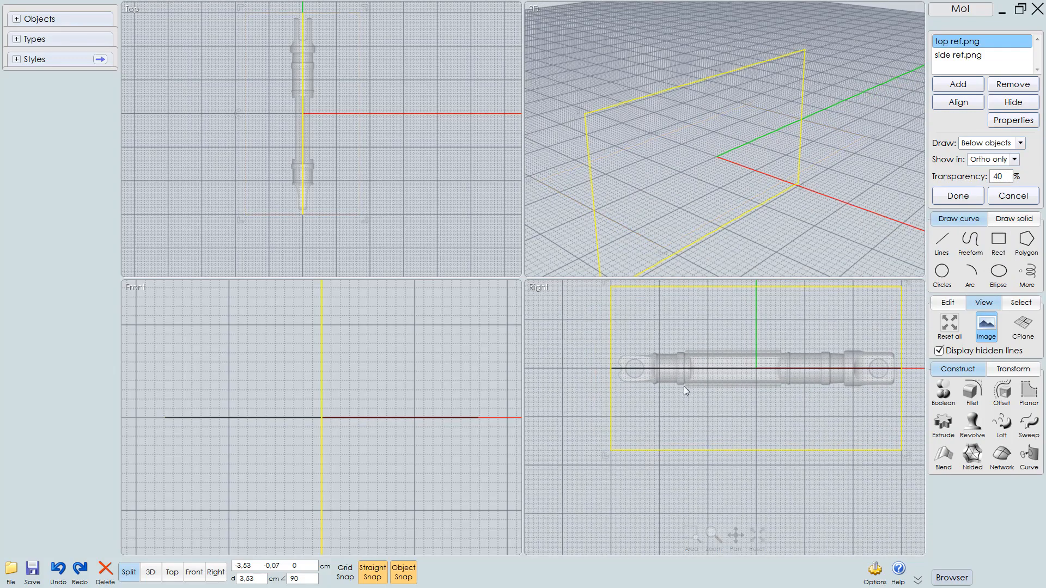
scroll(648, 391, down, 1)
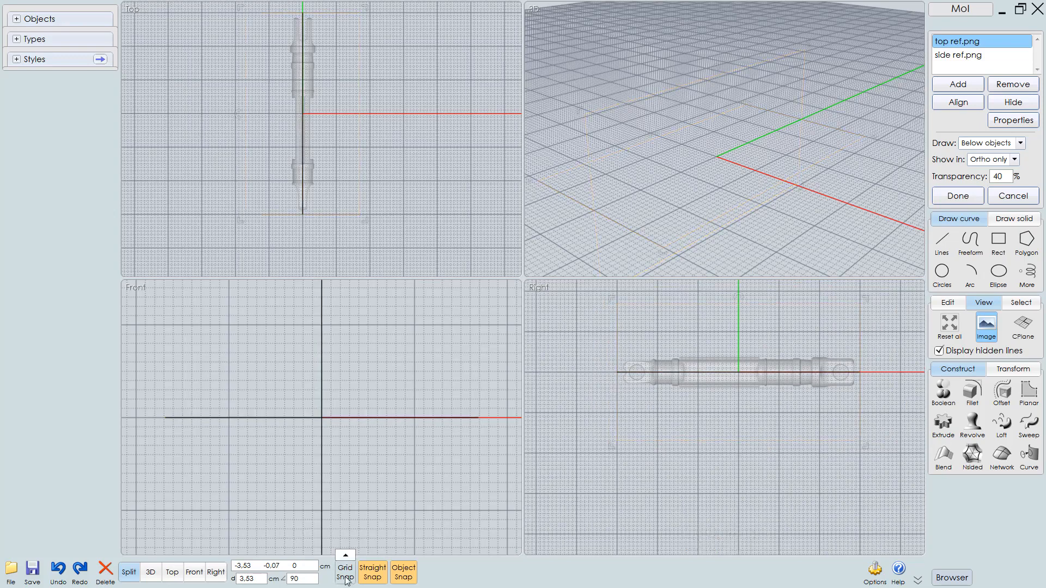
Hide the construction grid
click(347, 557)
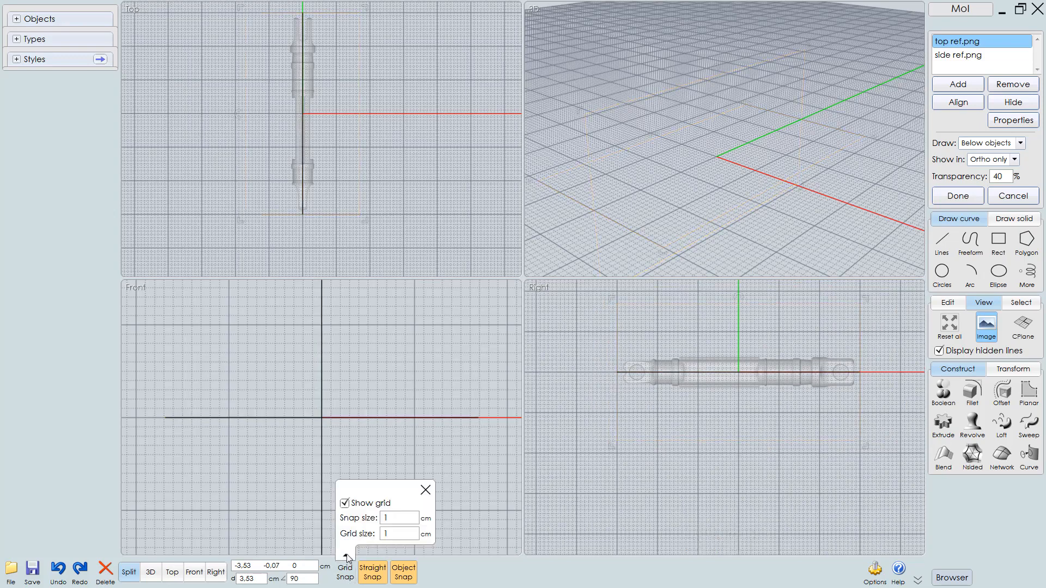
click(344, 501)
Fine-tune the side reference image so the part's centre line sits on the axis, and finish the Image command
mouse_move(710, 365)
middle_down()
mouse_move(697, 356)
mouse_move(705, 384)
middle_up()
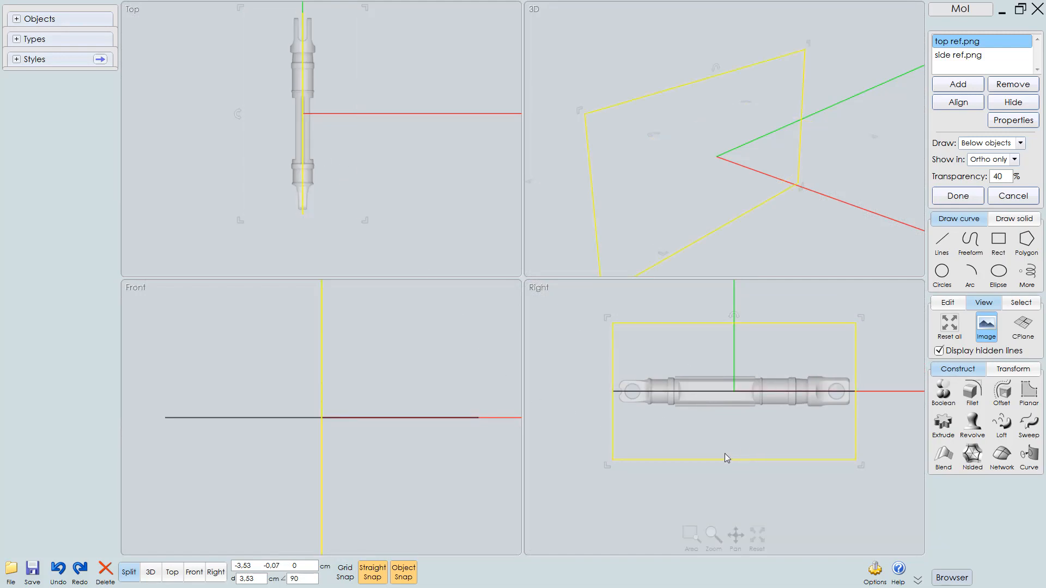
scroll(729, 435, up, 1)
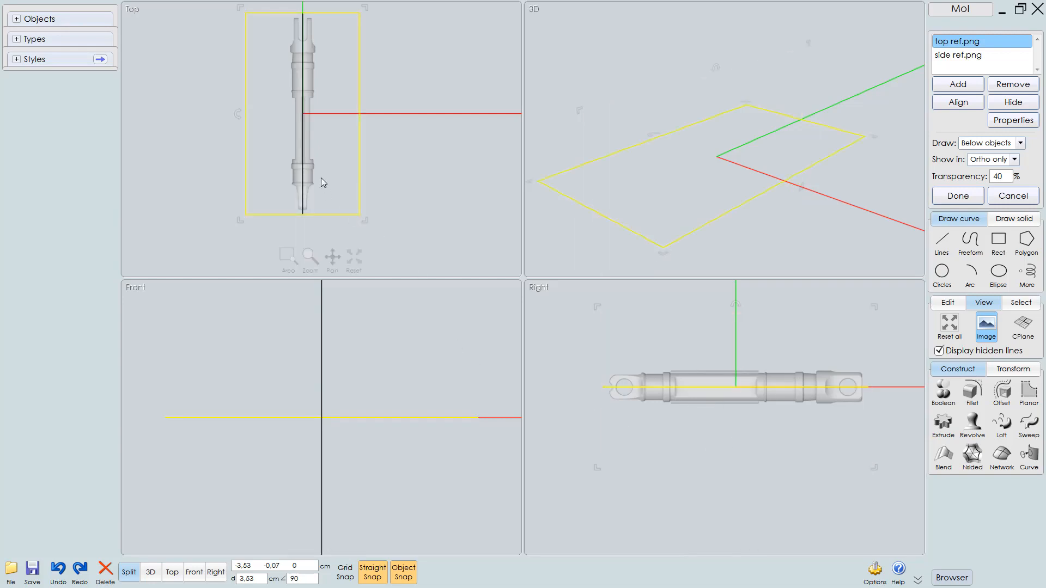
right_drag(794, 418, 795, 430)
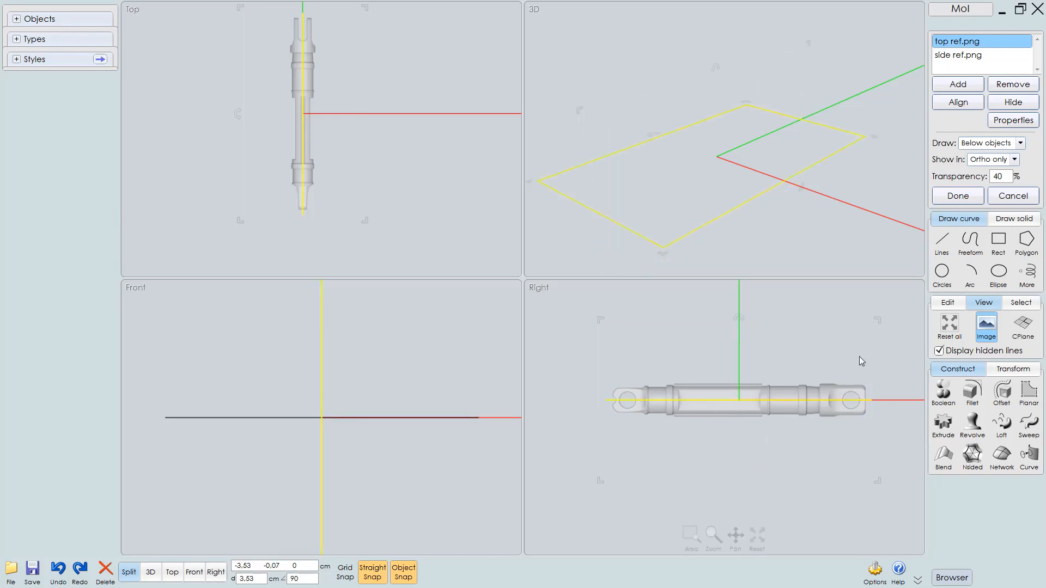
click(960, 197)
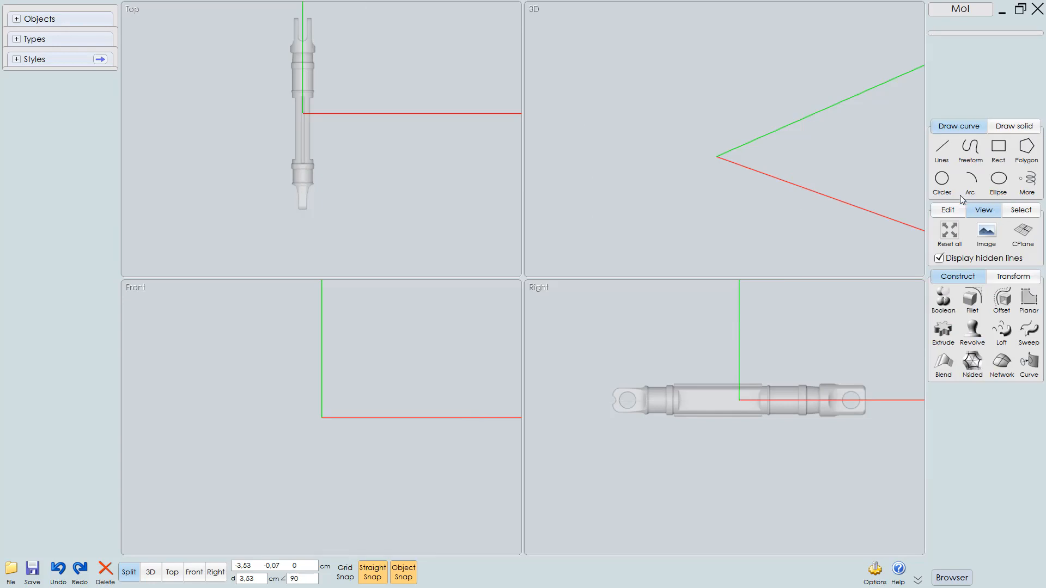
Draw a corner rectangle around the side reference part in the maximized Right view, about 57.5 by 7.7 cm
middle_drag(746, 455, 730, 461)
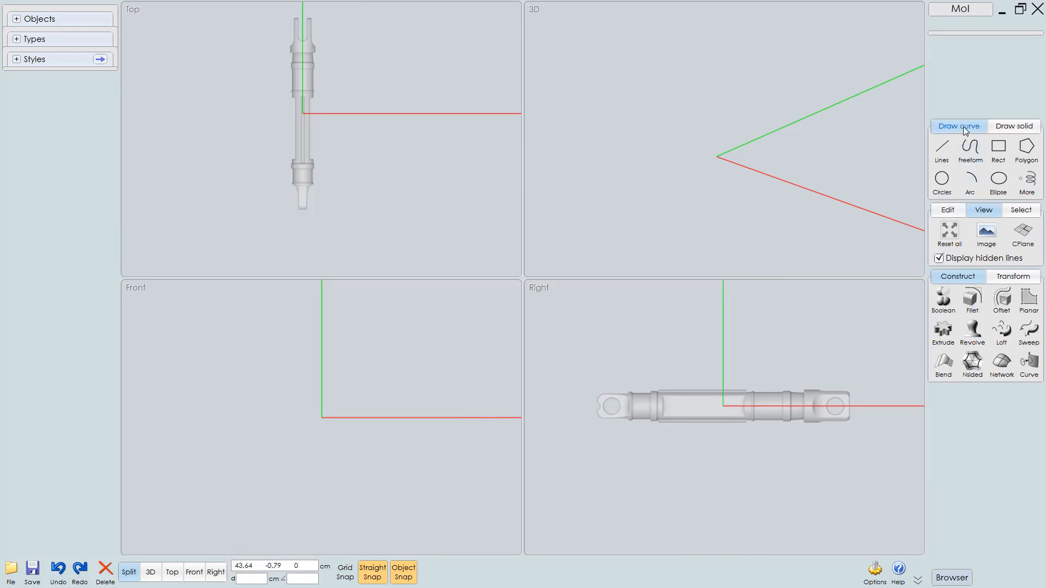
click(999, 149)
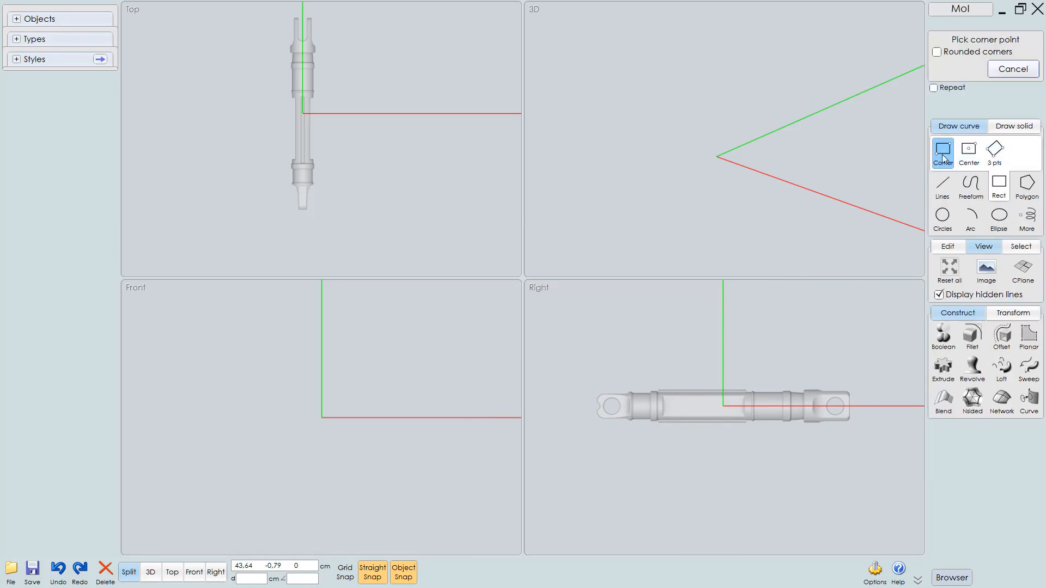
middle_click(747, 428)
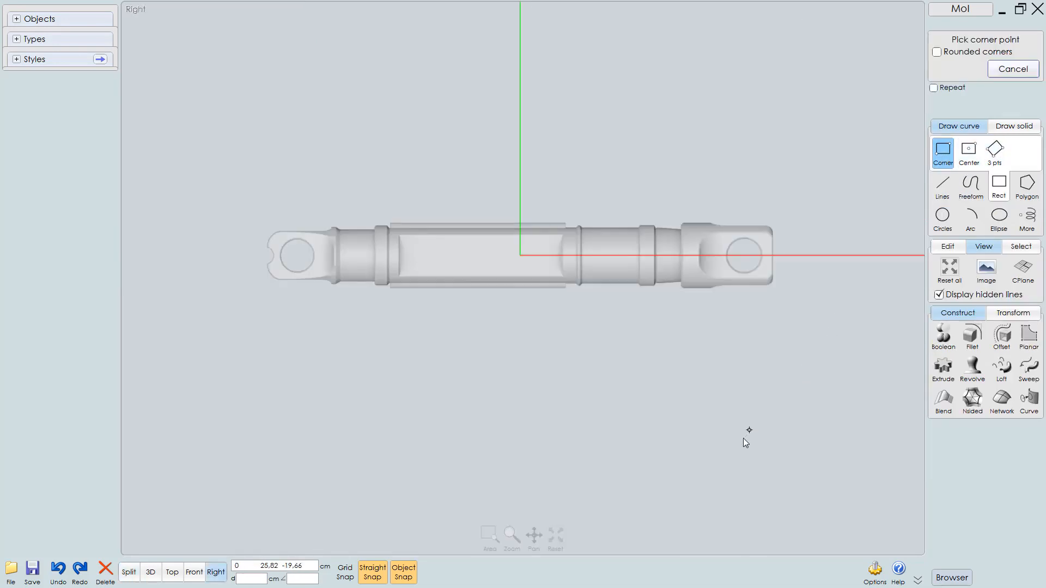
middle_drag(732, 325, 754, 407)
scroll(754, 407, up, 1)
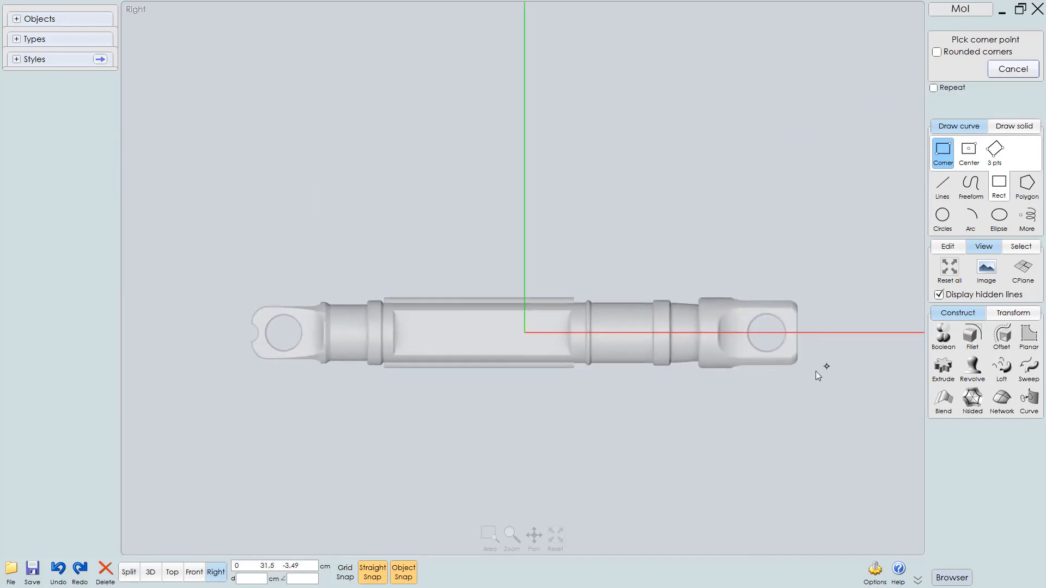
mouse_move(805, 374)
mouse_down()
mouse_move(475, 327)
mouse_move(498, 334)
mouse_up()
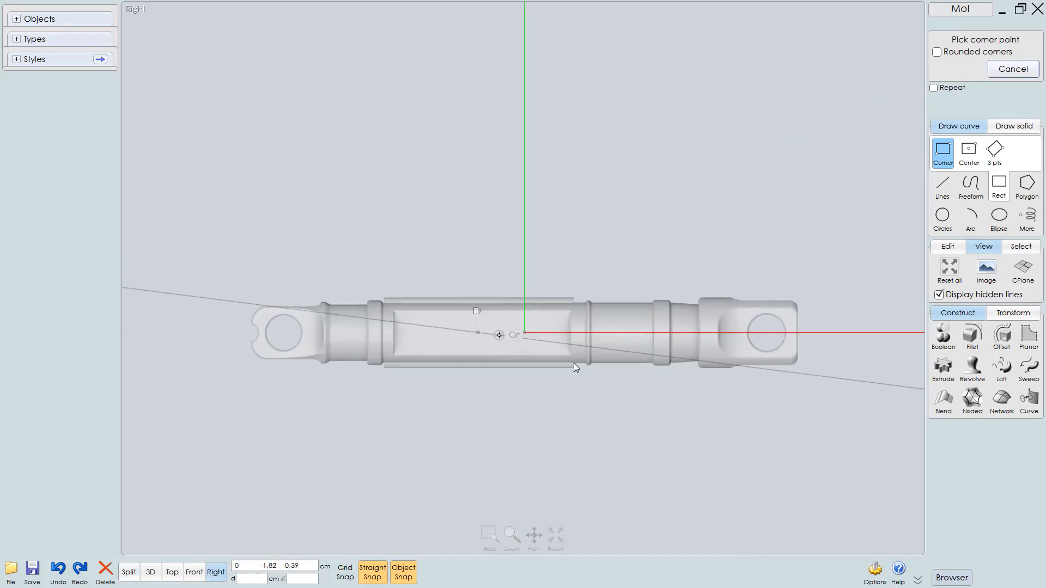
key(Escape)
click(943, 152)
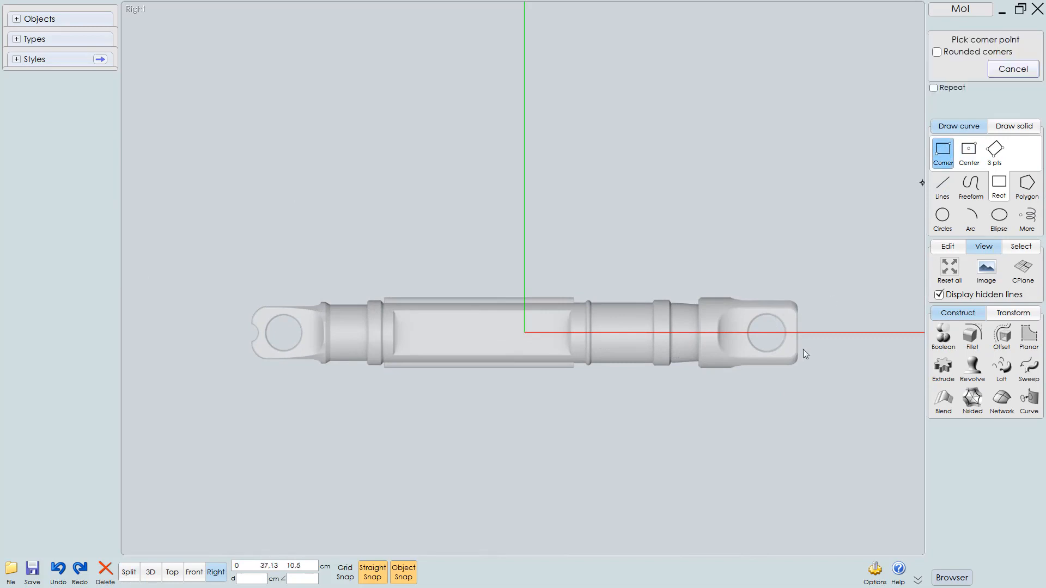
click(802, 371)
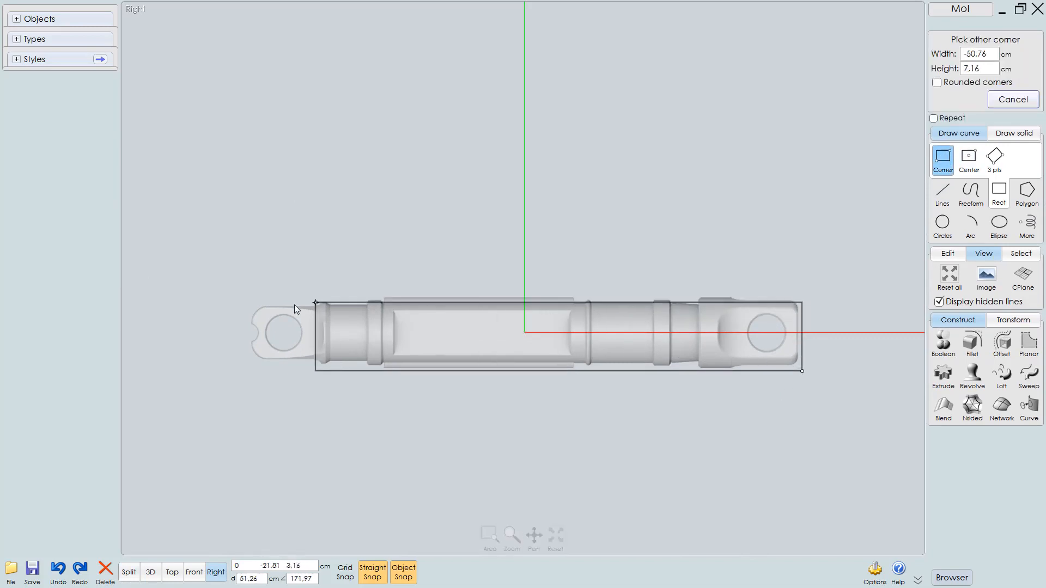
click(250, 297)
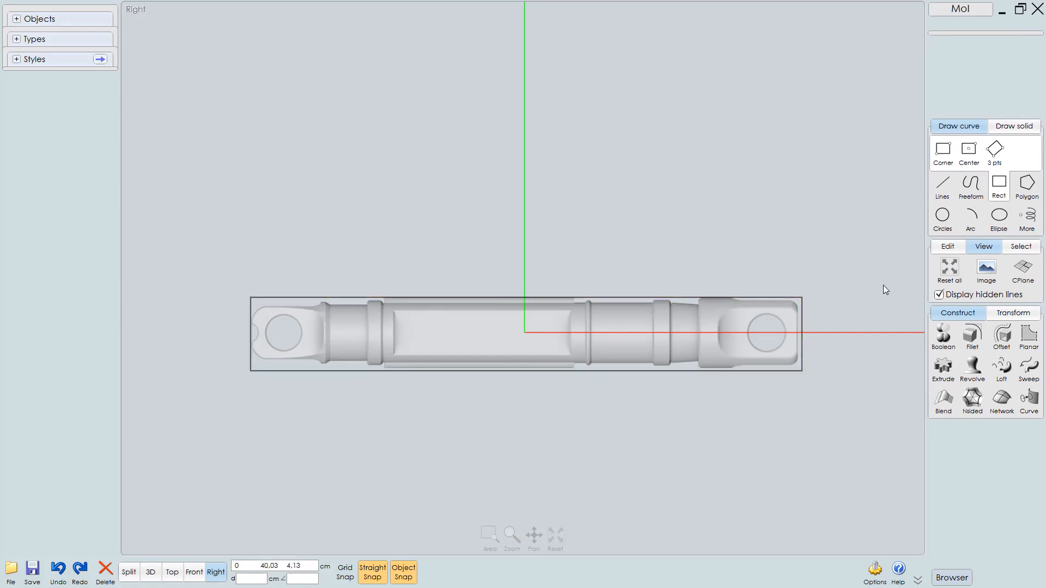
Select the rectangle and turn on its control points
click(799, 318)
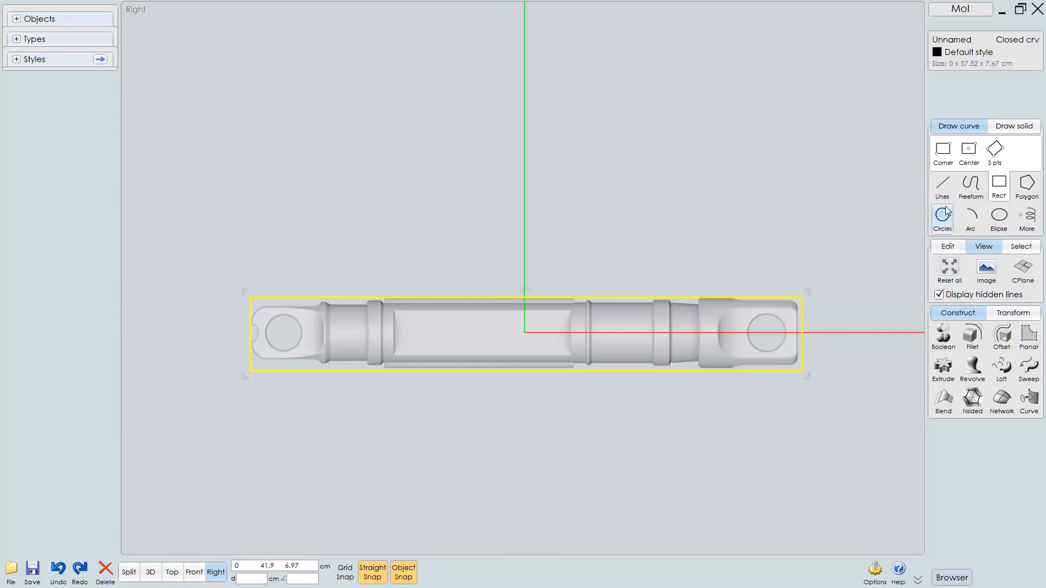
click(948, 246)
click(948, 303)
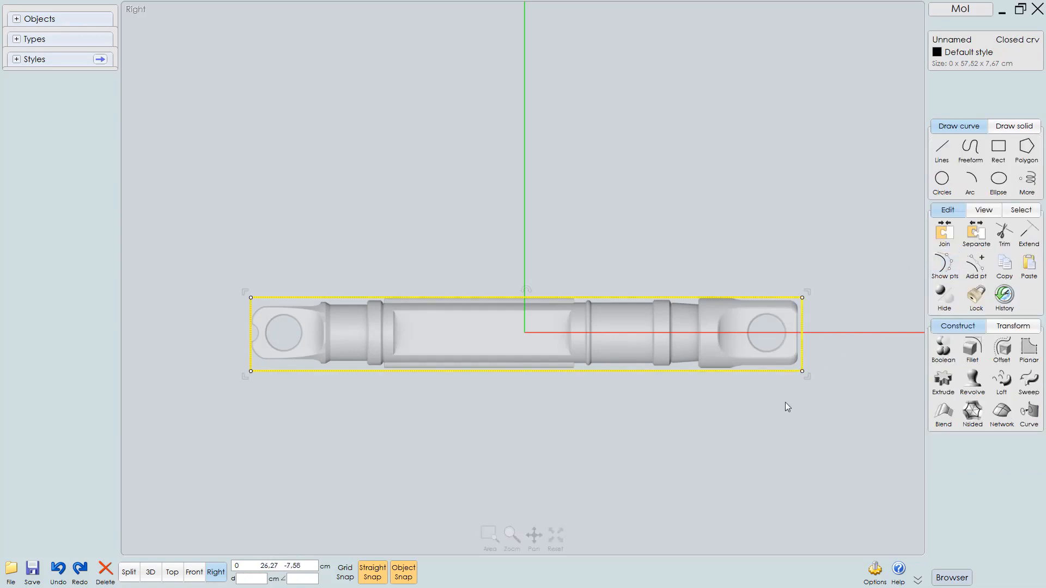
Move the rectangle's right-edge points so the edge lines up with the right end of the side reference part
scroll(786, 402, up, 2)
click(782, 440)
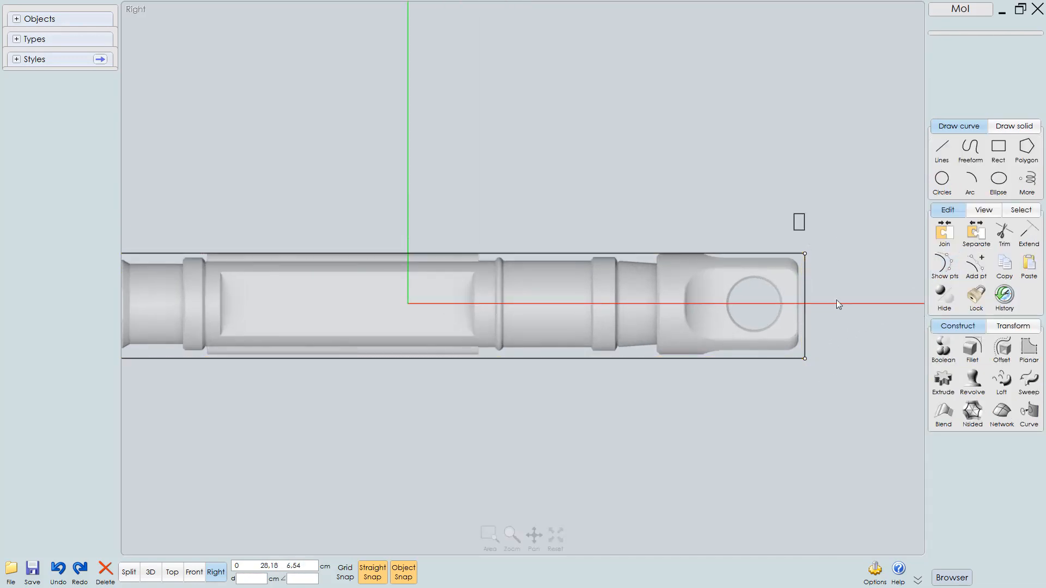
drag(835, 300, 857, 431)
middle_drag(842, 380, 796, 429)
scroll(765, 424, up, 4)
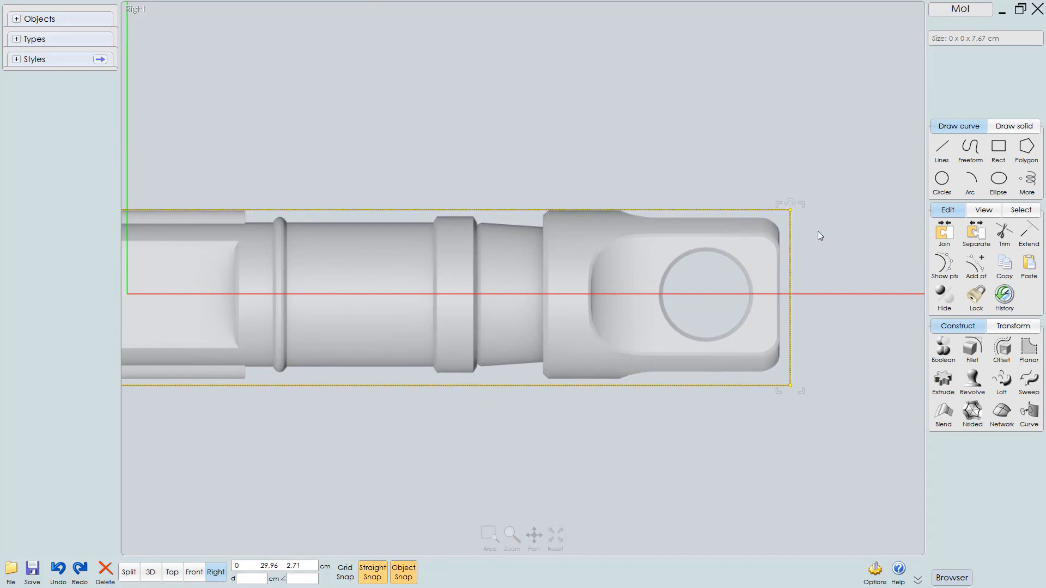
scroll(819, 231, up, 1)
scroll(844, 240, down, 1)
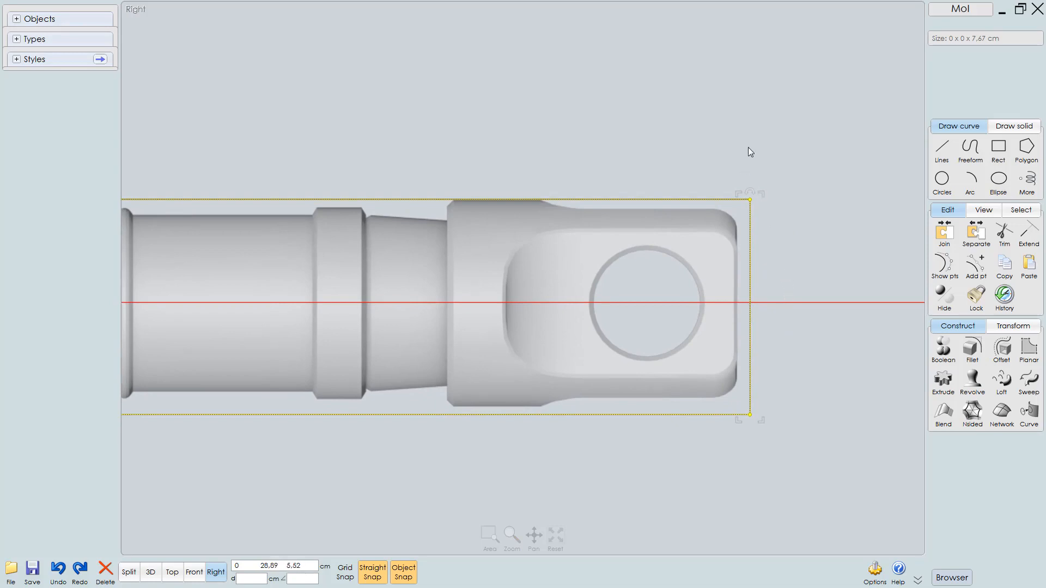
drag(740, 153, 812, 463)
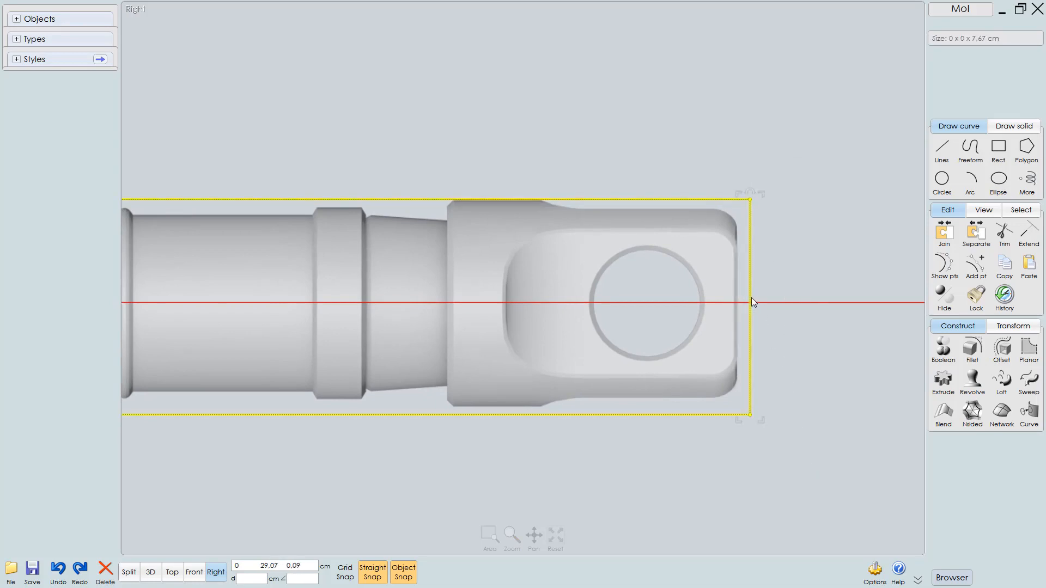
drag(751, 300, 790, 302)
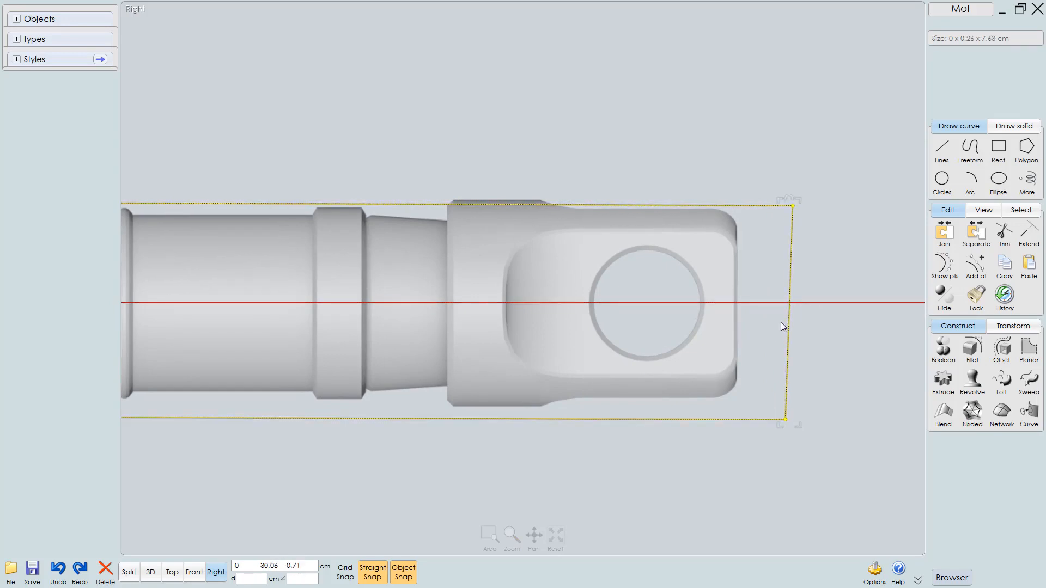
key(ctrl+z)
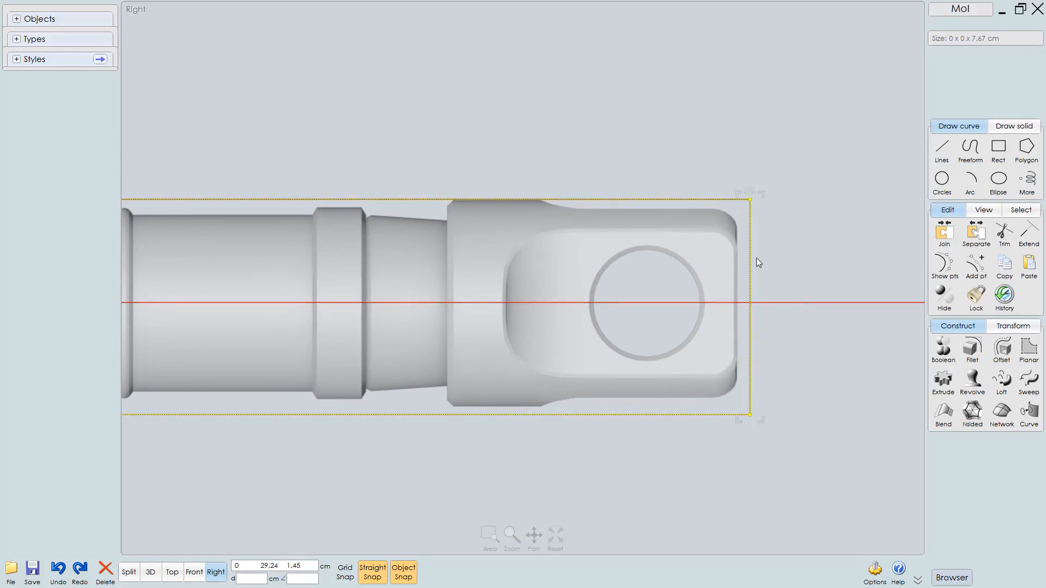
scroll(751, 227, up, 2)
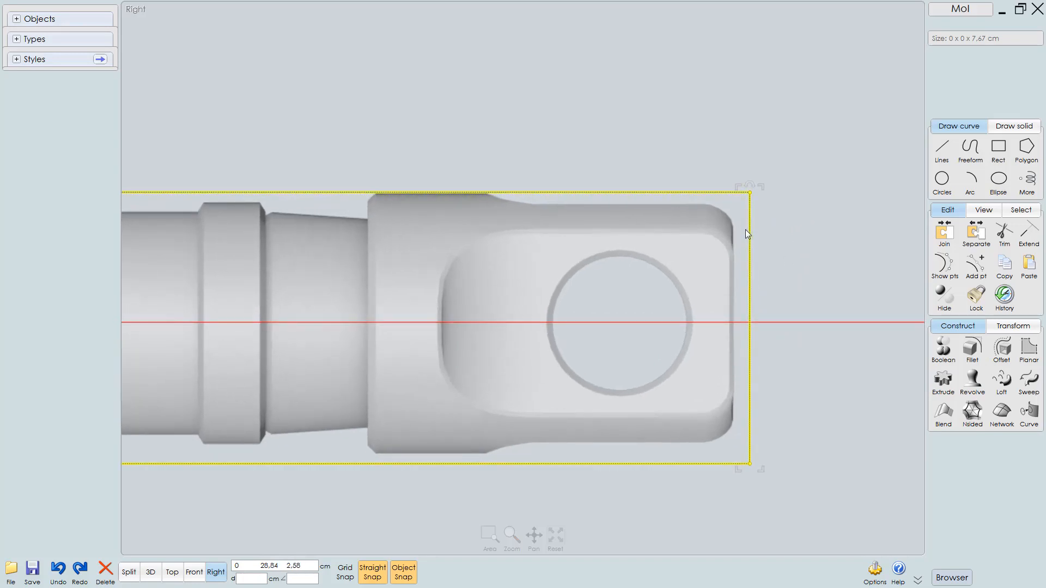
scroll(742, 220, up, 4)
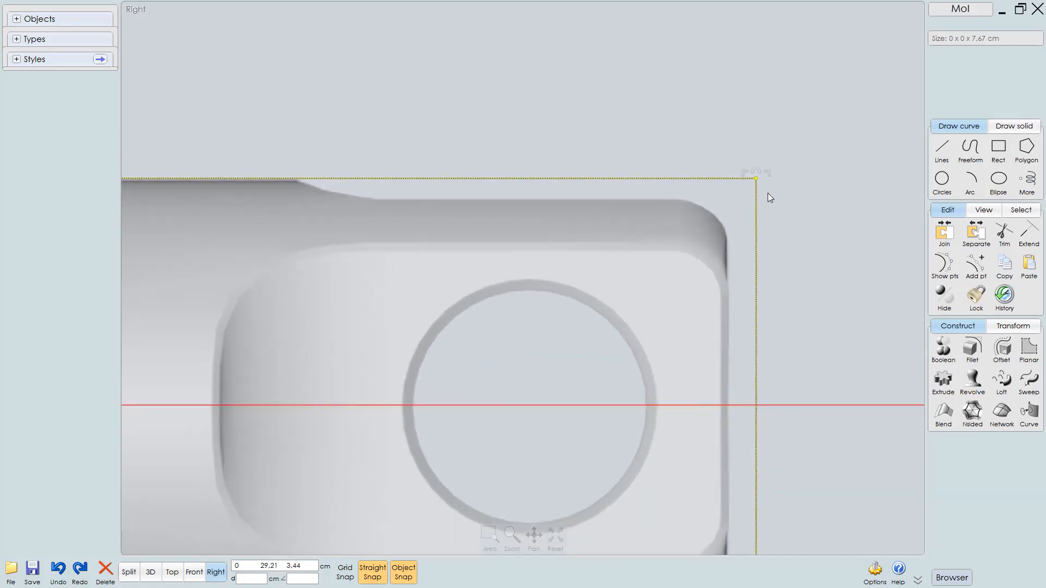
drag(757, 180, 730, 181)
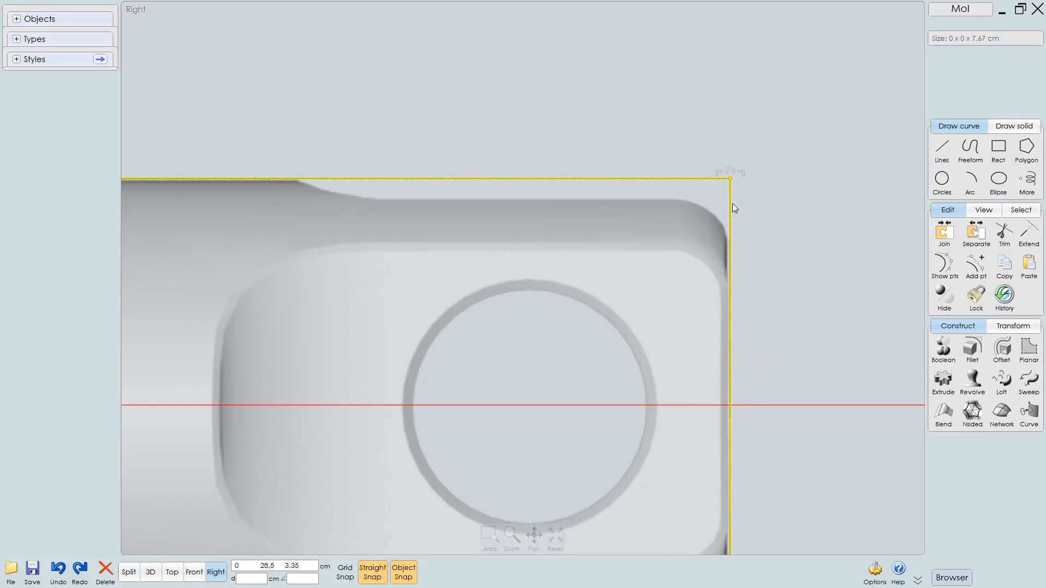
Nudge the rectangle's left-edge points to match the left end of the side reference part
scroll(740, 237, down, 4)
scroll(727, 275, down, 3)
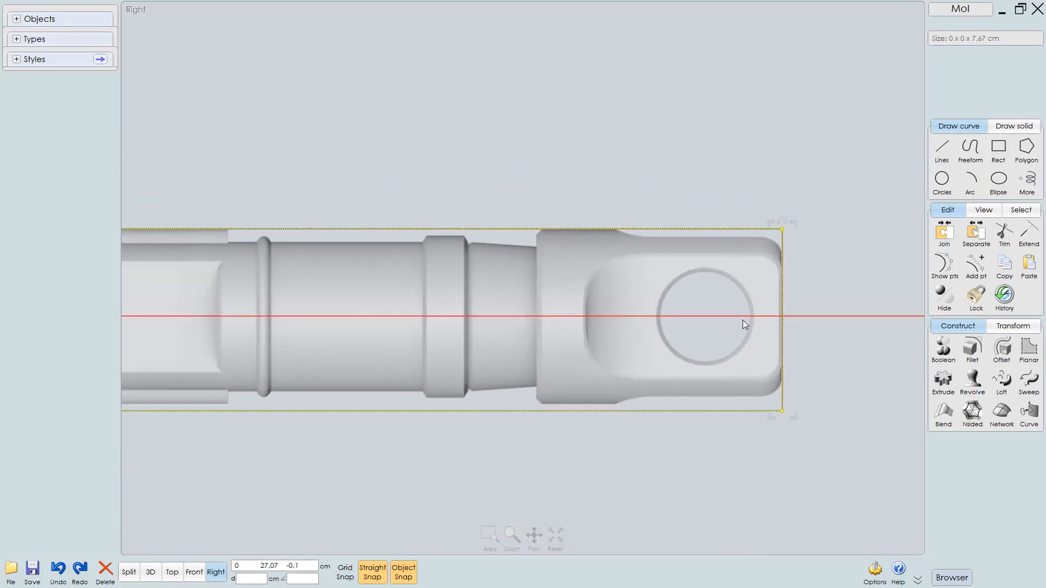
scroll(789, 324, down, 3)
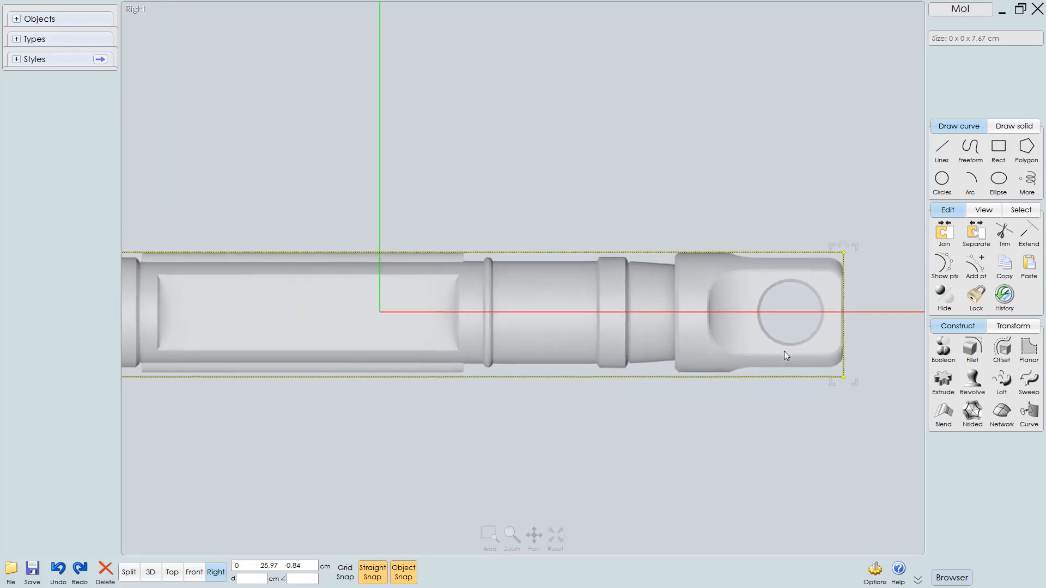
scroll(802, 327, down, 2)
middle_drag(368, 428, 564, 444)
click(423, 433)
scroll(356, 404, down, 1)
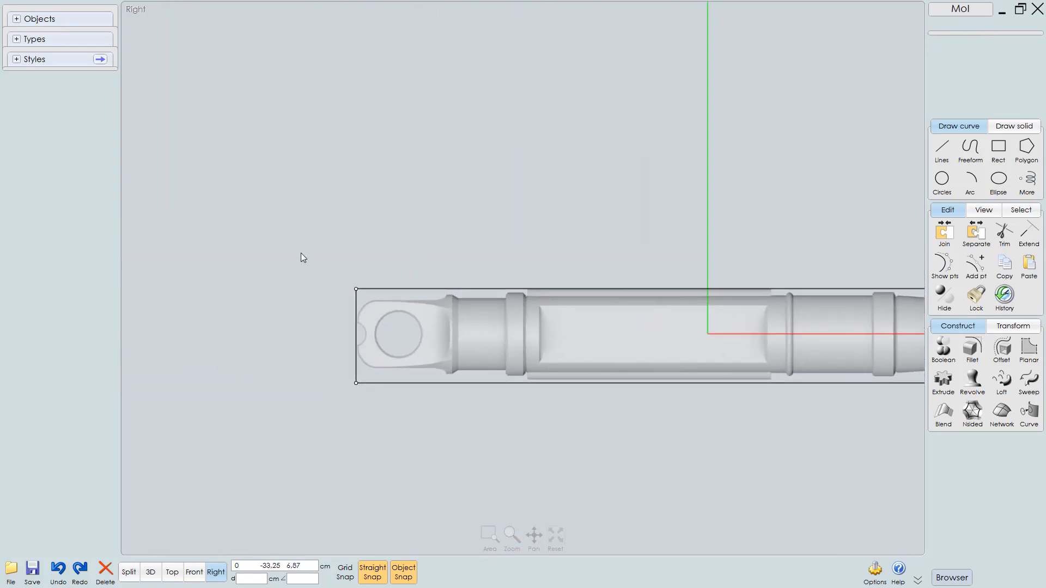
drag(328, 275, 369, 392)
scroll(369, 392, up, 3)
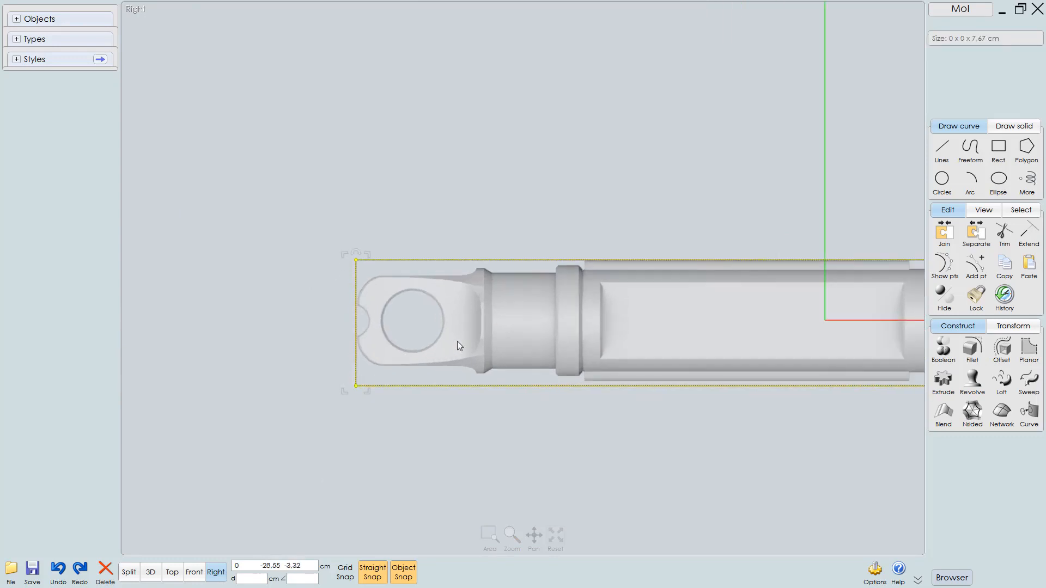
scroll(370, 400, up, 2)
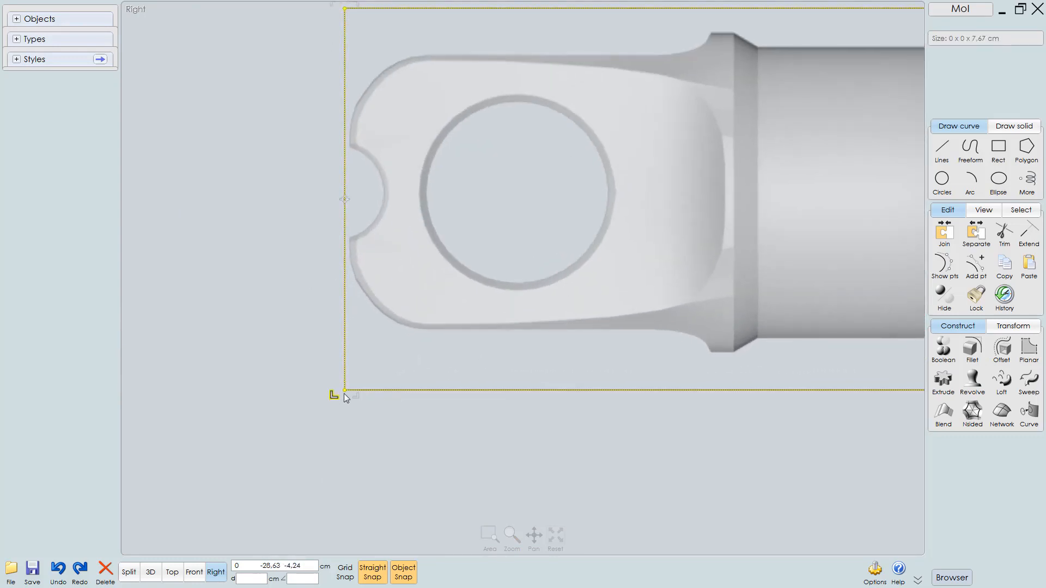
mouse_move(349, 392)
mouse_down()
mouse_move(357, 390)
mouse_move(348, 389)
mouse_up()
Inspect the rectangle's bottom edge against the part in the Right and Top views
scroll(336, 410, down, 5)
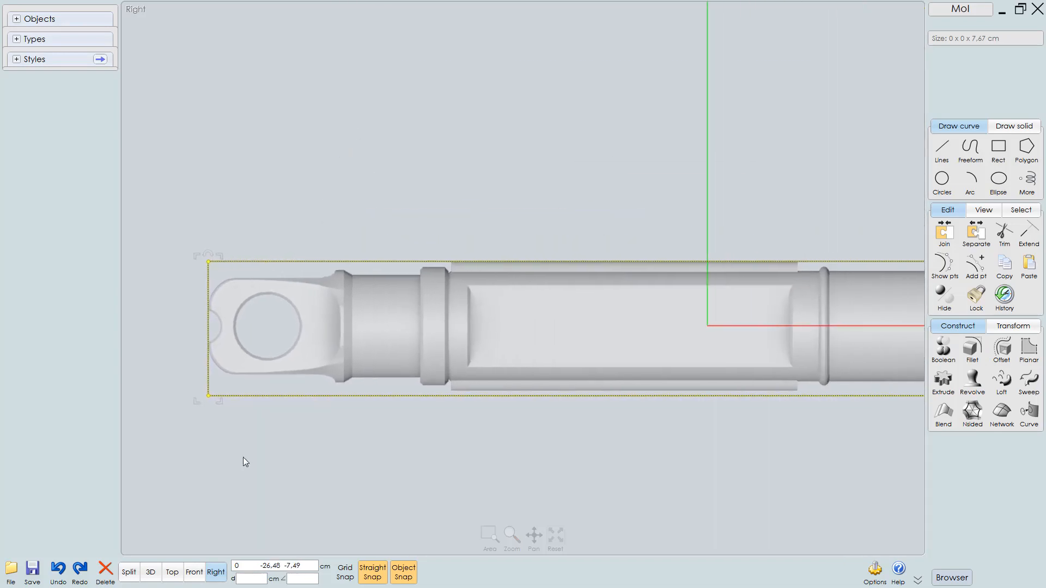
scroll(284, 463, down, 2)
drag(215, 467, 896, 380)
scroll(864, 432, up, 5)
scroll(771, 411, down, 3)
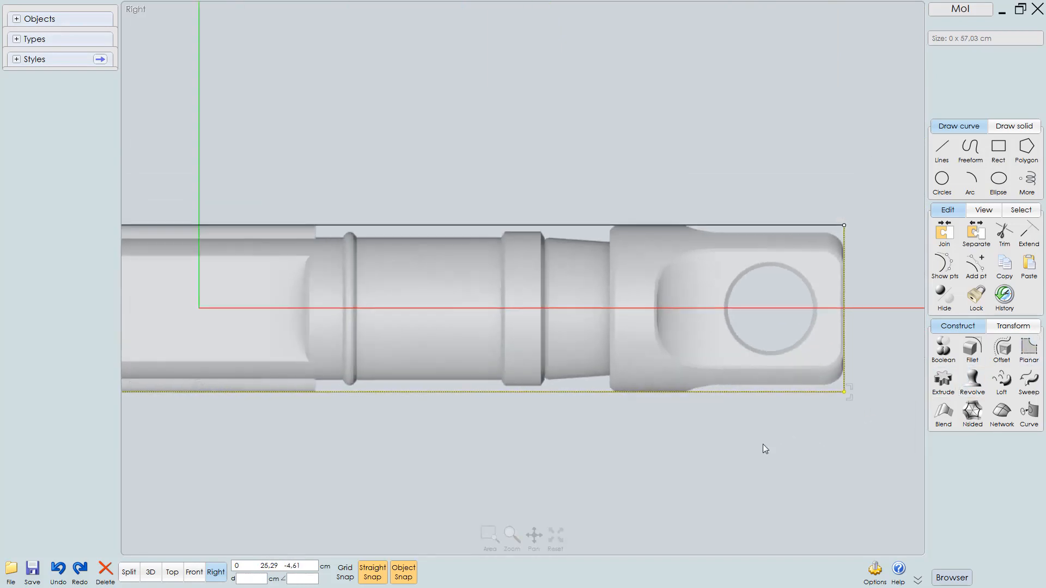
scroll(777, 402, down, 4)
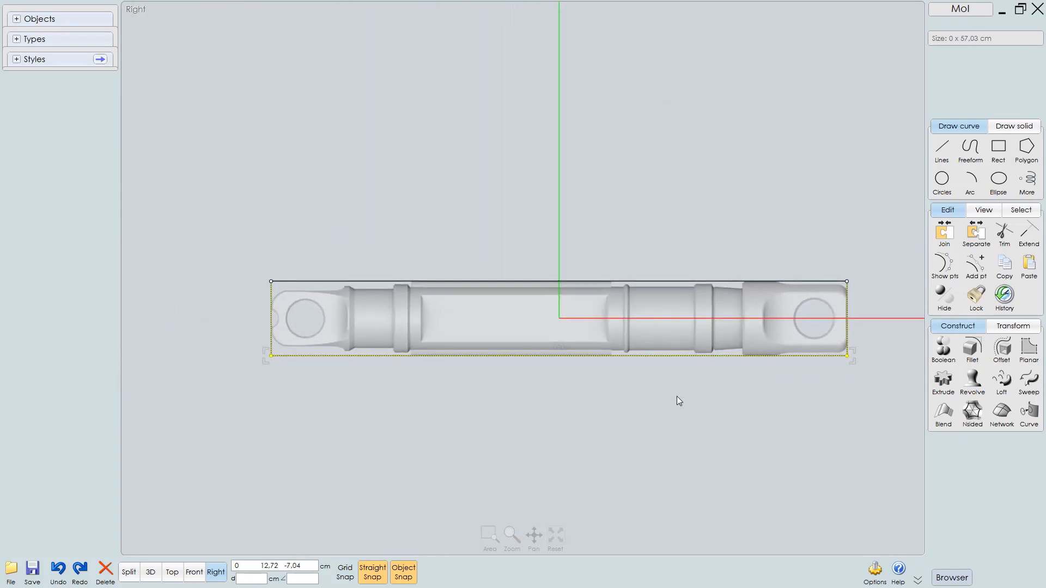
key(F7)
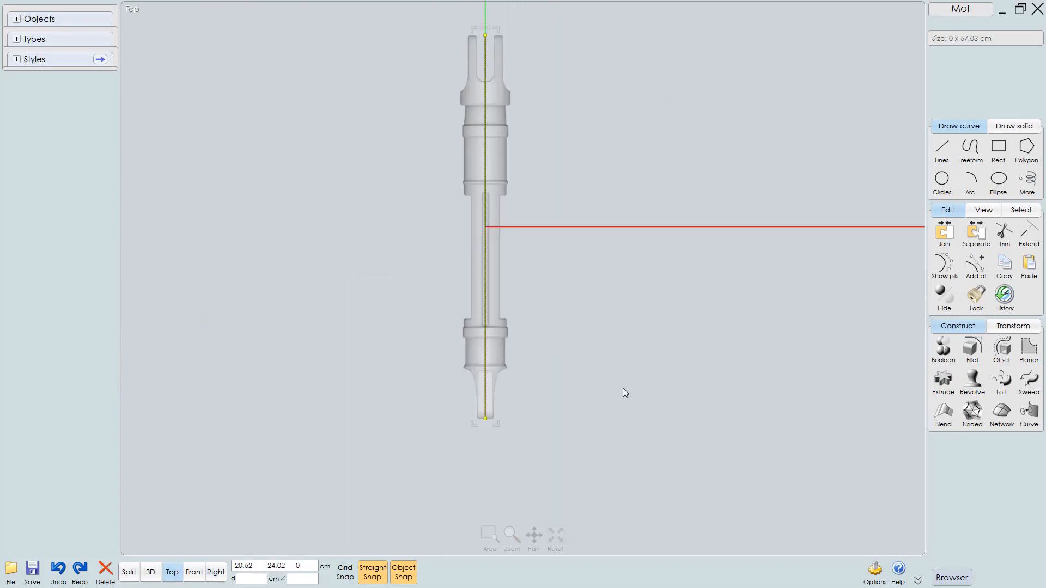
middle_drag(586, 387, 637, 391)
scroll(639, 332, up, 2)
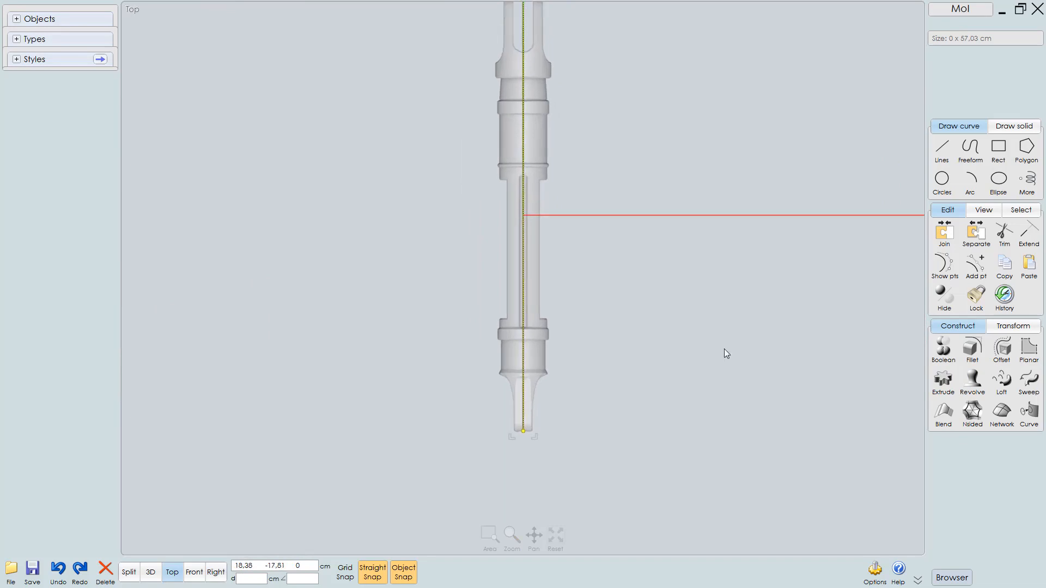
click(639, 348)
scroll(609, 361, up, 3)
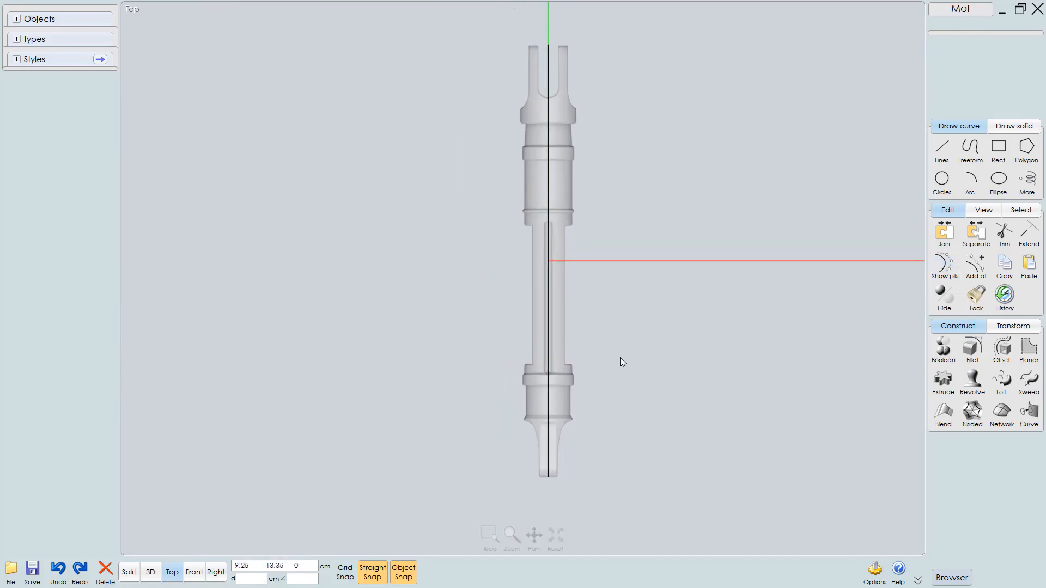
Move the rectangle sideways in the Top view to the outer edge of the top reference part
click(530, 286)
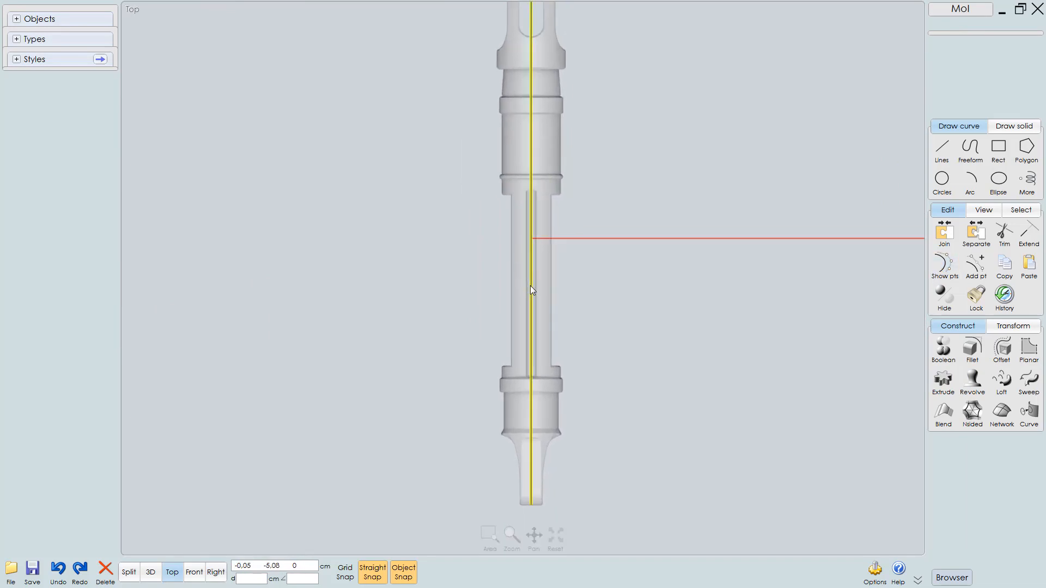
drag(534, 286, 566, 288)
right_drag(614, 362, 635, 366)
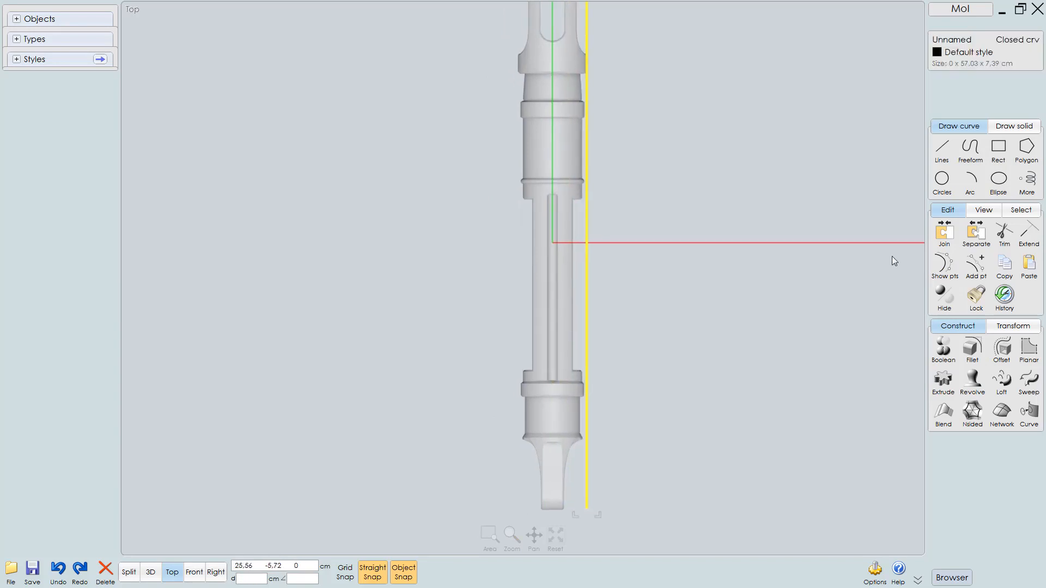
Open the reference image settings and inspect the top reference image's placement in the Top view
click(985, 212)
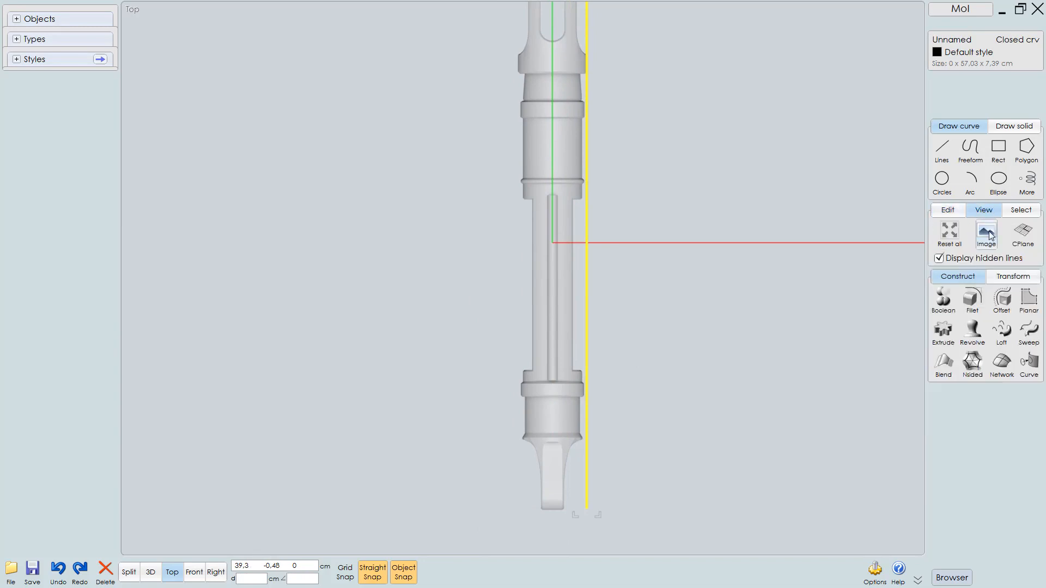
click(989, 231)
right_drag(680, 394, 706, 301)
scroll(604, 462, up, 2)
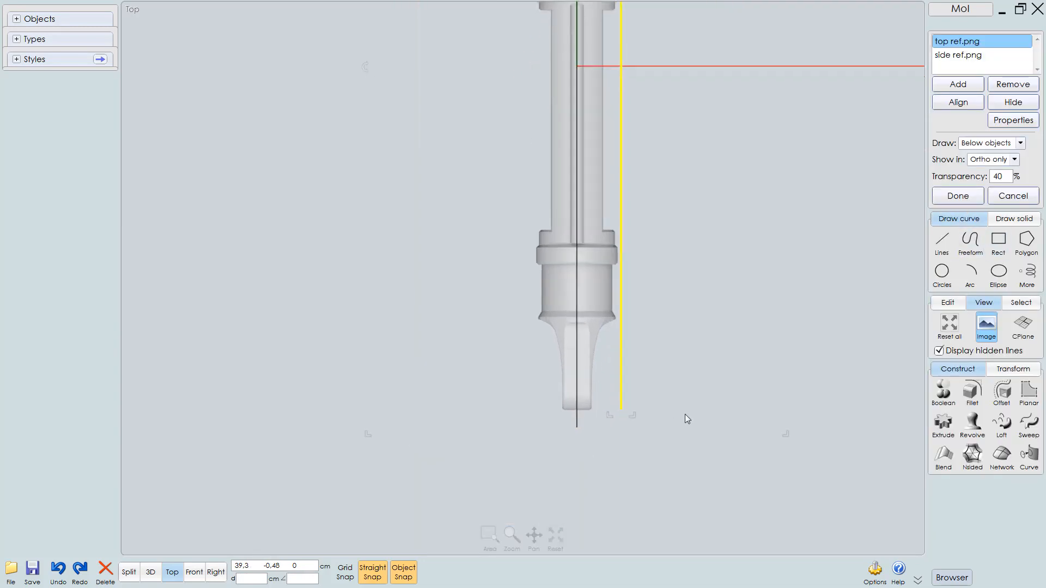
scroll(684, 418, up, 2)
scroll(627, 454, up, 2)
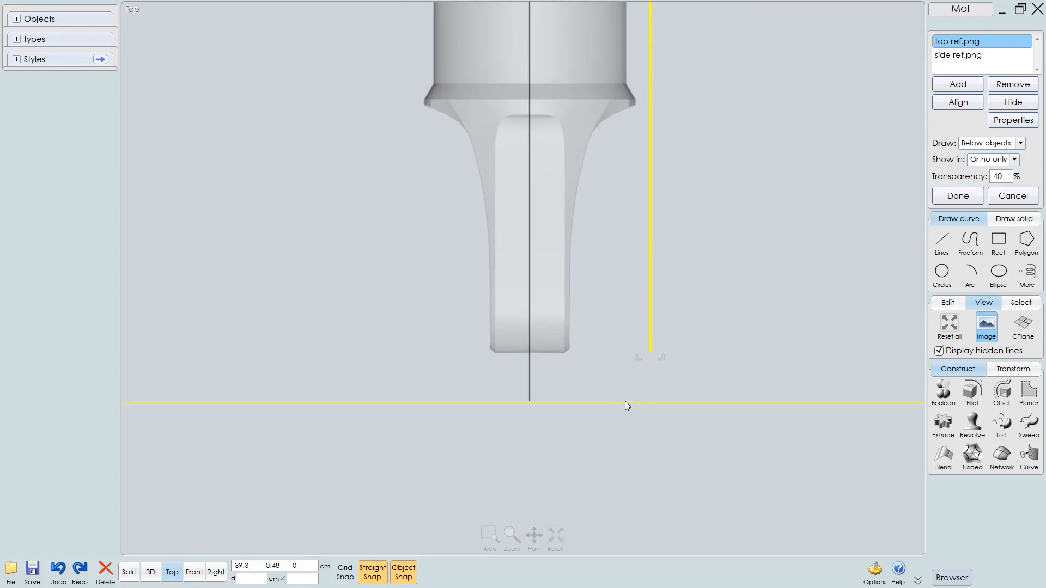
scroll(610, 442, down, 5)
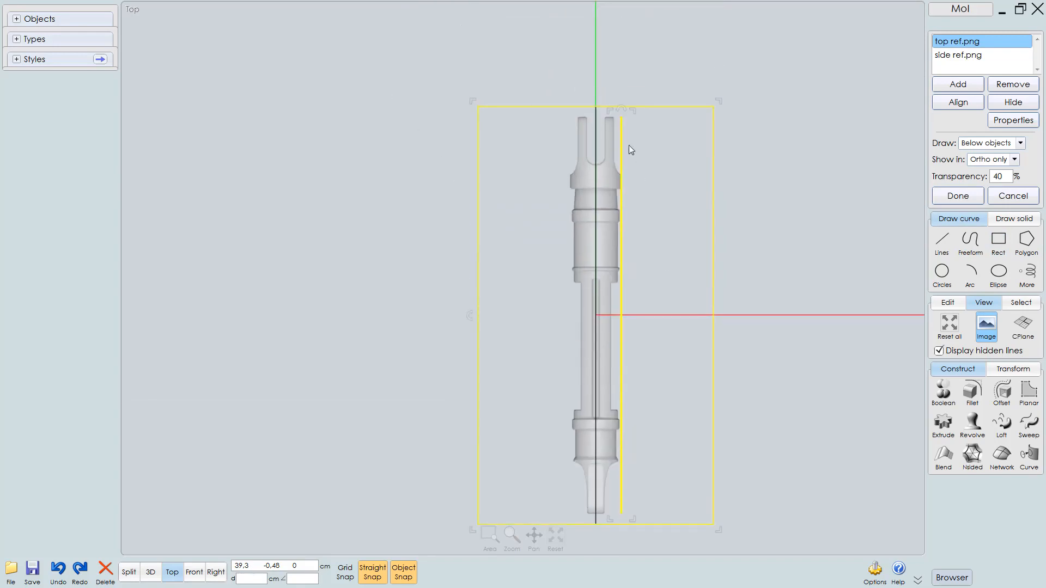
ctrl+right_drag(629, 145, 647, 306)
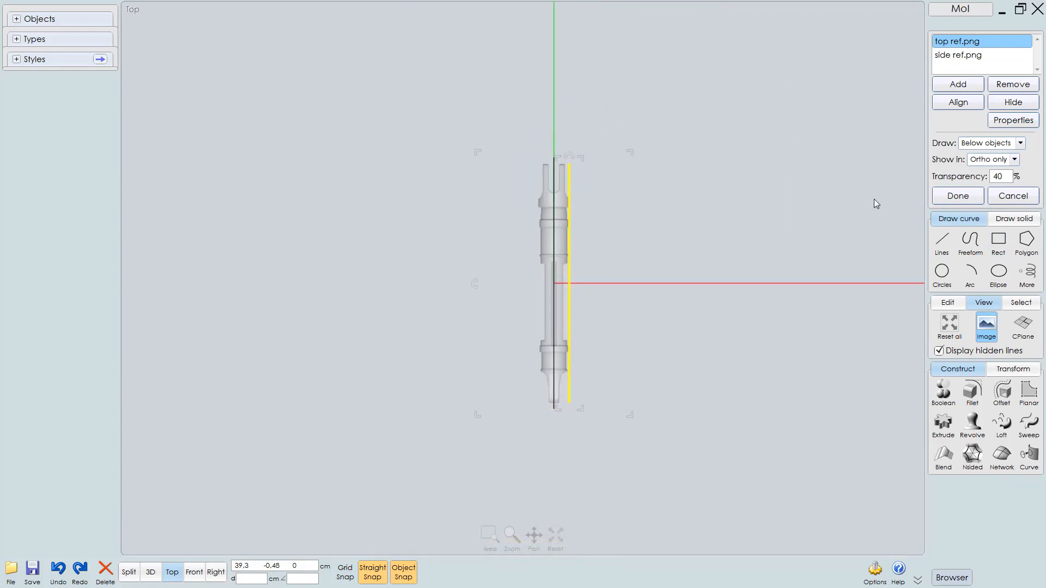
click(953, 198)
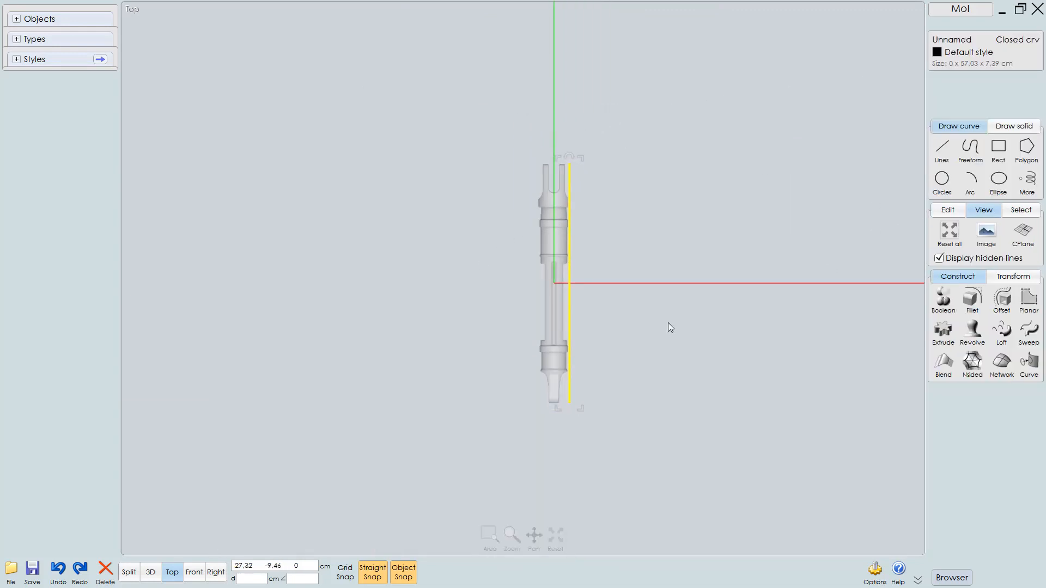
Delete the guide rectangle and switch to the Right view
key(Delete)
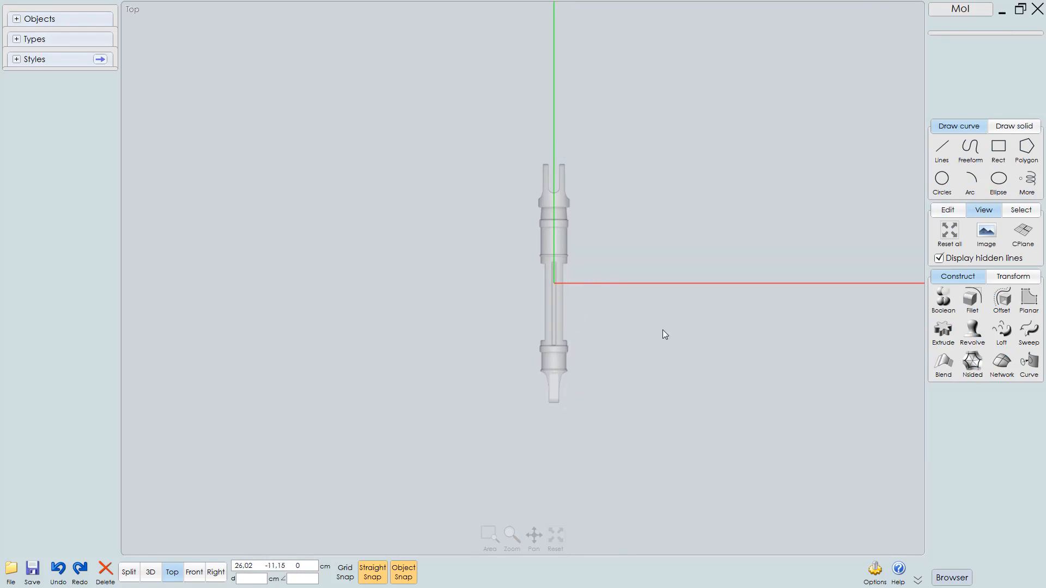
key(F8)
mouse_move(585, 358)
middle_down()
mouse_move(574, 352)
mouse_move(582, 355)
middle_up()
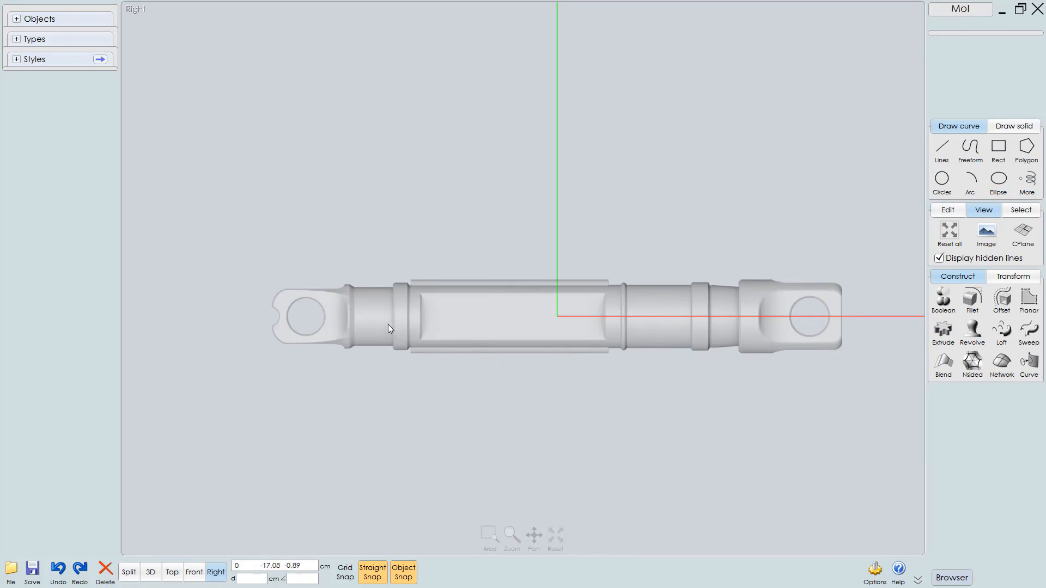
Start a polyline at the eye hole's centre, running up to the part's top edge and along it to the shoulder
scroll(463, 324, up, 4)
scroll(456, 323, up, 1)
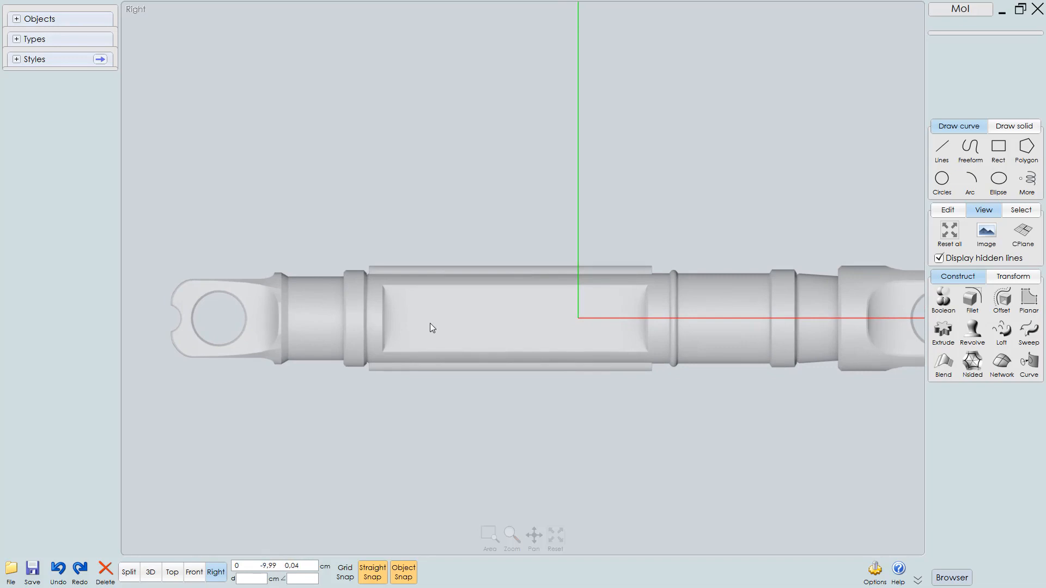
scroll(430, 326, down, 2)
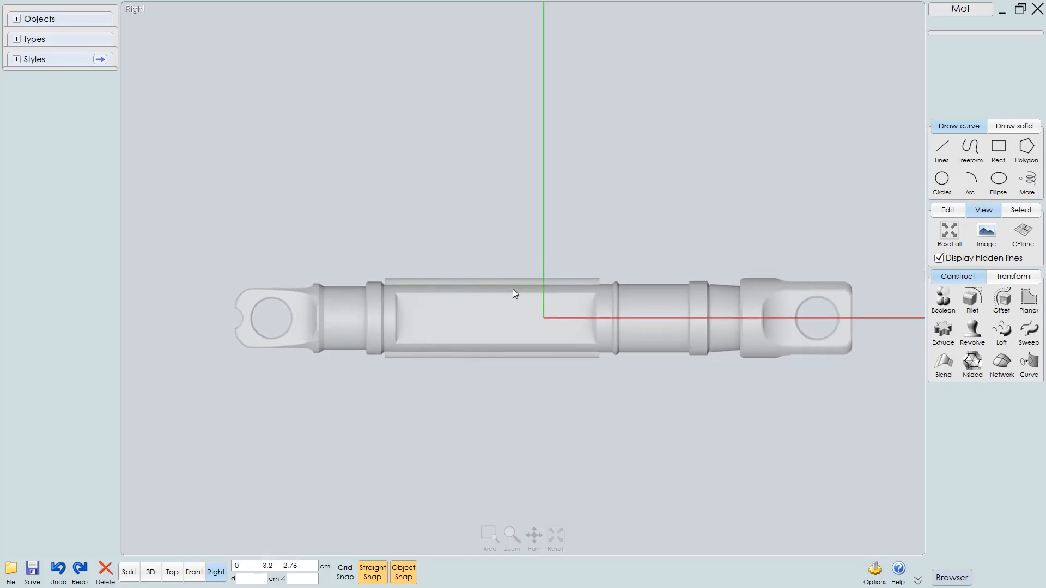
right_drag(770, 296, 723, 296)
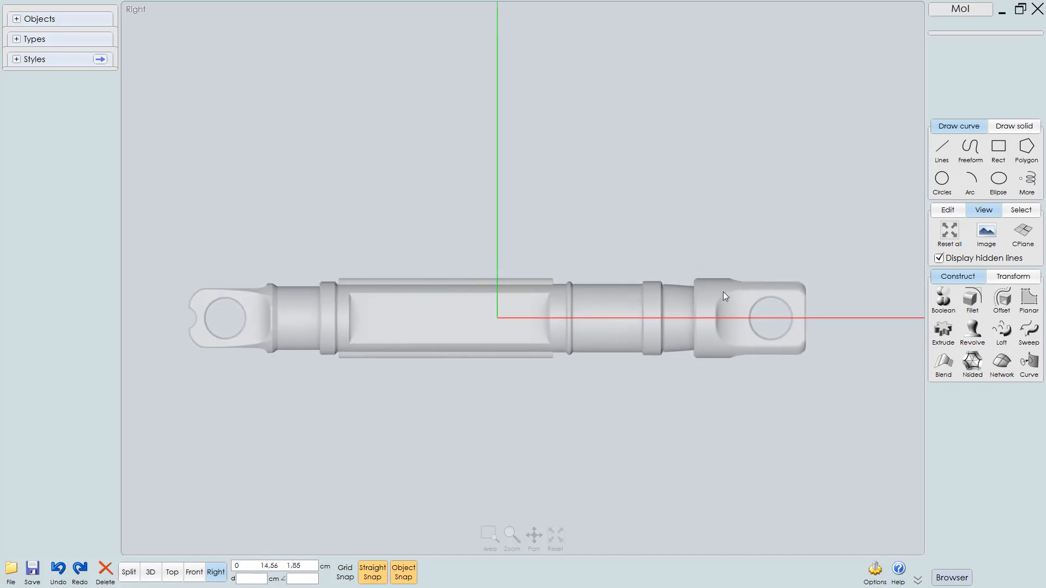
click(945, 152)
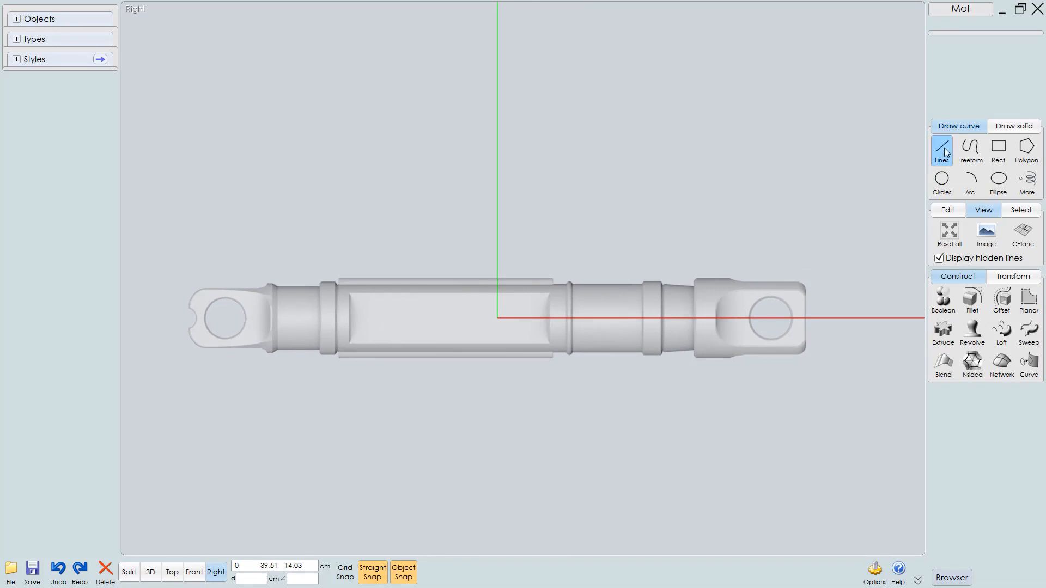
click(970, 151)
scroll(403, 352, up, 8)
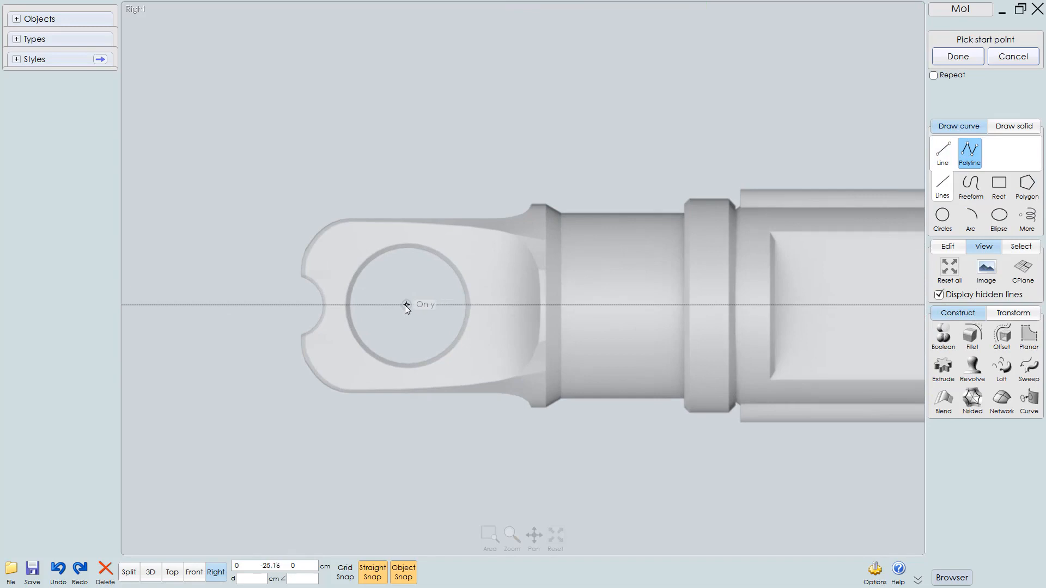
click(374, 305)
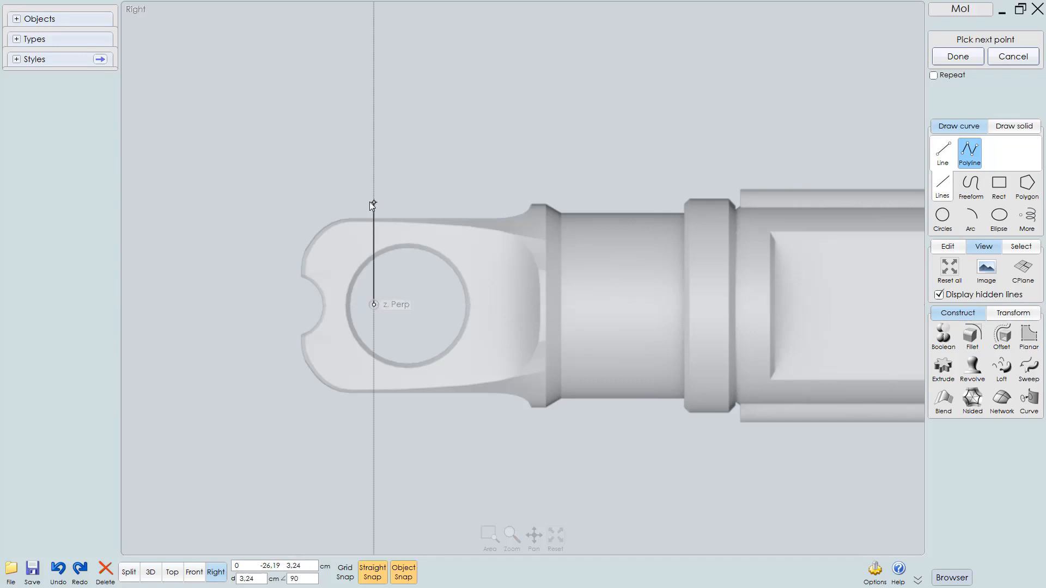
click(371, 202)
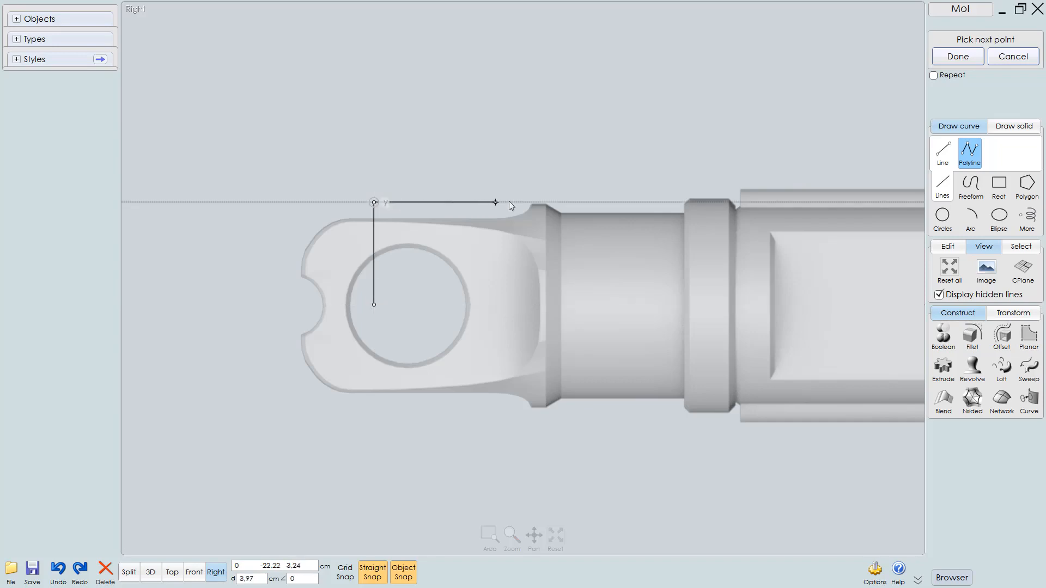
click(547, 202)
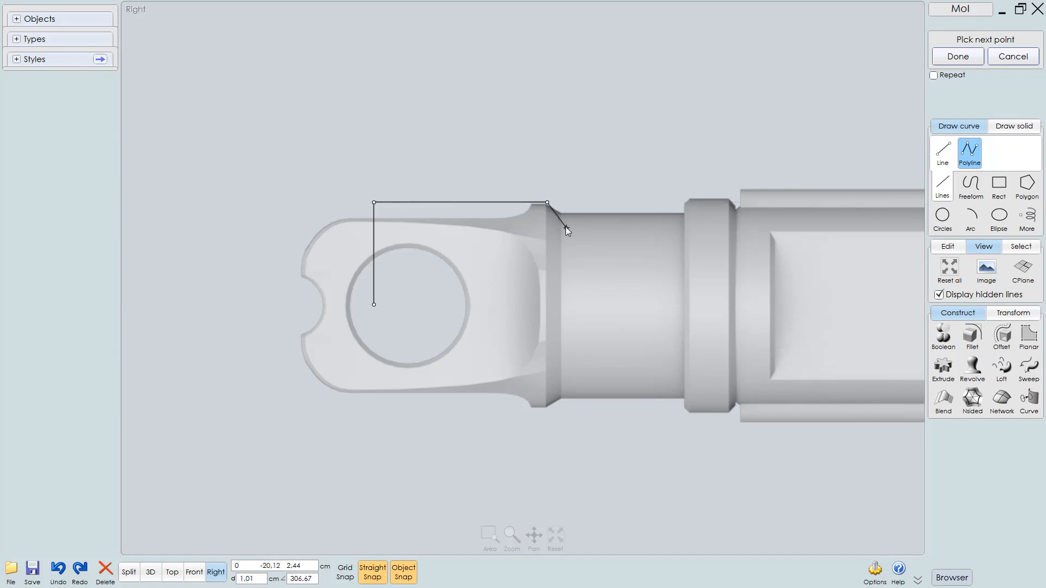
Trace the shoulder chamfer, the neck and the collar's top edge with further polyline points
scroll(566, 226, up, 2)
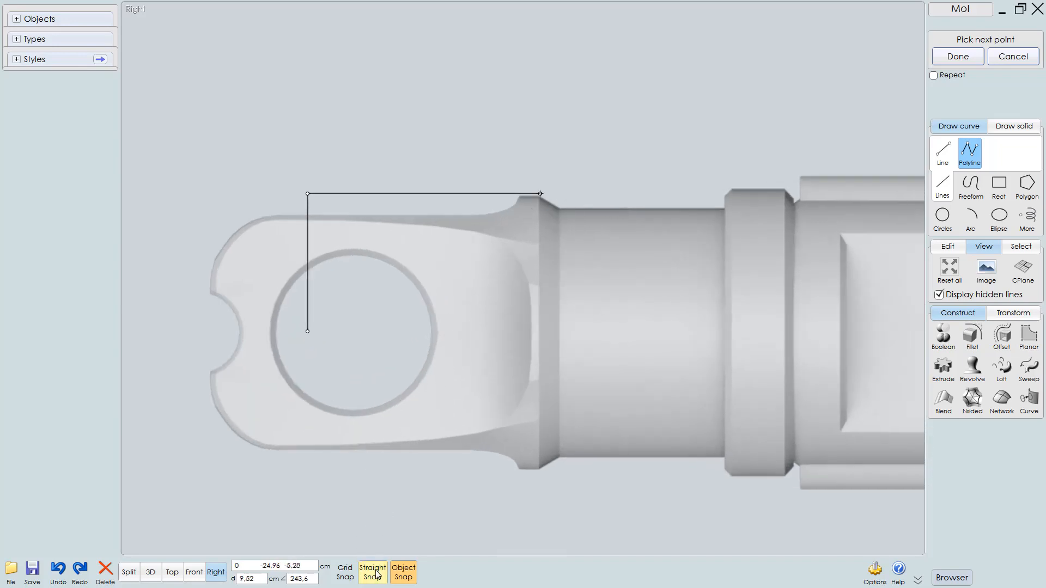
scroll(552, 280, up, 2)
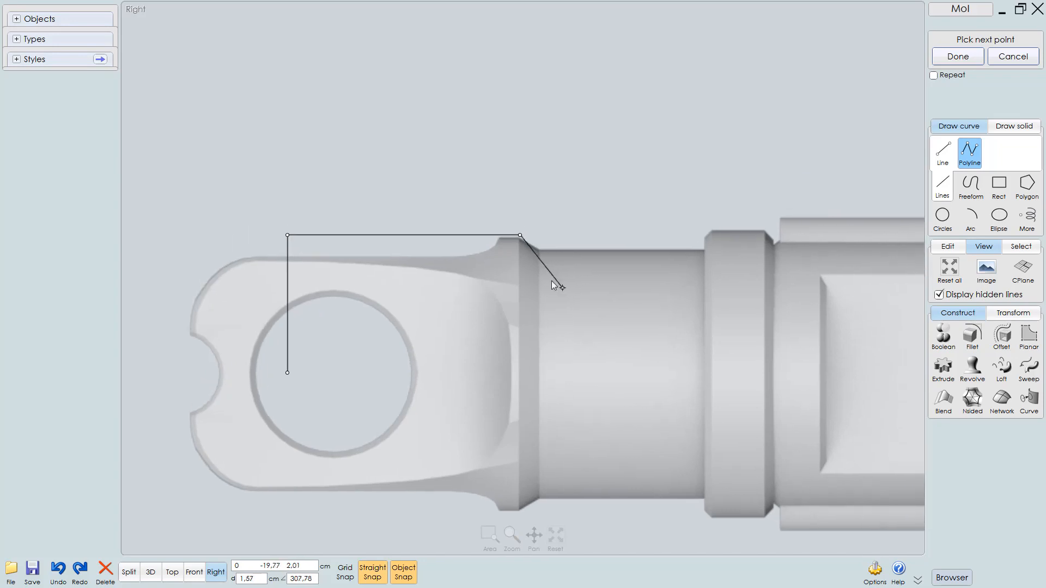
scroll(542, 261, up, 1)
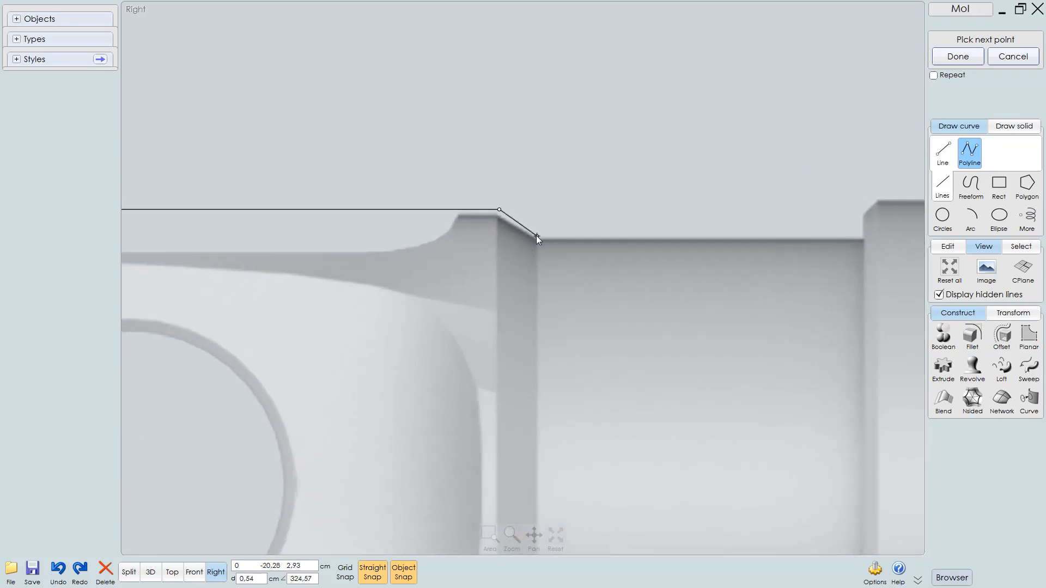
click(537, 236)
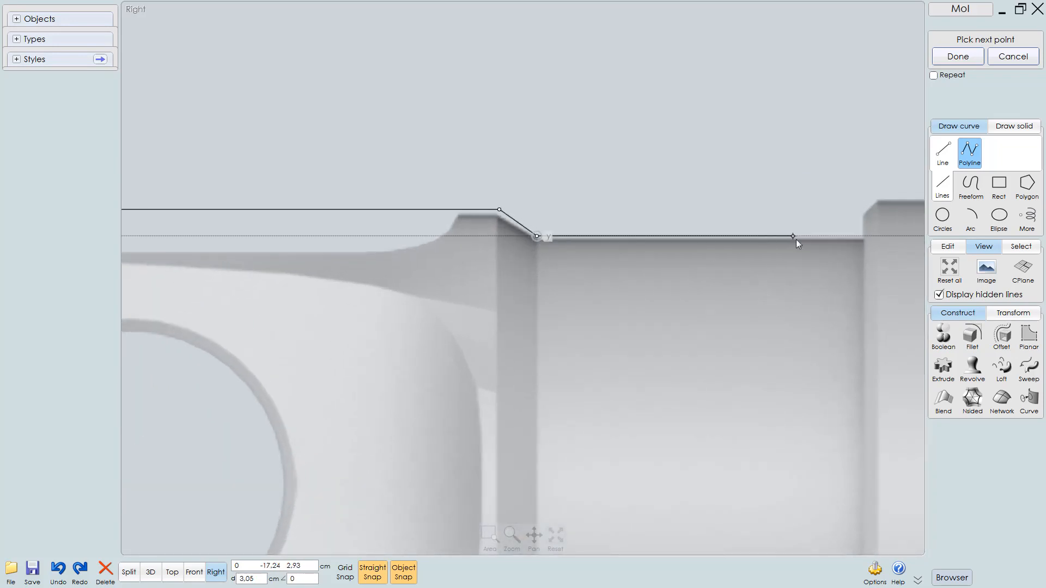
click(860, 236)
right_drag(849, 247, 570, 337)
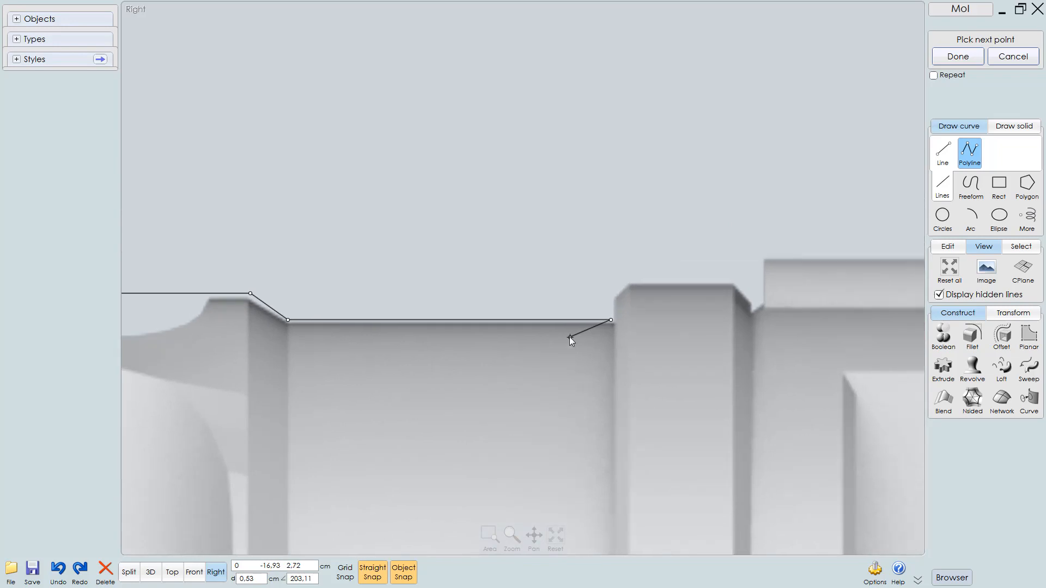
click(612, 300)
click(630, 283)
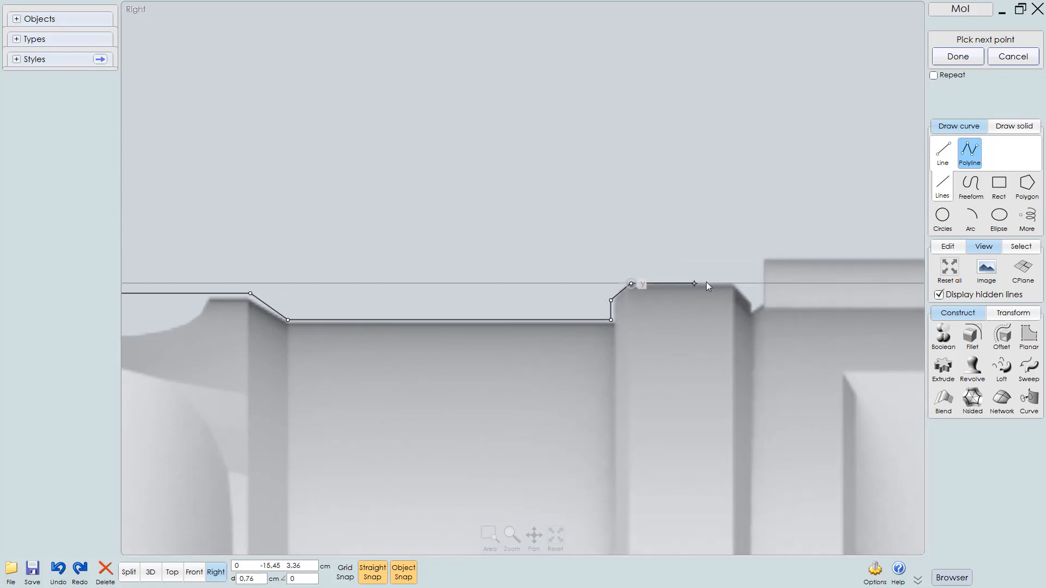
click(734, 283)
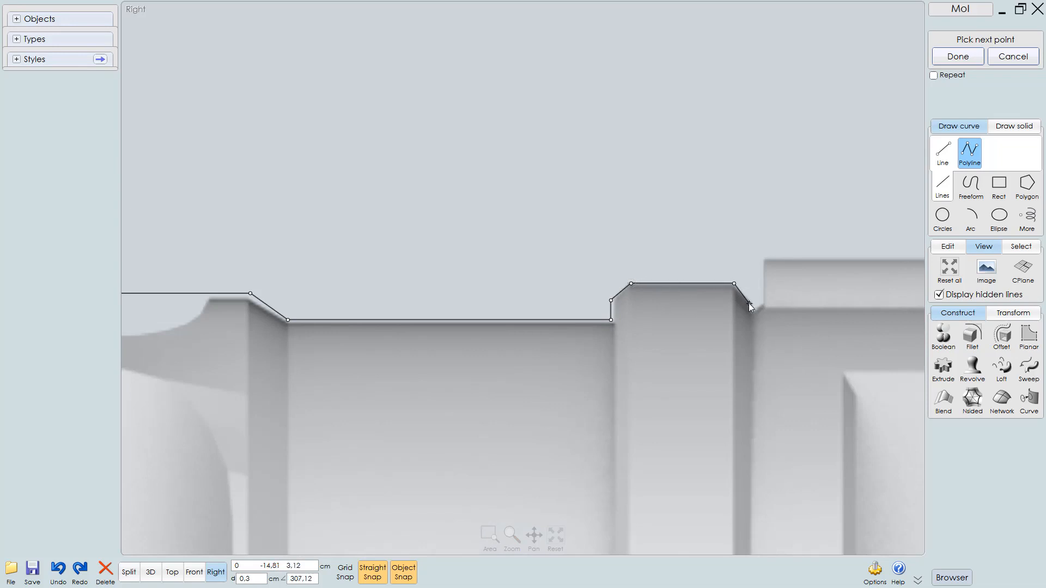
Add polyline points down the collar's right chamfer and up onto the next body section
scroll(750, 312, up, 3)
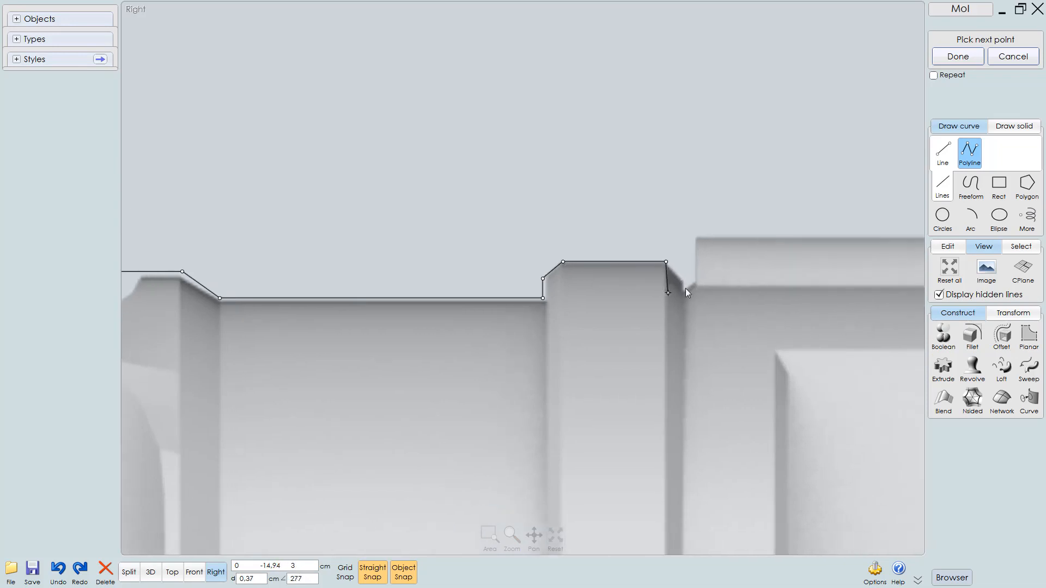
click(689, 287)
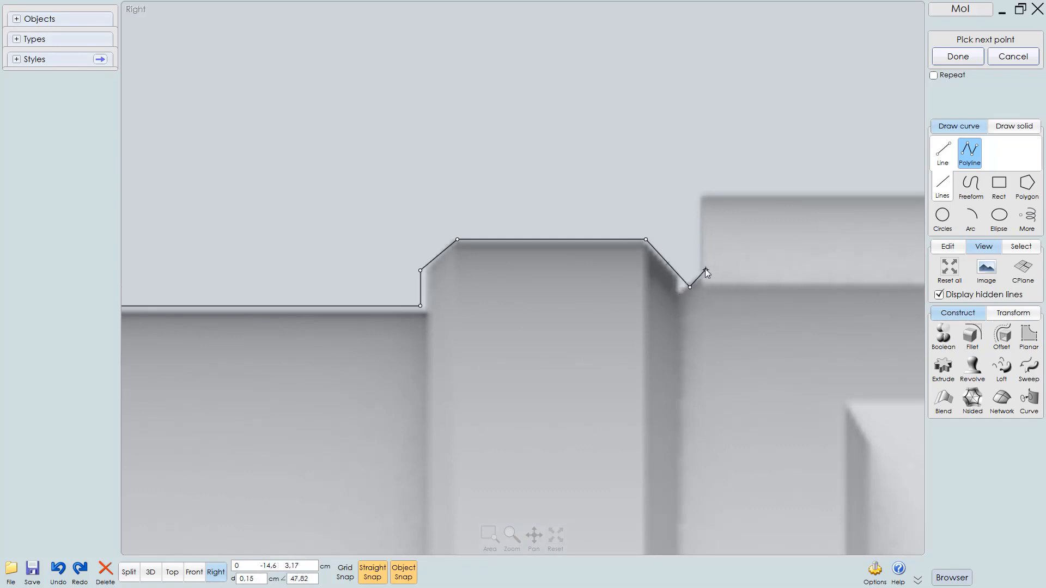
scroll(613, 329, down, 5)
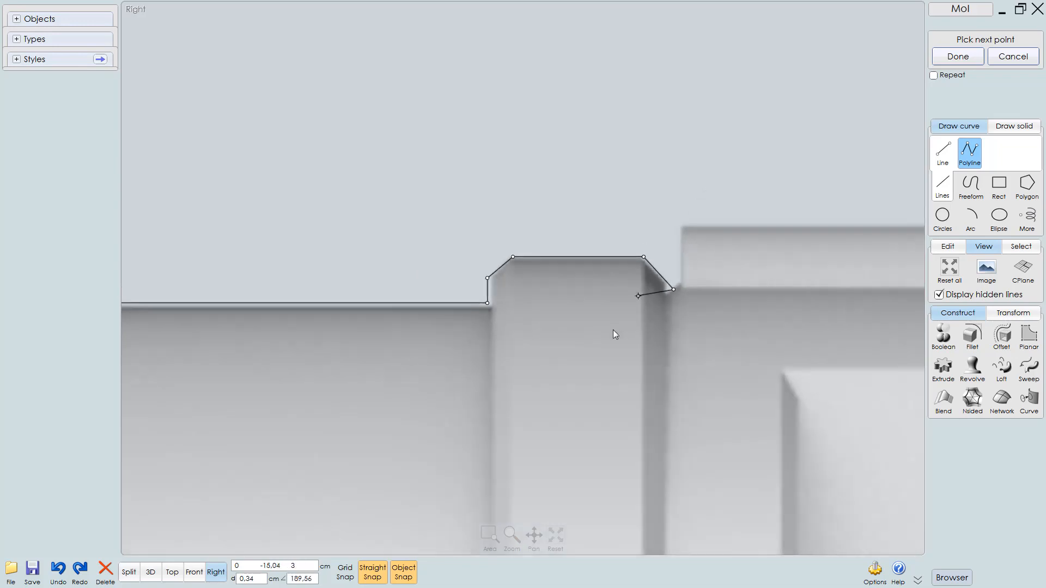
scroll(467, 307, up, 4)
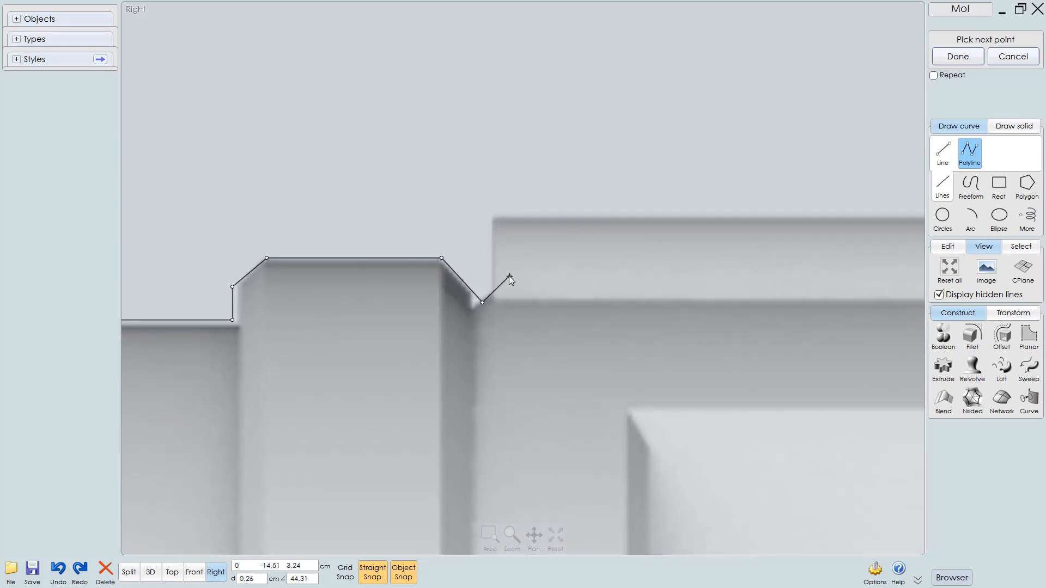
click(509, 277)
Extend the polyline along the long body's top edge, past the ring, to the base of the next collar
scroll(408, 372, down, 10)
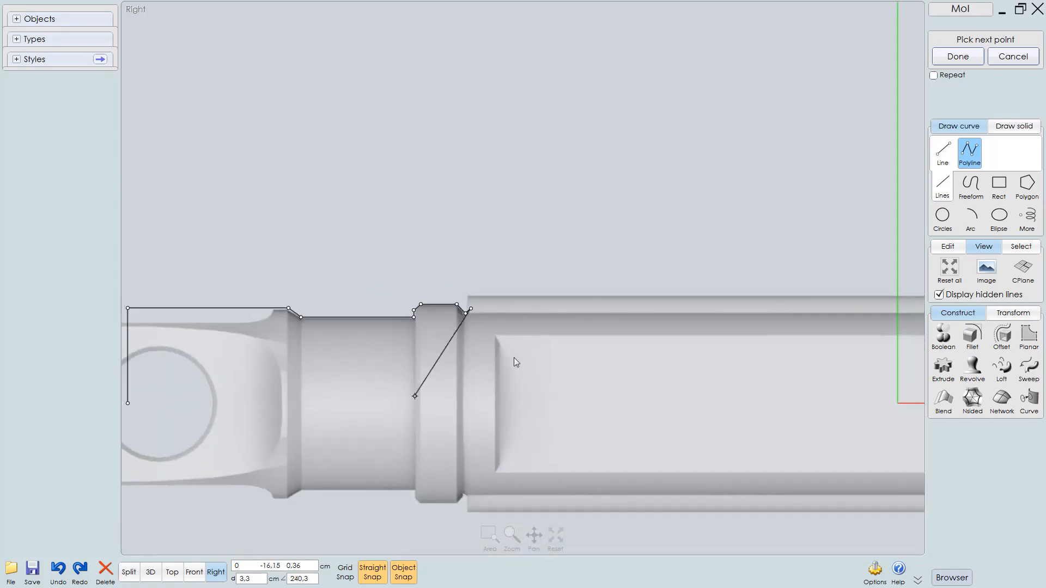
scroll(433, 339, up, 8)
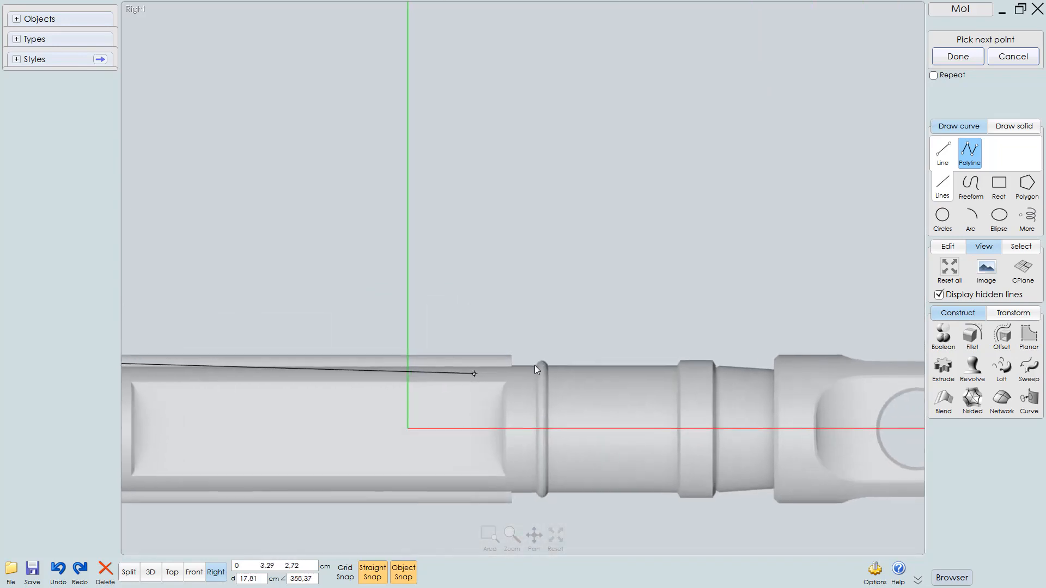
scroll(561, 393, up, 2)
scroll(545, 393, up, 5)
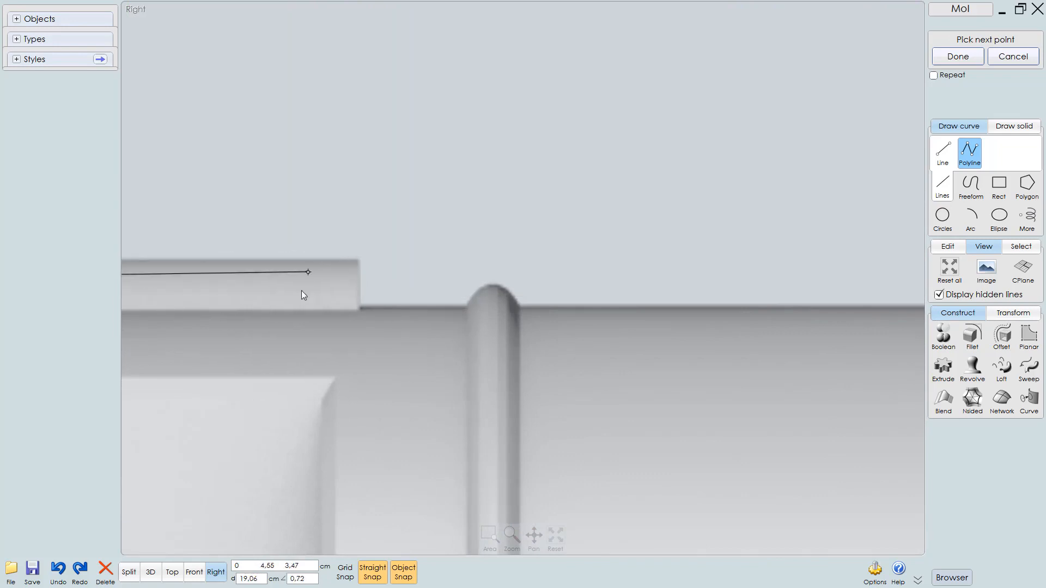
right_drag(355, 296, 557, 295)
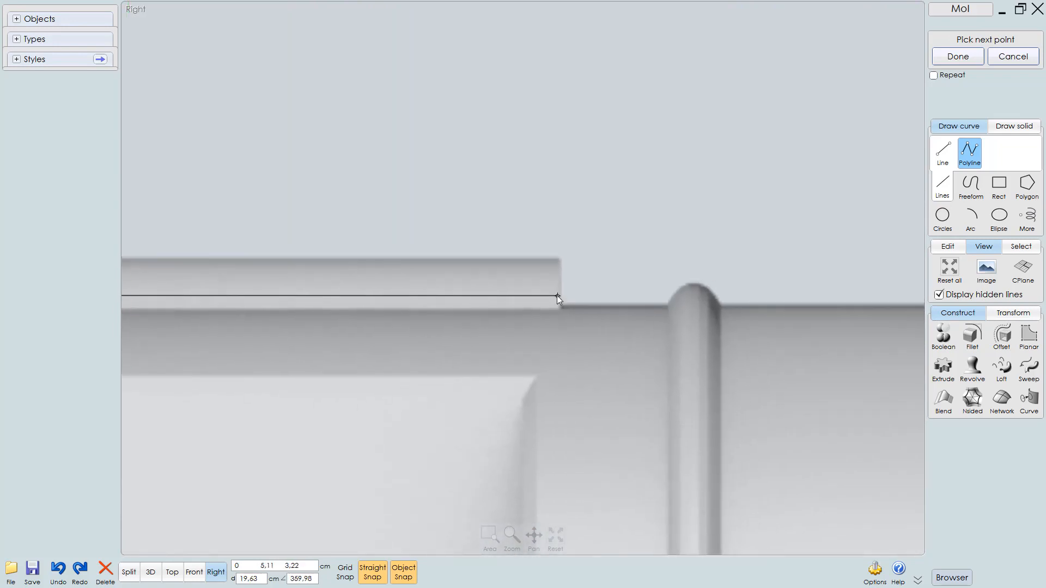
right_drag(624, 331, 435, 337)
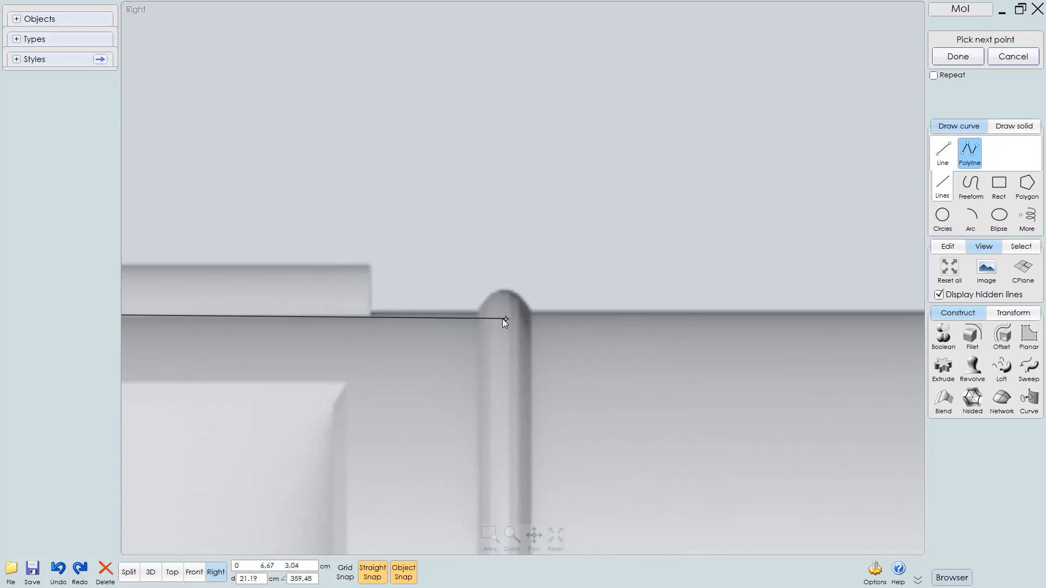
ctrl+right_drag(485, 320, 378, 355)
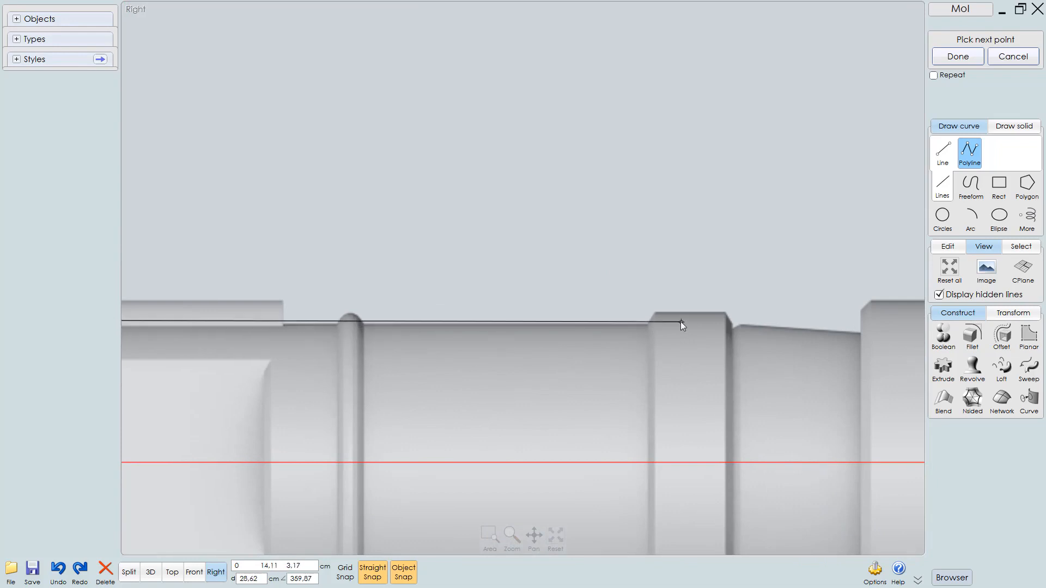
ctrl+right_drag(681, 322, 787, 283)
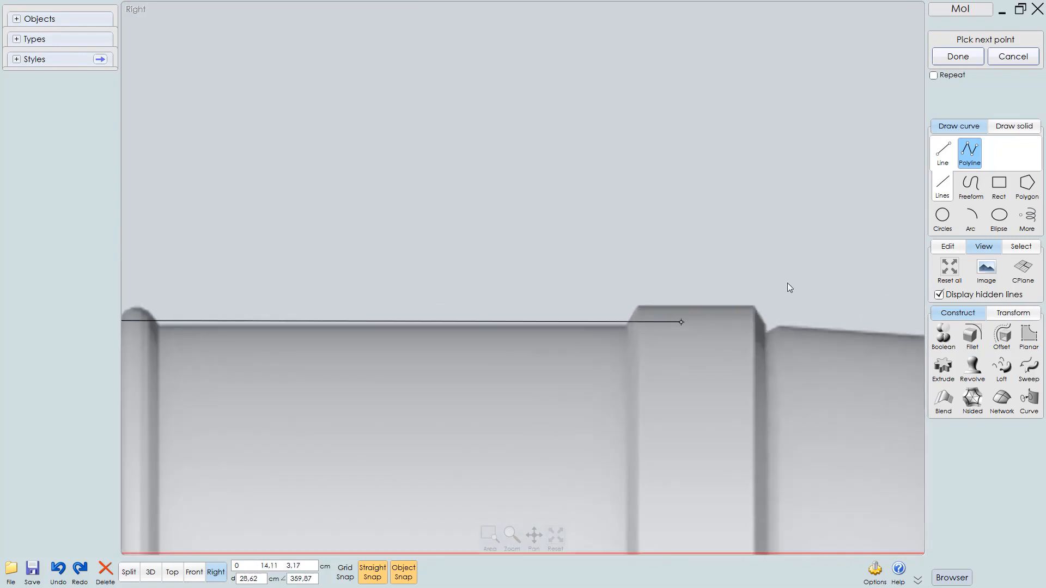
click(629, 317)
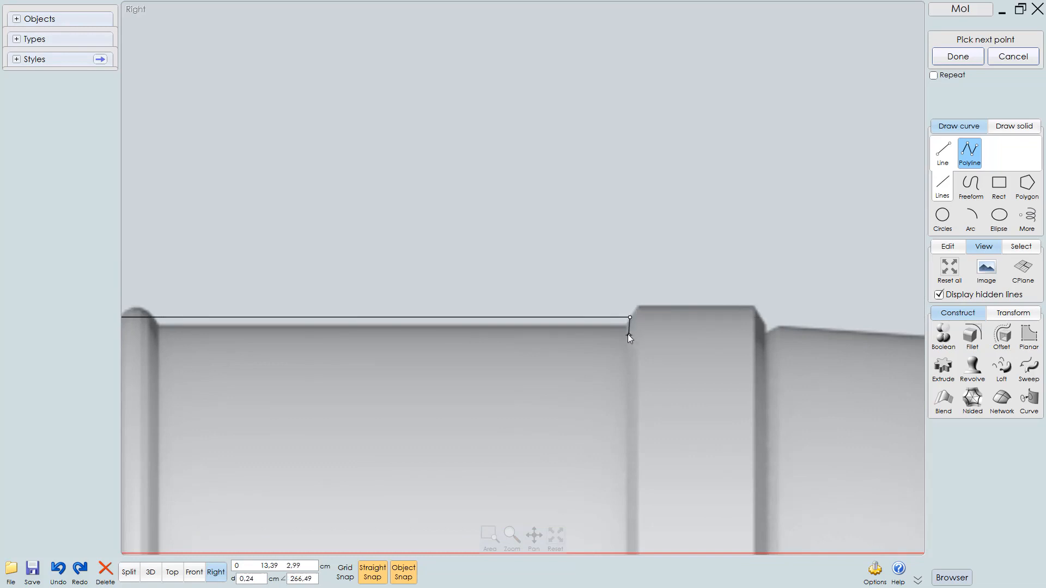
Add polyline points up the collar's left chamfer, across its top and down its right chamfer
click(643, 299)
click(754, 299)
click(783, 313)
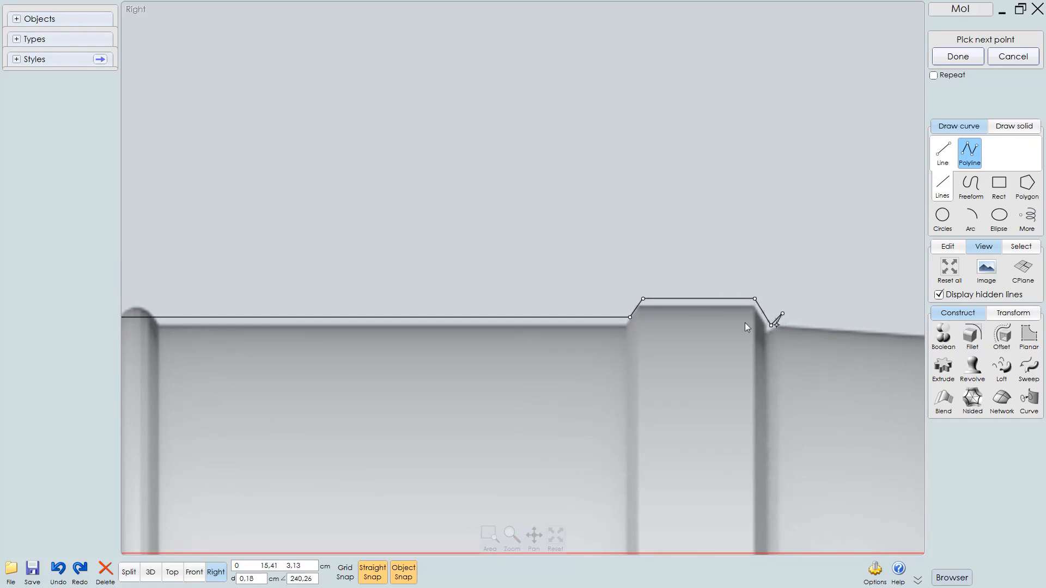
Trace the tapered section's top edge and step up onto the eye end's chamfer with further polyline points
right_drag(744, 323, 287, 300)
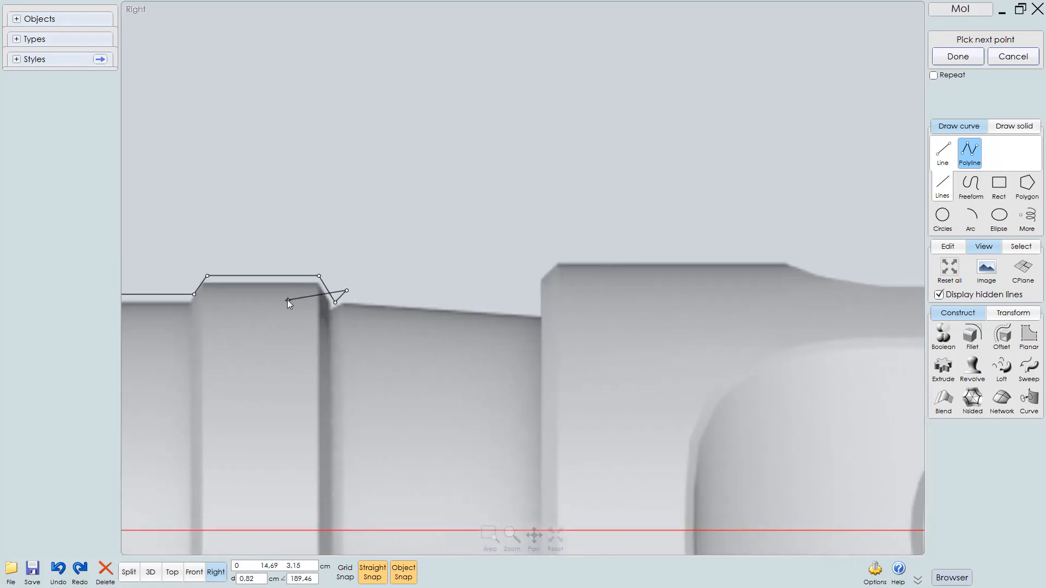
click(539, 306)
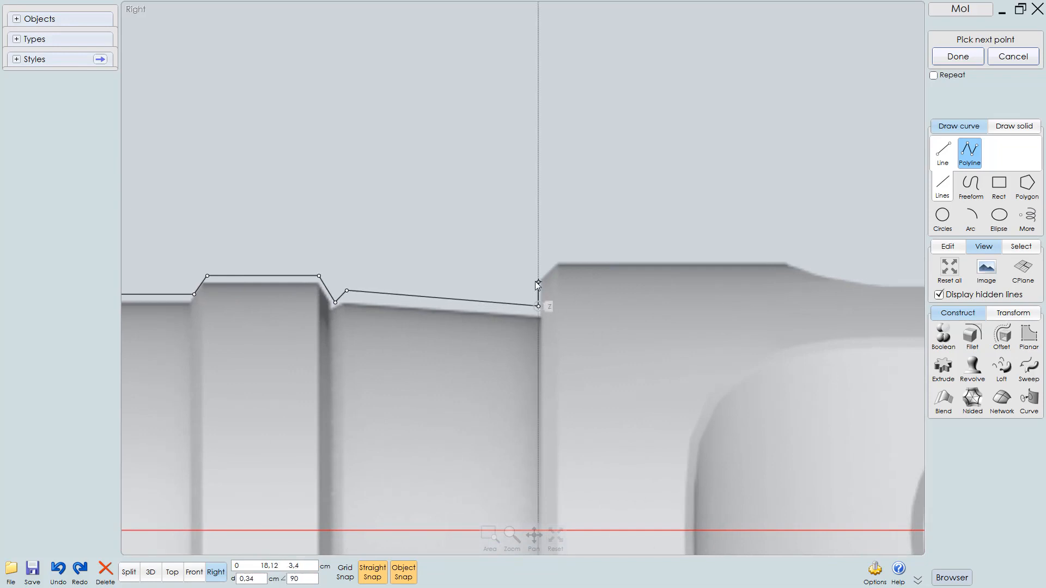
click(538, 281)
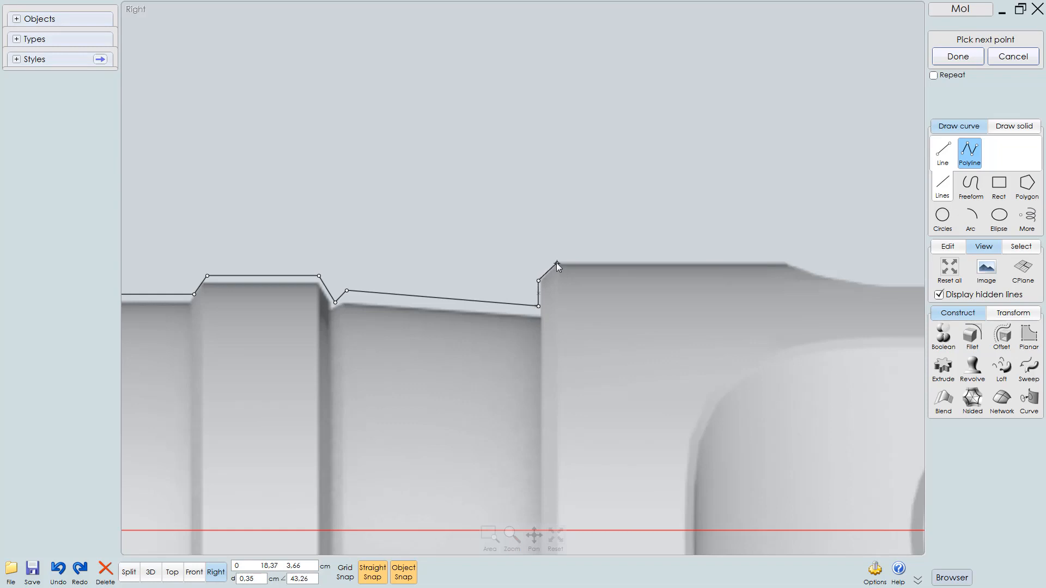
click(557, 262)
Run the polyline along the eye end's top edge and down to the centre axis, then finish the polyline
scroll(561, 287, down, 1)
scroll(563, 289, down, 3)
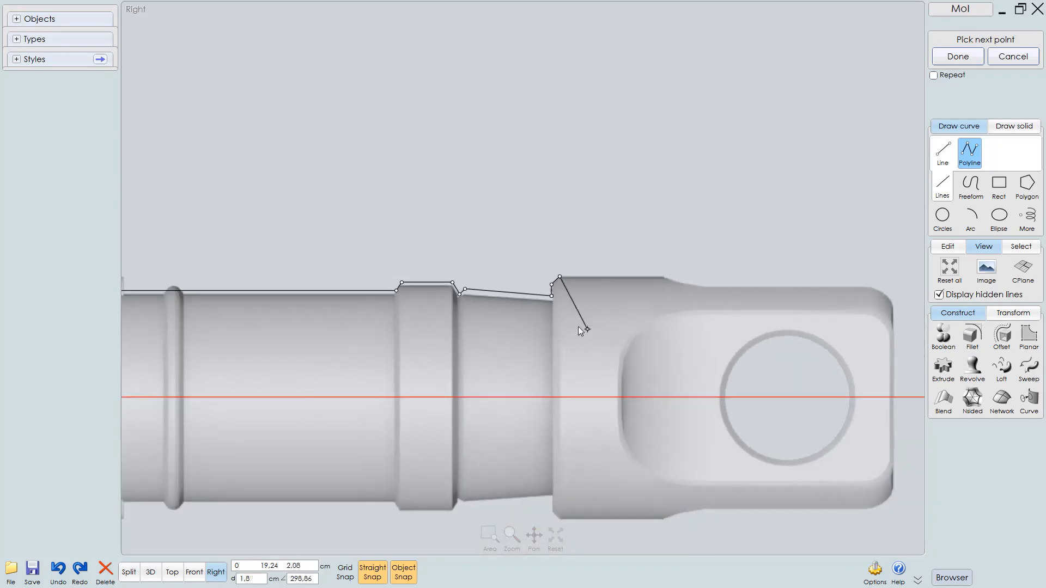
middle_drag(579, 327, 376, 367)
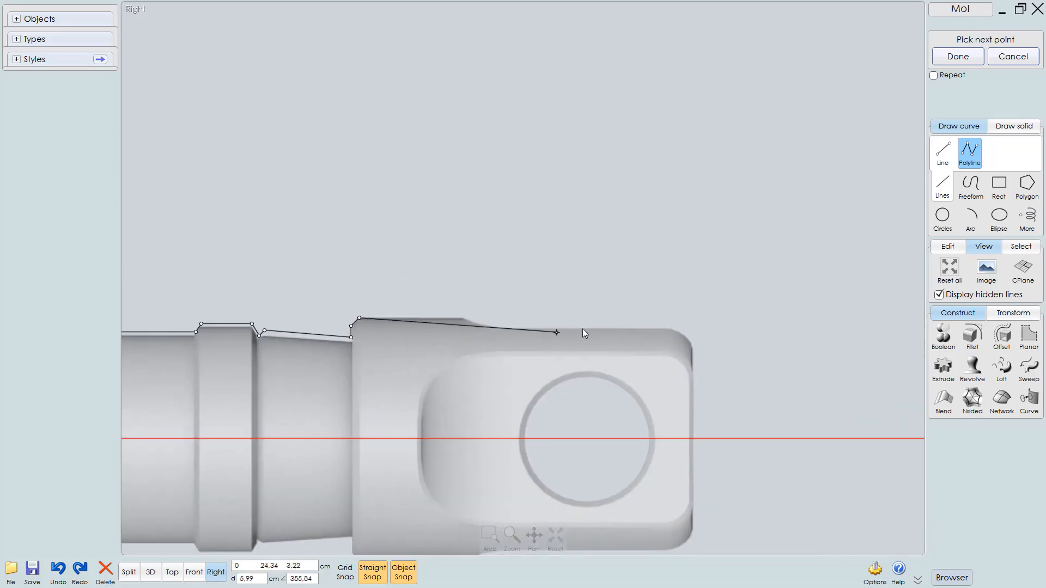
click(696, 318)
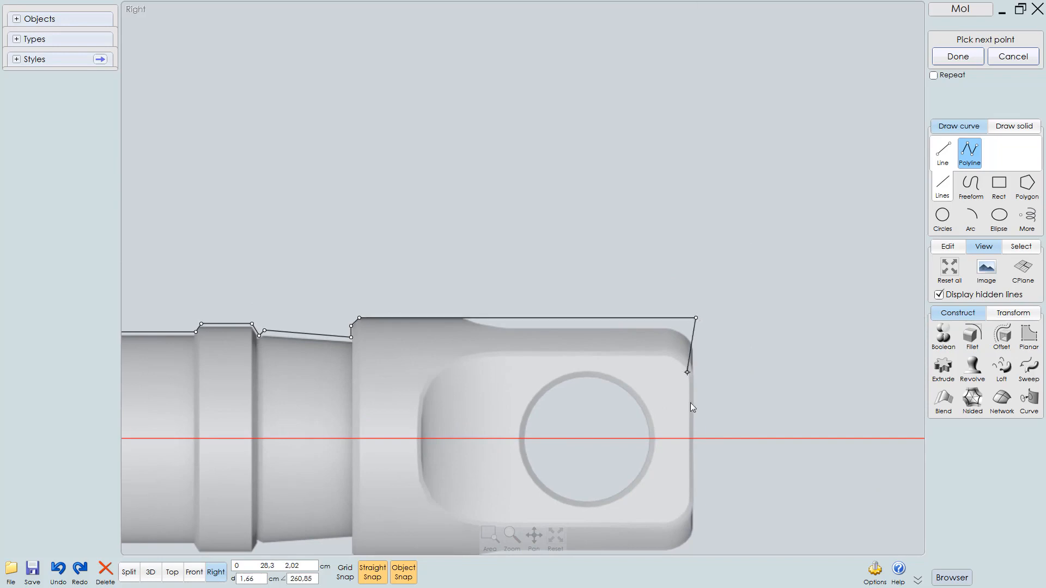
click(697, 438)
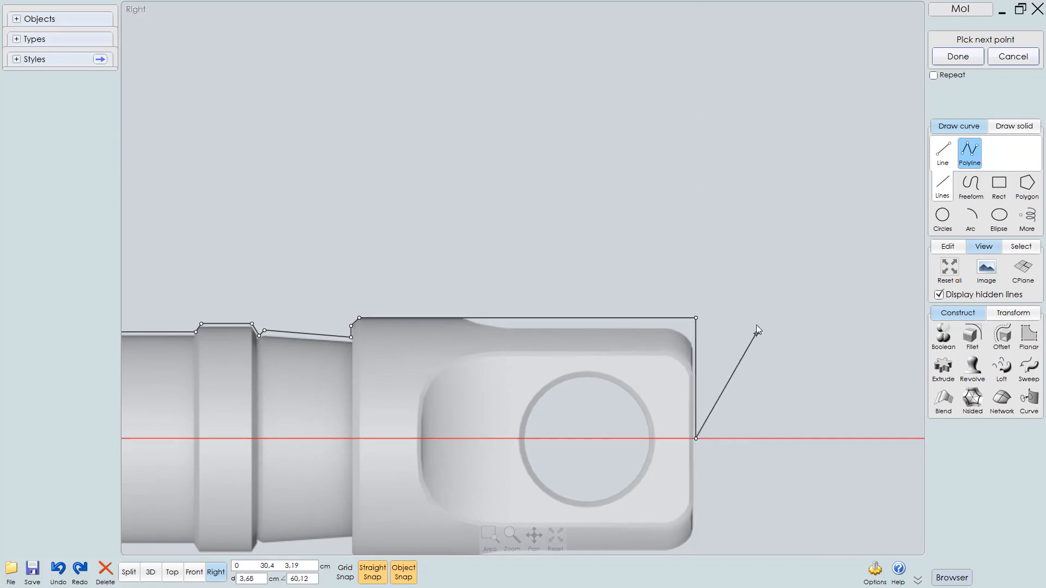
right_click(756, 269)
Select the traced outline polyline and show its control points for editing
scroll(757, 273, down, 5)
middle_drag(702, 323, 816, 309)
middle_drag(583, 322, 929, 291)
scroll(692, 318, down, 1)
scroll(692, 318, down, 1)
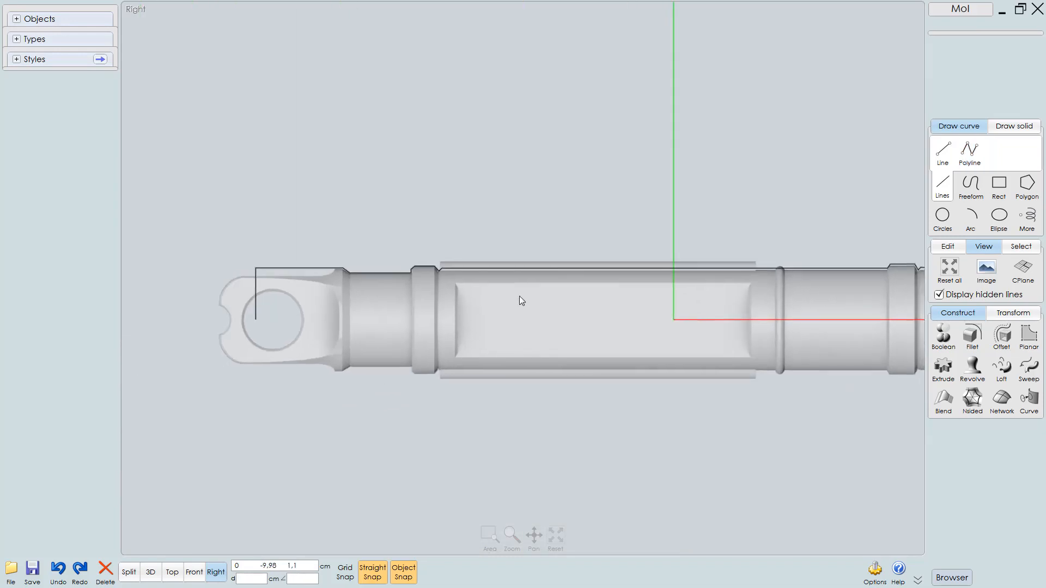
click(538, 268)
scroll(586, 267, up, 2)
middle_drag(586, 267, 735, 285)
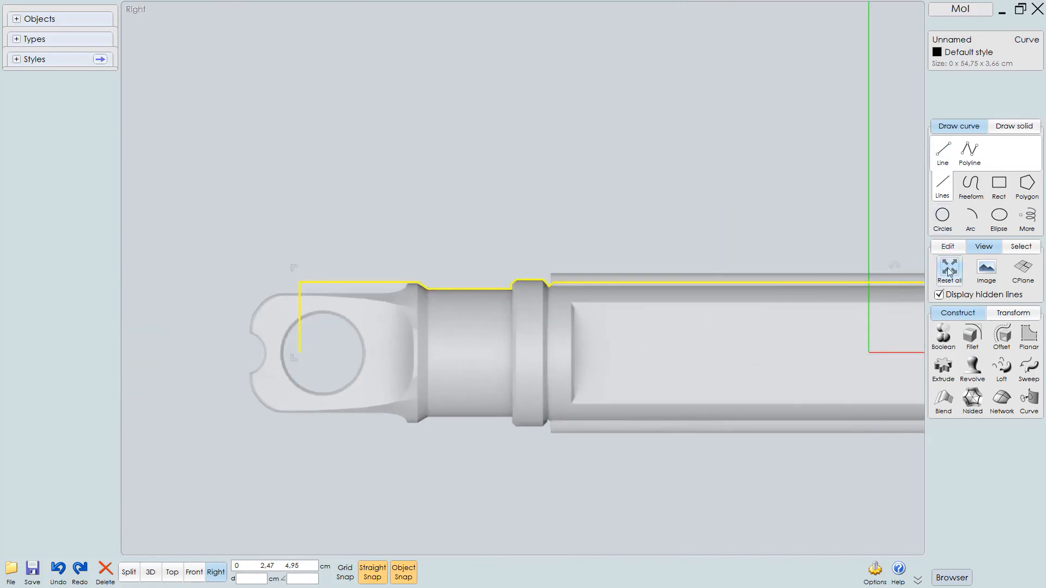
click(948, 246)
click(944, 304)
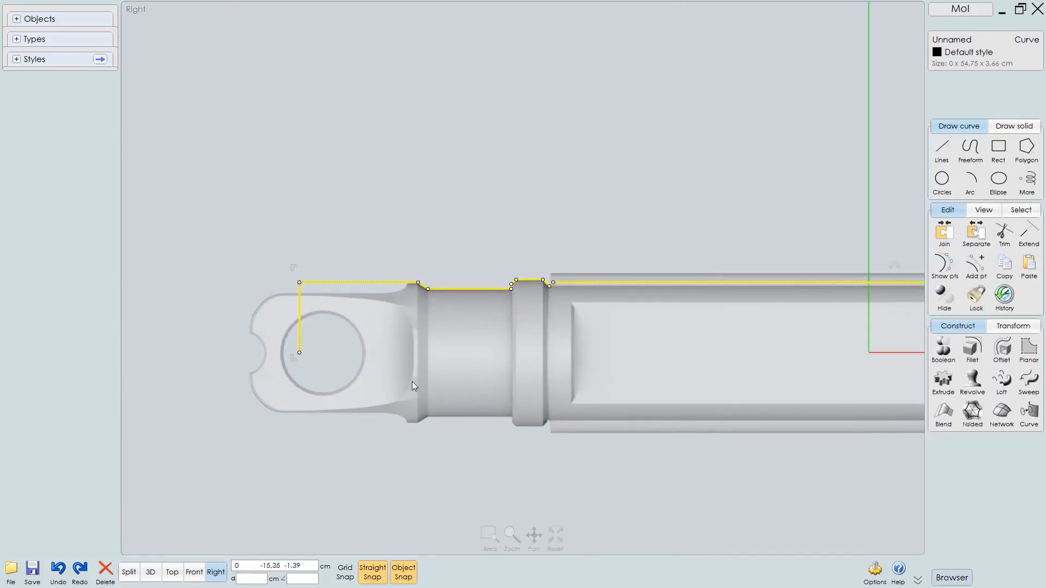
Inspect the polyline's points around the shoulder chamfer and neck near the eye hole
scroll(469, 296, up, 3)
ctrl+right_drag(495, 328, 596, 286)
middle_drag(531, 309, 673, 308)
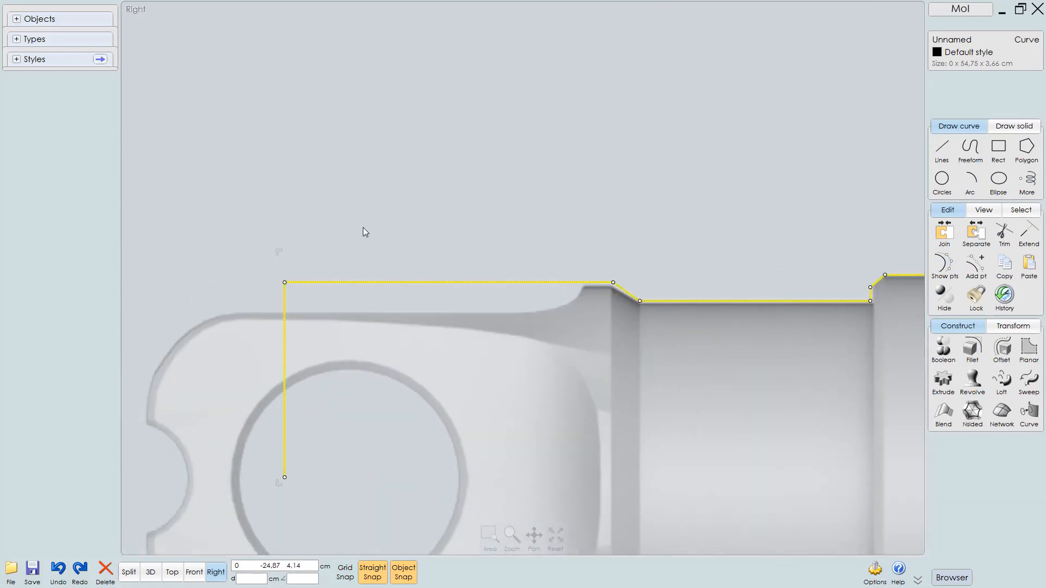
click(234, 248)
drag(248, 234, 644, 267)
scroll(570, 309, up, 3)
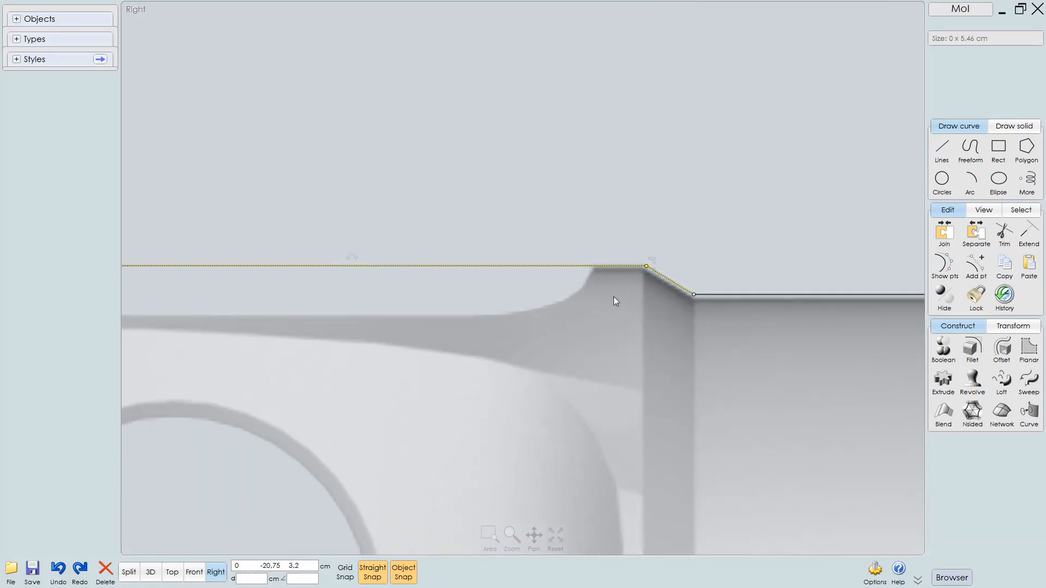
scroll(567, 354, down, 3)
click(521, 277)
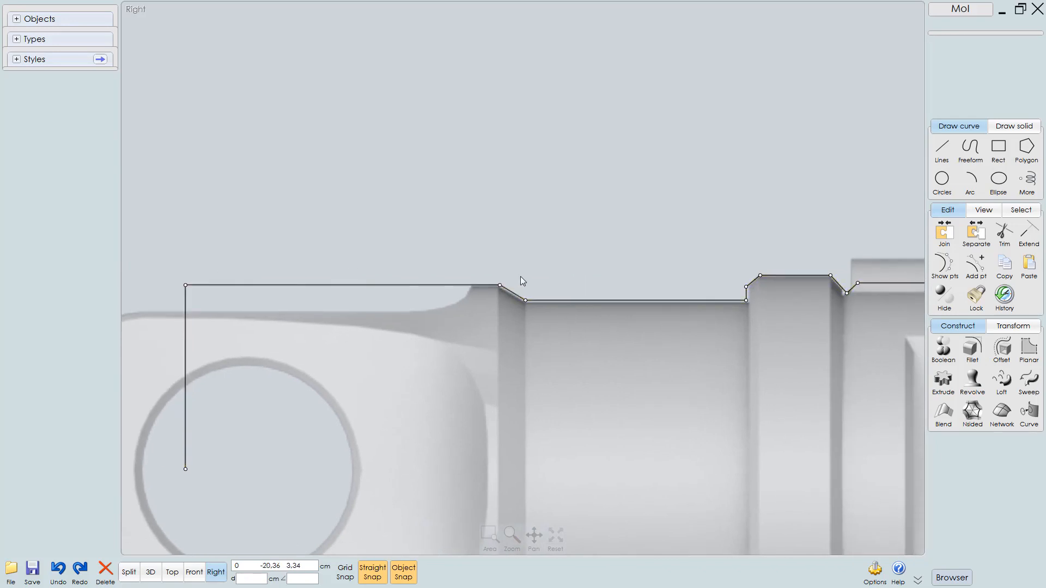
Adjust the polyline point at the base of the first collar so it sits on the neck's top edge
drag(519, 275, 734, 333)
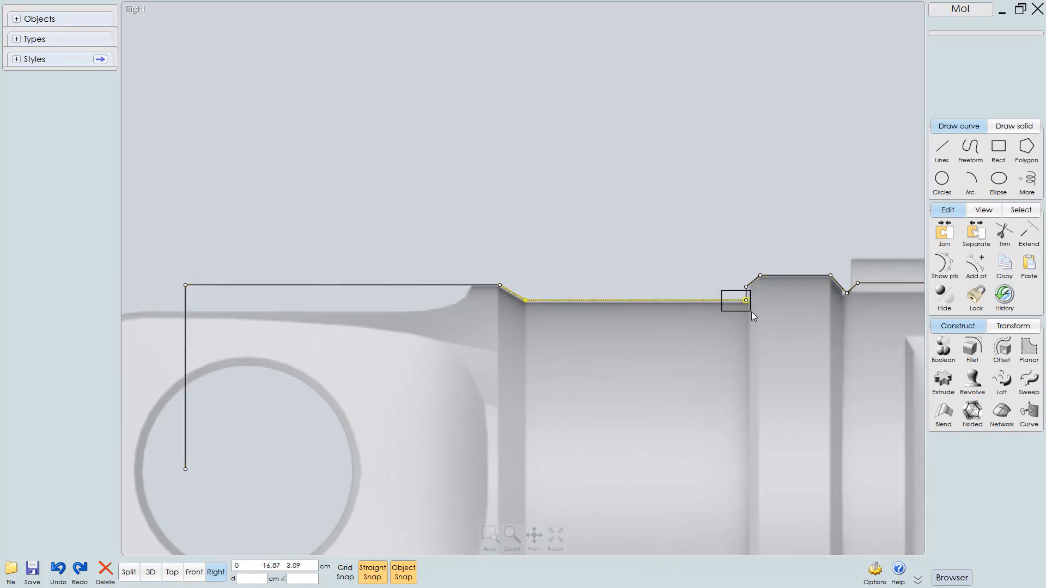
drag(750, 311, 752, 313)
scroll(753, 323, up, 3)
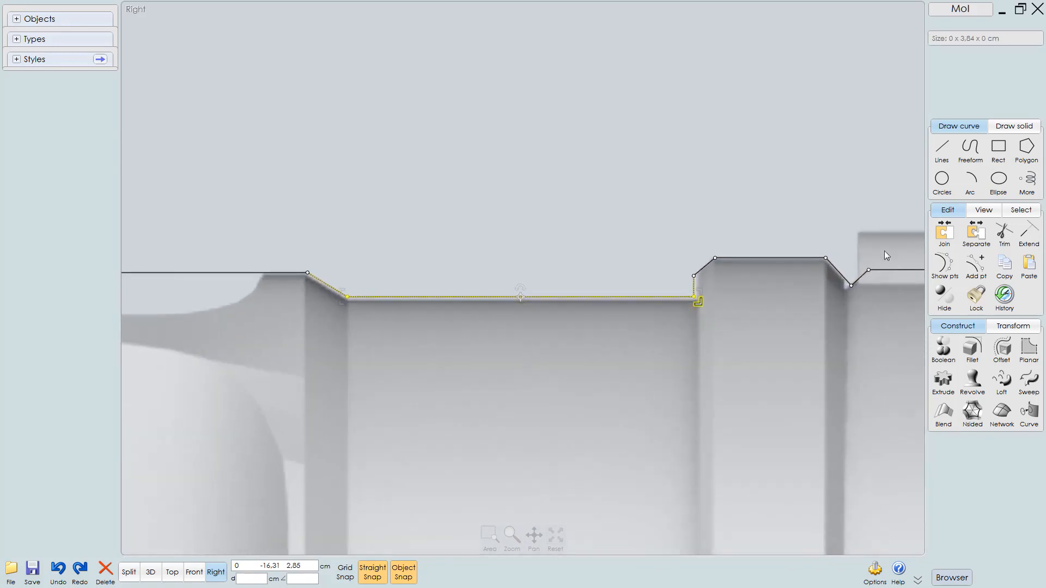
scroll(750, 276, up, 2)
drag(681, 289, 681, 295)
mouse_move(655, 214)
mouse_down()
mouse_move(695, 312)
mouse_move(684, 312)
mouse_move(686, 294)
mouse_up()
scroll(627, 335, down, 4)
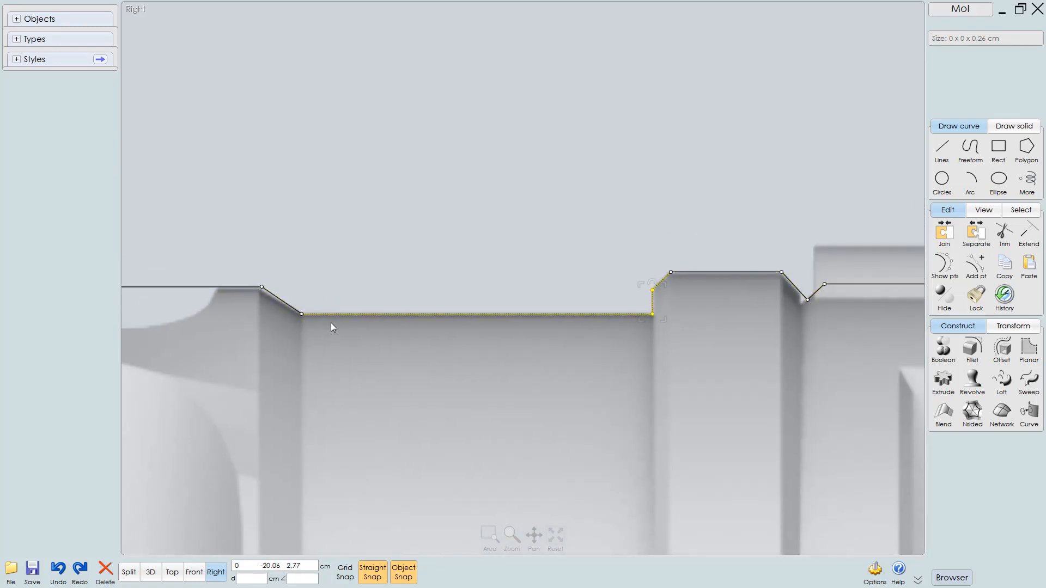
Examine the traced outline along the first collar and the long body's top edge
middle_drag(584, 344, 493, 354)
scroll(568, 322, up, 4)
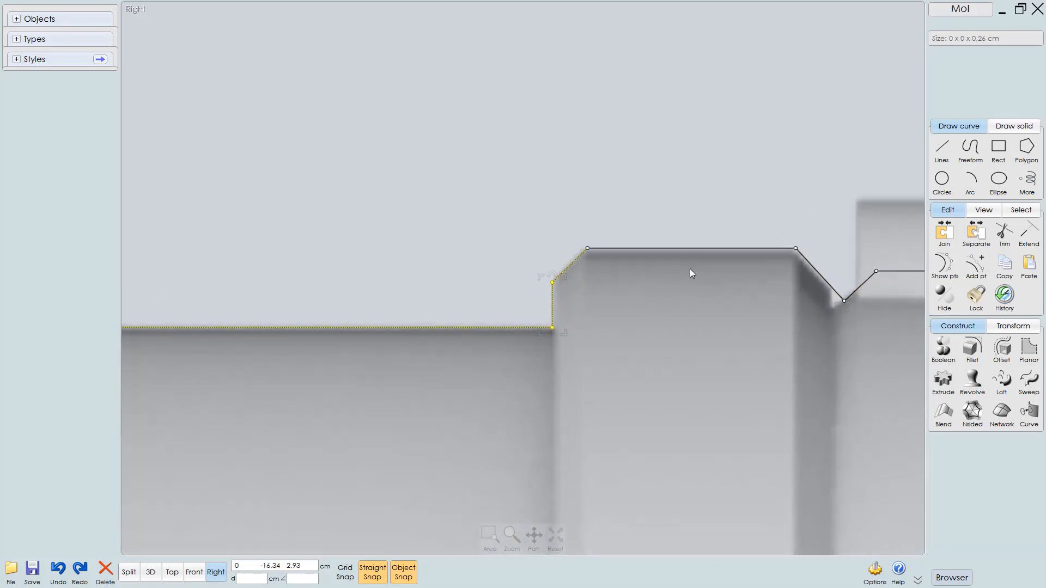
click(643, 187)
middle_drag(608, 303, 445, 316)
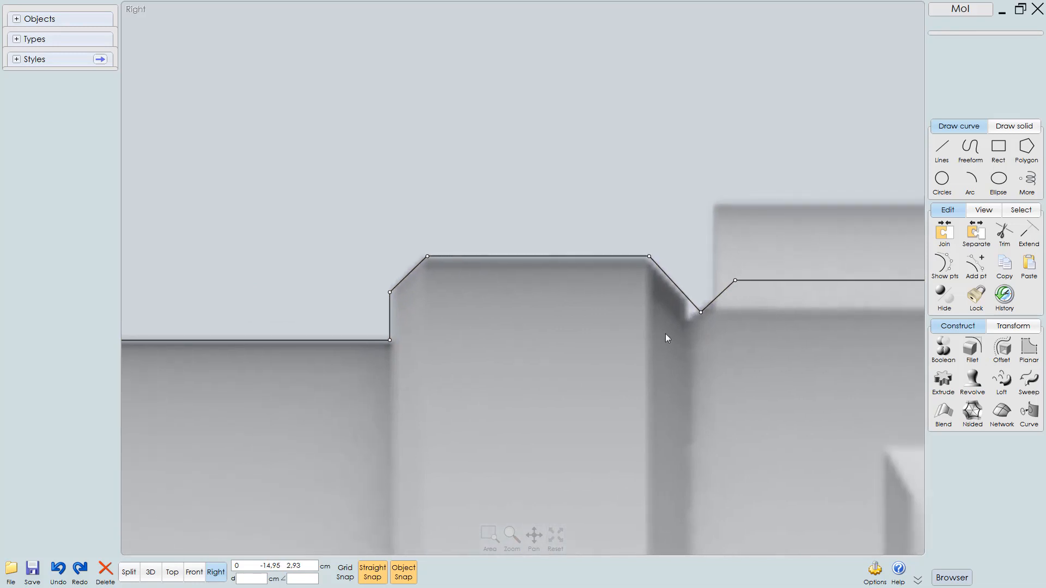
scroll(703, 331, up, 3)
middle_drag(680, 330, 560, 357)
scroll(493, 374, down, 3)
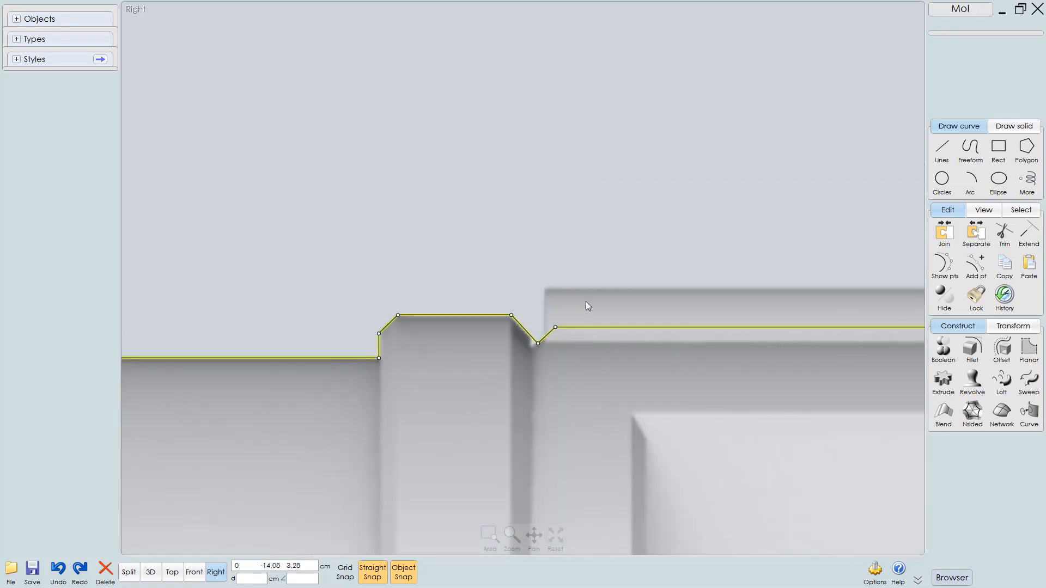
scroll(558, 314, down, 2)
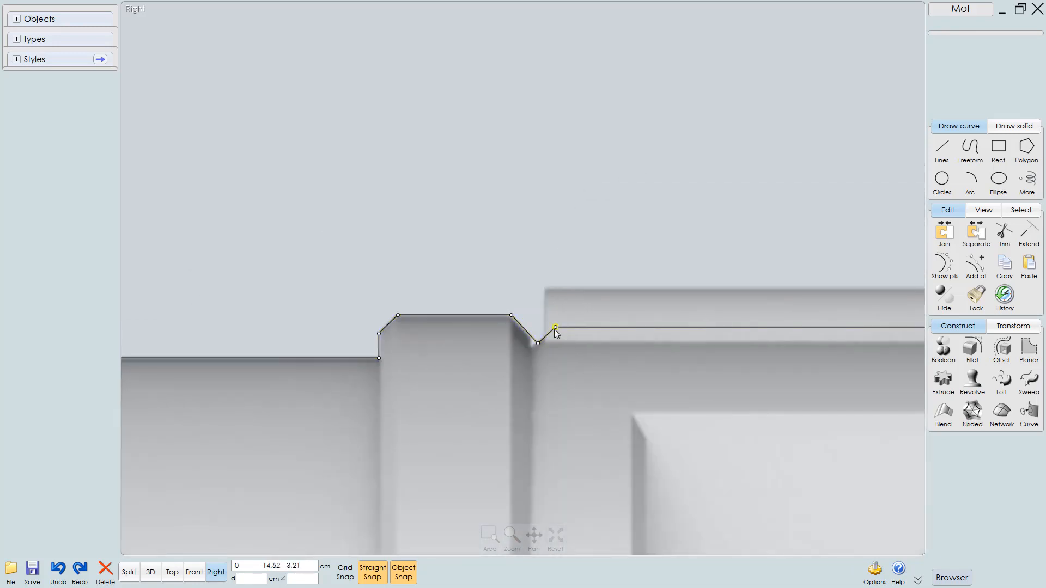
click(556, 329)
scroll(191, 331, up, 4)
scroll(339, 305, up, 2)
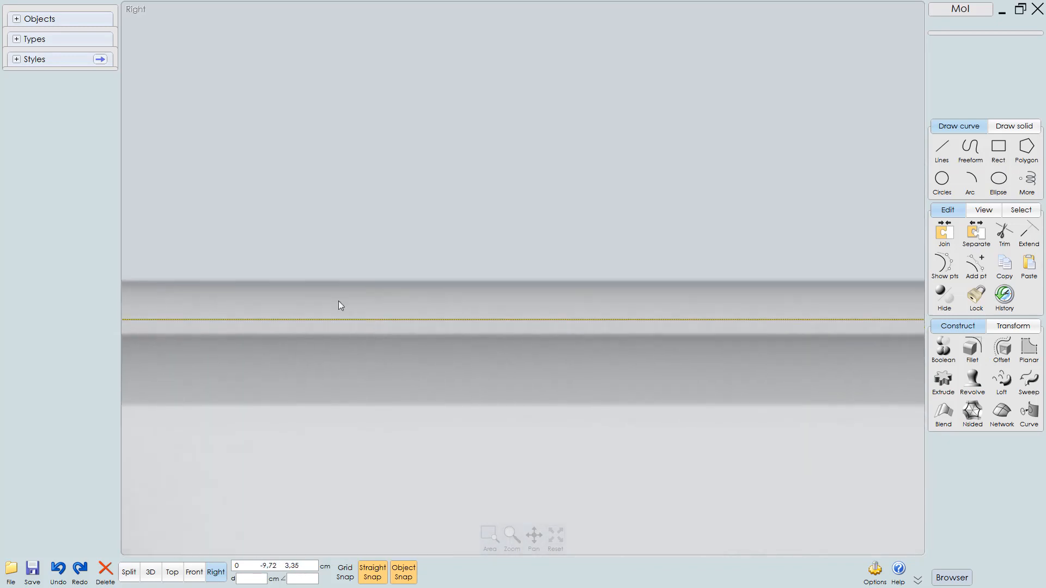
scroll(339, 302, down, 4)
middle_drag(566, 338, 268, 374)
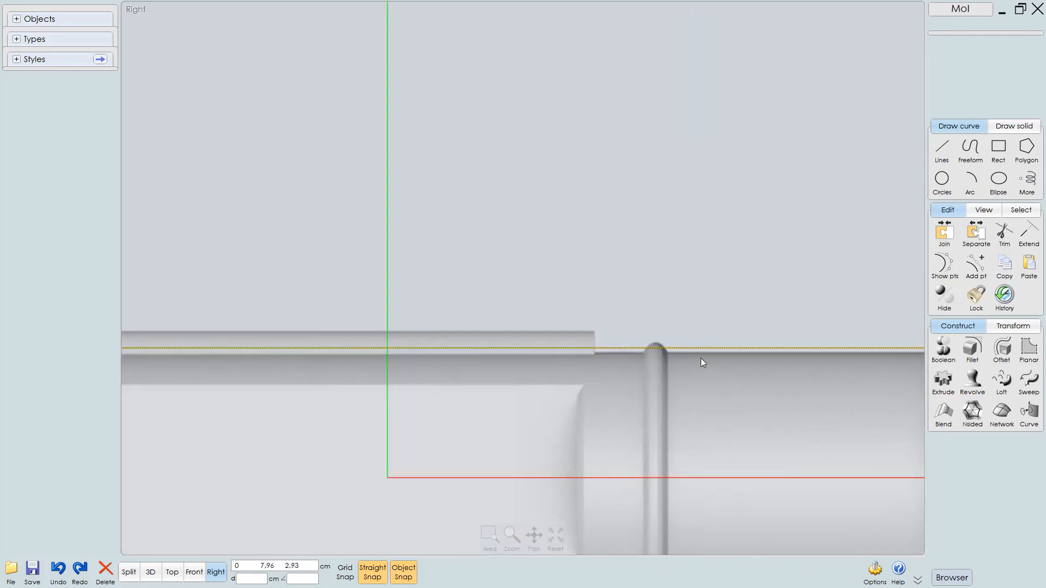
middle_drag(700, 358, 466, 339)
scroll(727, 335, up, 3)
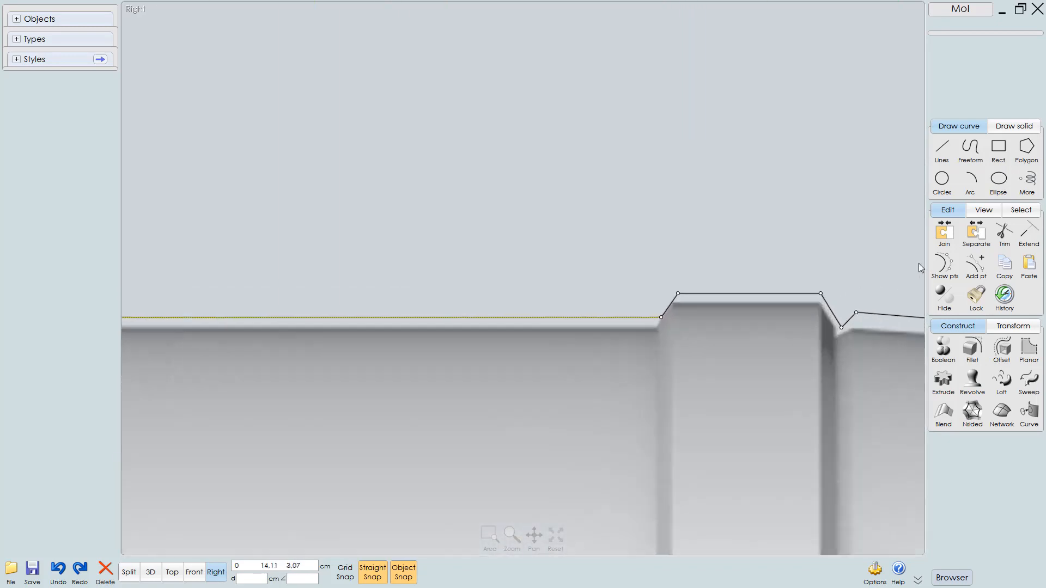
Move the polyline point at the base of the collar after the long body down onto the body's top edge
drag(633, 299, 676, 342)
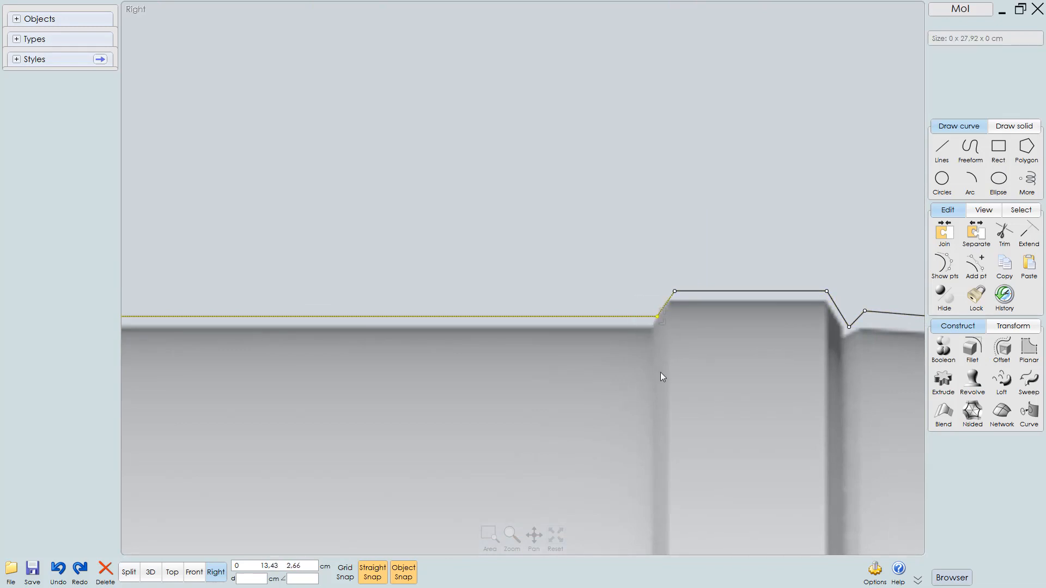
scroll(650, 341, up, 3)
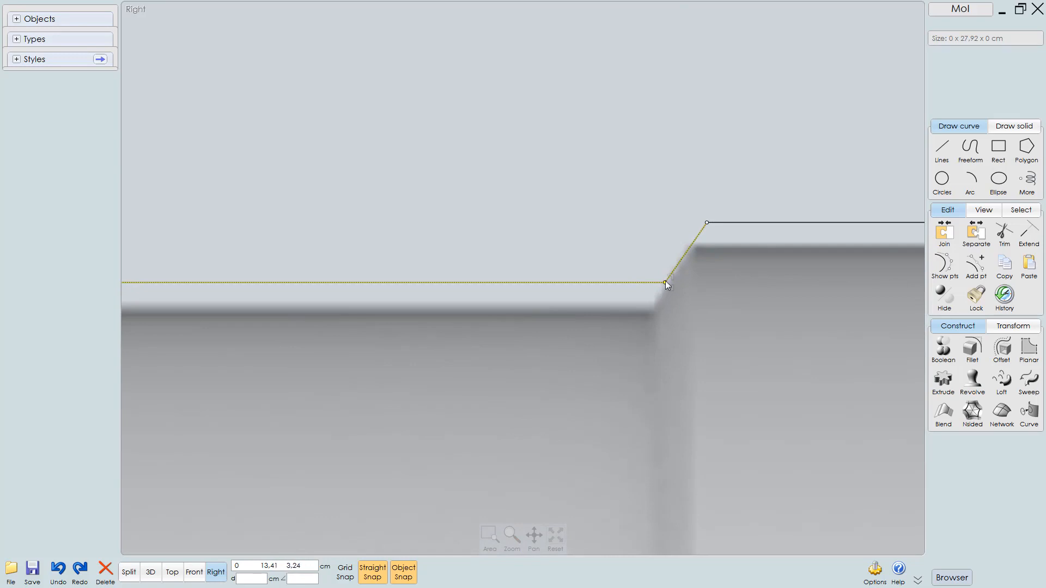
drag(665, 282, 651, 303)
click(626, 277)
scroll(618, 329, down, 2)
middle_drag(656, 362, 507, 375)
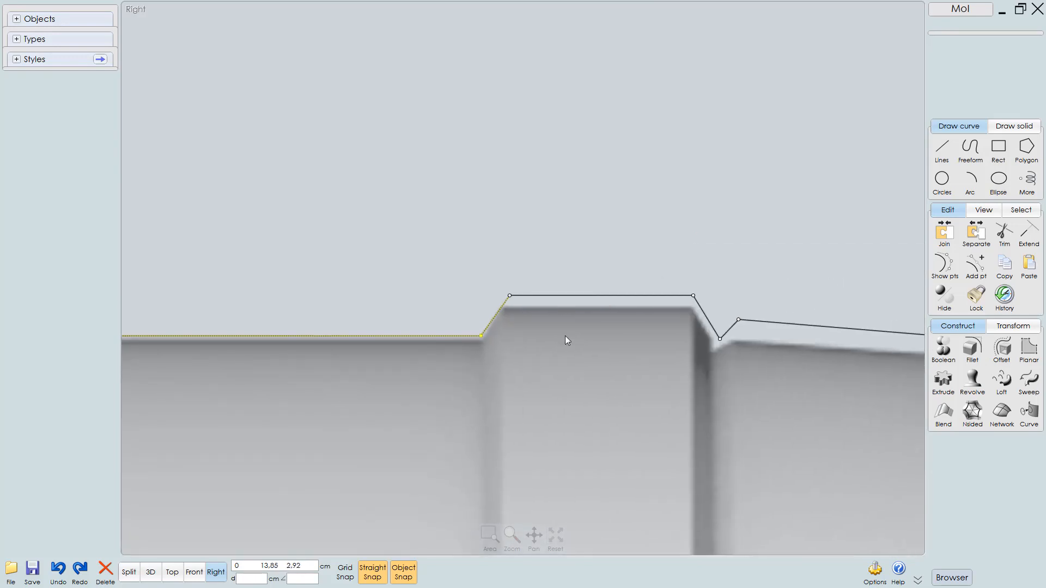
Lower the collar's top-left polyline point onto the body's top edge and shift it slightly left to the chamfer corner
click(508, 274)
drag(476, 267, 707, 302)
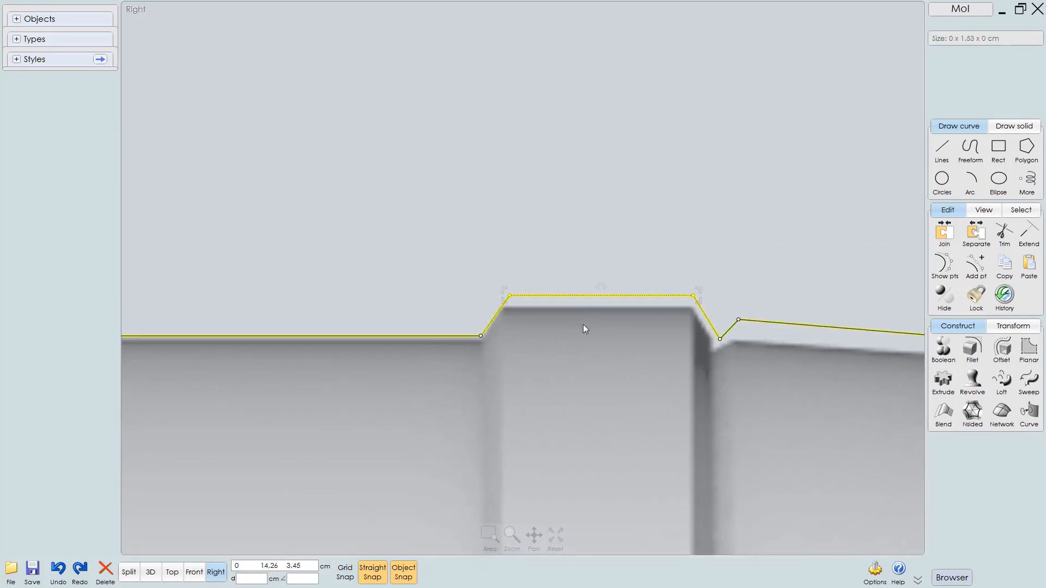
scroll(505, 316, up, 2)
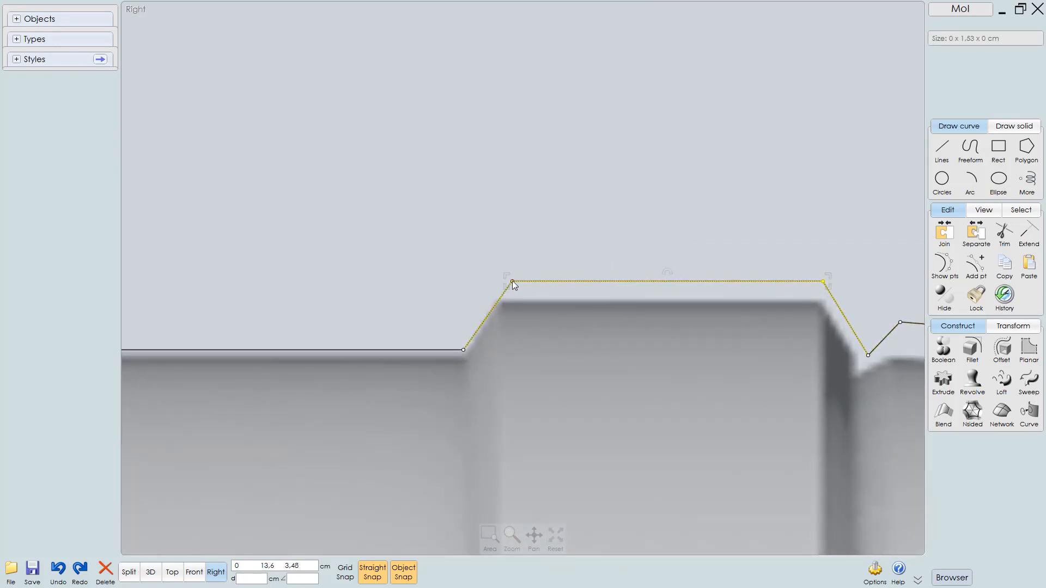
drag(512, 281, 512, 299)
click(528, 286)
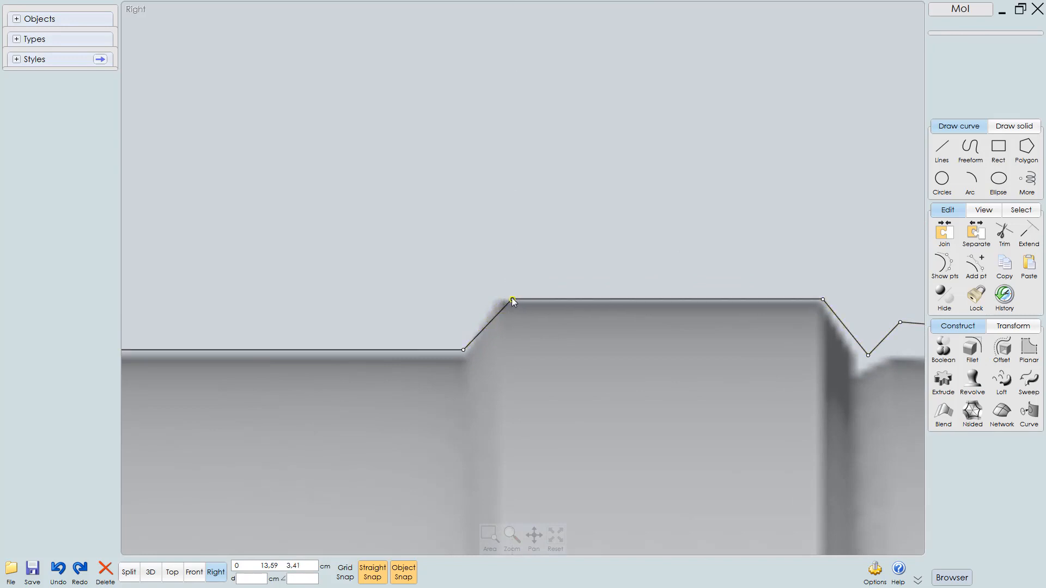
click(512, 298)
drag(511, 298, 492, 298)
Move the polyline point at the bottom of the V-notch after the collar down and left into the groove
right_drag(507, 310, 301, 281)
right_drag(373, 359, 312, 366)
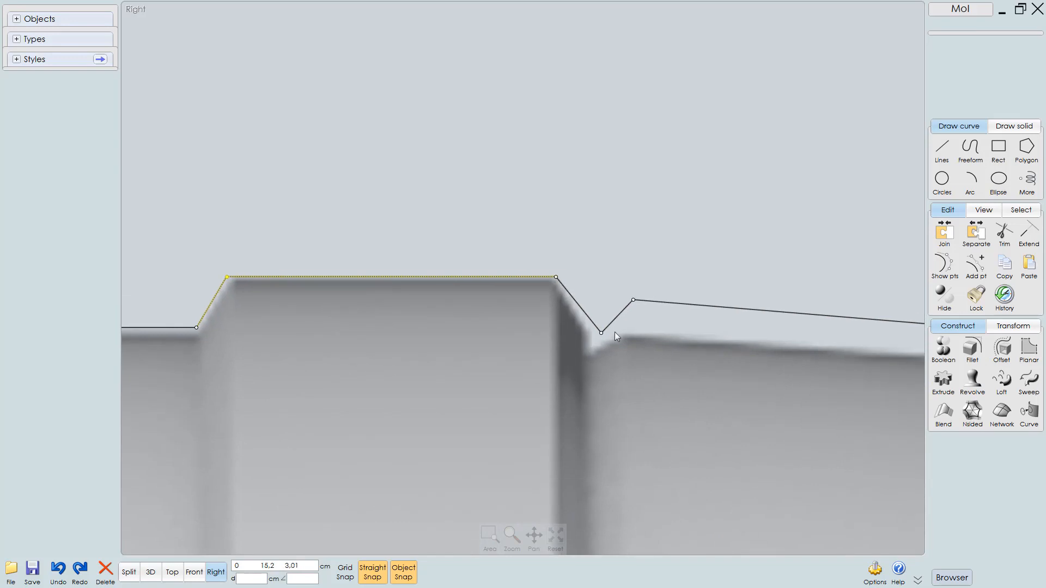
click(593, 360)
click(600, 333)
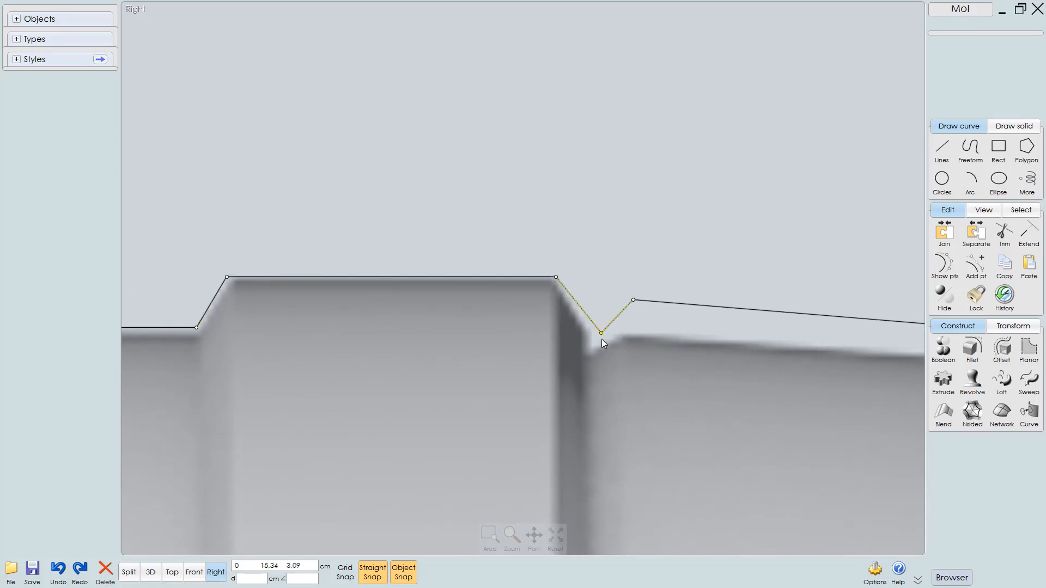
drag(599, 332, 591, 336)
Lower the polyline point after the notch onto the next body section's top edge
click(634, 299)
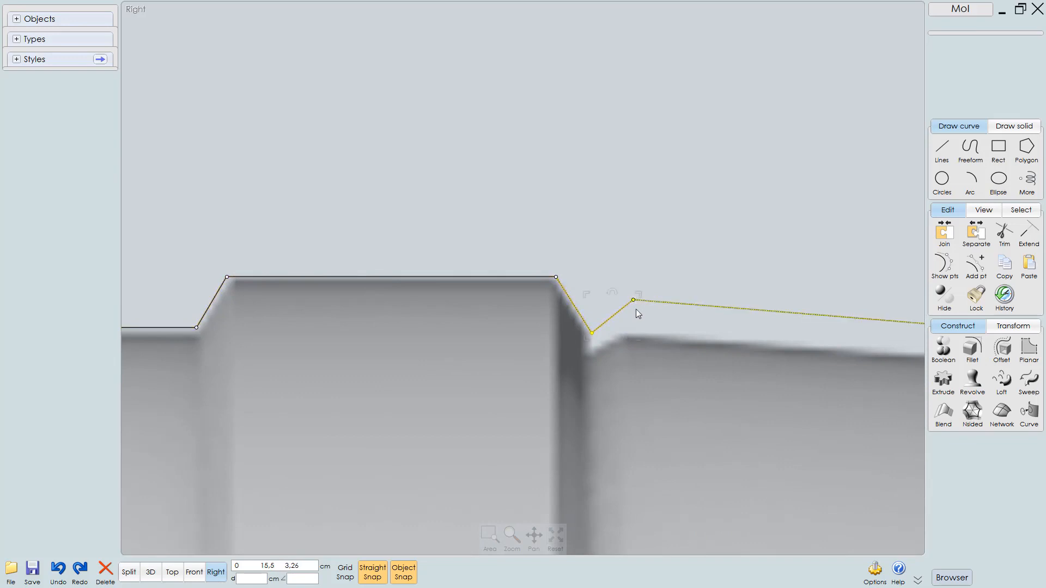
drag(633, 300, 631, 328)
middle_drag(572, 380, 415, 338)
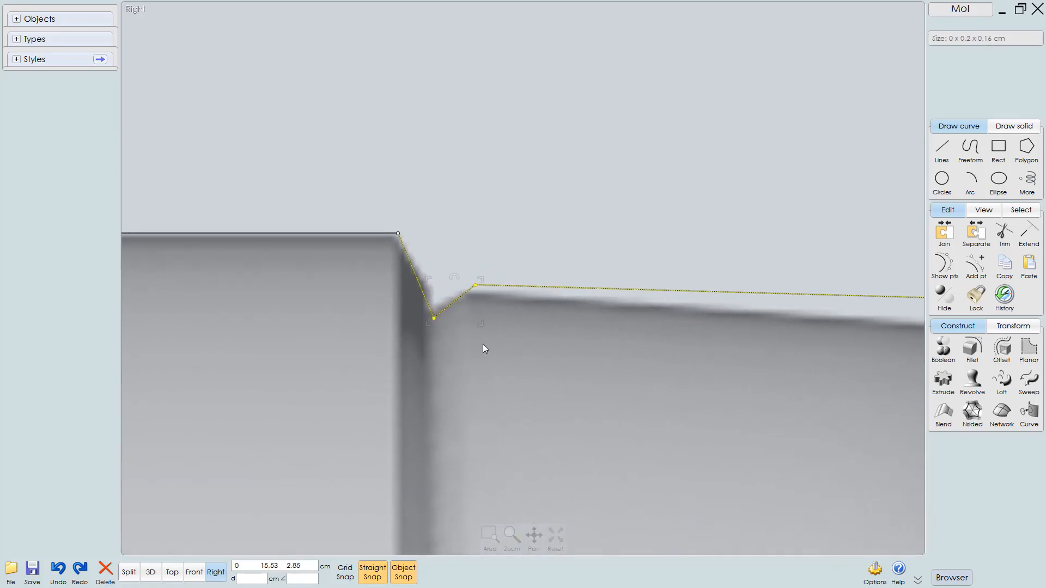
click(482, 344)
Inspect the outline along the body up to the step toward the eye end
scroll(572, 385, down, 2)
middle_drag(572, 385, 579, 327)
scroll(579, 327, up, 2)
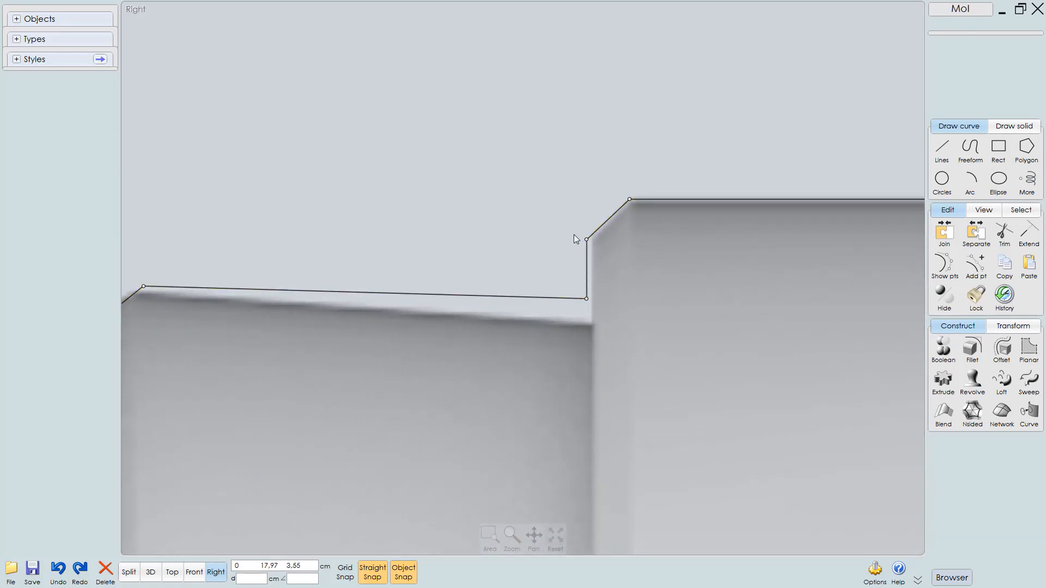
drag(574, 236, 591, 322)
scroll(589, 325, up, 2)
click(567, 274)
right_drag(643, 318, 425, 337)
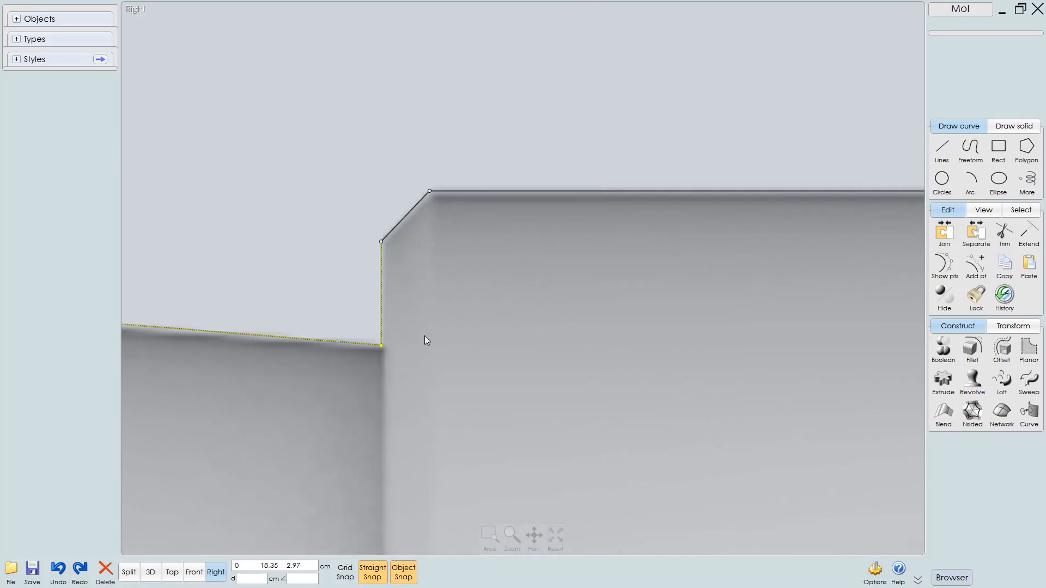
scroll(426, 340, down, 3)
right_drag(432, 399, 276, 353)
scroll(466, 335, down, 1)
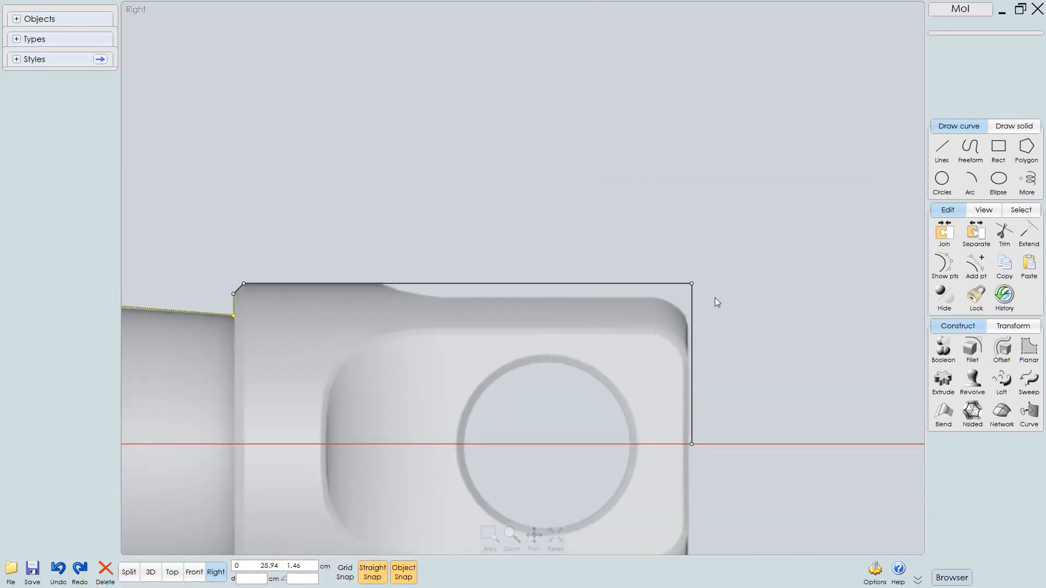
Snap the outline's end point at the eye end down onto the horizontal axis
click(661, 256)
drag(660, 250, 709, 445)
scroll(684, 463, up, 3)
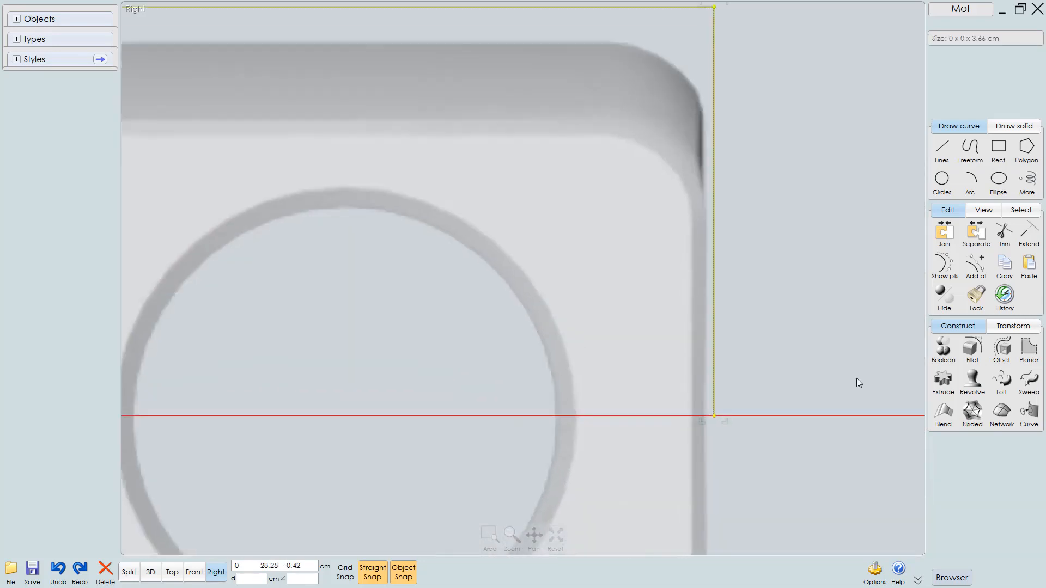
scroll(723, 410, up, 1)
drag(721, 407, 714, 407)
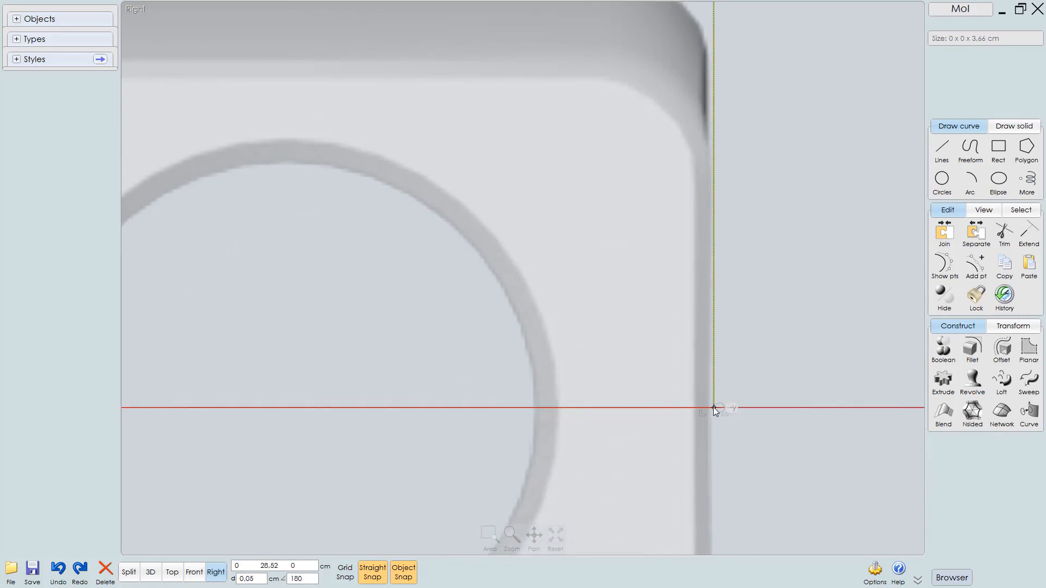
Review the complete traced outline along the whole part
scroll(738, 381, down, 3)
middle_drag(605, 430, 772, 371)
scroll(772, 372, down, 5)
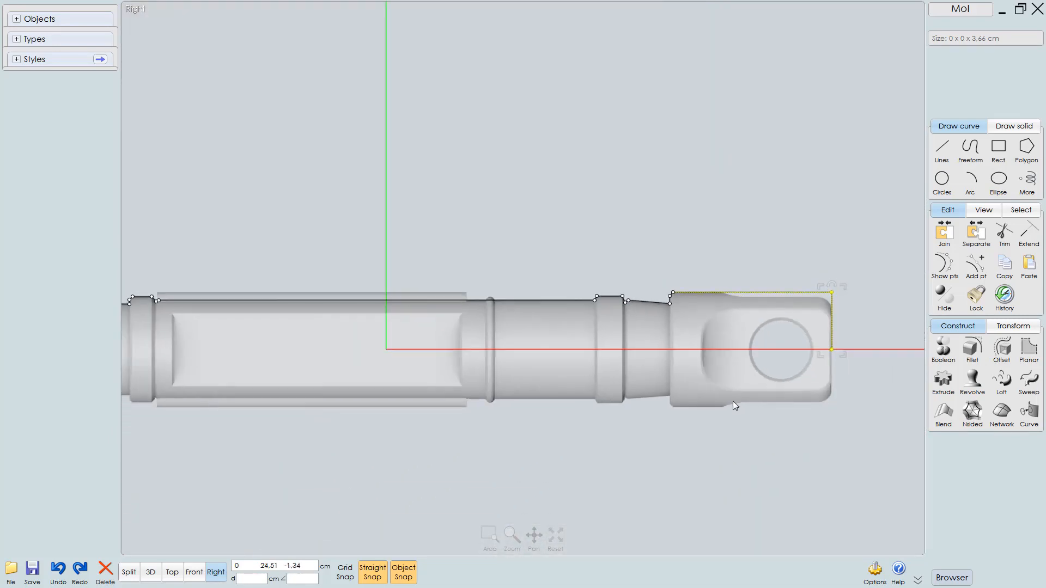
middle_drag(593, 388, 791, 359)
scroll(752, 358, down, 3)
middle_drag(566, 348, 614, 360)
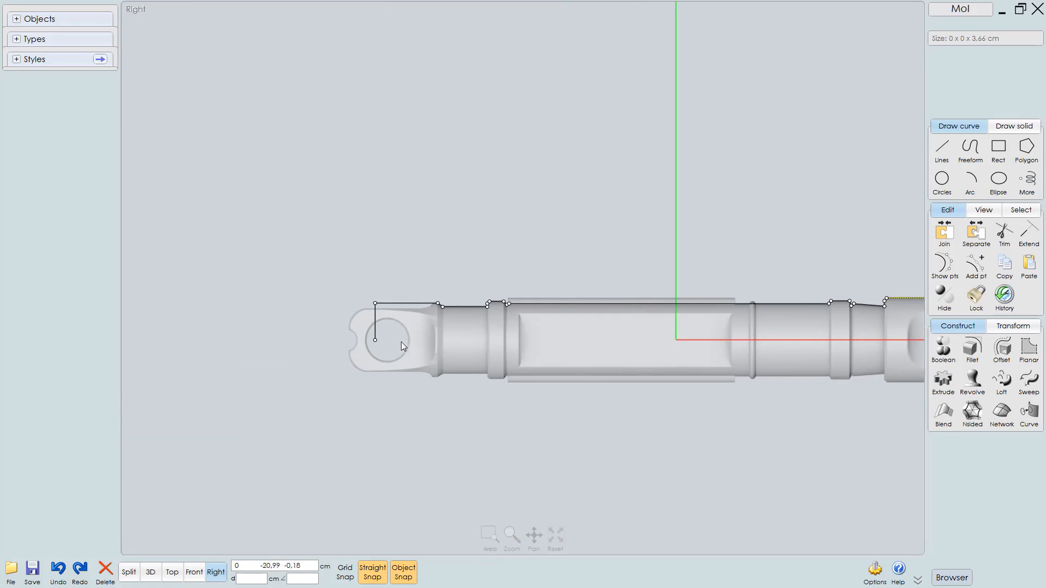
scroll(381, 344, up, 2)
middle_drag(520, 349, 446, 320)
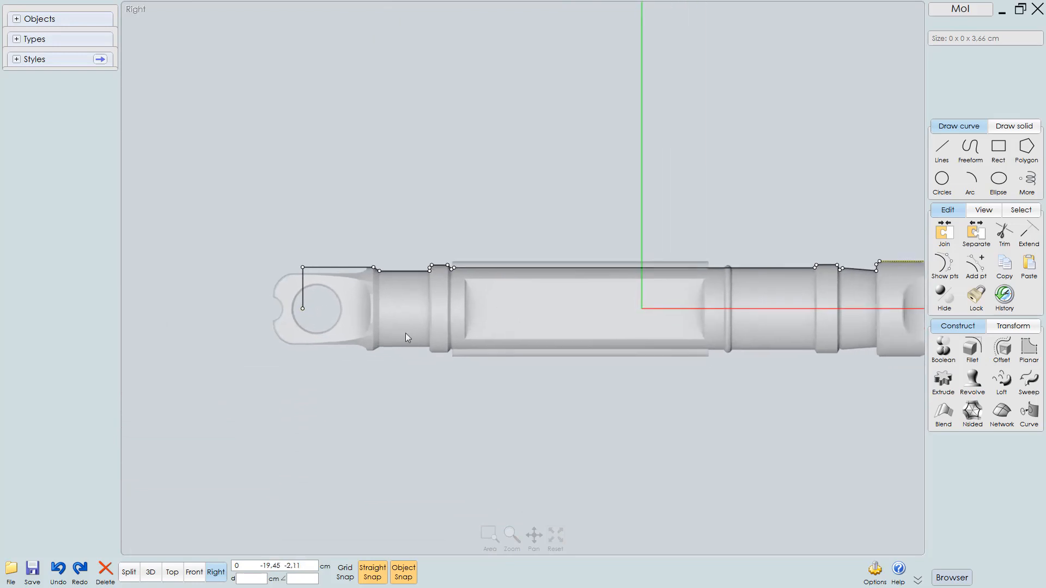
scroll(406, 337, up, 2)
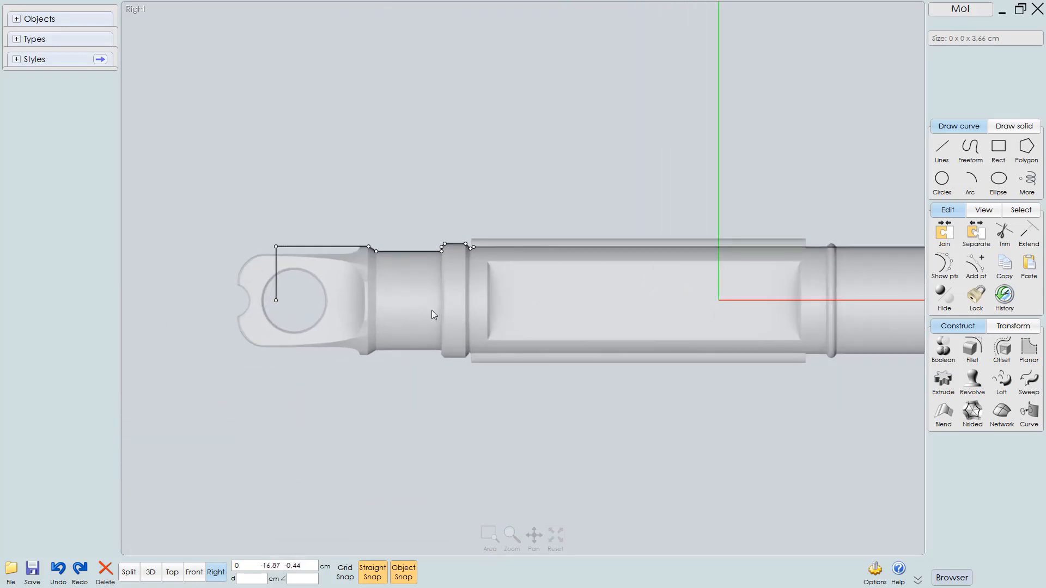
Select the outline curve and turn off its control point display
click(406, 252)
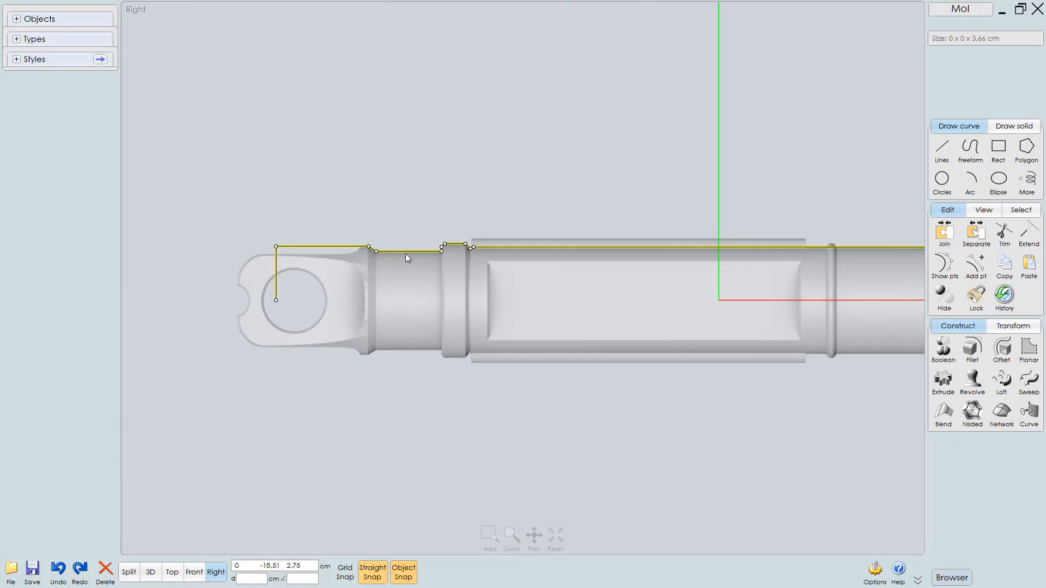
click(945, 254)
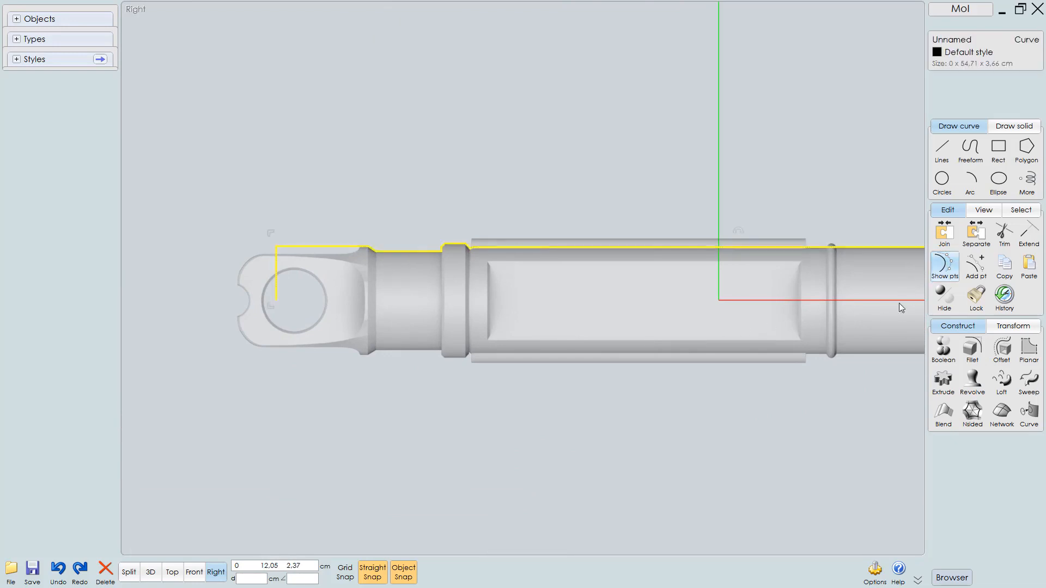
middle_drag(509, 384, 422, 390)
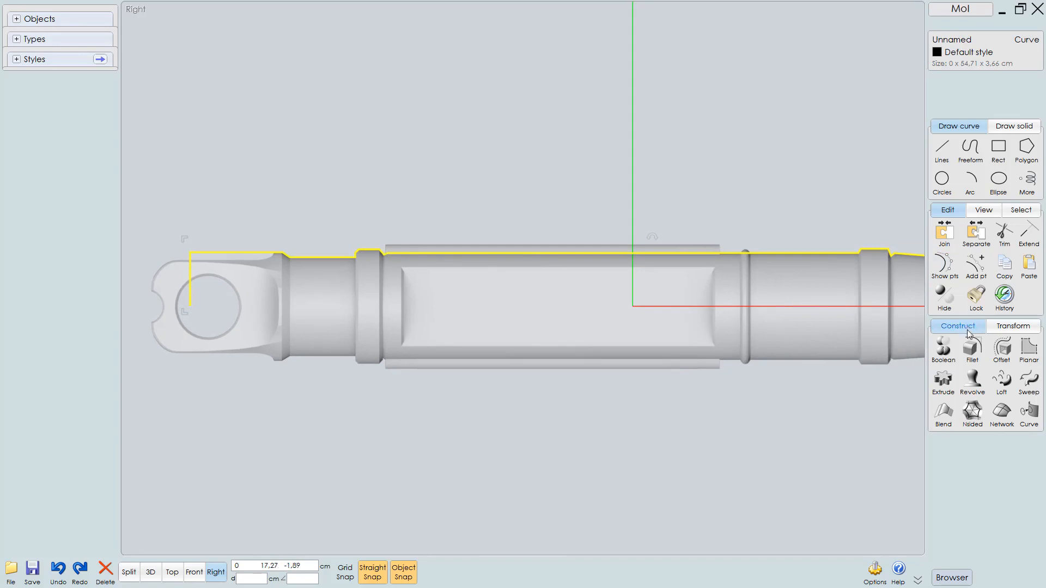
Revolve the outline curve 360 degrees around the horizontal axis, picking both axis points along it
click(972, 380)
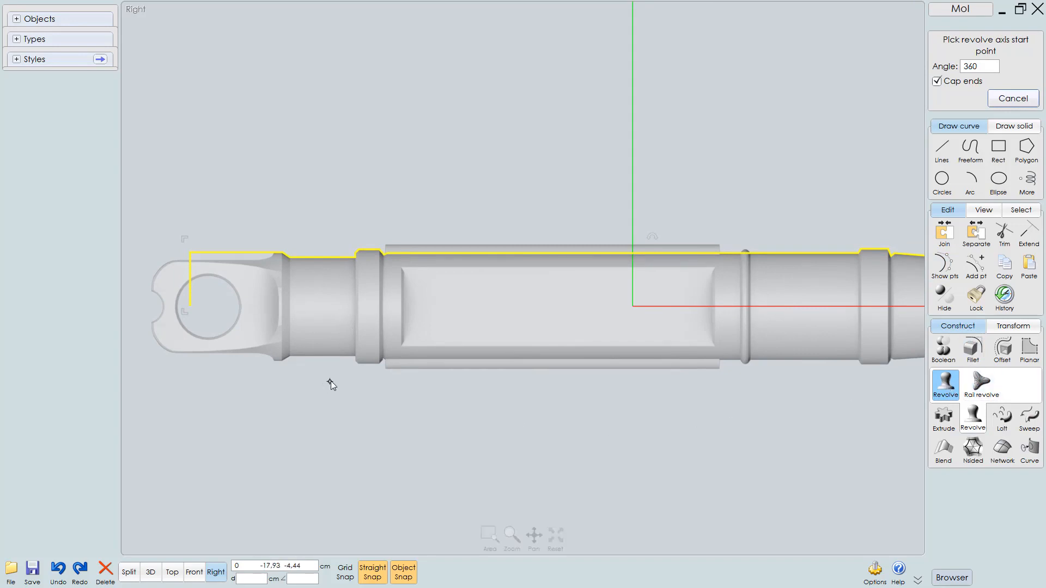
middle_drag(367, 384, 562, 416)
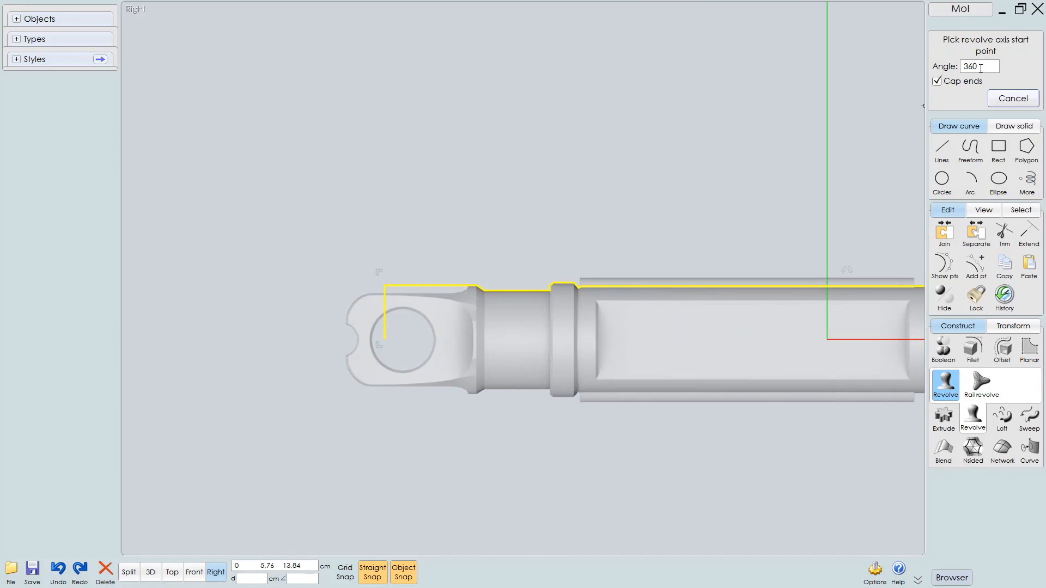
scroll(371, 375, up, 5)
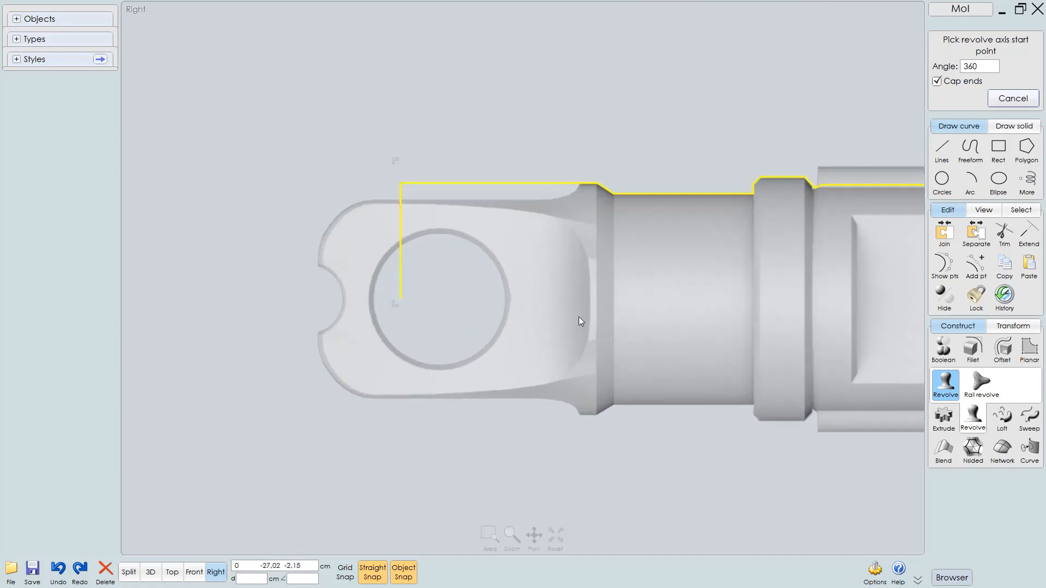
click(405, 288)
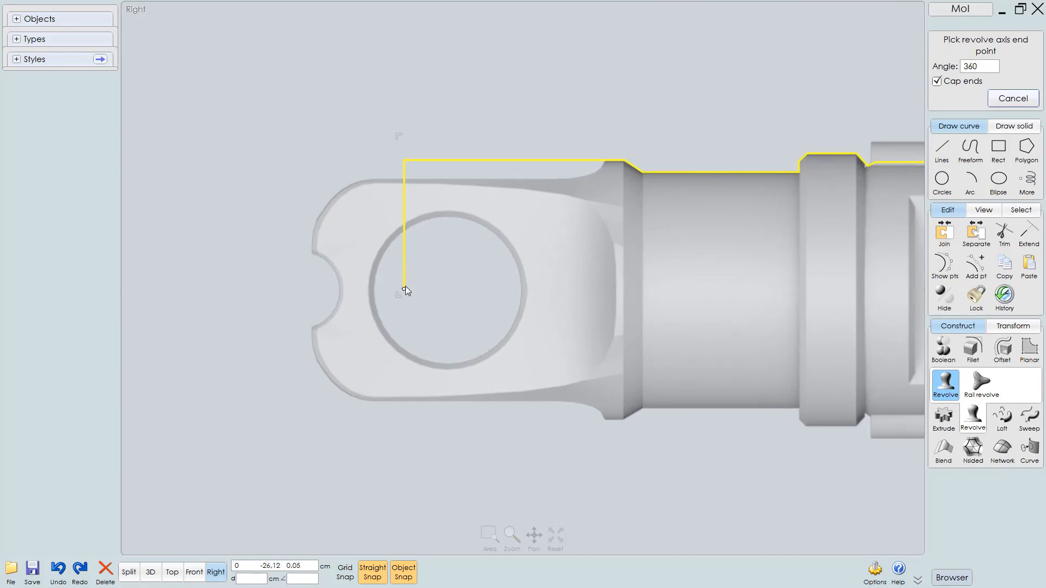
click(329, 289)
scroll(327, 297, down, 5)
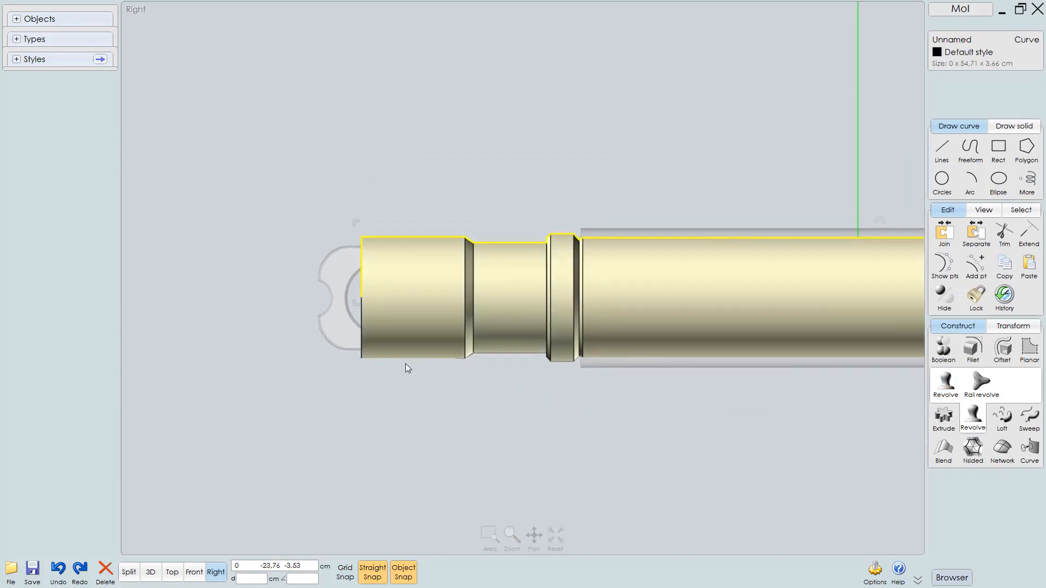
scroll(380, 344, up, 3)
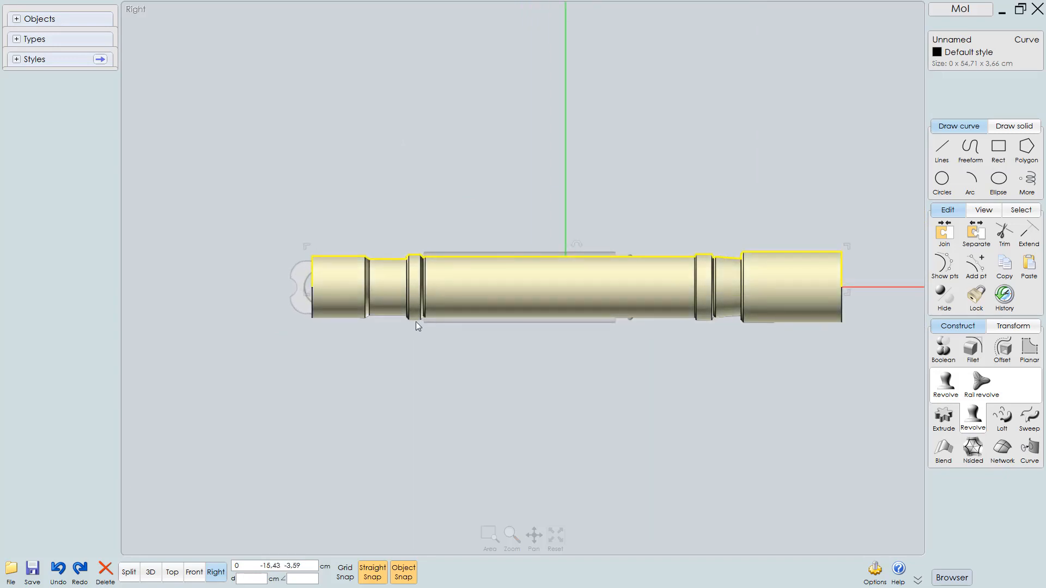
Inspect the revolved solid in the 3D view
key(F5)
middle_drag(357, 402, 429, 376)
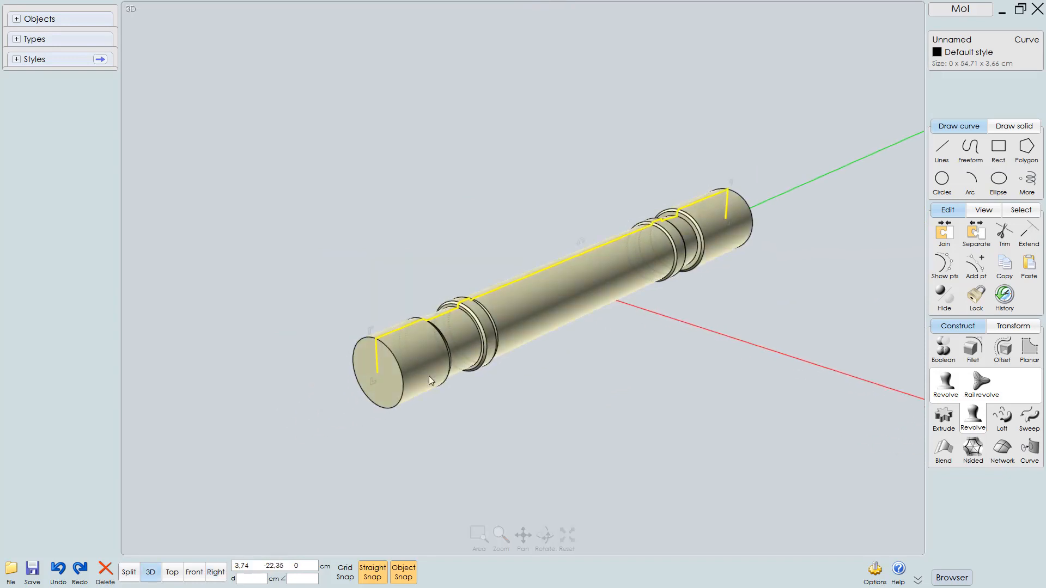
scroll(429, 376, up, 3)
click(519, 407)
middle_drag(551, 380, 573, 411)
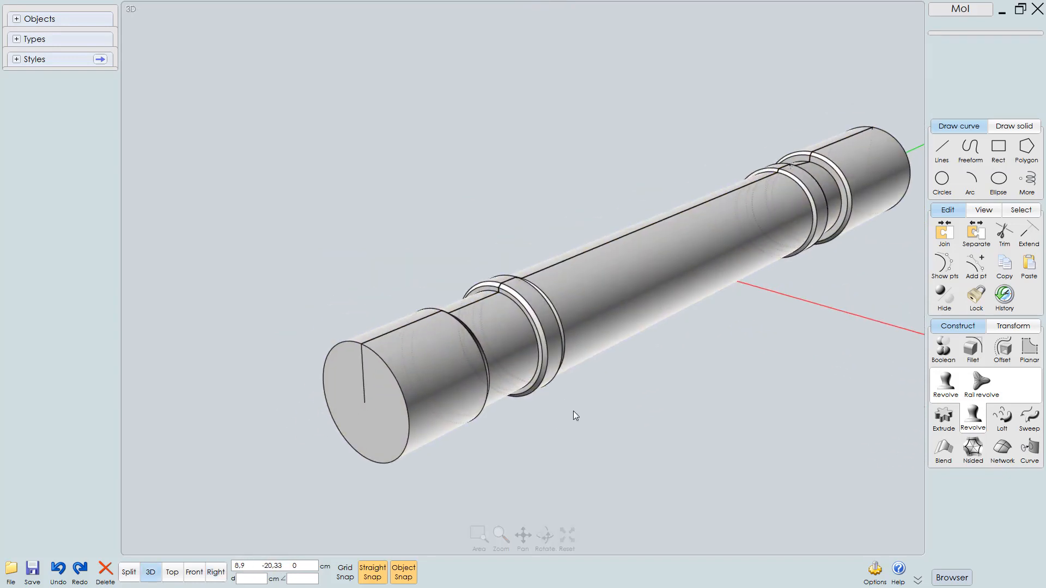
scroll(554, 397, up, 3)
Rename the outline curve as main shape curve
click(461, 280)
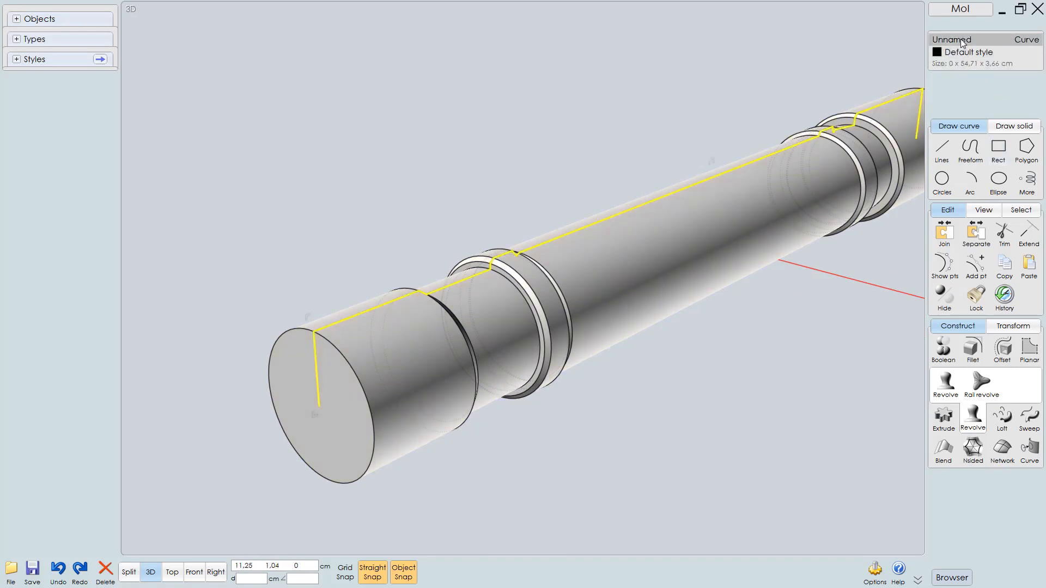
click(961, 40)
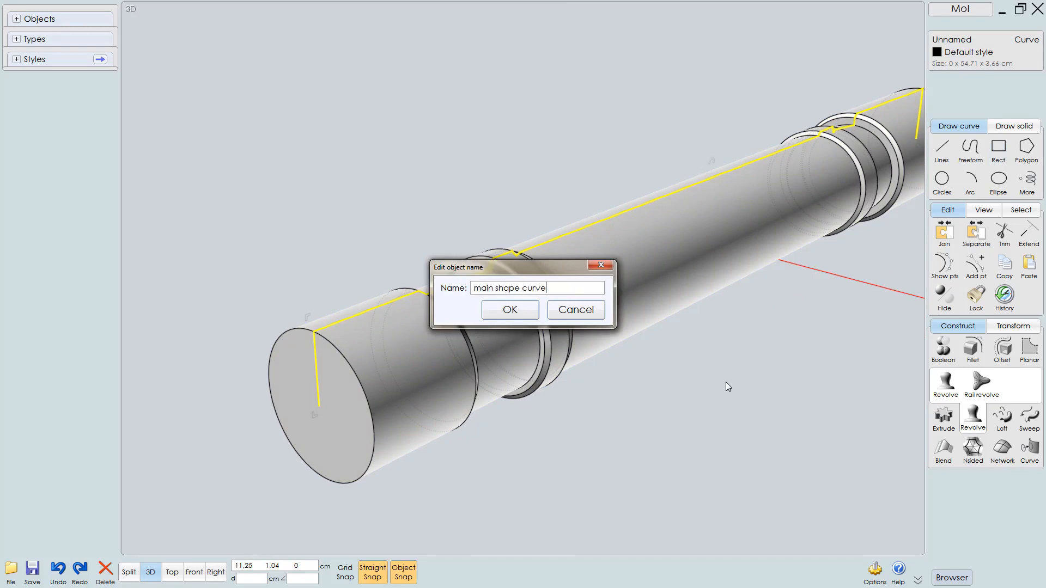
key(Return)
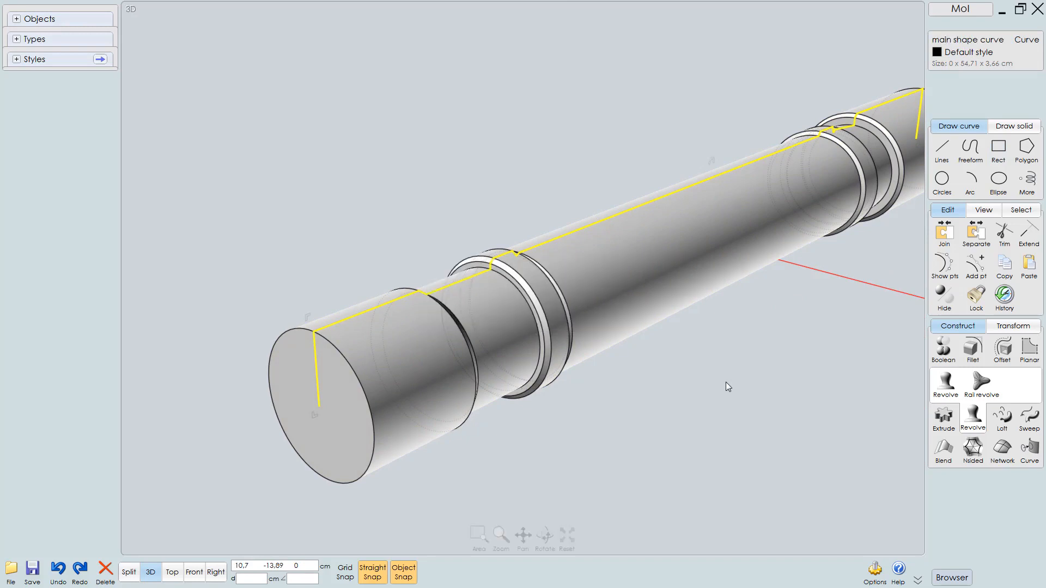
Hide the main shape curve from the objects list
scroll(625, 356, down, 4)
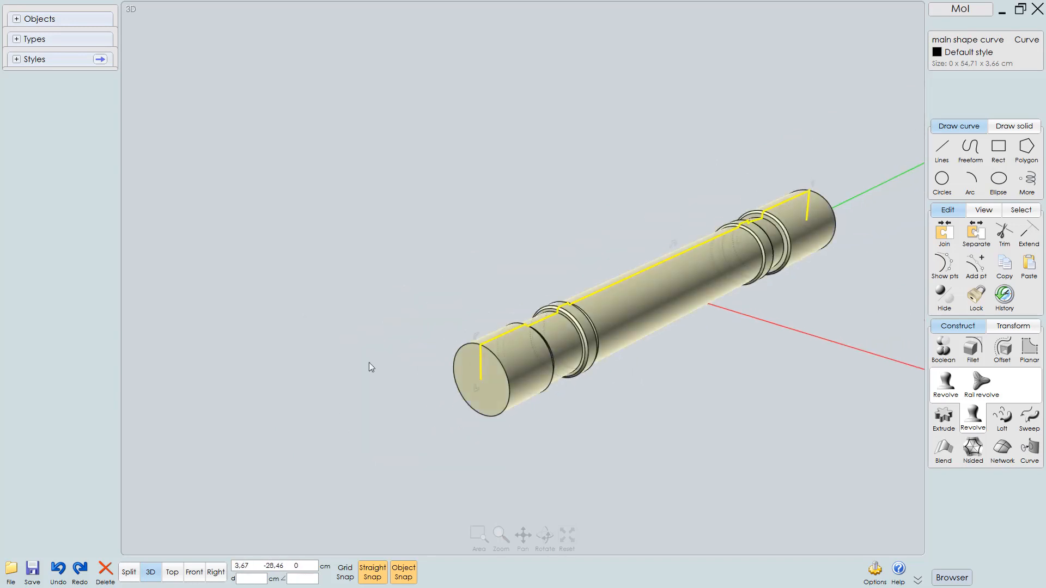
click(20, 20)
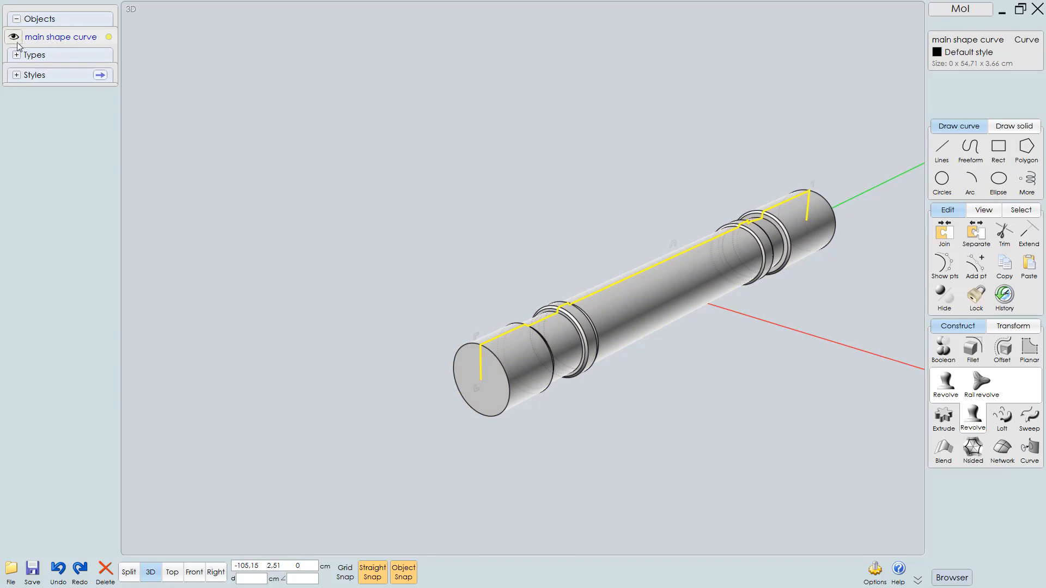
click(14, 38)
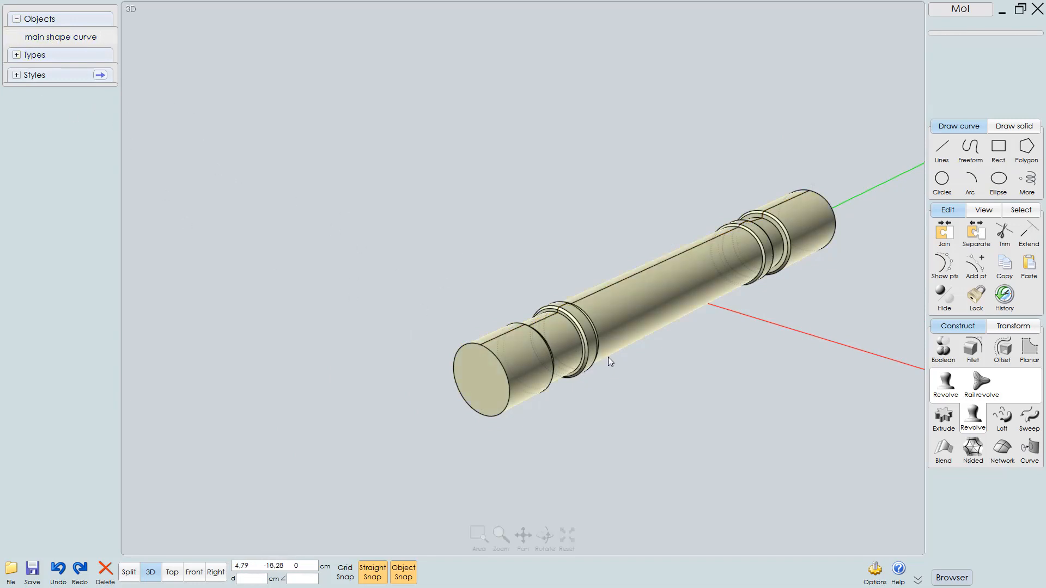
scroll(608, 357, up, 3)
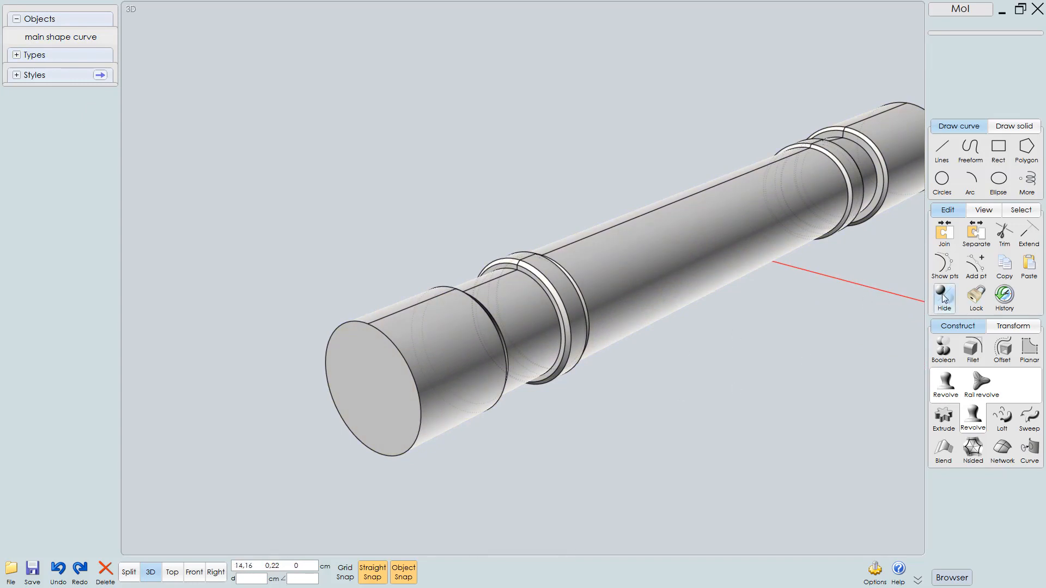
Orbit and zoom around the revolved solid to examine its shape
middle_drag(679, 368, 641, 381)
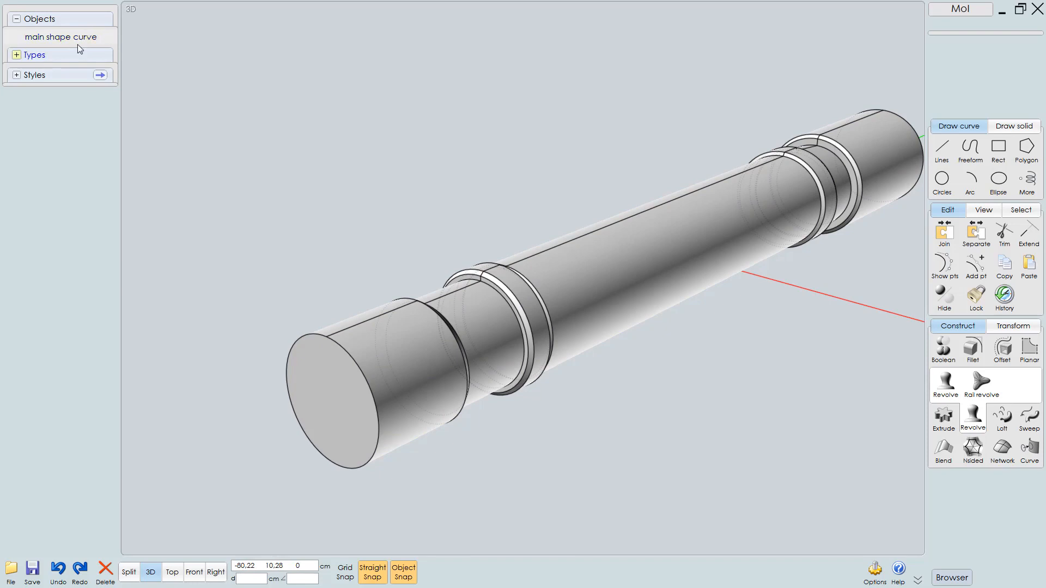
middle_drag(404, 225, 399, 226)
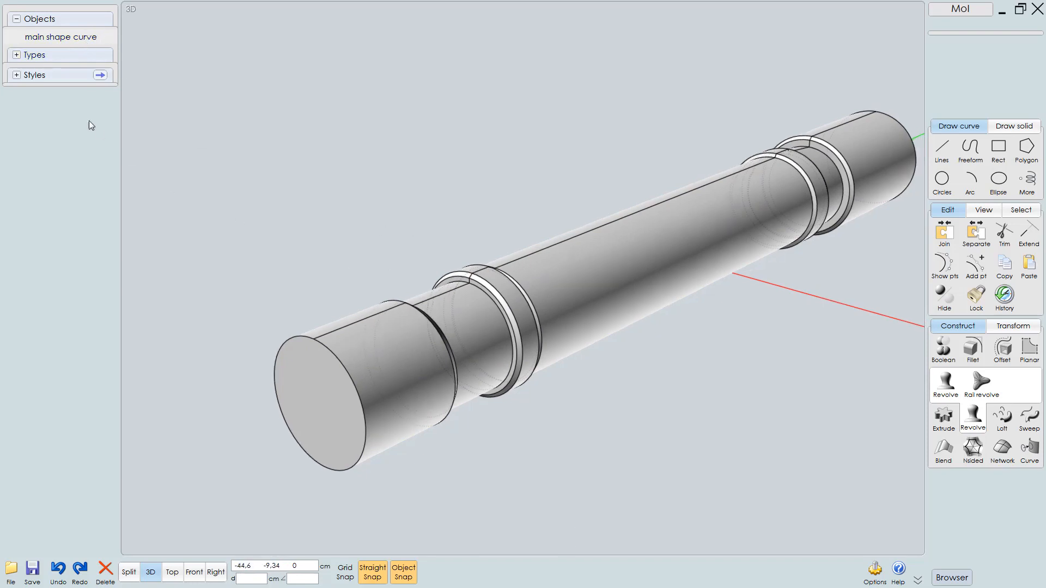
click(602, 336)
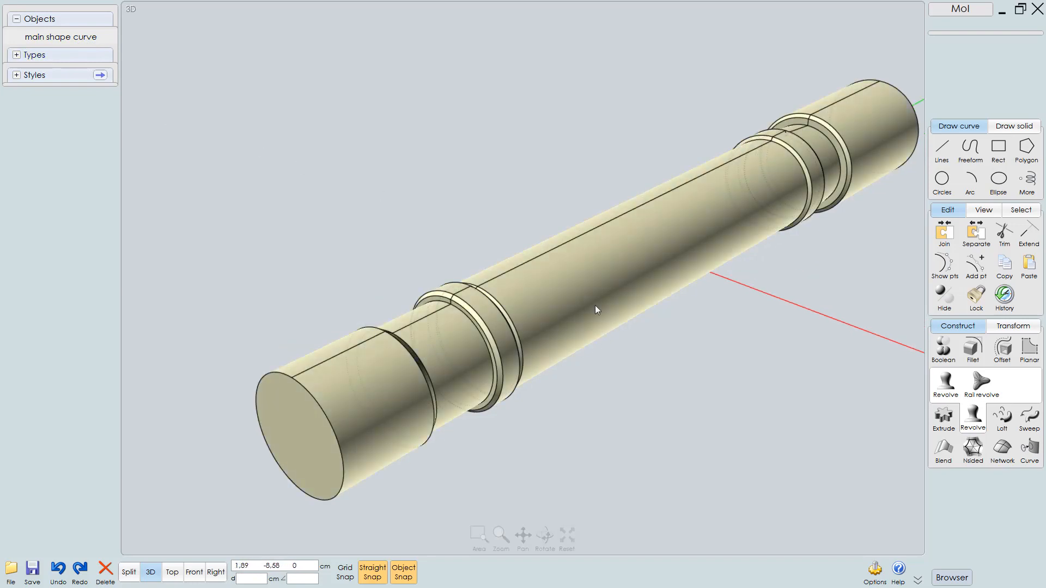
right_drag(597, 332, 572, 325)
scroll(569, 325, down, 5)
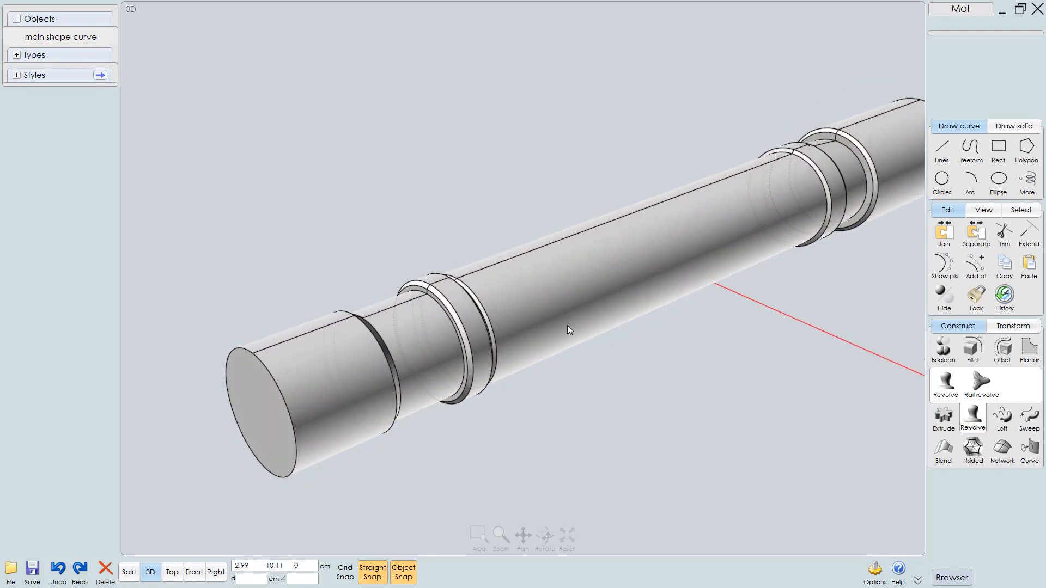
right_drag(573, 354, 576, 355)
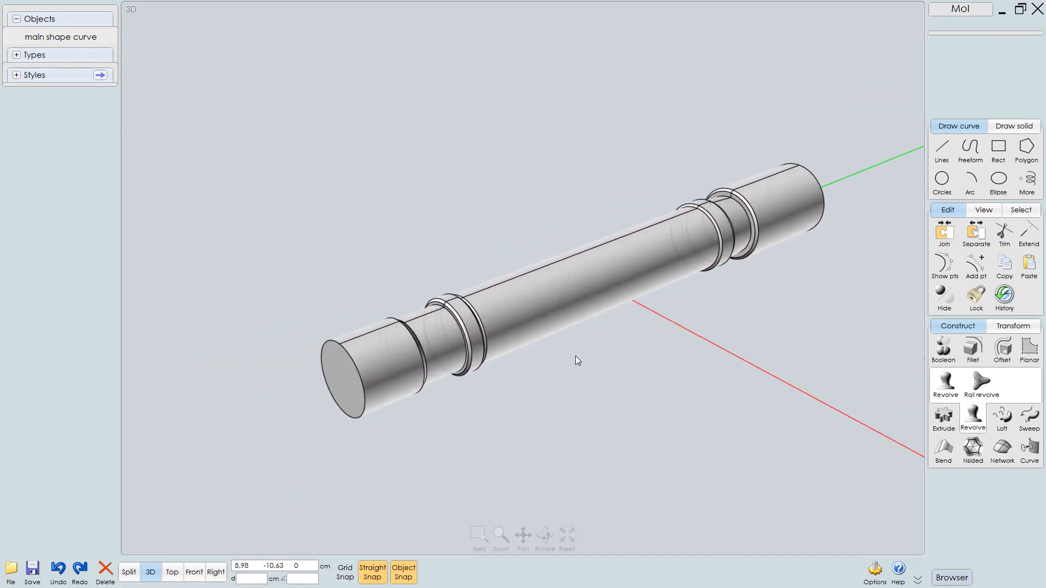
Switch to the Right view and set the reference images to draw above objects
key(F9)
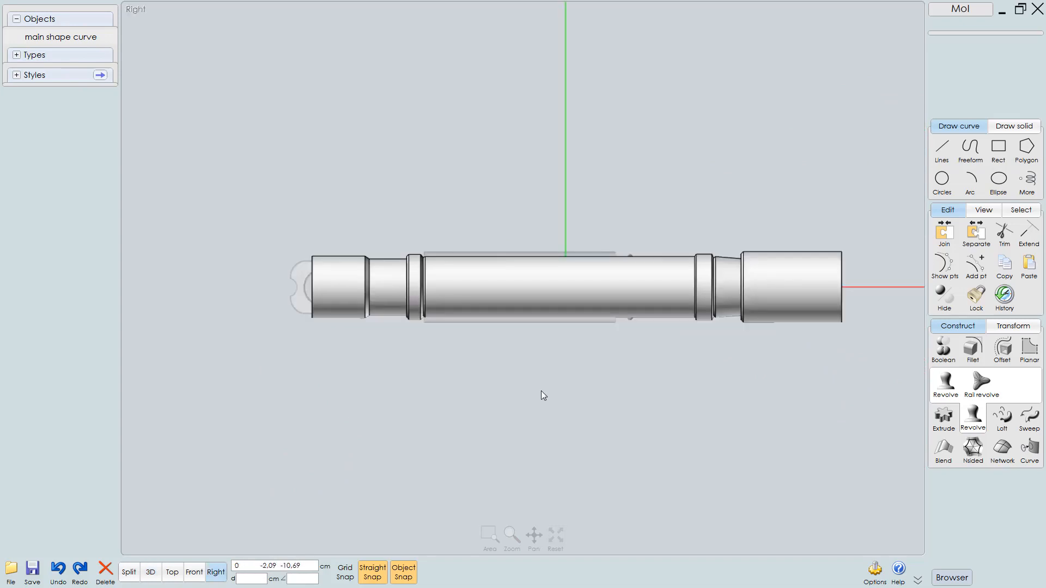
middle_drag(392, 347, 414, 372)
scroll(443, 344, up, 3)
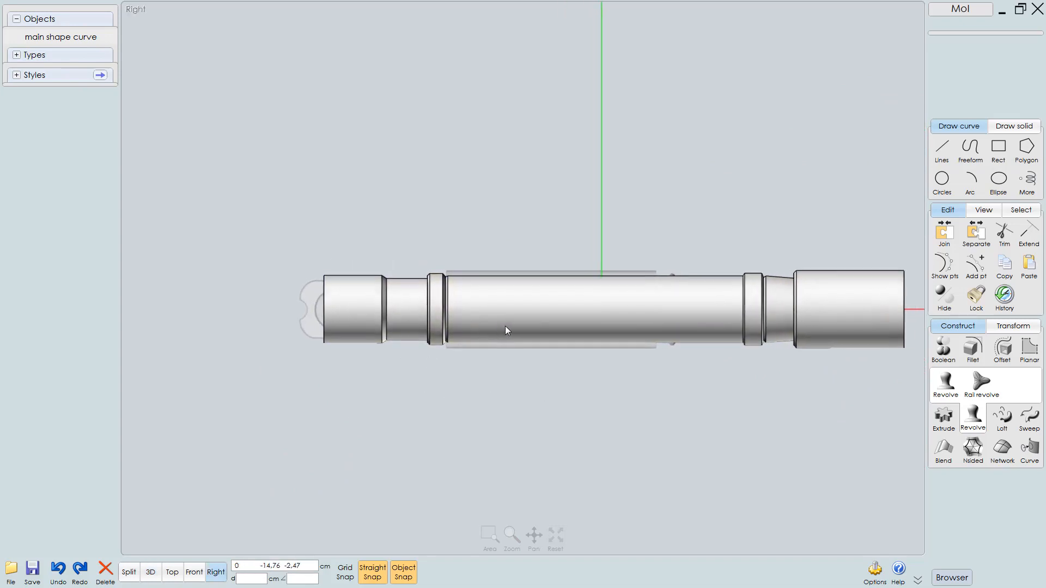
mouse_move(493, 327)
middle_down()
mouse_move(463, 322)
mouse_move(476, 327)
middle_up()
scroll(496, 332, up, 1)
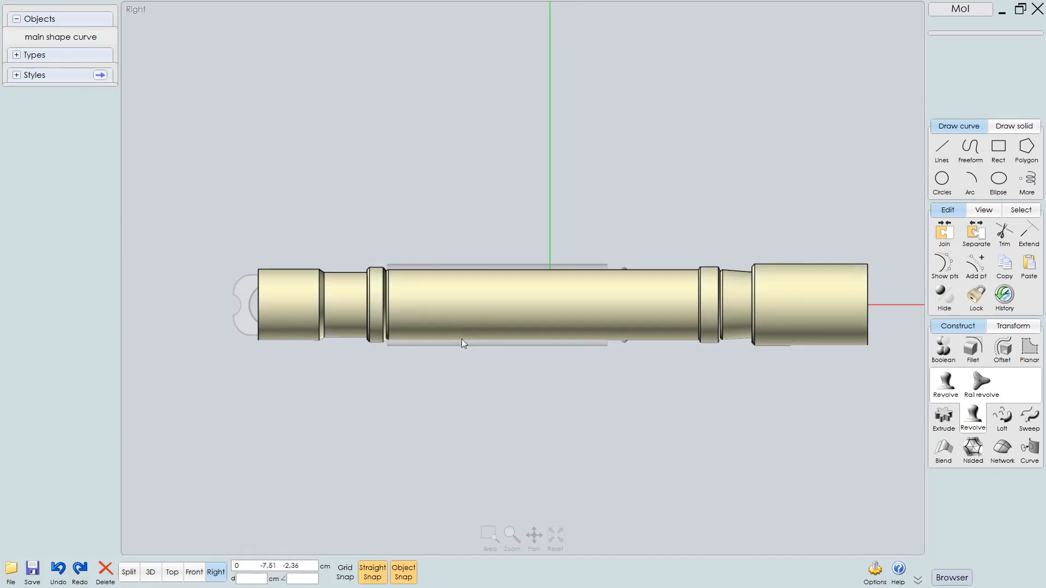
click(984, 211)
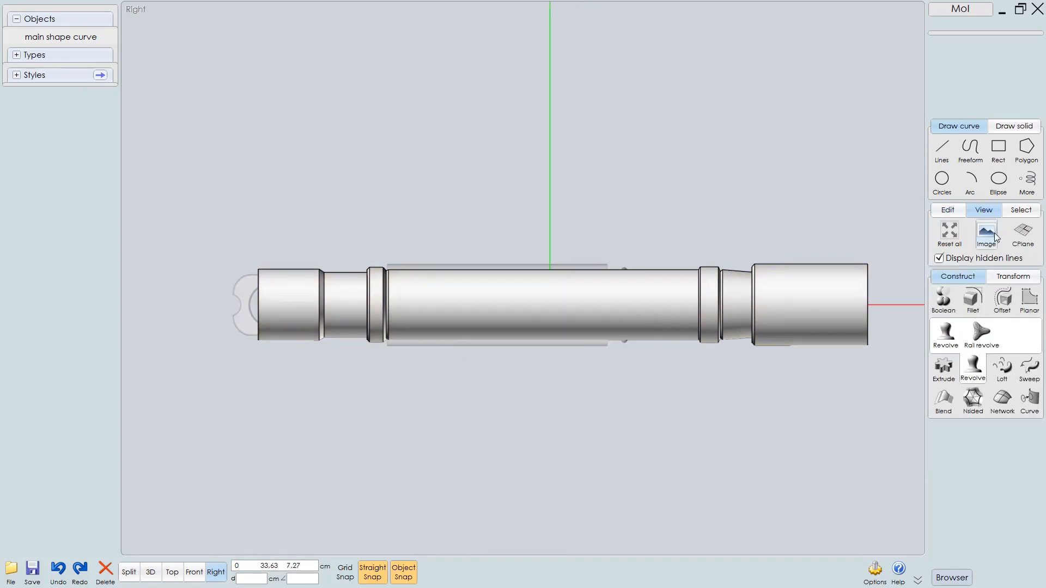
click(987, 240)
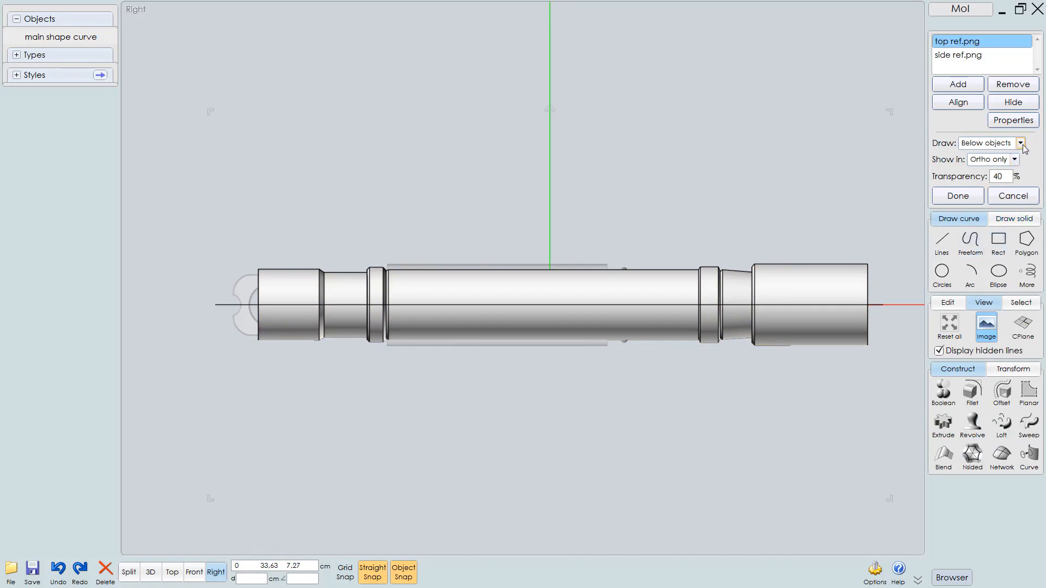
click(1020, 143)
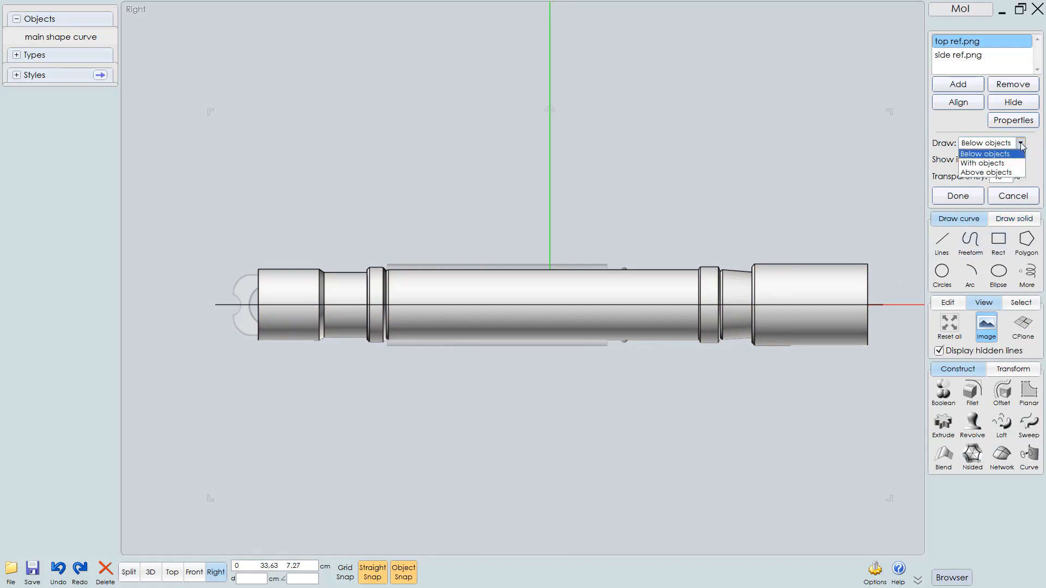
click(1004, 173)
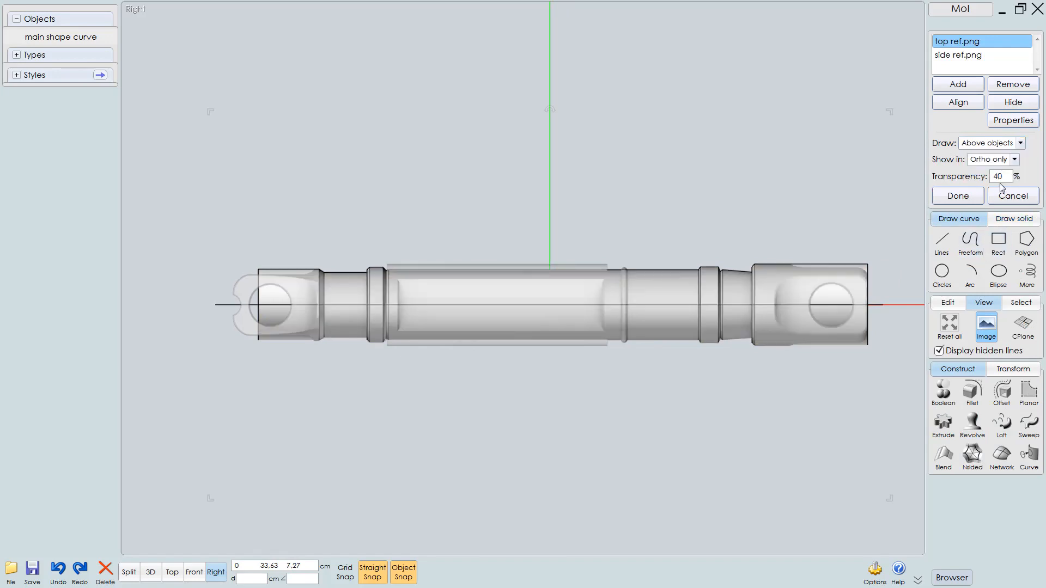
click(958, 196)
Zoom in to examine the part's left end cap against the reference image
scroll(409, 401, up, 5)
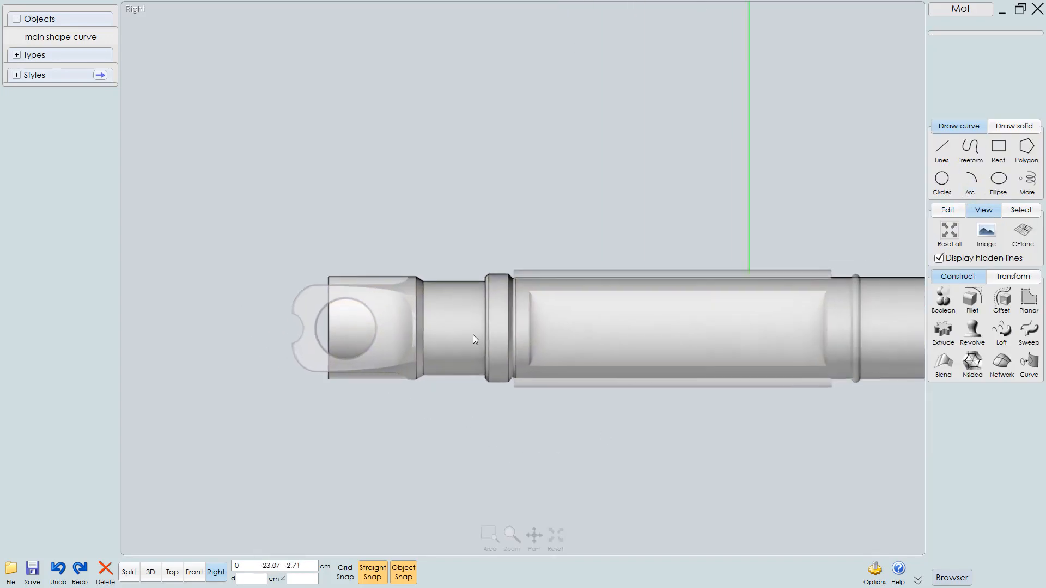
scroll(516, 364, up, 2)
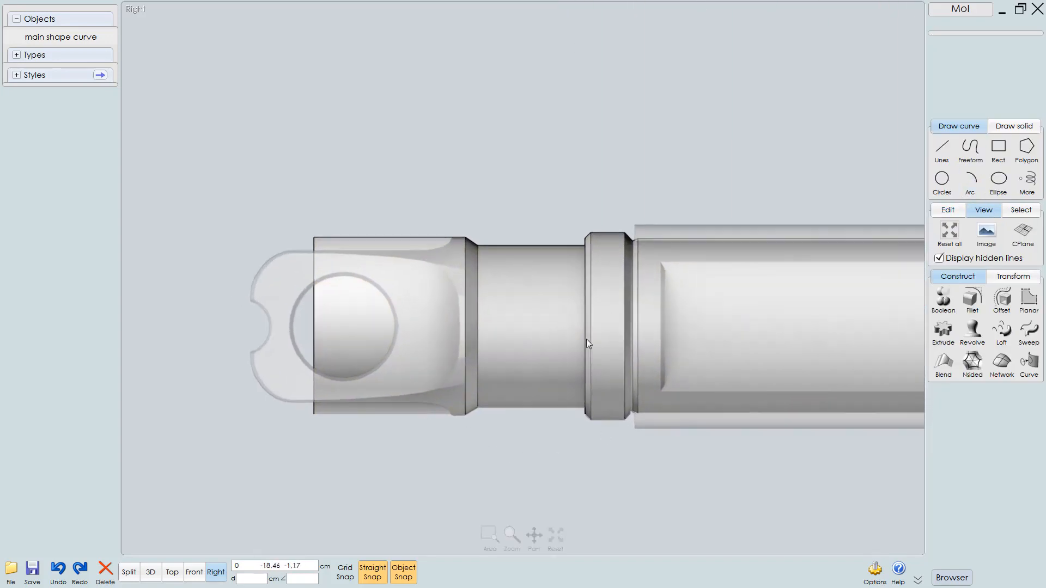
scroll(597, 336, up, 3)
scroll(597, 334, down, 1)
middle_drag(597, 335, 648, 350)
middle_drag(463, 389, 528, 397)
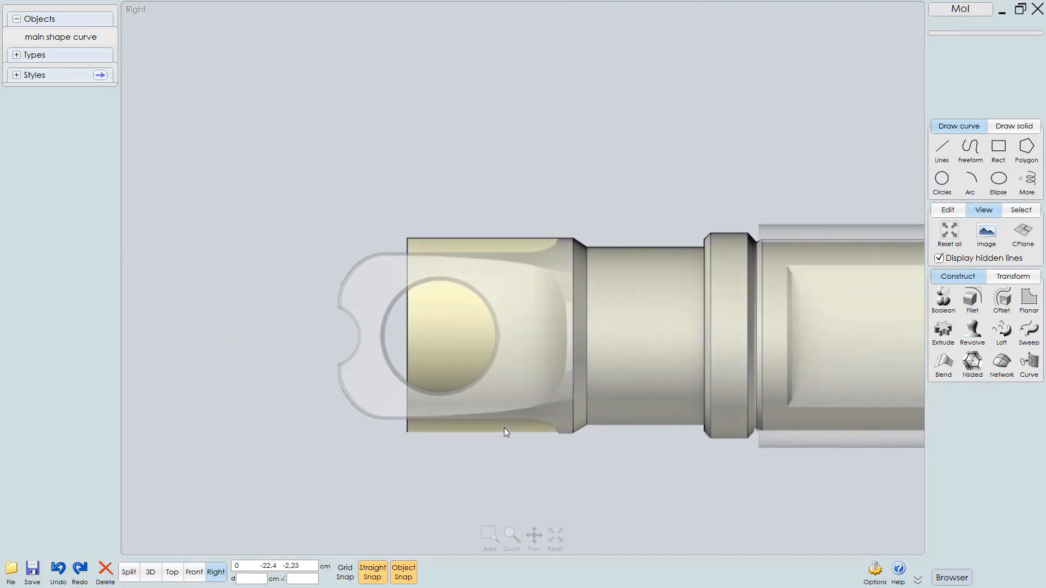
scroll(505, 427, up, 2)
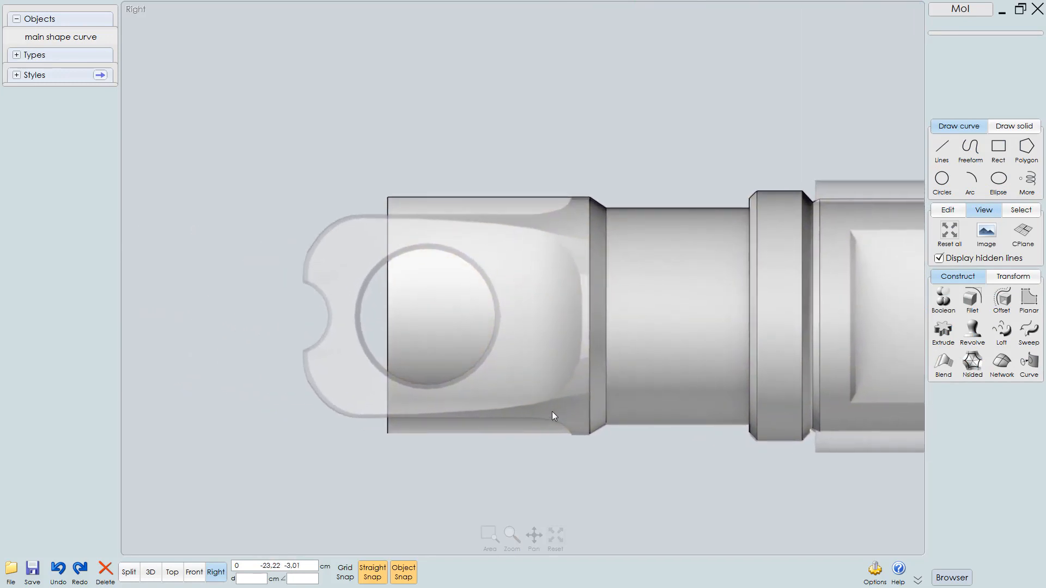
middle_drag(521, 380, 523, 427)
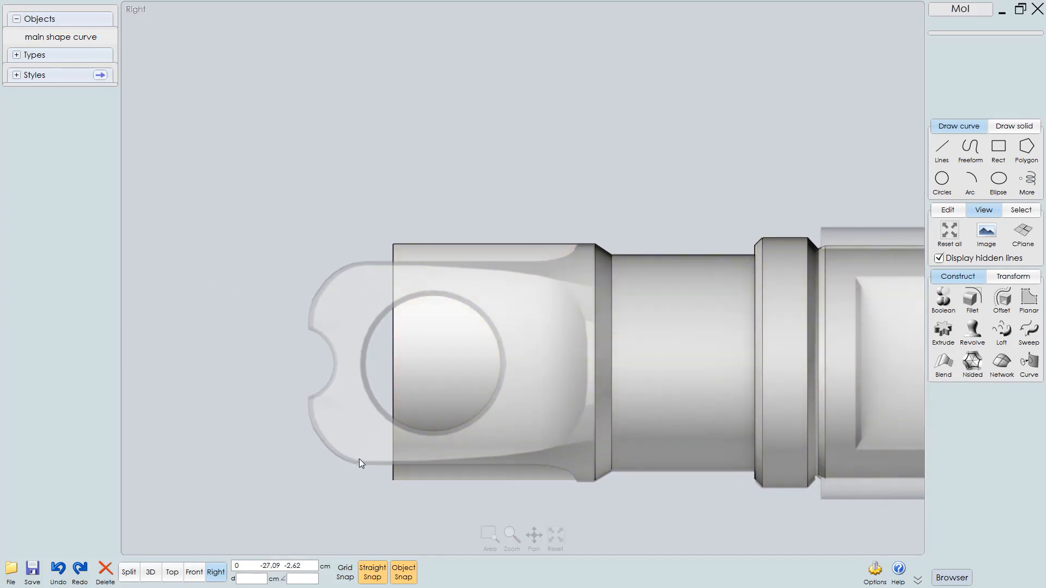
middle_drag(487, 498, 447, 472)
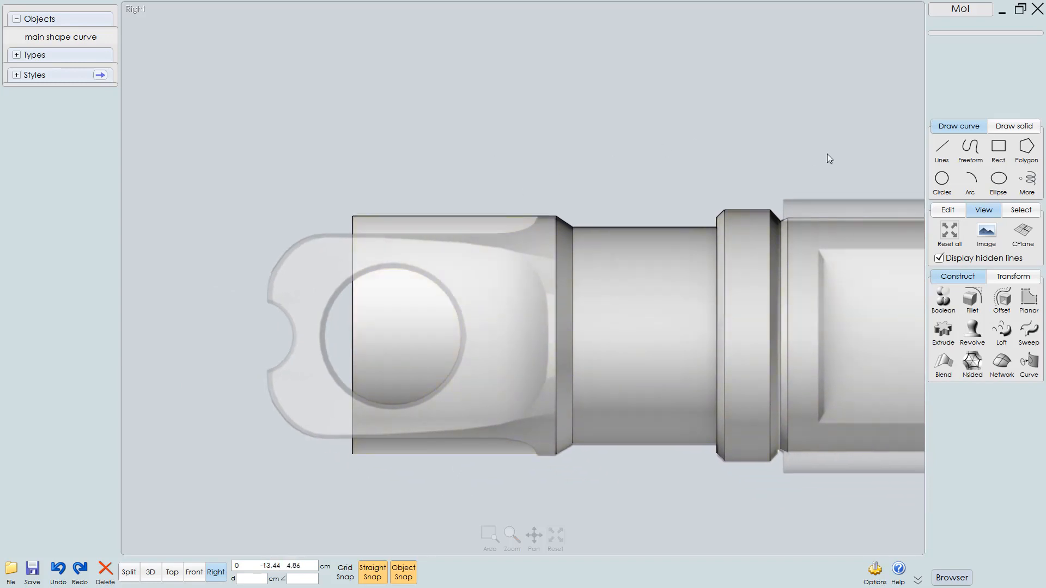
Draw a polyline along the end cap's top edge, angling upward at its shoulder
click(942, 150)
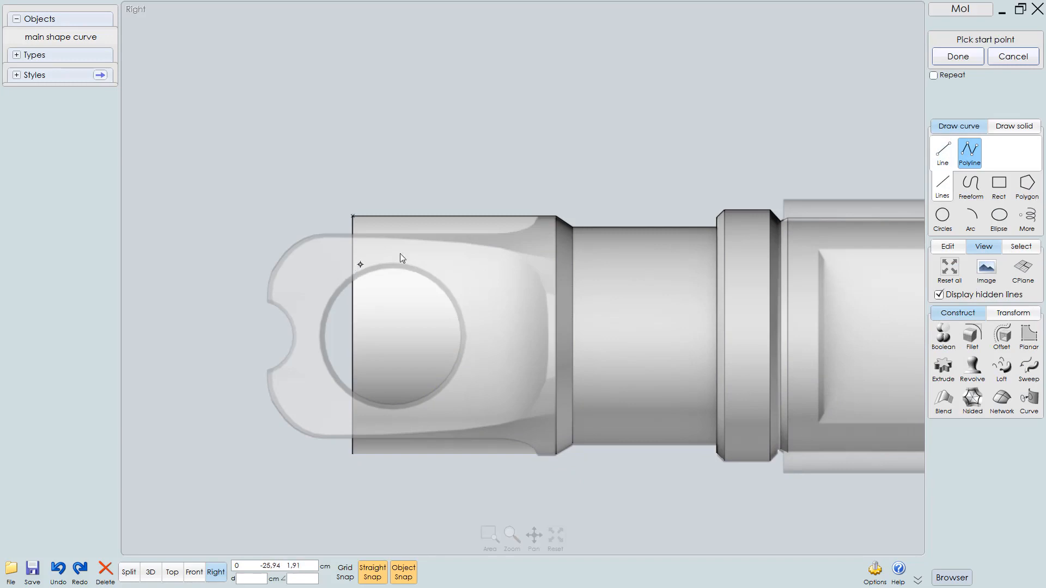
scroll(361, 267, up, 3)
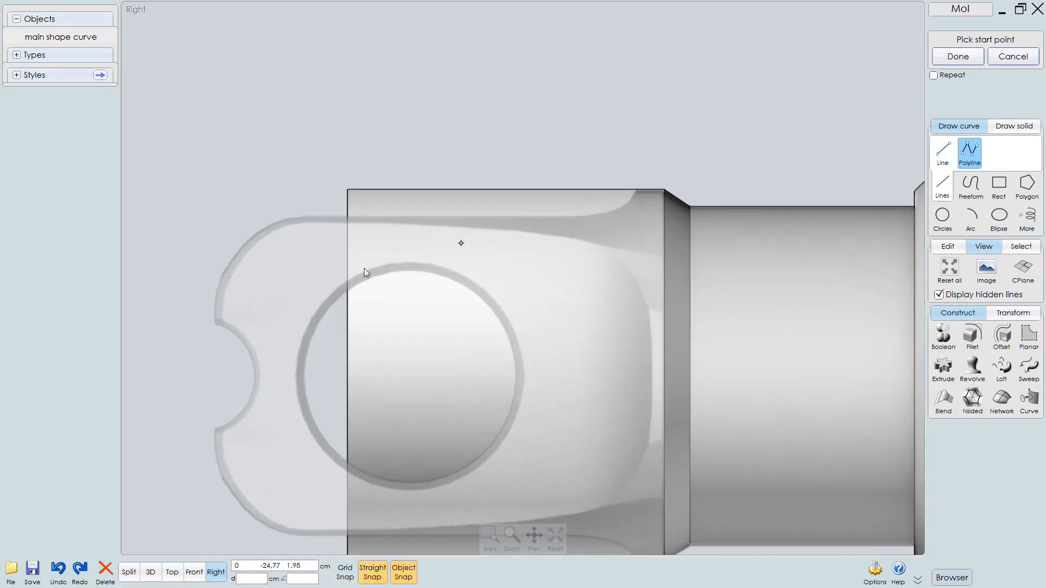
click(328, 216)
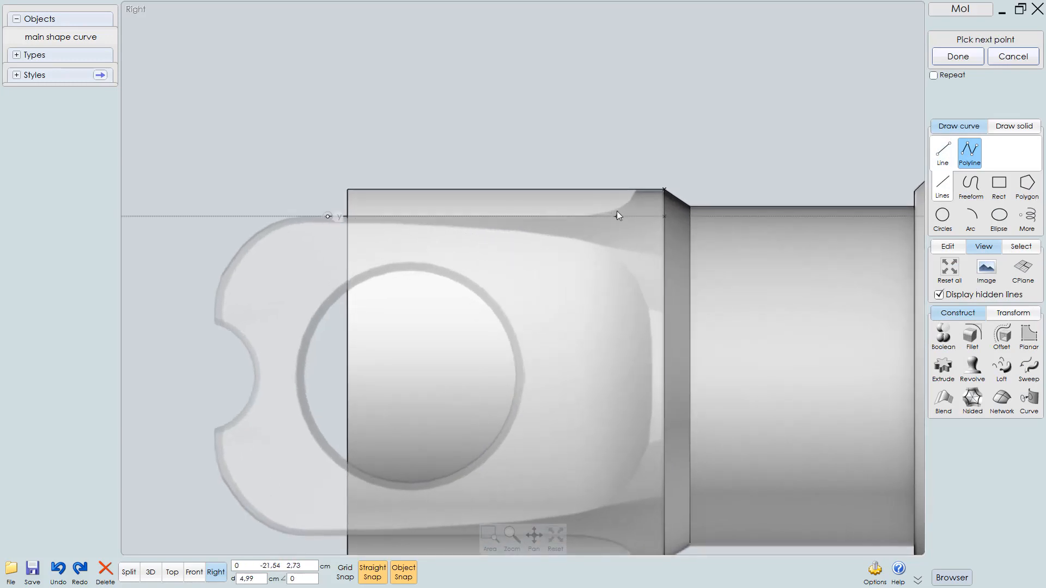
click(612, 216)
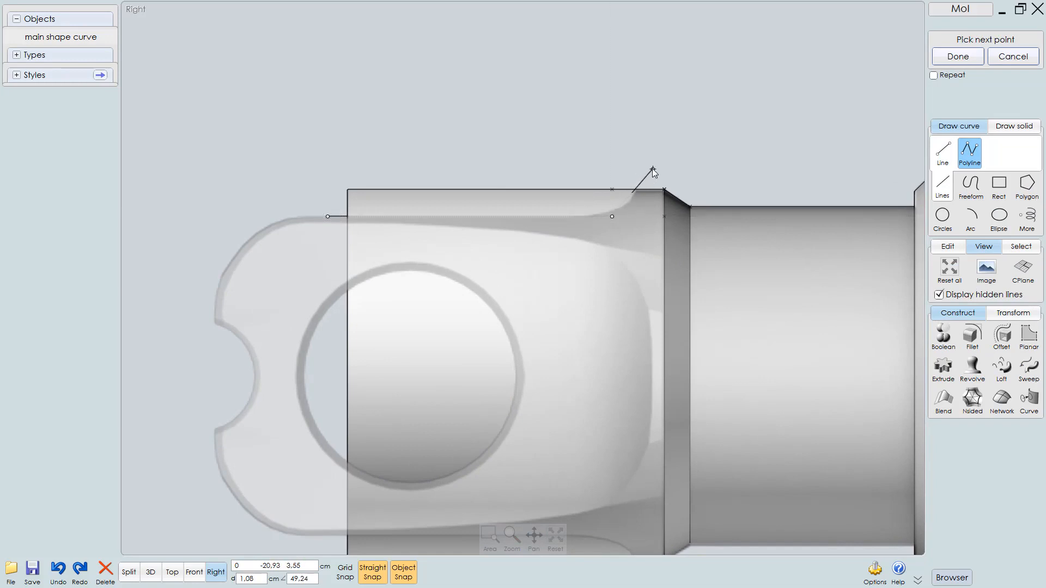
click(651, 162)
right_drag(663, 205, 599, 215)
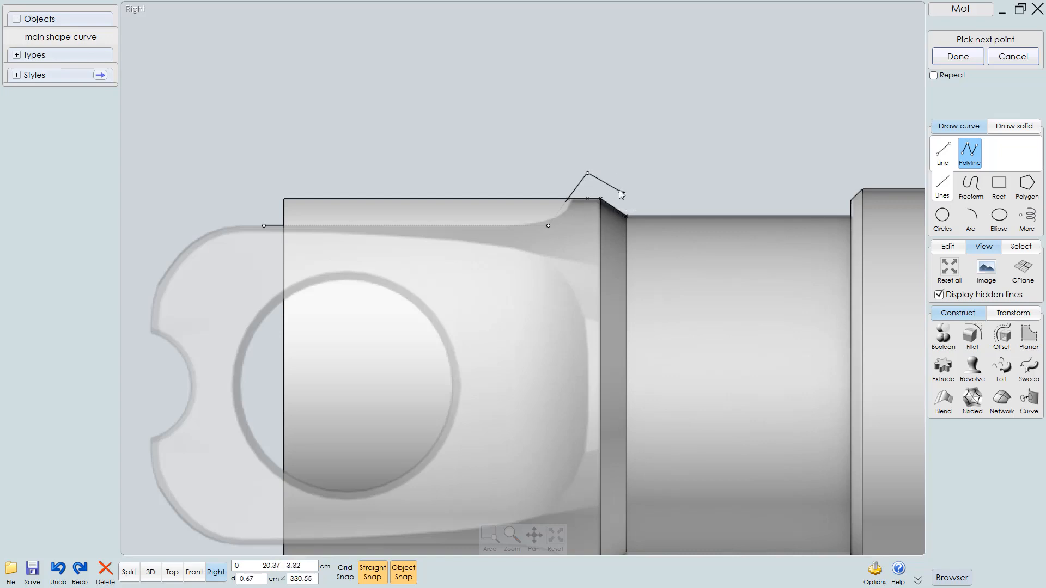
scroll(621, 191, up, 2)
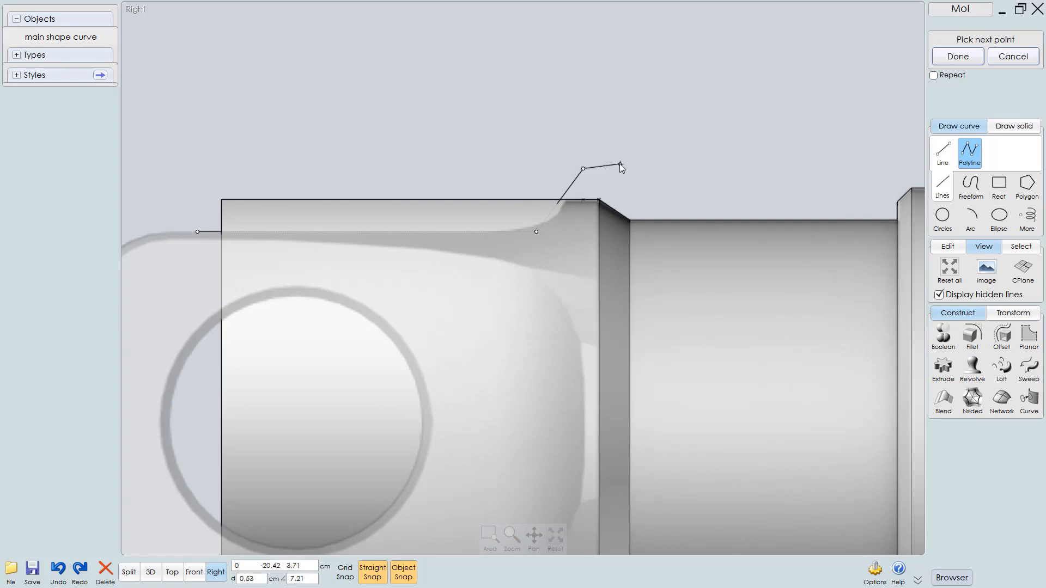
key(Return)
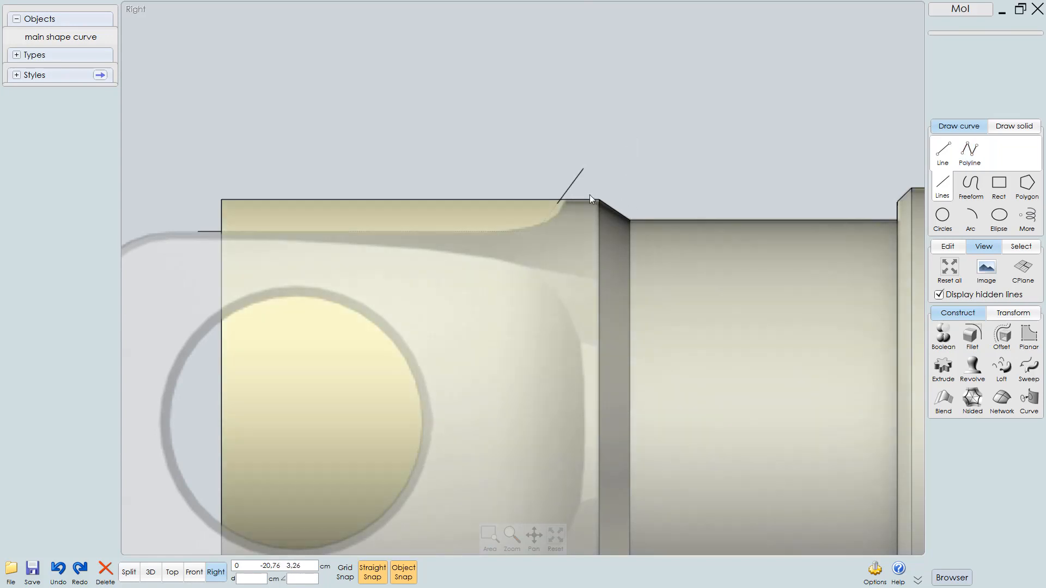
Fillet the polyline's corner with a 1 cm radius
click(577, 182)
click(576, 182)
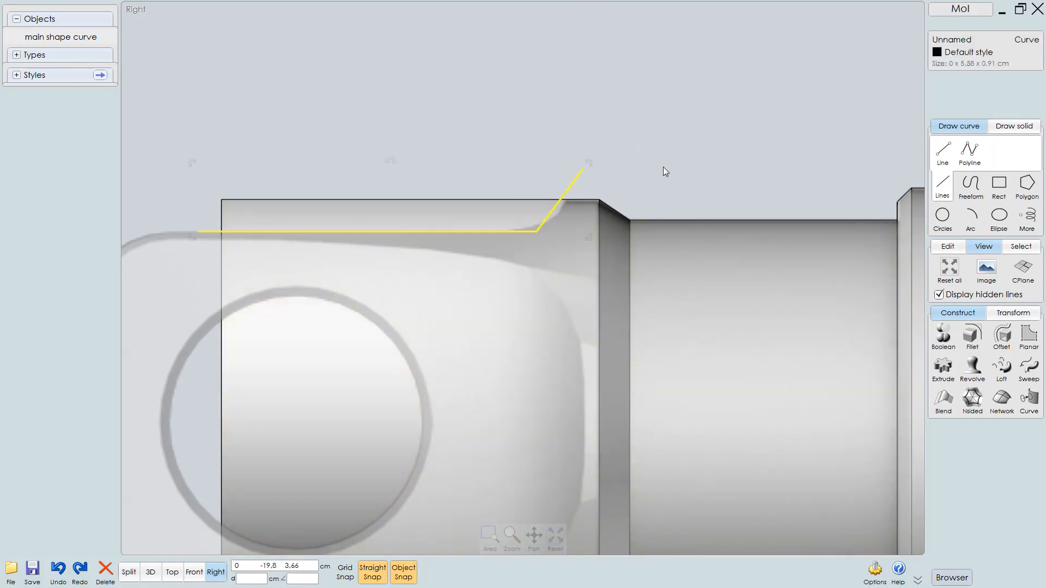
middle_drag(662, 167, 691, 169)
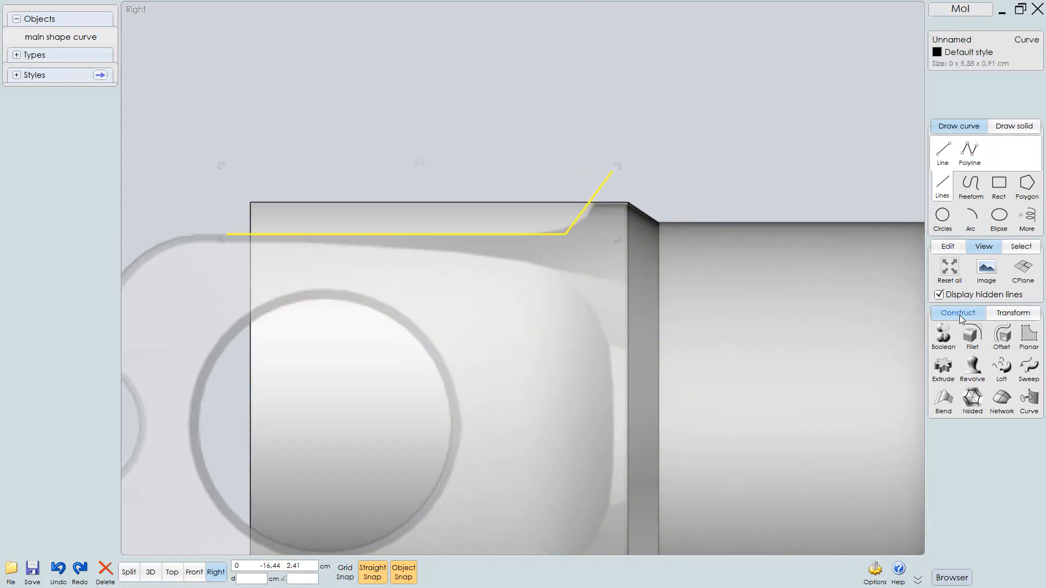
click(971, 341)
middle_drag(688, 259, 669, 305)
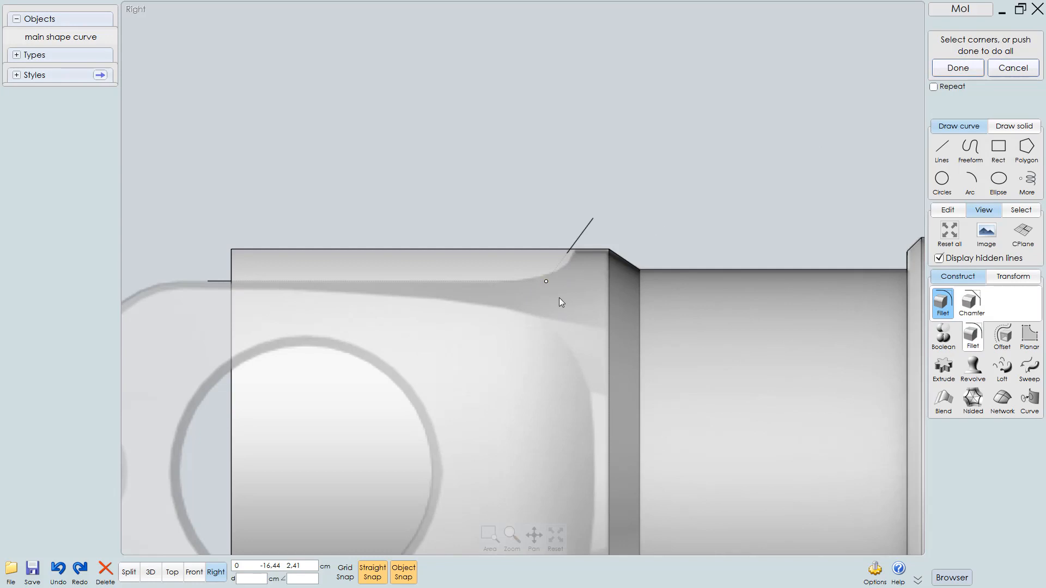
right_click(653, 206)
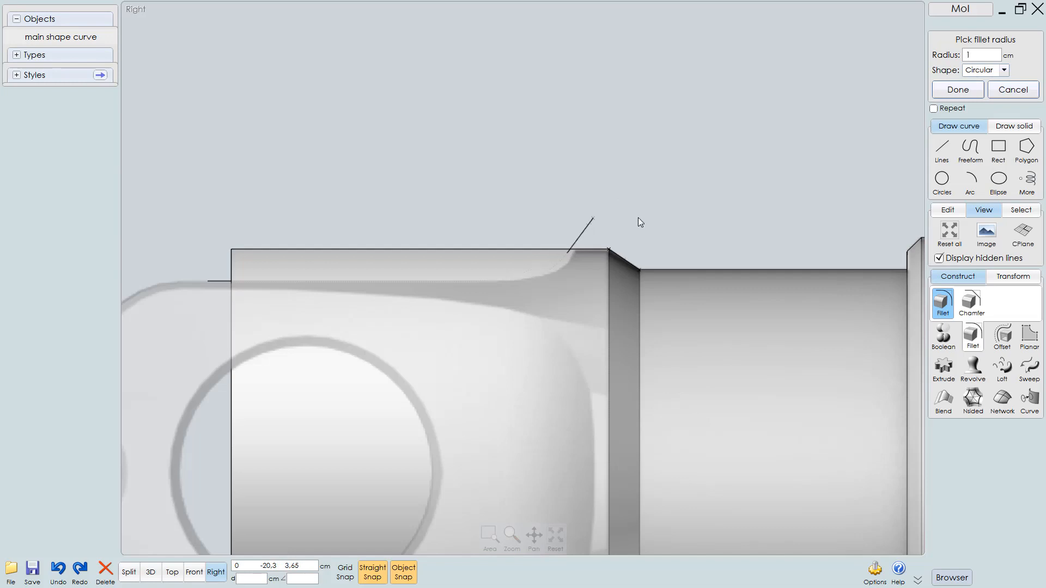
right_click(661, 205)
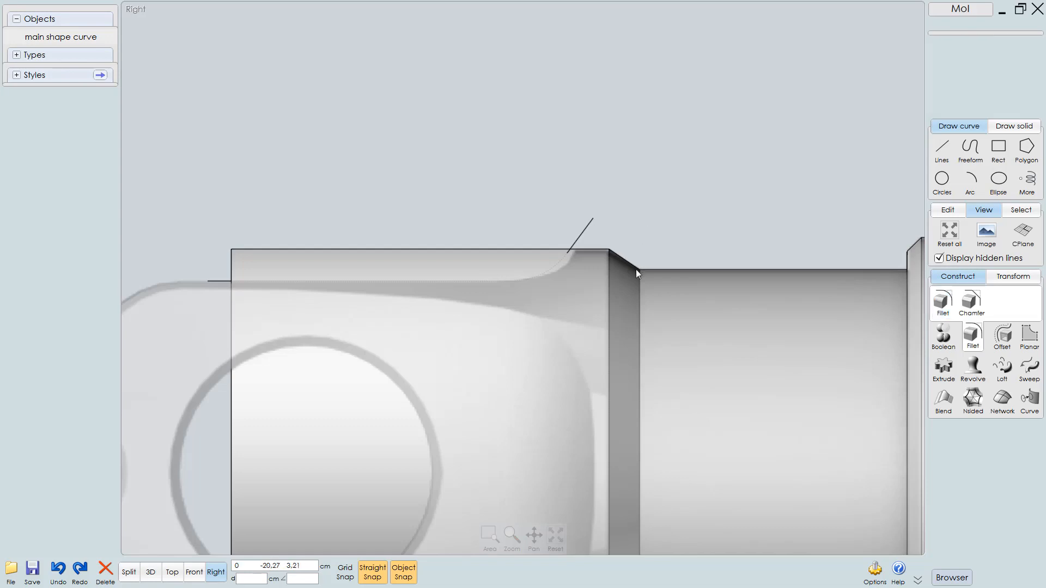
Mirror the filleted end cap curve across the part's horizontal centre axis to the bottom edge
middle_drag(637, 247, 682, 236)
scroll(682, 237, up, 1)
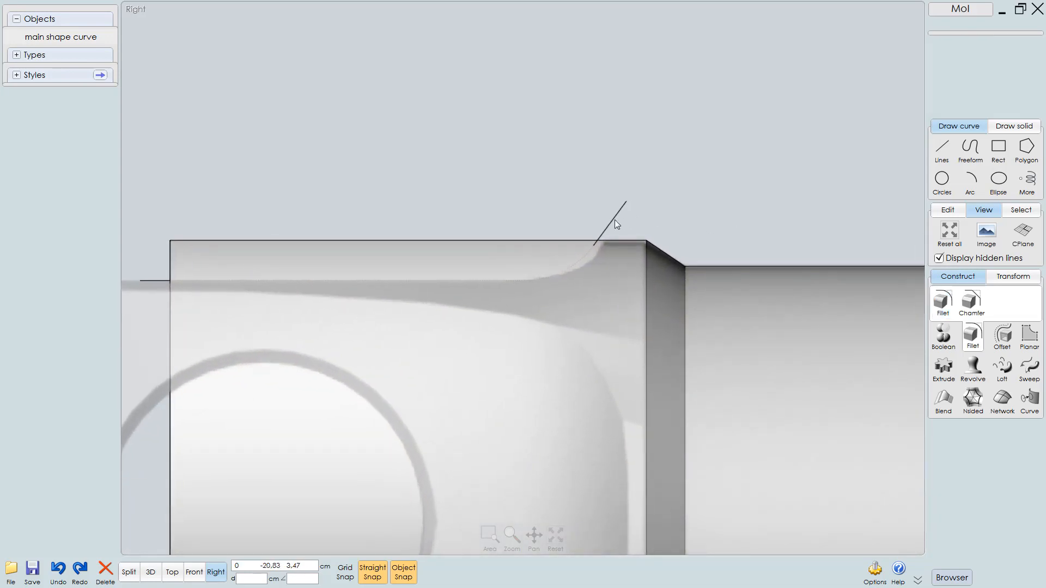
click(610, 216)
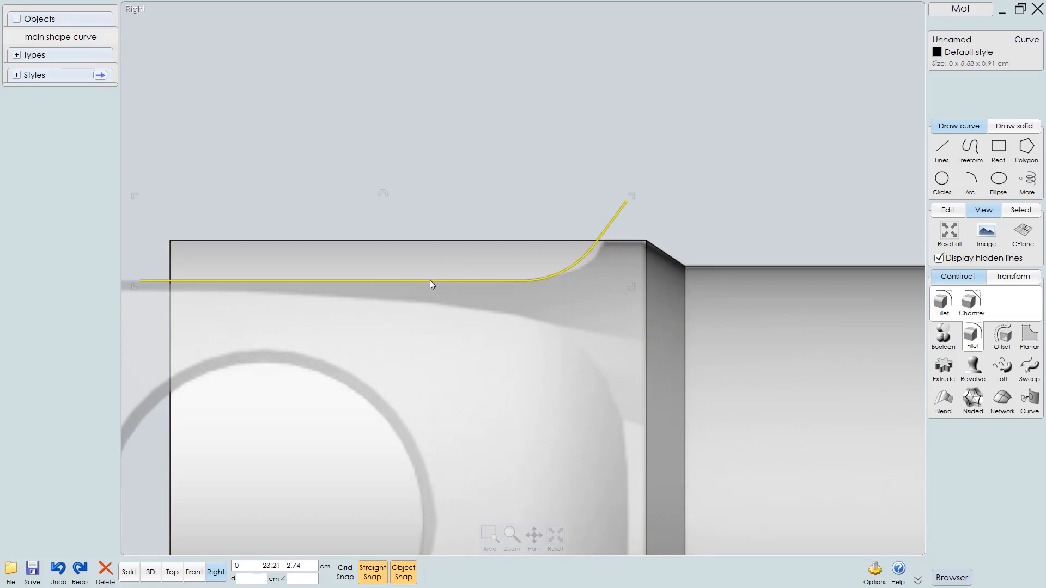
drag(432, 280, 443, 280)
scroll(635, 162, down, 4)
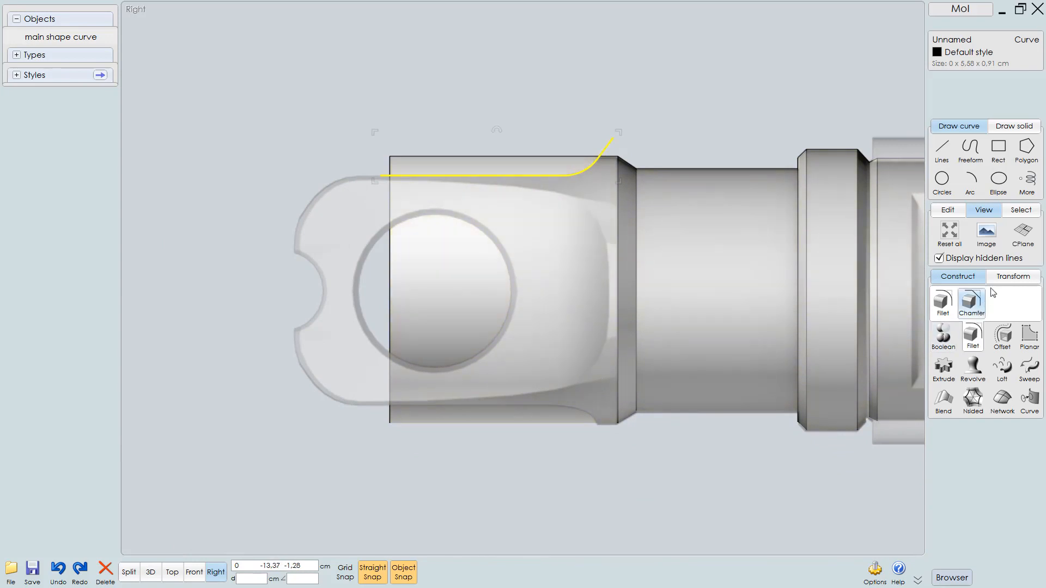
click(1018, 278)
click(951, 333)
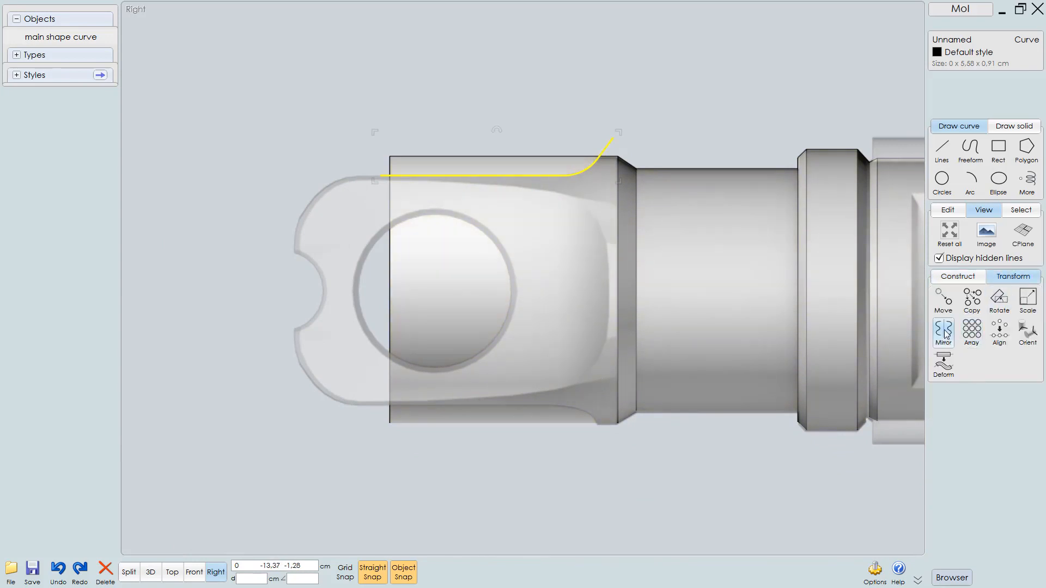
scroll(338, 291, up, 2)
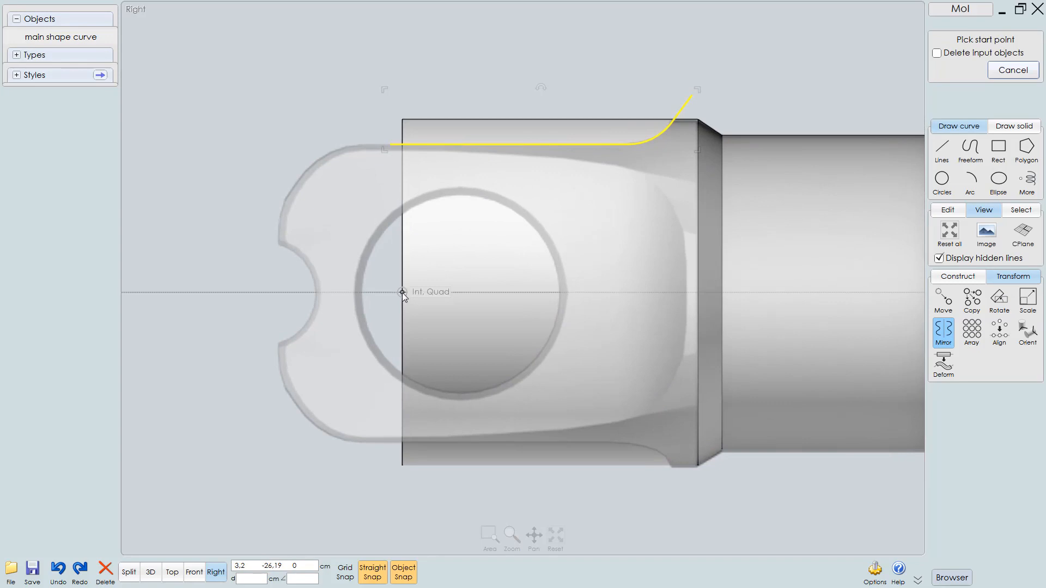
click(402, 293)
click(450, 293)
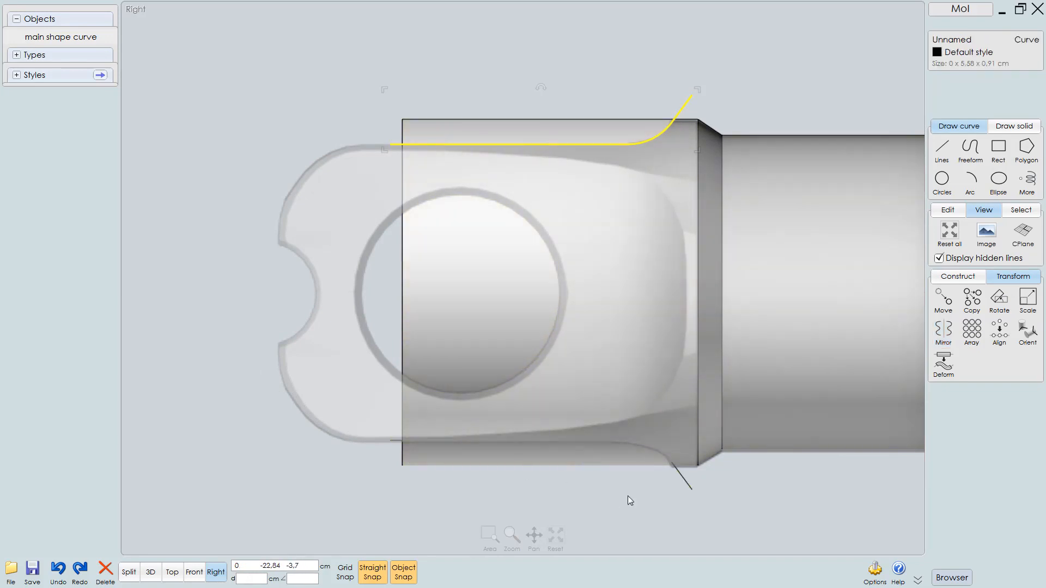
Rename the revolved solid to "mechanical shaft 01"
middle_drag(566, 433, 500, 406)
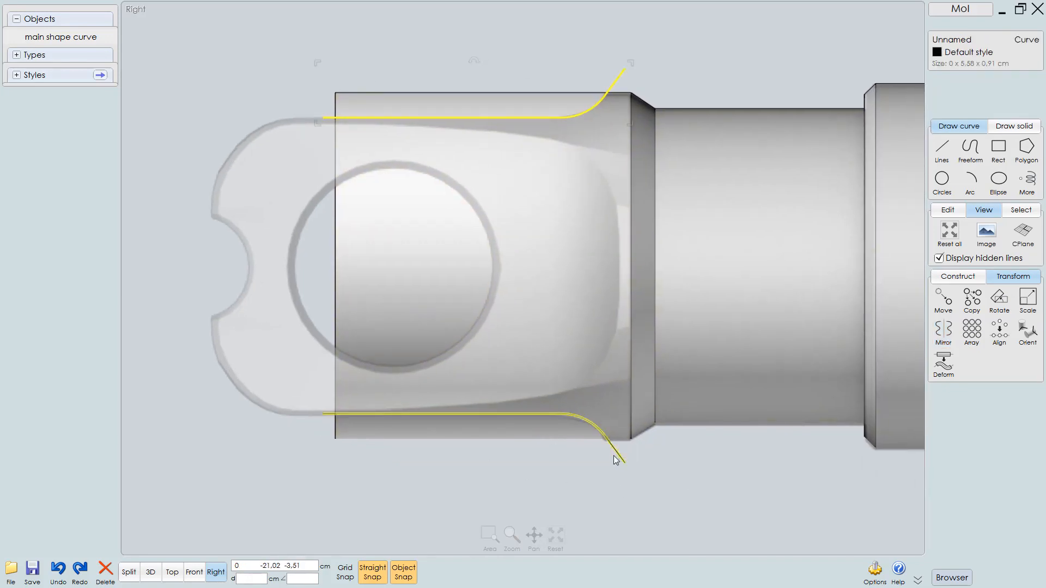
click(573, 496)
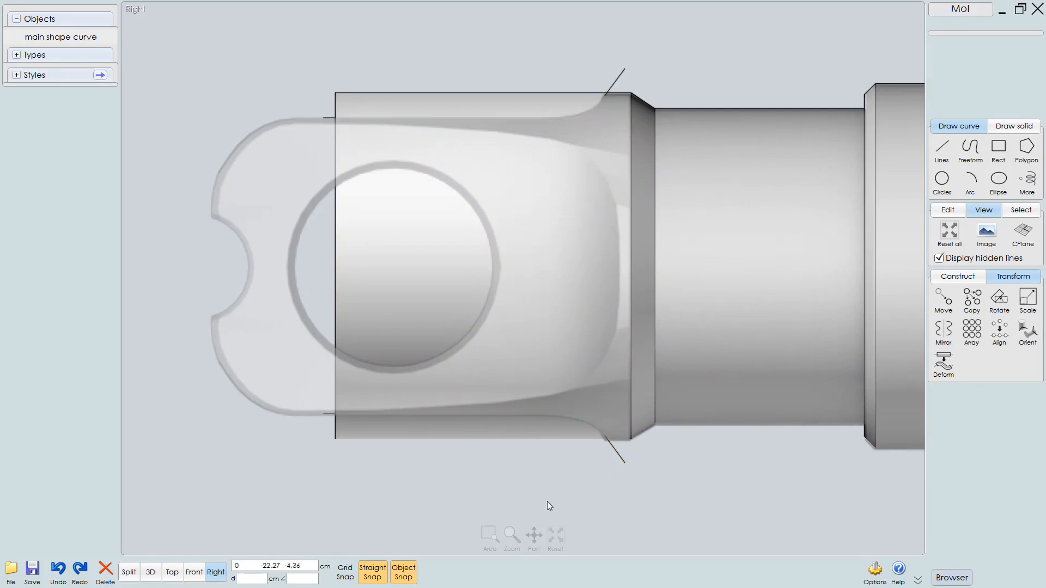
click(729, 252)
scroll(671, 331, down, 3)
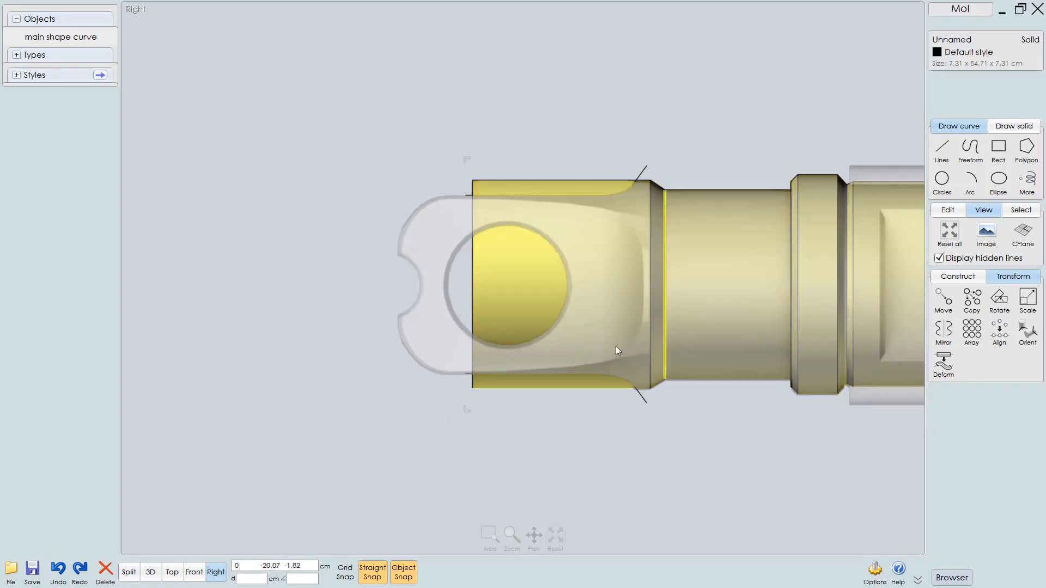
click(952, 39)
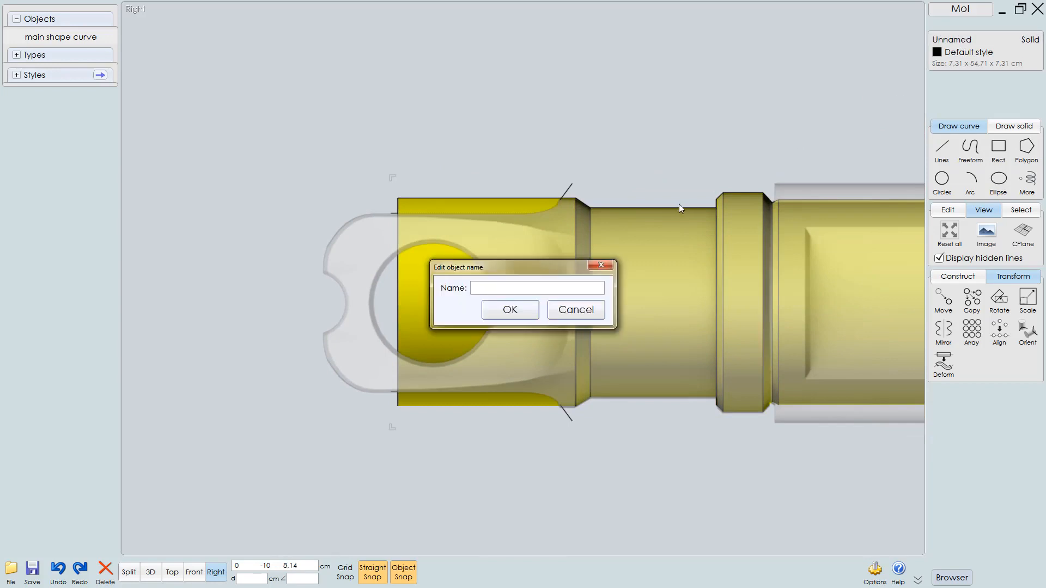
text(ma)
text(chanica)
text(l shaft 01)
key(Return)
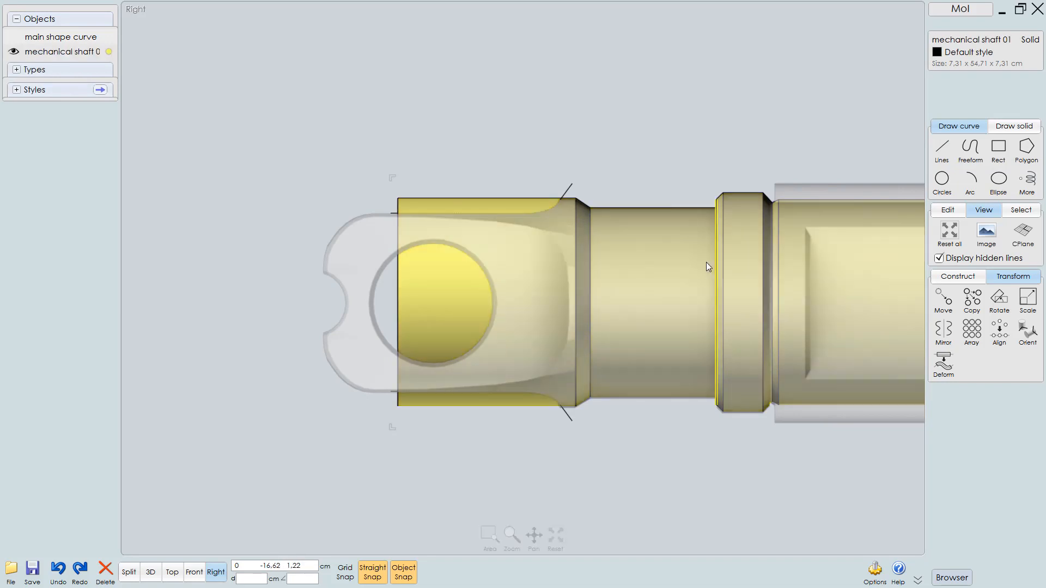
Try to merge both end cap curves into the solid and delete the split-off outer strips
middle_drag(686, 264, 650, 262)
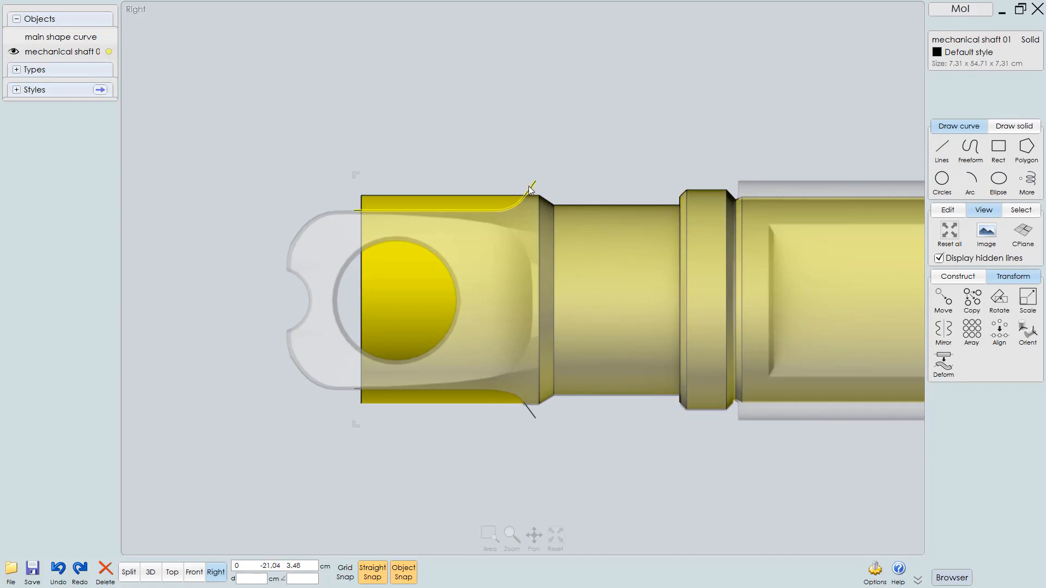
click(531, 413)
click(533, 416)
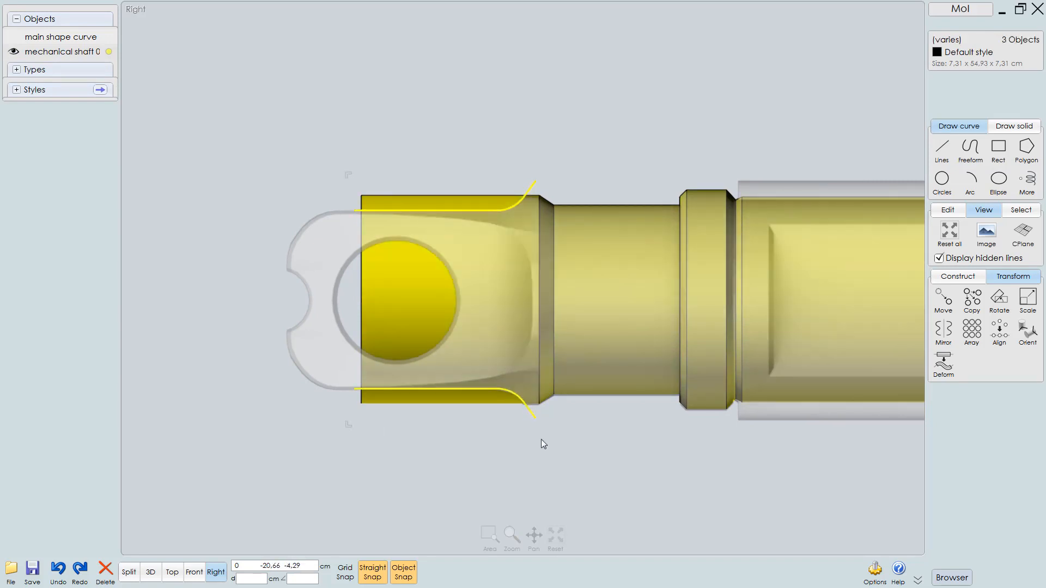
click(958, 277)
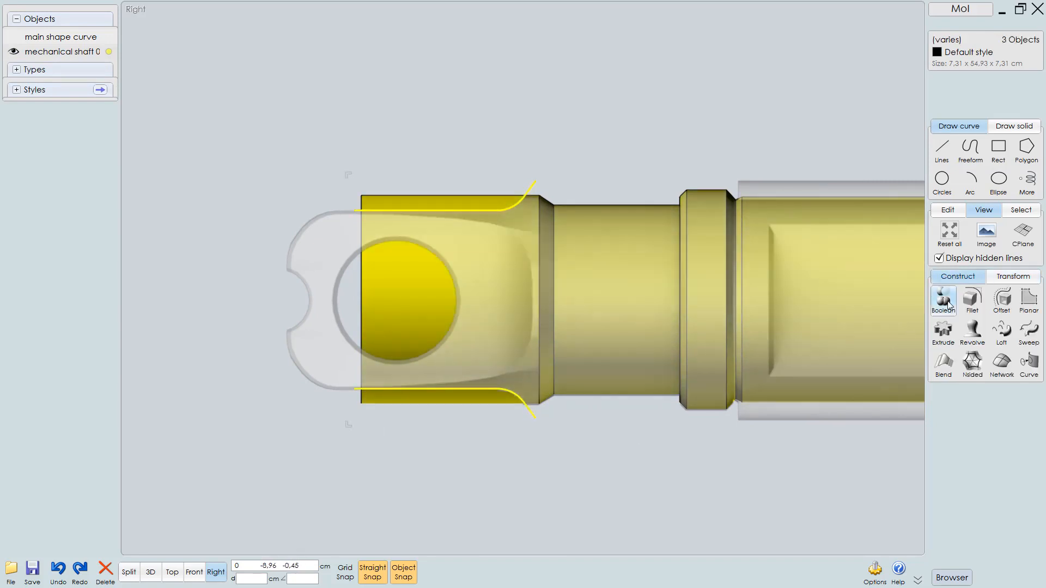
click(948, 304)
click(1013, 300)
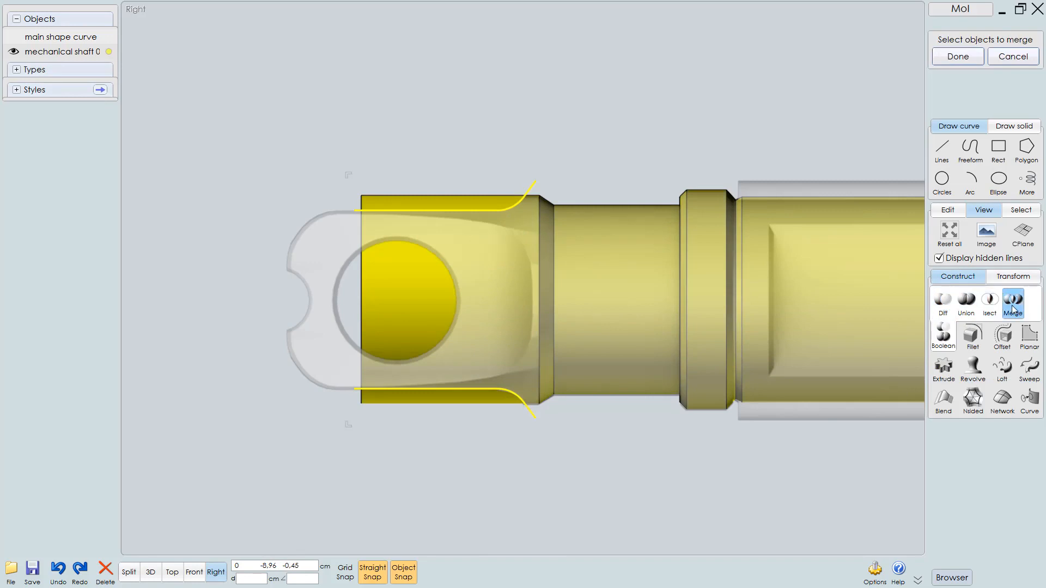
scroll(557, 292, up, 3)
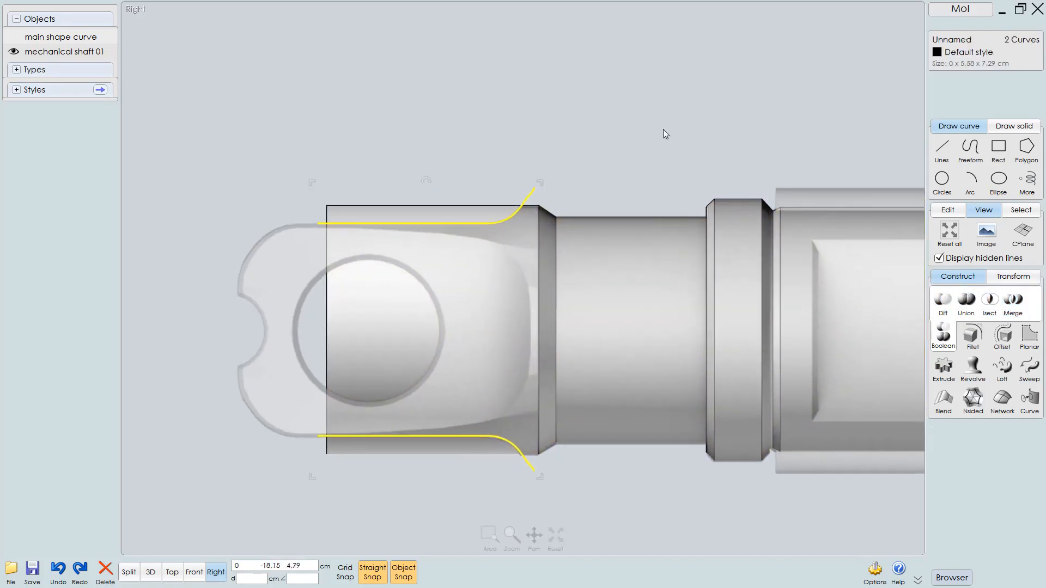
scroll(557, 287, up, 2)
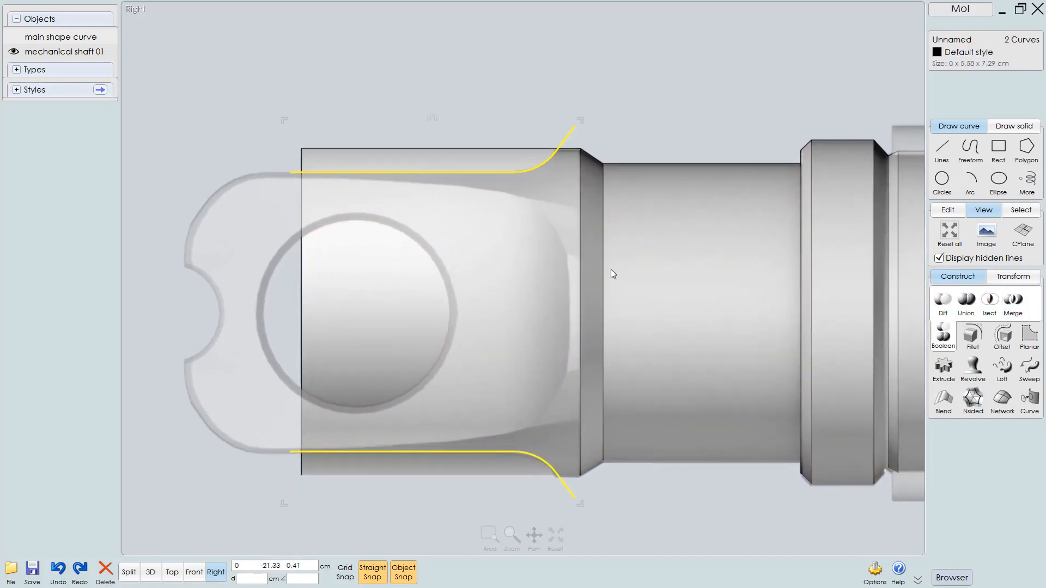
click(463, 159)
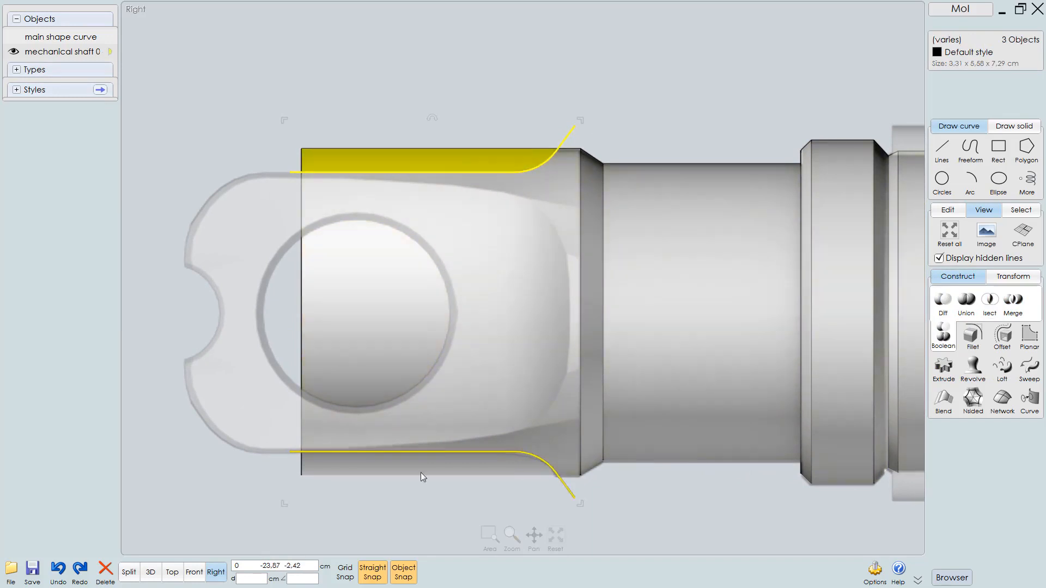
click(465, 468)
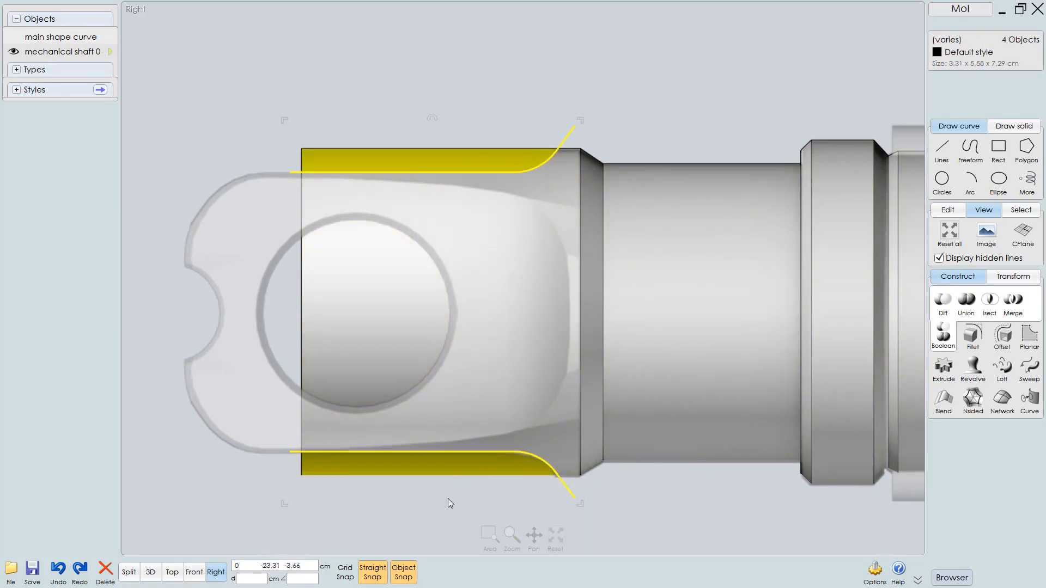
key(Delete)
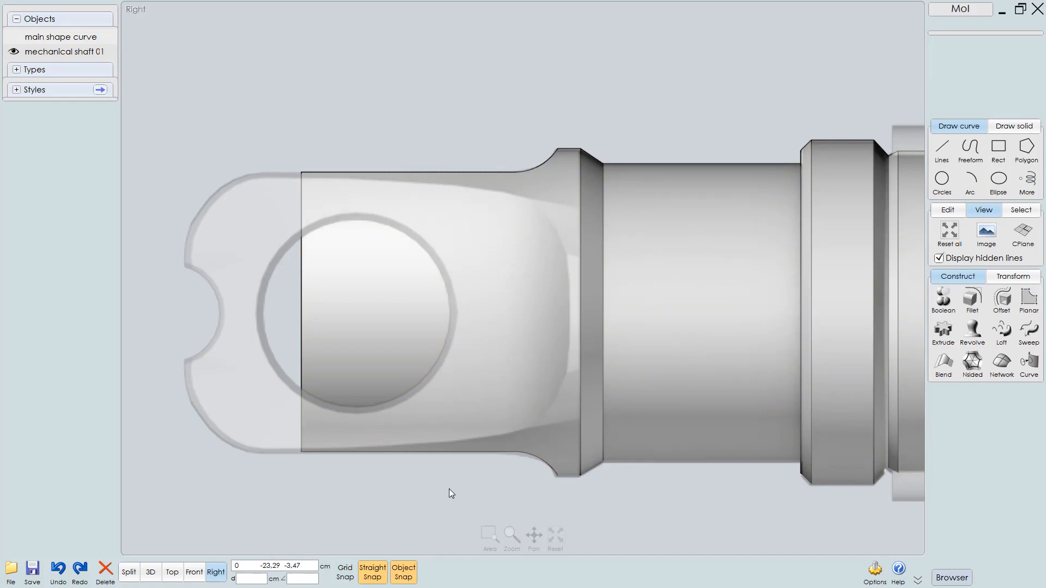
Inspect the shaft in the Top view, then return to the Right view with all objects selected
key(F2)
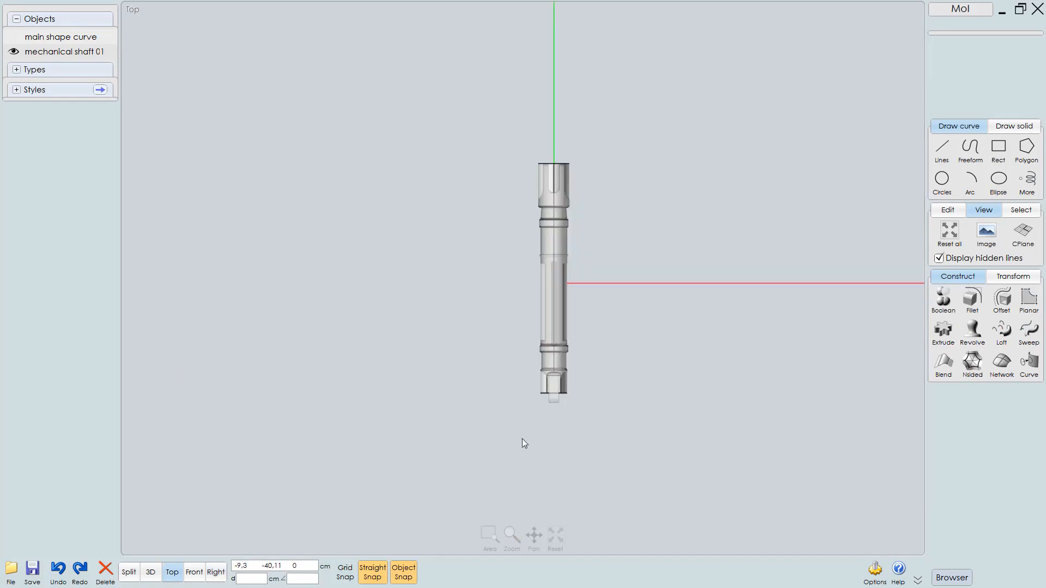
scroll(525, 435, up, 4)
scroll(623, 378, up, 5)
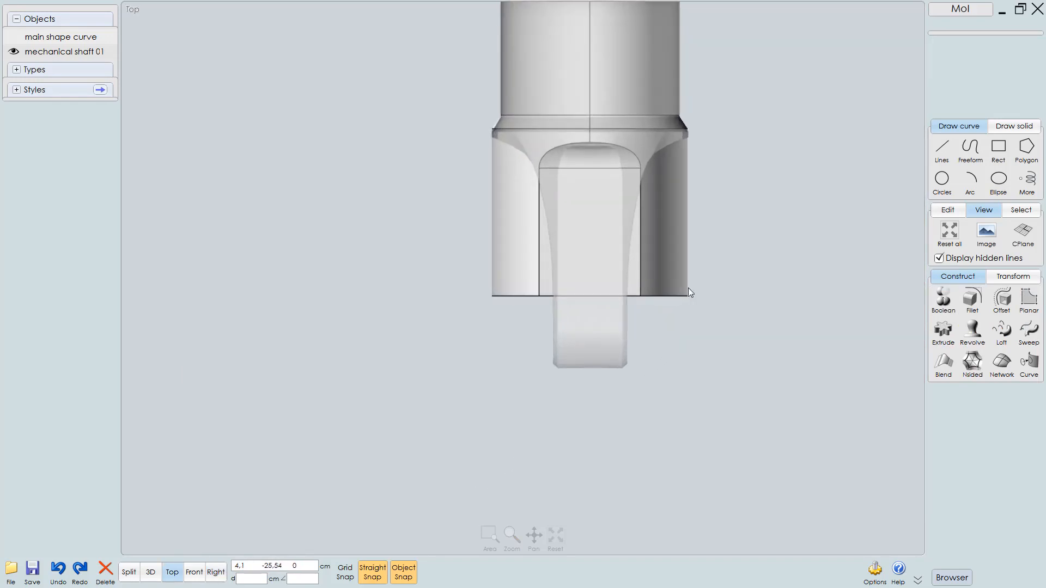
scroll(696, 270, up, 2)
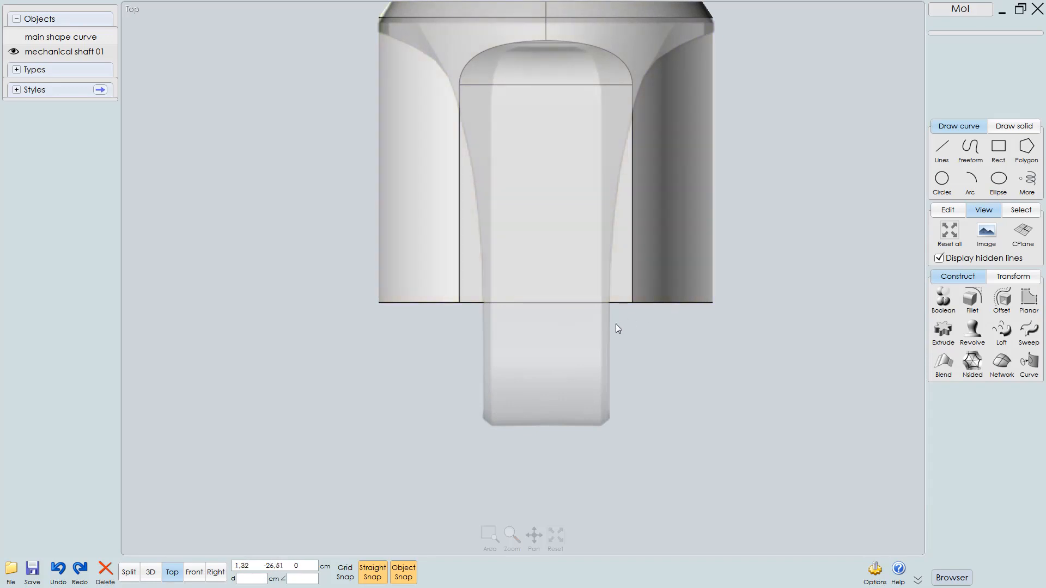
key(ctrl+a)
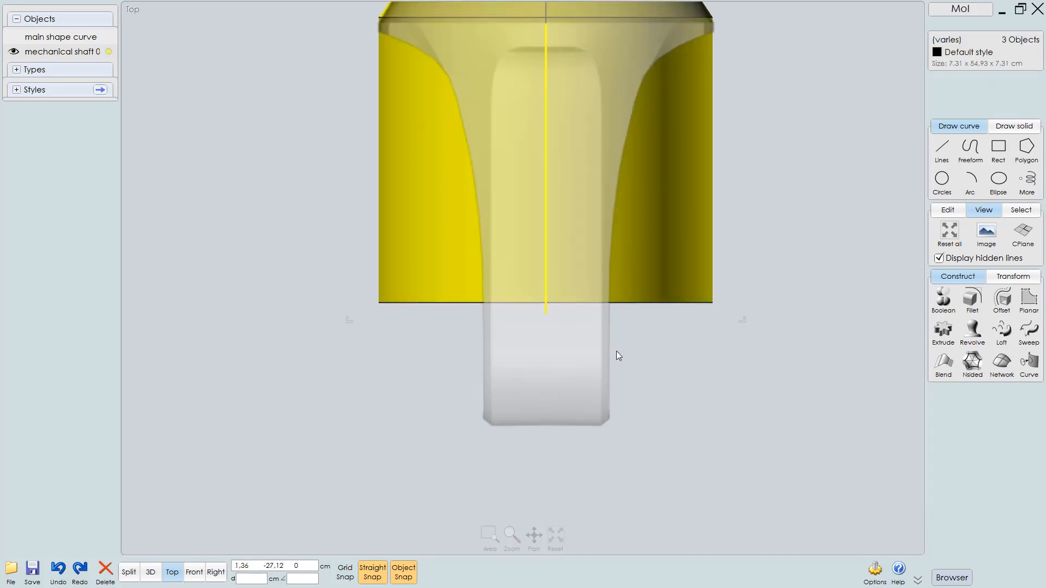
key(F8)
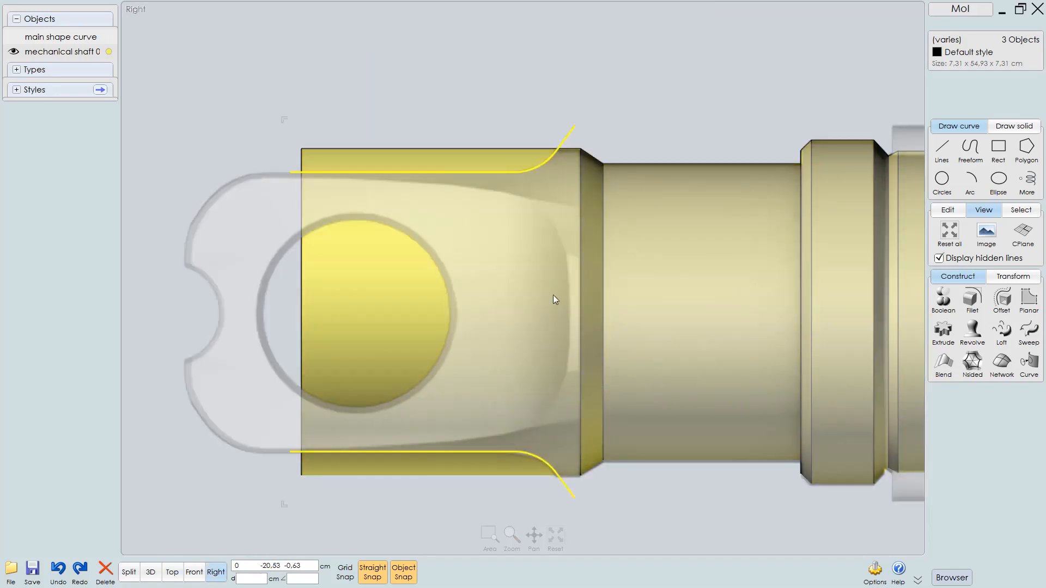
Move the top end cap curve slightly upward so it sits on the cap's upper edge
click(496, 74)
click(453, 172)
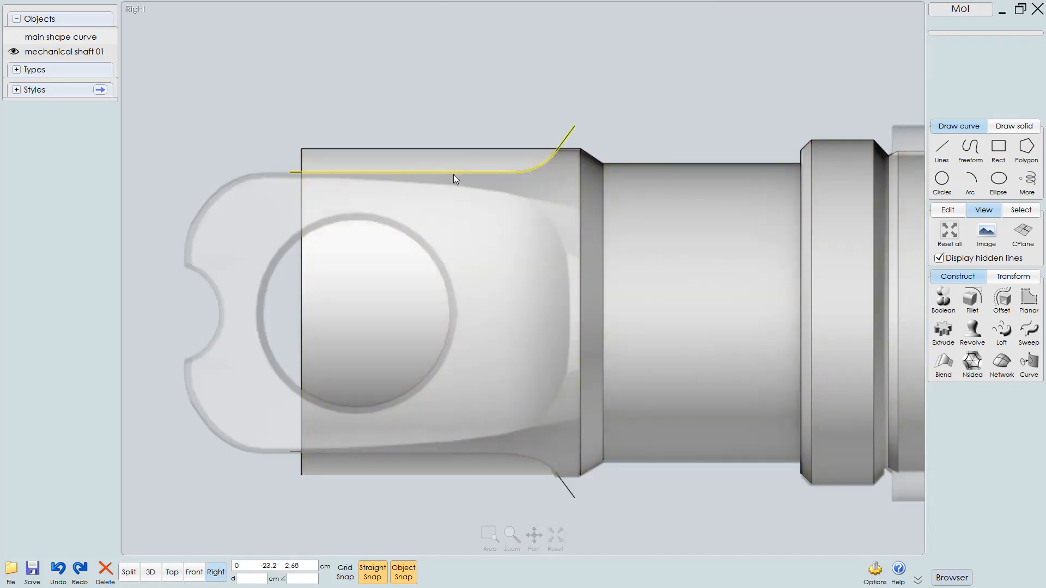
scroll(445, 209, up, 1)
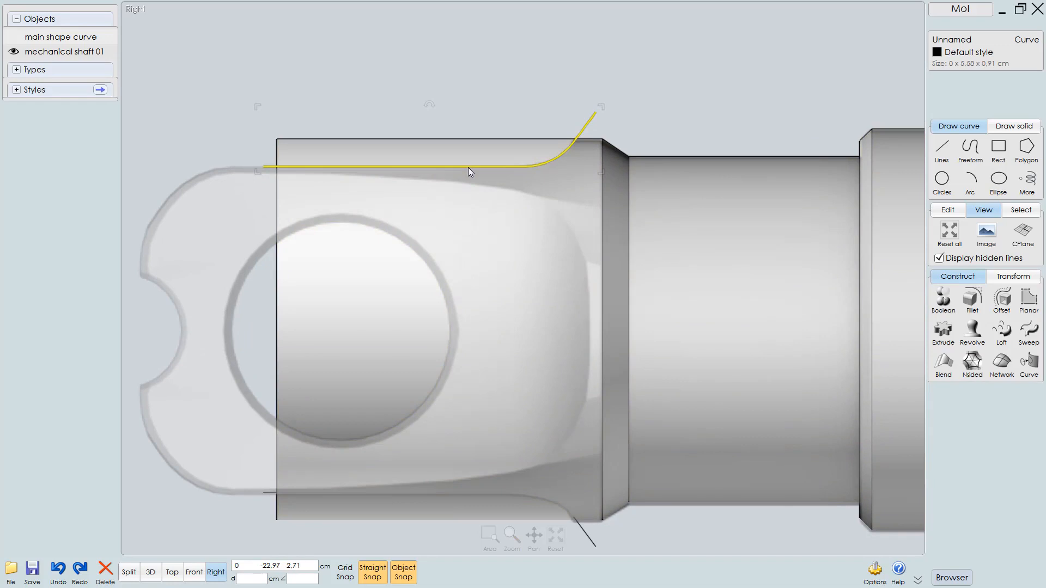
drag(469, 168, 470, 153)
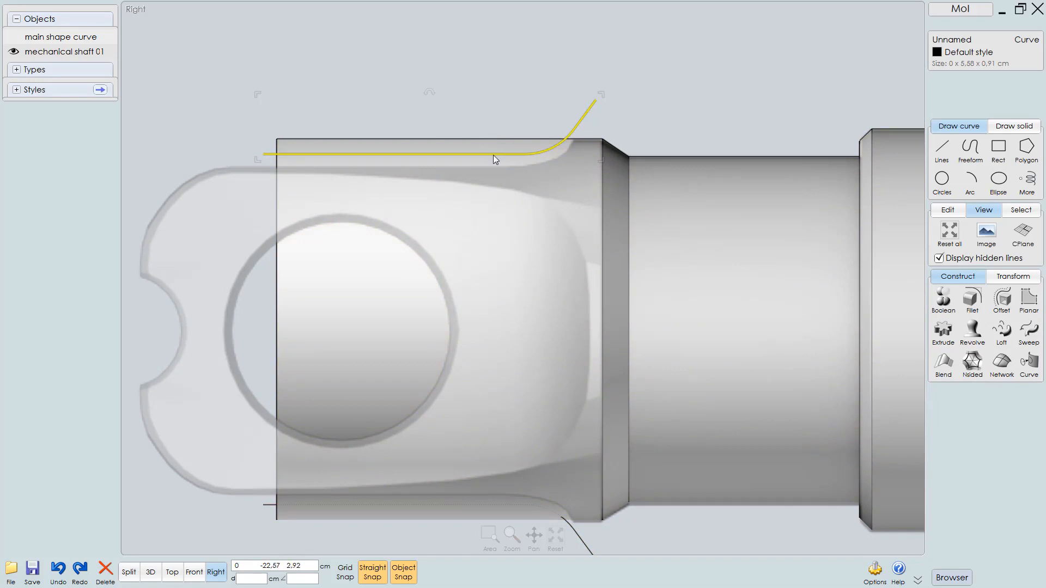
drag(494, 152, 496, 148)
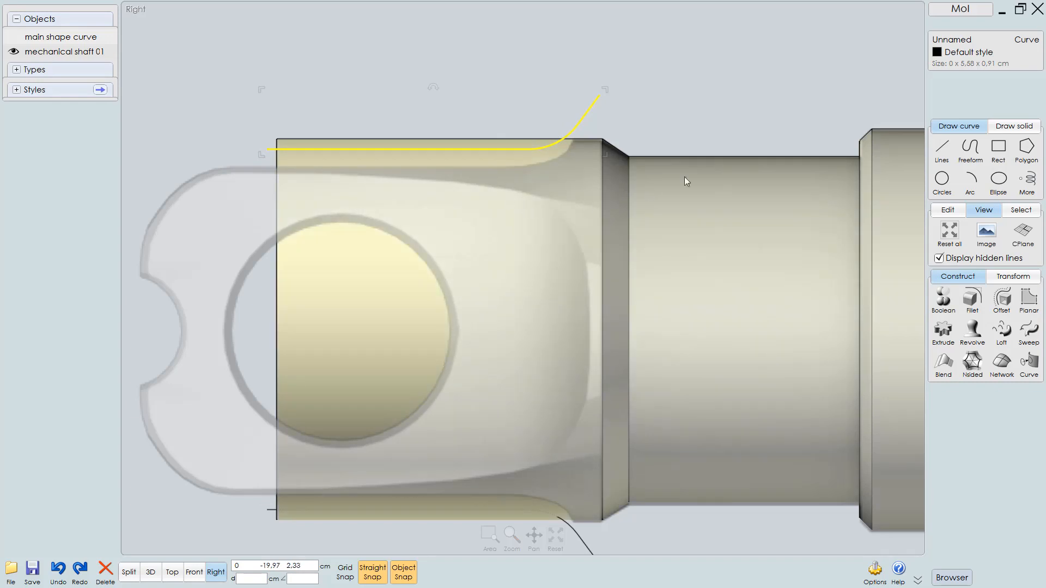
key(Escape)
Merge the top and bottom end cap curves into the shaft solid
click(695, 231)
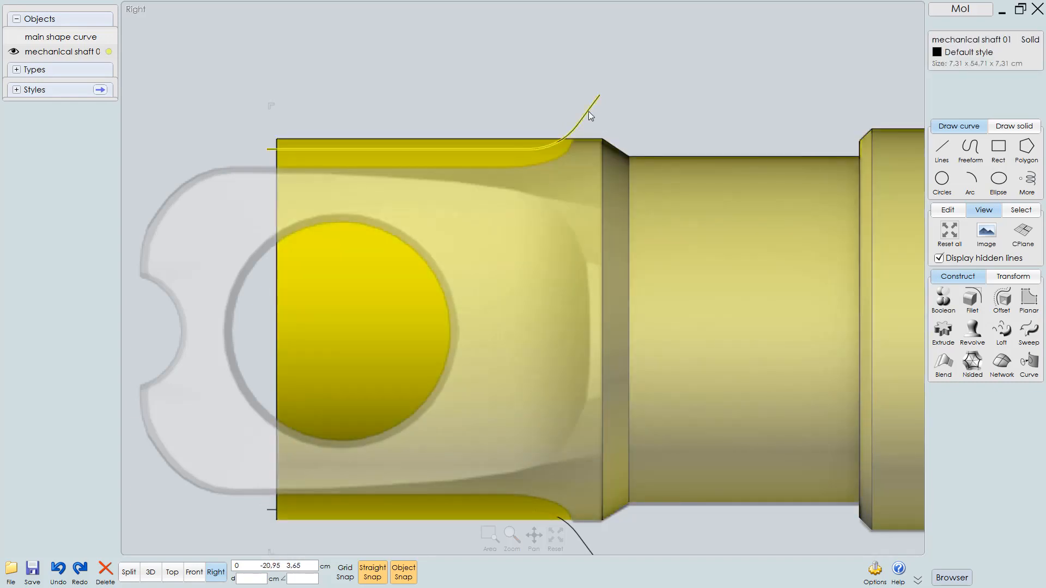
click(588, 111)
click(579, 541)
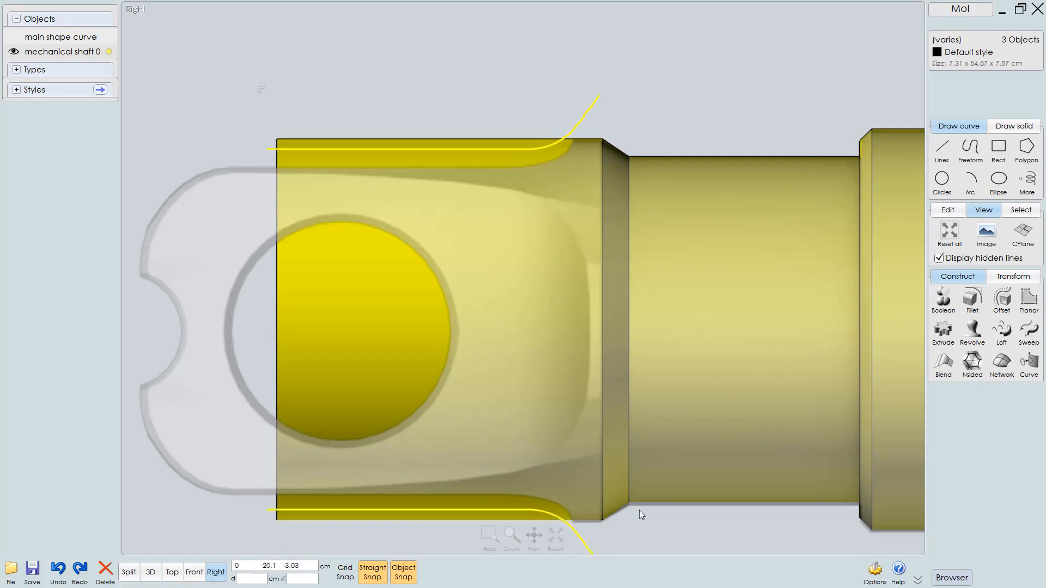
key(m)
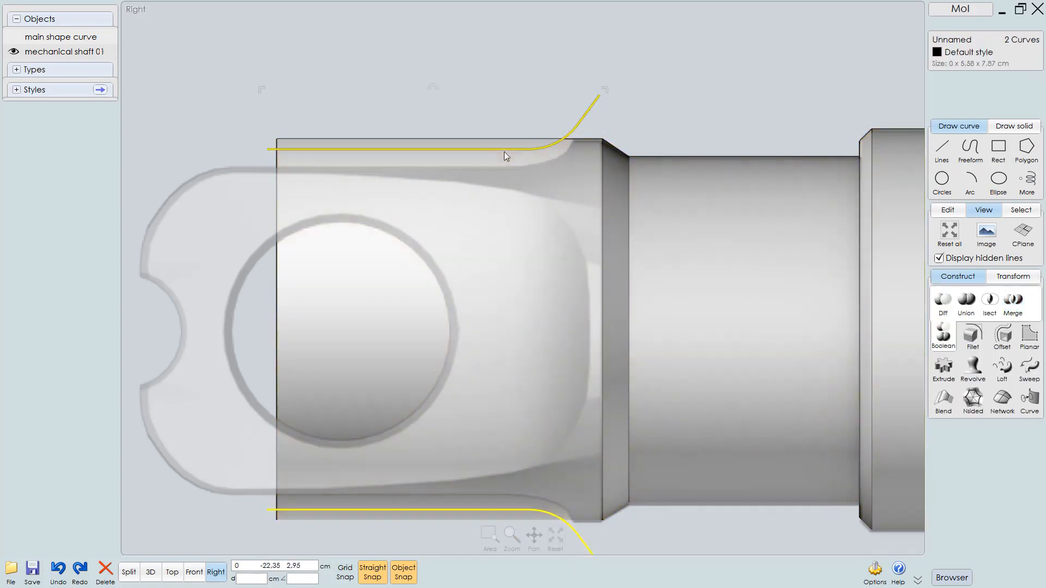
click(500, 146)
click(502, 107)
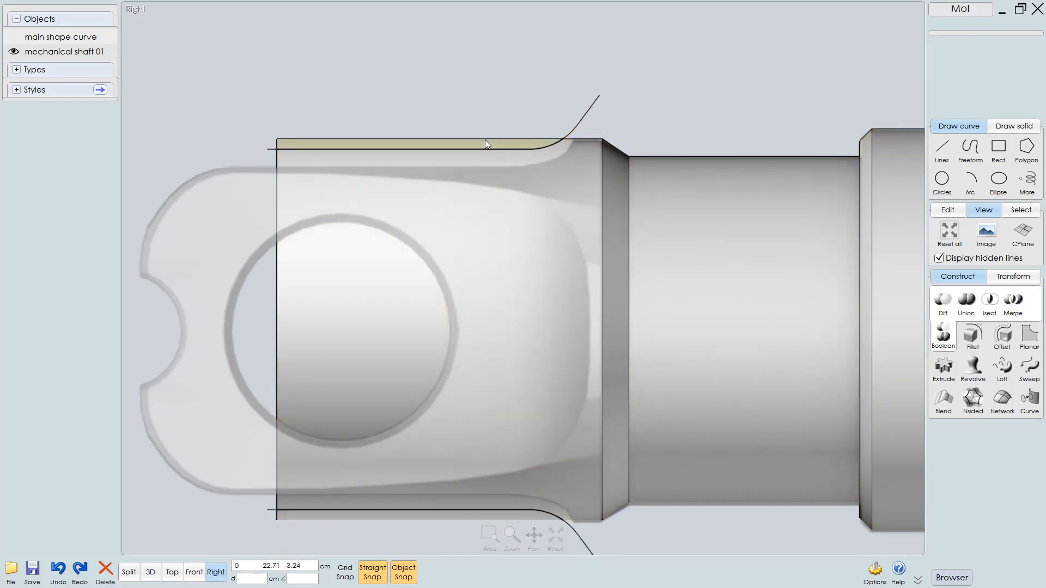
Select the split-off outer strips and end cap curves at both ends of the shaft and delete them
click(486, 141)
click(576, 123)
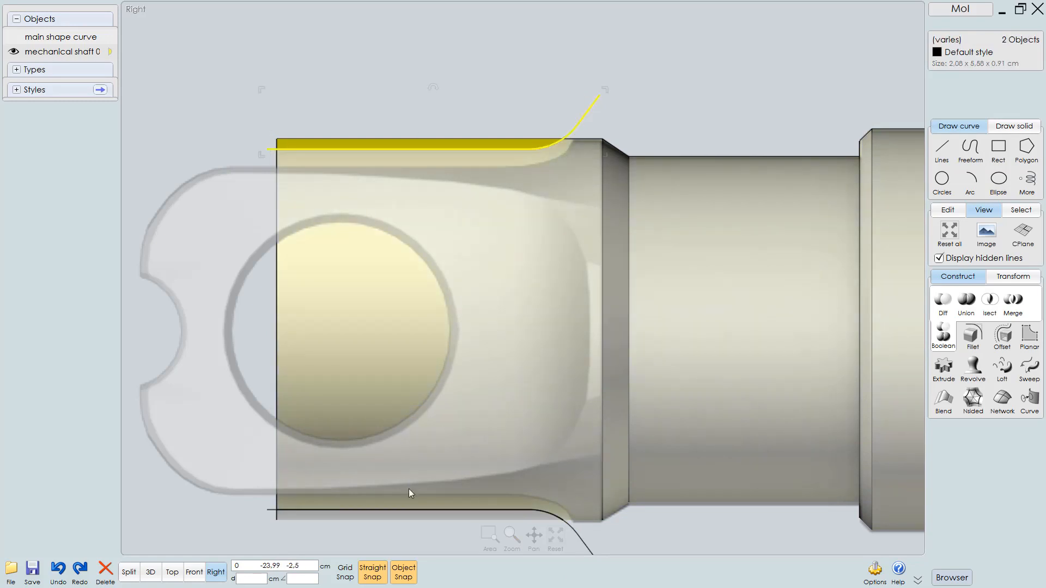
click(386, 518)
click(579, 539)
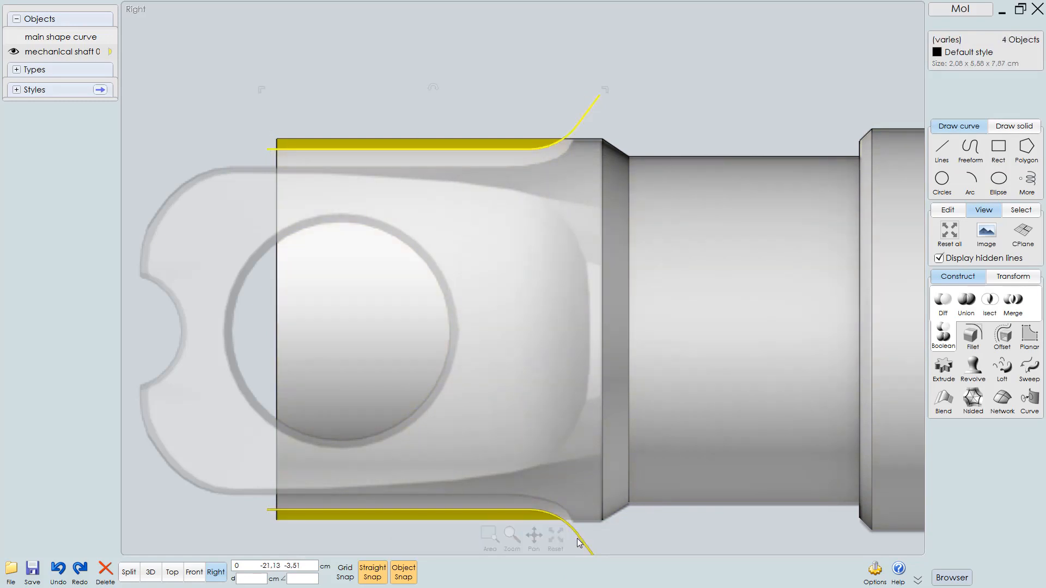
key(Delete)
In the Top view, draw a polyline rising from the cap's lower edge, then angling out past its side
key(t)
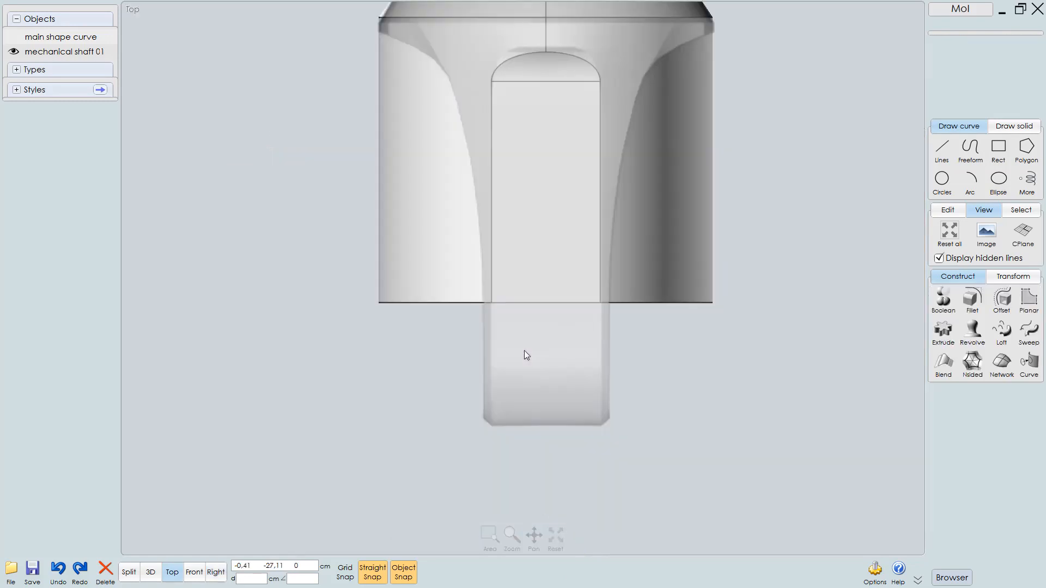
middle_drag(551, 351, 534, 459)
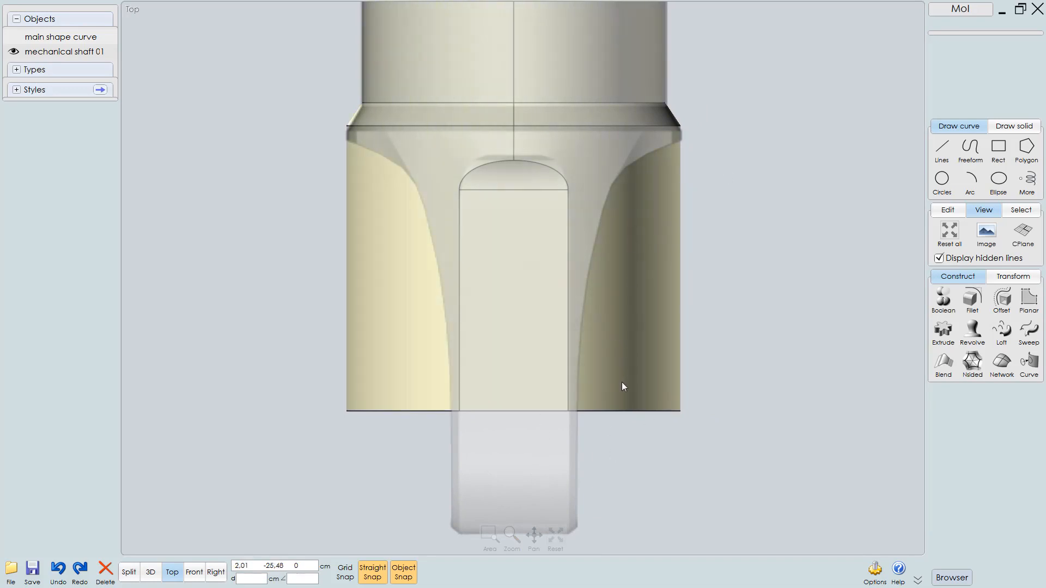
click(949, 155)
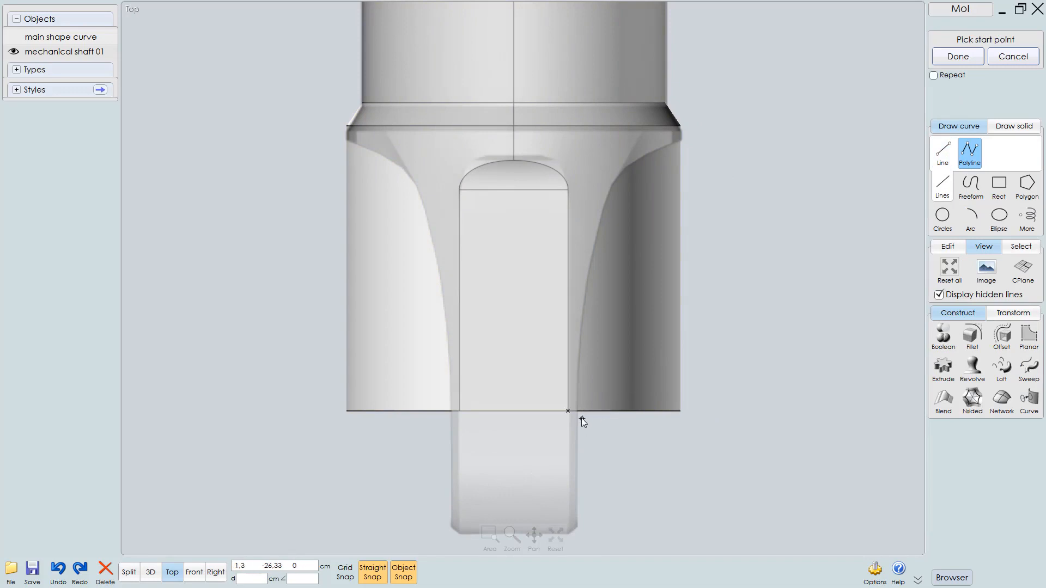
scroll(584, 423, up, 2)
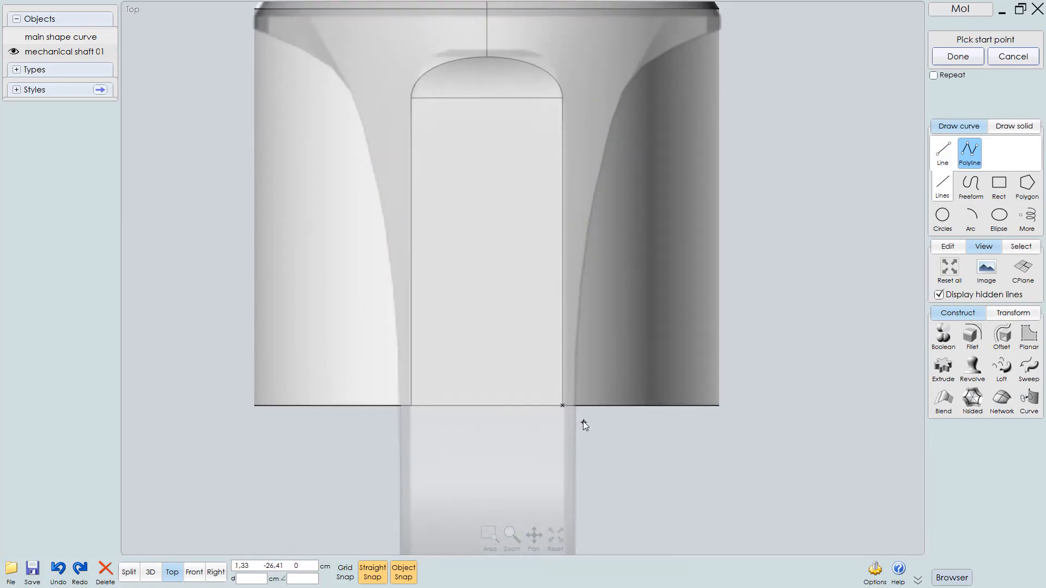
click(582, 418)
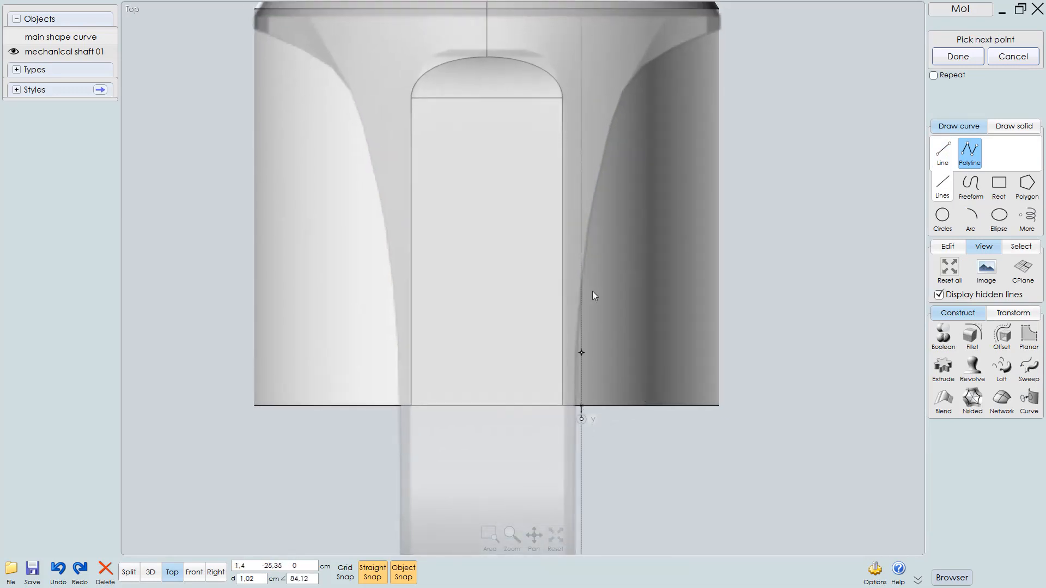
click(589, 80)
key(ctrl+z)
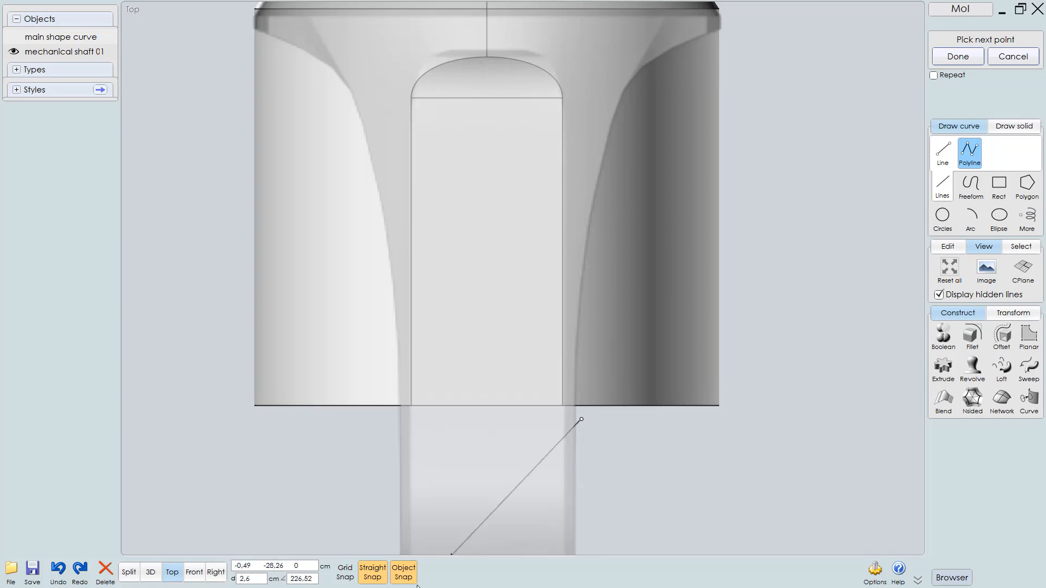
click(581, 81)
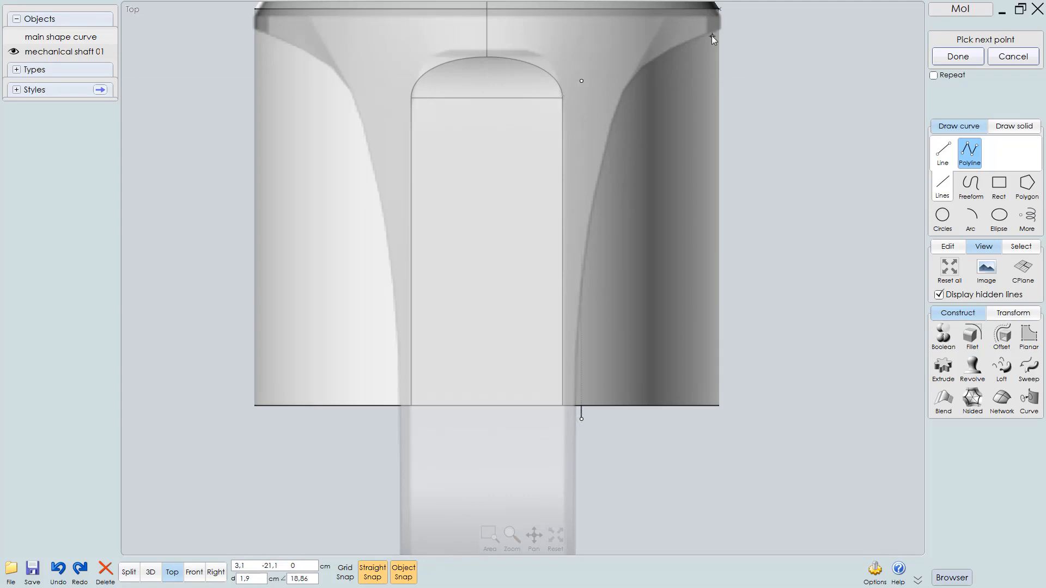
right_drag(695, 70, 691, 151)
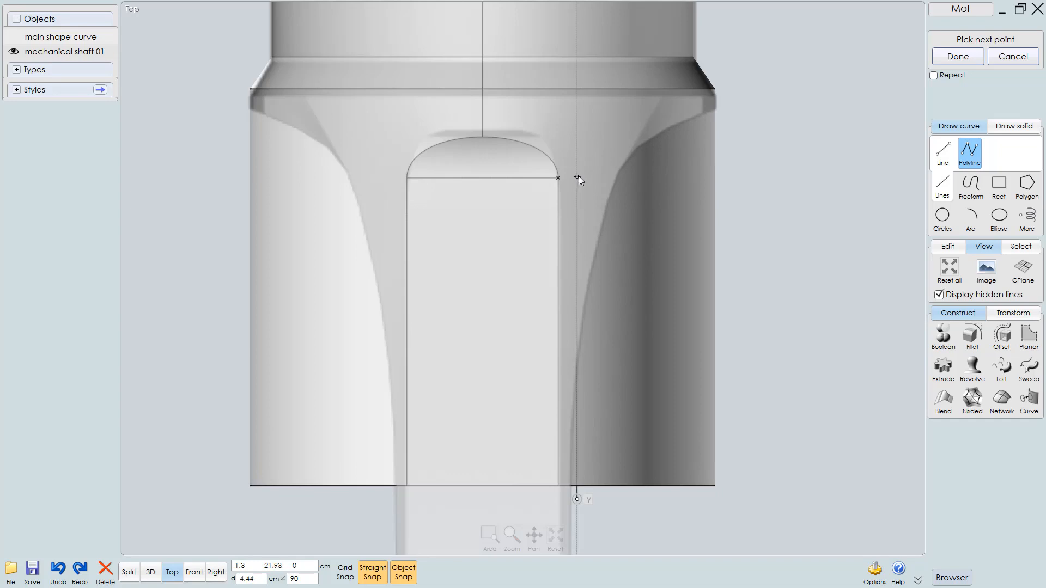
click(578, 177)
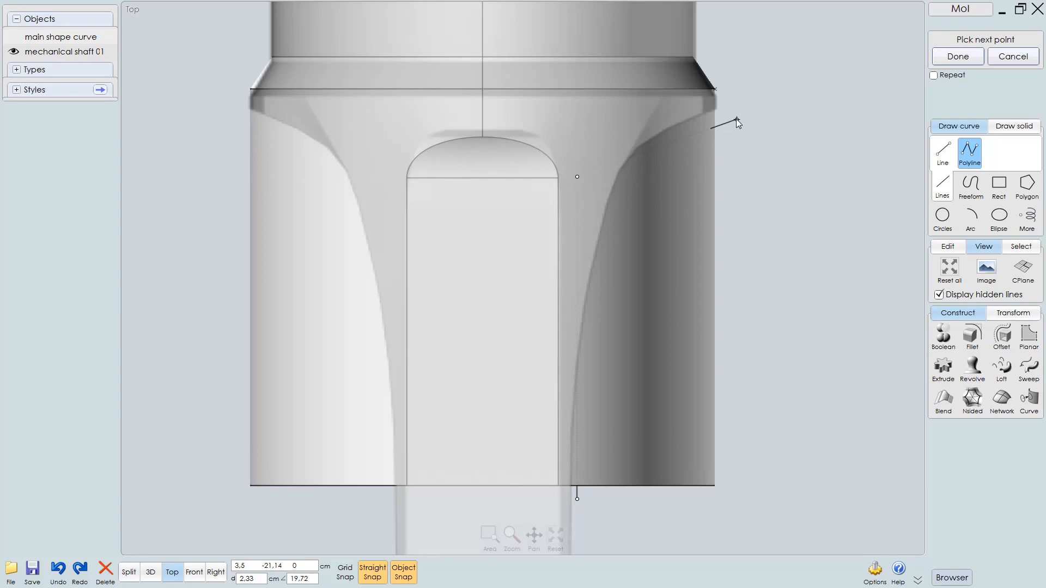
click(736, 119)
right_click(779, 185)
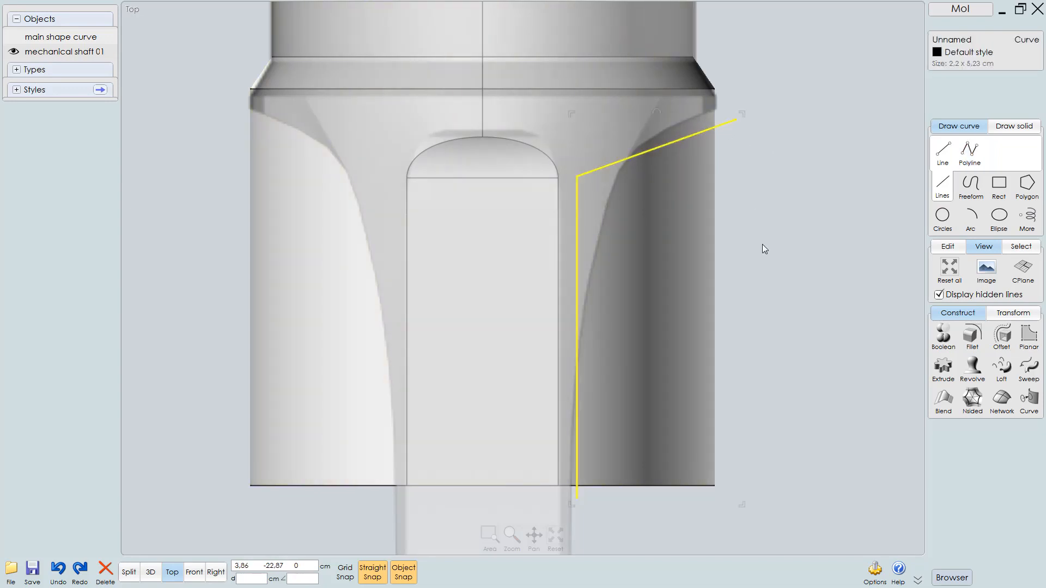
Fillet the polyline's corner with a radius of 3
key(f)
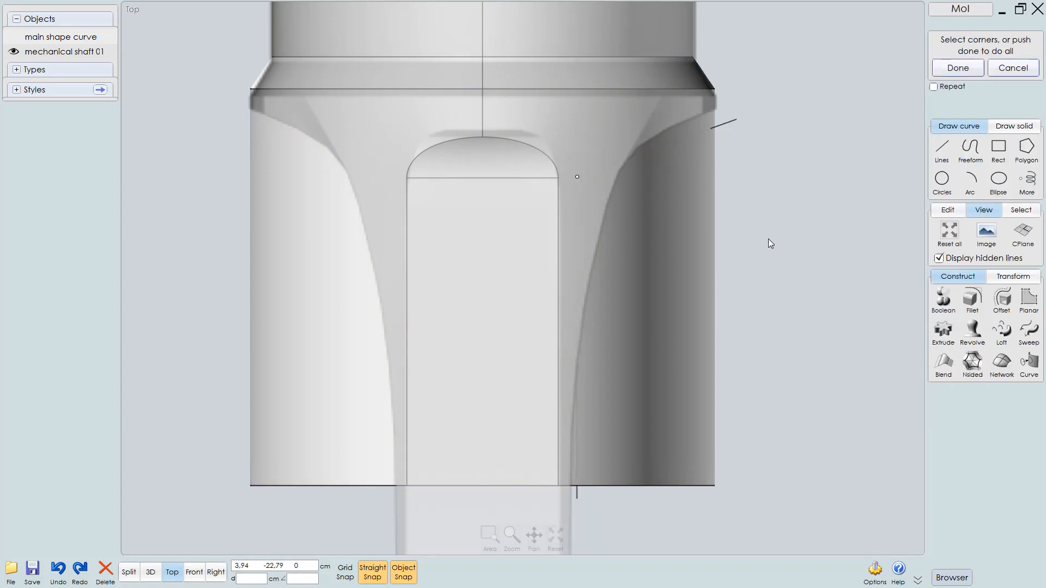
right_click(779, 211)
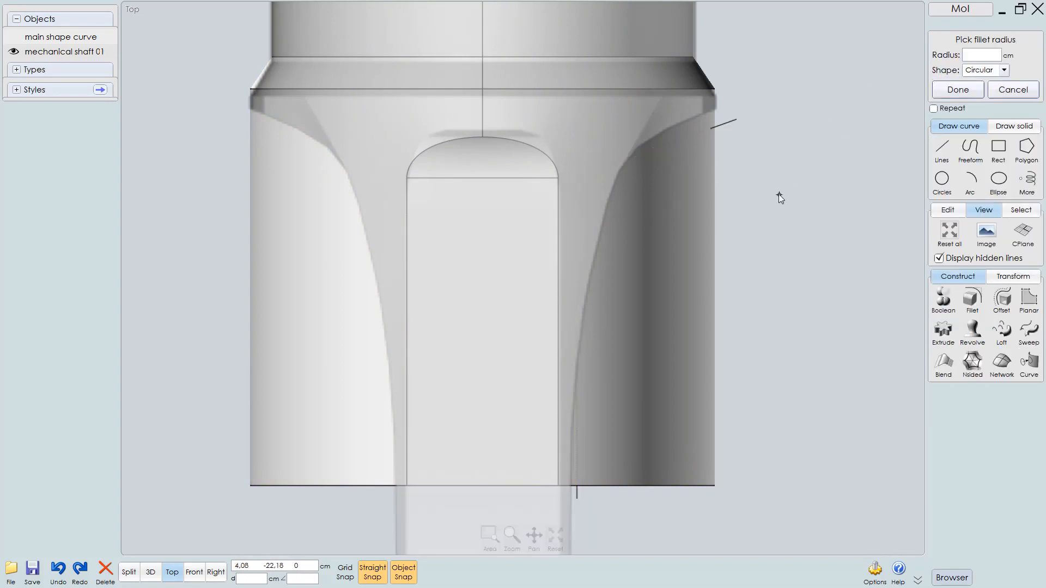
text(3)
right_click(760, 209)
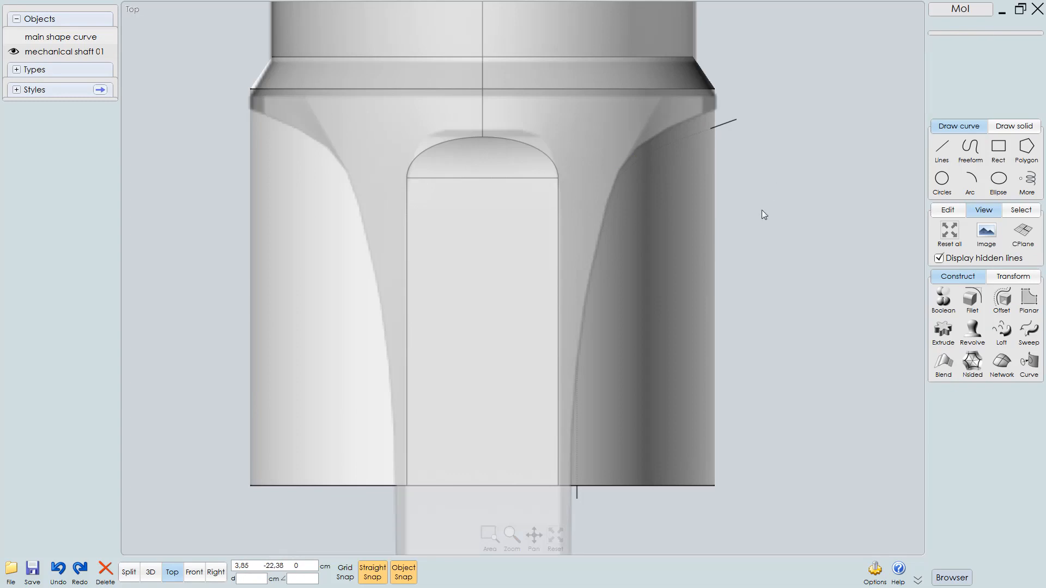
click(730, 124)
scroll(706, 207, up, 1)
scroll(737, 198, down, 2)
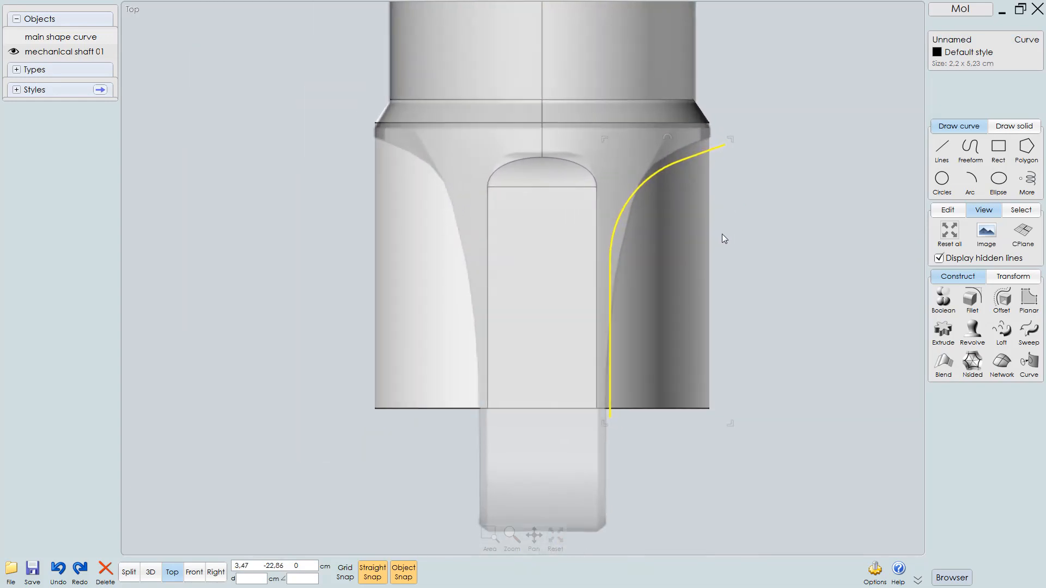
Examine the filleted curve against the shaft end in the 3D view
key(F5)
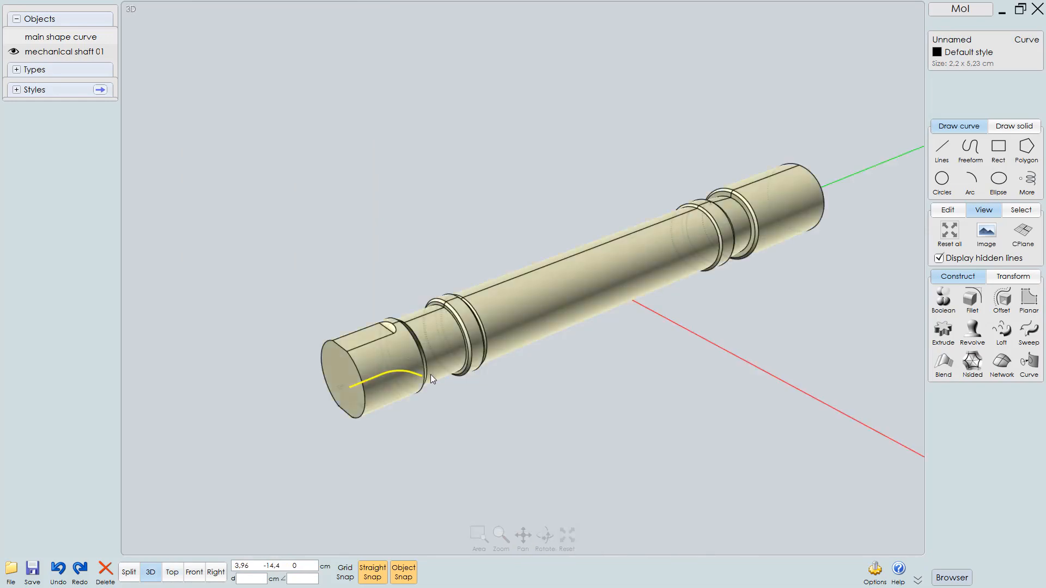
scroll(420, 345, up, 5)
right_drag(381, 305, 448, 315)
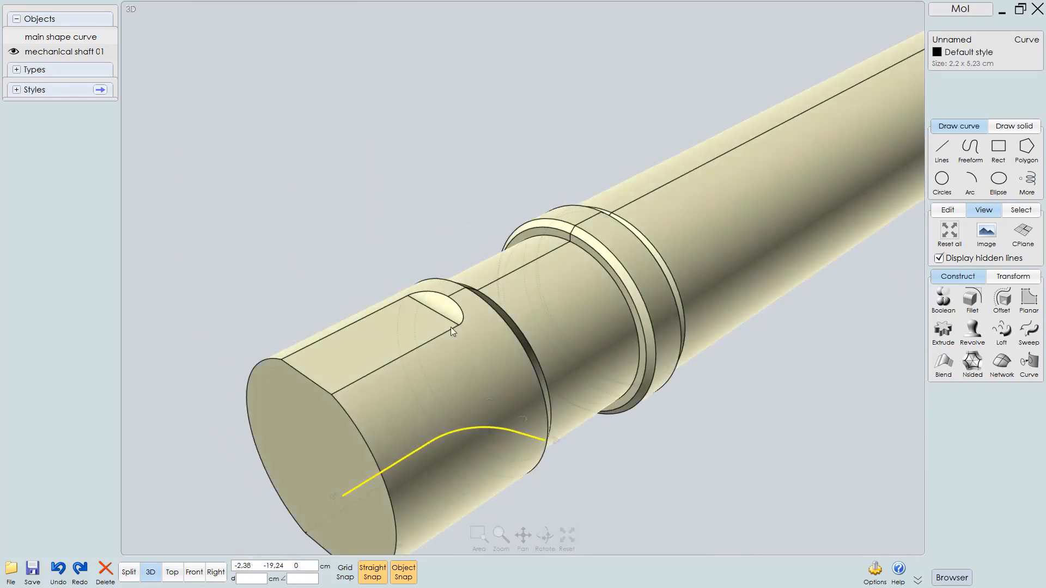
scroll(450, 327, up, 5)
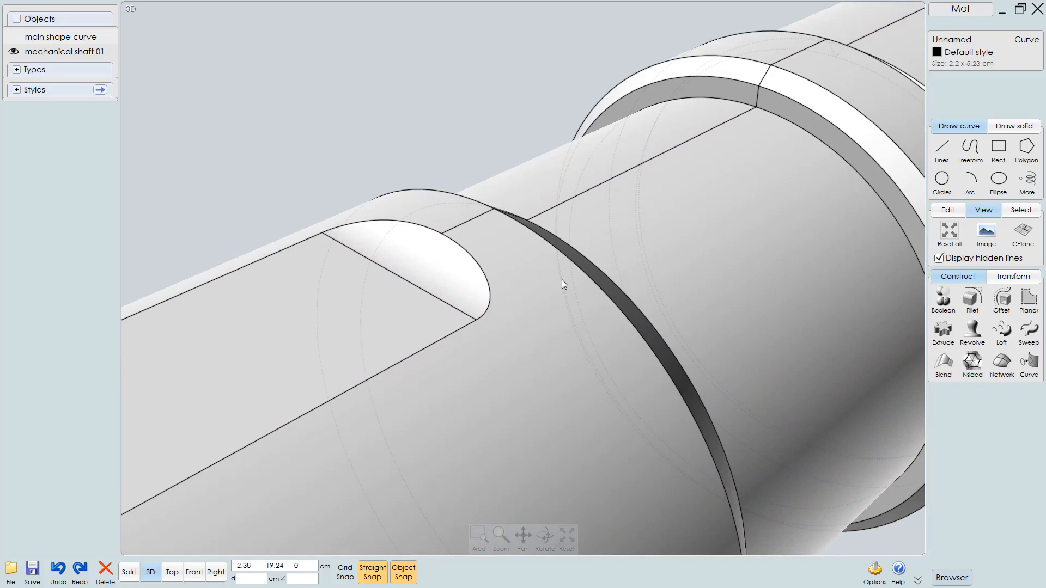
scroll(441, 305, down, 2)
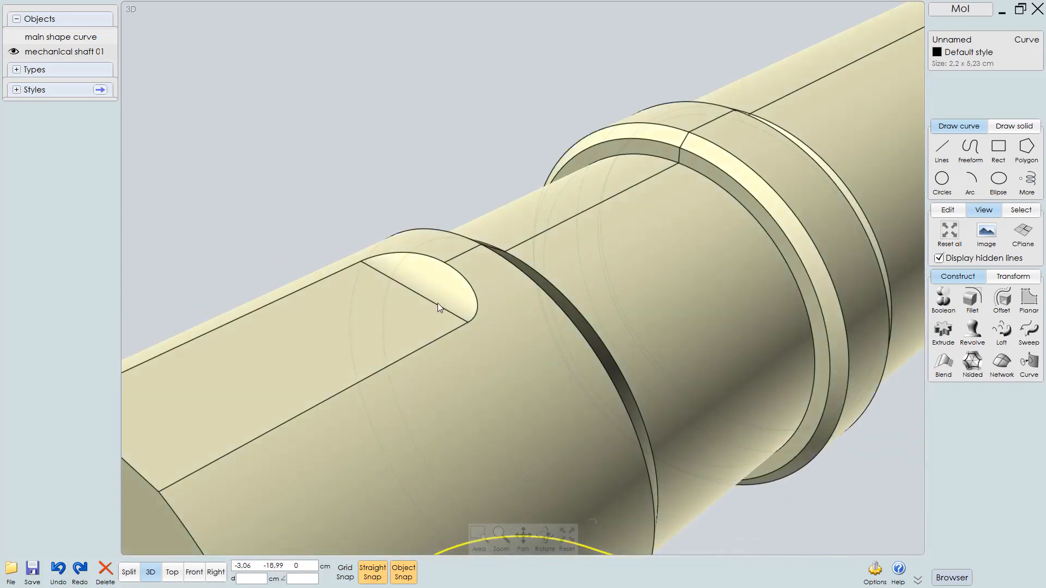
scroll(433, 309, down, 3)
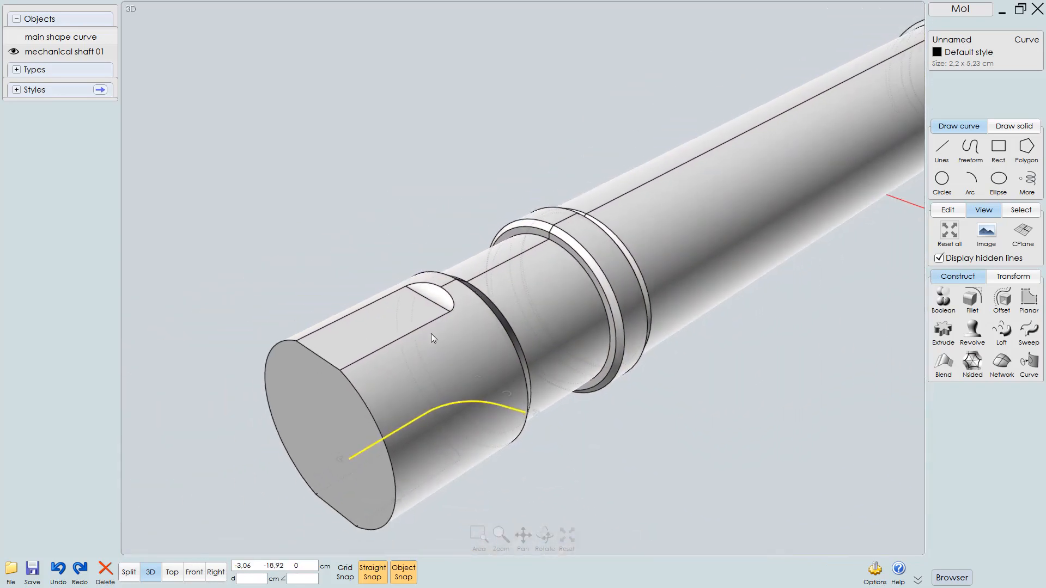
scroll(430, 333, down, 1)
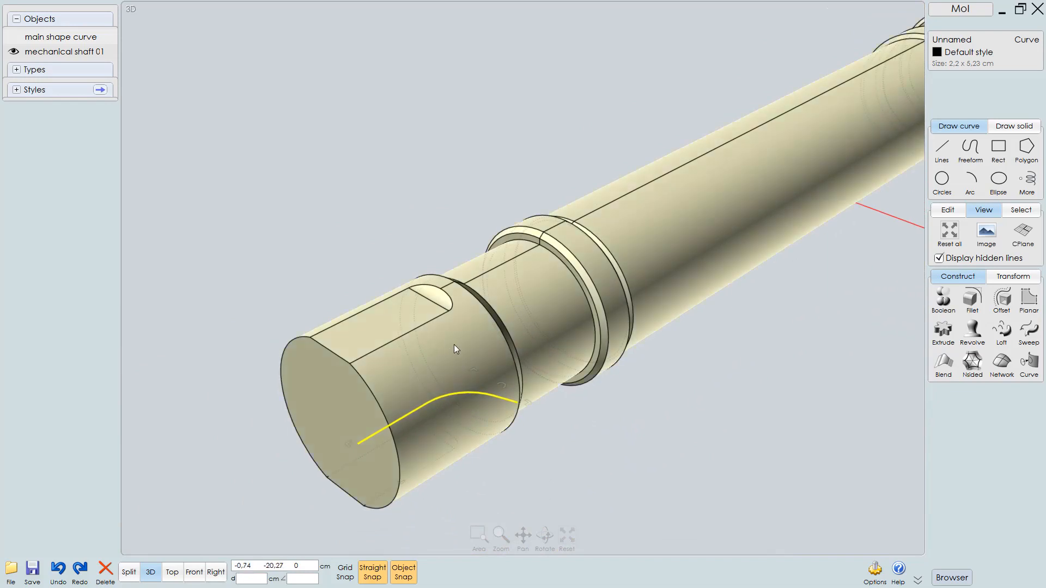
click(586, 446)
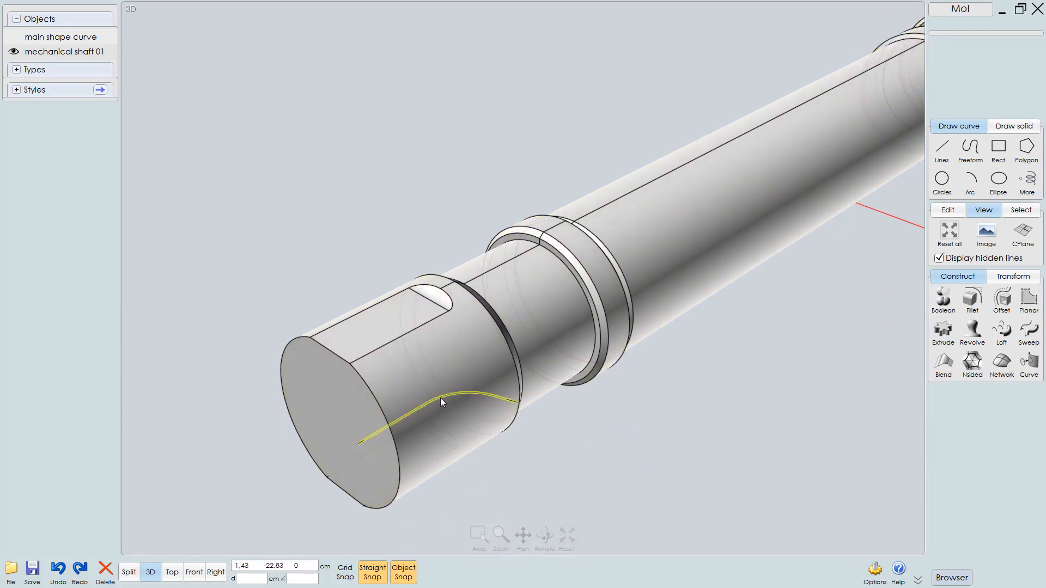
click(440, 397)
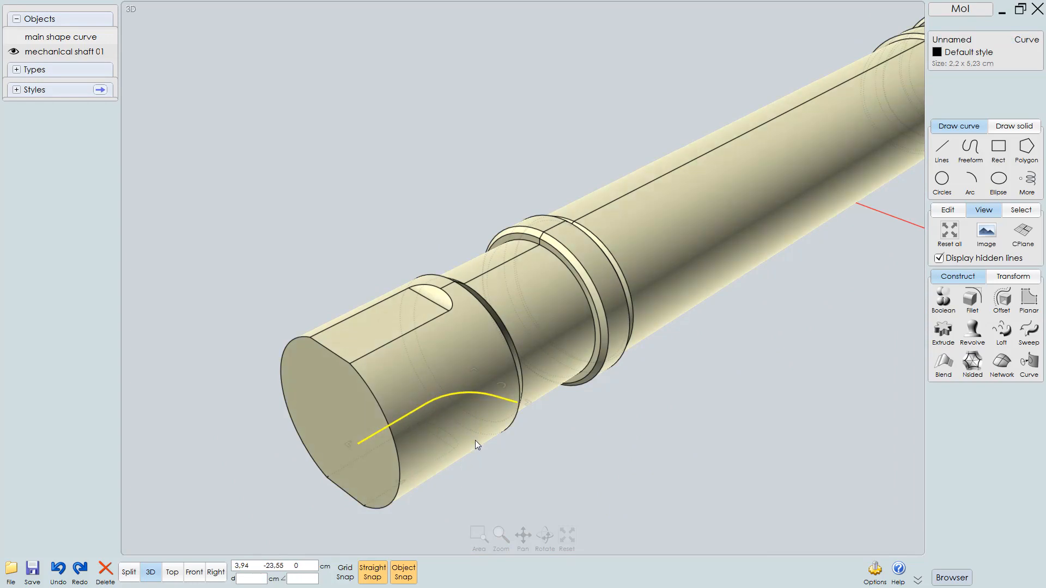
Undo the last five operations
key(ctrl+z)
key(ctrl+z)
key(ctrl+z)
key(ctrl+z)
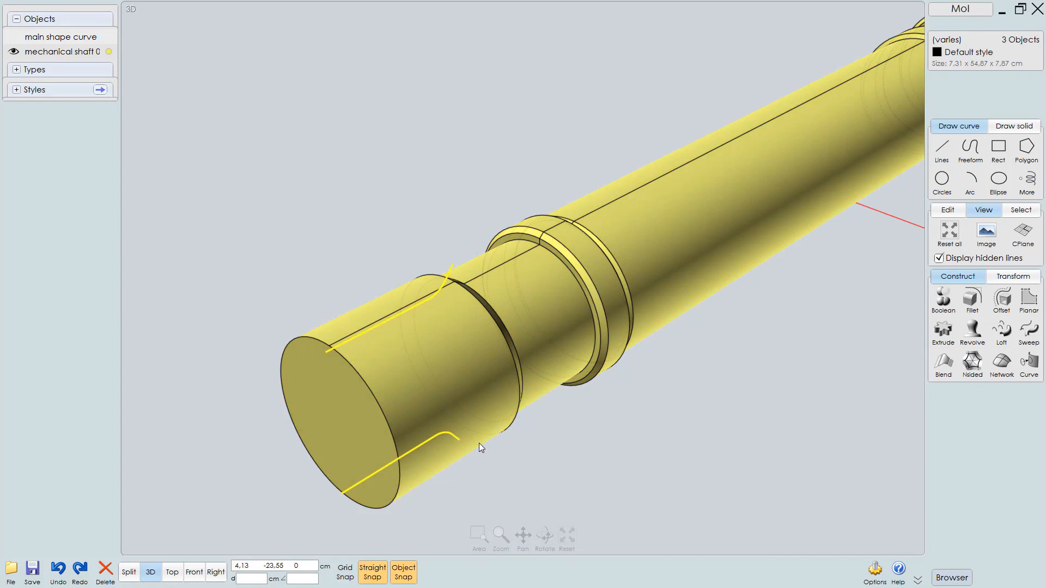
key(ctrl+z)
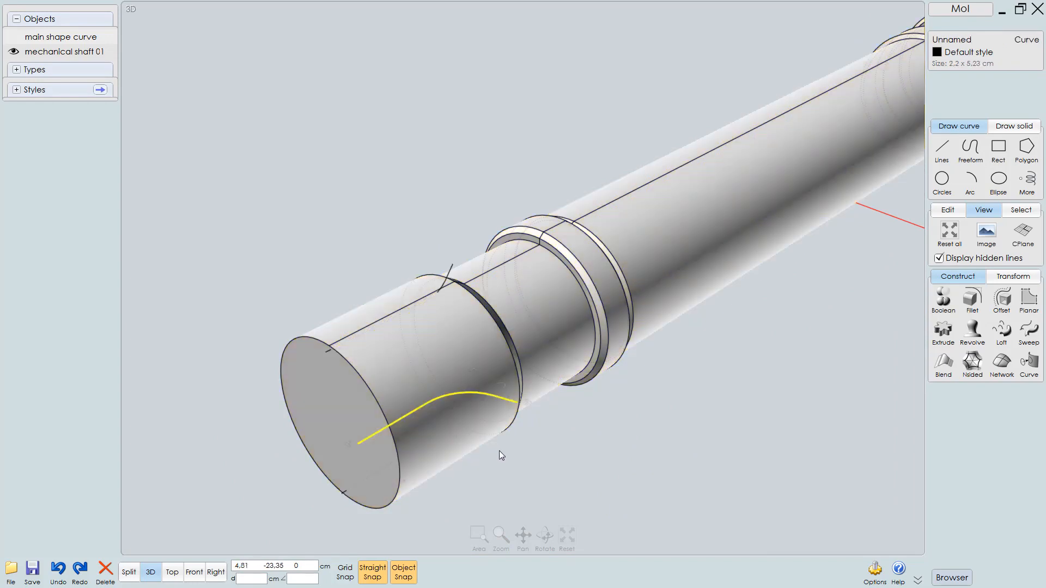
Select the straight curve running along the top of the shaft's end section
click(612, 400)
right_drag(438, 416, 498, 272)
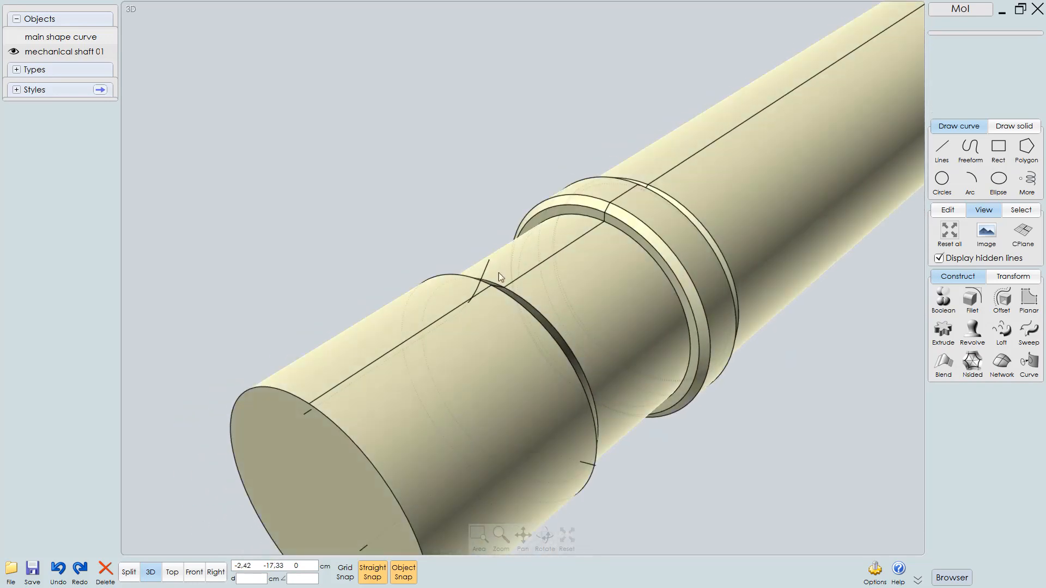
click(487, 262)
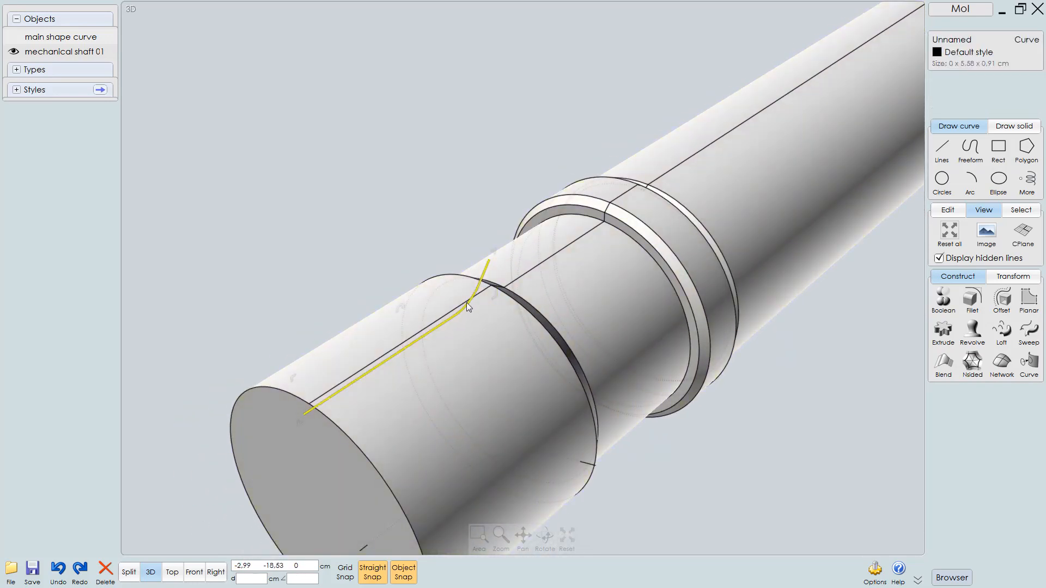
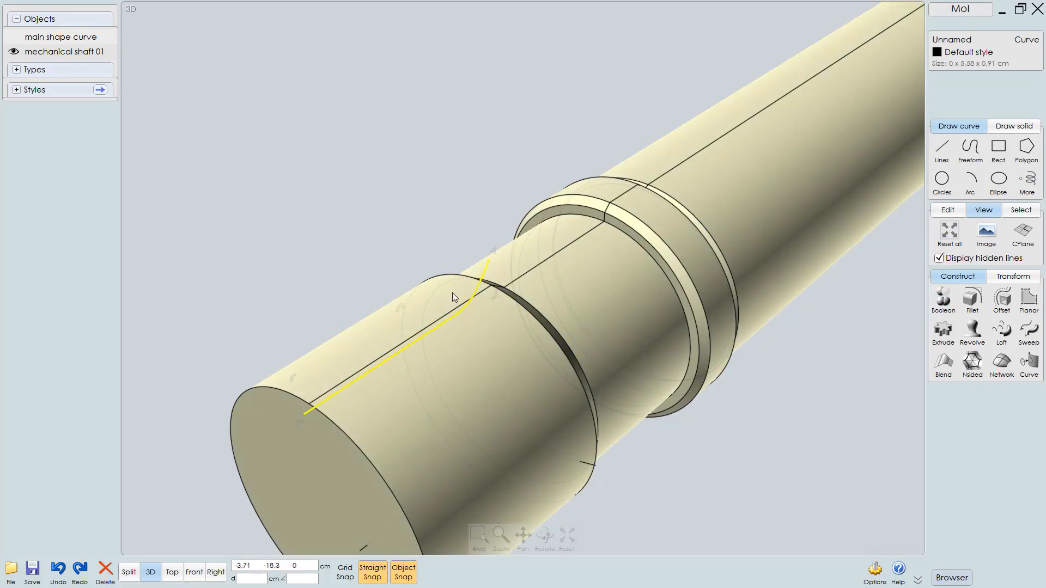
Add the bottom curve to the selection and show the control points of both end curves
right_drag(528, 334, 463, 326)
click(399, 398)
click(947, 209)
click(944, 264)
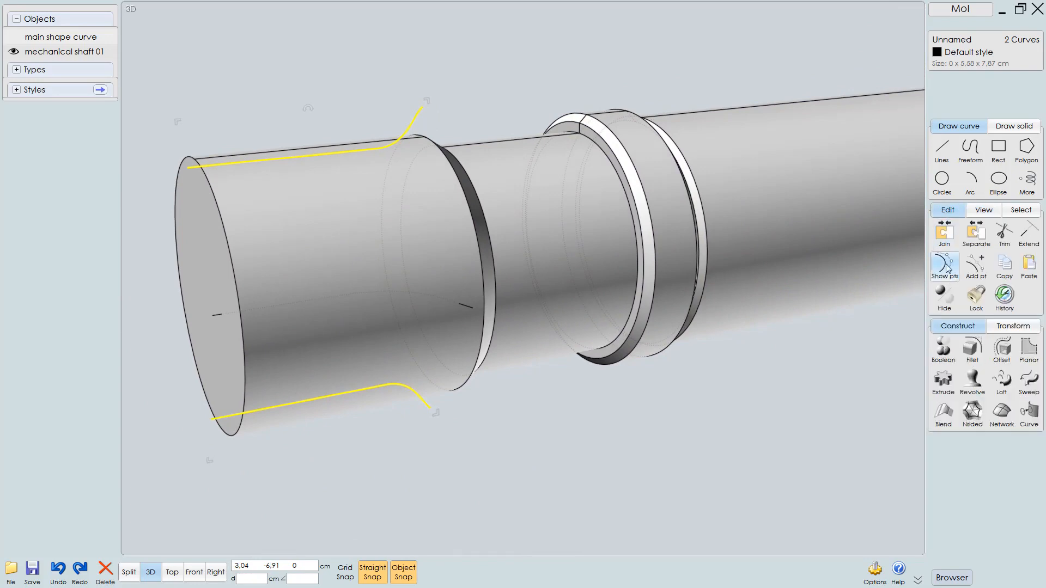
Try dragging a control point at the bend of the bottom curve
scroll(452, 425, up, 6)
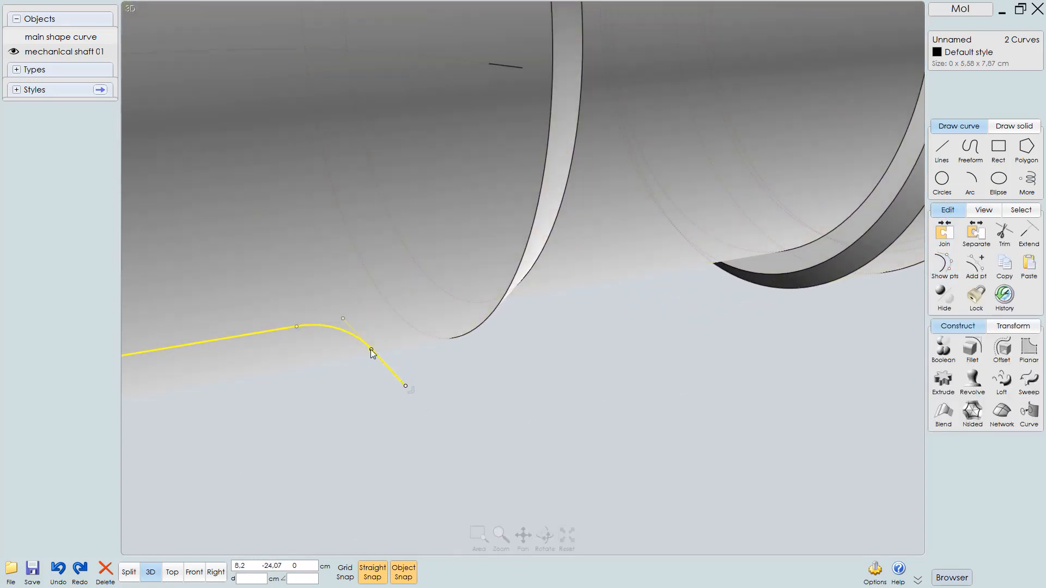
click(372, 349)
drag(373, 348, 397, 336)
key(ctrl+z)
scroll(452, 376, down, 5)
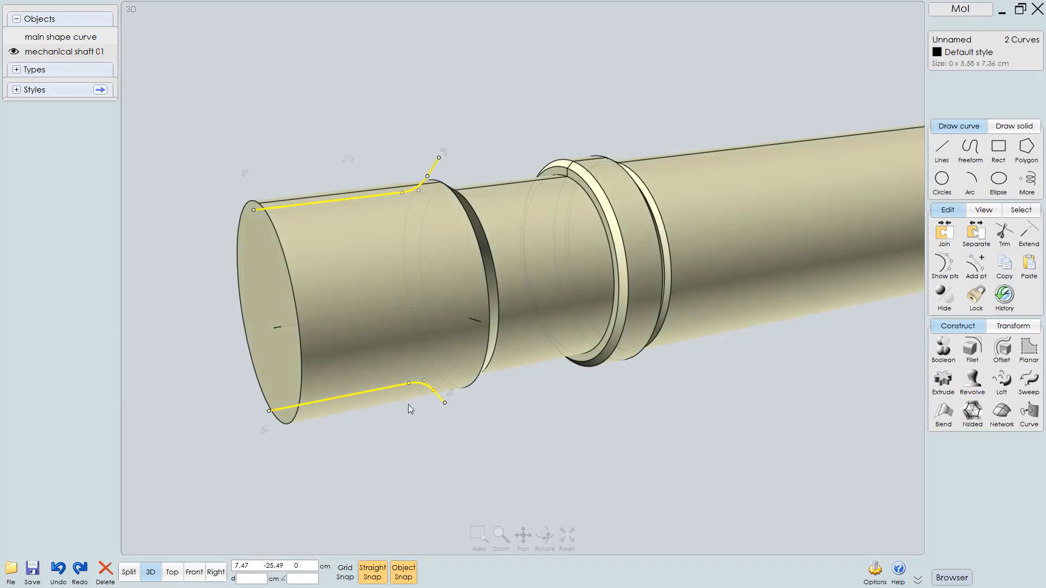
middle_drag(430, 463, 440, 438)
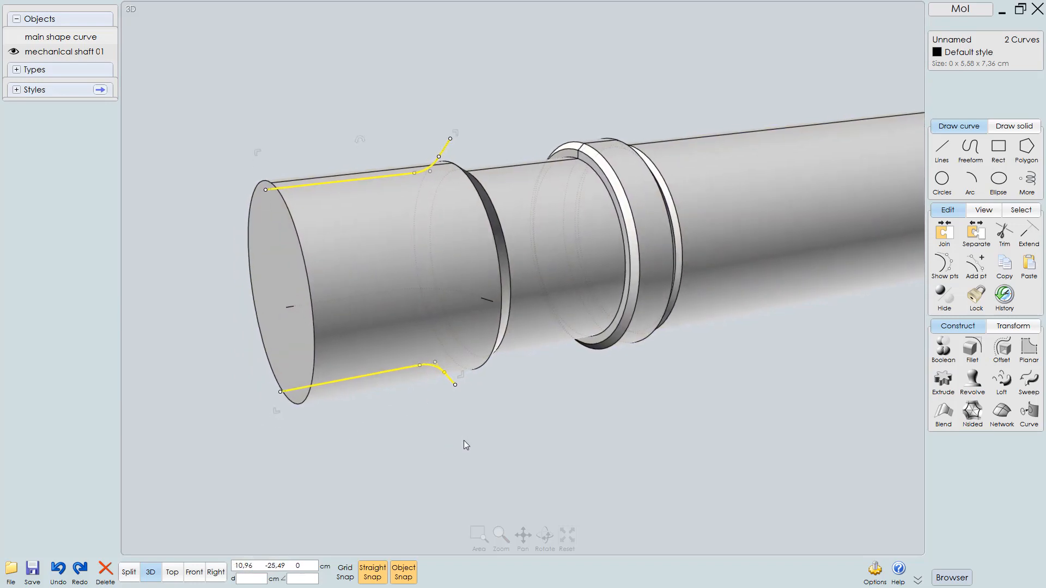
key(Tab)
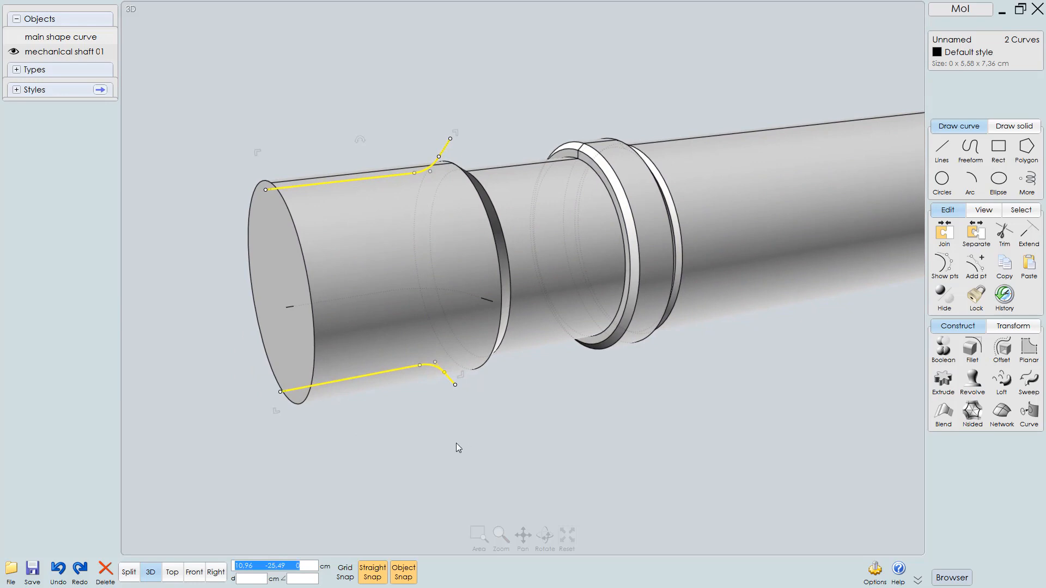
click(234, 568)
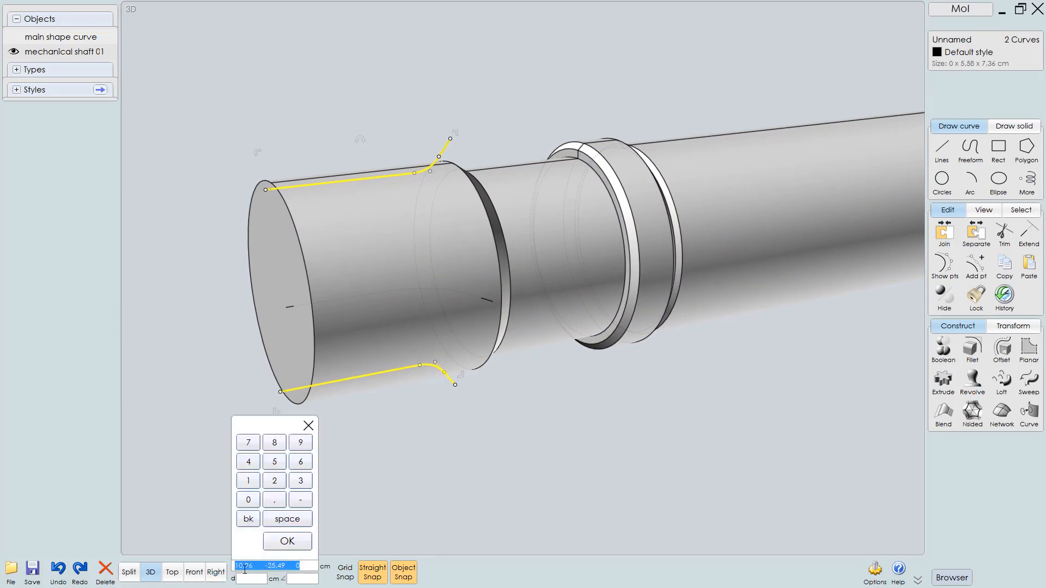
click(569, 433)
middle_drag(693, 450, 668, 440)
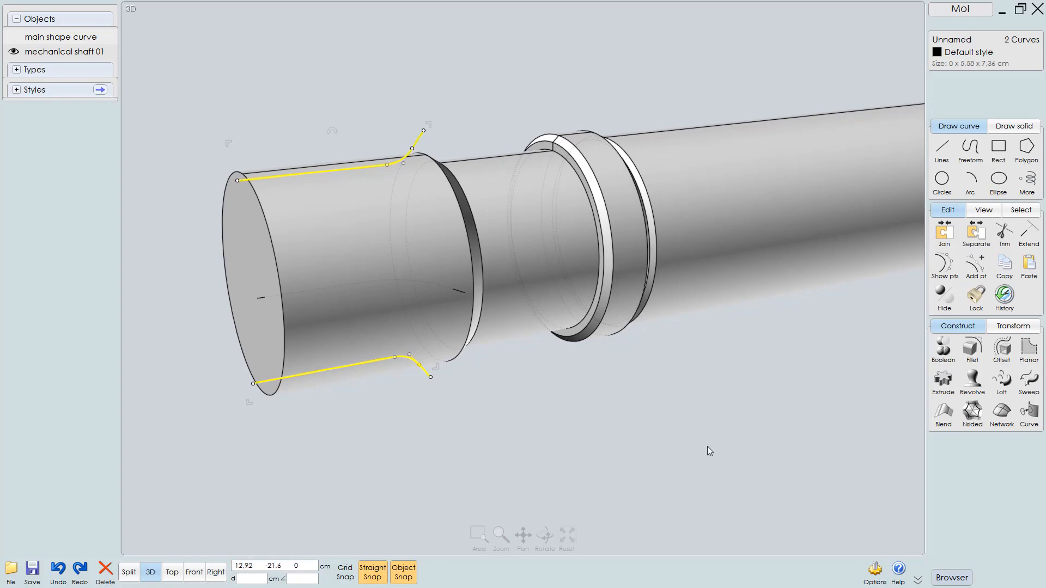
Rebuild both curves in Refit mode with a 0.01 cm tolerance
click(873, 573)
click(345, 163)
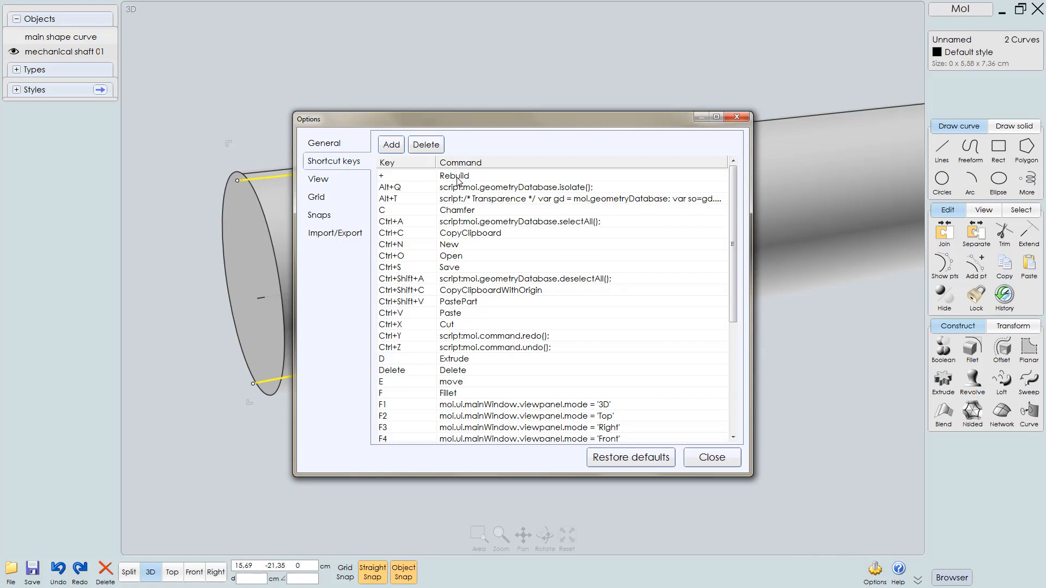
click(740, 118)
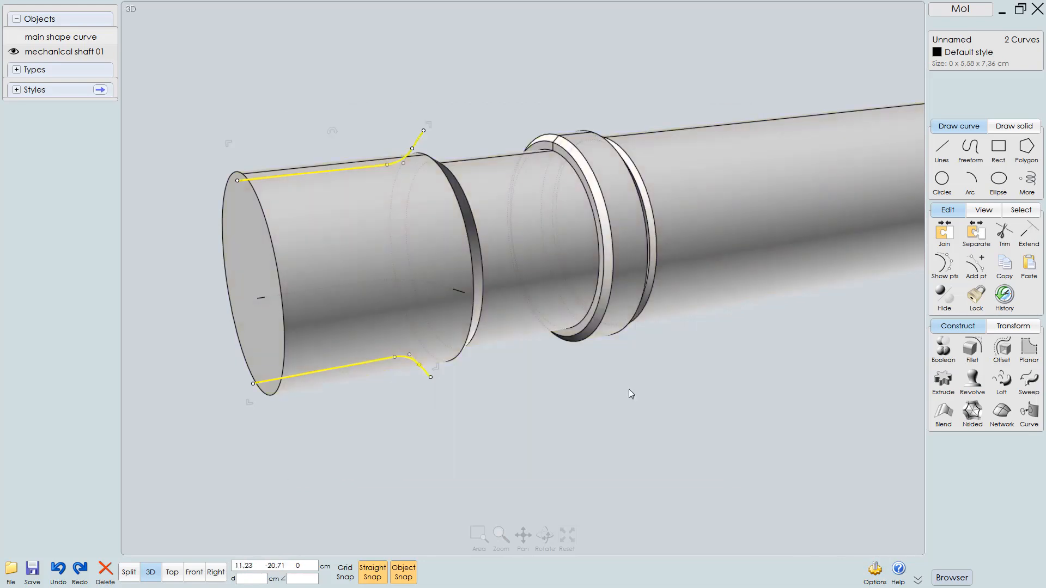
key(alt+q)
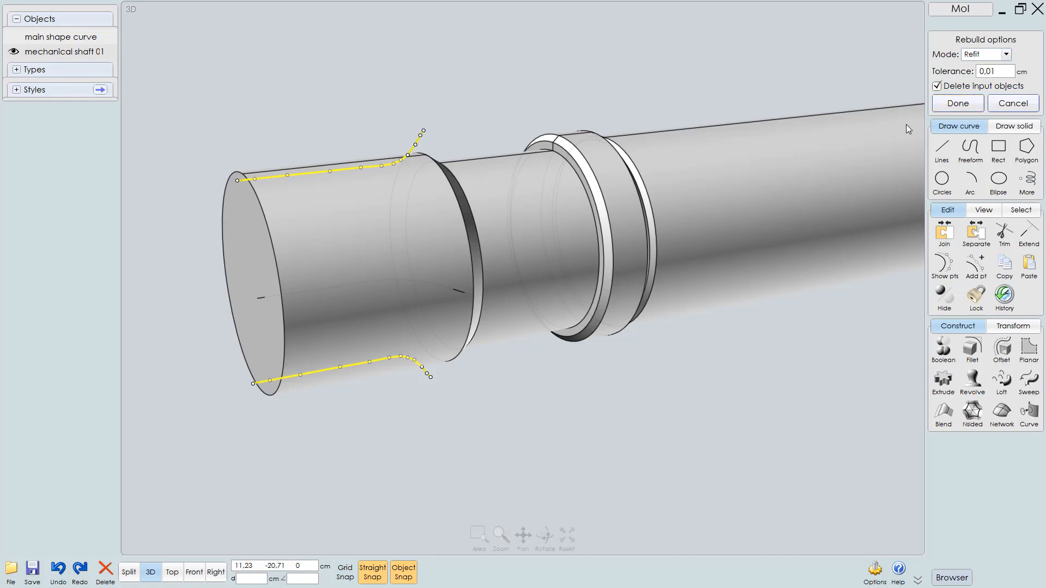
click(954, 104)
Hide the control points and cut the shaft's end section with both rebuilt curves using a Boolean
scroll(444, 382, up, 2)
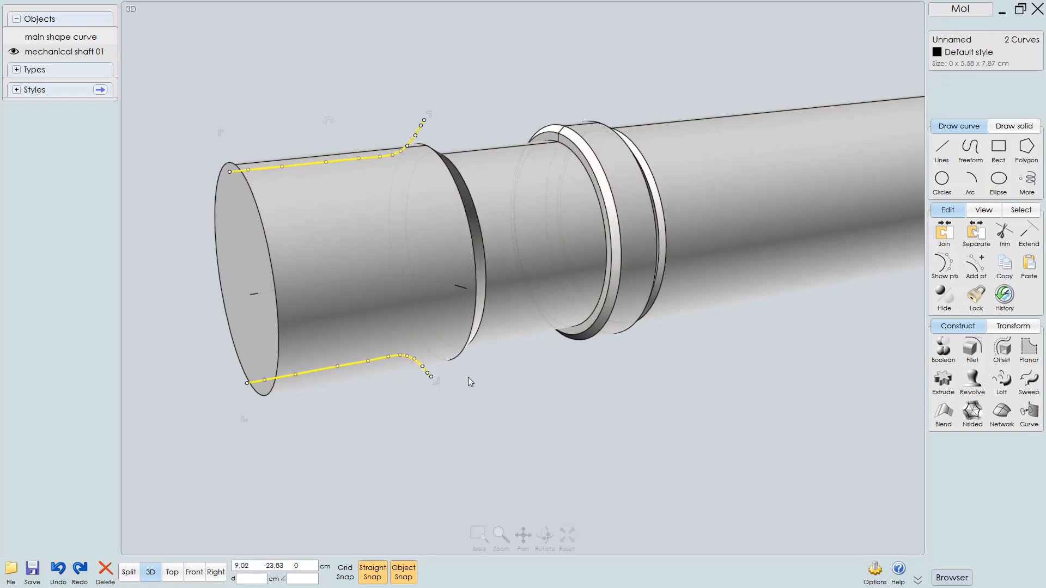
click(550, 392)
click(442, 228)
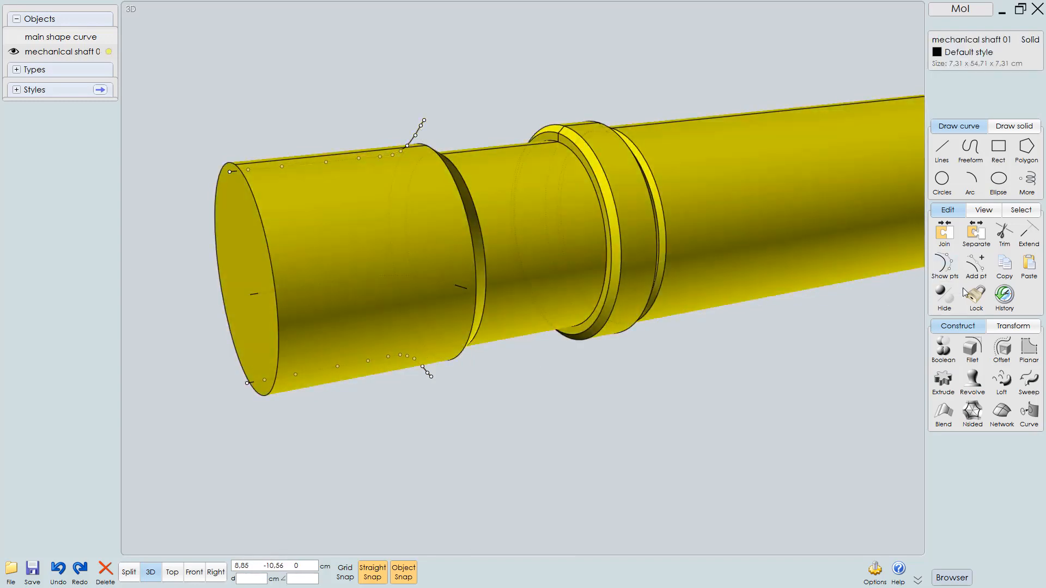
click(945, 266)
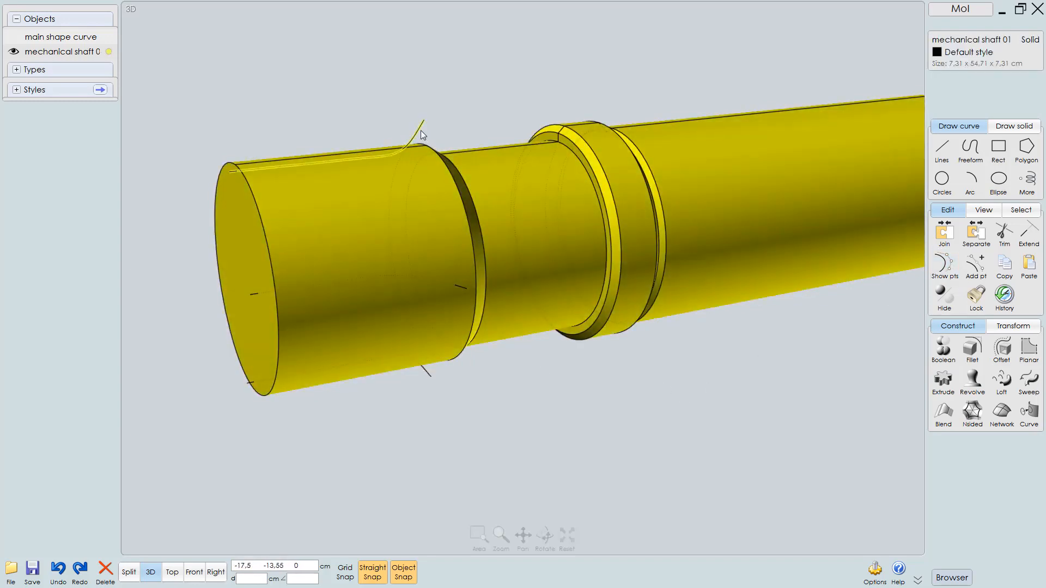
click(423, 135)
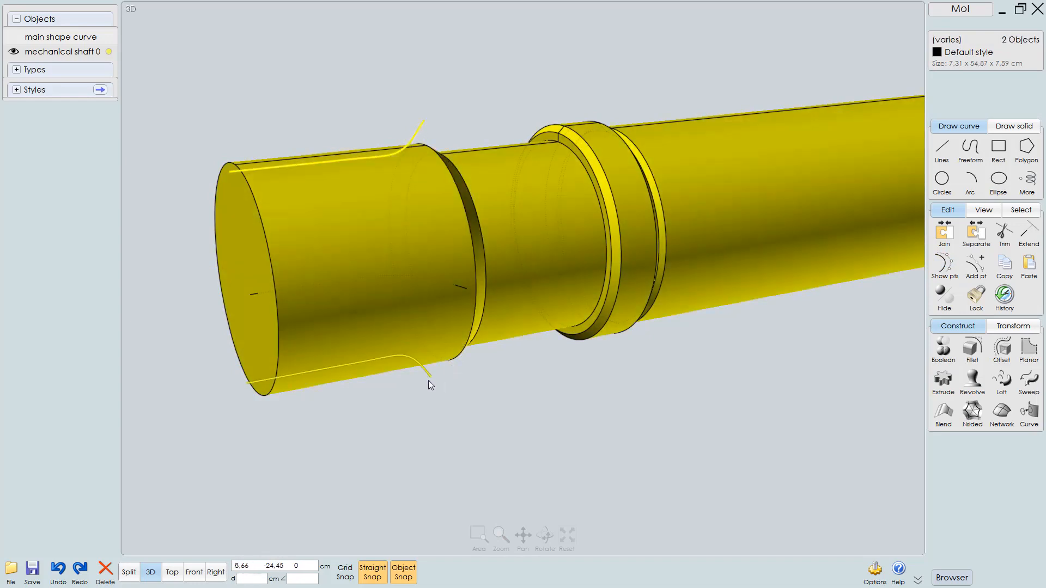
click(428, 384)
right_click(578, 439)
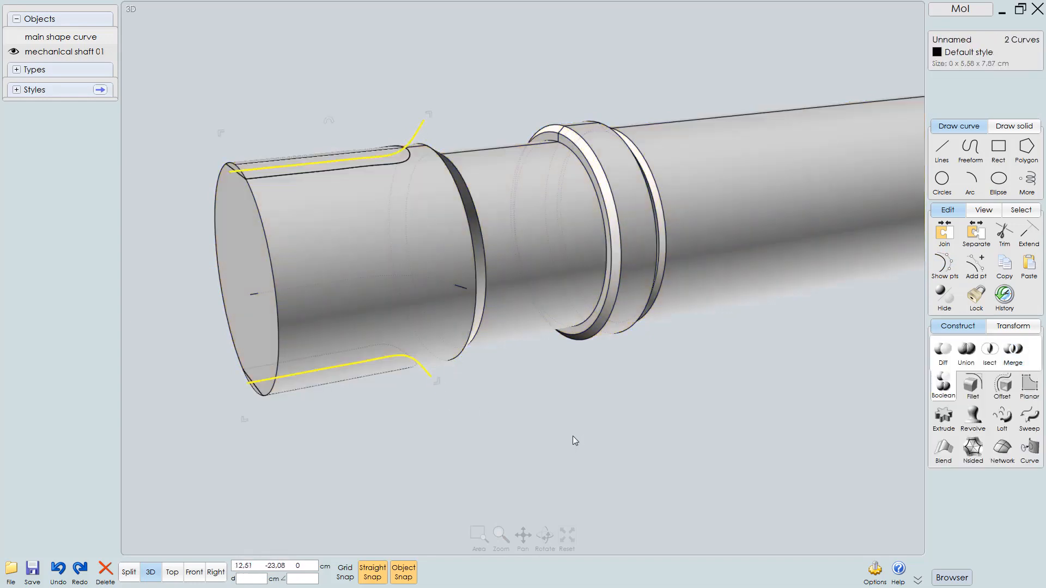
click(335, 377)
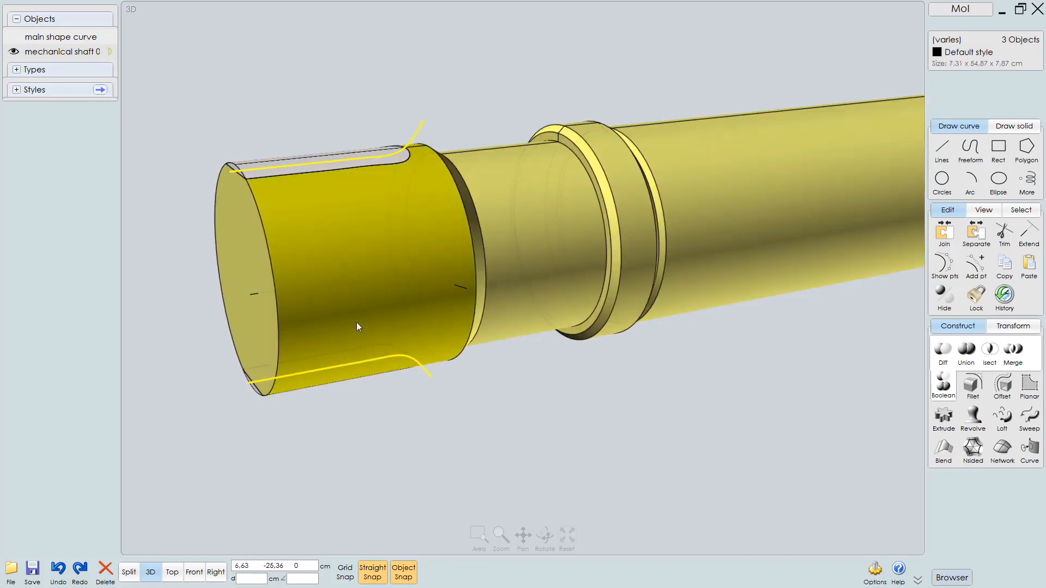
right_drag(338, 155, 374, 198)
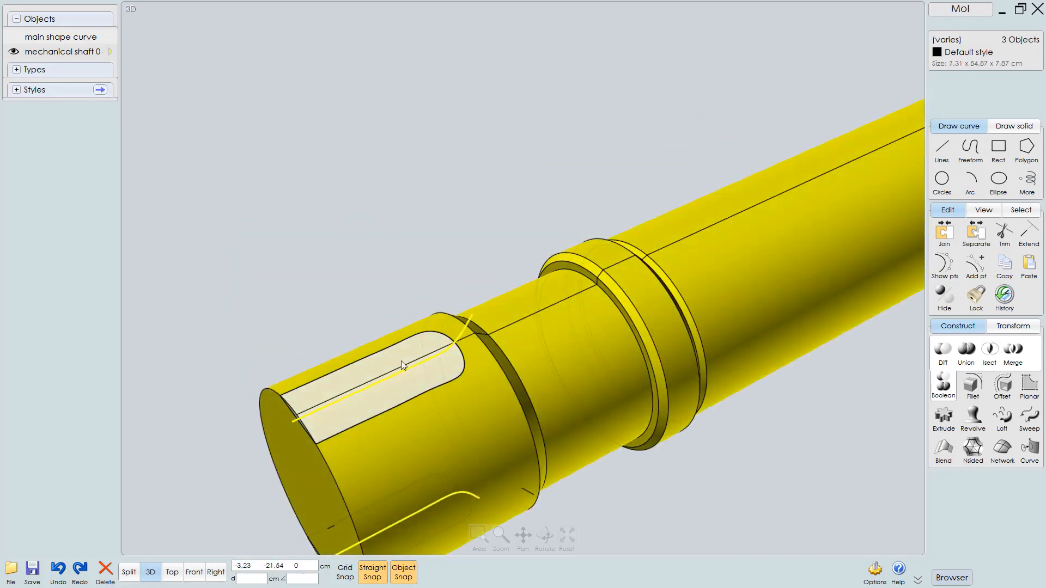
click(413, 348)
key(Delete)
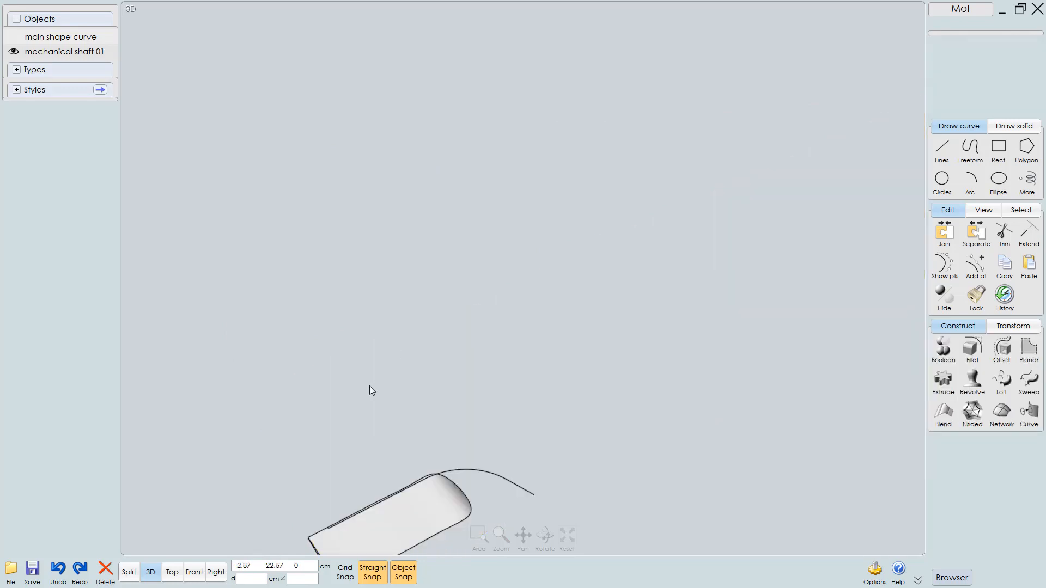
key(ctrl+z)
Delete the top curve together with the slot piece it cut from the shaft end
right_drag(465, 443, 519, 99)
key(Escape)
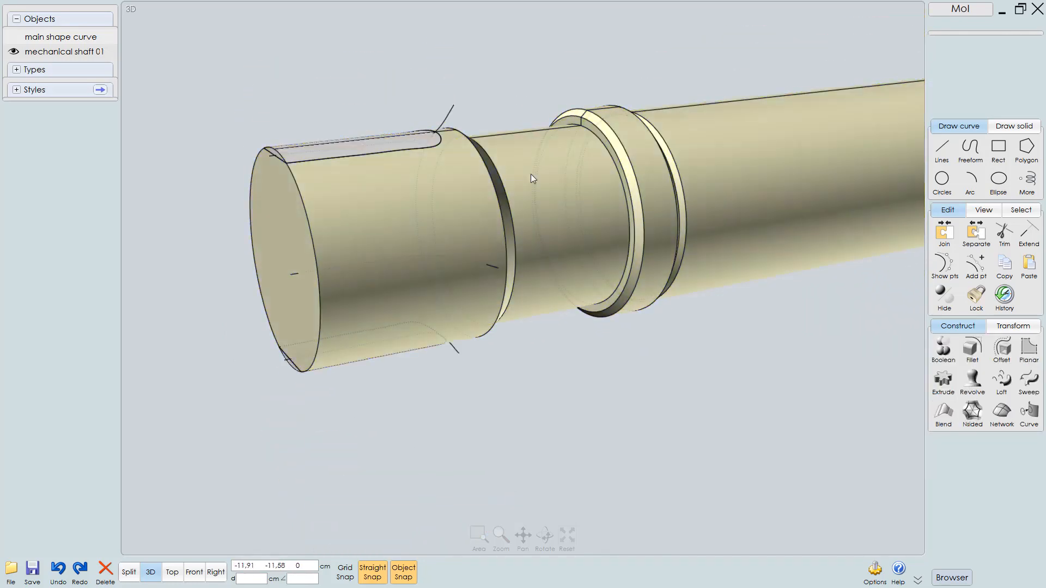
click(396, 143)
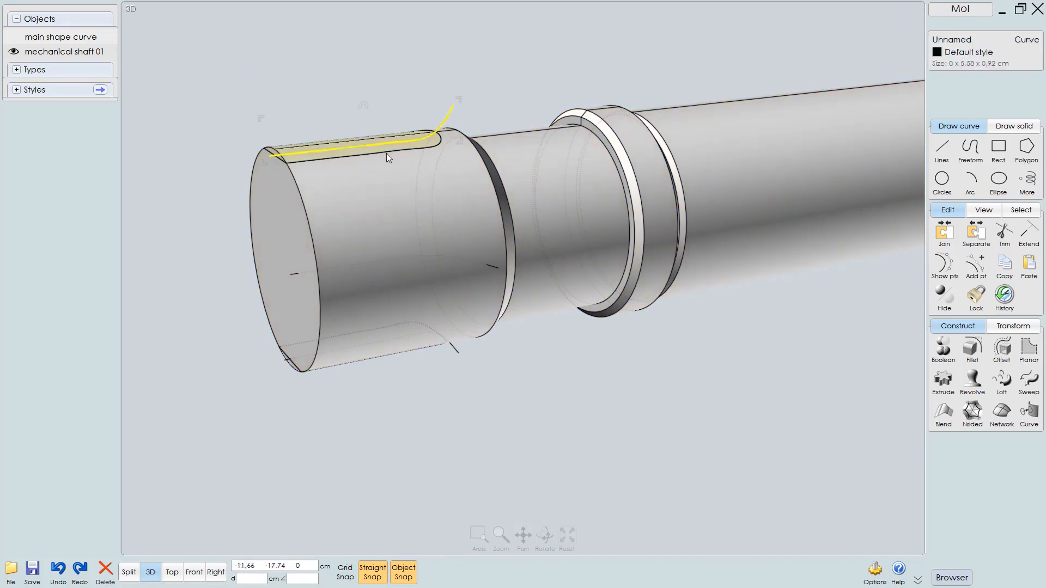
right_drag(387, 153, 392, 228)
click(345, 233)
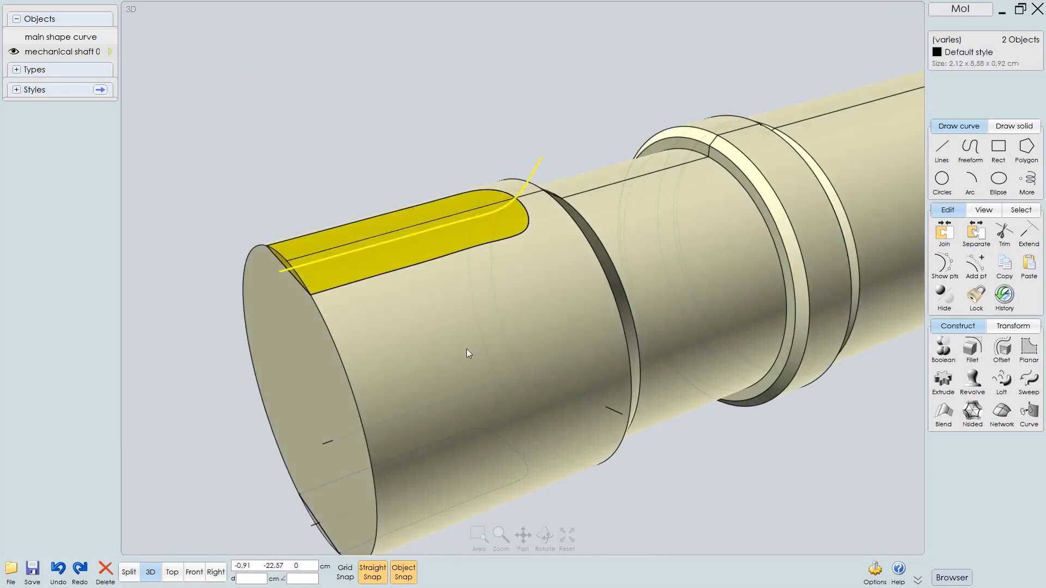
scroll(461, 295, up, 3)
key(Escape)
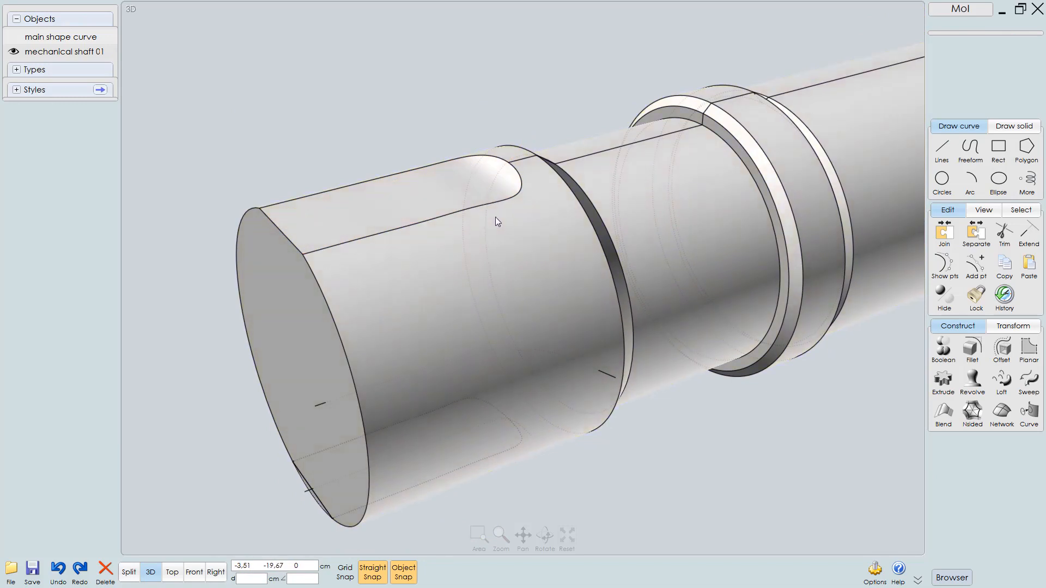
Inspect the cut slot on the shaft end from several angles, including the Right view
right_drag(495, 217, 505, 325)
scroll(498, 346, down, 2)
middle_drag(518, 346, 532, 339)
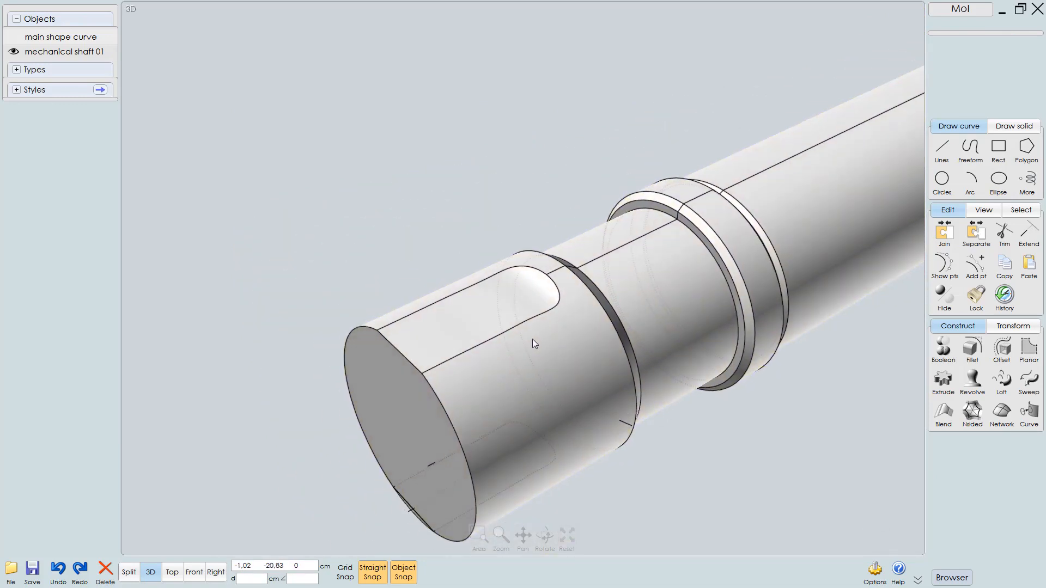
right_drag(532, 339, 489, 289)
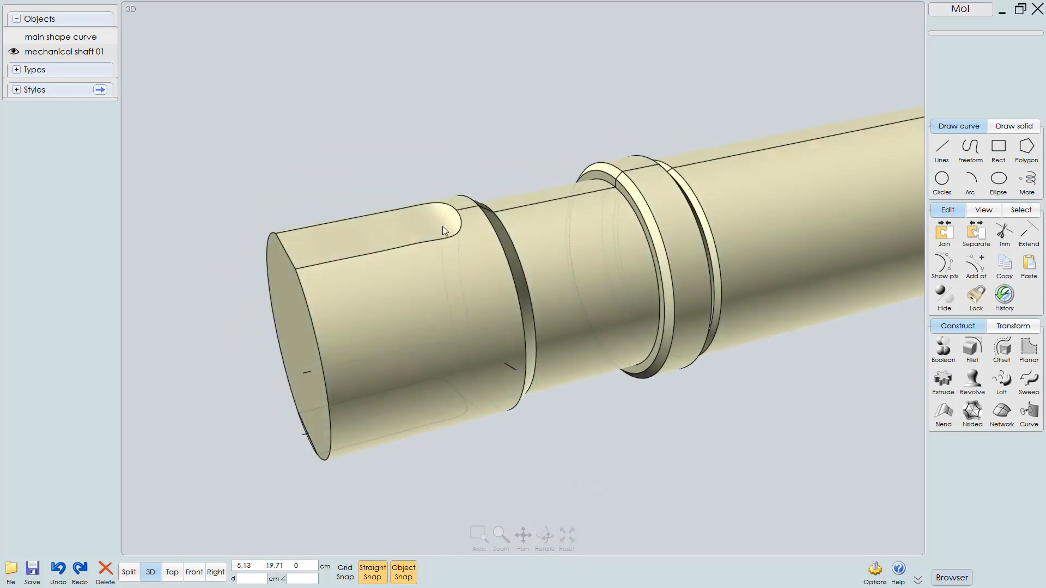
scroll(547, 204, up, 3)
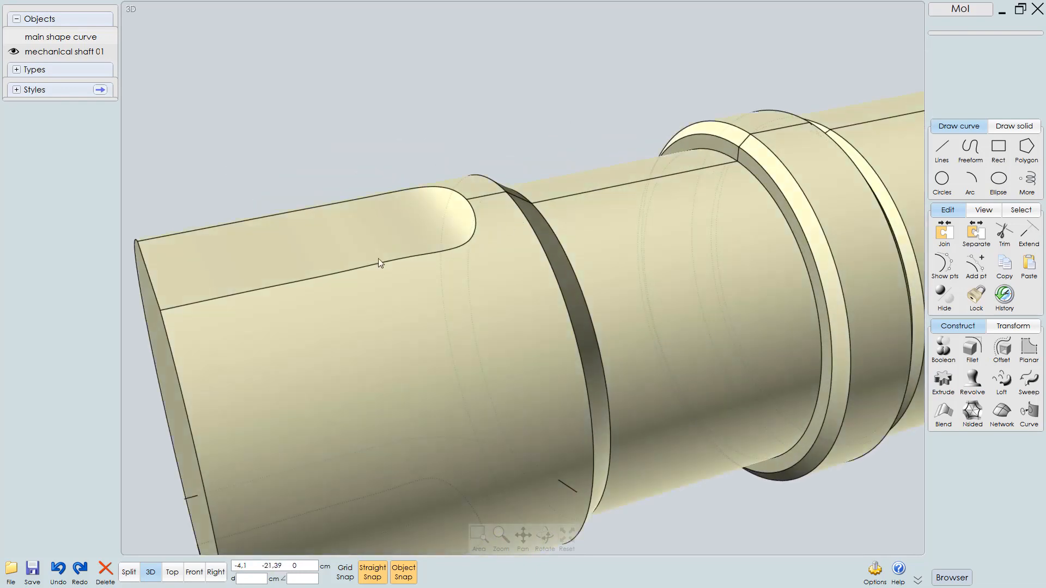
right_drag(460, 240, 475, 206)
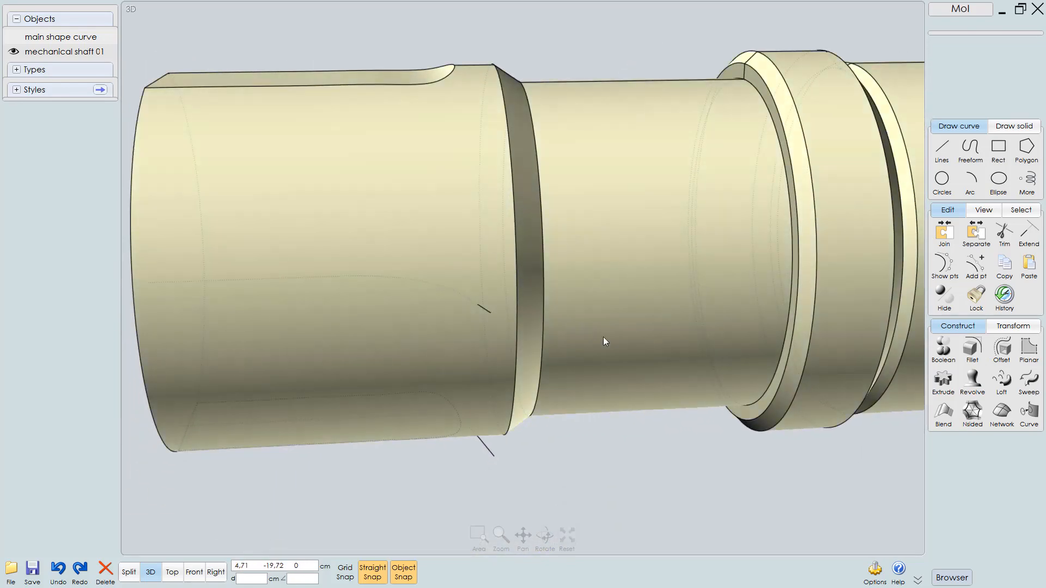
key(F8)
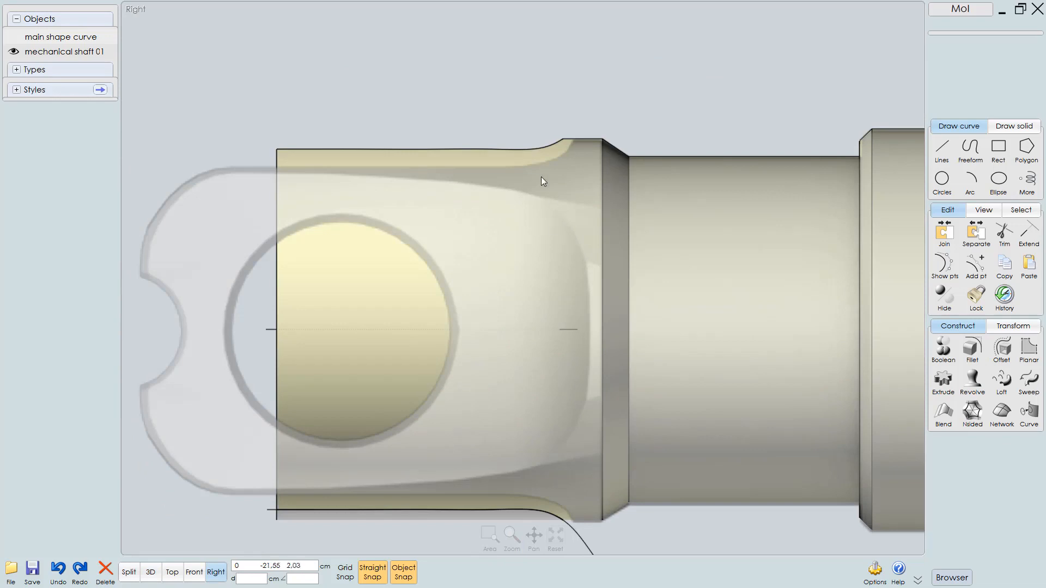
scroll(640, 113, up, 4)
scroll(668, 110, down, 3)
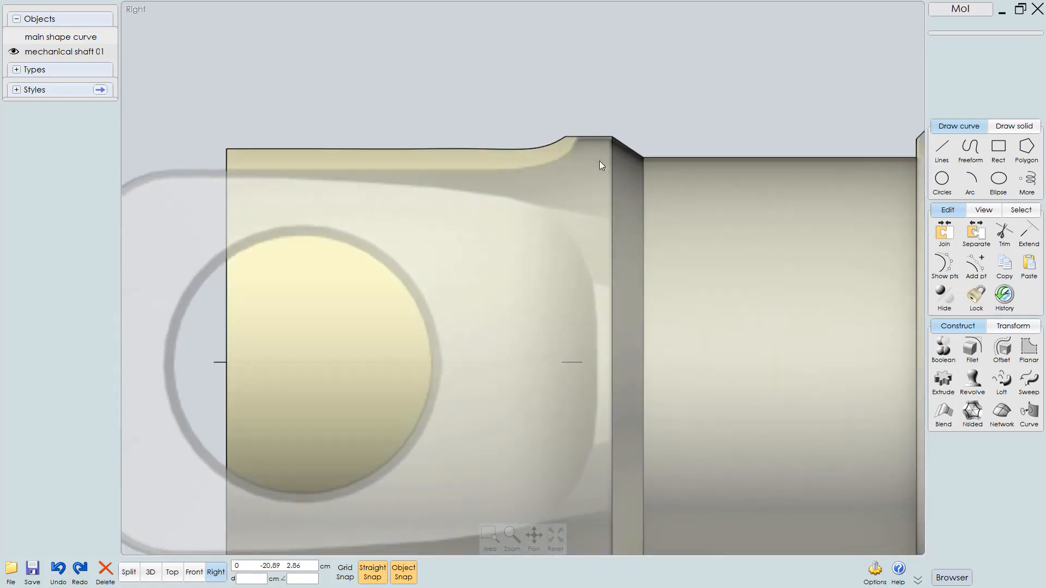
key(F5)
right_drag(468, 144, 495, 167)
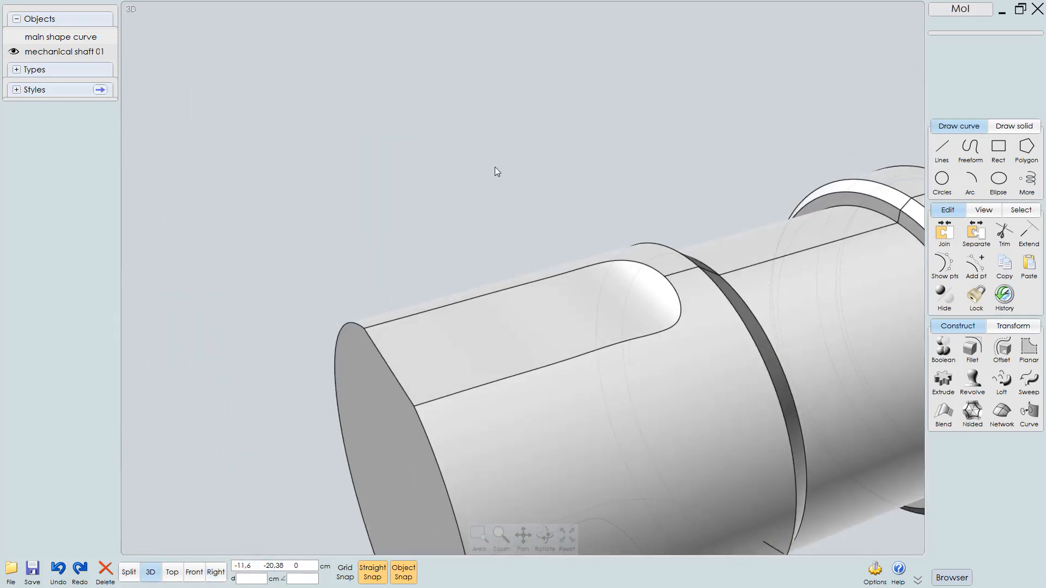
scroll(584, 303, up, 4)
scroll(567, 251, up, 5)
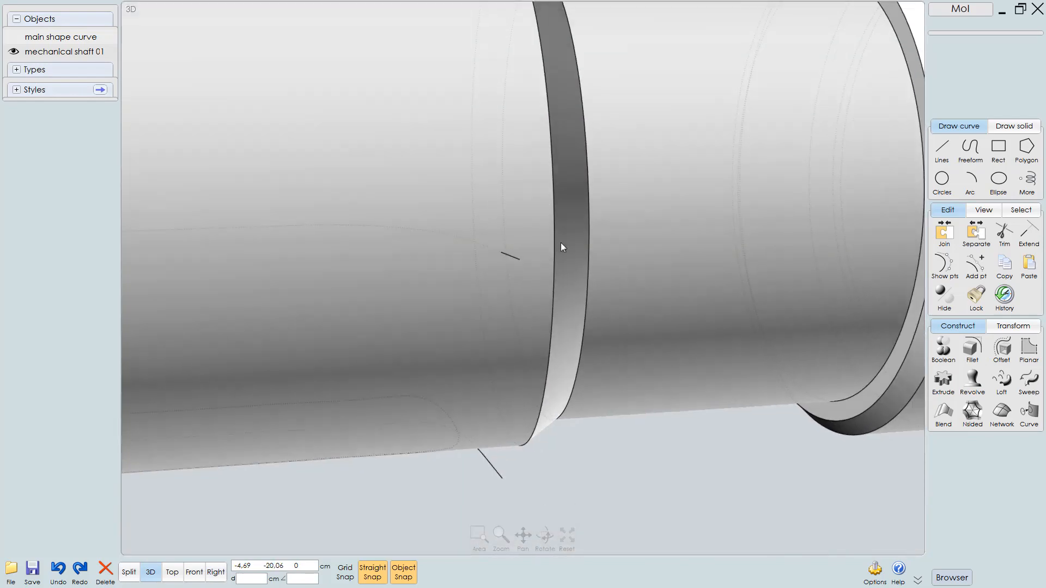
scroll(563, 247, down, 8)
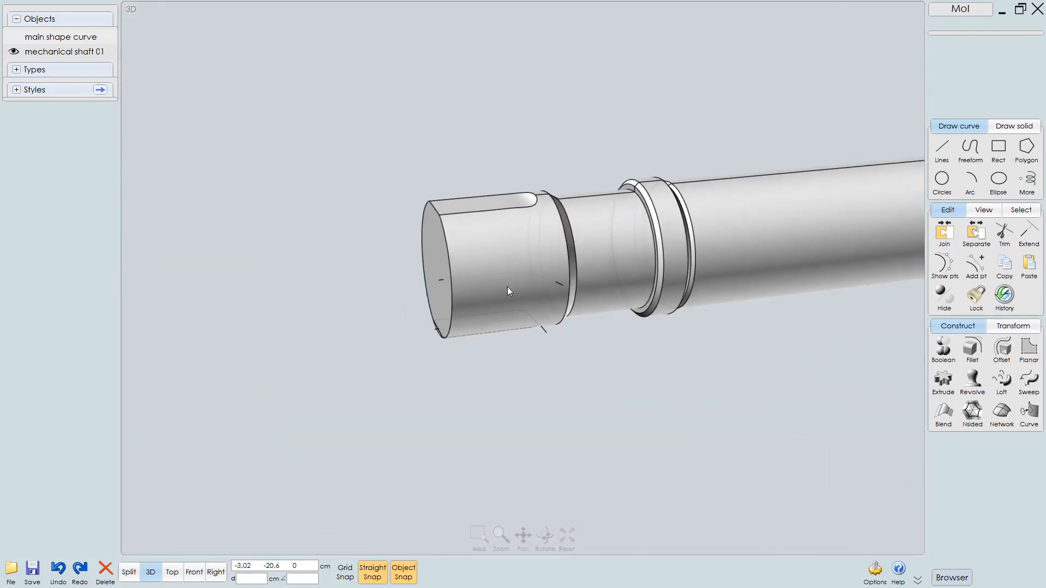
Delete the bottom curve together with the lower slot piece it cut from the shaft
right_drag(508, 286, 463, 244)
click(541, 276)
scroll(463, 244, up, 4)
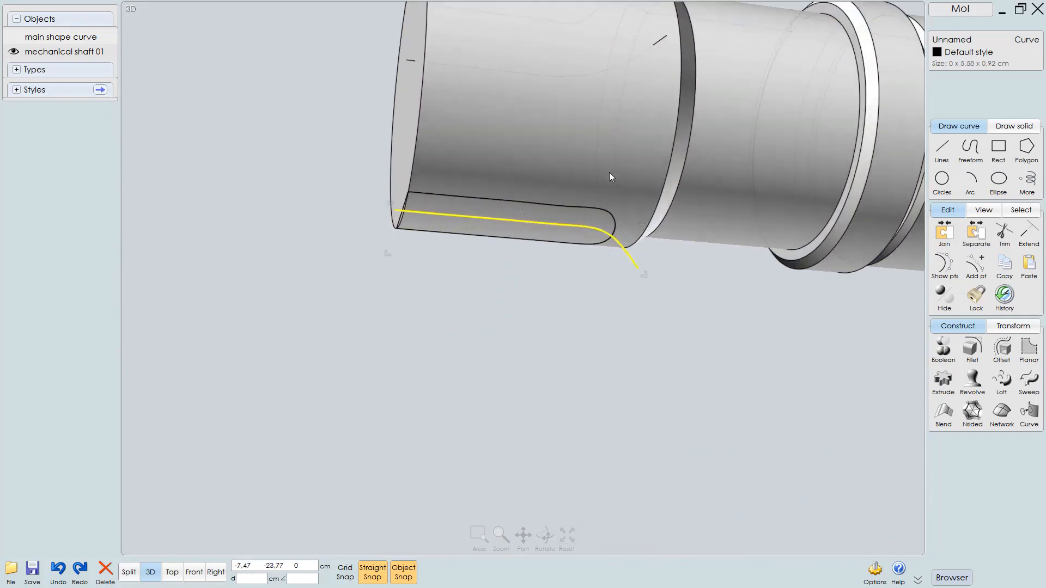
click(453, 203)
click(561, 272)
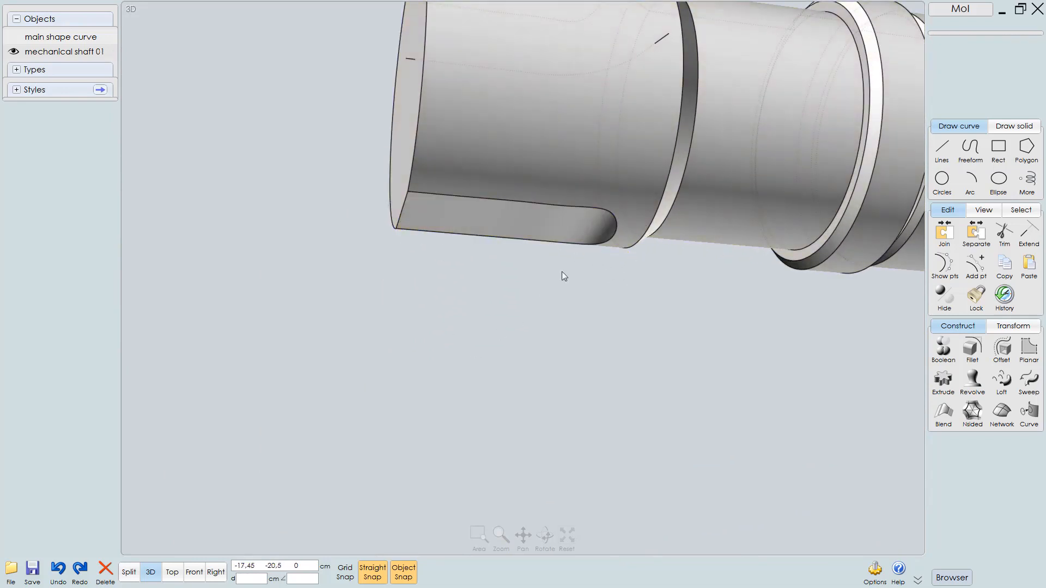
scroll(536, 288, down, 5)
right_drag(538, 248, 577, 332)
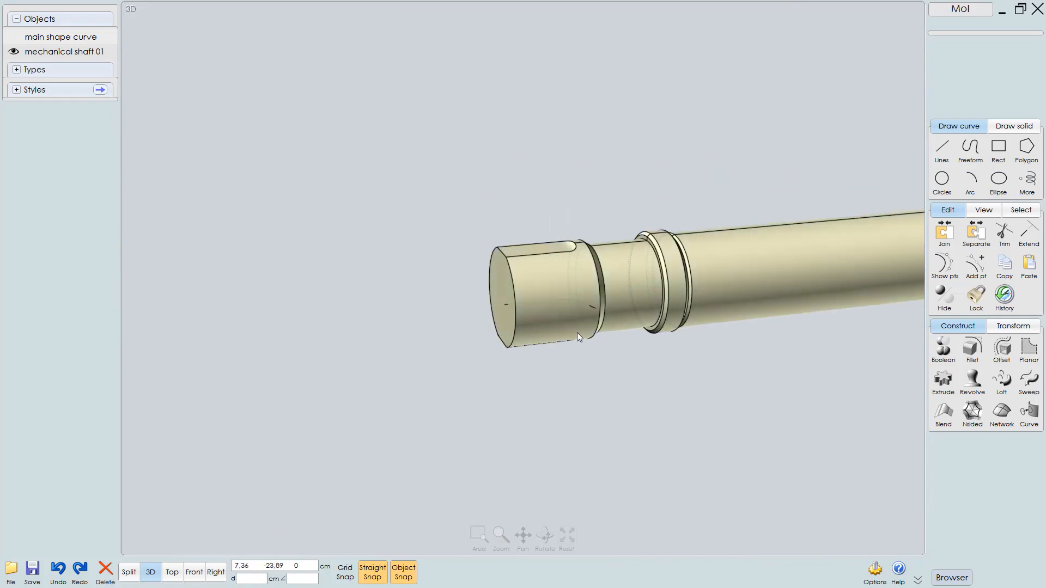
scroll(587, 330, up, 5)
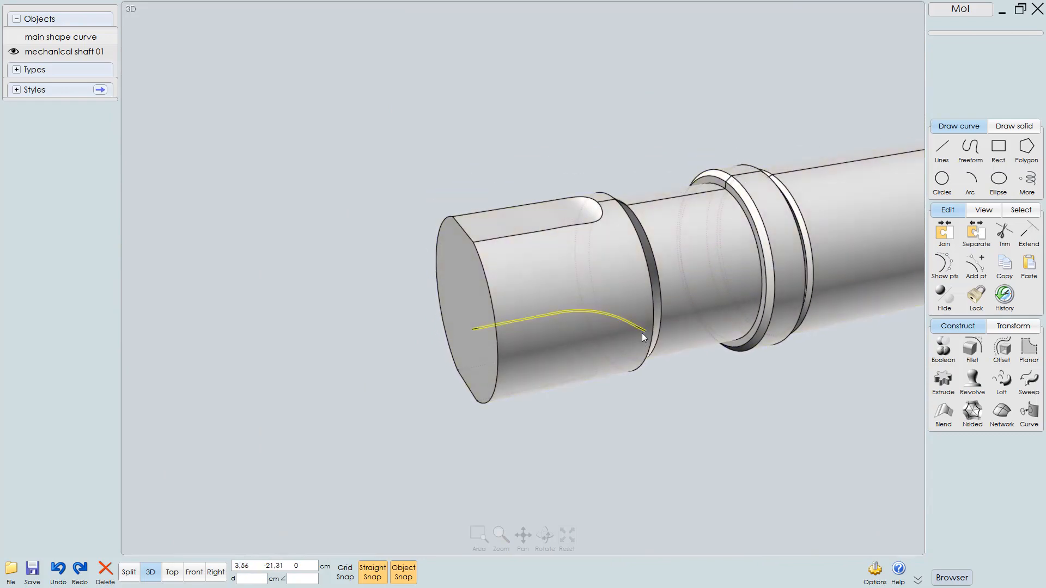
Rebuild the remaining slot curve in the Top view using Refit mode with a 0.01 cm tolerance
click(642, 330)
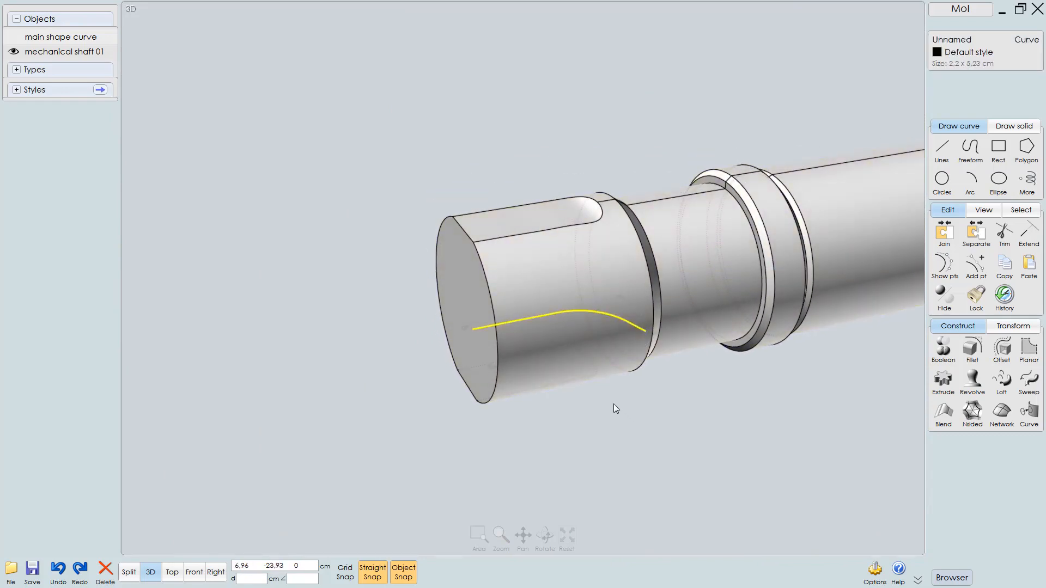
key(F6)
right_drag(682, 420, 663, 446)
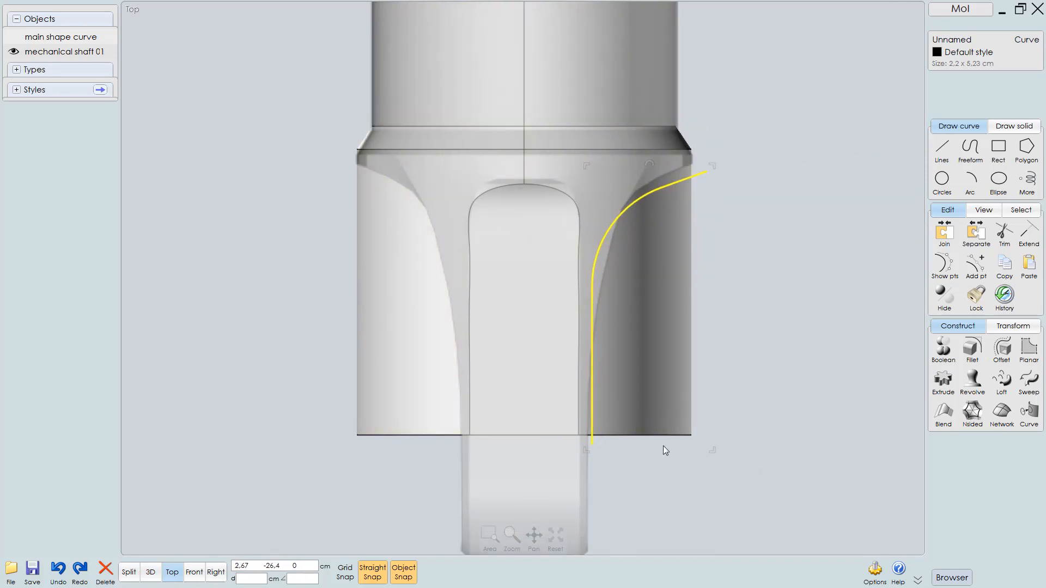
click(761, 342)
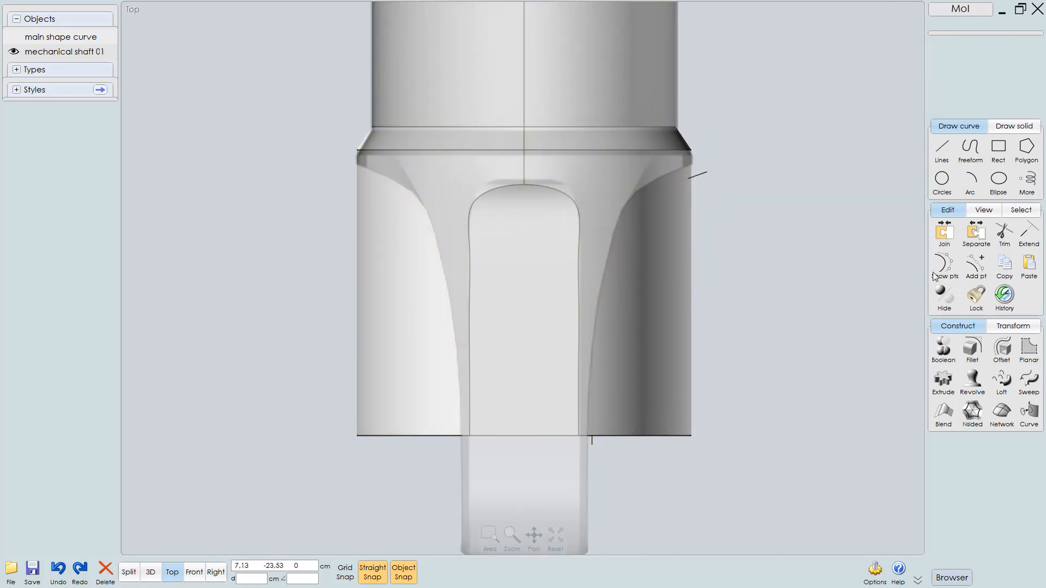
click(707, 172)
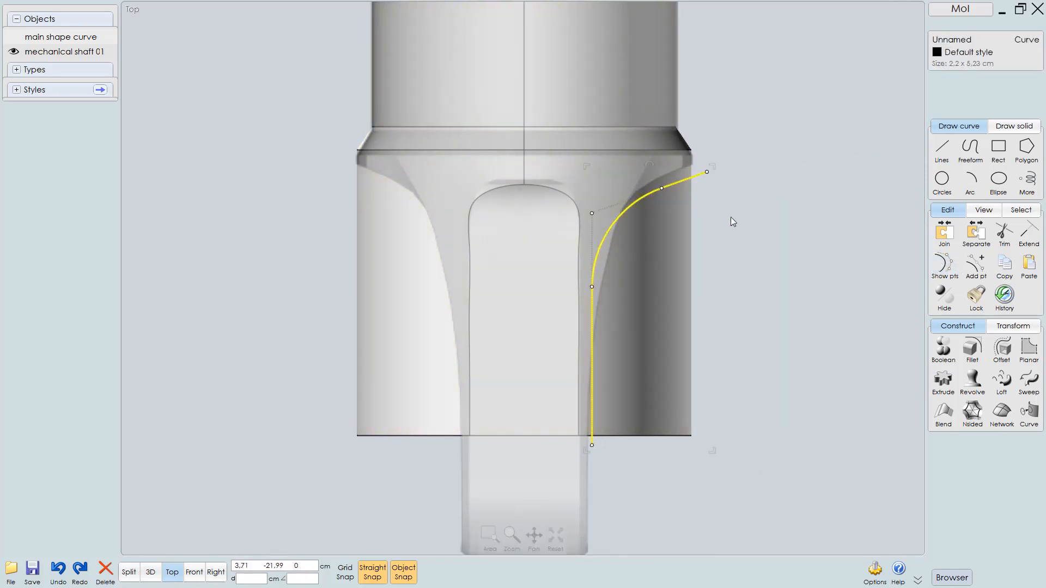
scroll(731, 231, up, 2)
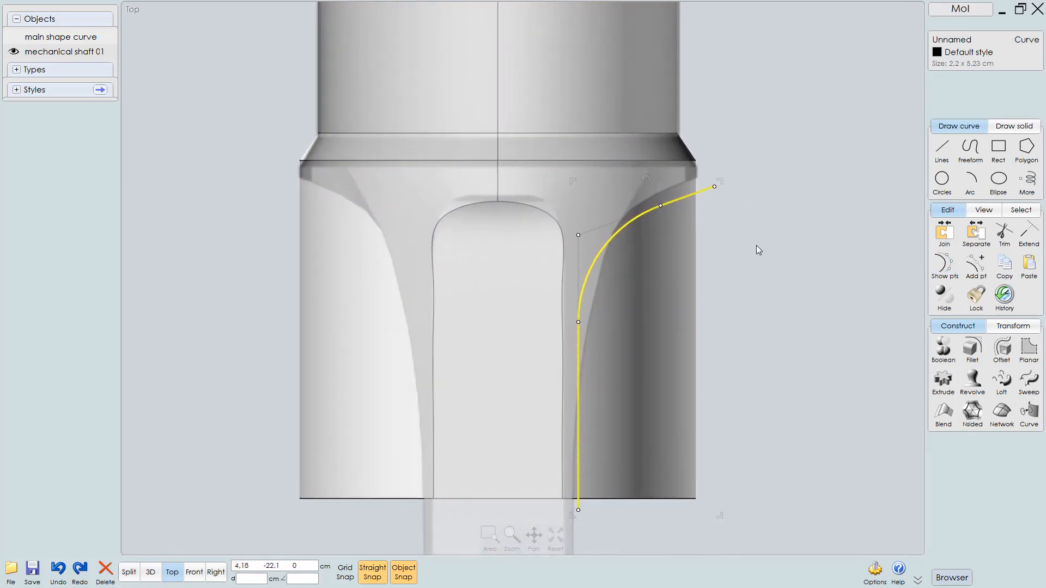
key(r)
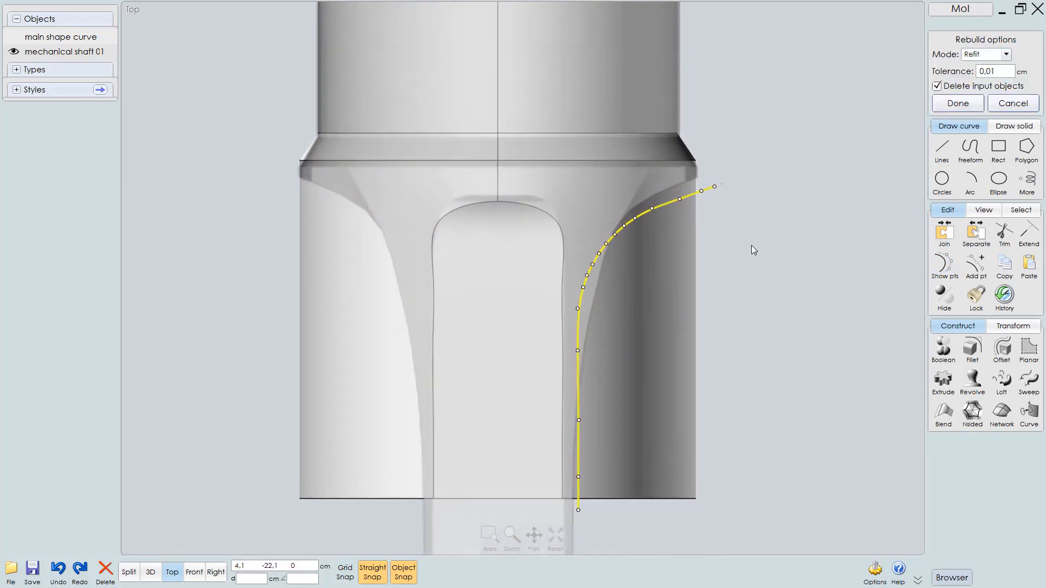
key(Return)
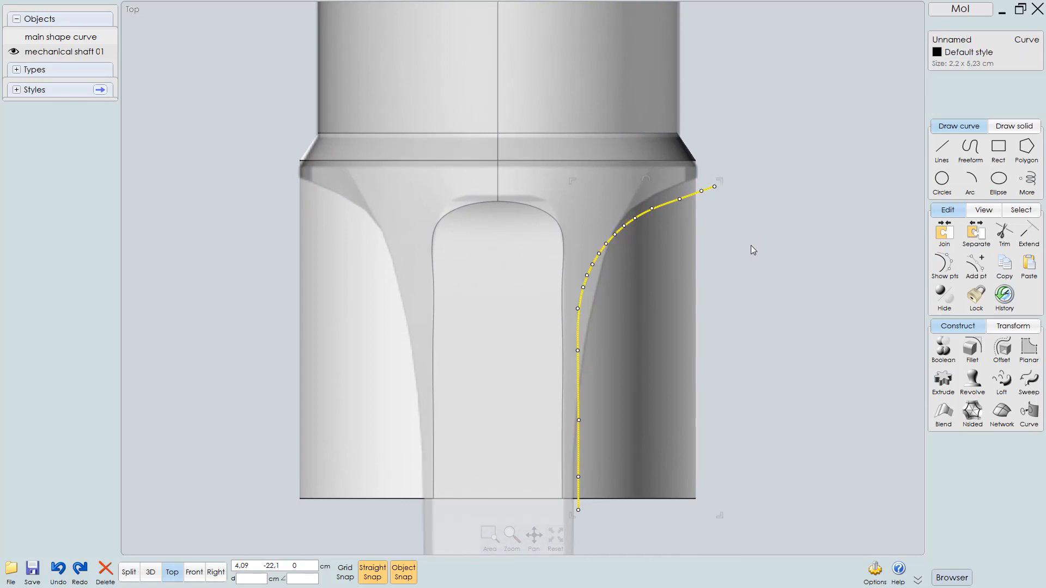
Mirror the rebuilt curve across the shaft's centre line onto the opposite side of the end section
click(944, 265)
click(732, 342)
middle_drag(732, 340, 756, 293)
click(742, 164)
scroll(754, 313, down, 2)
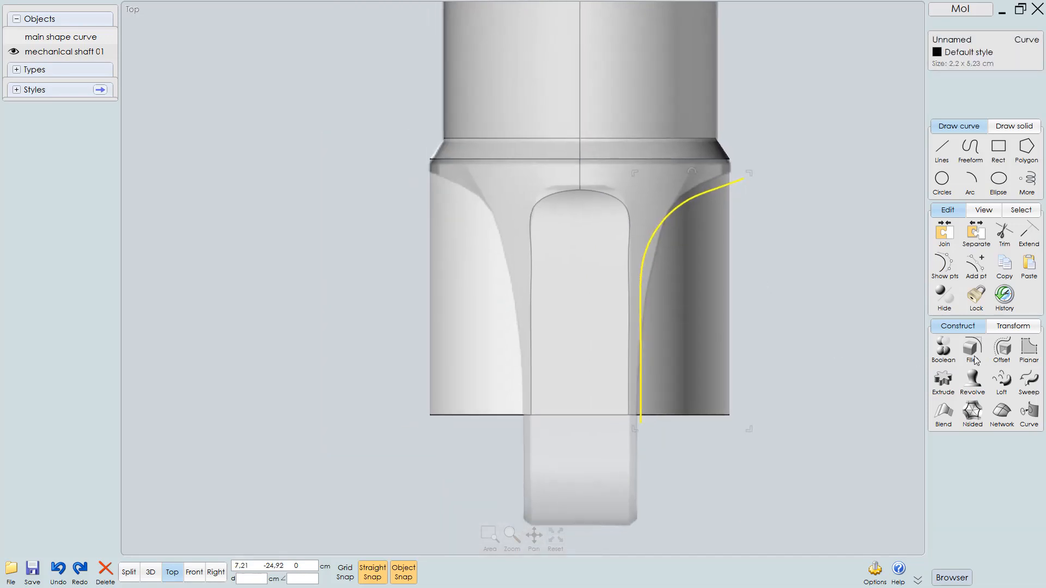
click(1014, 329)
click(944, 381)
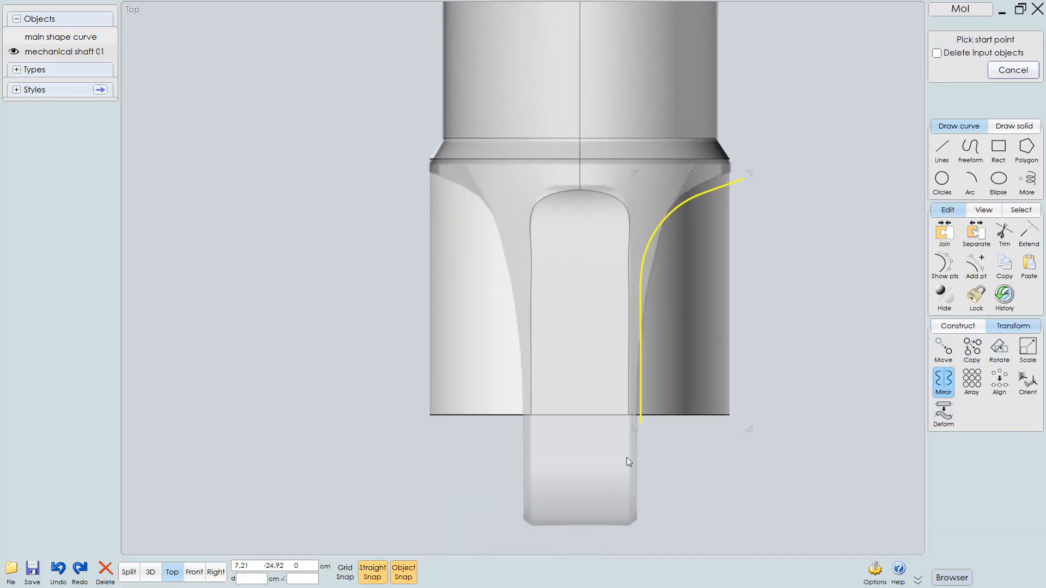
click(579, 416)
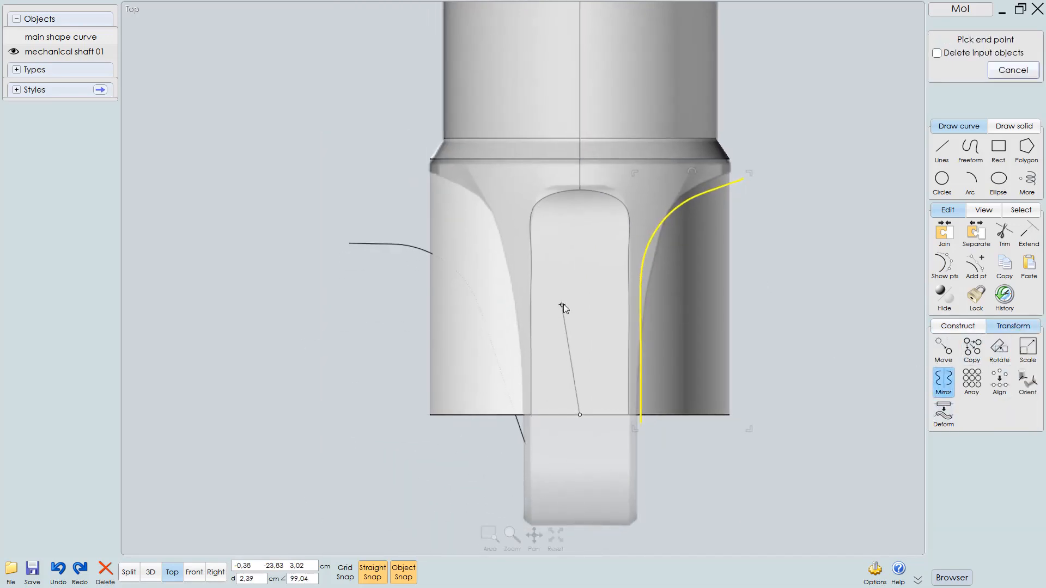
click(580, 298)
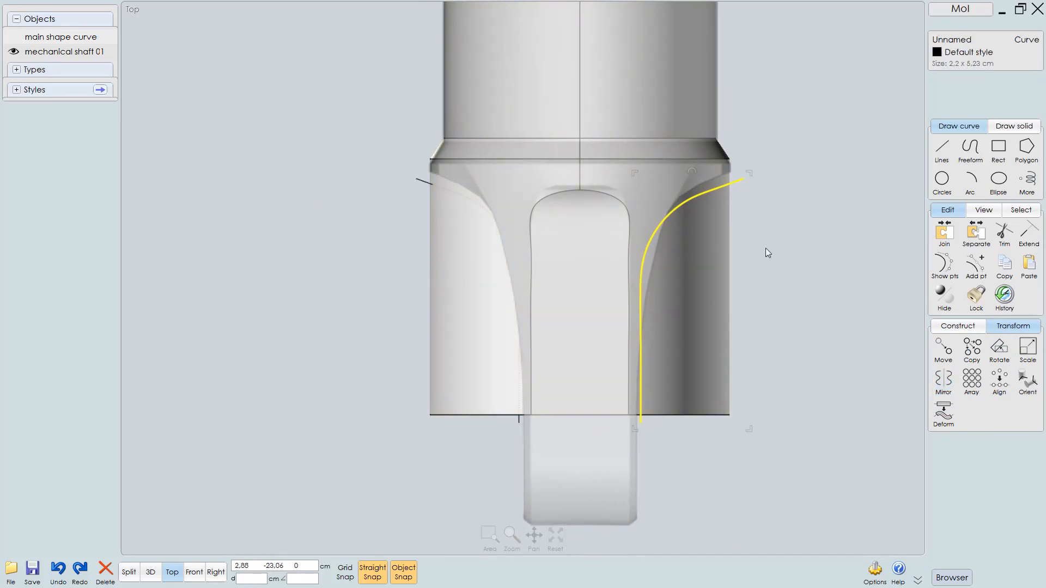
Split the shaft's end section with both side curves
key(Escape)
click(690, 139)
click(738, 182)
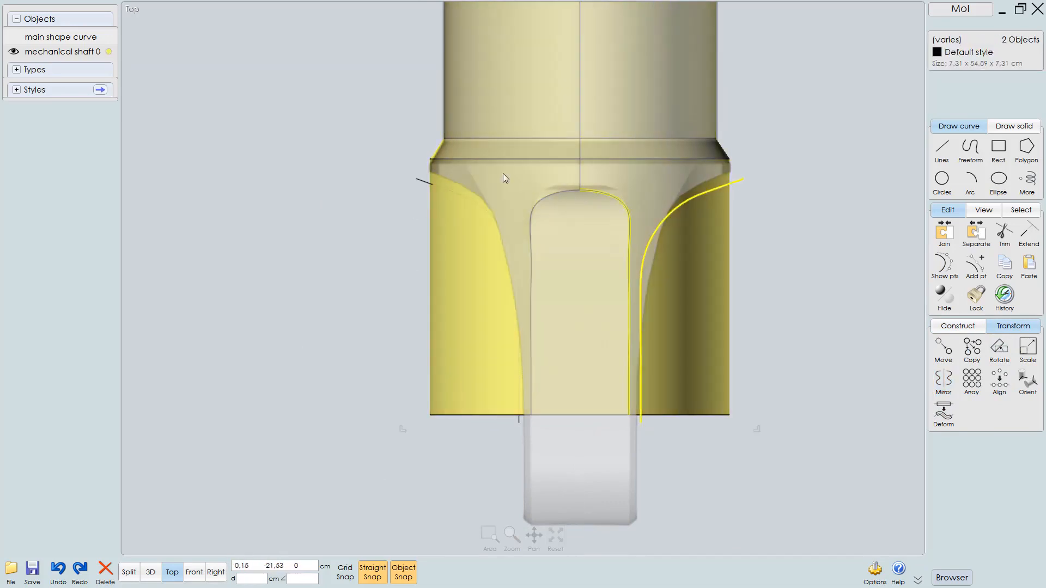
click(416, 182)
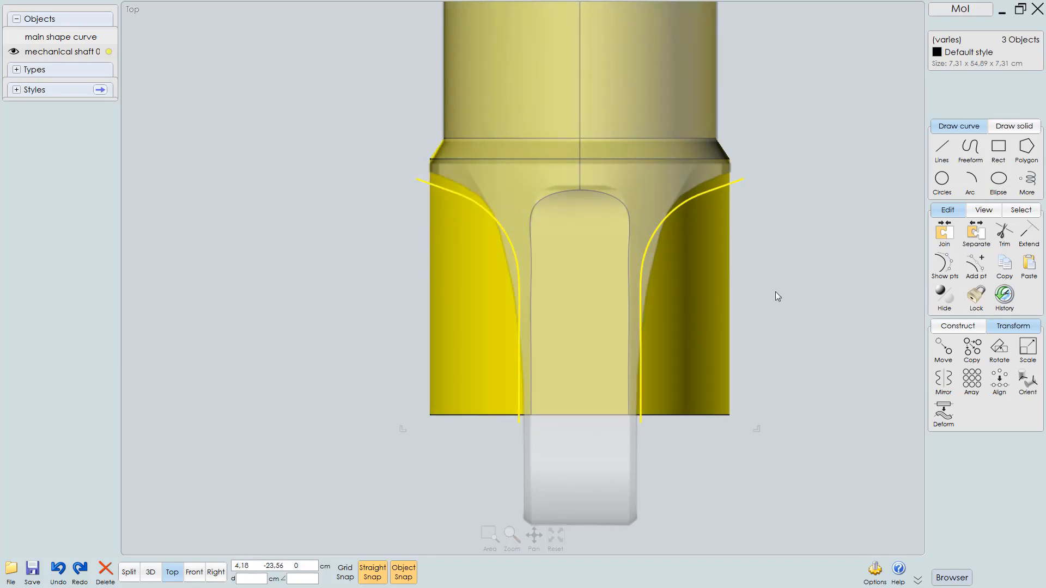
key(m)
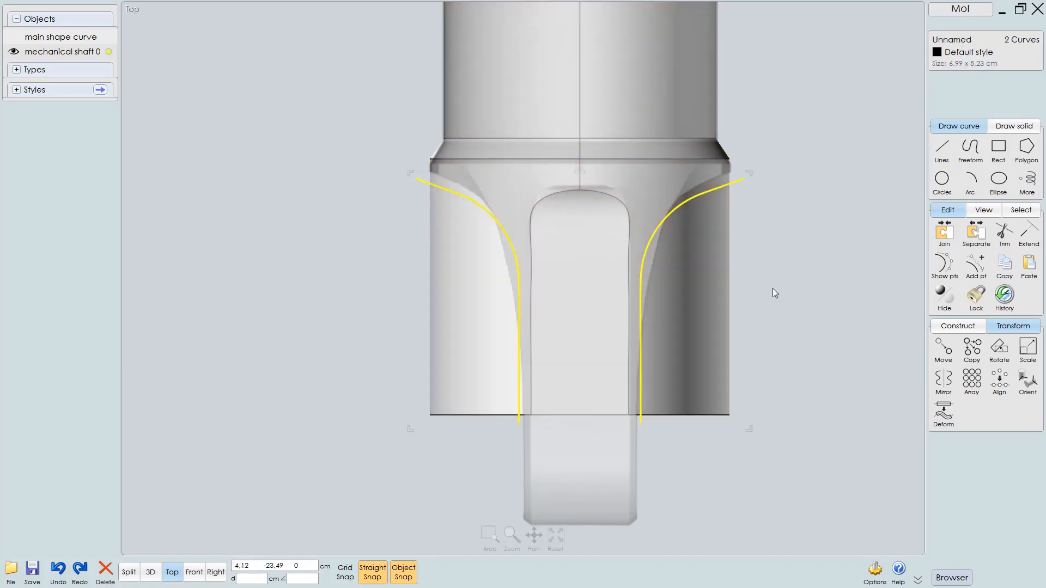
Delete both side curves together with the two side pieces cut from the shaft end
click(703, 300)
click(464, 305)
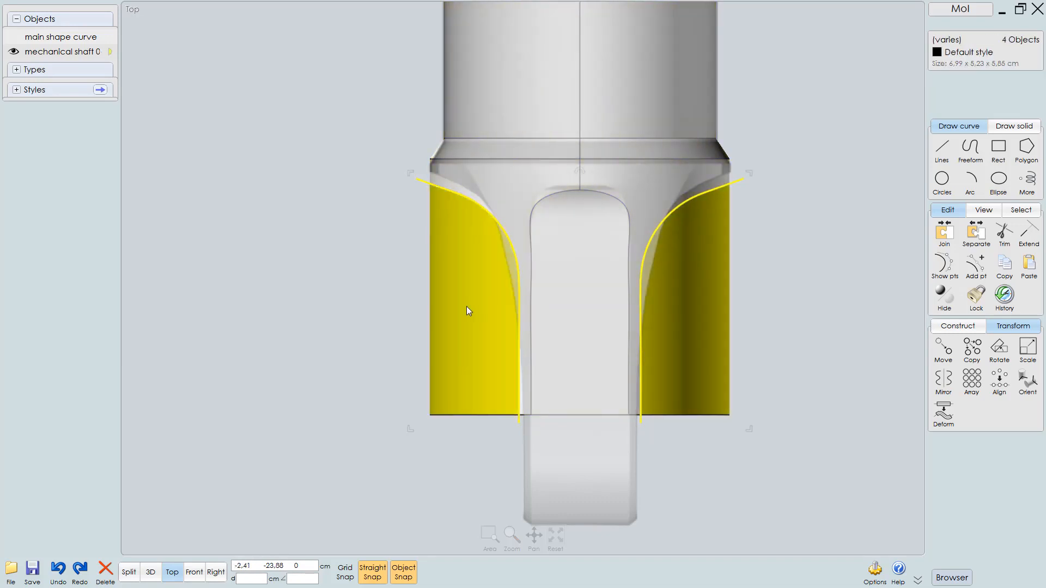
key(Delete)
Inspect the flattened shaft end in the 3D and Right views
key(F5)
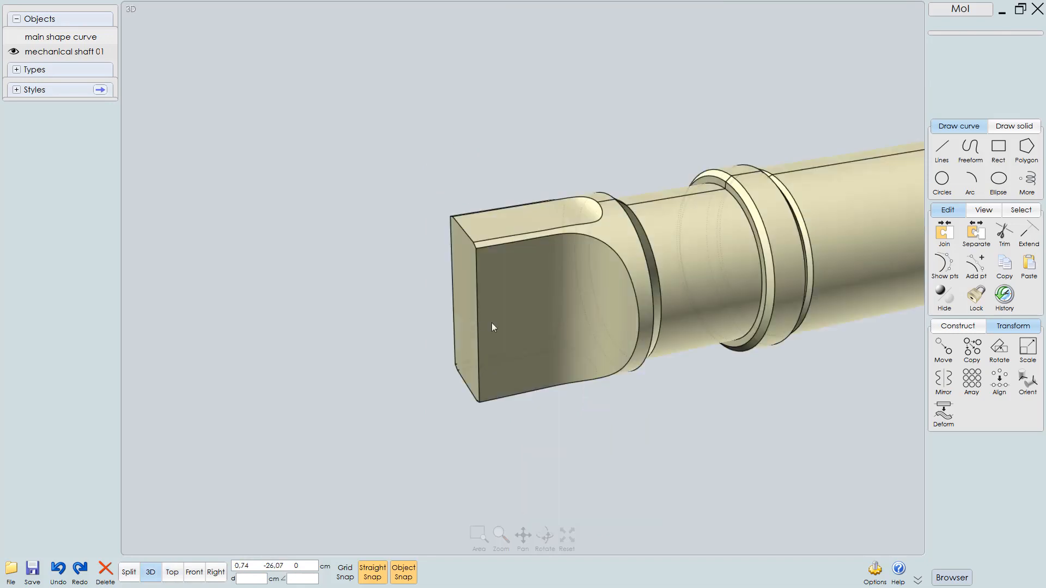
mouse_move(531, 284)
right_down()
mouse_move(584, 306)
mouse_move(599, 350)
mouse_move(589, 309)
mouse_move(639, 314)
mouse_move(616, 326)
mouse_move(641, 361)
mouse_move(649, 424)
mouse_move(542, 412)
mouse_move(606, 305)
mouse_move(577, 301)
mouse_move(651, 281)
mouse_move(538, 309)
mouse_move(586, 313)
mouse_move(567, 342)
mouse_move(551, 335)
mouse_move(597, 332)
right_up()
key(F9)
scroll(550, 324, down, 3)
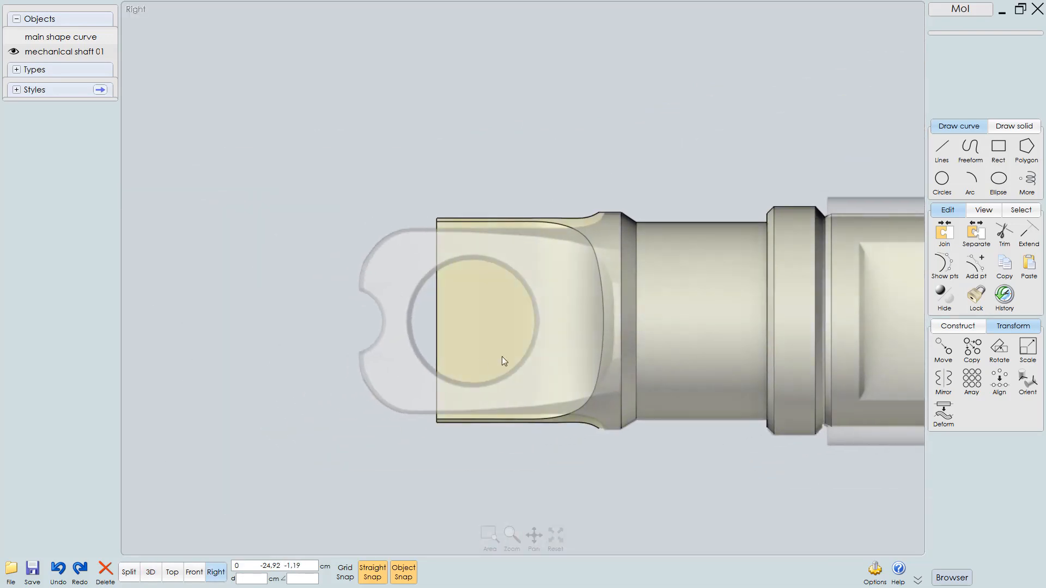
scroll(502, 357, up, 1)
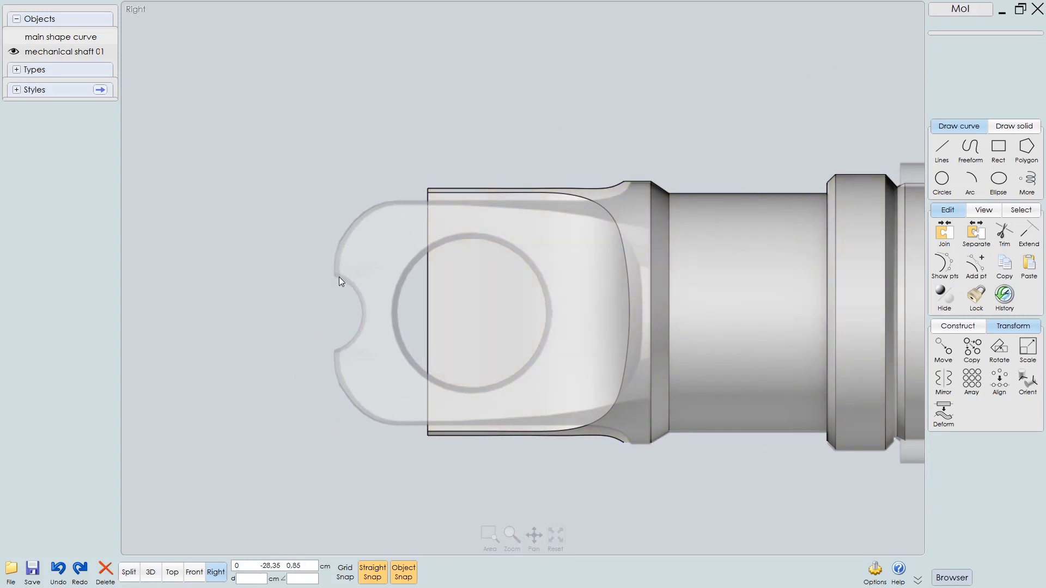
scroll(419, 279, up, 1)
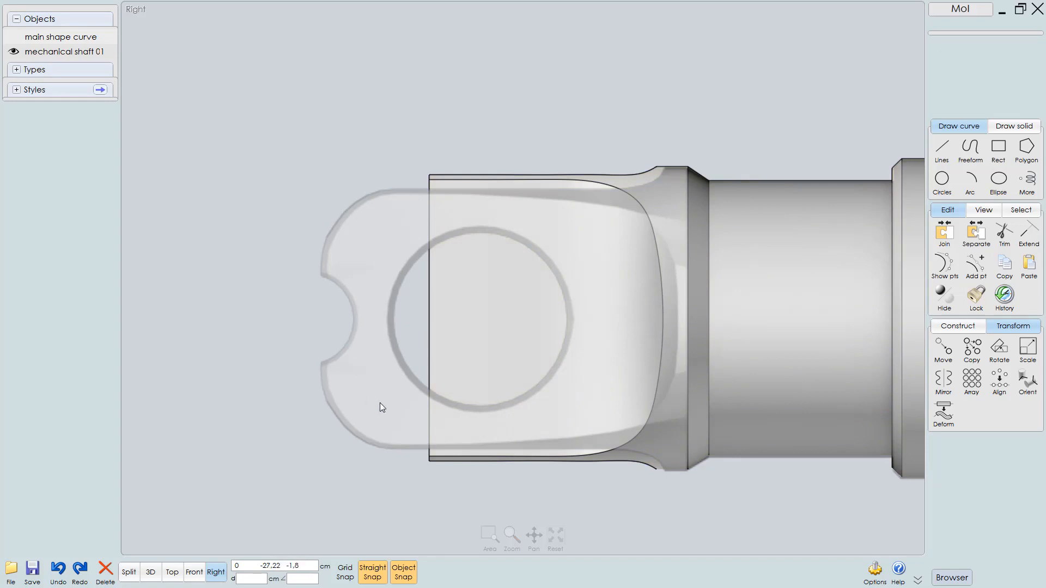
key(F6)
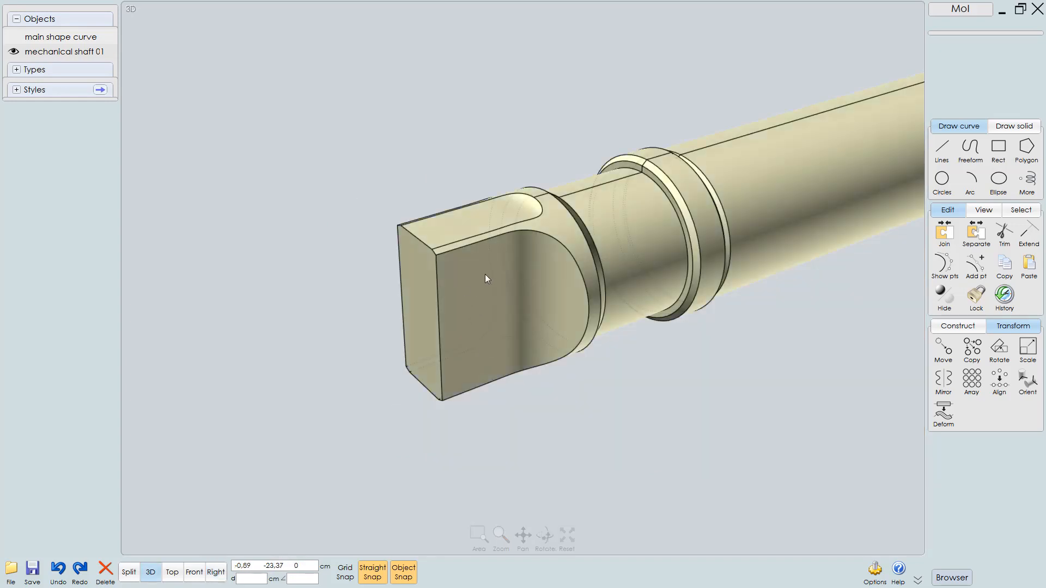
scroll(487, 289, up, 2)
click(470, 312)
right_drag(518, 280, 591, 238)
scroll(538, 289, up, 3)
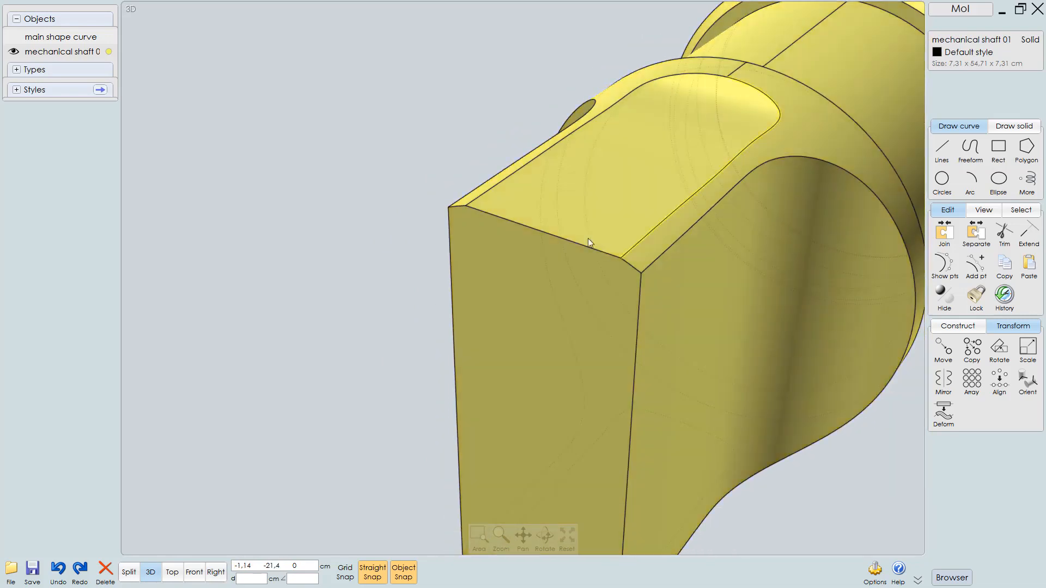
Revolve the three top edges of the flattened end 360 degrees with capped ends about an axis through the end face's centre
click(547, 237)
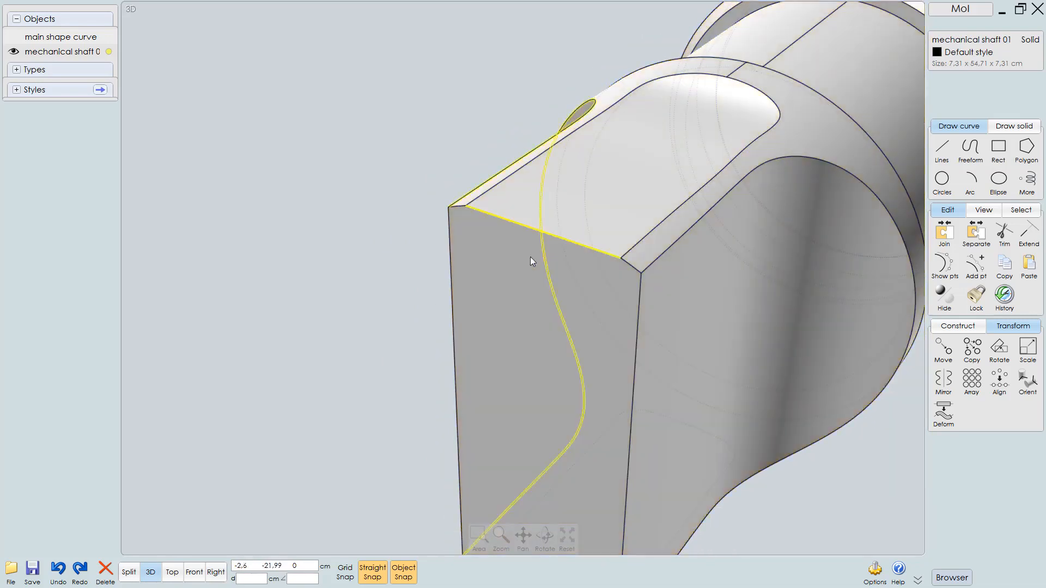
click(627, 263)
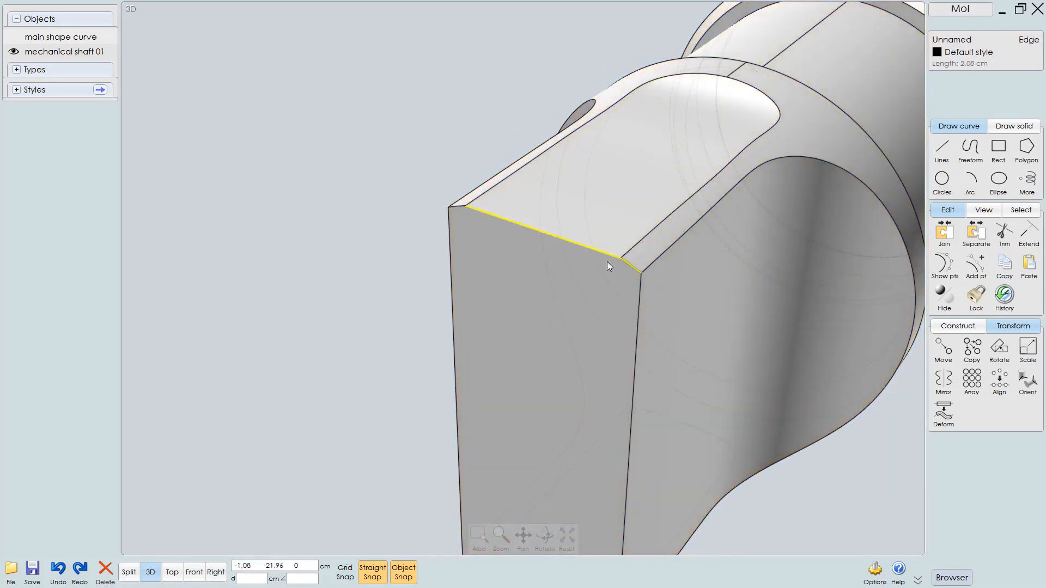
click(459, 208)
scroll(512, 246, down, 5)
right_drag(490, 290, 513, 286)
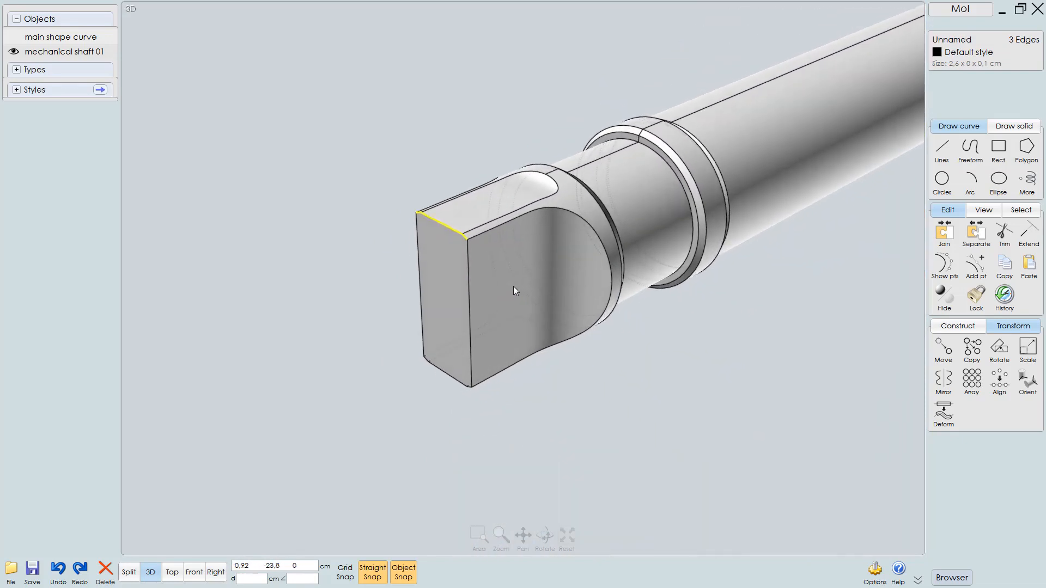
click(964, 326)
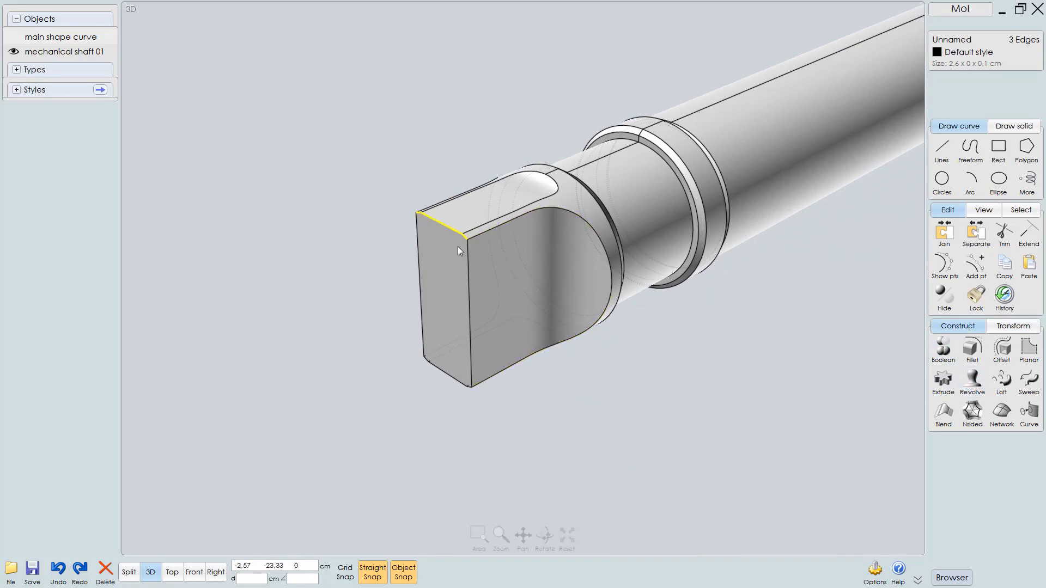
scroll(453, 261, up, 2)
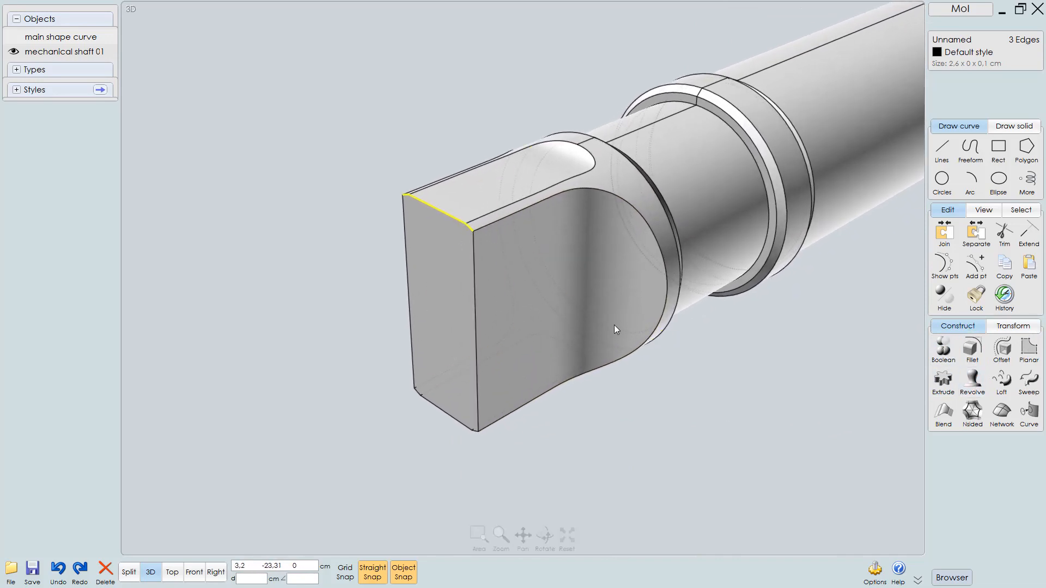
click(973, 381)
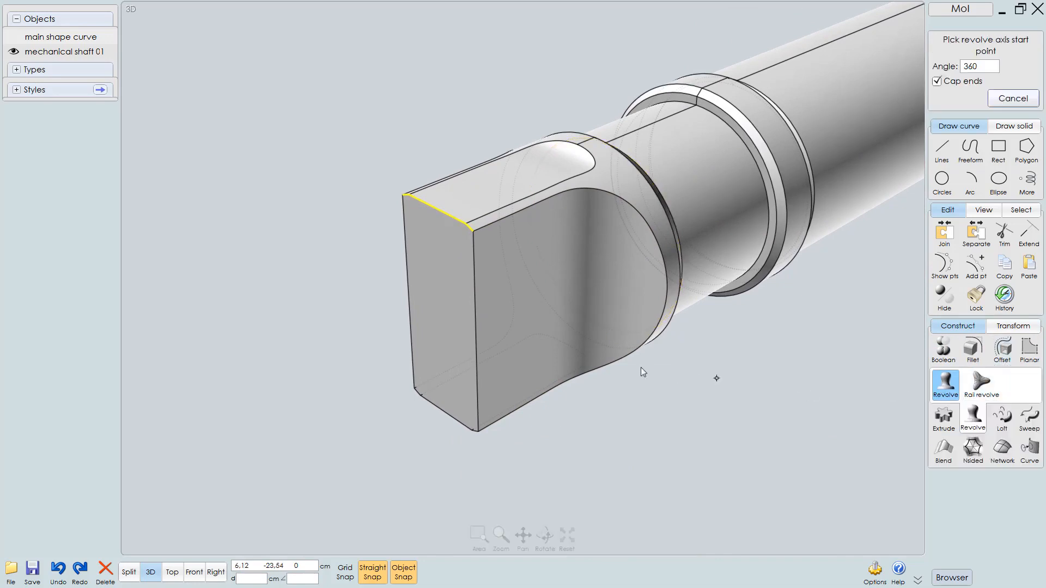
middle_drag(559, 368, 581, 381)
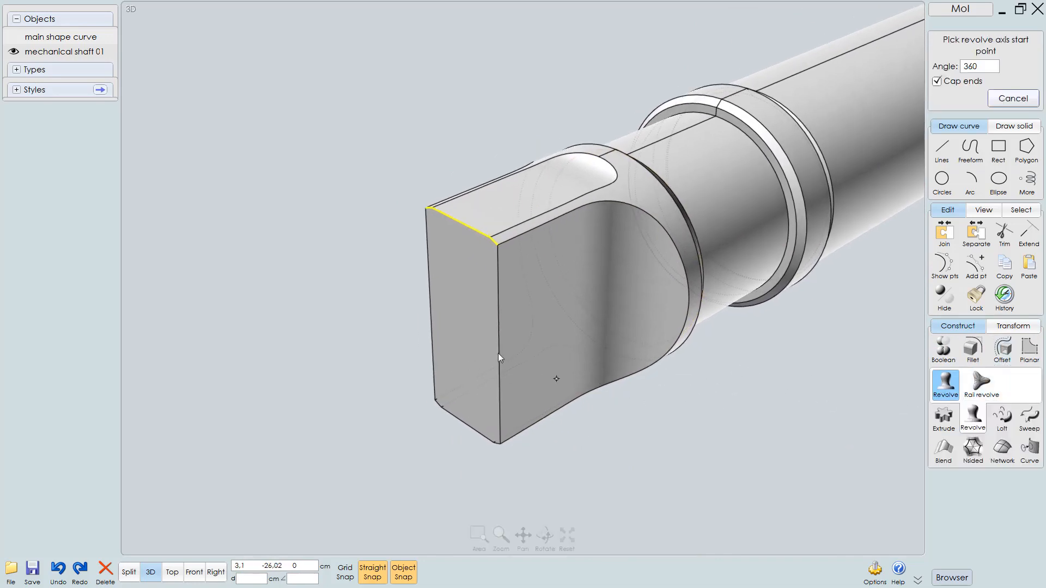
click(463, 328)
click(498, 350)
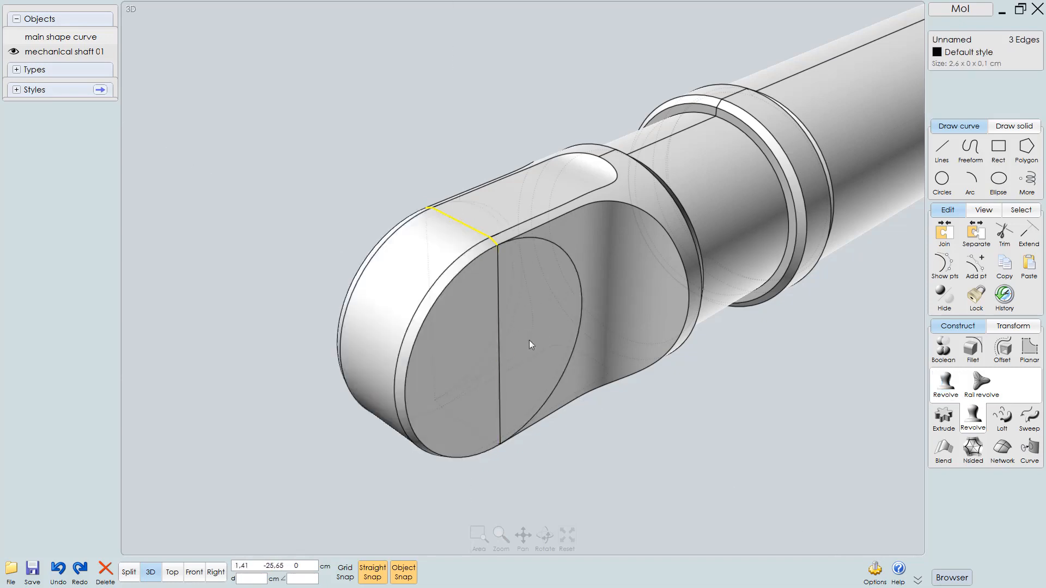
Nudge the revolved solid slightly to line it up with the shaft end in the Right view
right_drag(518, 413, 489, 349)
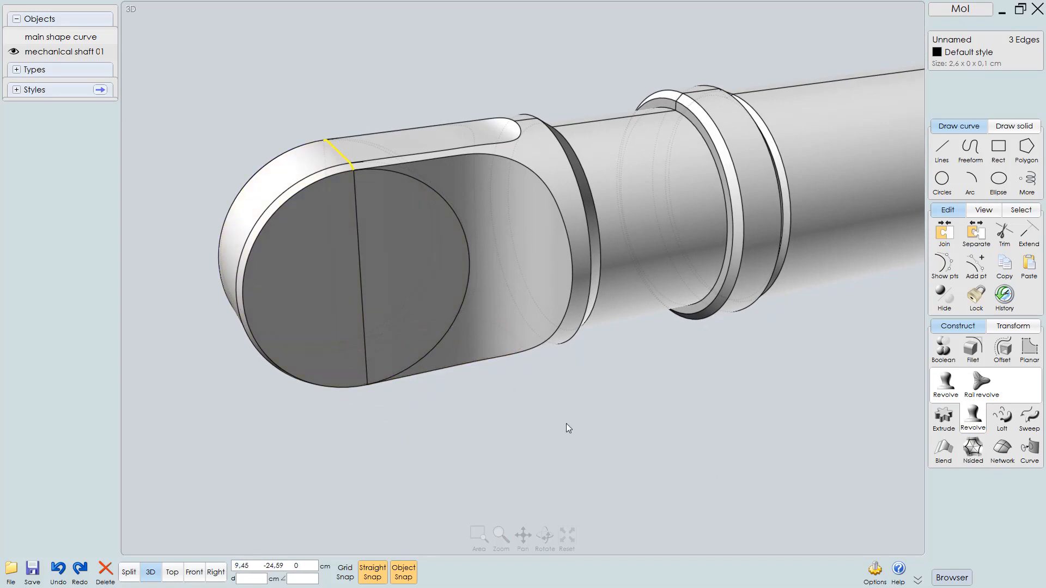
key(F8)
middle_drag(516, 417, 557, 438)
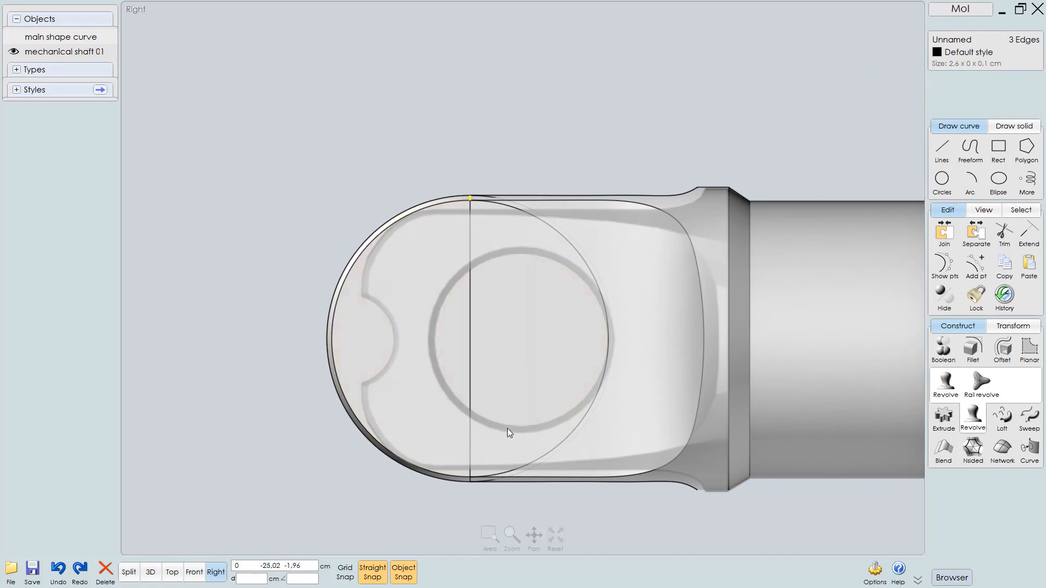
click(277, 413)
click(565, 323)
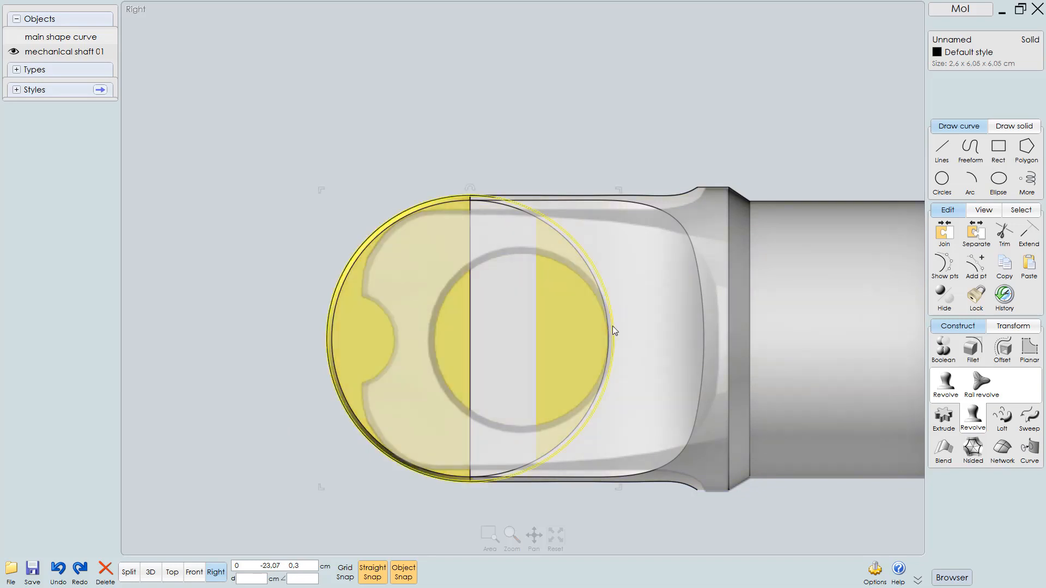
drag(617, 325, 630, 339)
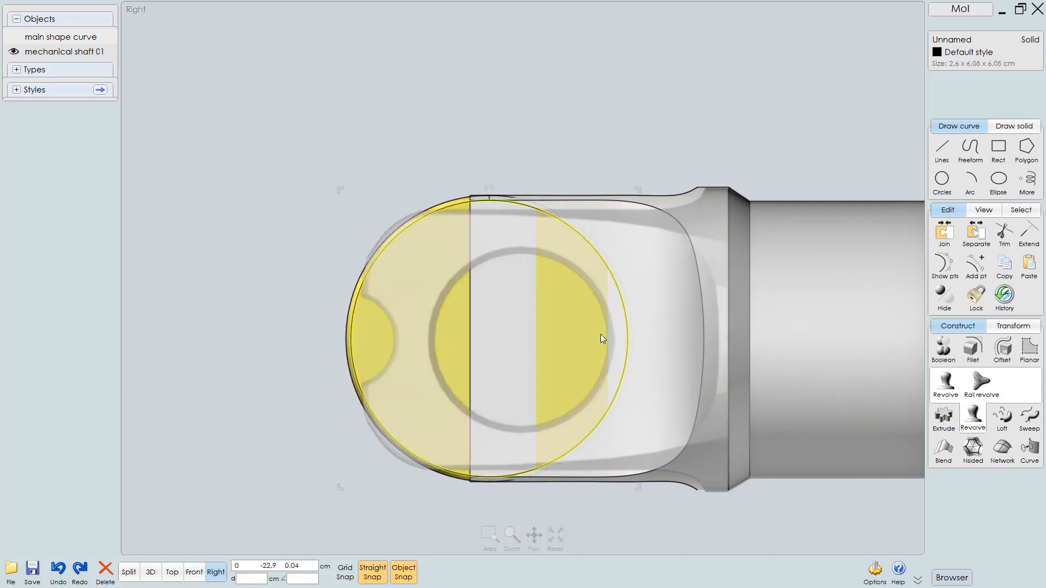
scroll(513, 202, up, 1)
scroll(475, 185, up, 1)
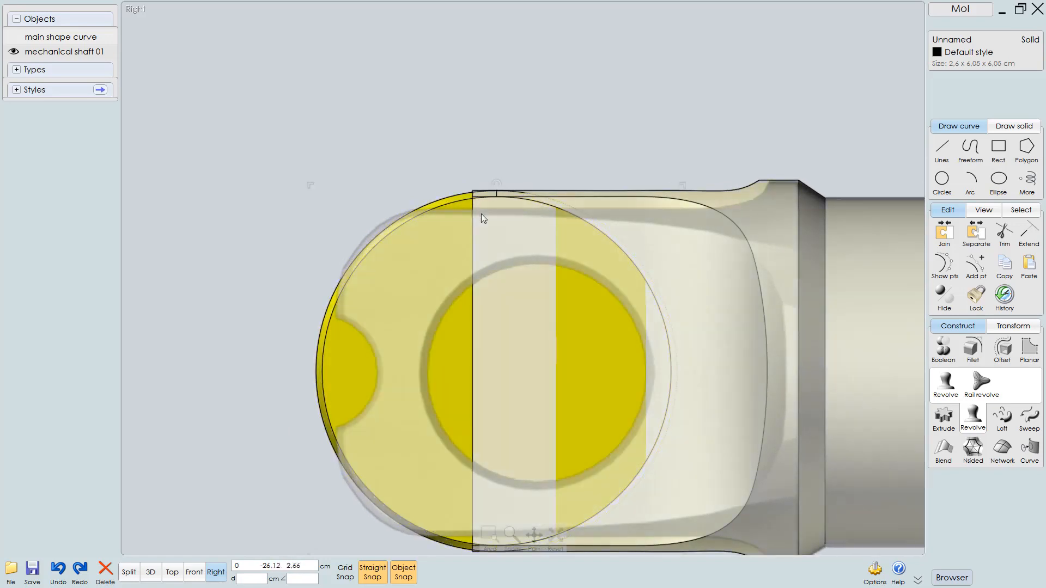
Undo the last nudge of the revolved end solid
key(ctrl+z)
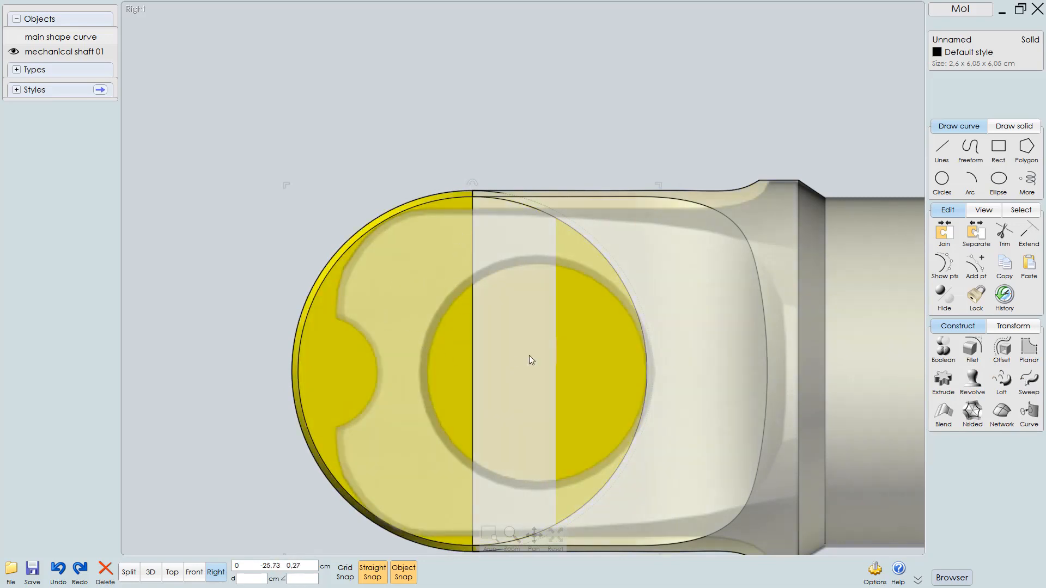
right_drag(590, 336, 556, 278)
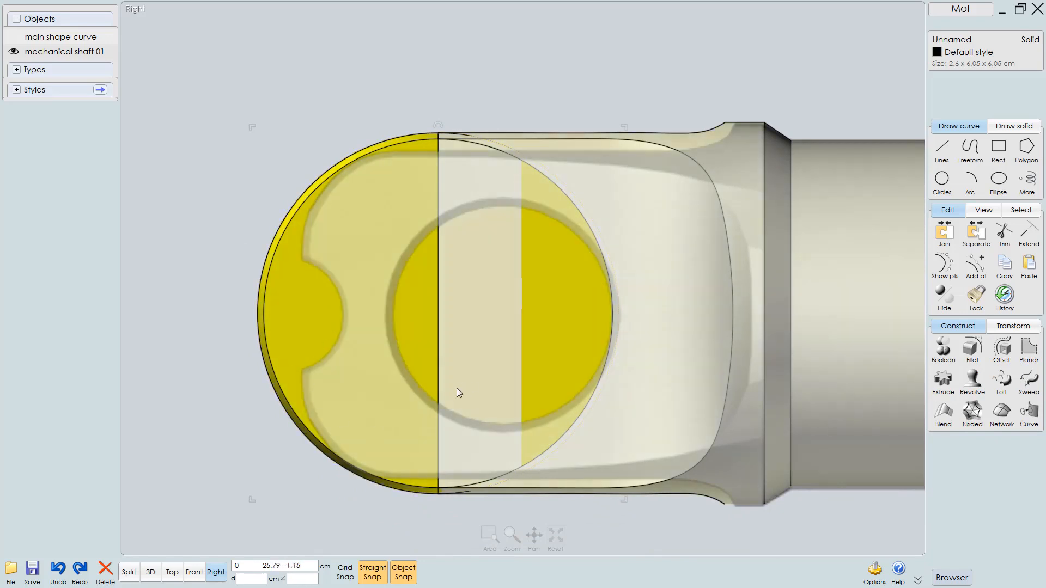
scroll(456, 388, down, 2)
scroll(456, 407, up, 2)
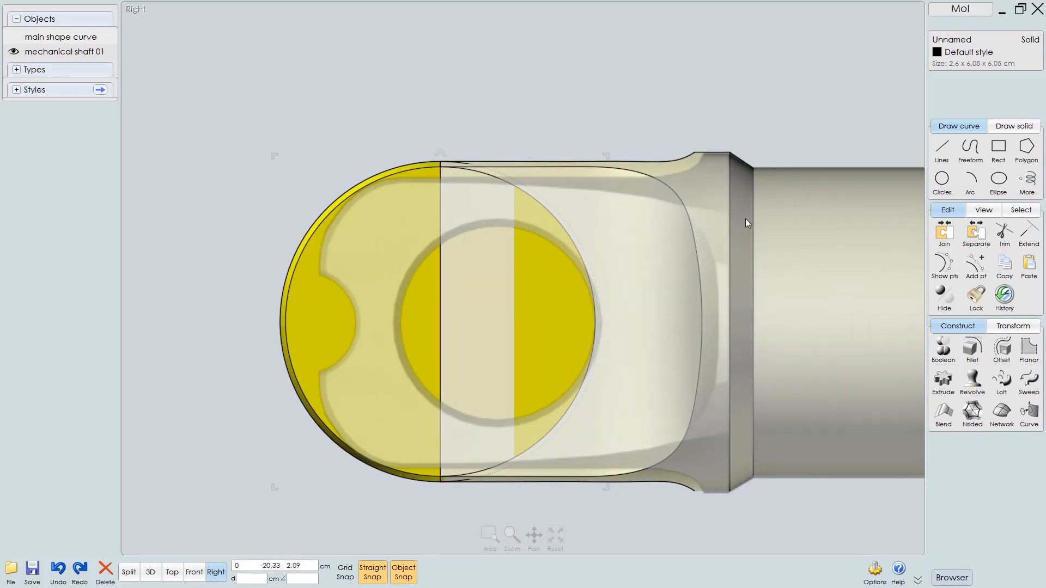
Try to union the shaft with the revolved end solid
click(799, 227)
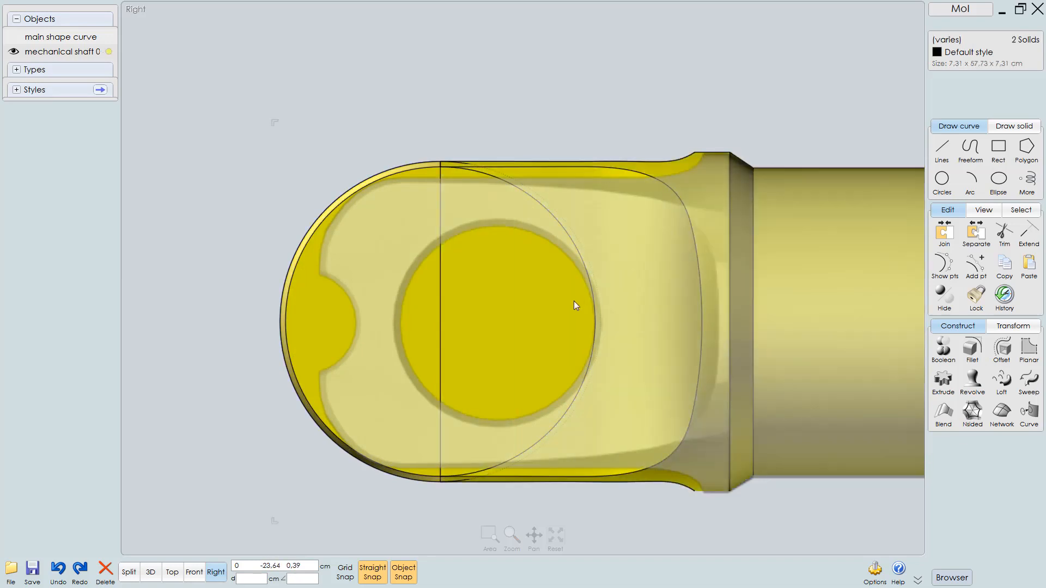
click(953, 354)
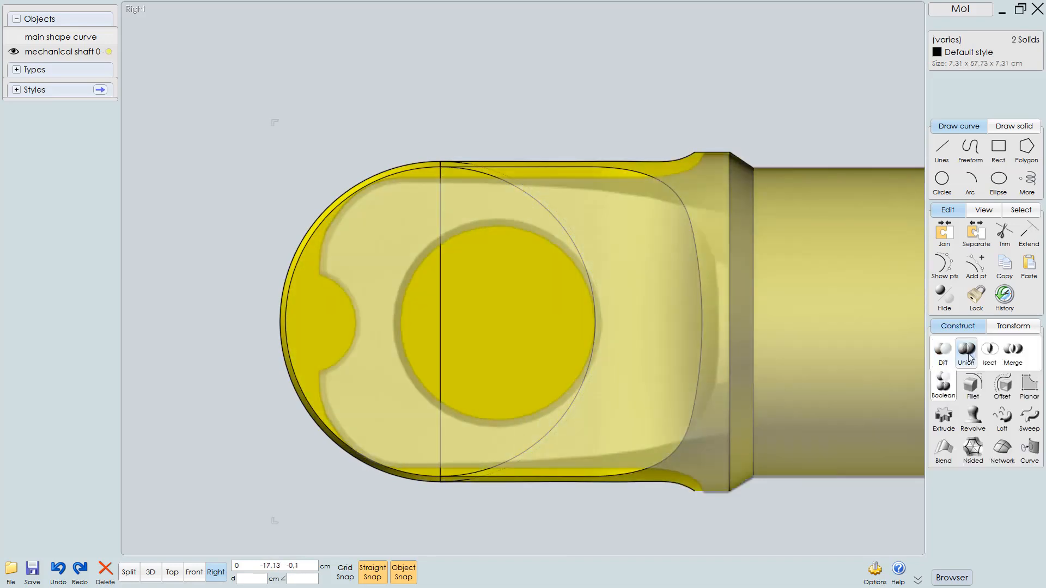
click(966, 351)
click(487, 305)
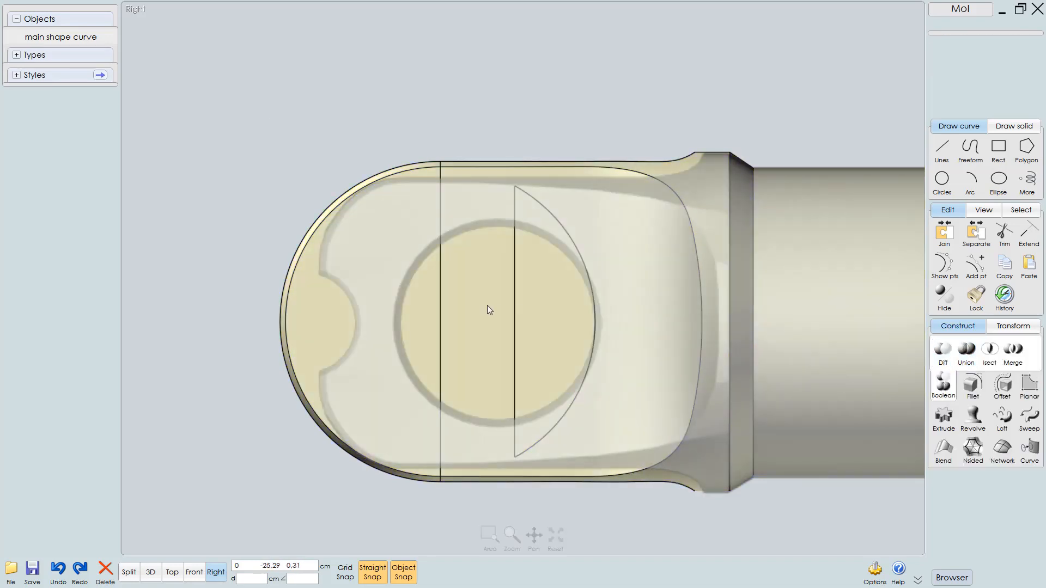
right_click(476, 333)
scroll(475, 351, down, 3)
click(511, 336)
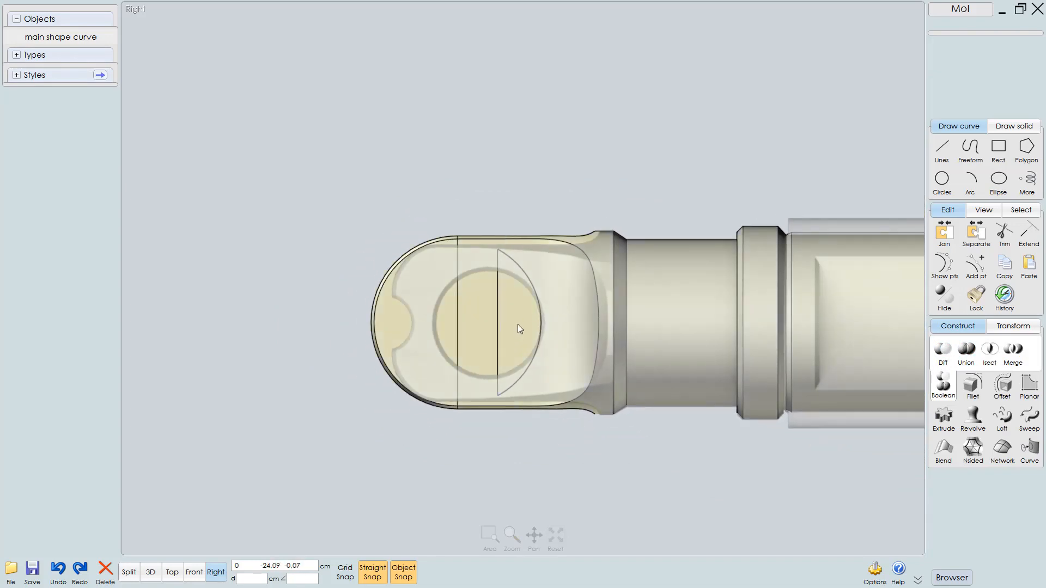
Inspect the shaft end and the revolved cap from the 3D and Right views
key(F5)
middle_drag(516, 287, 577, 308)
right_drag(576, 309, 543, 311)
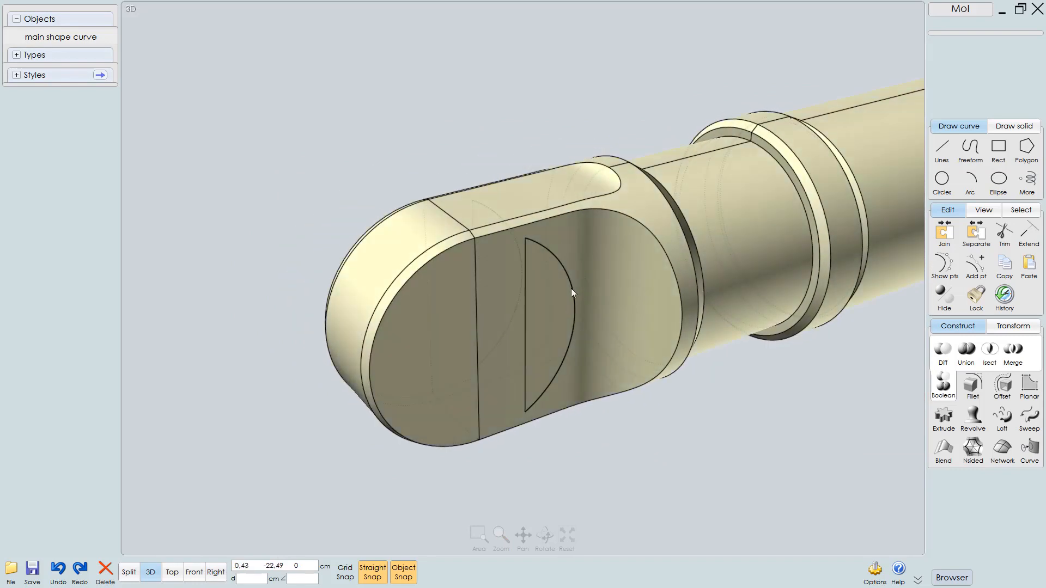
click(561, 340)
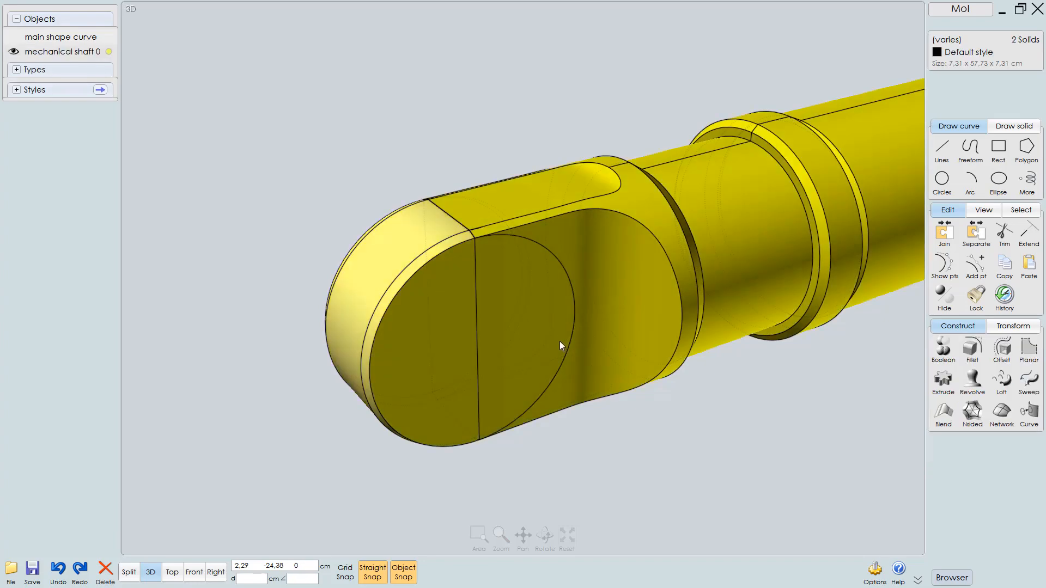
click(591, 451)
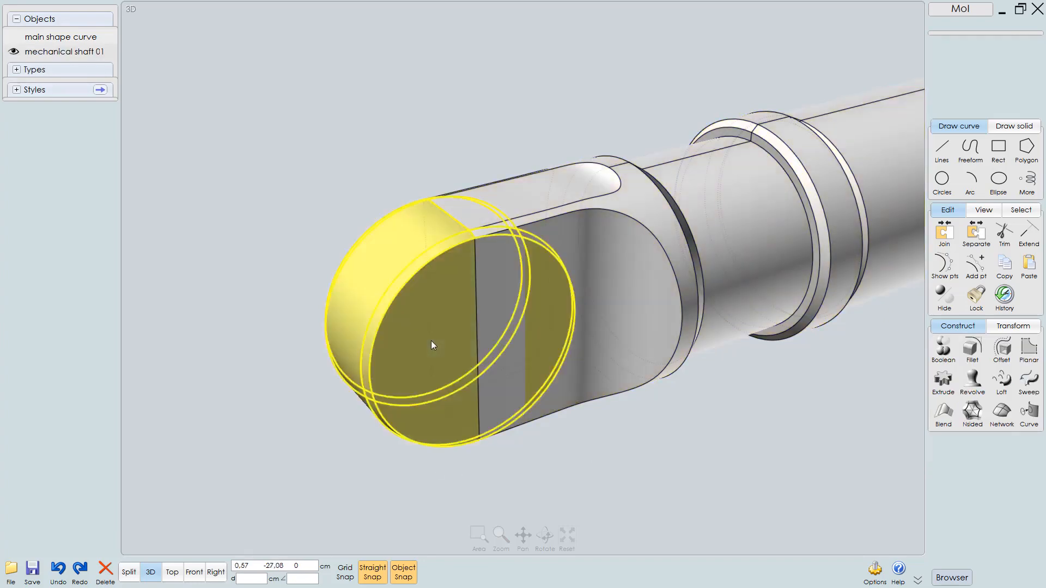
click(431, 341)
key(F4)
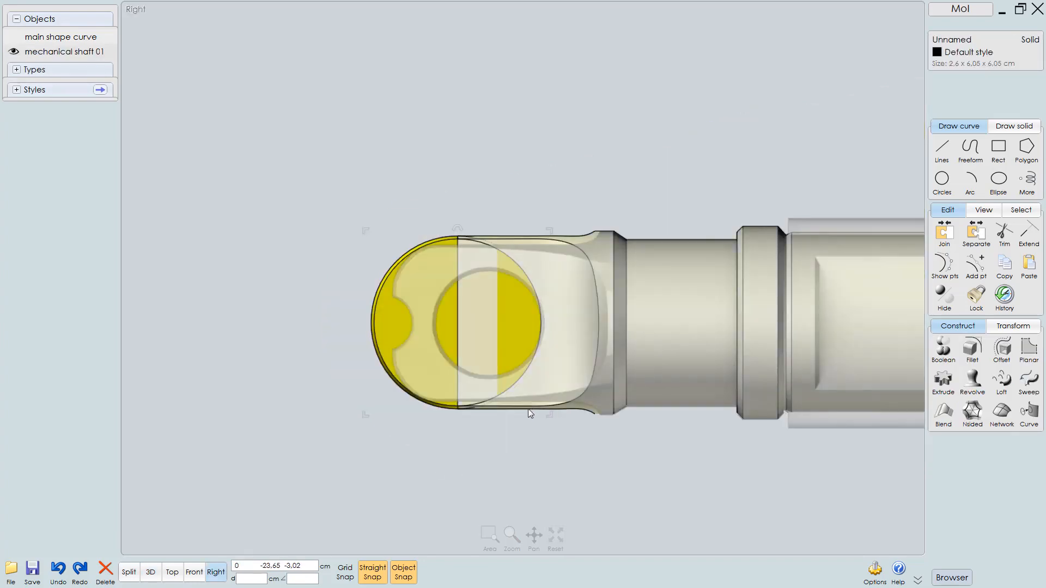
scroll(535, 416, up, 1)
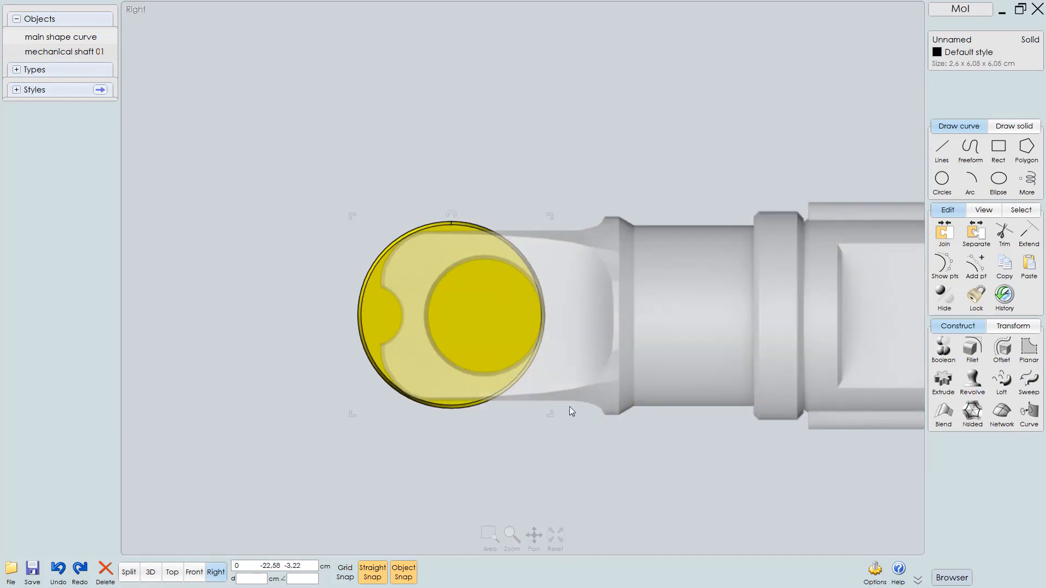
Draw a vertical line from the top of the revolved cap straight down past its bottom edge
click(946, 300)
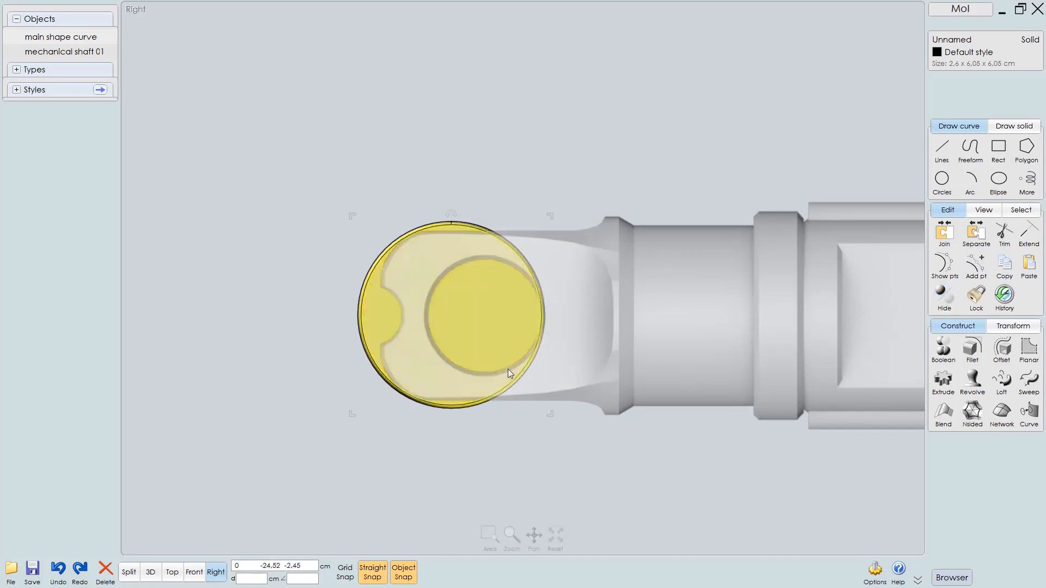
middle_drag(494, 352, 502, 366)
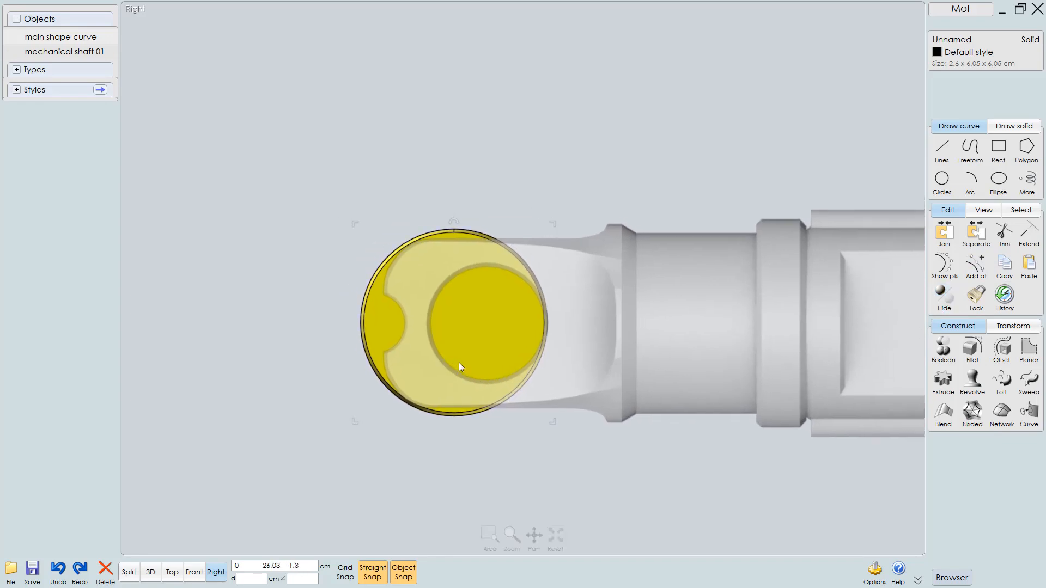
scroll(458, 362, up, 3)
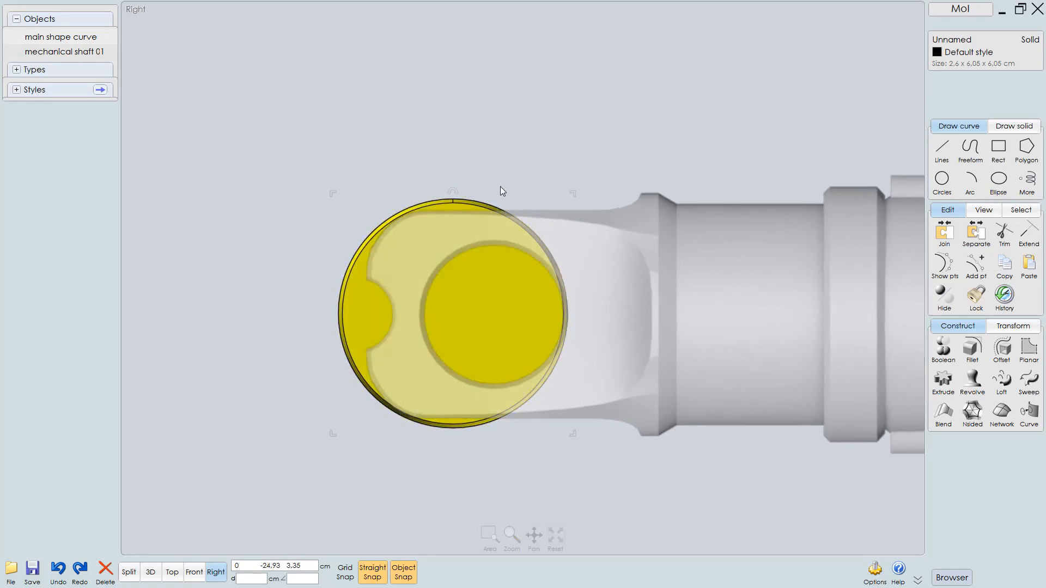
click(942, 150)
click(969, 152)
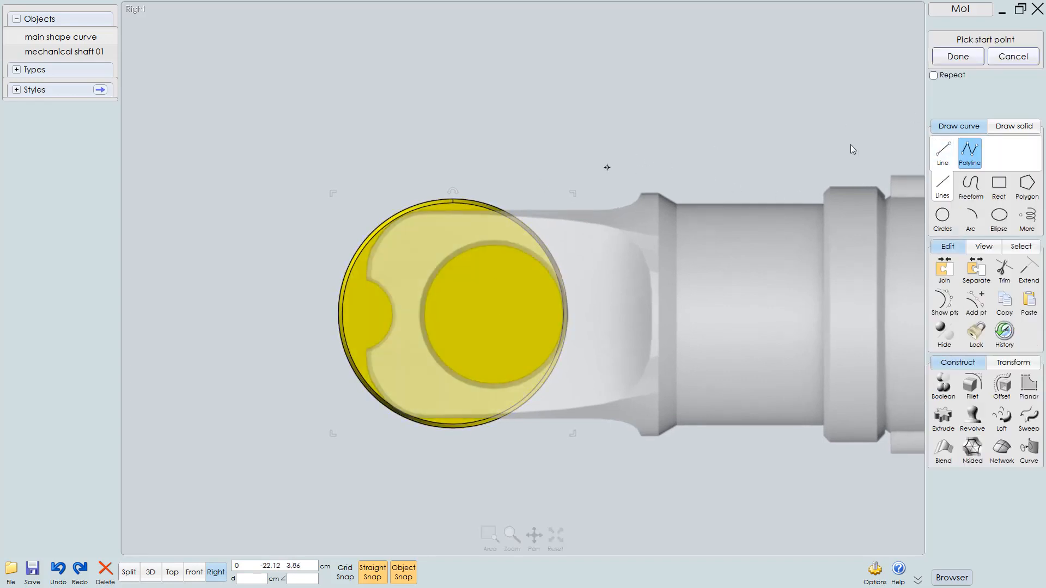
click(942, 153)
scroll(517, 242, up, 2)
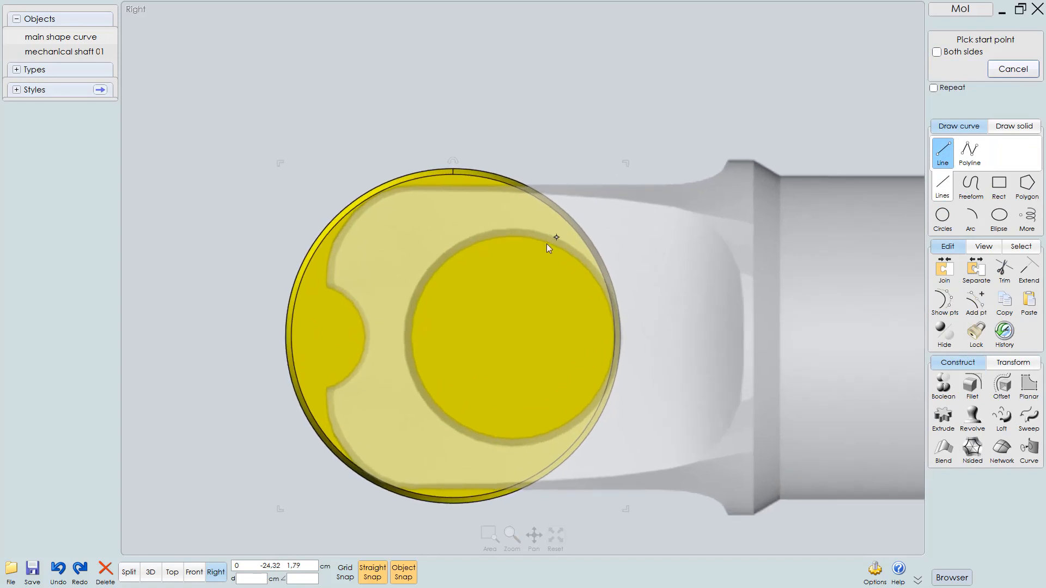
scroll(565, 206, up, 5)
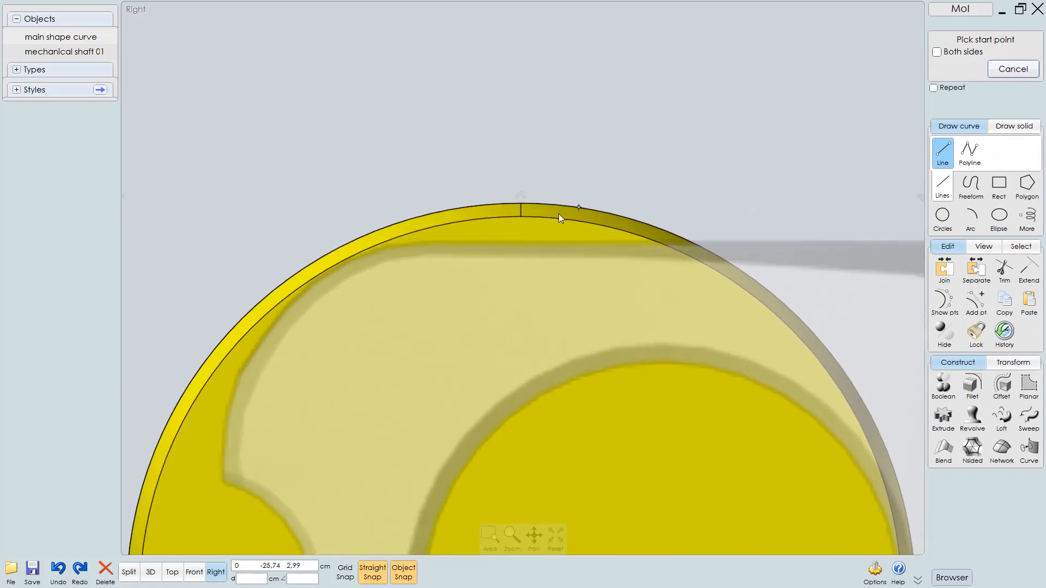
click(521, 202)
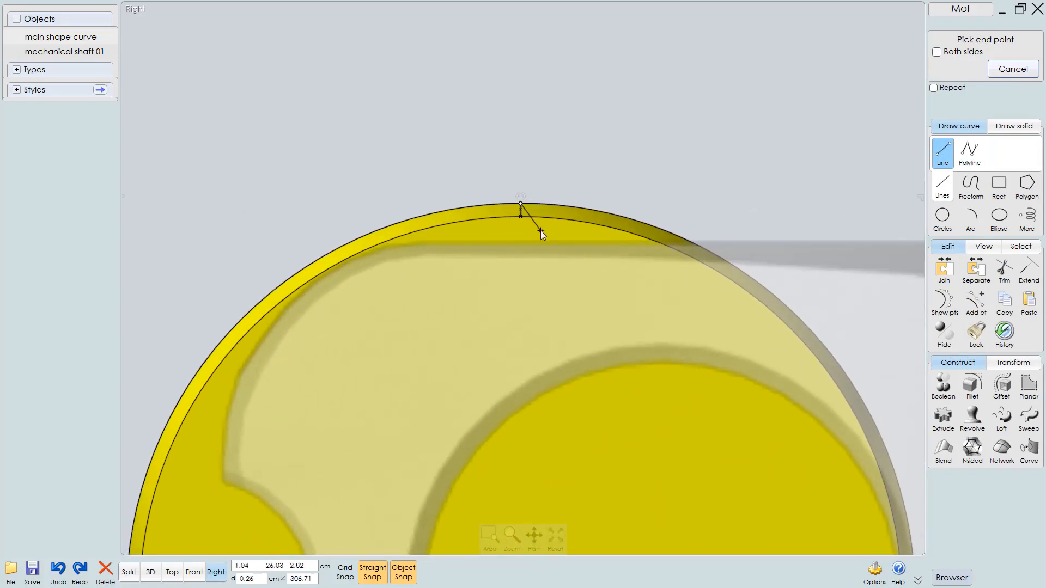
scroll(544, 288, down, 6)
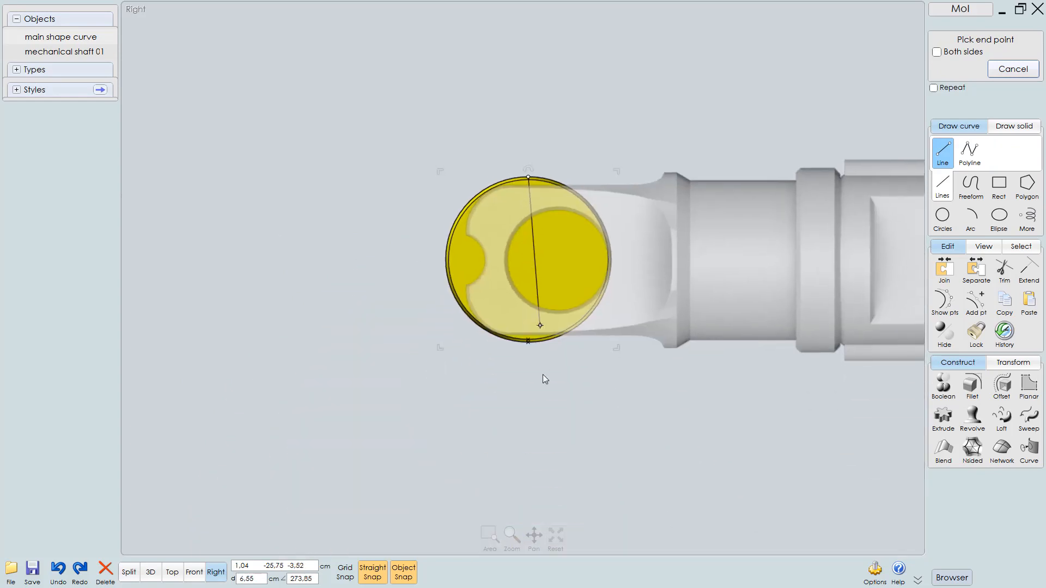
click(529, 494)
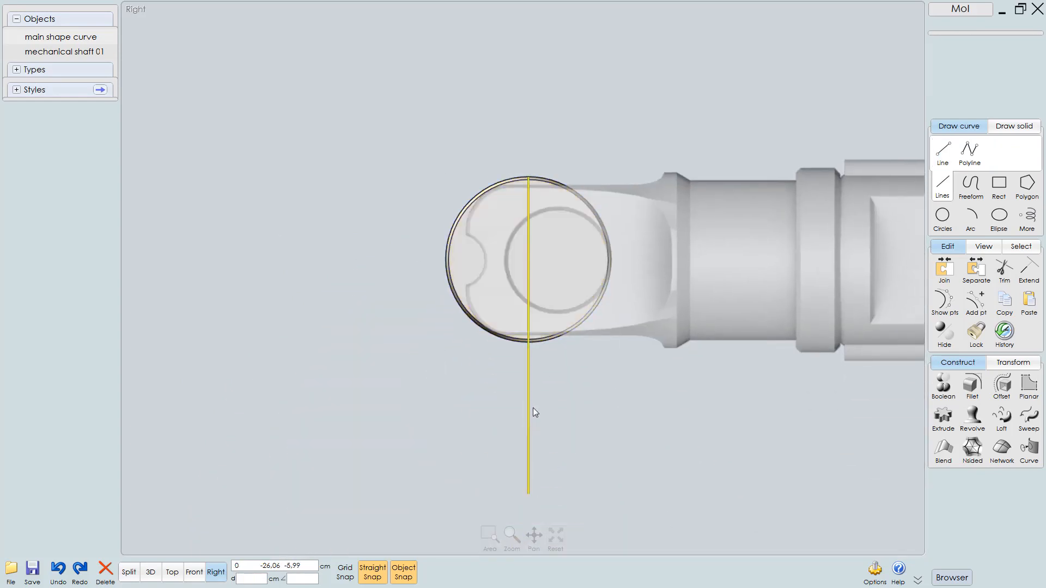
drag(533, 408, 528, 369)
click(492, 222)
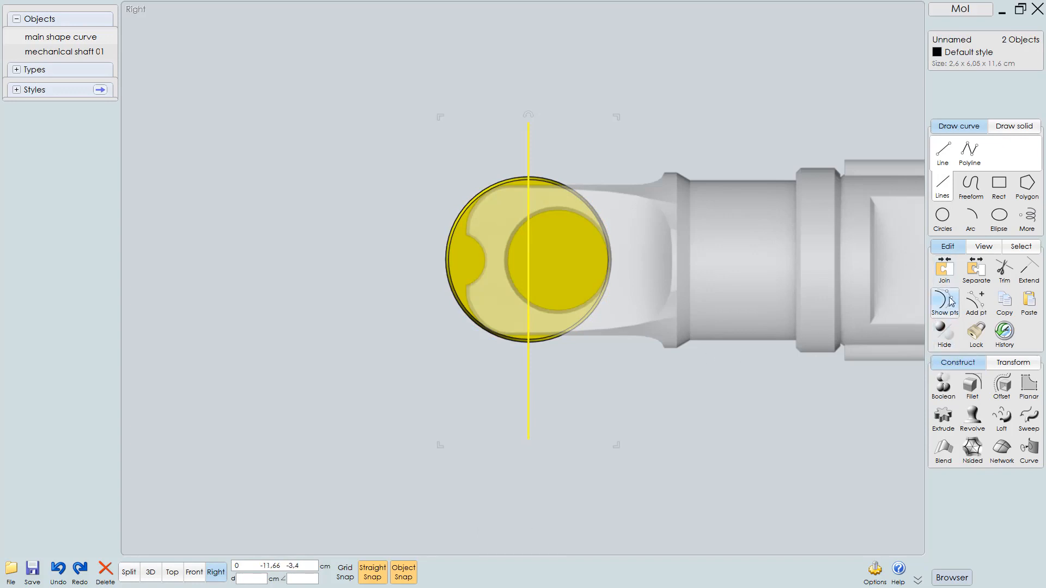
click(944, 385)
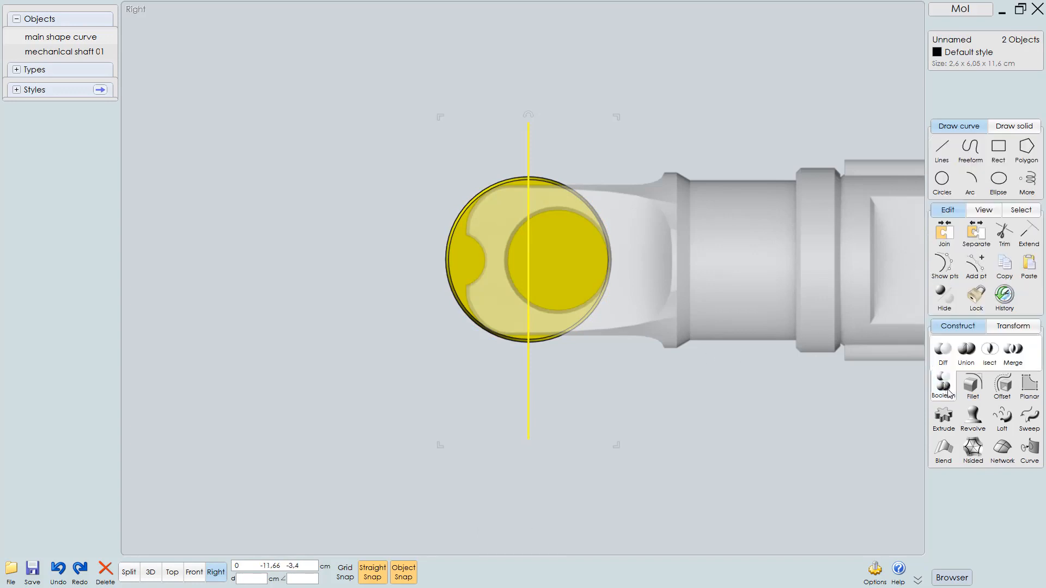
click(943, 351)
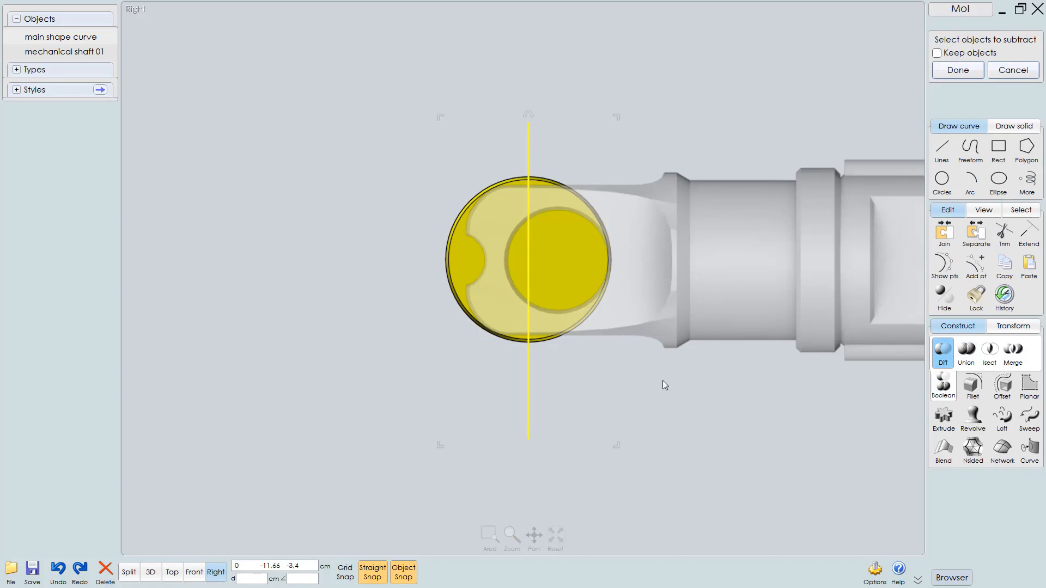
key(Escape)
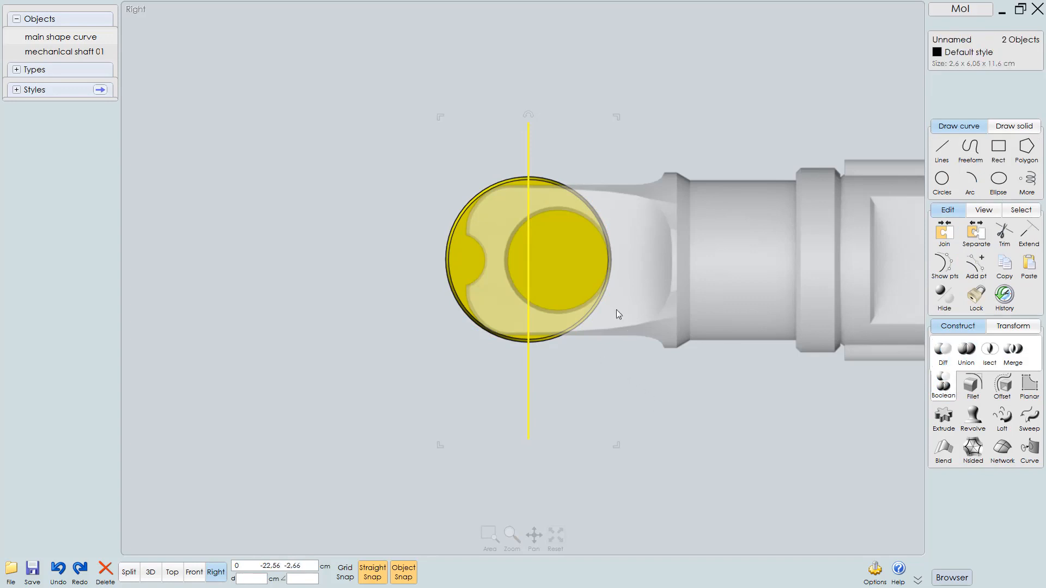
Trim the revolved cap with the vertical line, removing the half that overlaps the shaft
click(578, 238)
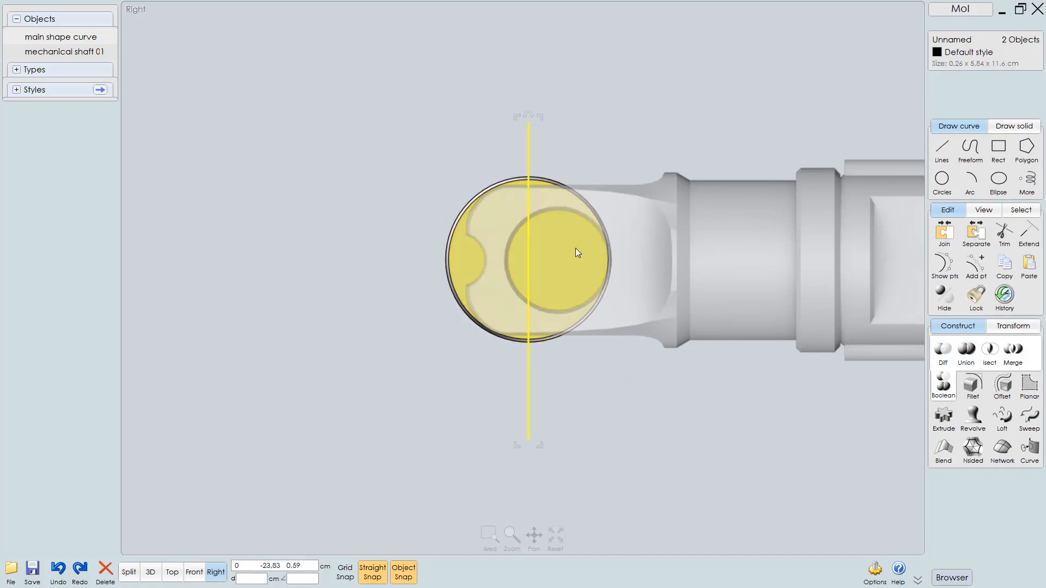
scroll(576, 252, up, 3)
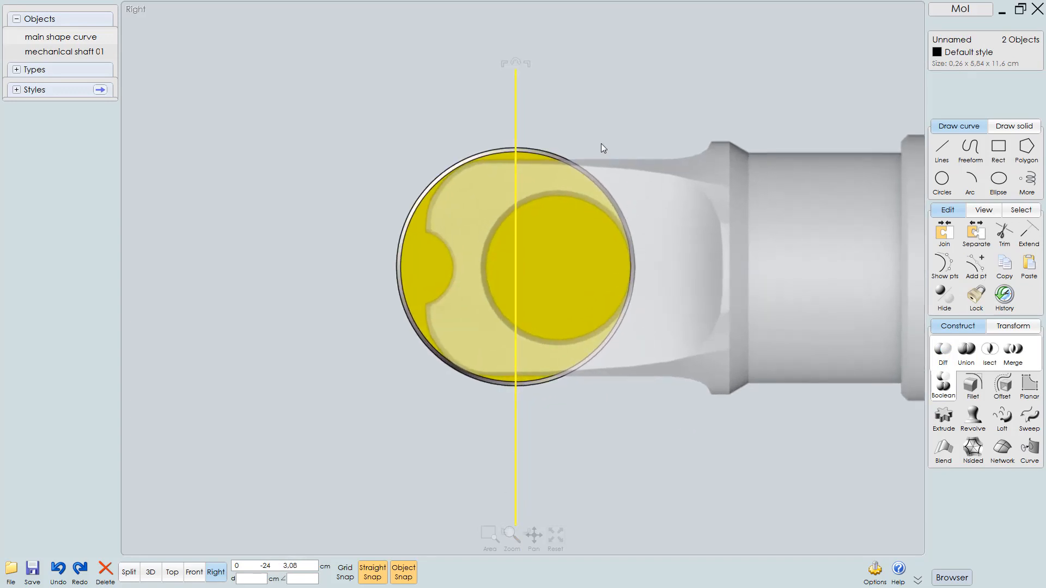
click(596, 113)
key(ctrl+a)
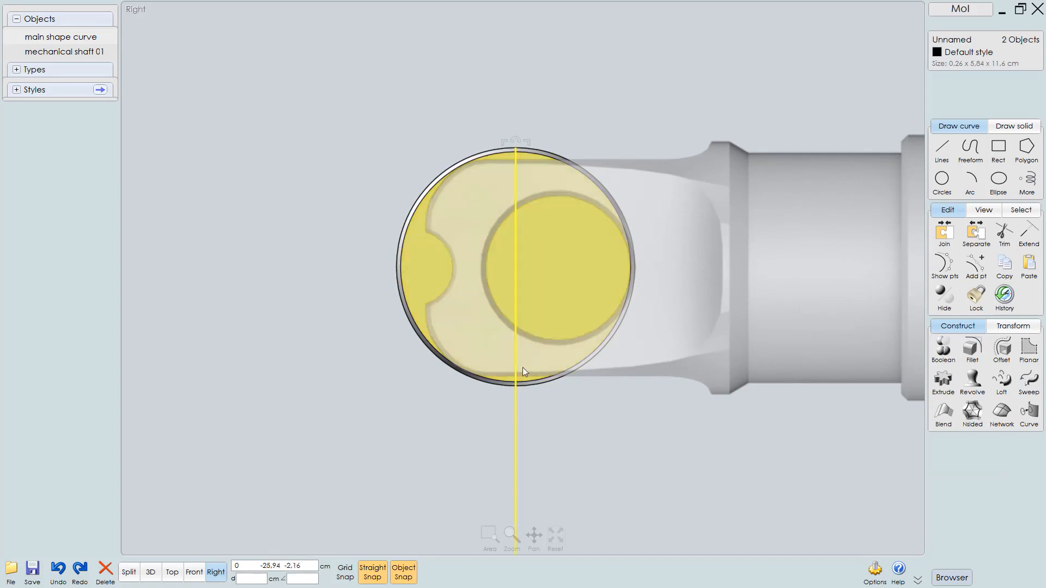
click(578, 455)
click(513, 458)
drag(514, 462, 516, 416)
click(571, 237)
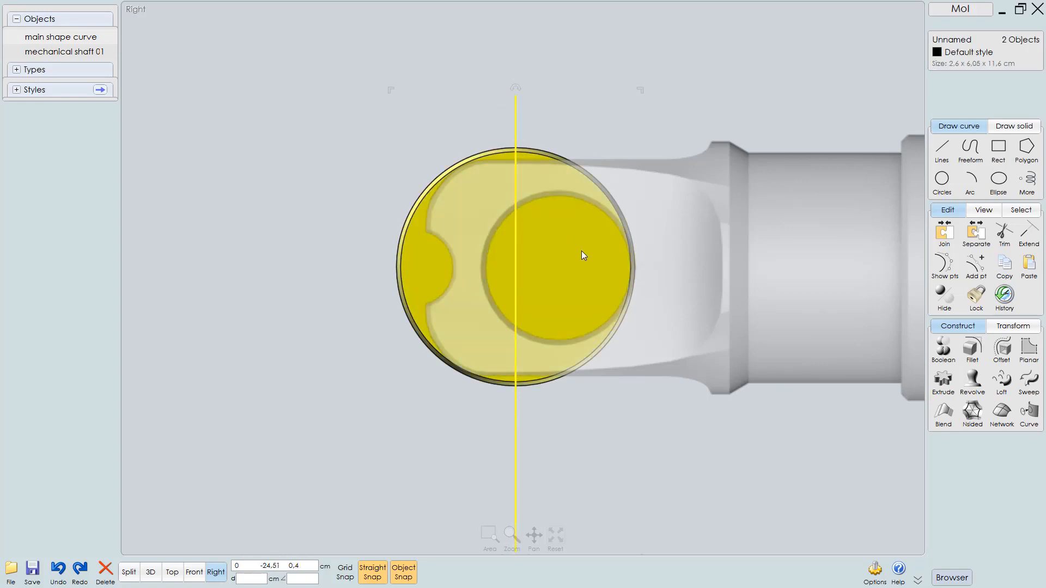
right_click(581, 251)
click(575, 254)
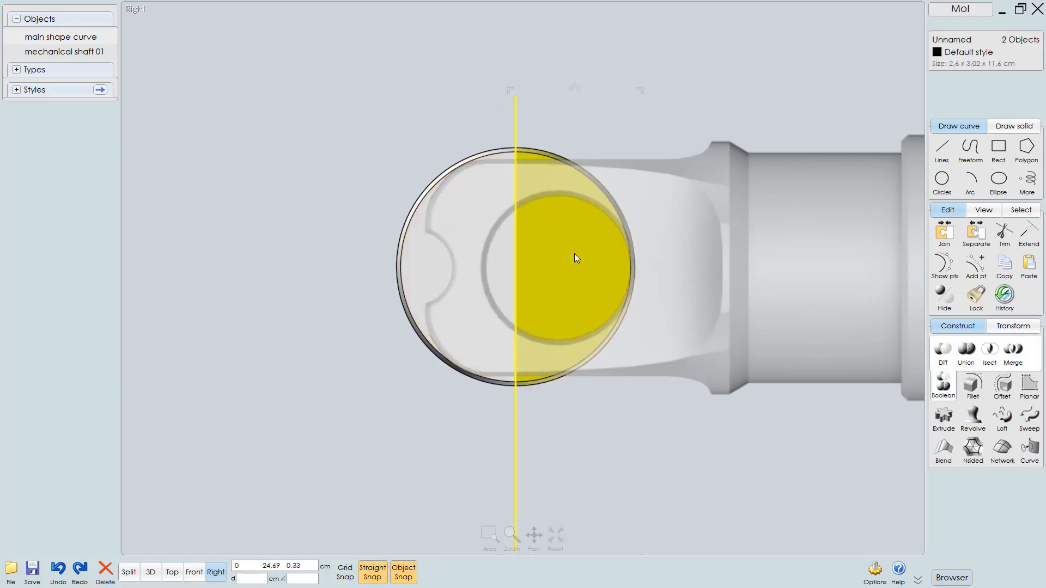
right_click(575, 254)
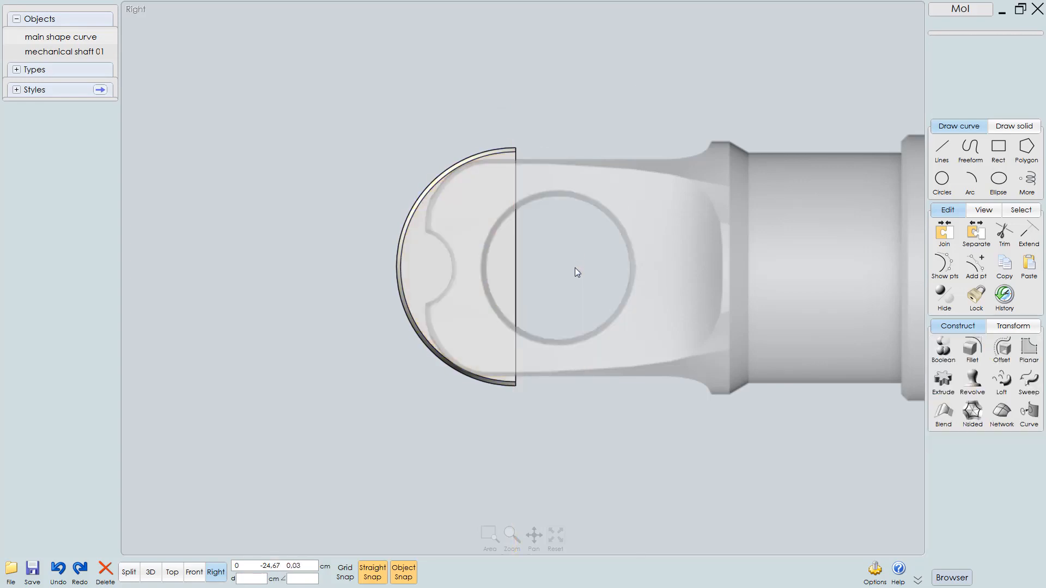
Union the trimmed revolved cap with the shaft into a single solid
click(576, 271)
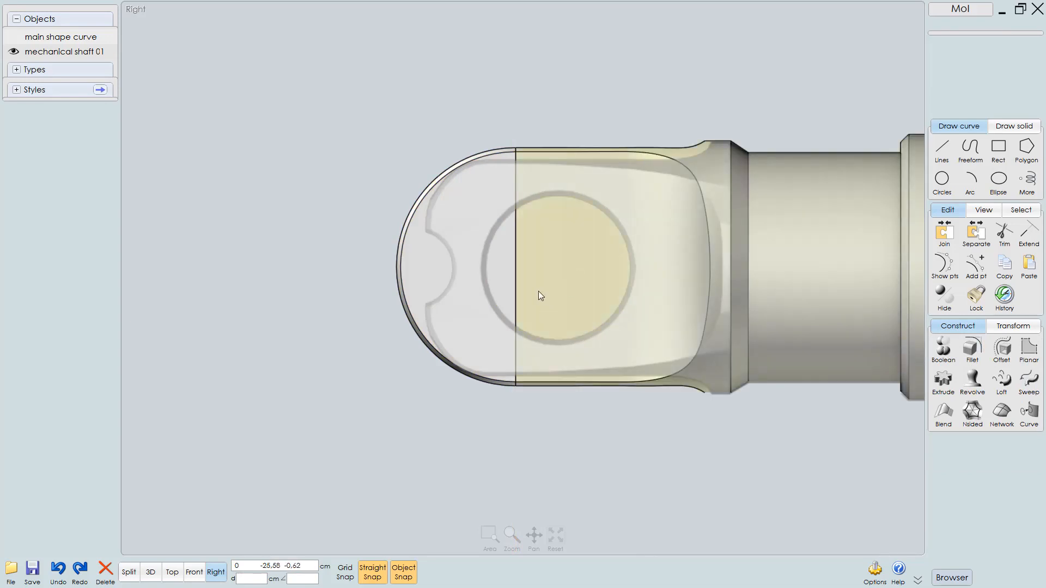
key(F2)
key(Escape)
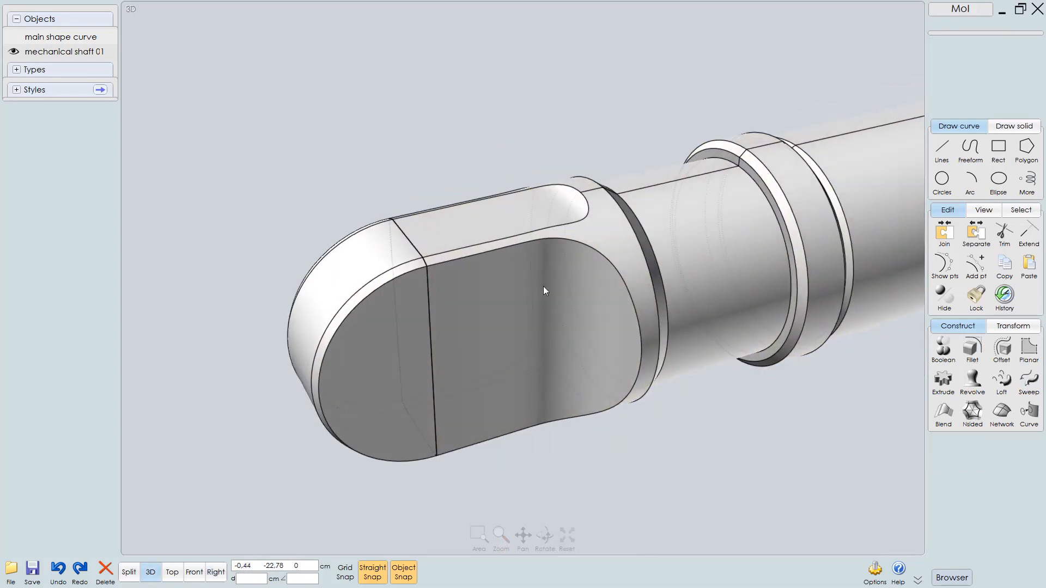
click(397, 337)
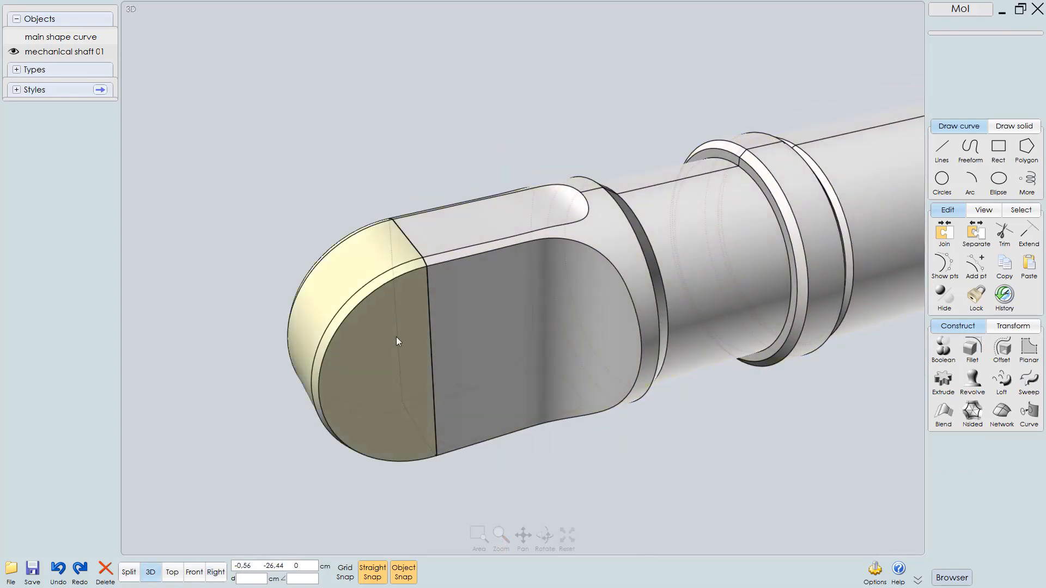
click(490, 296)
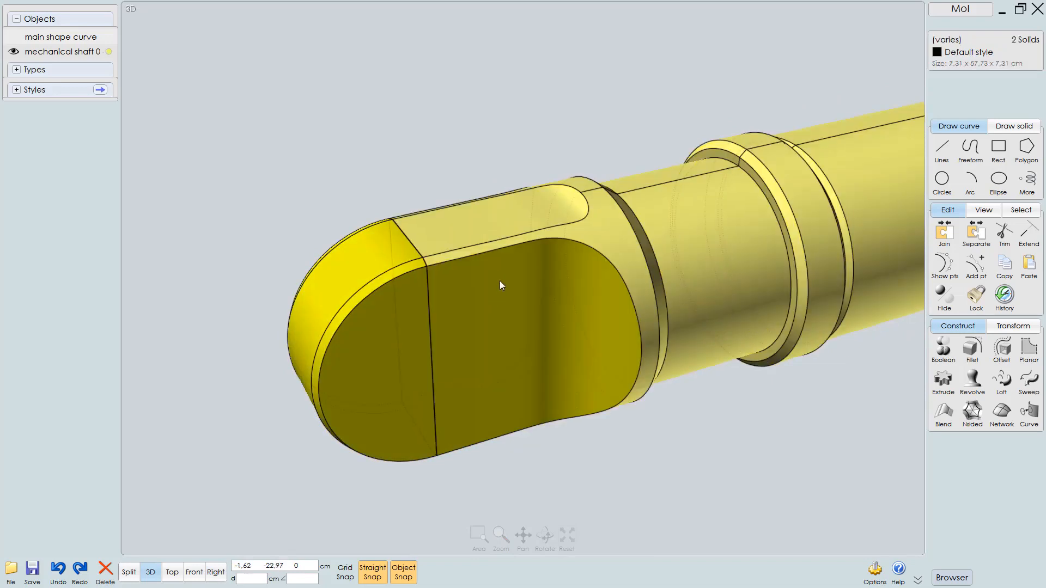
key(u)
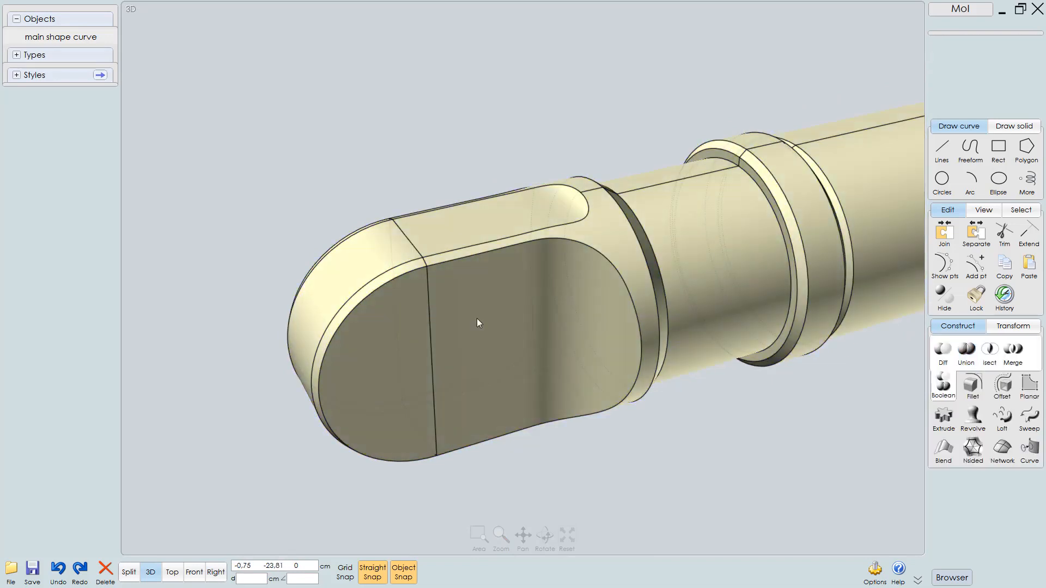
click(524, 326)
Rename the combined solid as "mechanical shaft"
middle_drag(576, 285, 515, 277)
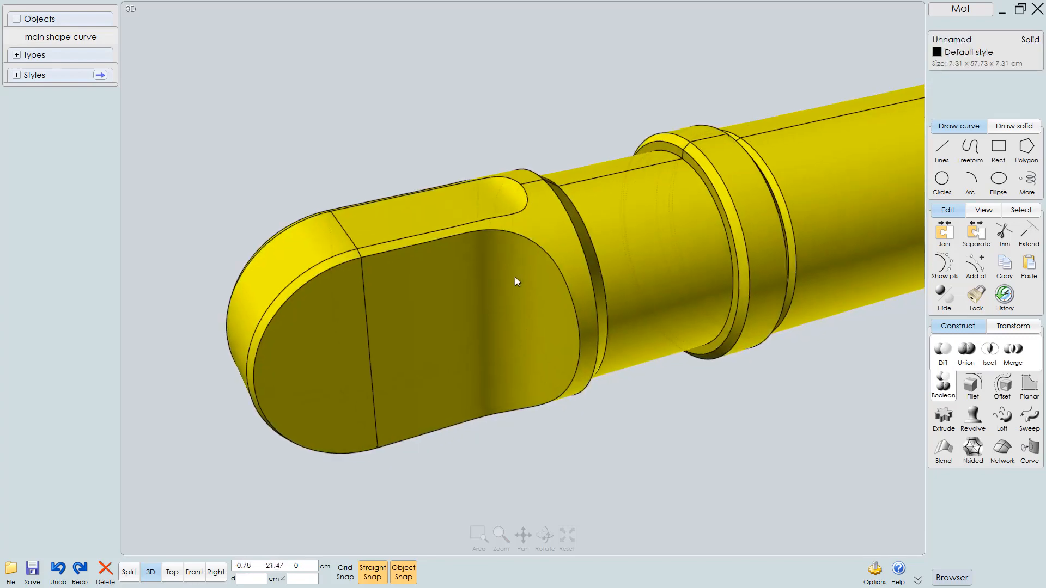
scroll(515, 277, down, 4)
mouse_move(479, 312)
right_down()
mouse_move(537, 312)
mouse_move(483, 329)
right_up()
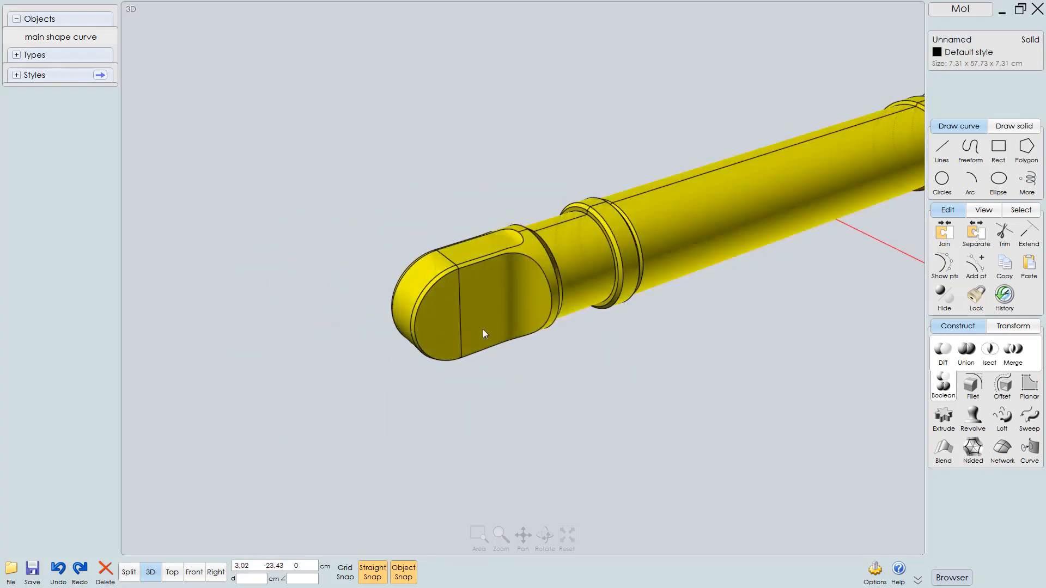
middle_drag(483, 329, 439, 348)
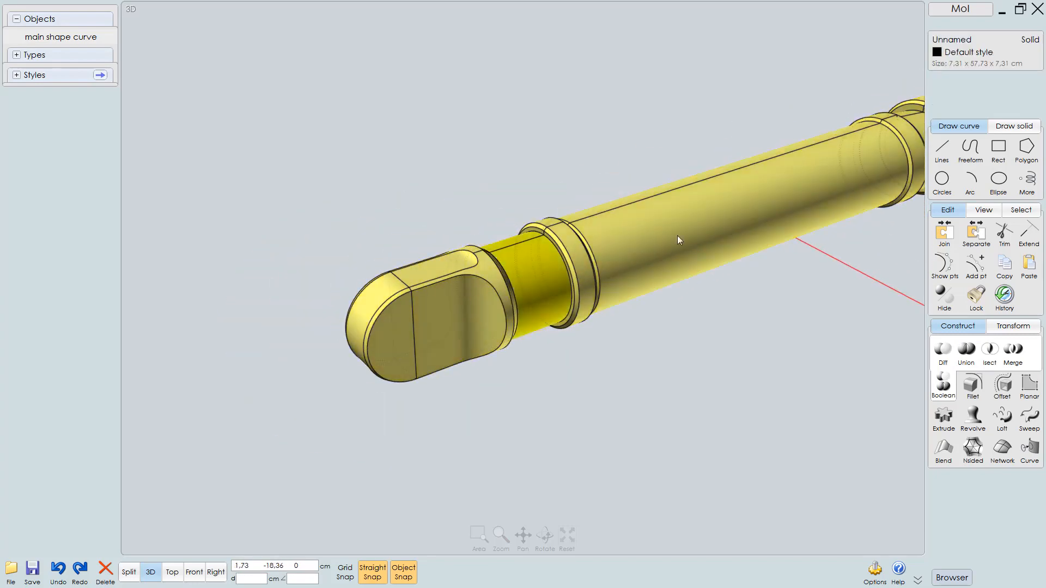
click(960, 39)
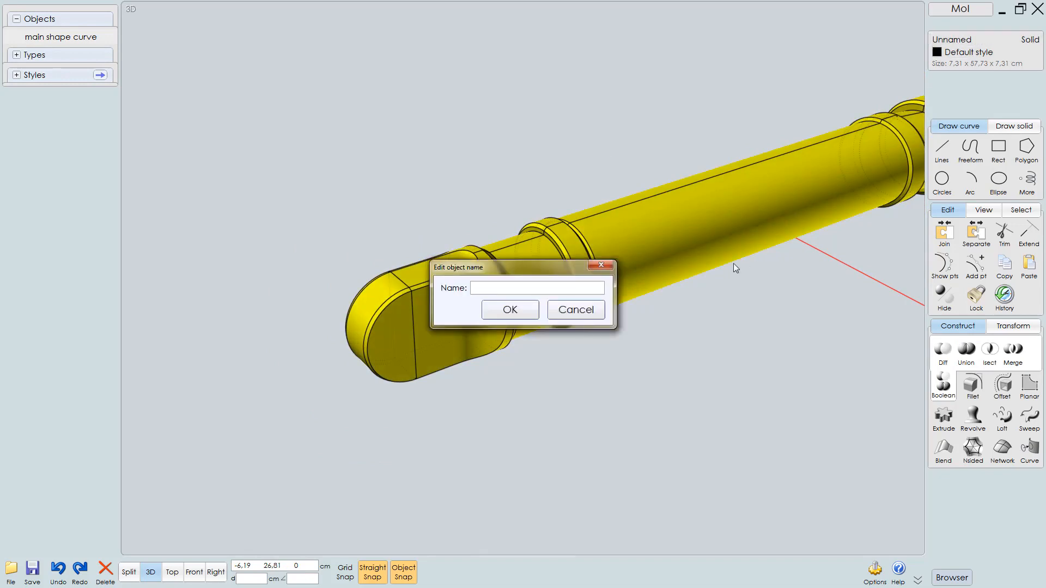
text(m)
text(ecah)
text(hanical shaf)
text(t)
key(Return)
Inspect the renamed shaft along its length from the 3D and Right views
scroll(572, 302, down, 2)
scroll(609, 284, down, 3)
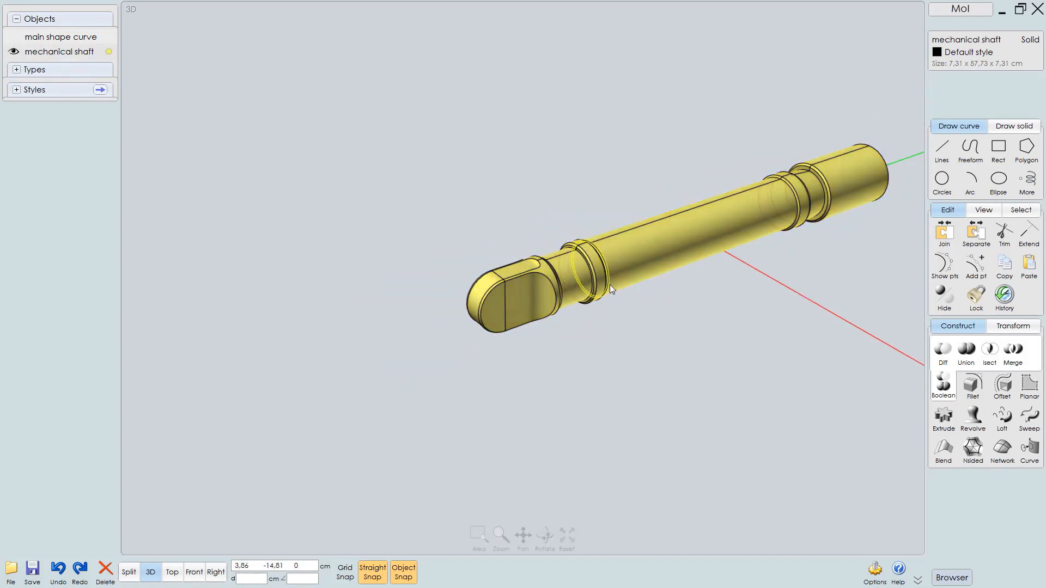
scroll(634, 292, up, 4)
scroll(491, 349, up, 2)
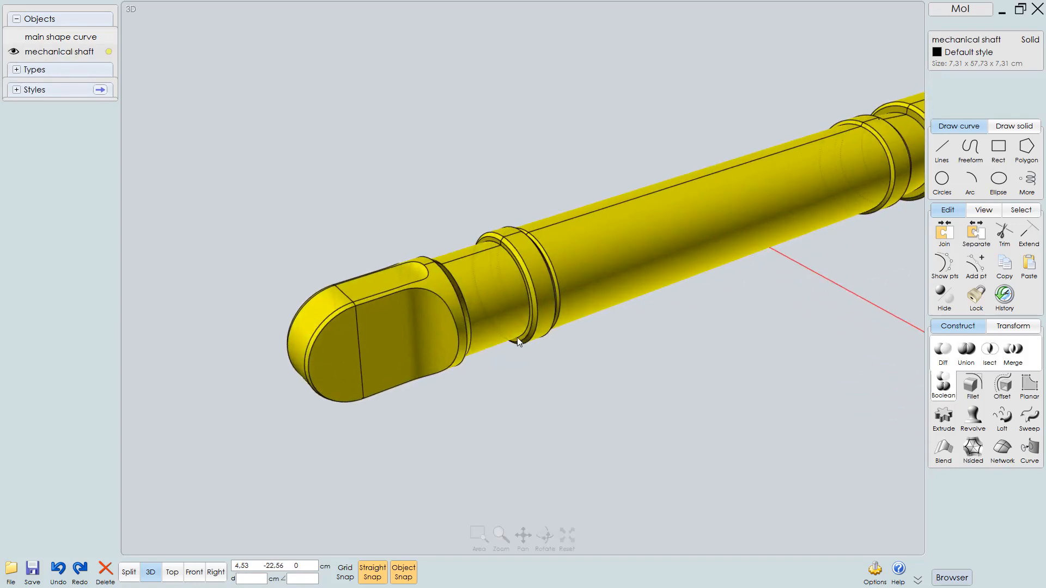
scroll(497, 352, down, 1)
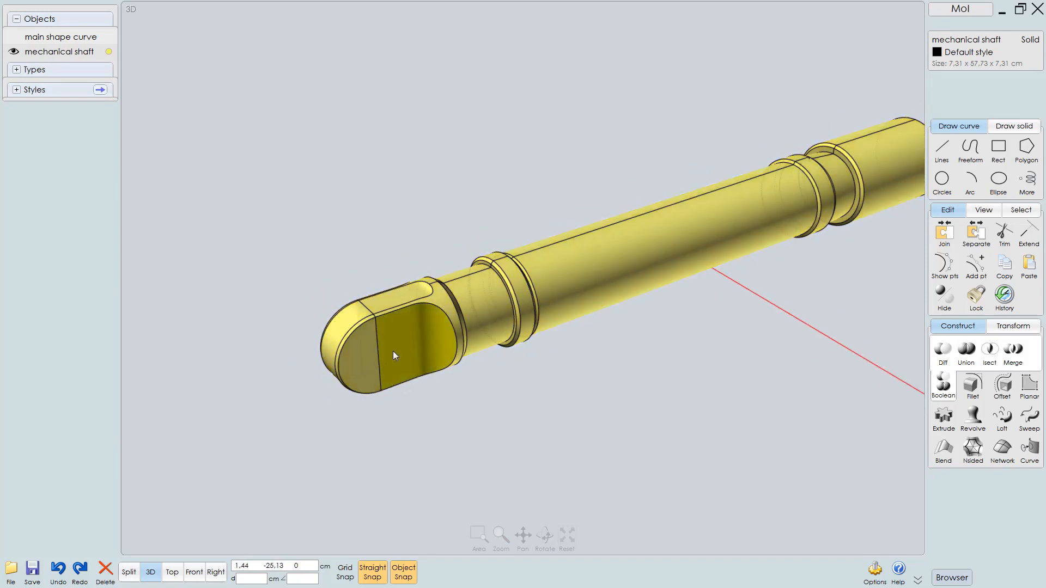
right_drag(461, 338, 366, 373)
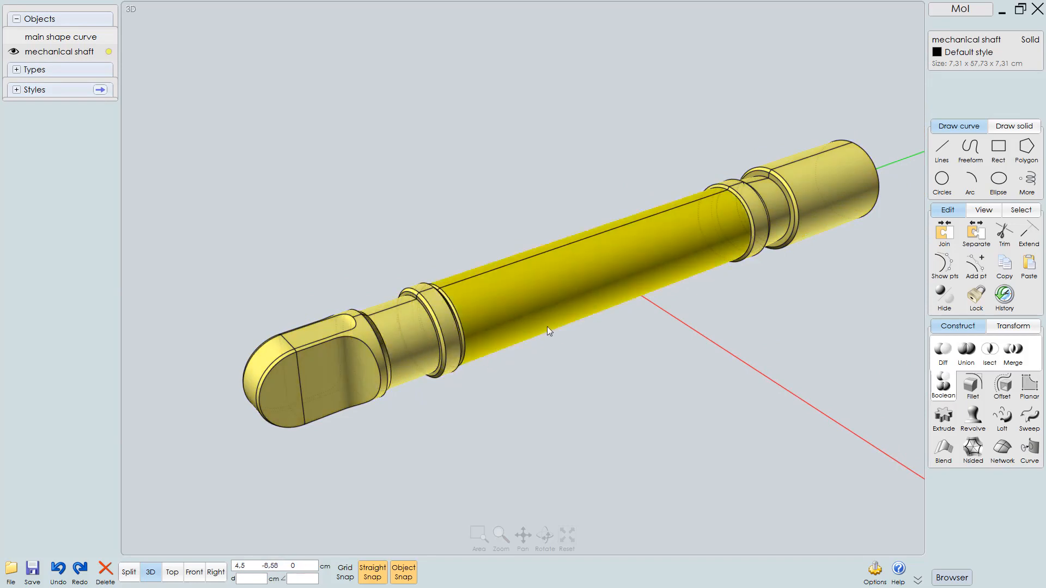
right_drag(547, 326, 556, 333)
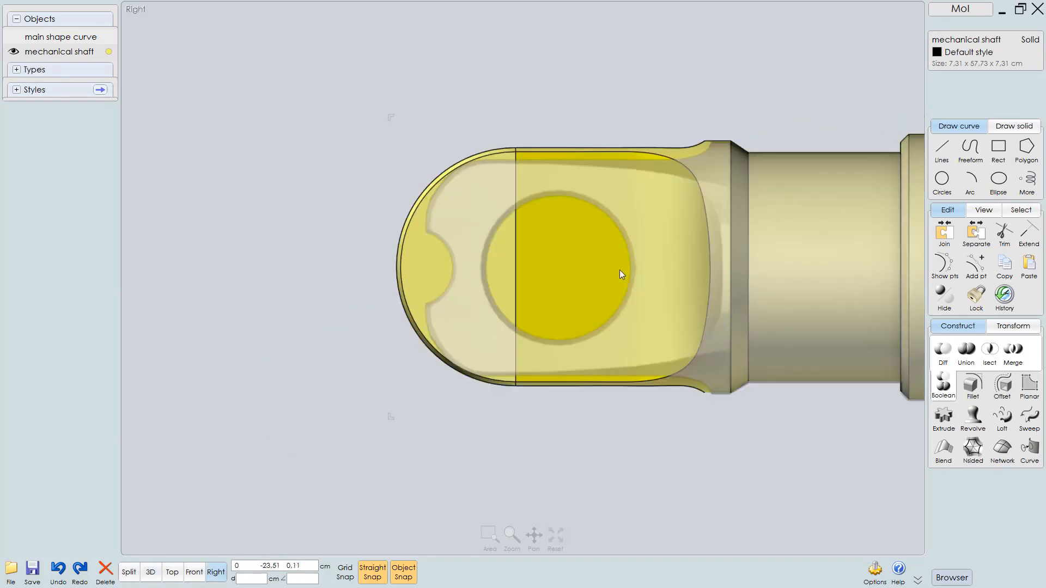
scroll(619, 268, down, 3)
right_drag(629, 303, 227, 367)
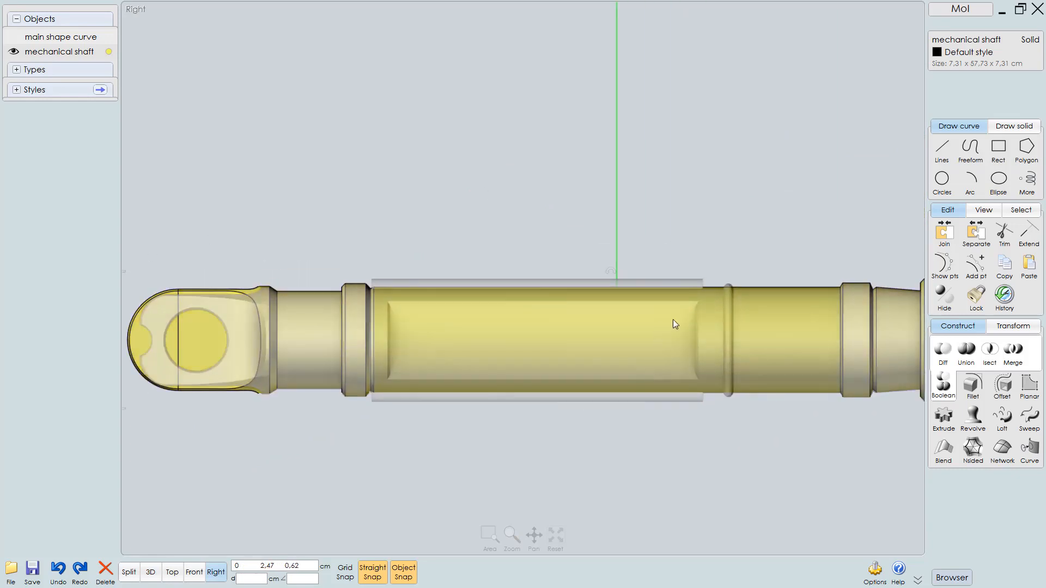
scroll(731, 342, up, 5)
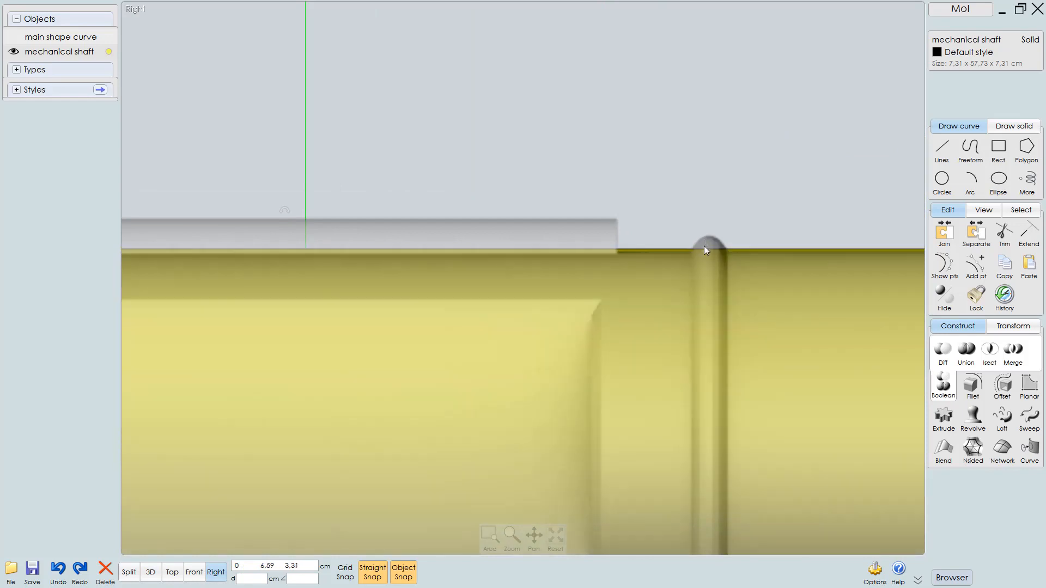
scroll(727, 261, down, 3)
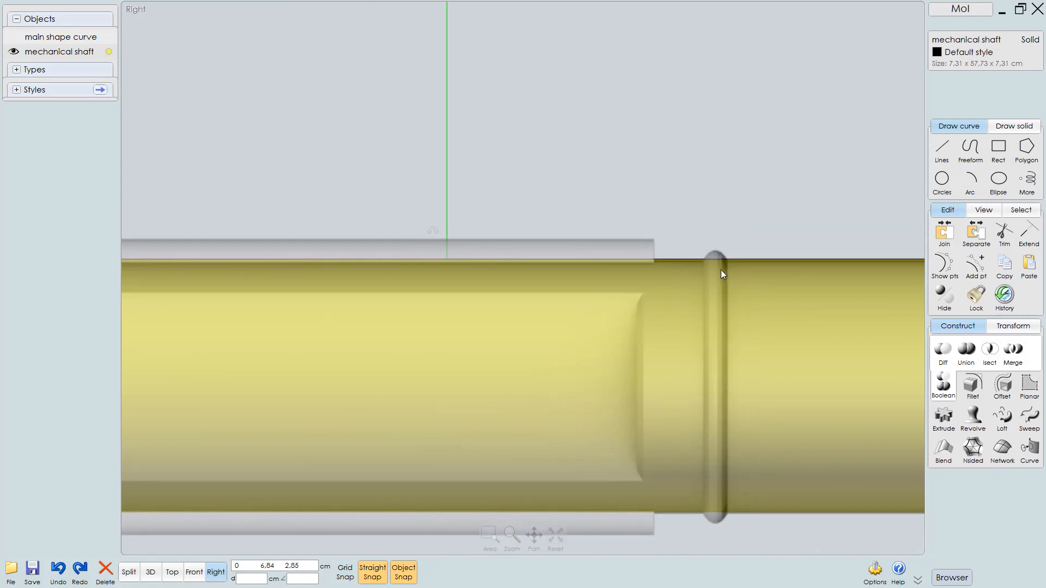
scroll(718, 280, down, 4)
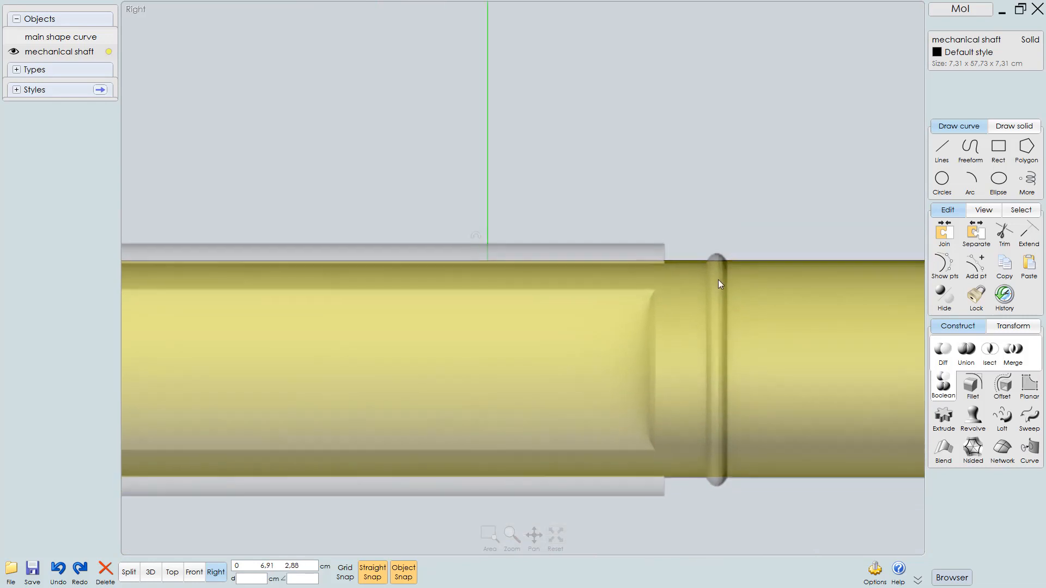
scroll(709, 321, down, 2)
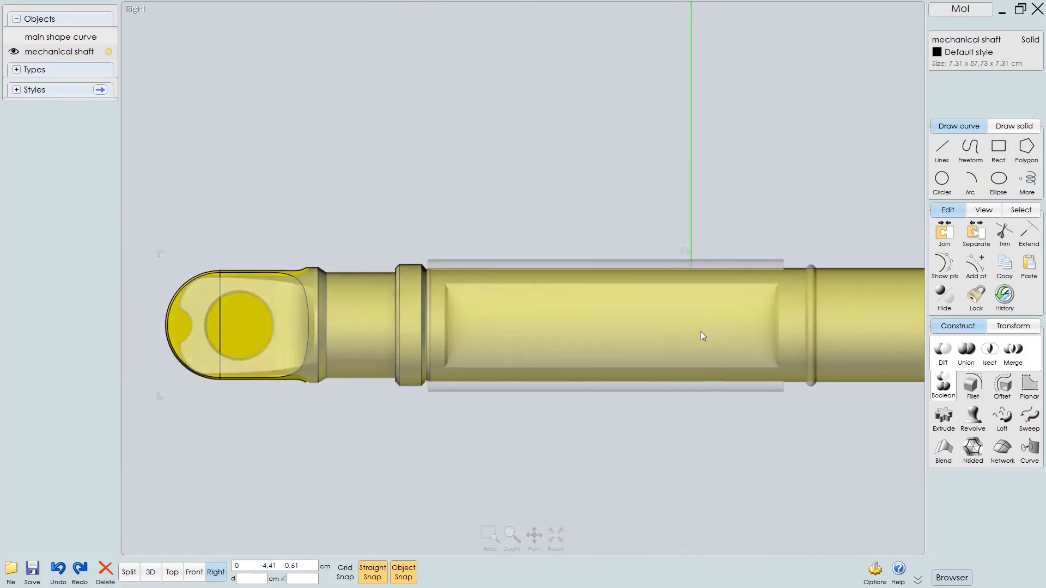
scroll(442, 322, up, 2)
scroll(426, 336, up, 3)
Draw a circle of radius 1.9 cm centred on the round recess in the shaft's end cap
middle_drag(426, 336, 496, 338)
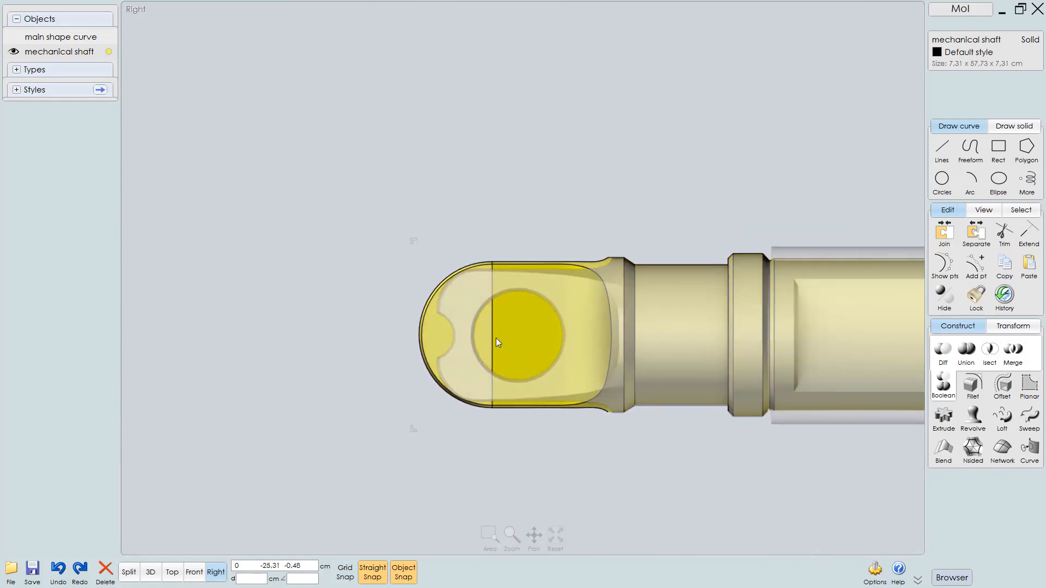
scroll(496, 337, up, 3)
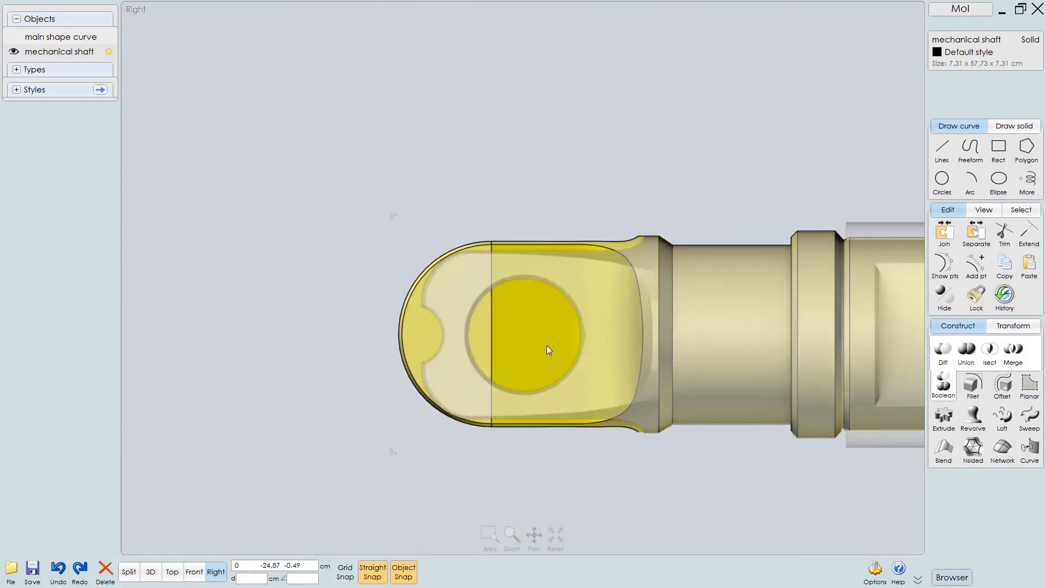
scroll(547, 346, up, 2)
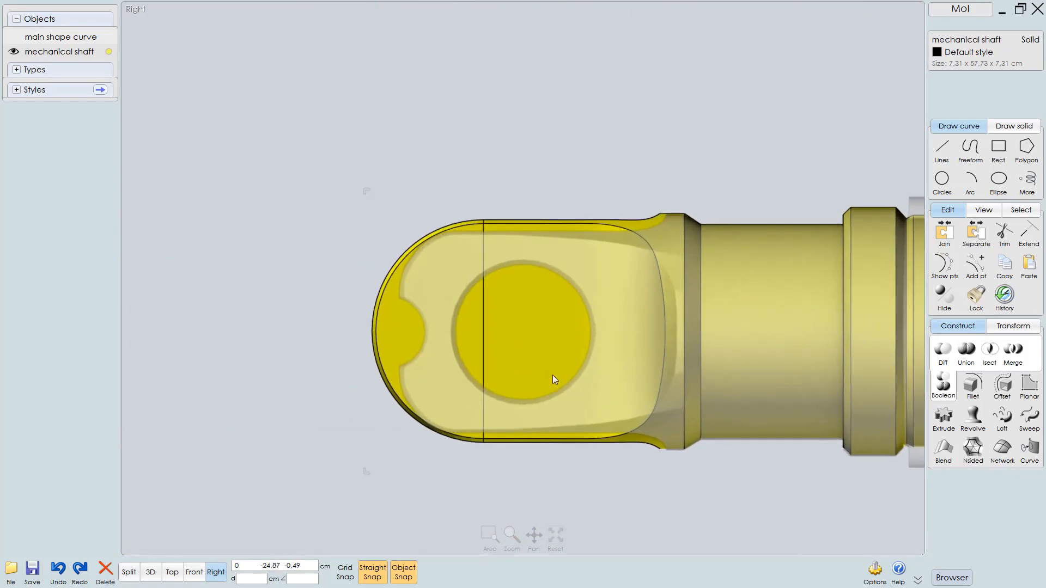
click(952, 179)
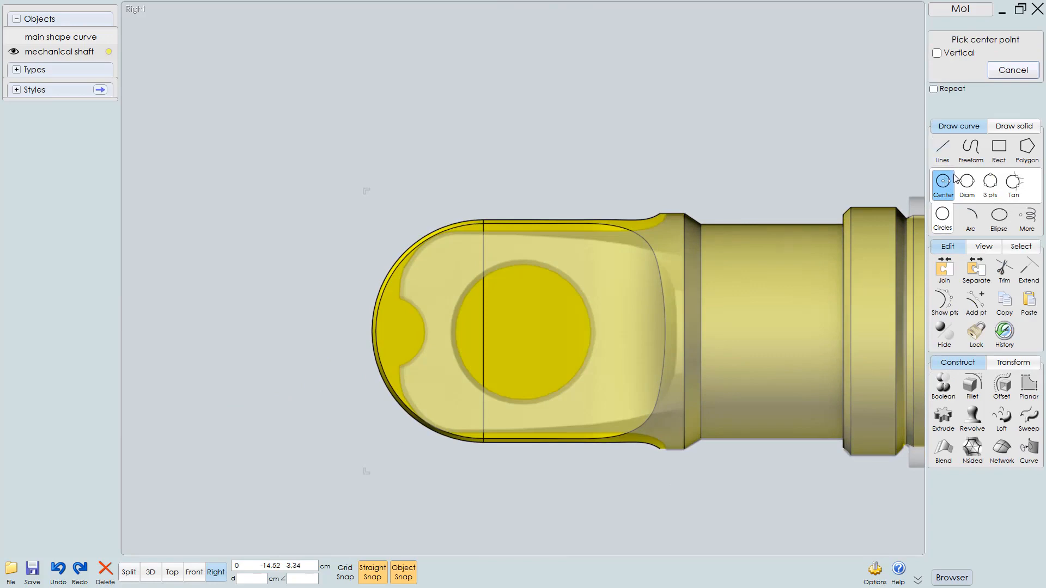
click(485, 331)
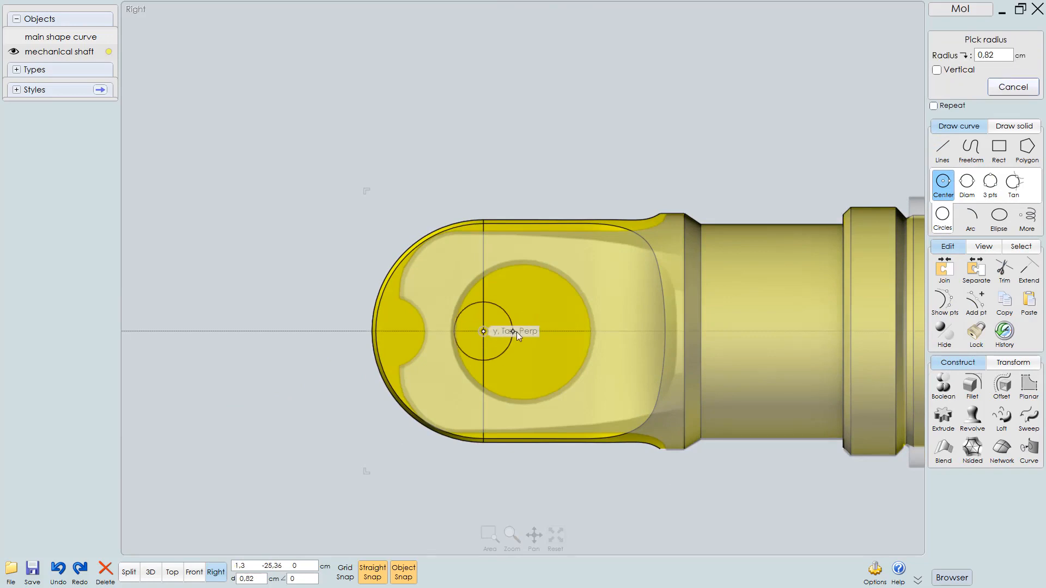
click(554, 337)
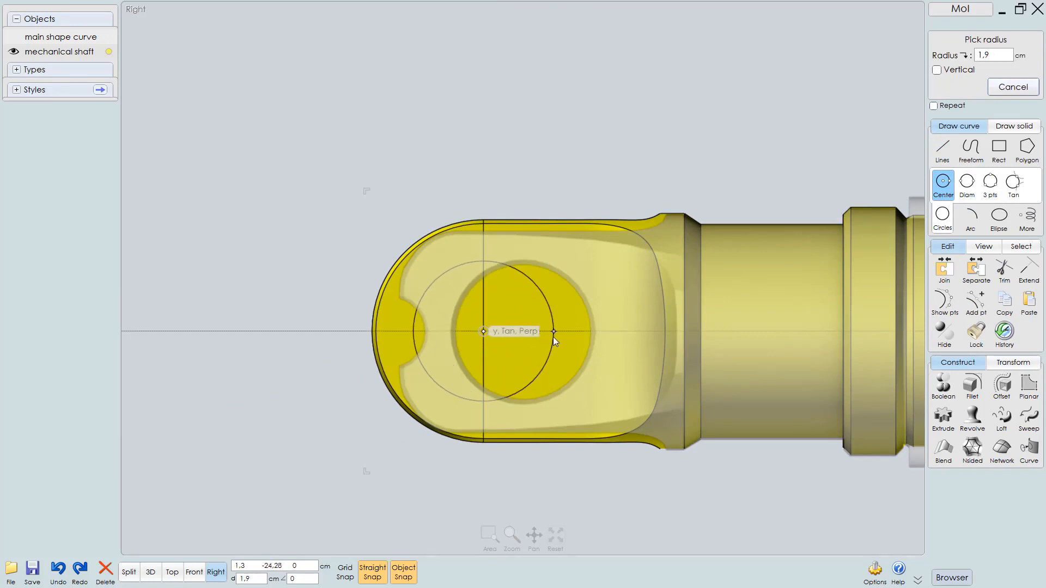
drag(568, 315, 590, 317)
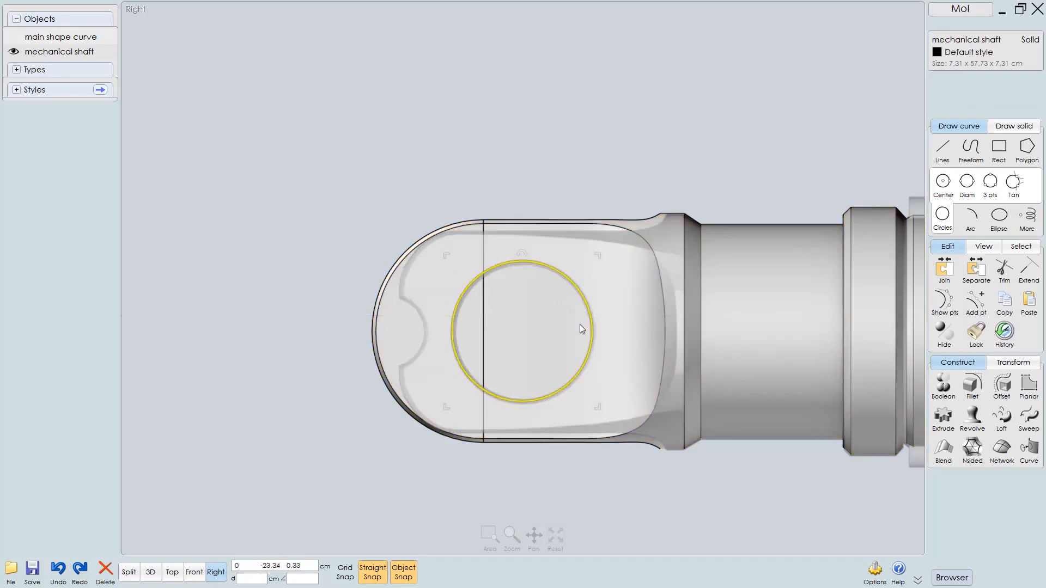
Copy the circle over to the notch at the tip of the rounded end
scroll(557, 332, up, 3)
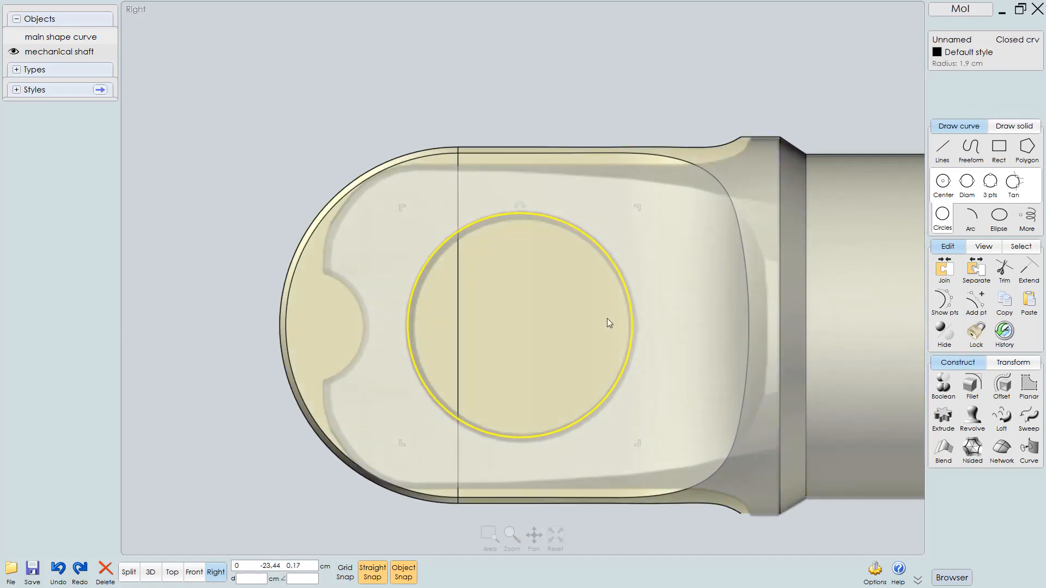
scroll(548, 316, up, 1)
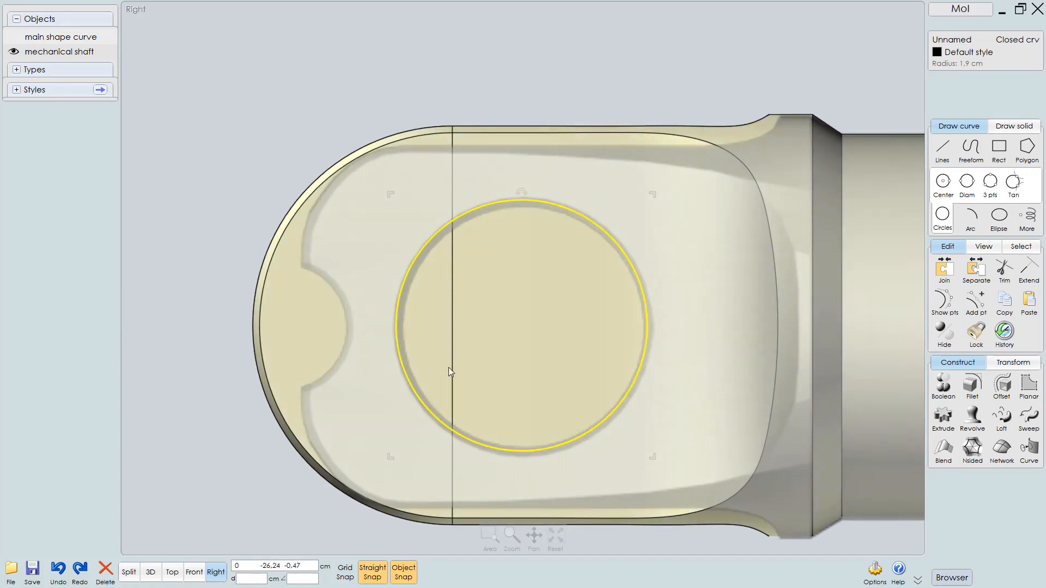
right_drag(519, 303, 573, 298)
scroll(559, 297, down, 1)
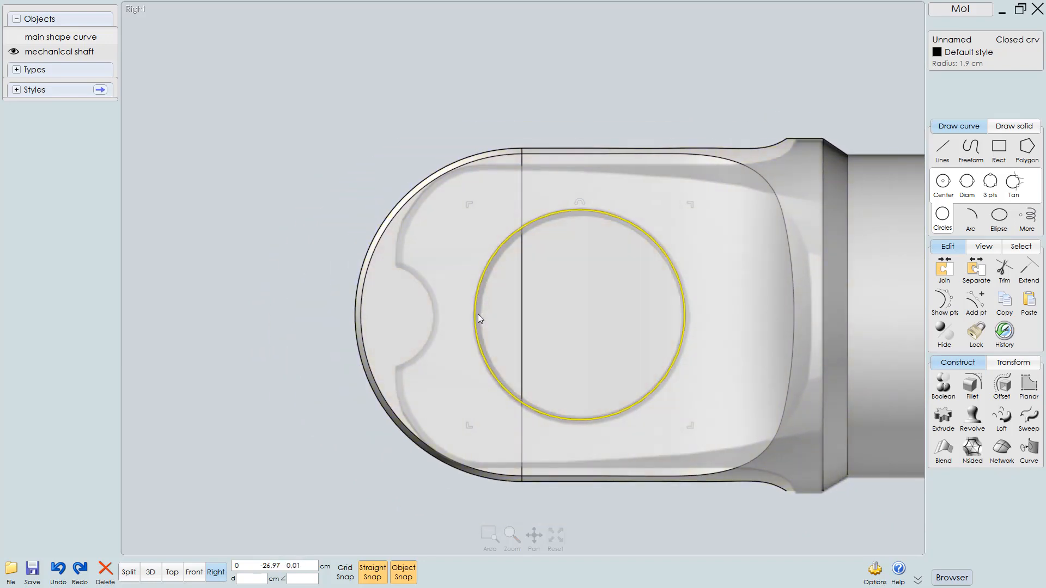
drag(477, 314, 263, 307)
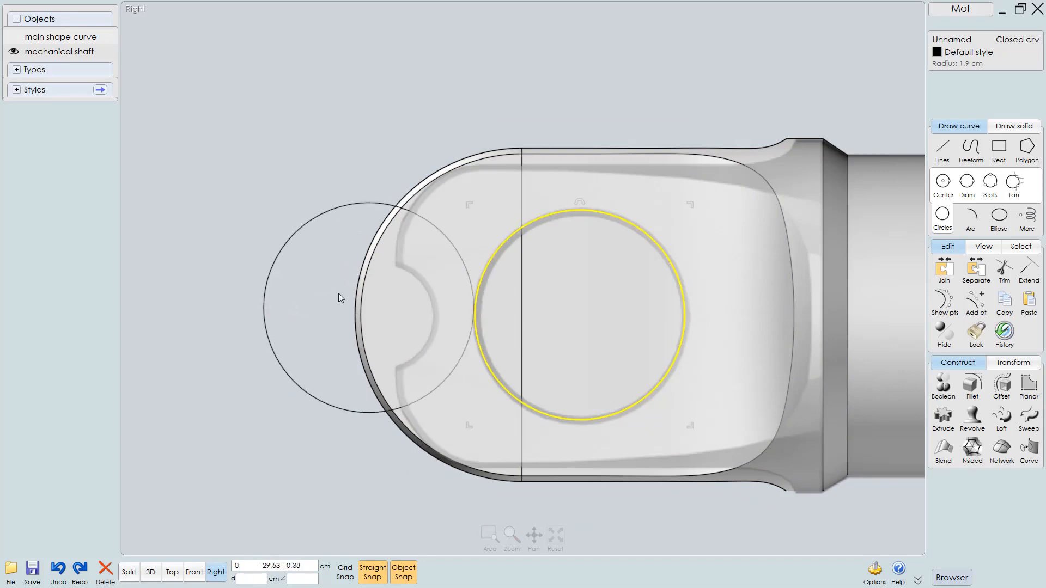
Scale the copied circle down to a radius of about 1.03 cm to fit the end notch
click(356, 163)
click(362, 203)
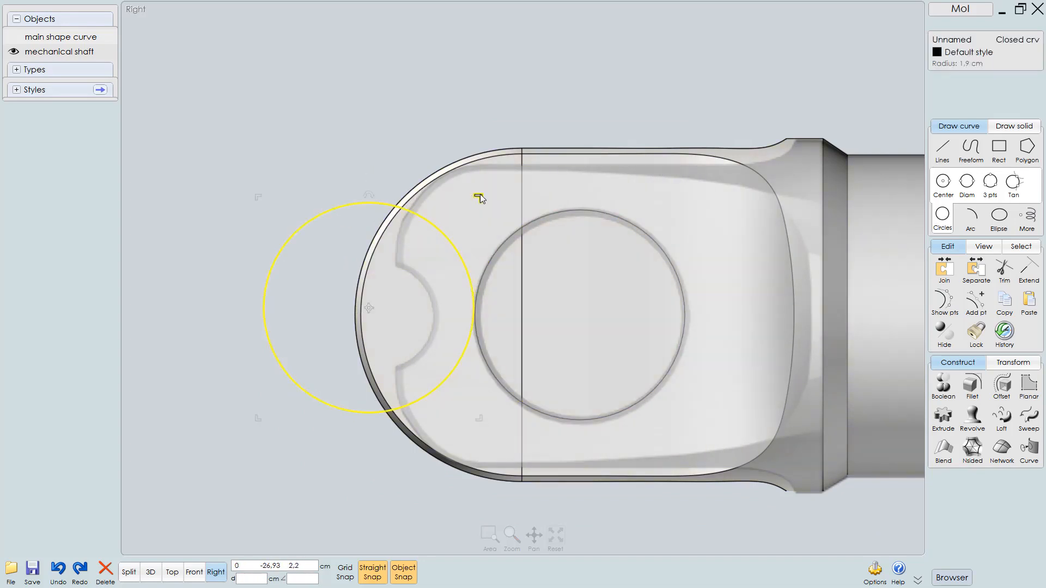
mouse_move(479, 198)
mouse_down()
mouse_move(460, 205)
mouse_move(426, 254)
mouse_up()
mouse_move(426, 306)
mouse_down()
mouse_move(447, 310)
mouse_move(424, 311)
mouse_up()
scroll(420, 356, up, 2)
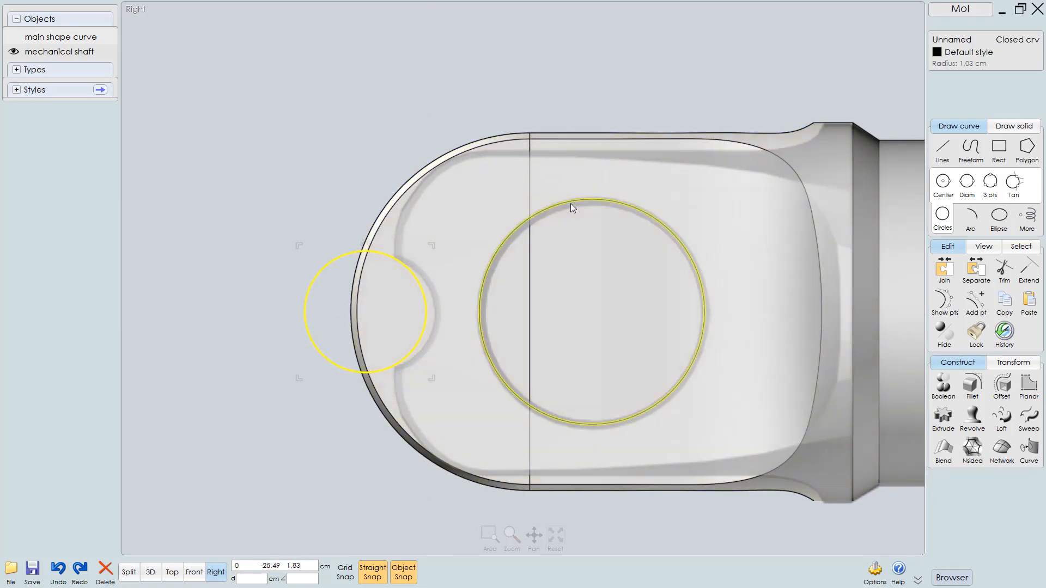
Boolean-subtract both circles from the mechanical shaft to cut the end-cap hole and the tip notch
click(626, 28)
click(664, 154)
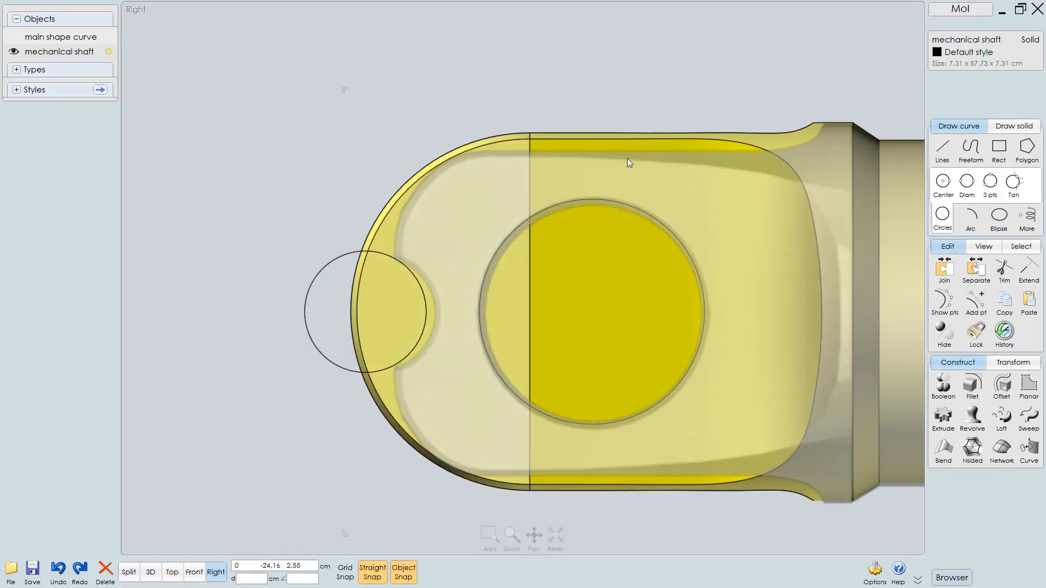
middle_drag(627, 158, 599, 162)
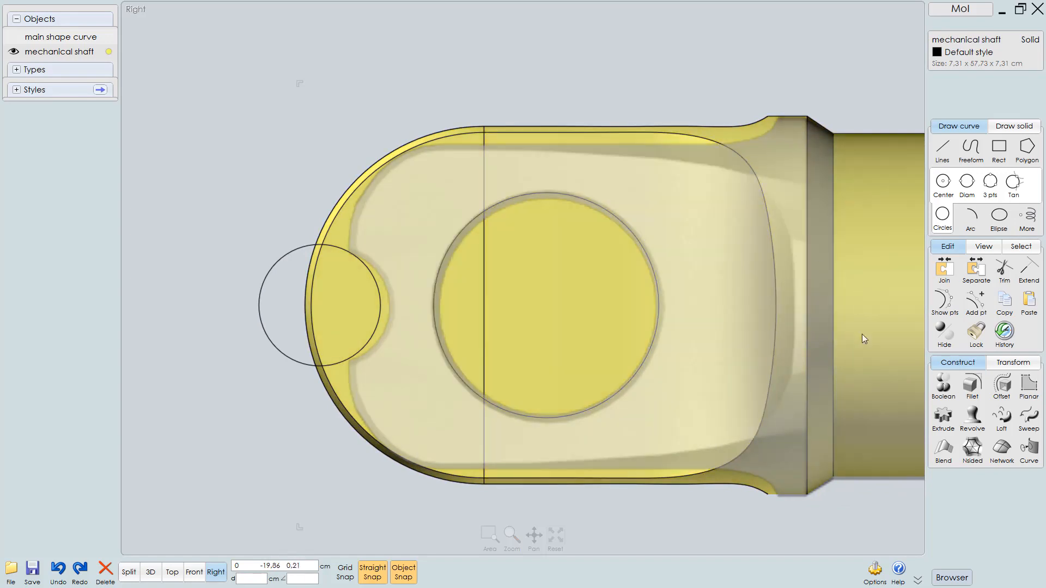
click(948, 389)
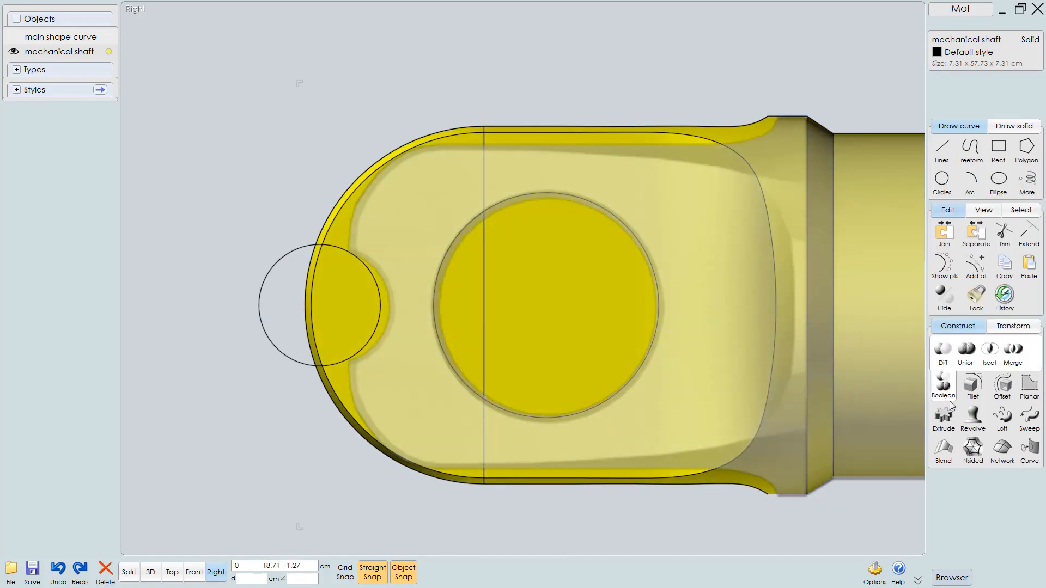
click(943, 351)
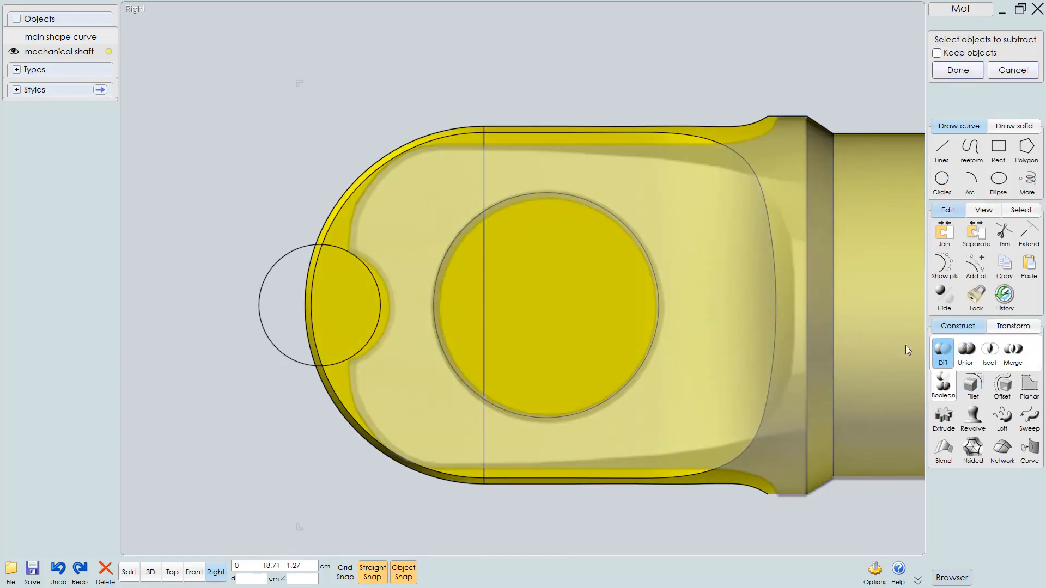
click(582, 198)
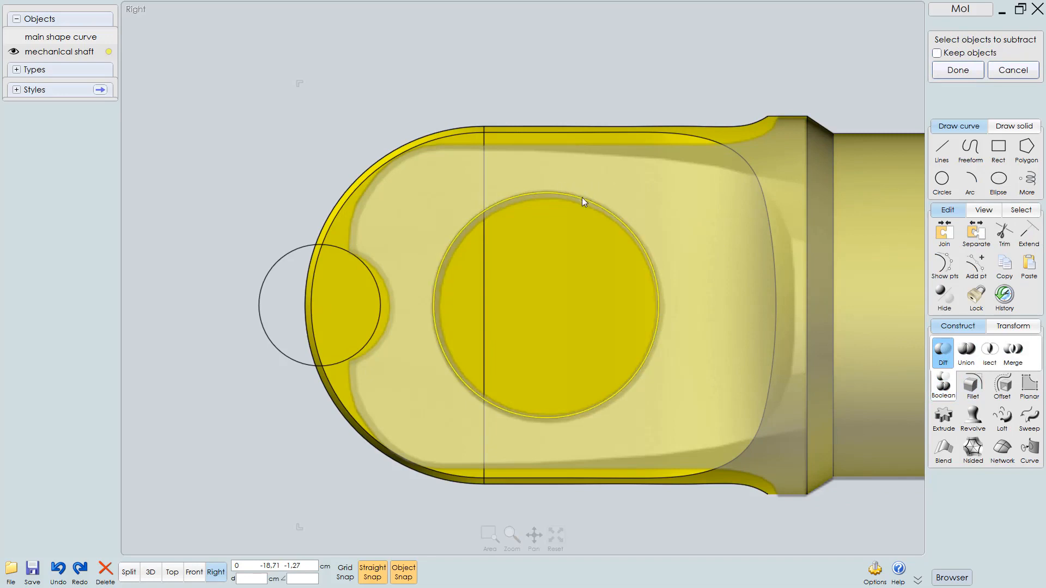
click(293, 250)
key(Return)
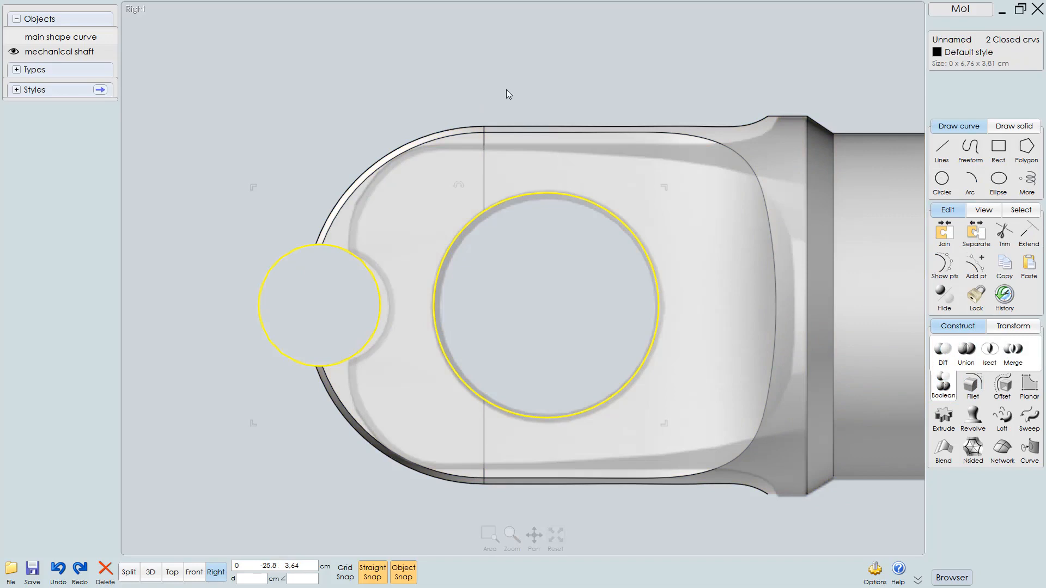
Delete the two cutting circles after checking the cut holes in the 3D view
key(F5)
middle_drag(484, 261, 608, 211)
right_drag(521, 262, 537, 289)
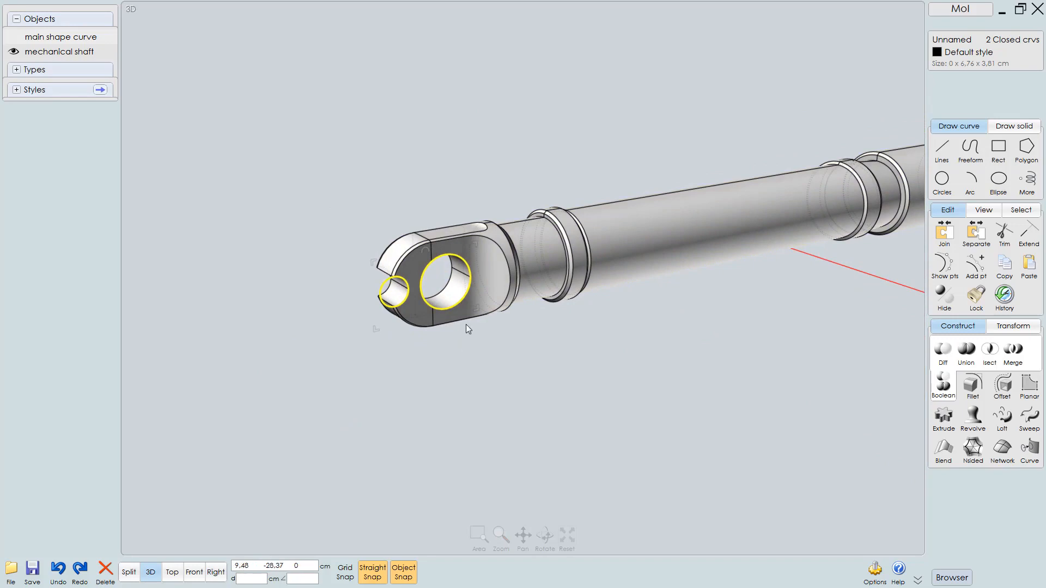
scroll(479, 283, up, 2)
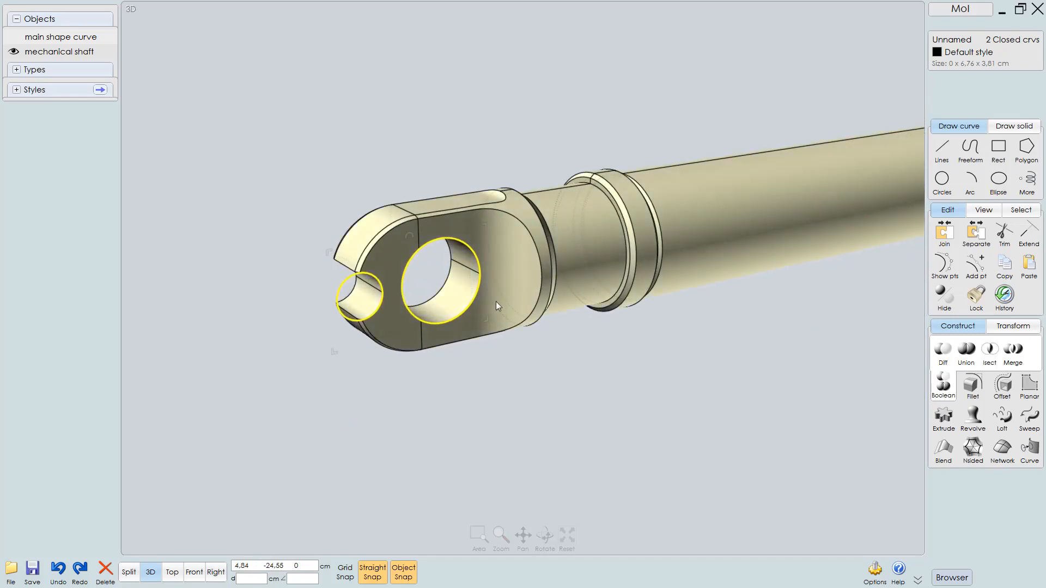
key(Delete)
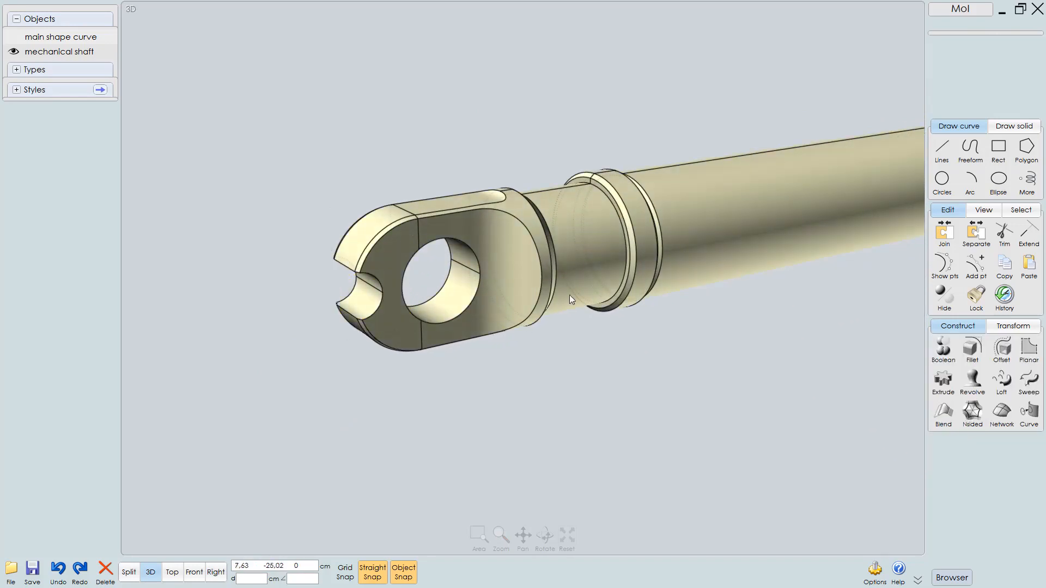
Draw a center circle of radius about 0.28 cm on the top edge of the raised ring on the shaft
scroll(496, 277, down, 5)
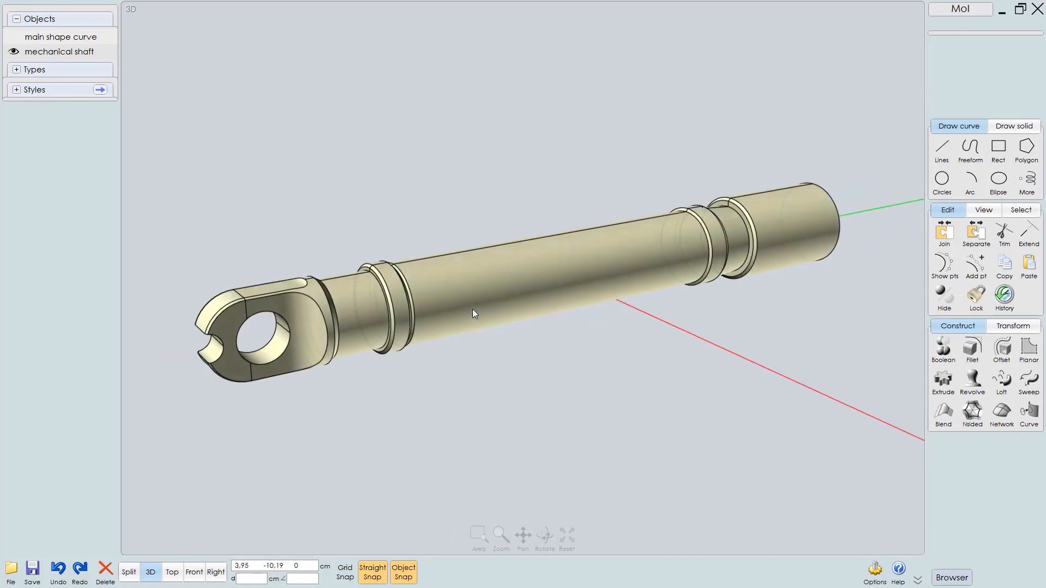
key(F9)
scroll(457, 329, down, 3)
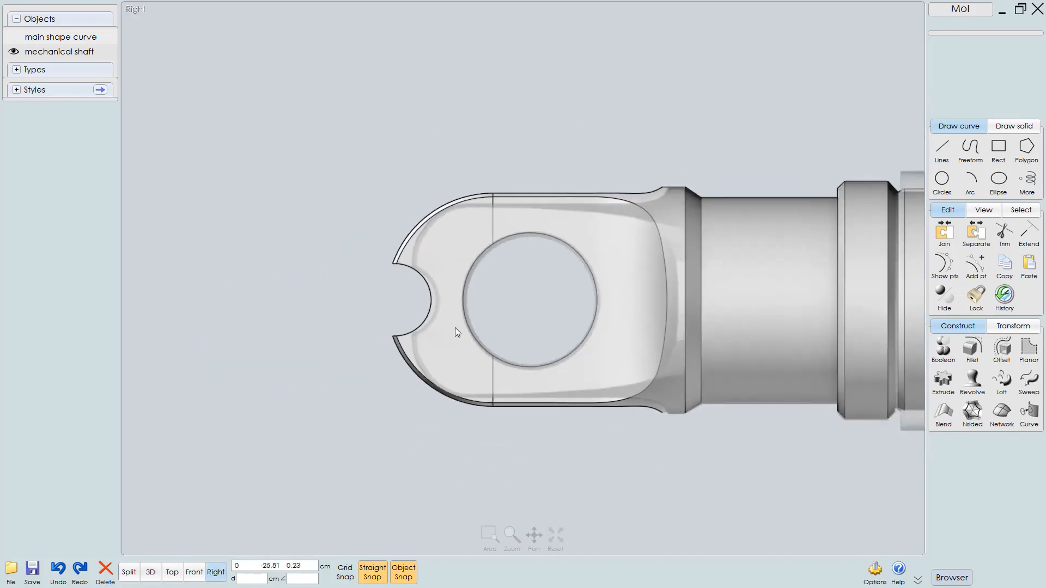
right_drag(456, 331, 237, 311)
right_drag(605, 283, 390, 287)
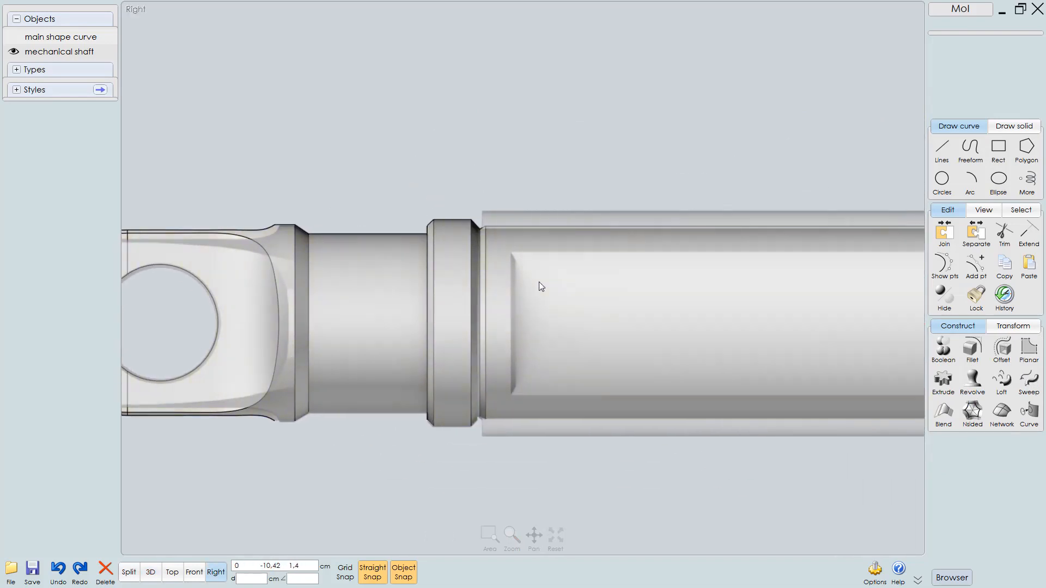
right_drag(541, 287, 409, 287)
right_drag(469, 276, 284, 282)
scroll(678, 248, up, 6)
right_drag(639, 239, 584, 257)
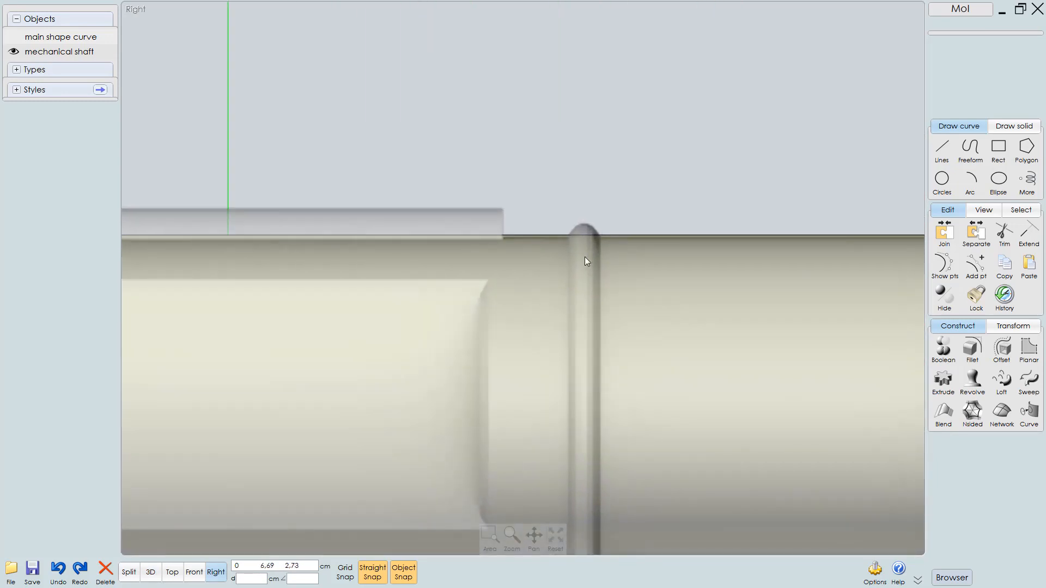
scroll(584, 256, up, 2)
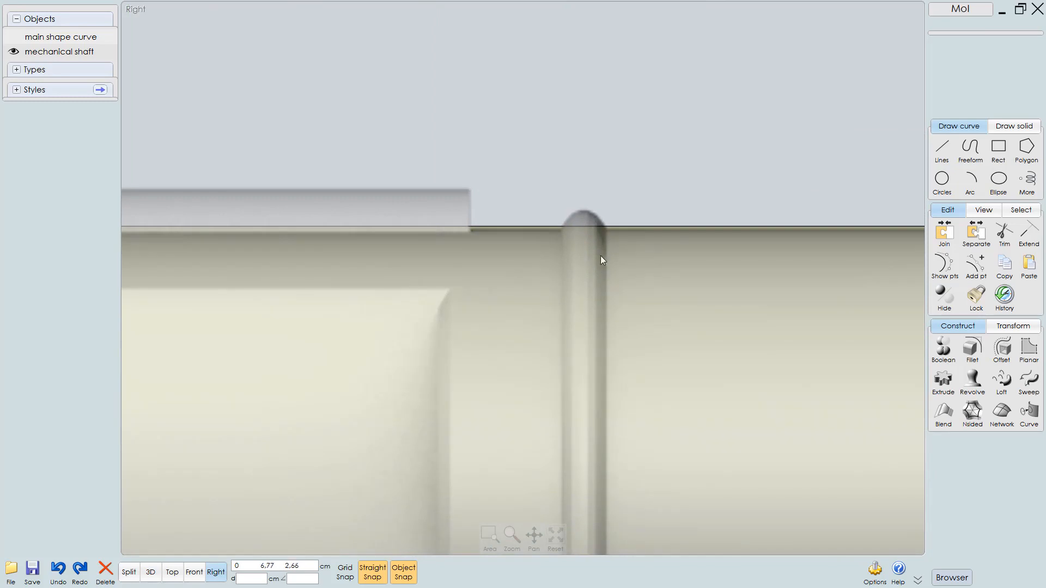
click(942, 179)
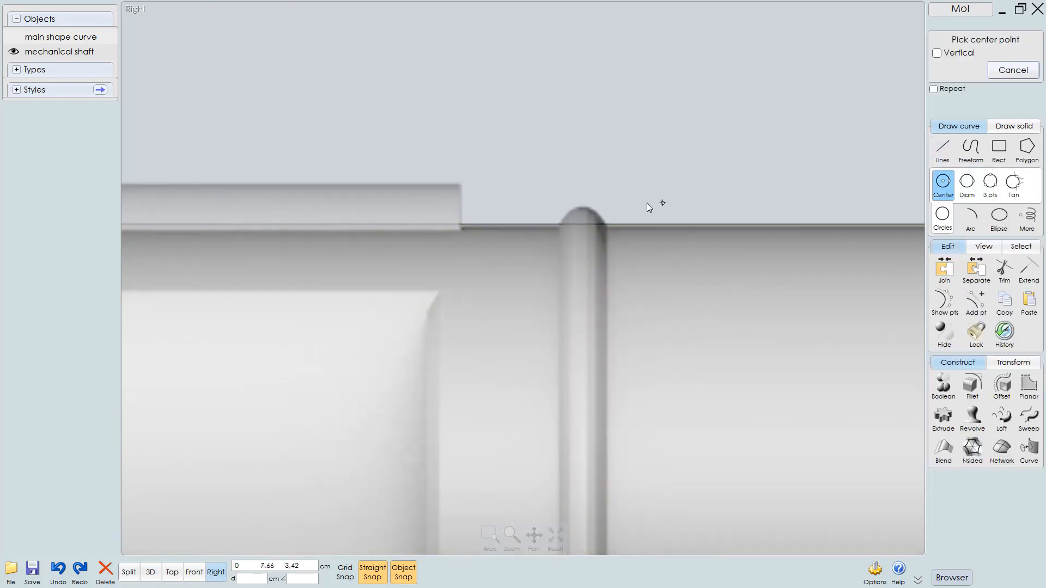
click(582, 223)
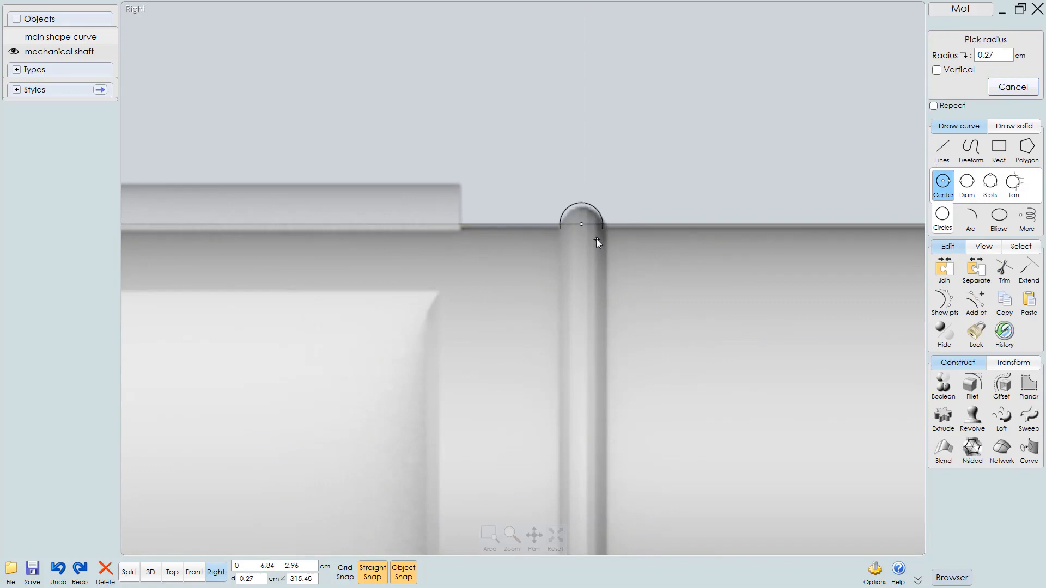
click(597, 239)
scroll(599, 235, down, 3)
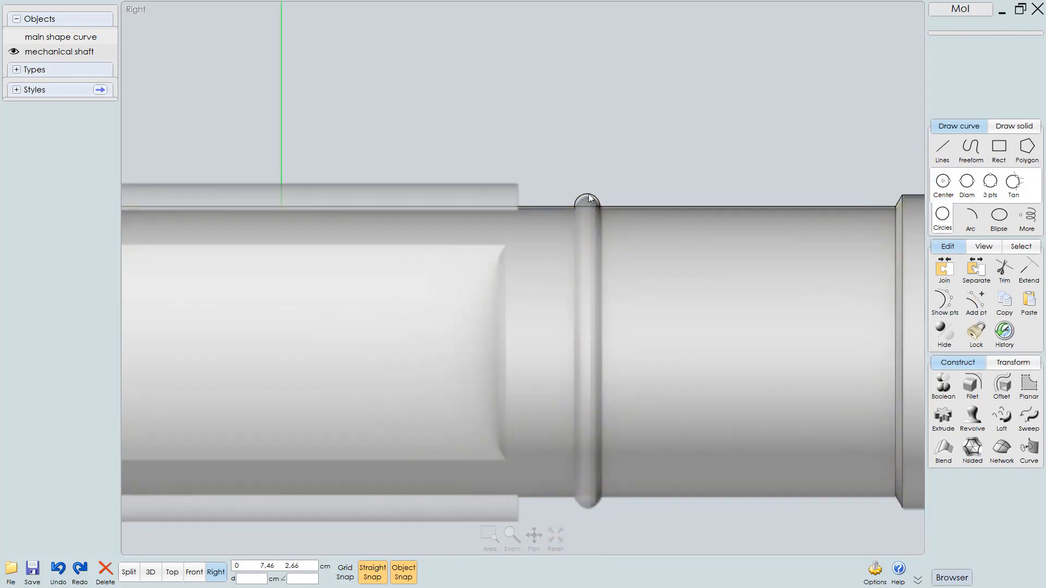
middle_drag(623, 229, 588, 194)
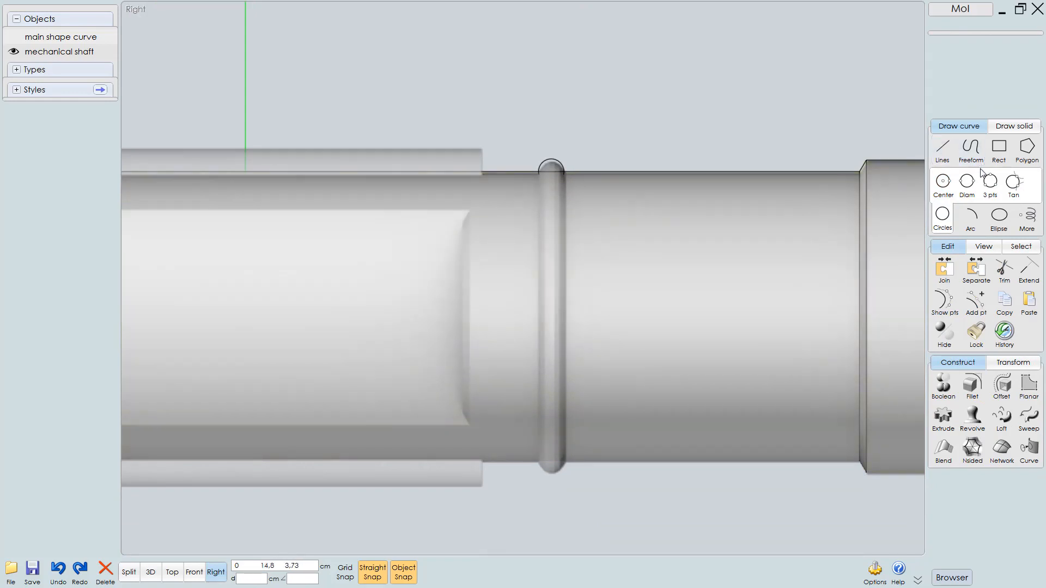
click(967, 183)
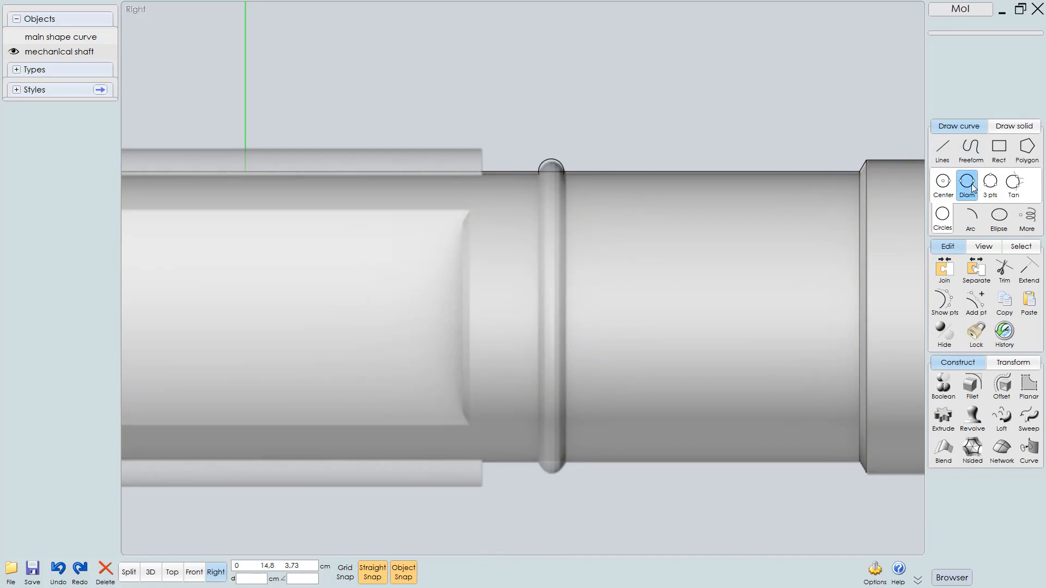
scroll(571, 242, up, 2)
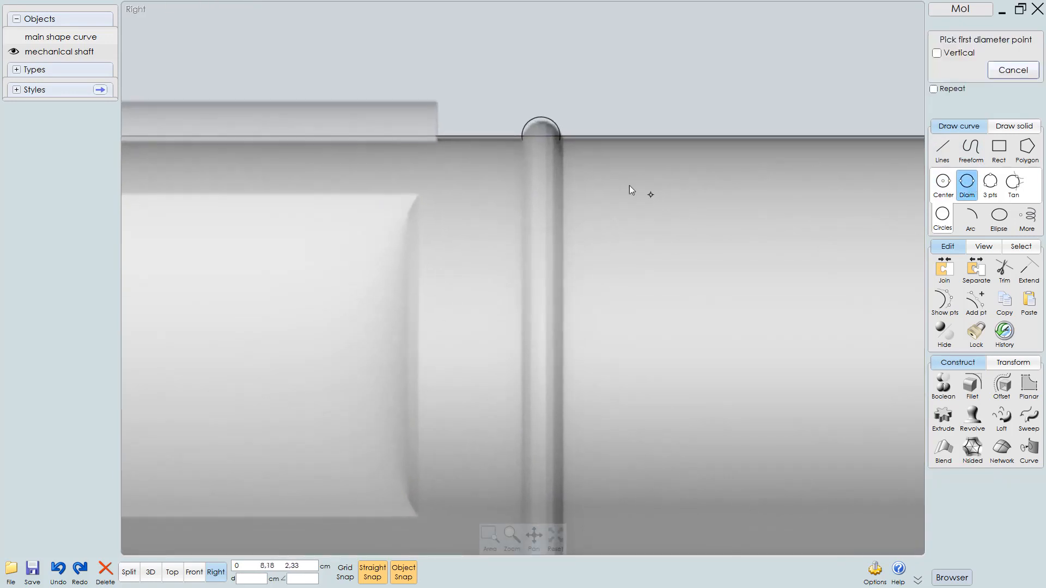
scroll(561, 185, up, 2)
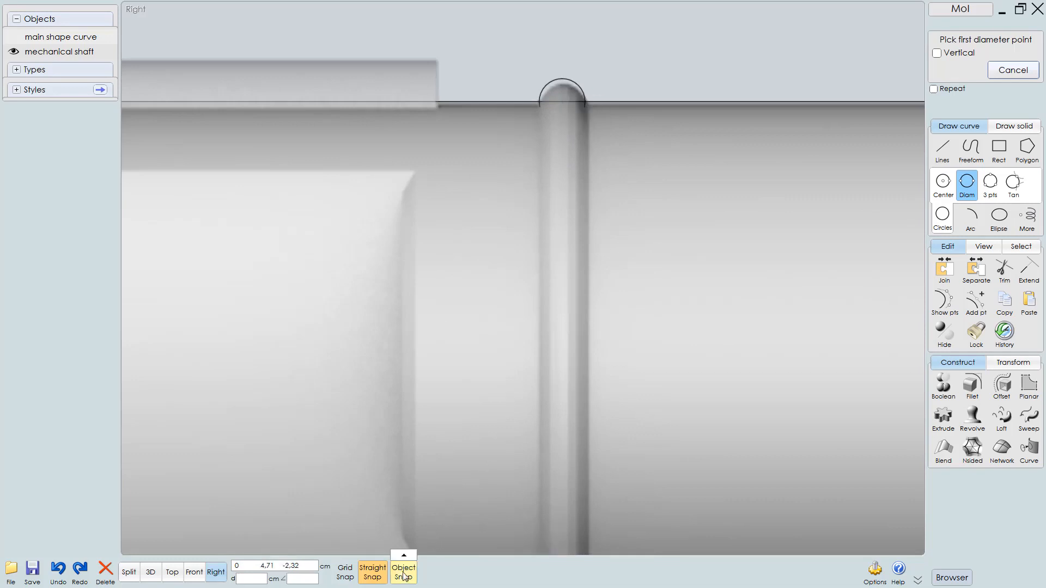
click(565, 101)
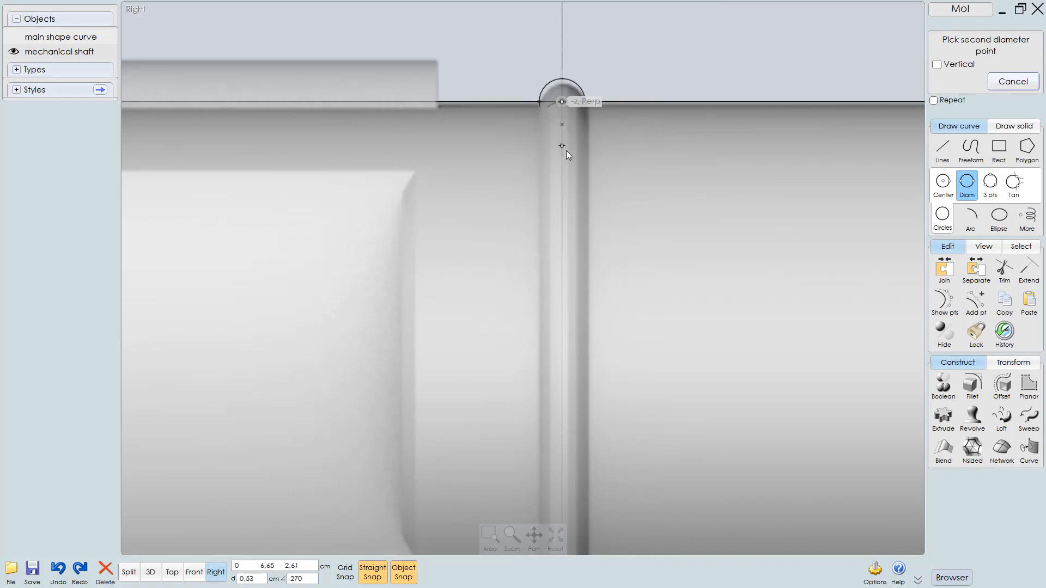
right_drag(589, 276, 593, 195)
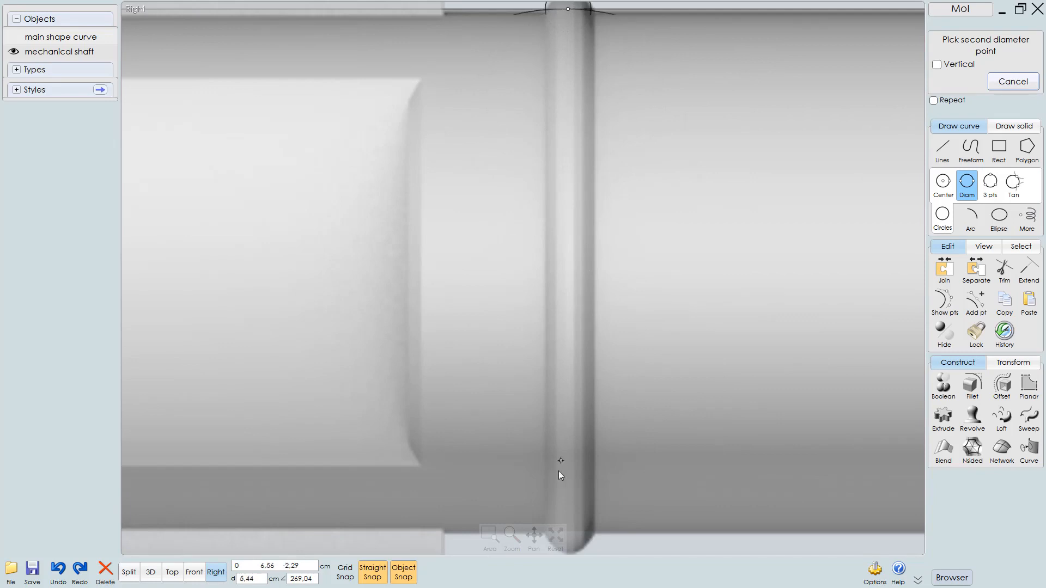
right_drag(591, 480, 597, 399)
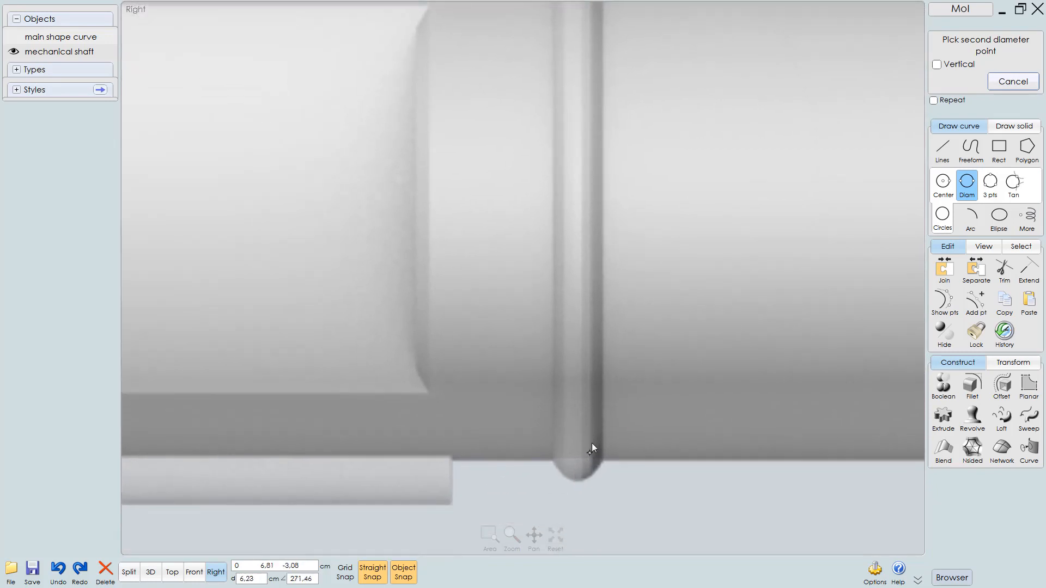
scroll(593, 439, down, 3)
scroll(584, 478, up, 1)
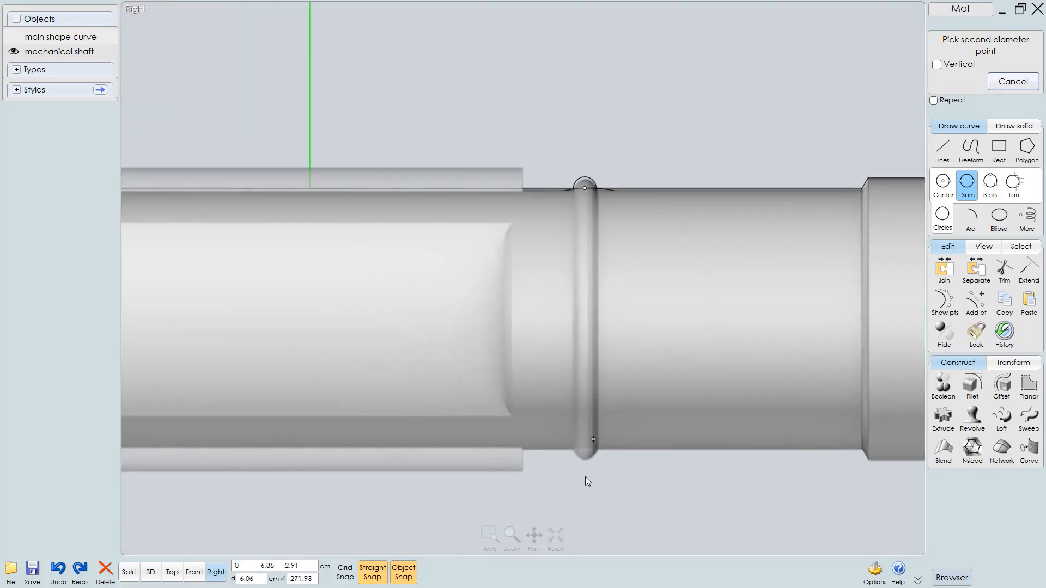
key(Escape)
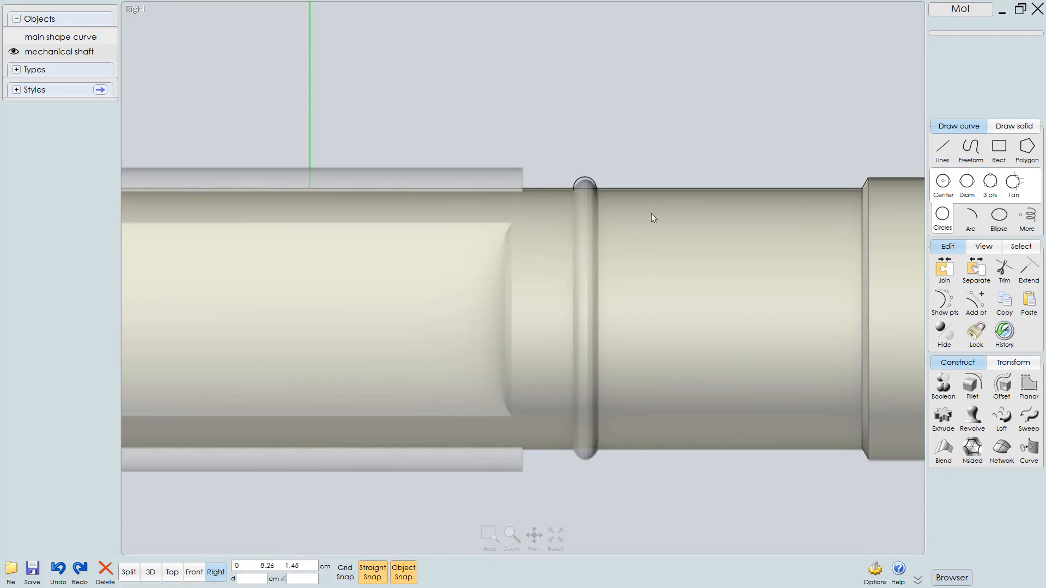
Mirror the small ring circle across the shaft's central axis to the ring's bottom edge
click(588, 180)
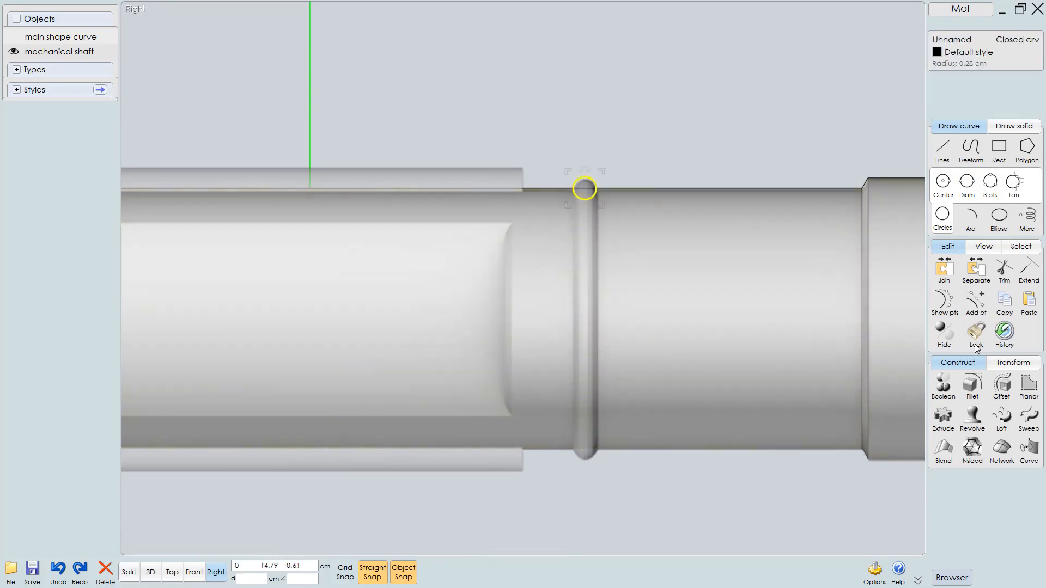
click(1018, 363)
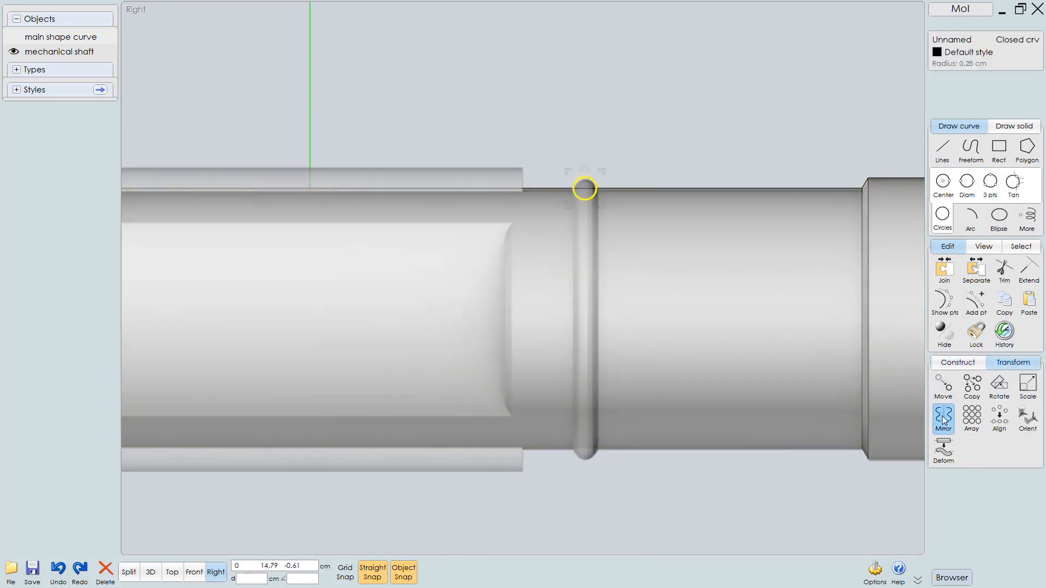
click(943, 416)
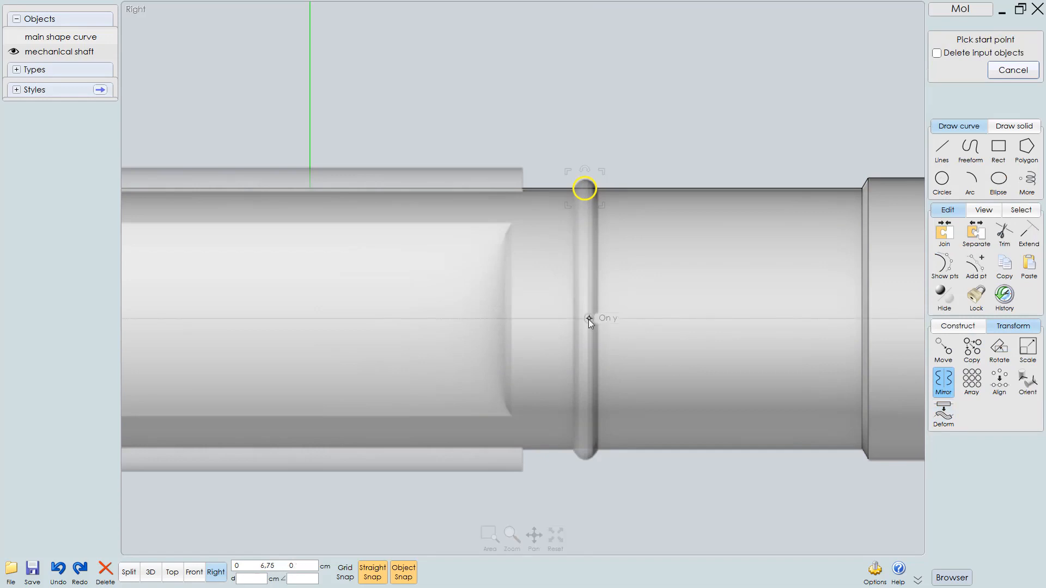
click(589, 319)
click(642, 319)
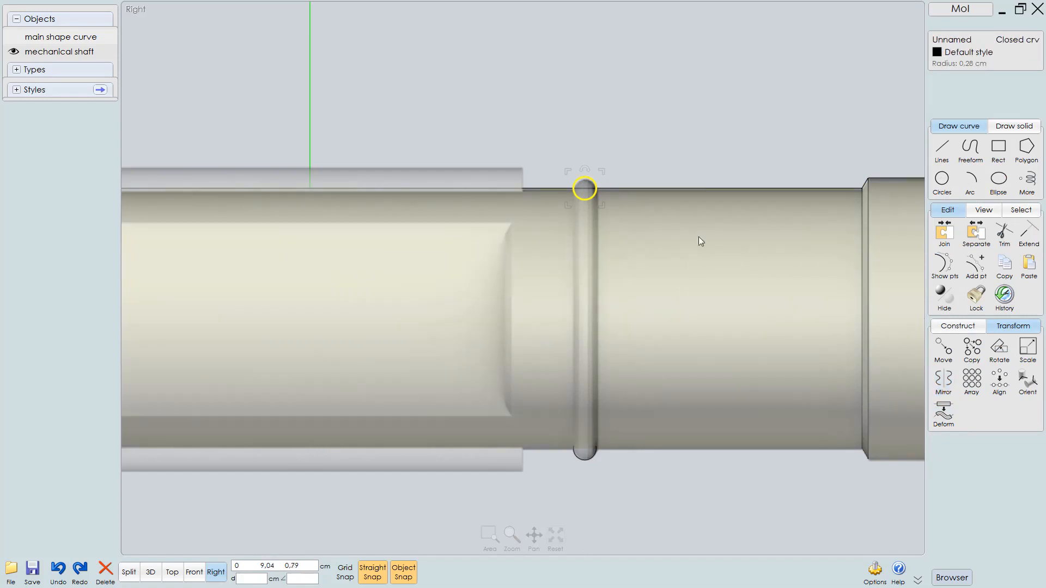
click(705, 165)
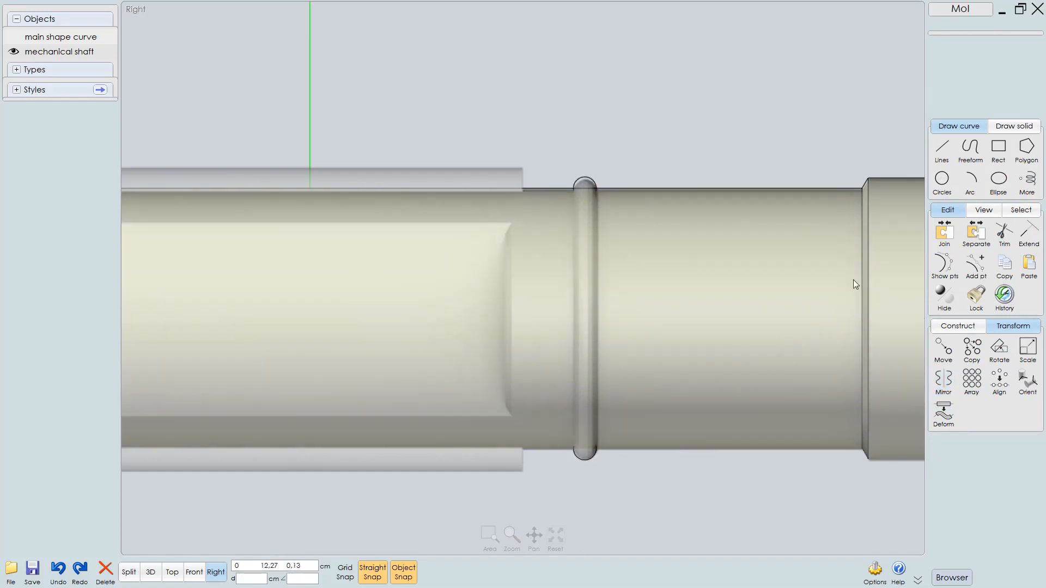
Draw a diameter circle from the raised ring's top edge to its bottom edge
click(949, 182)
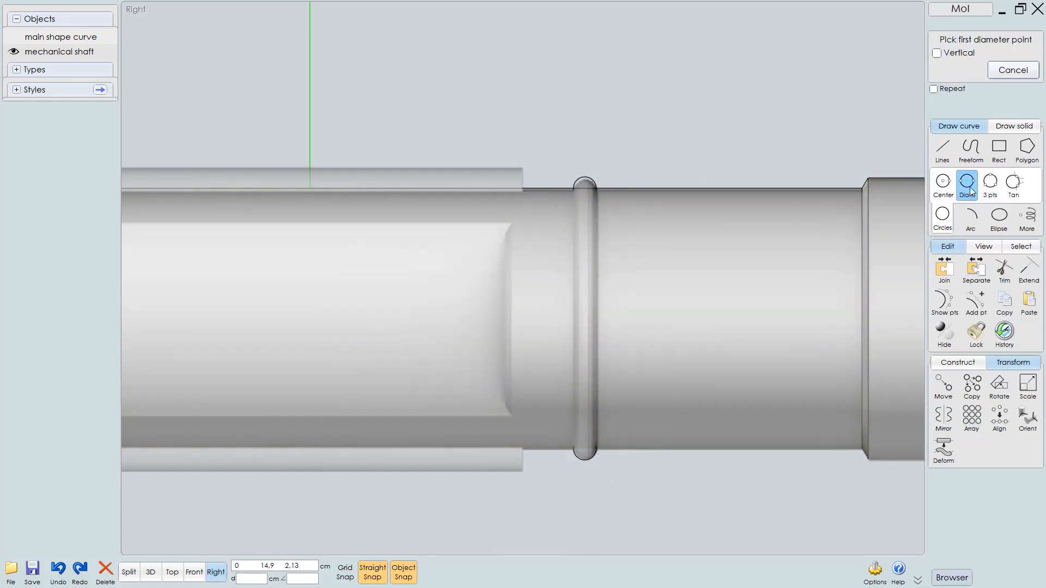
scroll(612, 211, up, 1)
scroll(610, 208, up, 1)
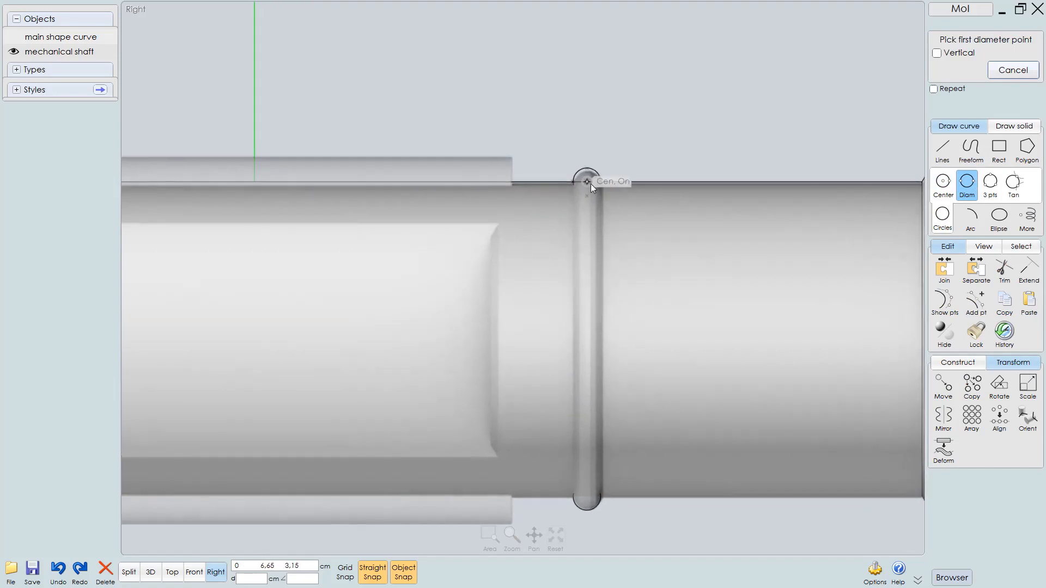
click(588, 182)
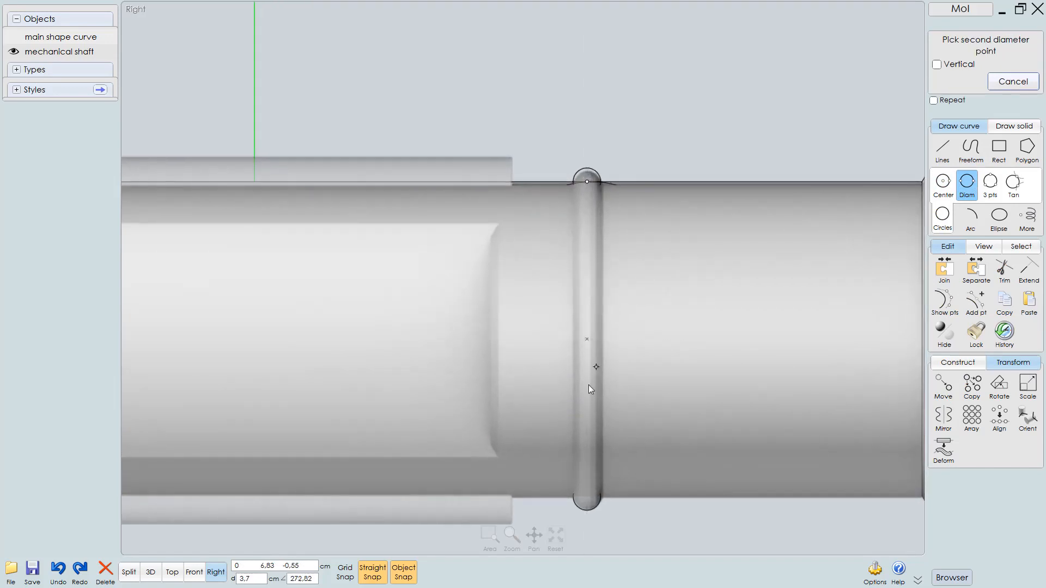
click(587, 497)
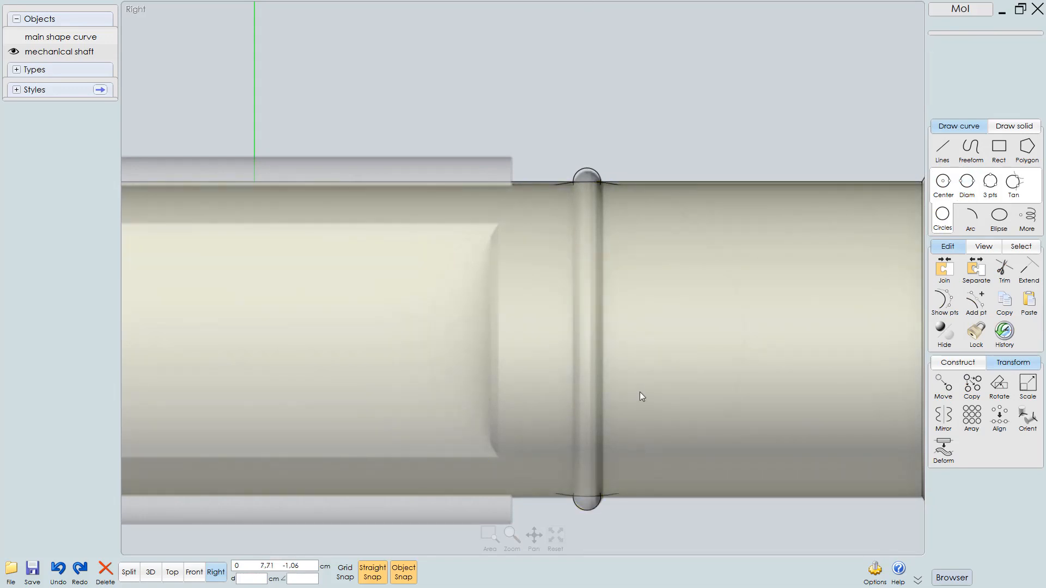
Inspect the diameter circle's position over the raised ring in the top and 3D views
key(t)
scroll(653, 367, down, 6)
middle_drag(647, 292, 622, 471)
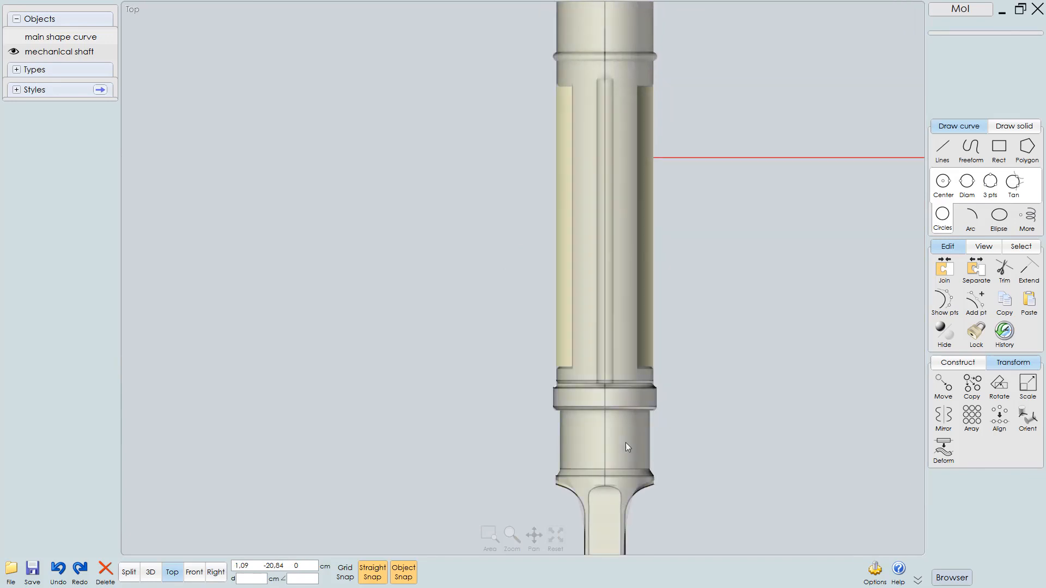
middle_drag(665, 172, 660, 330)
scroll(640, 235, up, 4)
scroll(632, 174, up, 2)
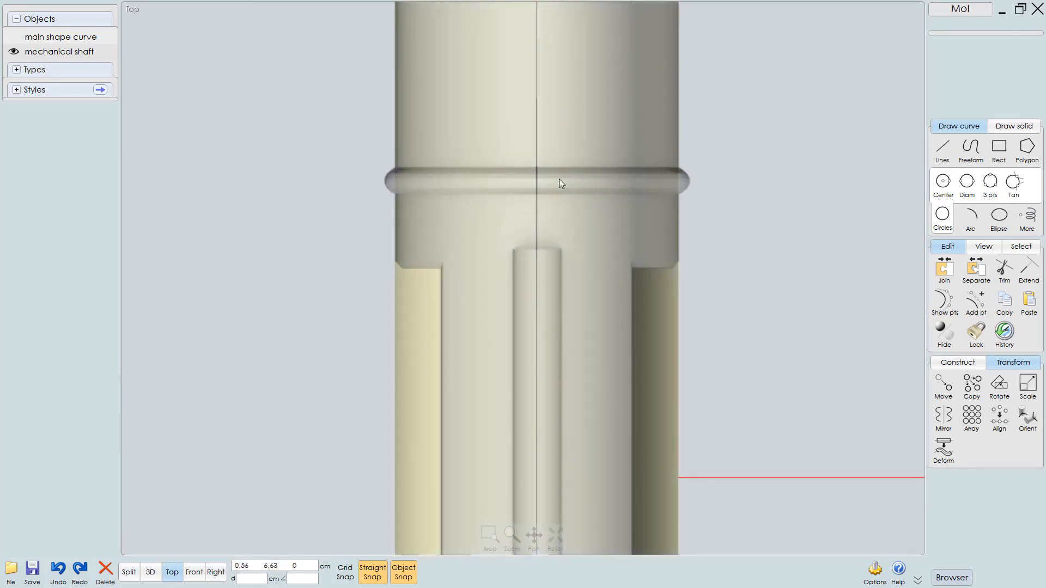
right_click(739, 228)
key(Escape)
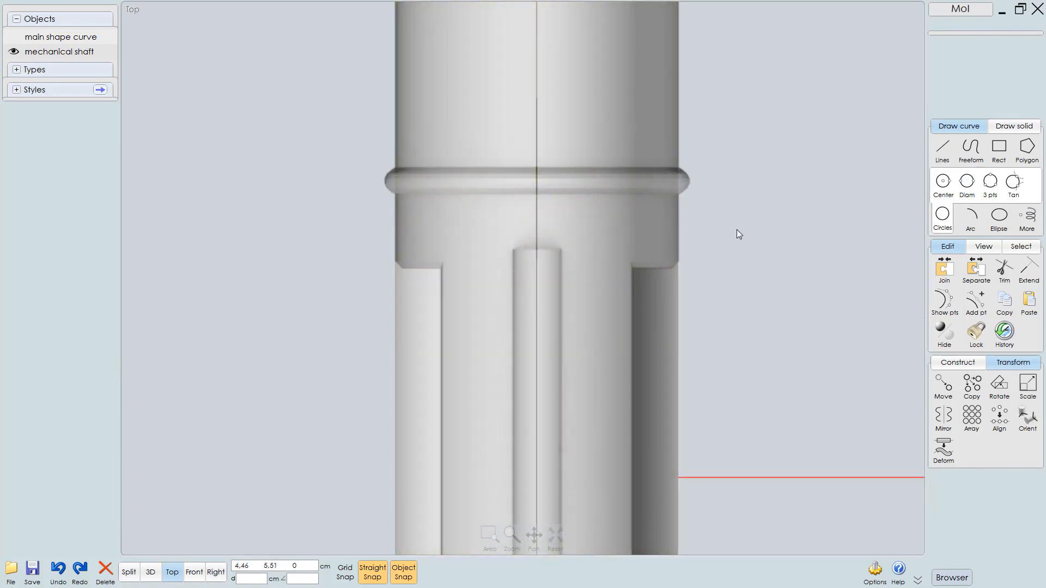
click(537, 214)
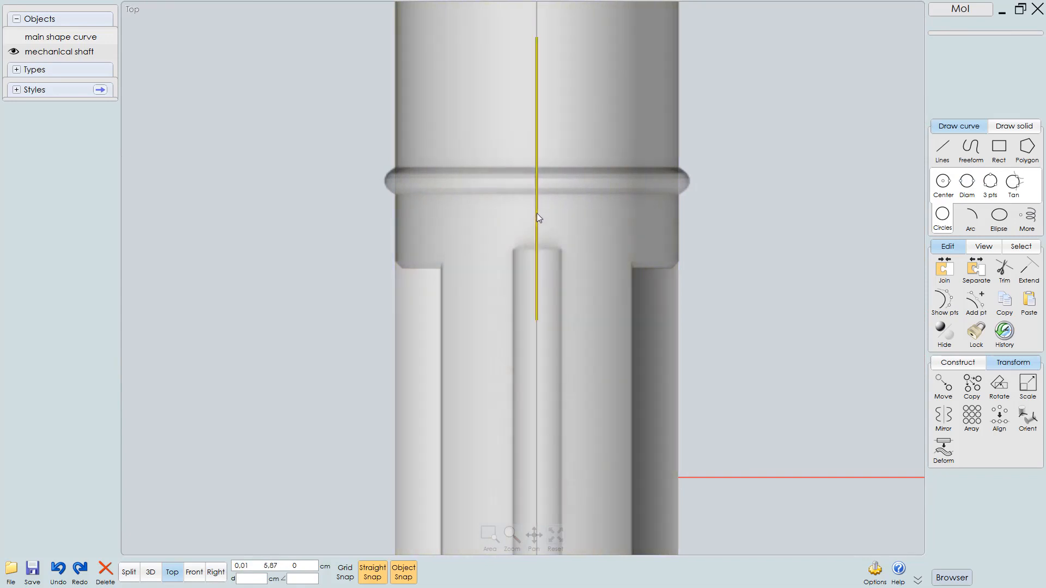
middle_drag(597, 155, 643, 277)
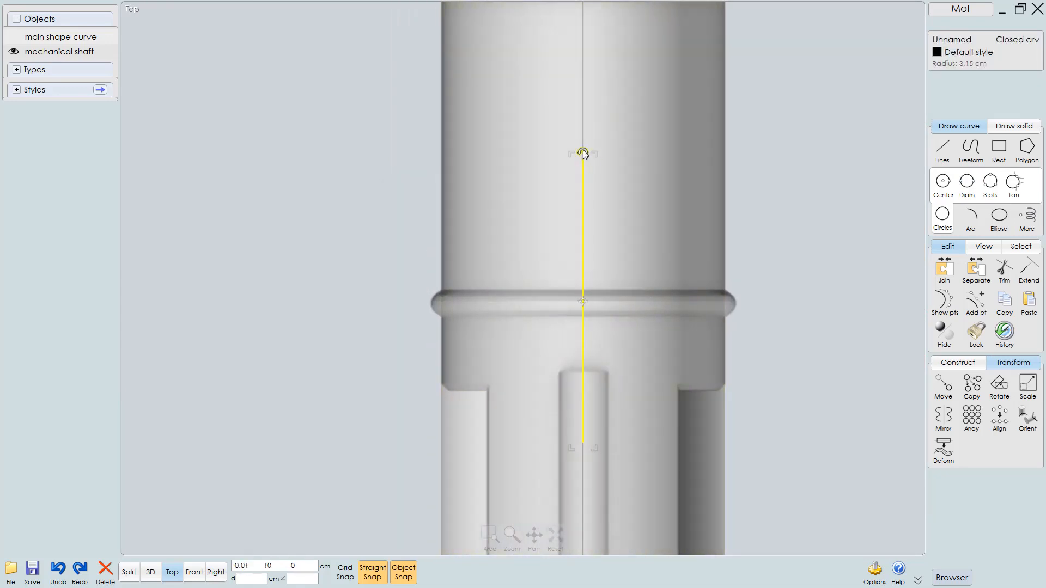
mouse_move(582, 152)
mouse_down()
mouse_move(505, 211)
mouse_move(466, 301)
mouse_up()
key(F5)
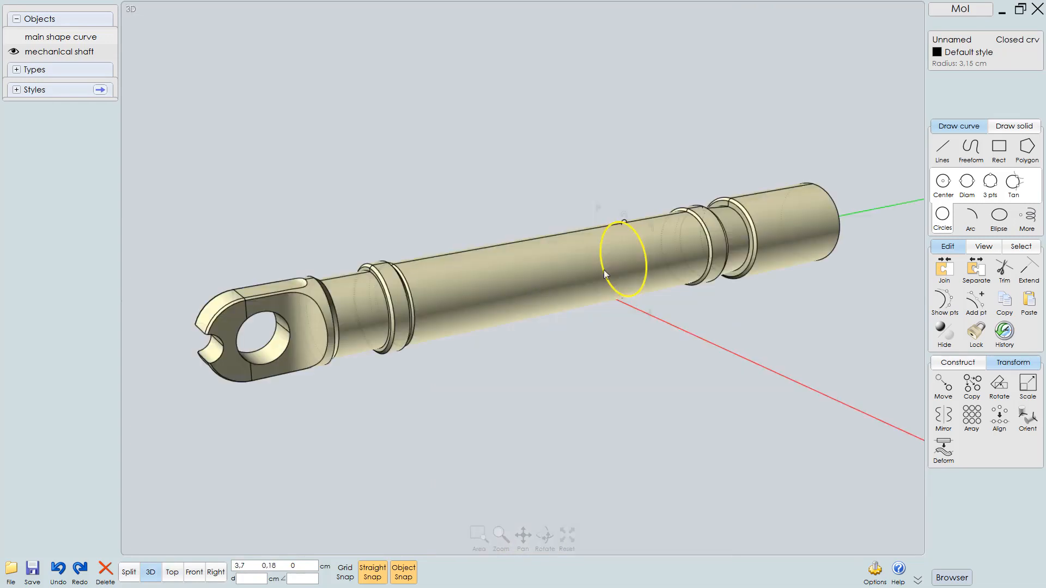
scroll(700, 188, up, 4)
scroll(625, 215, up, 3)
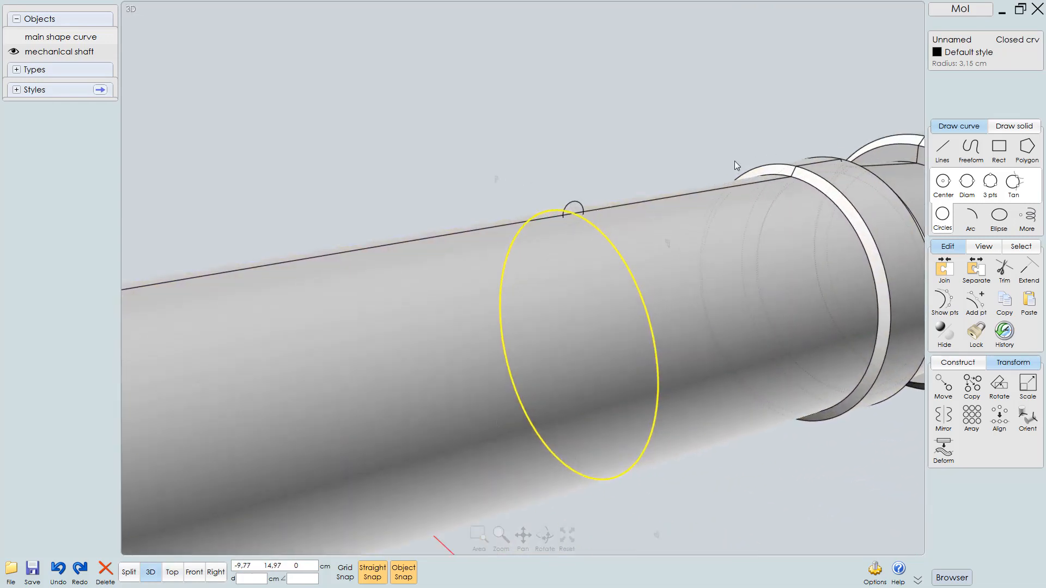
click(958, 363)
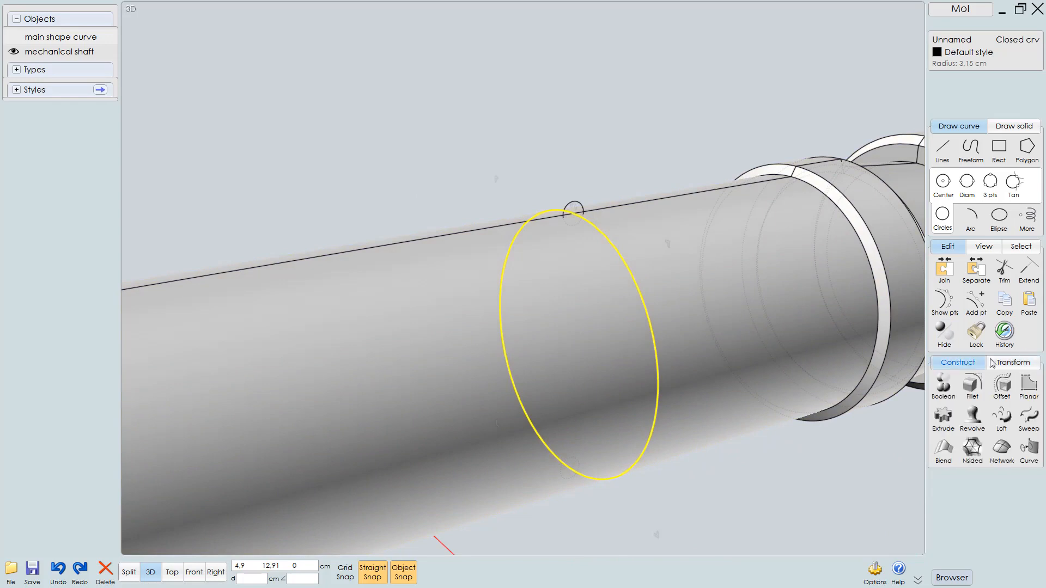
click(1024, 419)
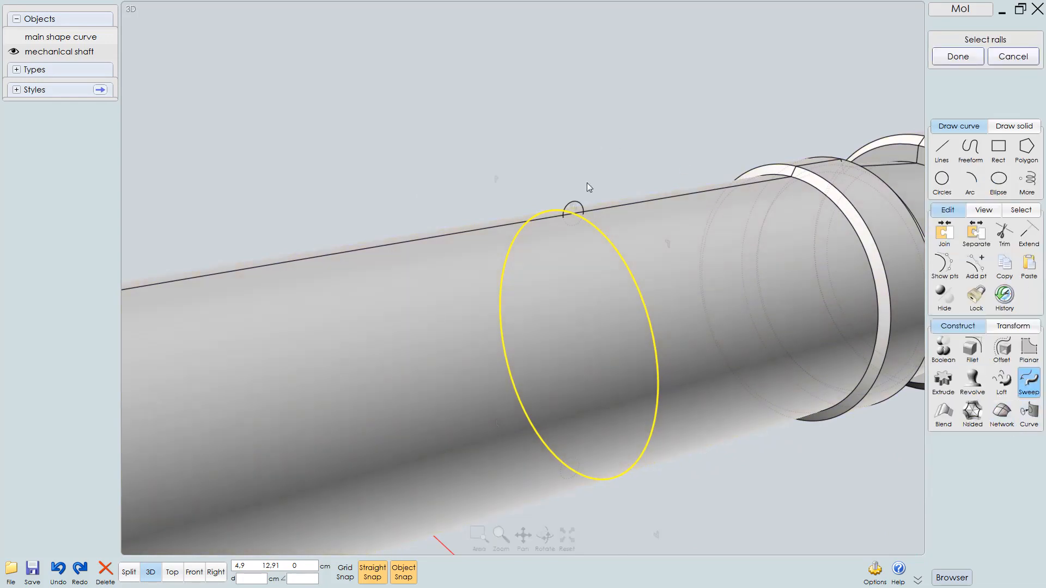
click(579, 205)
right_click(631, 162)
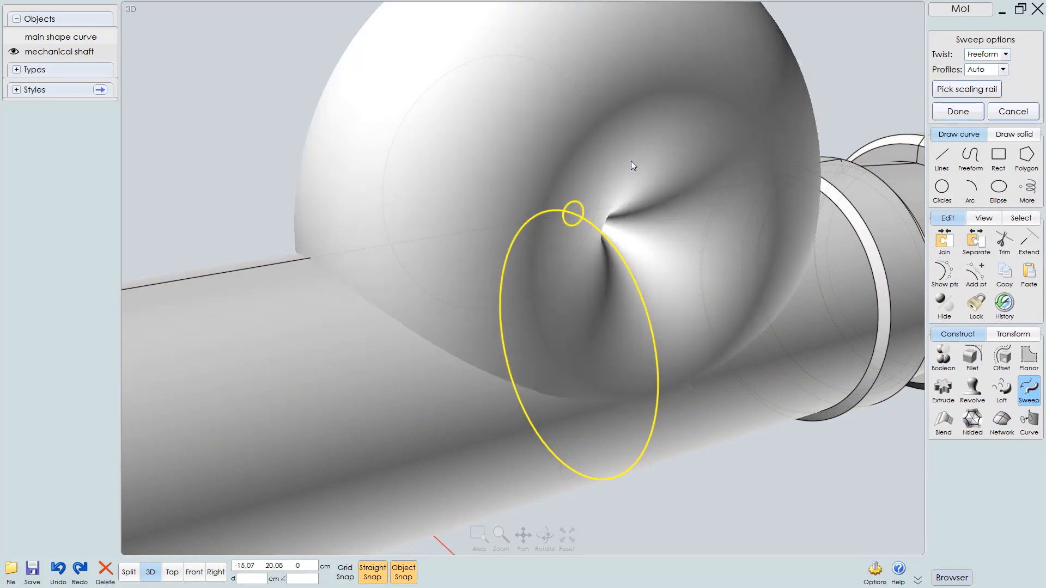
key(Escape)
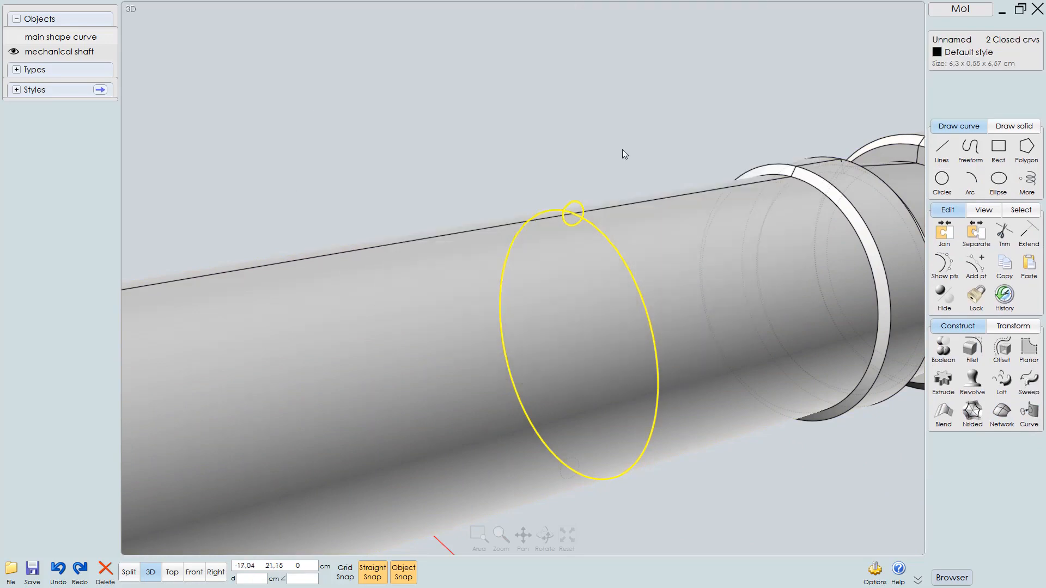
Try to sweep the small circle along the ring's diameter circle
click(623, 150)
click(578, 206)
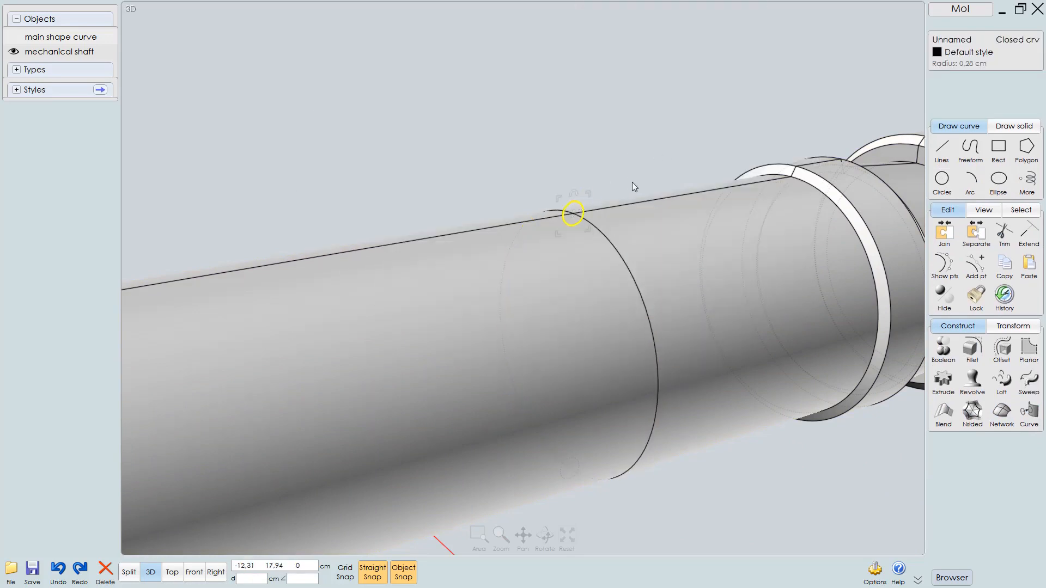
click(1028, 384)
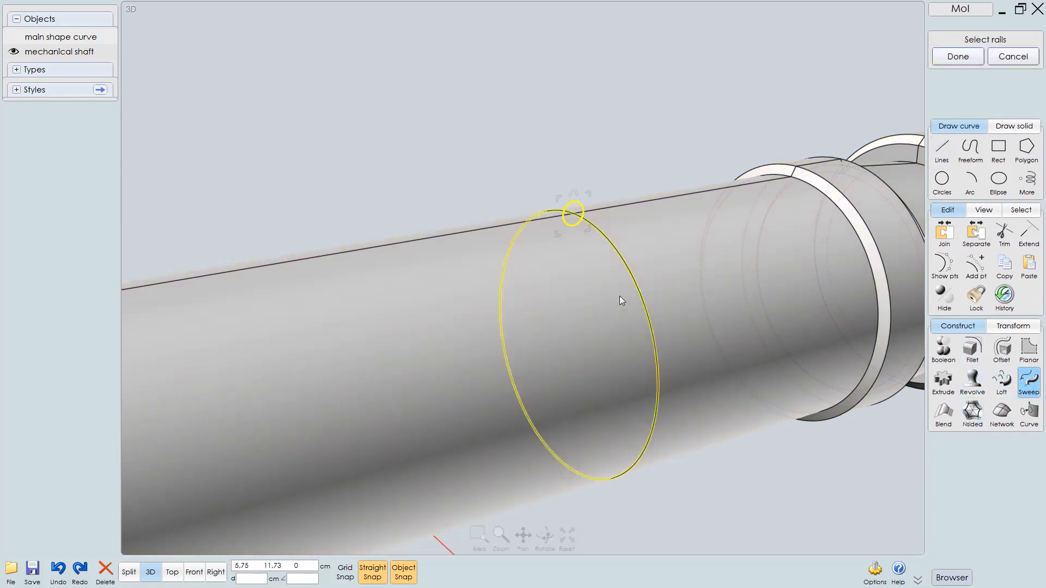
click(633, 286)
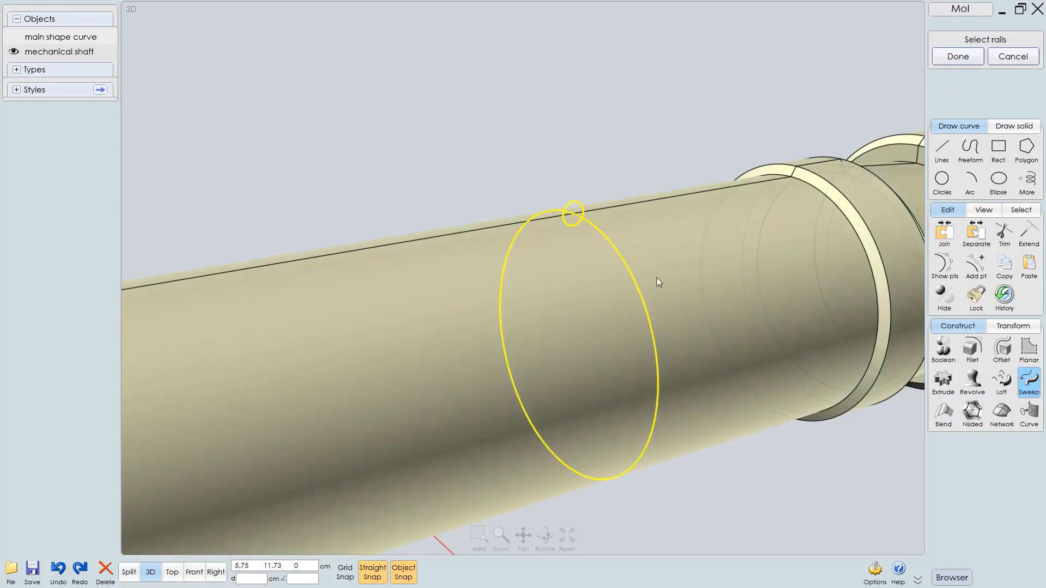
right_click(692, 132)
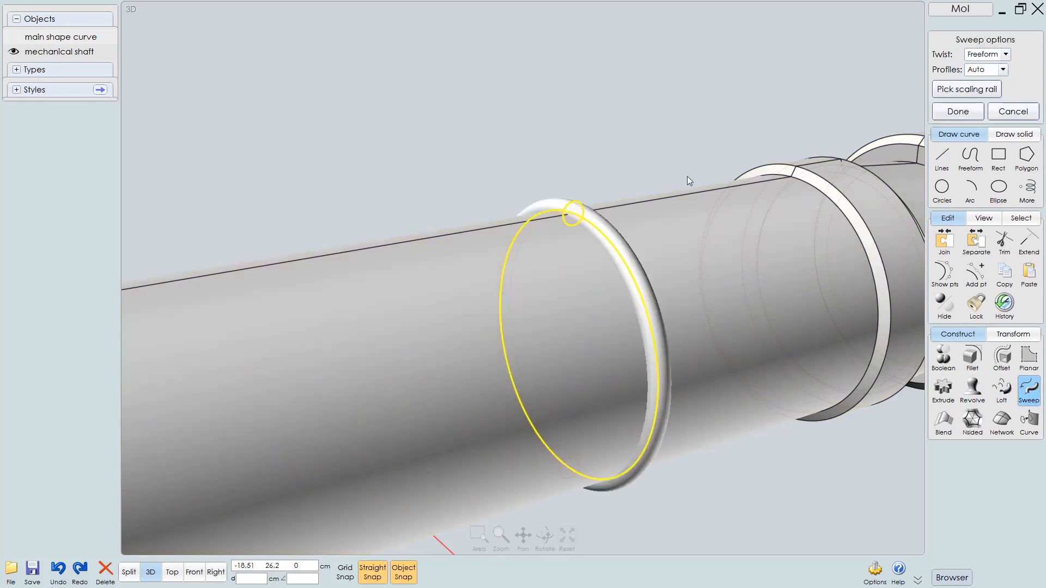
mouse_move(681, 236)
right_down()
mouse_move(665, 240)
mouse_move(676, 222)
right_up()
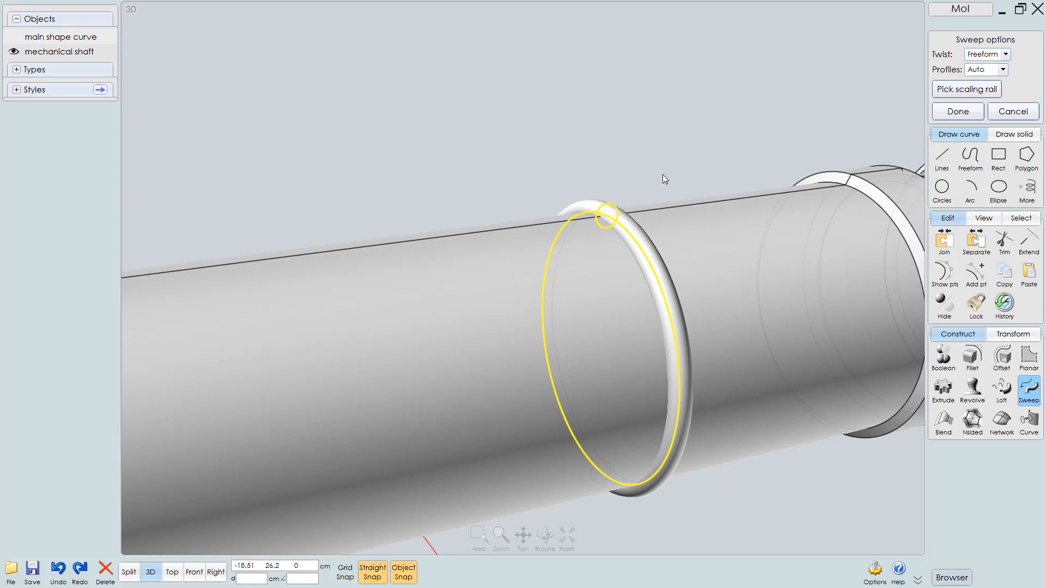
key(Delete)
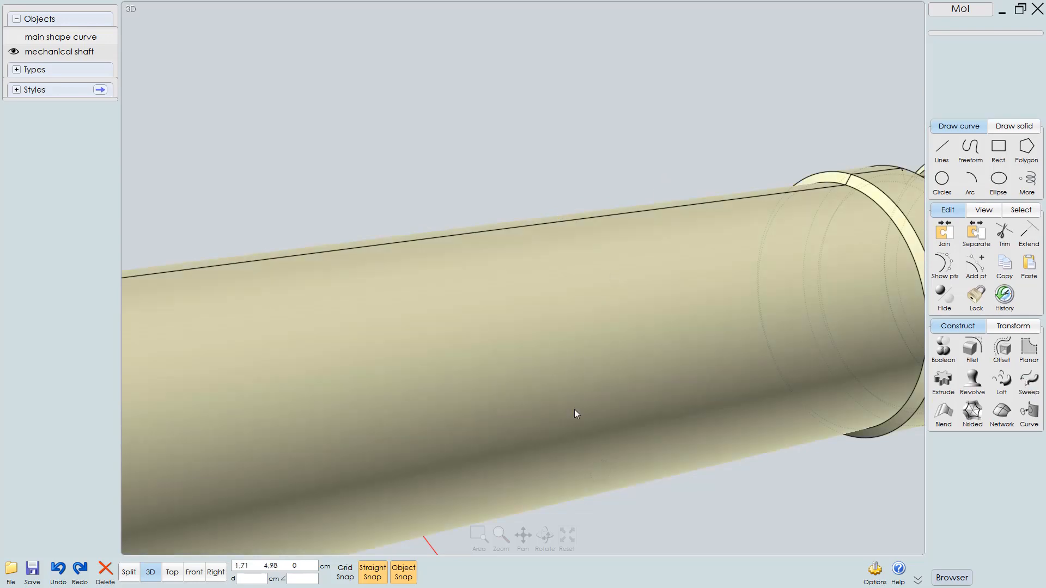
click(596, 485)
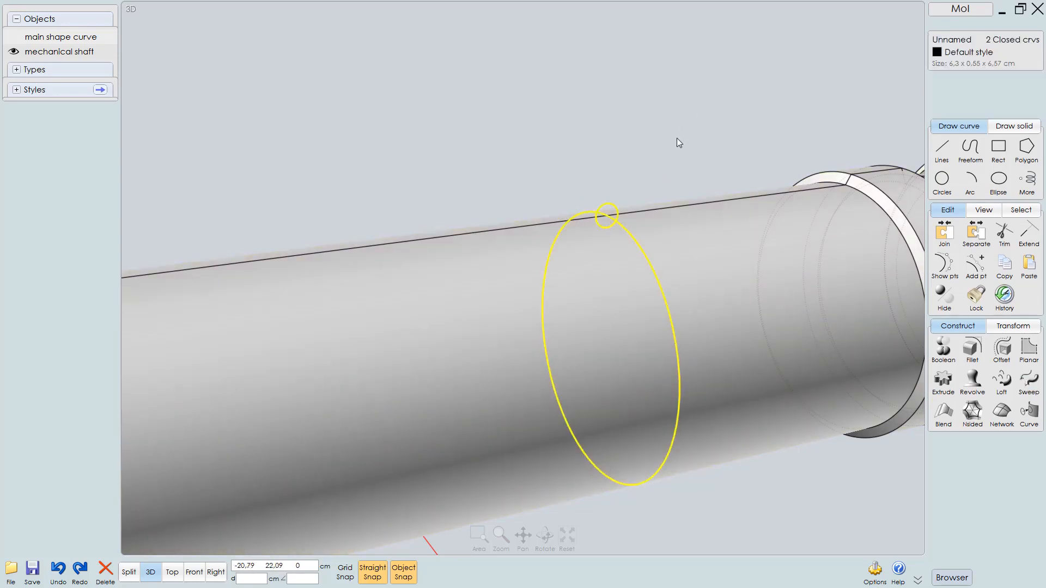
click(700, 111)
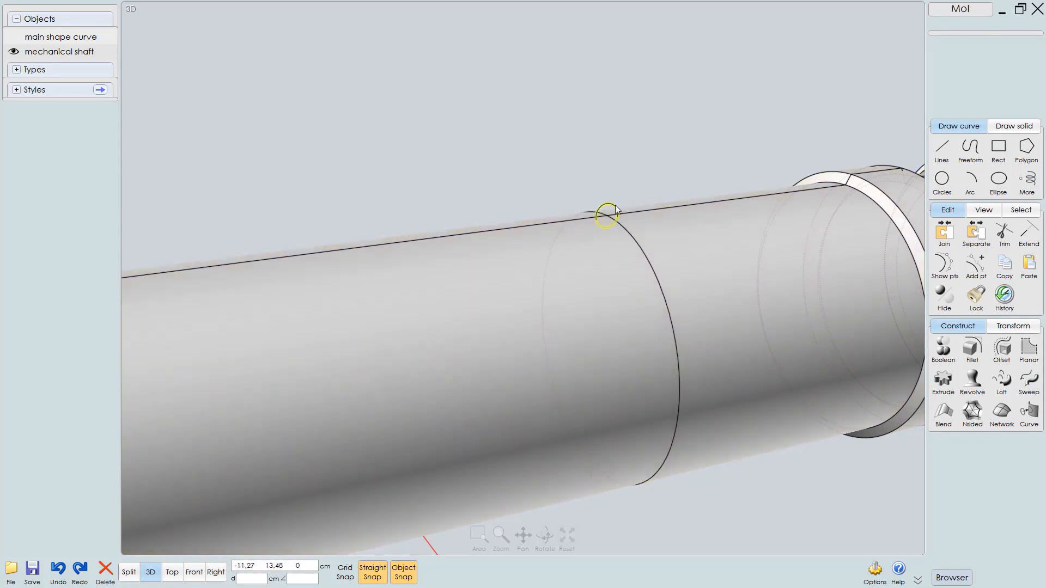
Sweep the small circle profile along the diameter circle rail to form the raised ring tube
click(616, 209)
click(1028, 381)
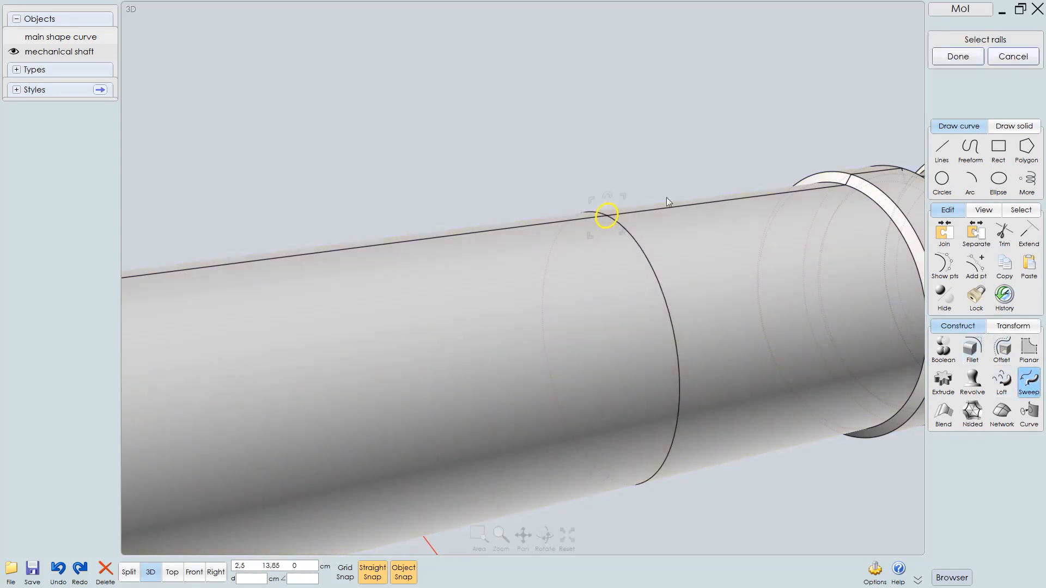
click(639, 244)
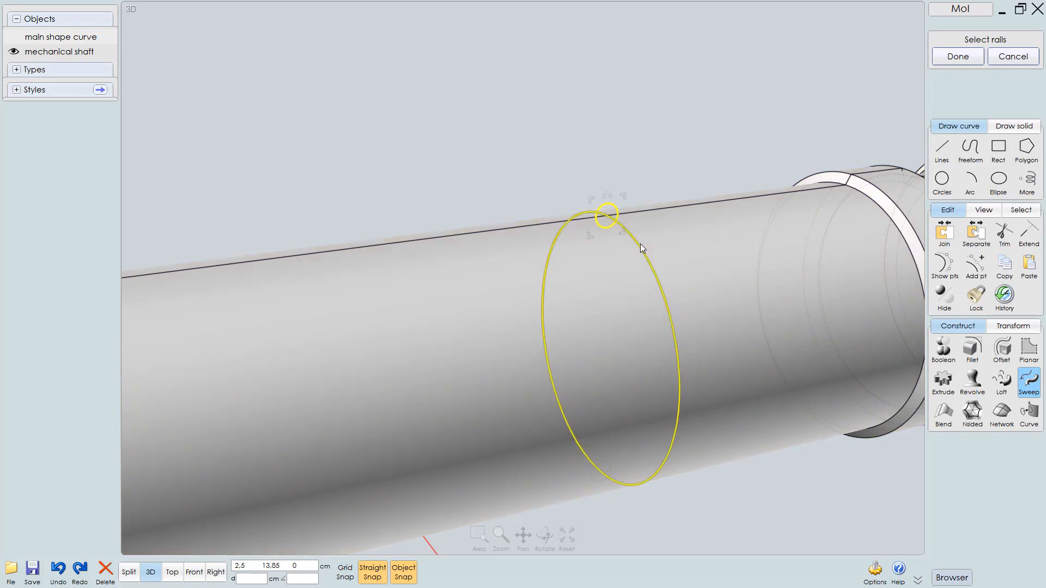
right_click(636, 159)
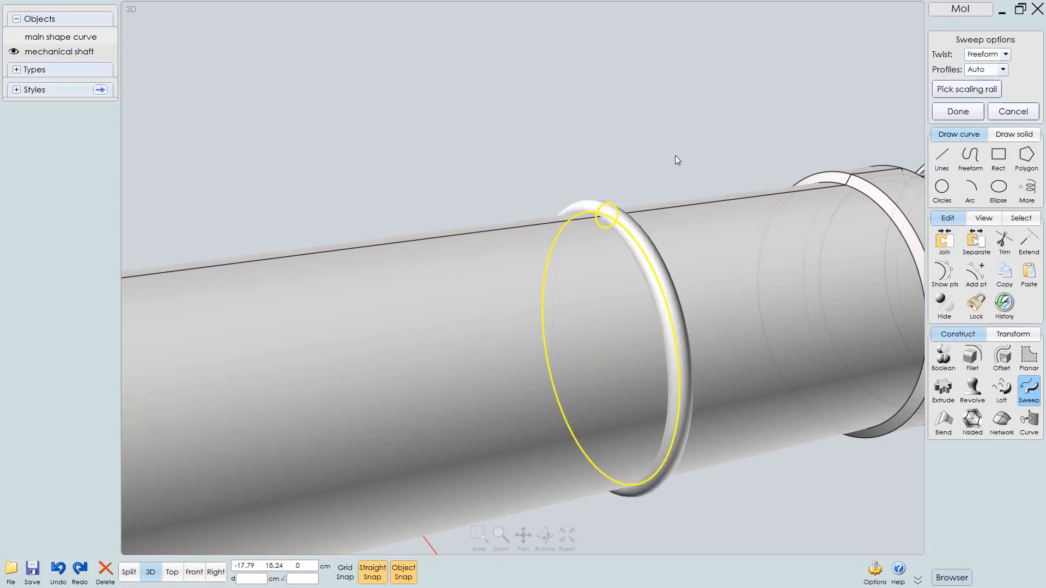
right_click(686, 152)
click(685, 149)
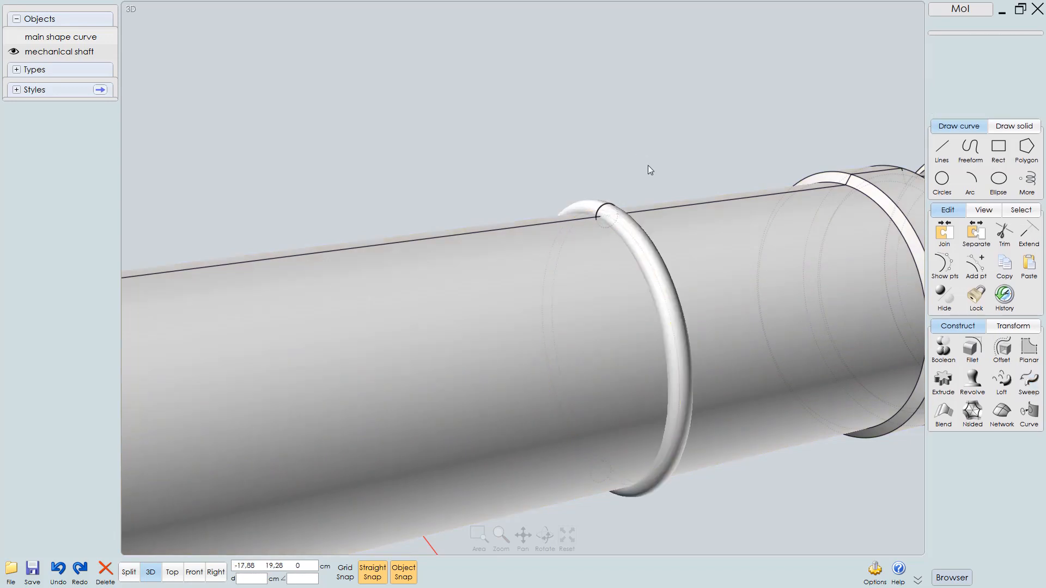
Union the swept ring tube with the mechanical shaft solid
click(606, 216)
click(555, 238)
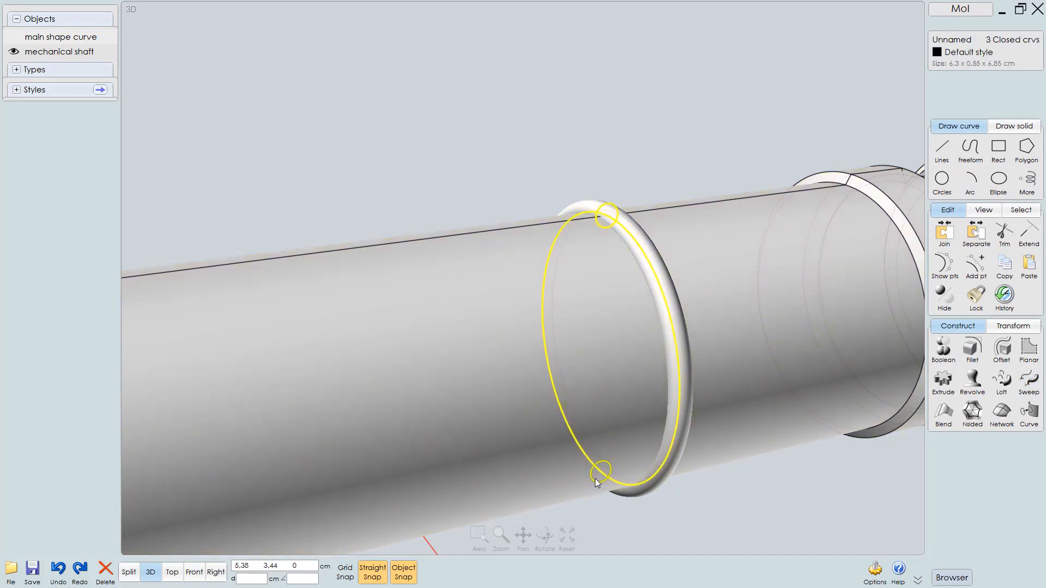
click(672, 161)
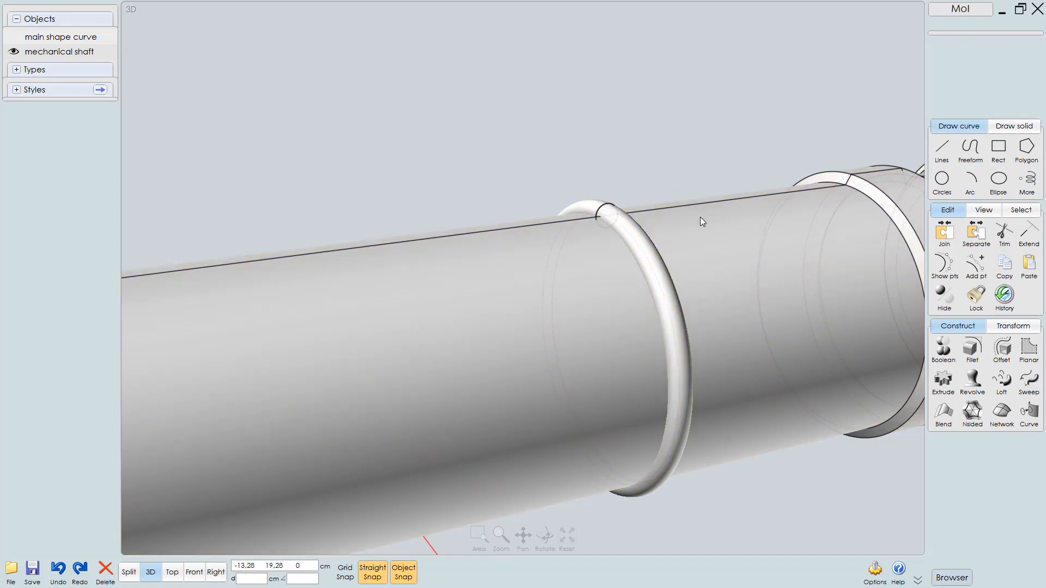
click(728, 262)
right_drag(644, 156, 645, 114)
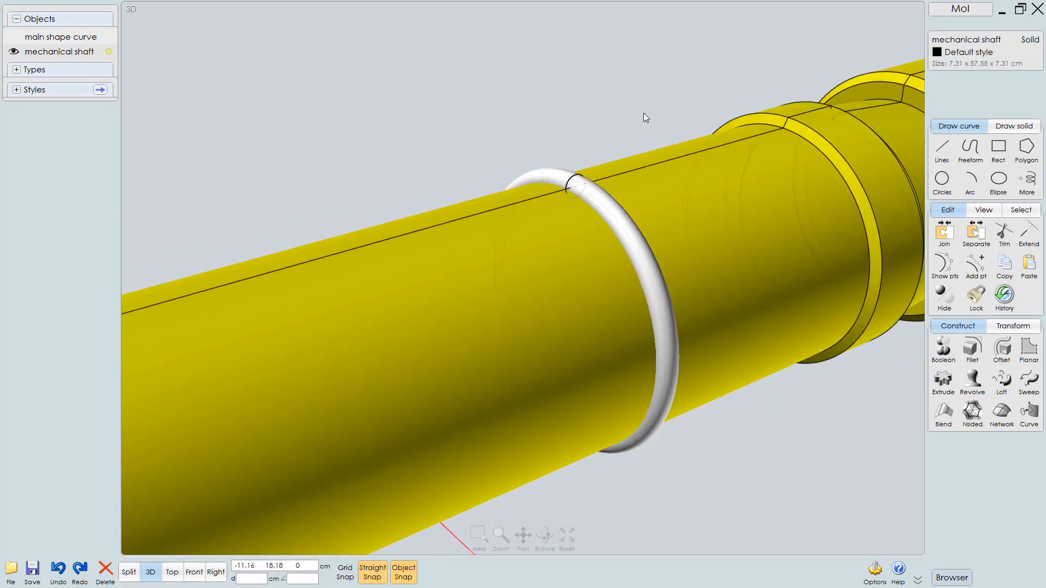
click(547, 174)
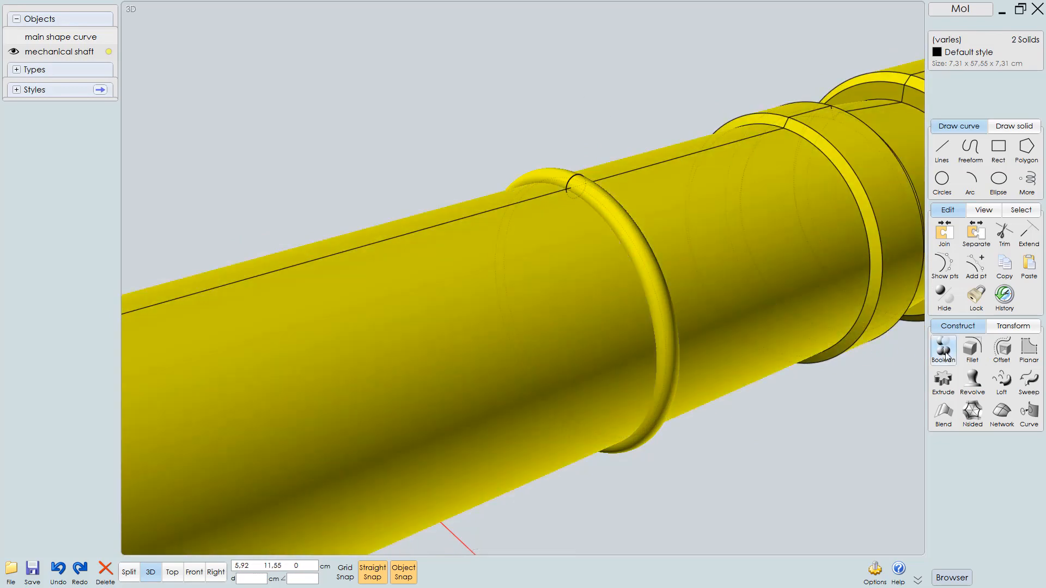
click(943, 348)
click(943, 349)
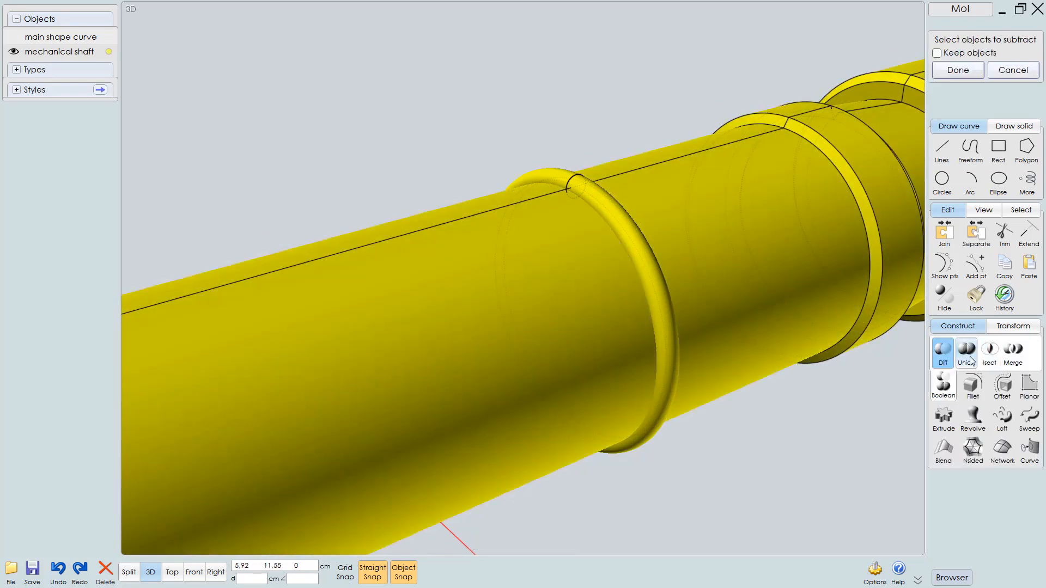
click(968, 357)
right_click(786, 370)
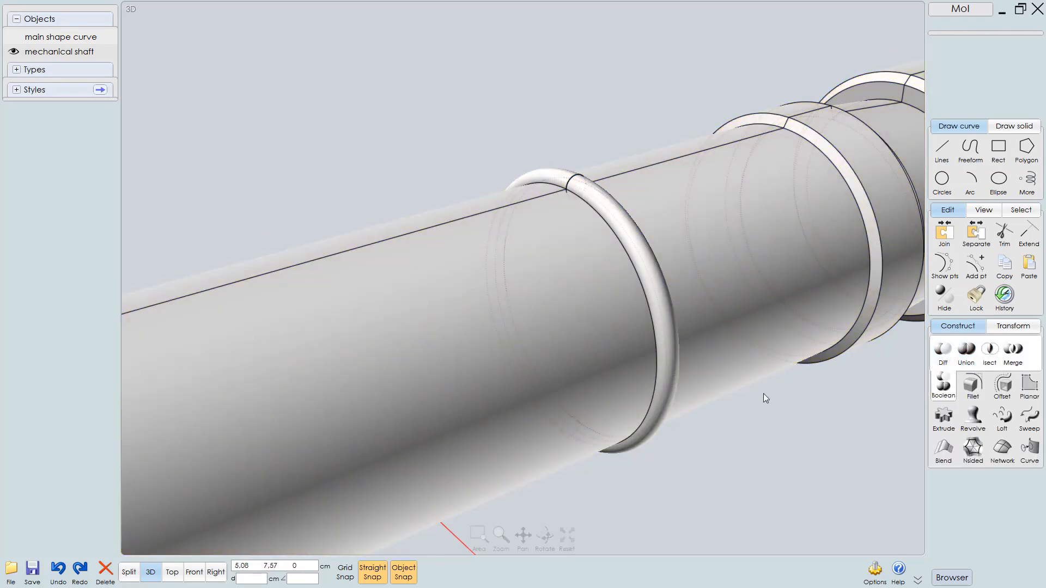
Delete the two construction circles used for the ring sweep
right_drag(675, 202, 649, 212)
scroll(568, 112, up, 2)
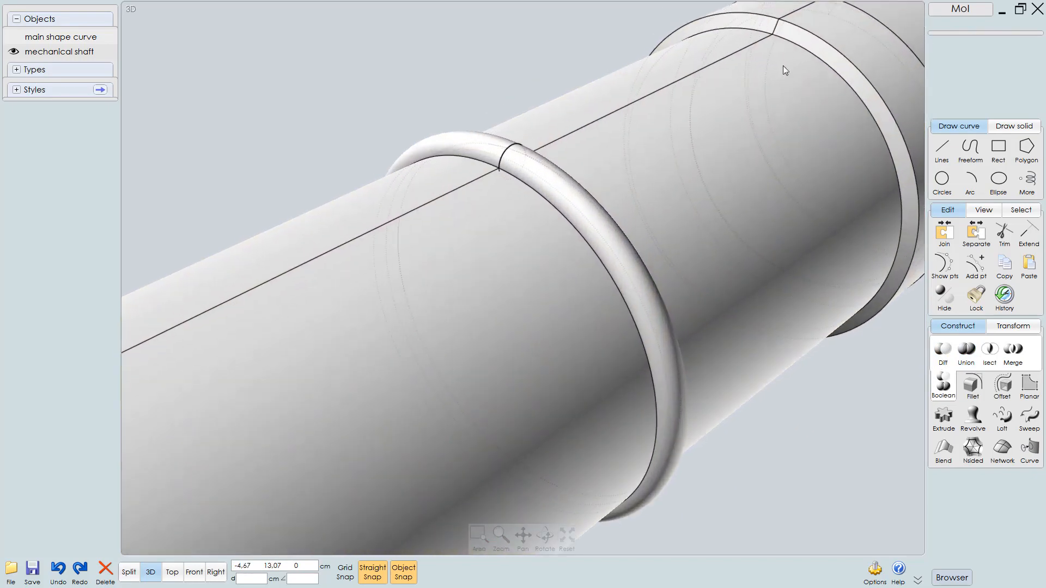
right_drag(566, 147, 593, 239)
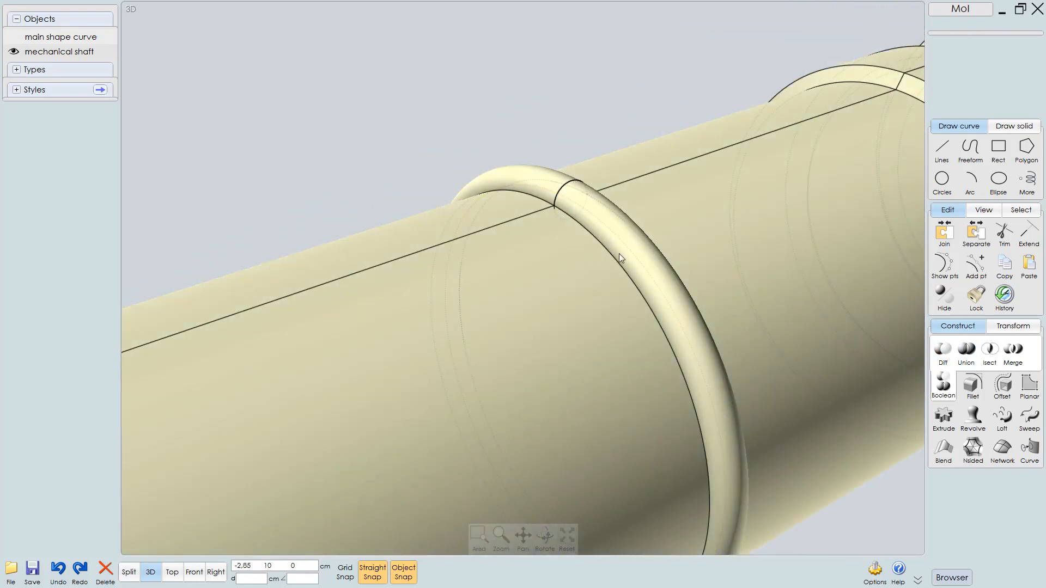
right_drag(605, 133, 584, 146)
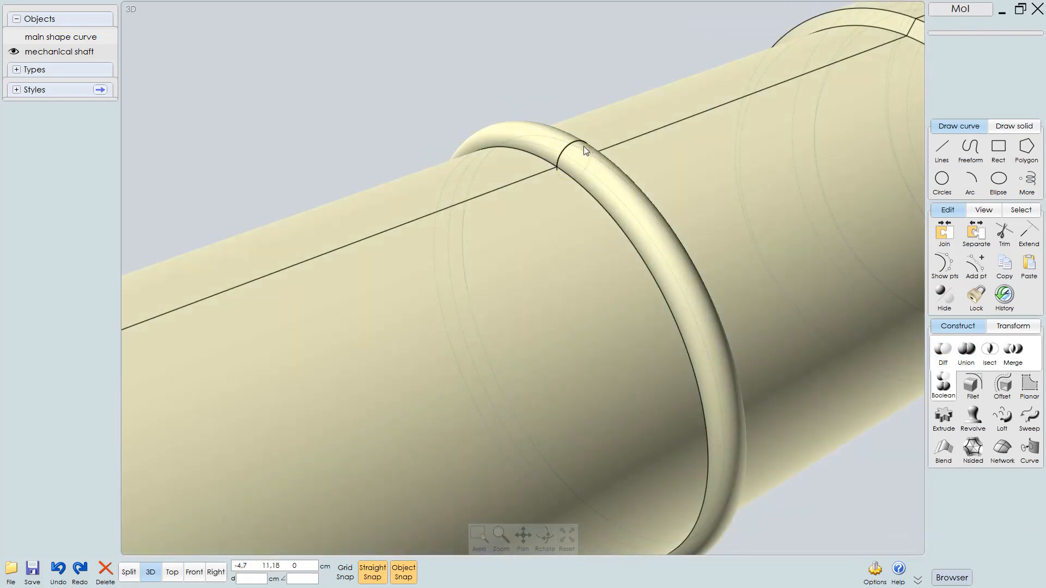
click(583, 146)
right_drag(460, 187, 587, 417)
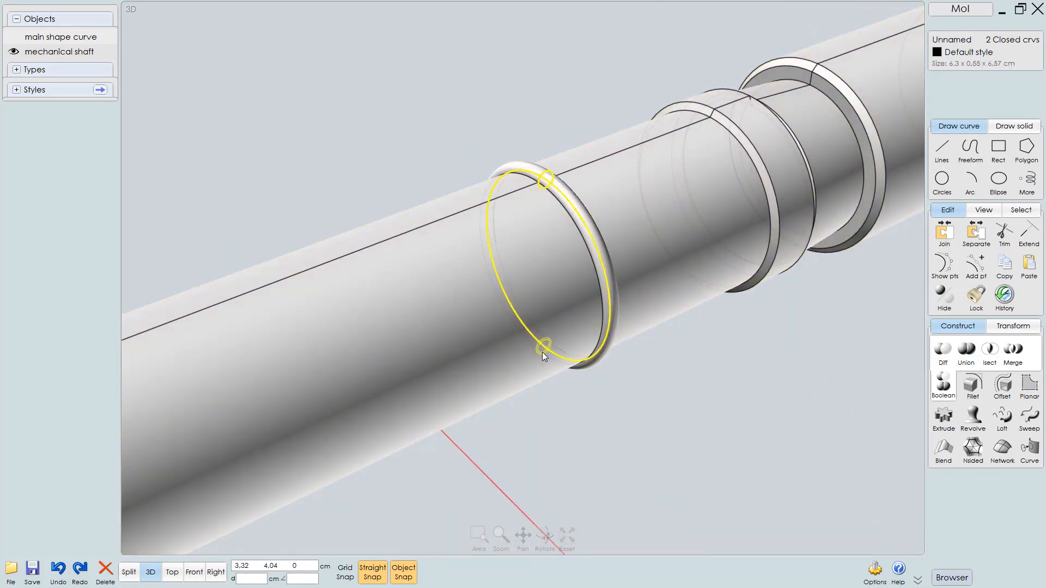
key(Delete)
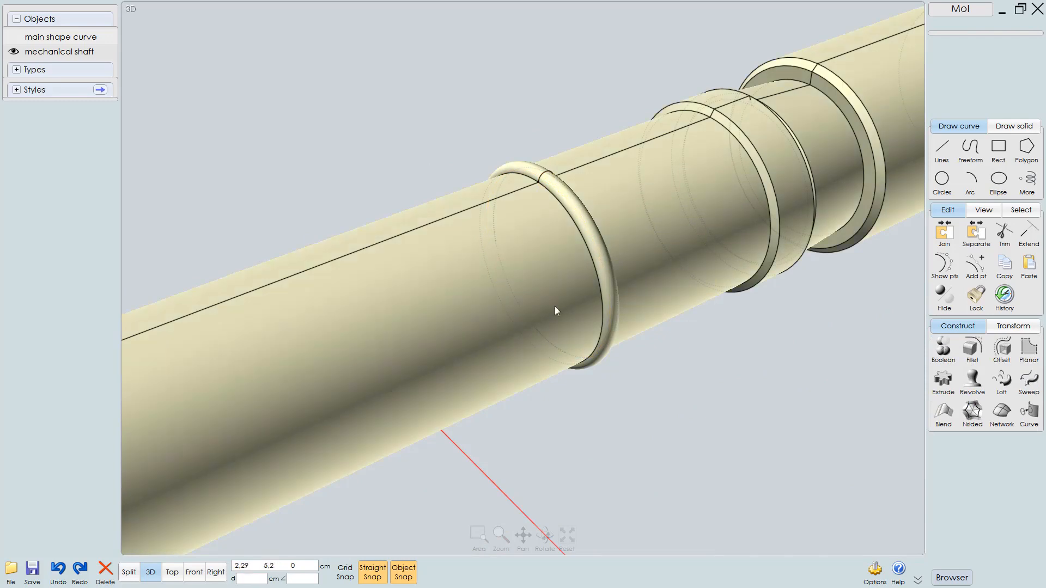
scroll(558, 325, down, 5)
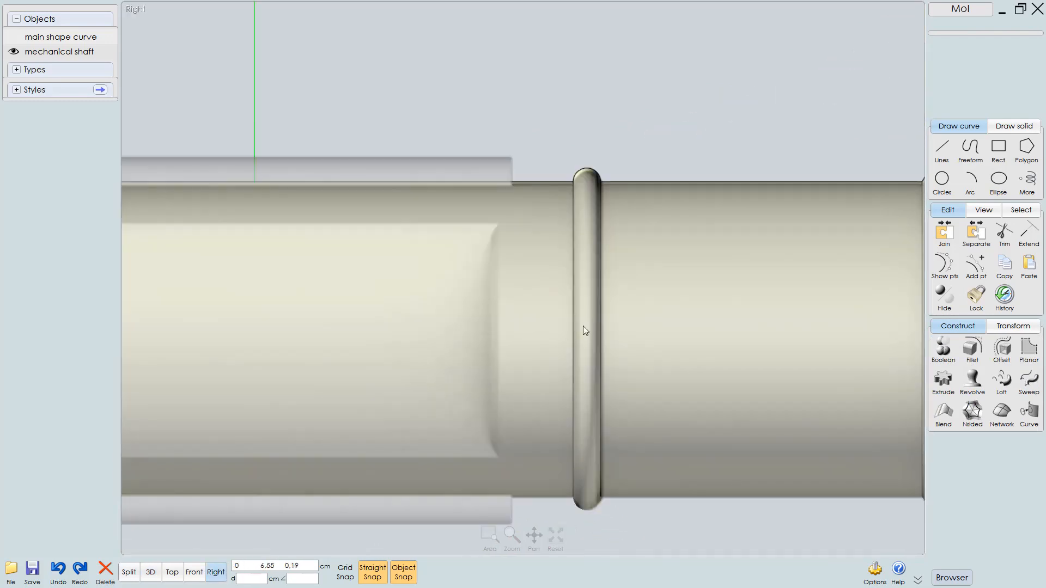
scroll(583, 326, down, 8)
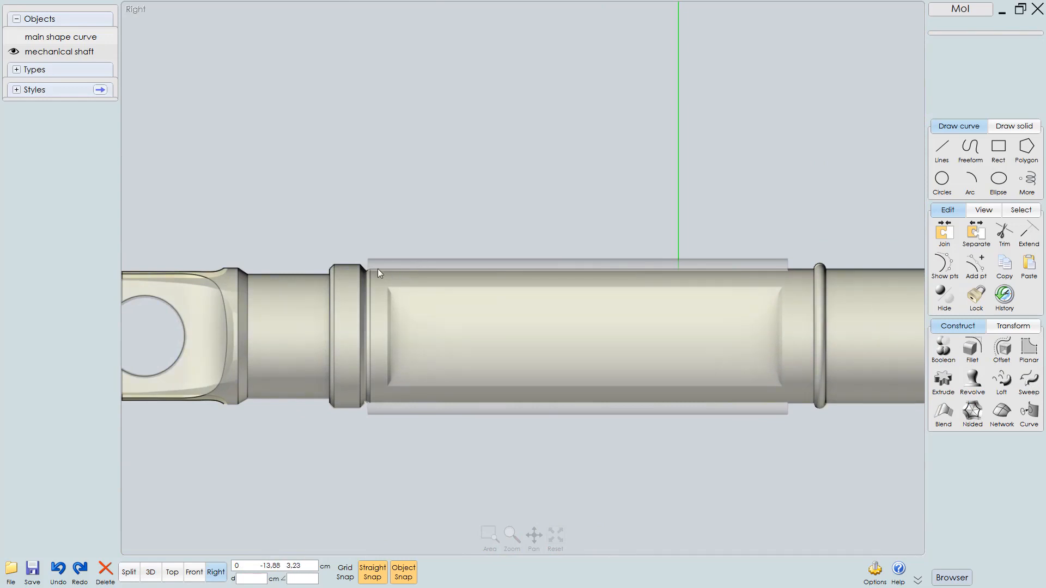
Draw a 0.5 cm radius circle centred on the top edge of the shaft's middle section in the right view
scroll(378, 269, up, 2)
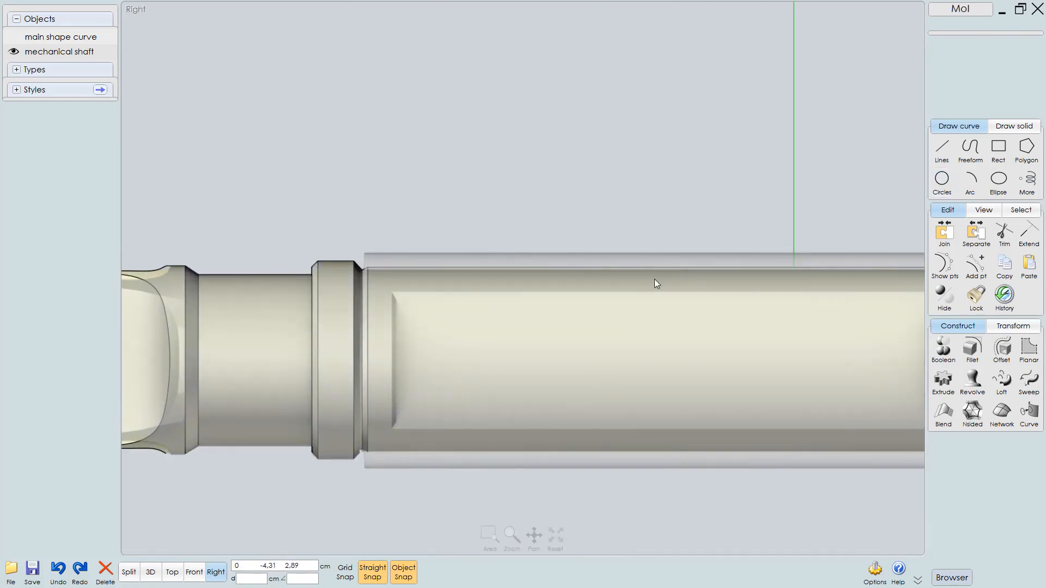
right_drag(656, 283, 619, 280)
click(942, 179)
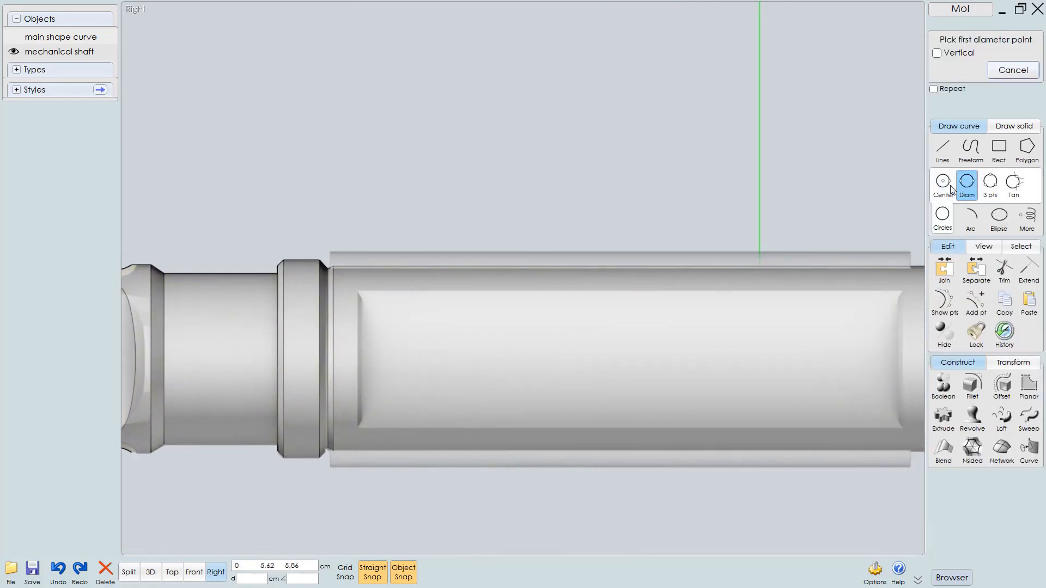
click(948, 185)
scroll(331, 278, up, 3)
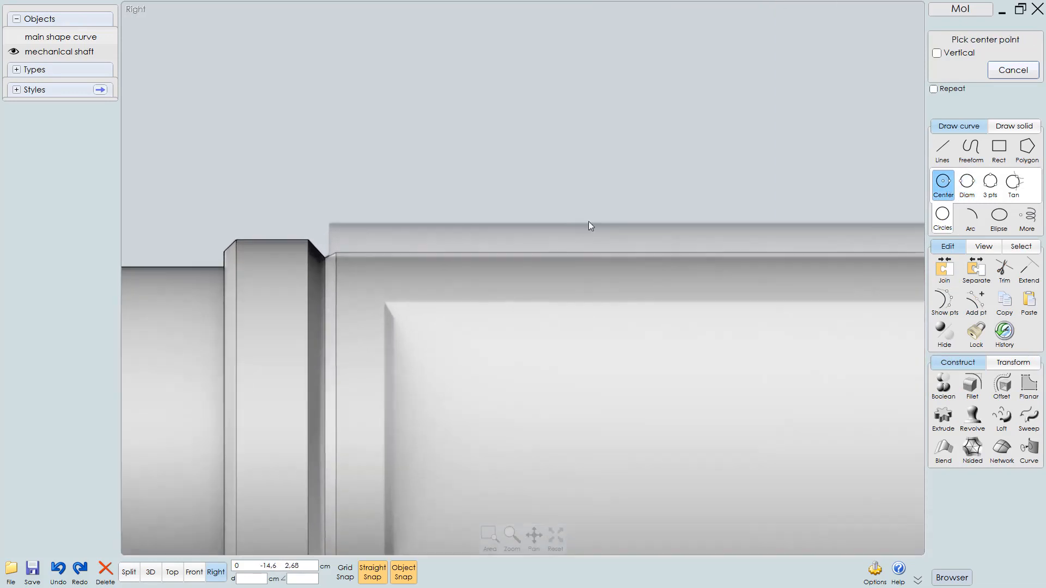
right_drag(348, 263, 514, 294)
scroll(515, 294, up, 3)
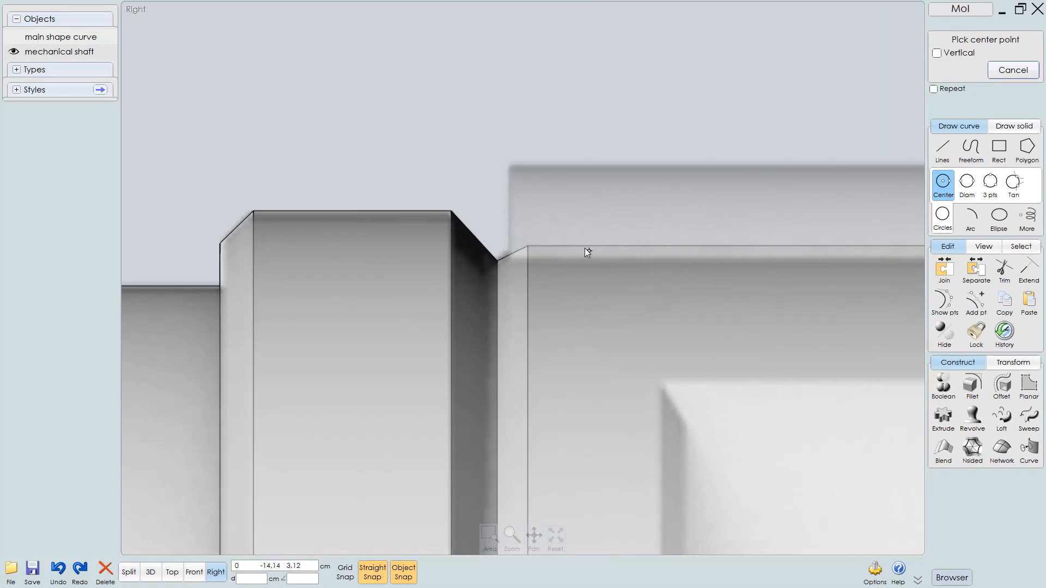
right_drag(584, 247, 526, 247)
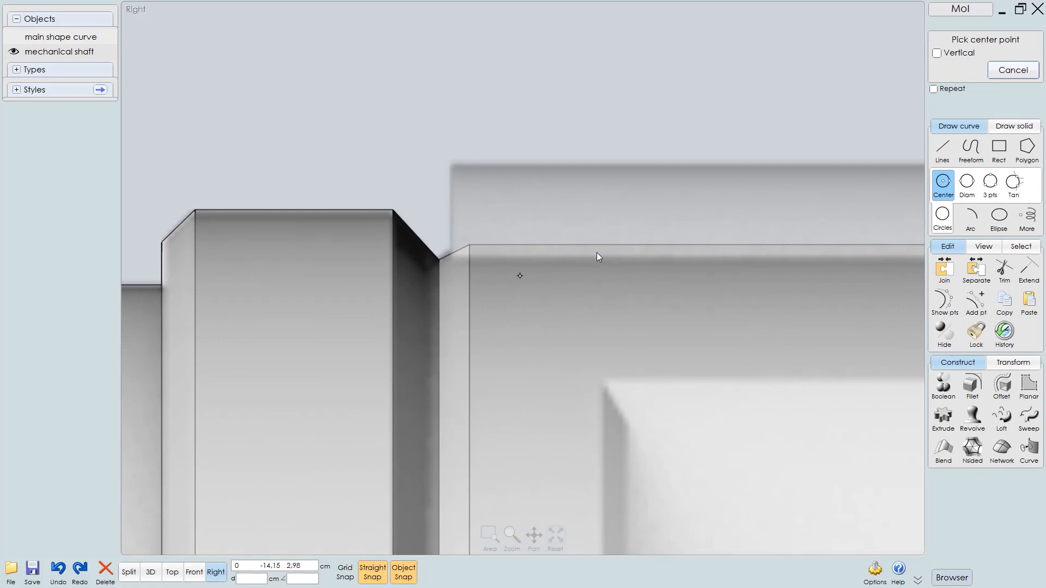
click(556, 242)
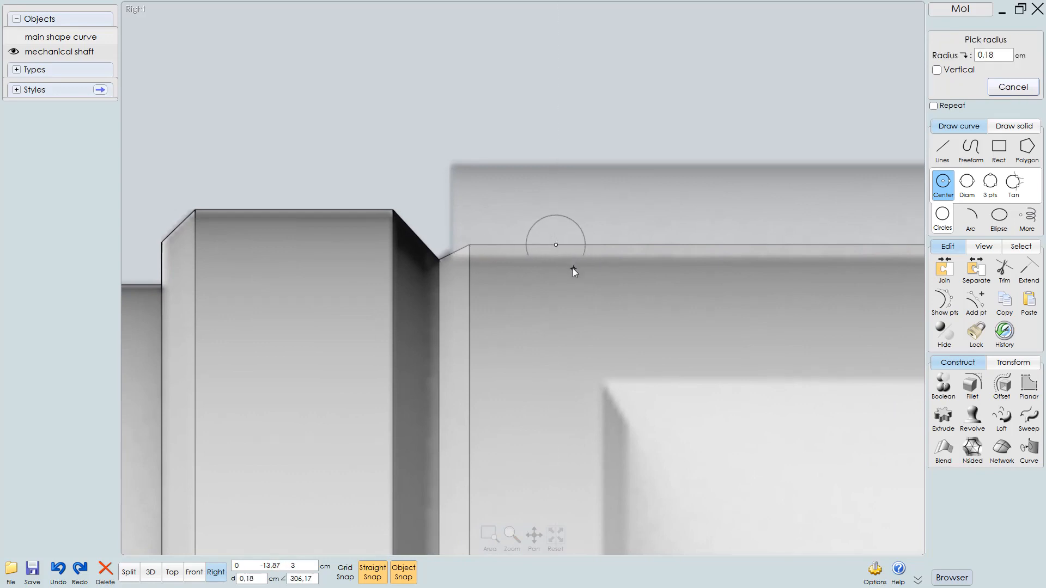
click(586, 318)
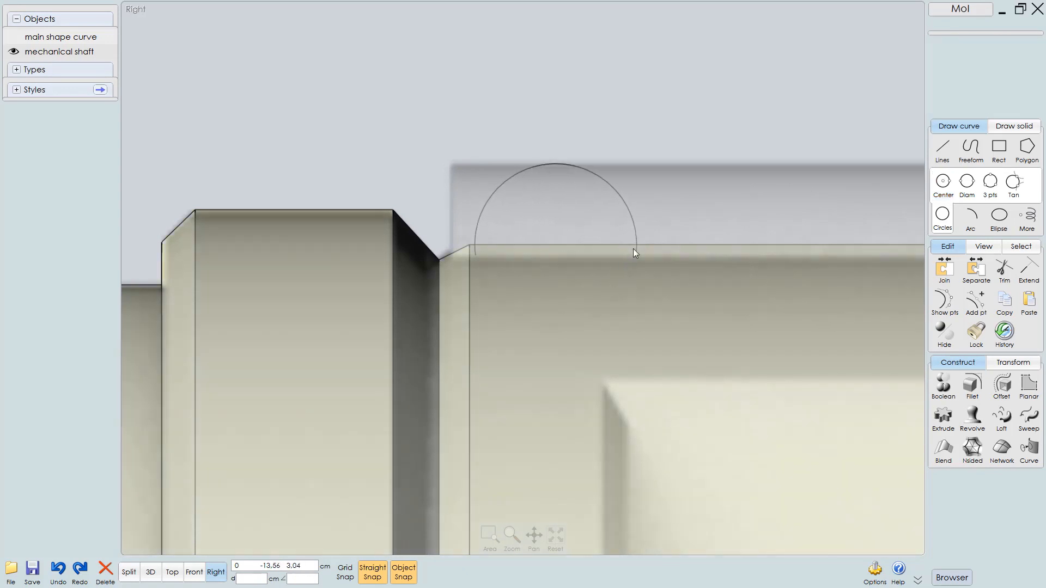
drag(639, 237, 752, 233)
key(ctrl+z)
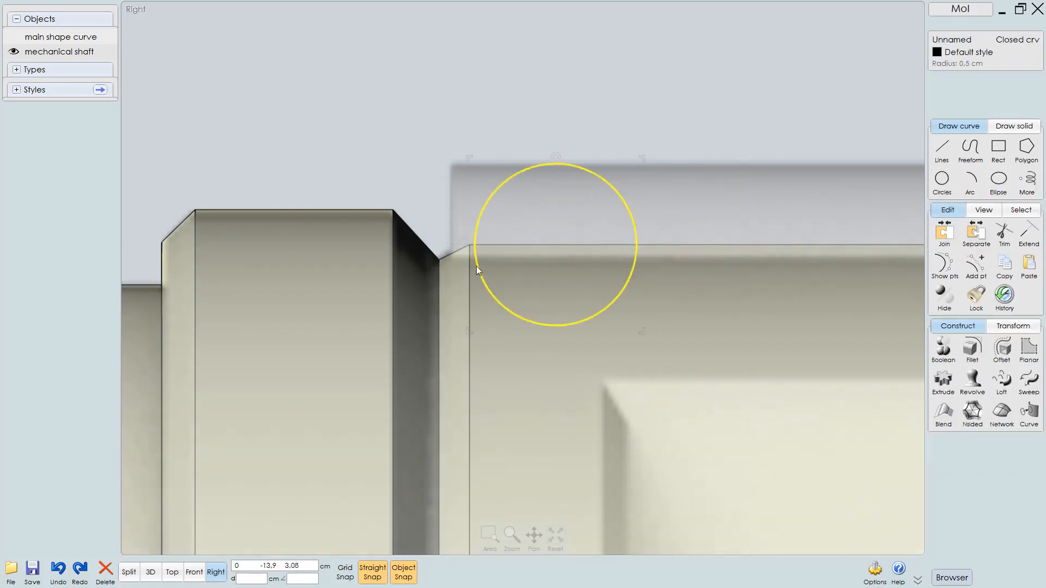
Inspect the new circle's position on the shaft in the top and 3D views
scroll(458, 291, down, 1)
drag(601, 252, 664, 254)
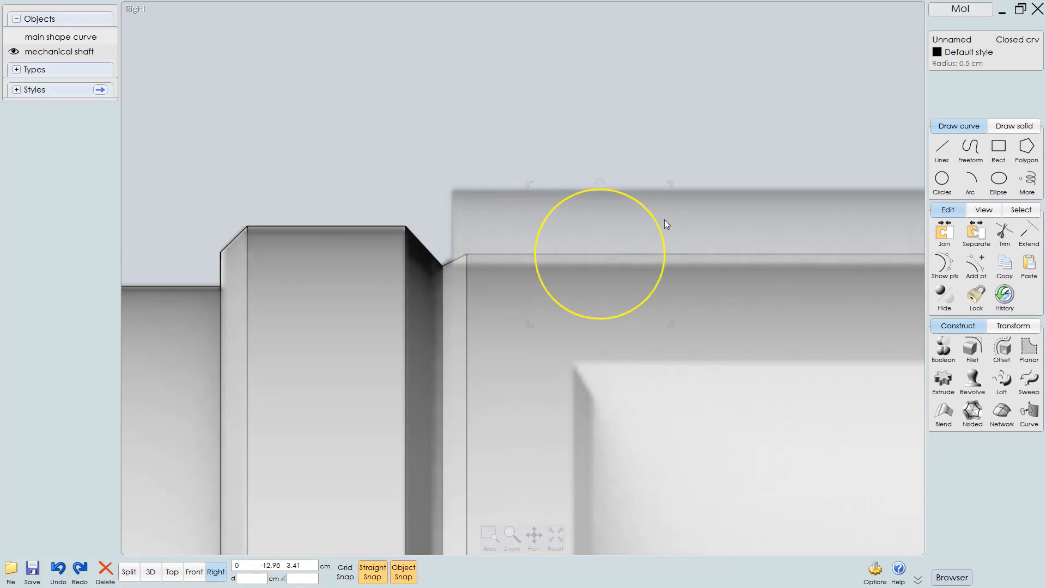
key(F6)
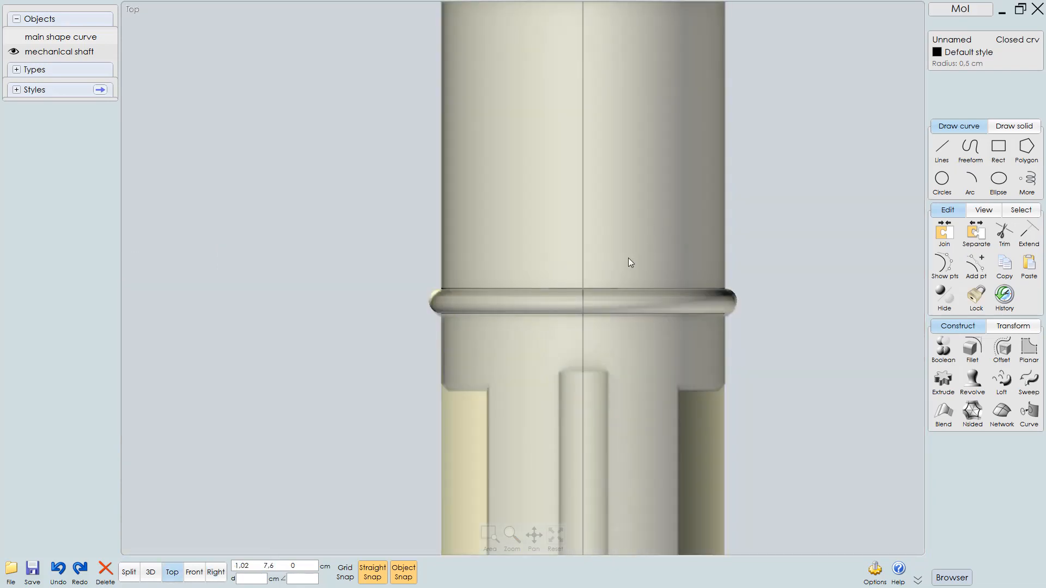
key(z)
scroll(625, 255, down, 4)
scroll(620, 258, down, 1)
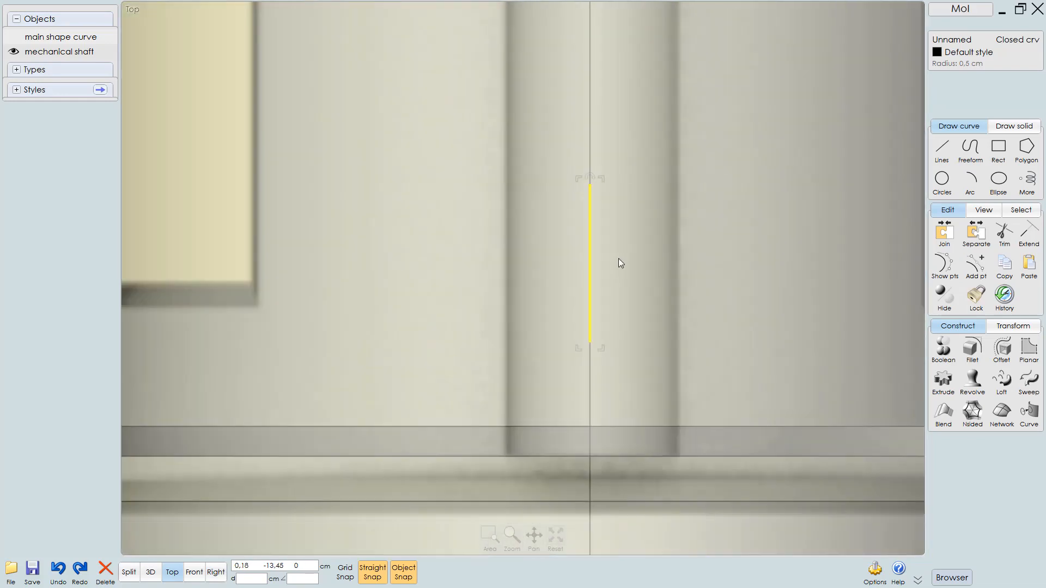
middle_drag(618, 258, 621, 282)
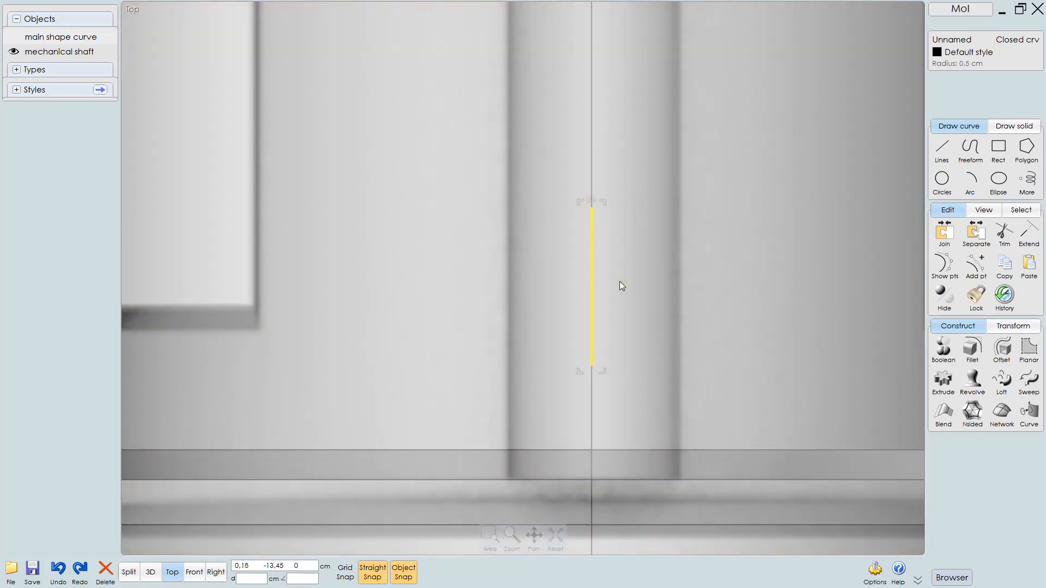
click(555, 540)
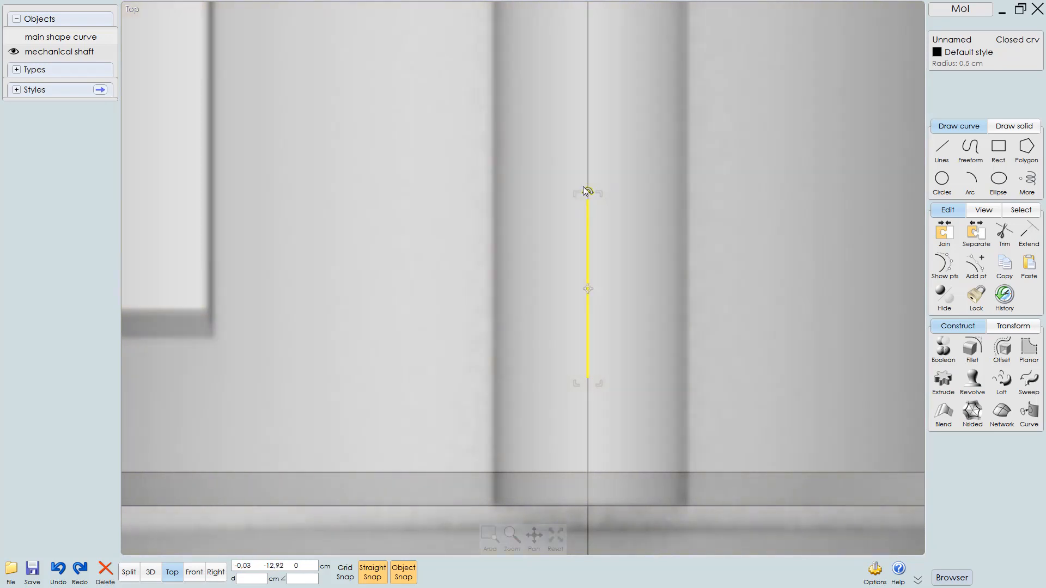
drag(587, 191, 518, 293)
key(3)
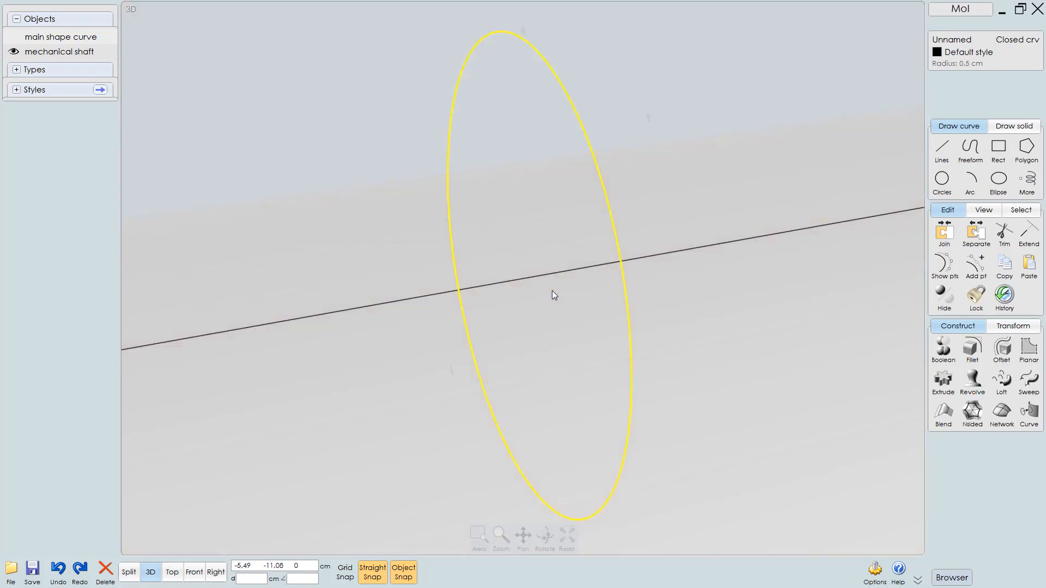
scroll(567, 266, down, 10)
middle_drag(551, 311, 455, 282)
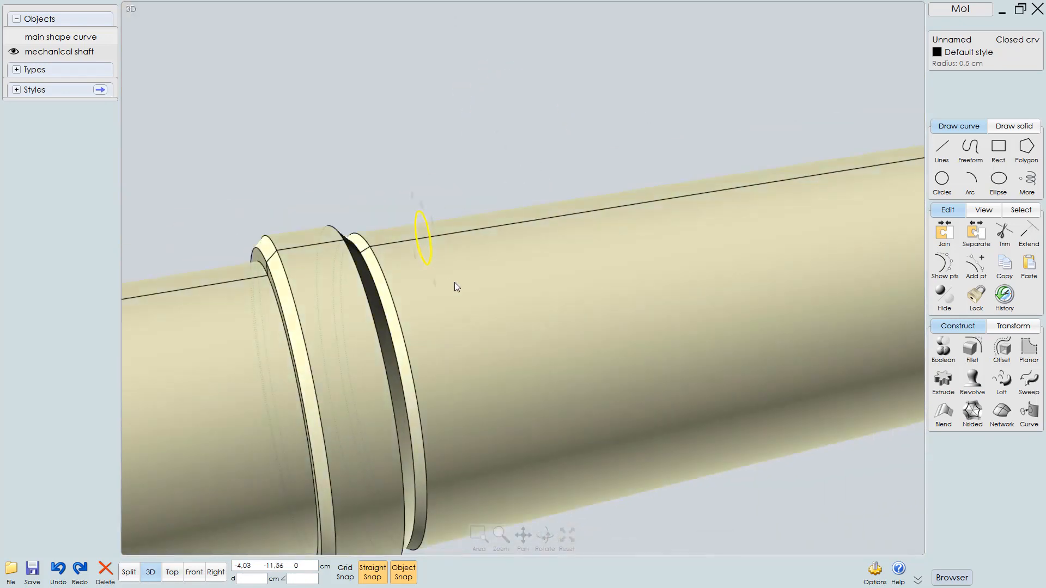
scroll(454, 283, down, 5)
scroll(408, 354, up, 3)
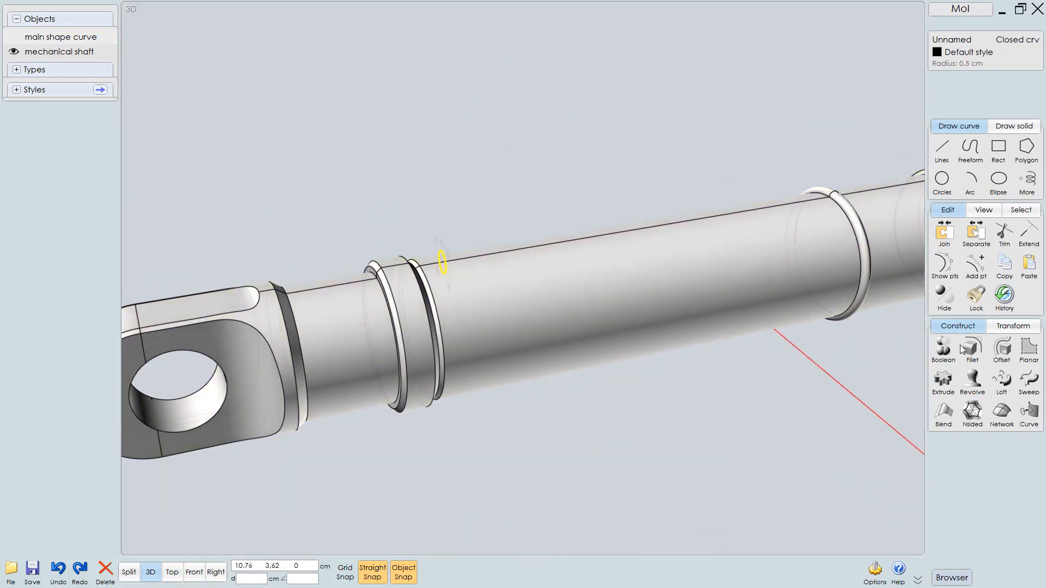
Extrude the circle 18.6 cm along the shaft to form a rod ending at the raised ring
click(943, 381)
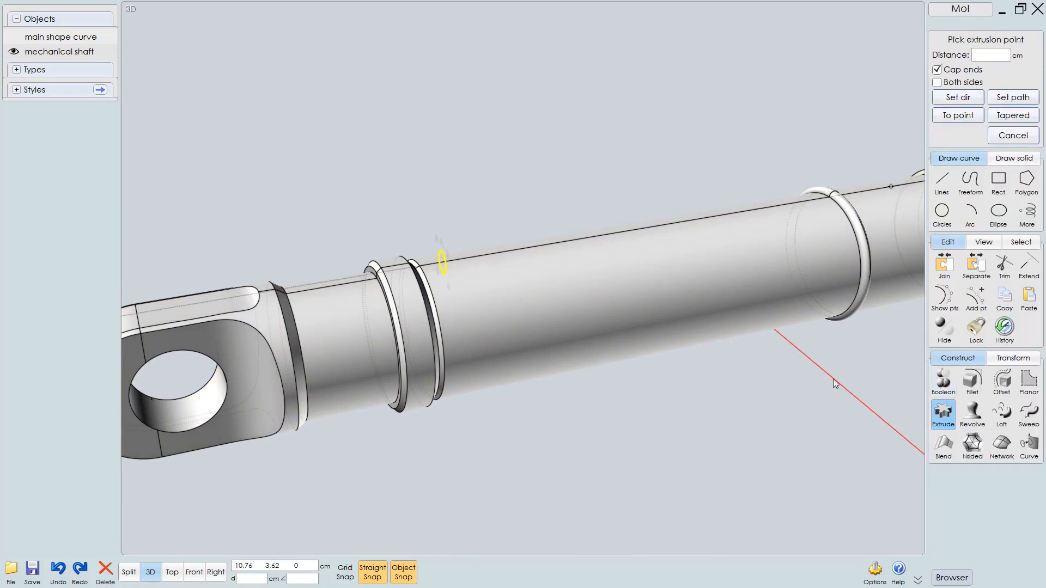
key(F6)
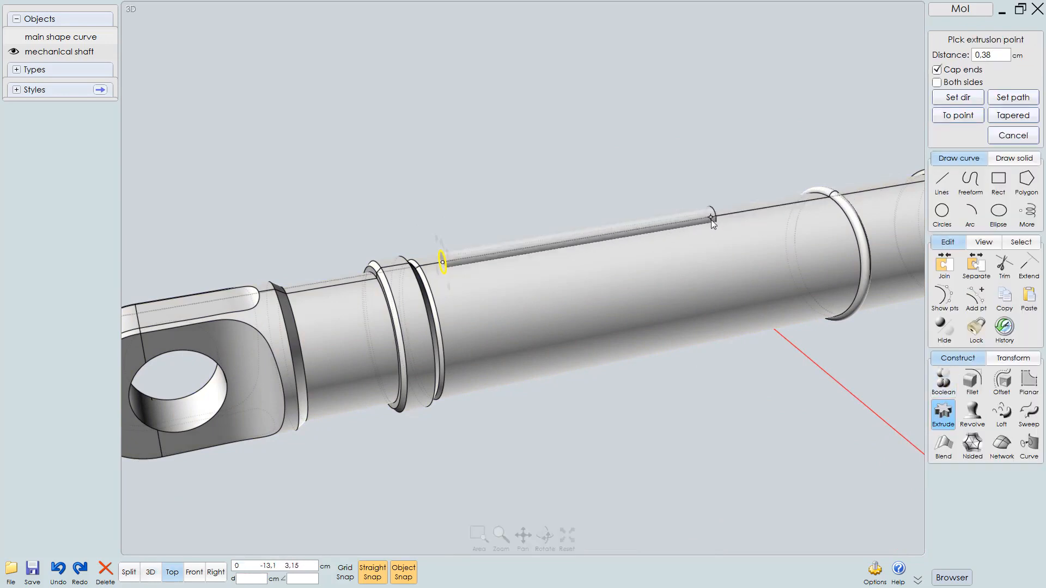
scroll(617, 301, down, 3)
scroll(641, 196, up, 6)
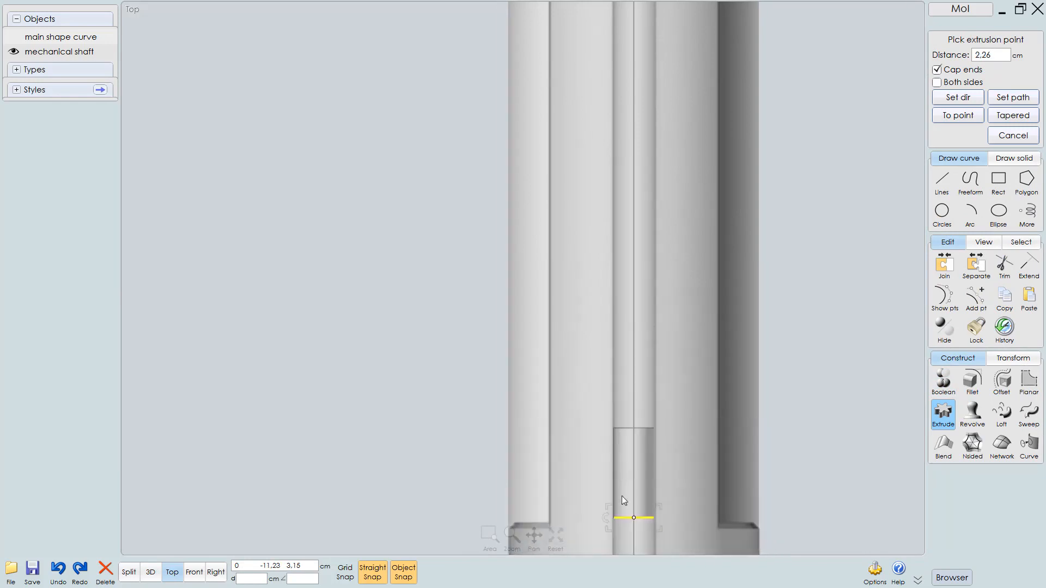
scroll(603, 472, down, 3)
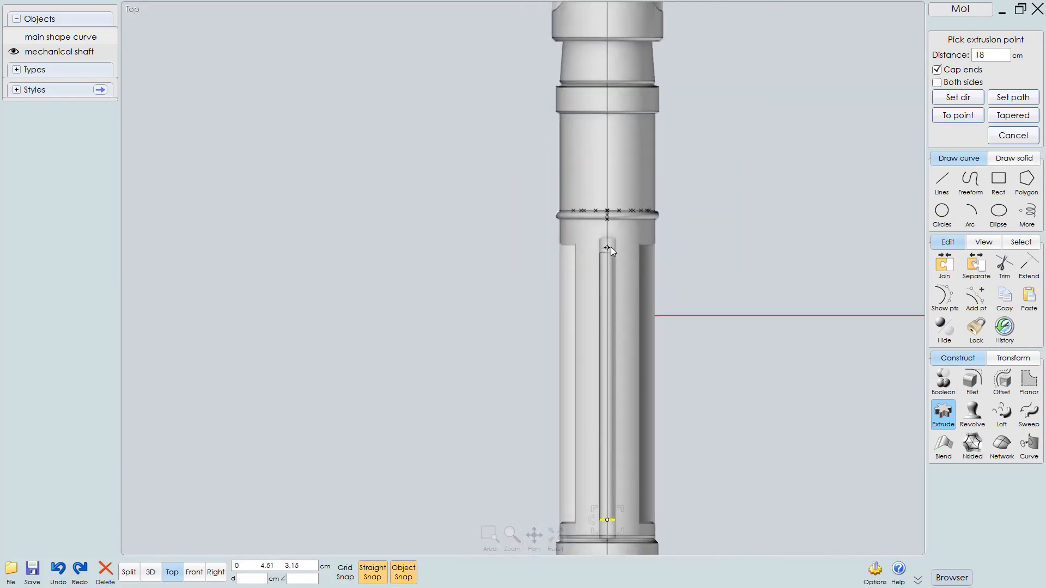
scroll(610, 247, up, 3)
scroll(626, 234, up, 2)
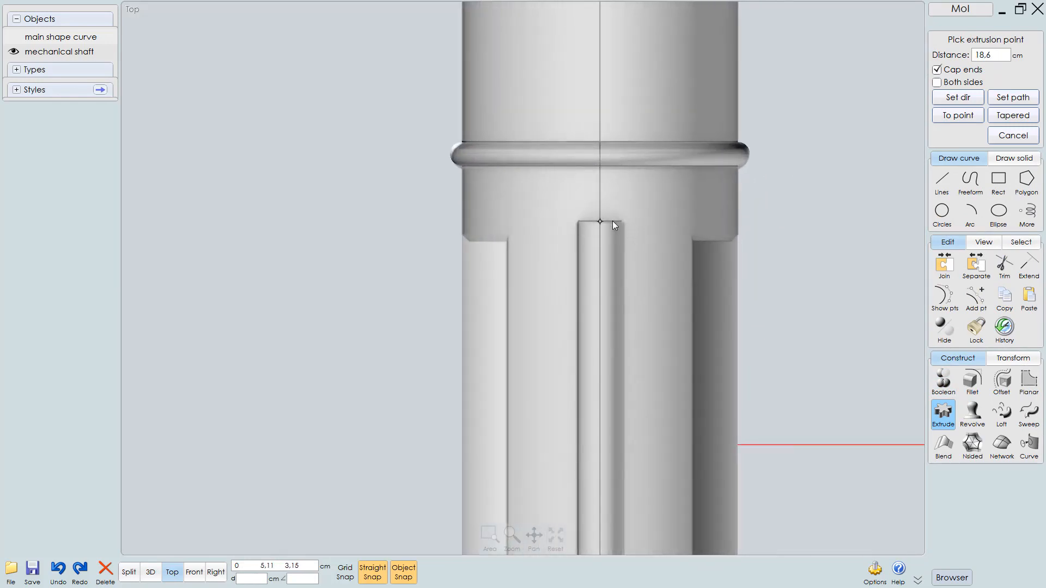
click(612, 221)
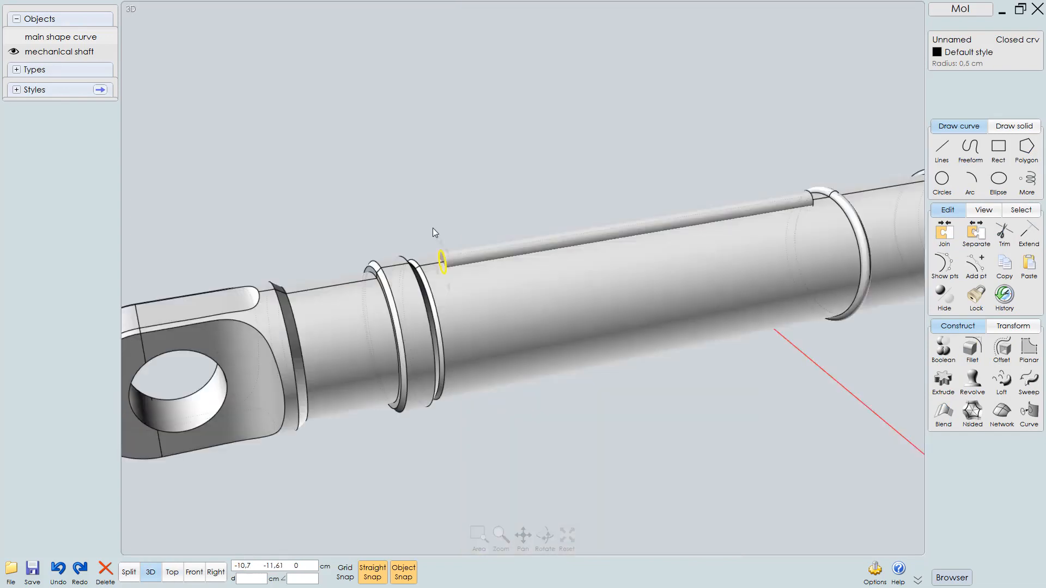
Mirror the extruded rod across the shaft's centre axis to the opposite side
scroll(511, 188, up, 4)
click(628, 266)
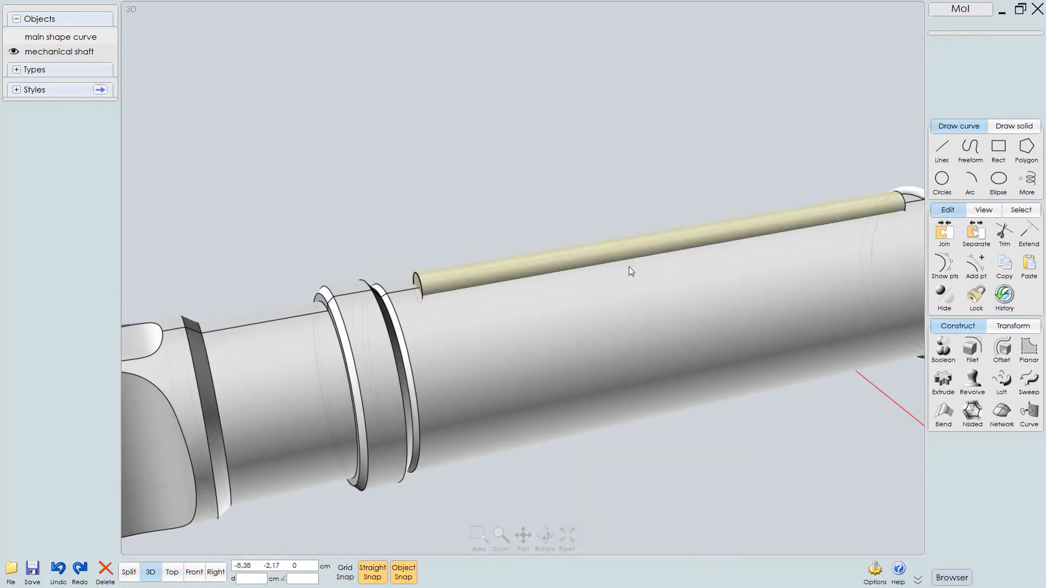
click(656, 311)
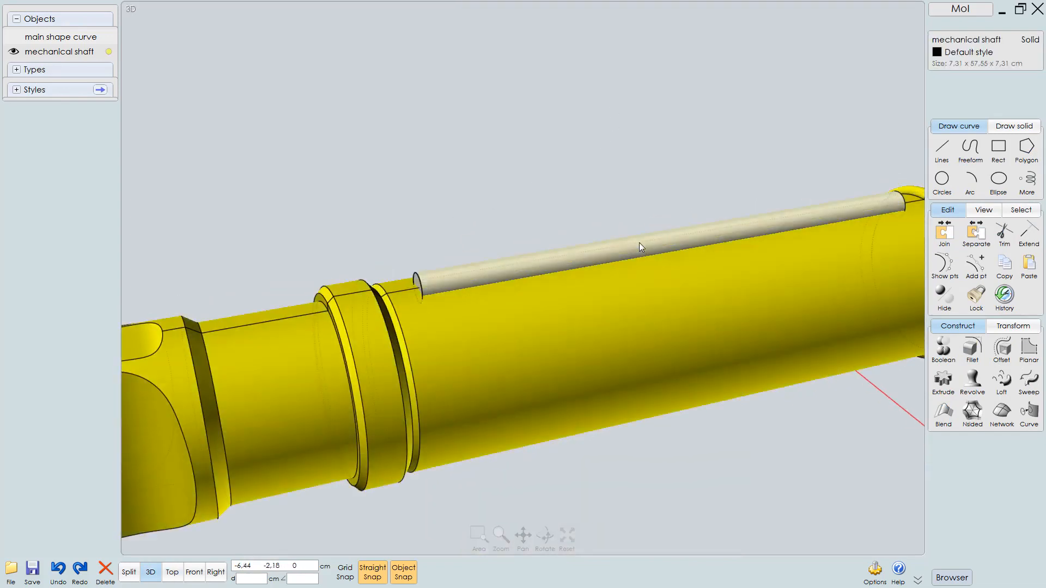
click(637, 244)
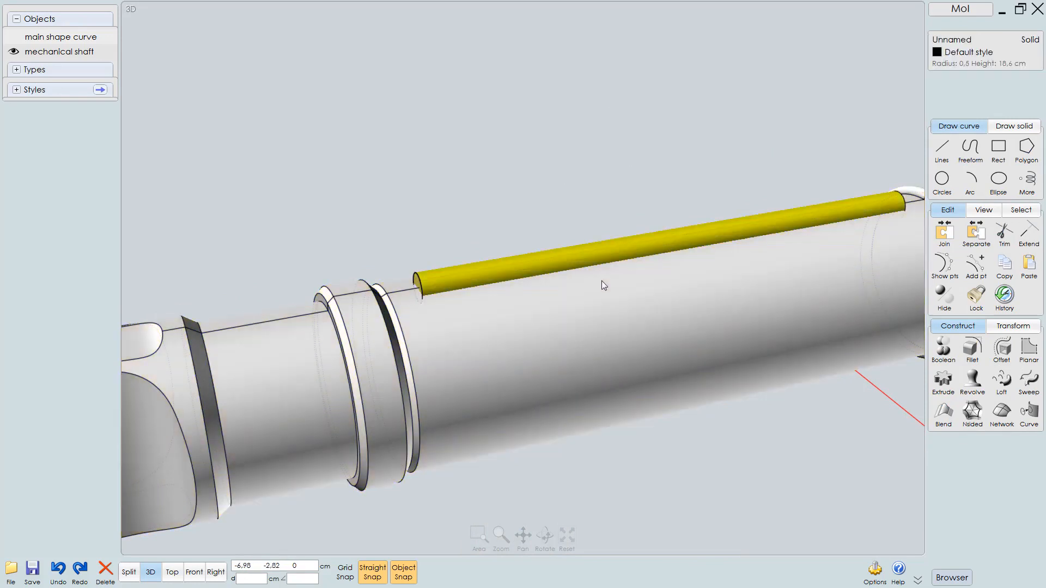
key(F8)
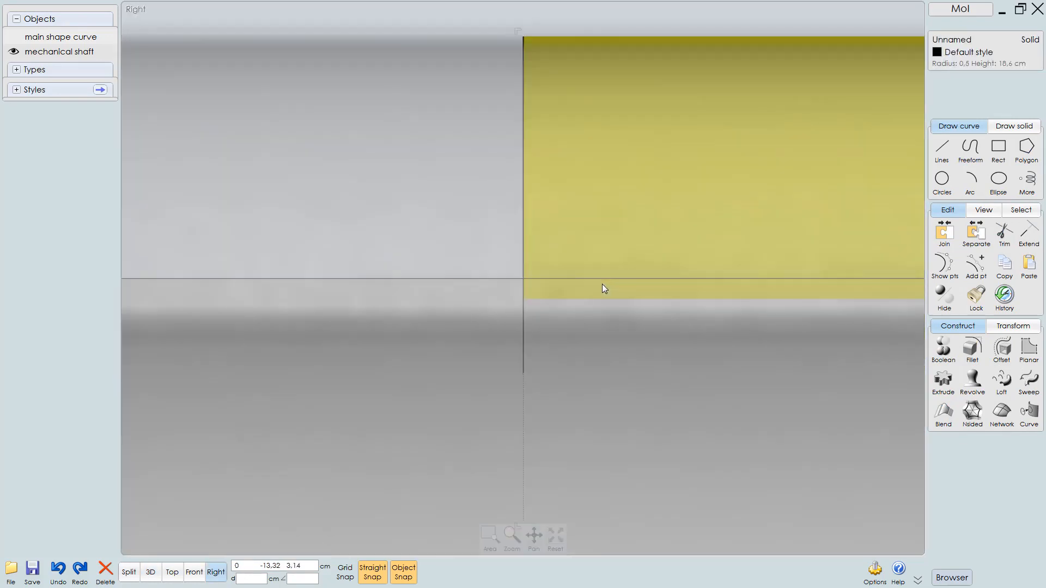
scroll(517, 324, down, 7)
scroll(463, 211, down, 6)
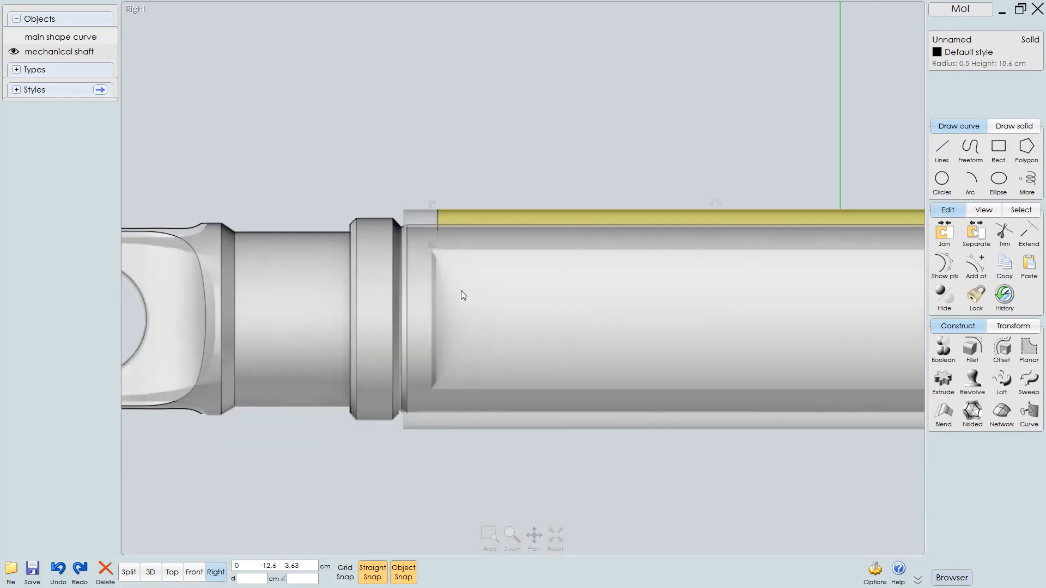
click(1012, 326)
click(943, 381)
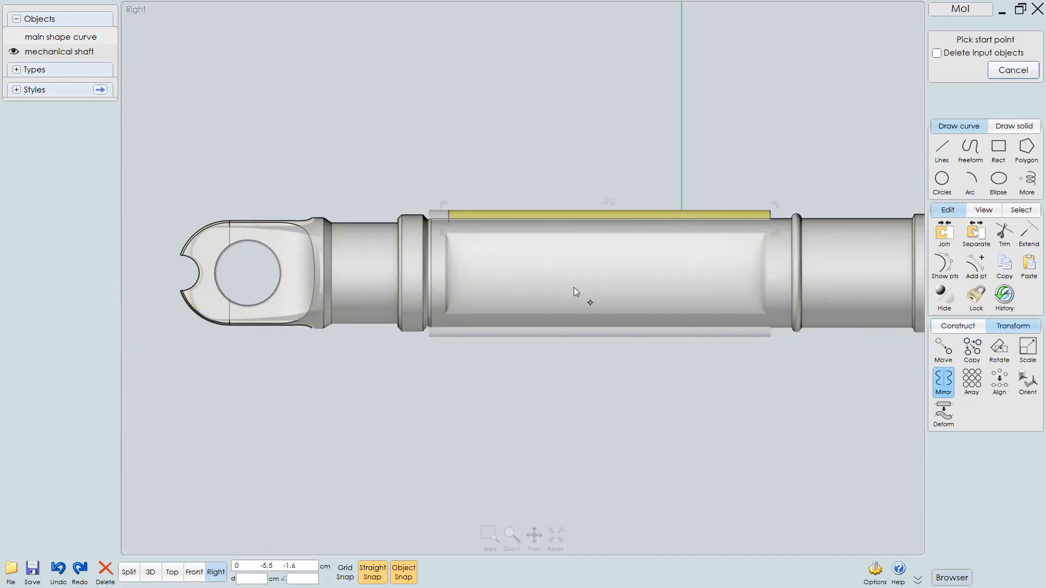
click(597, 272)
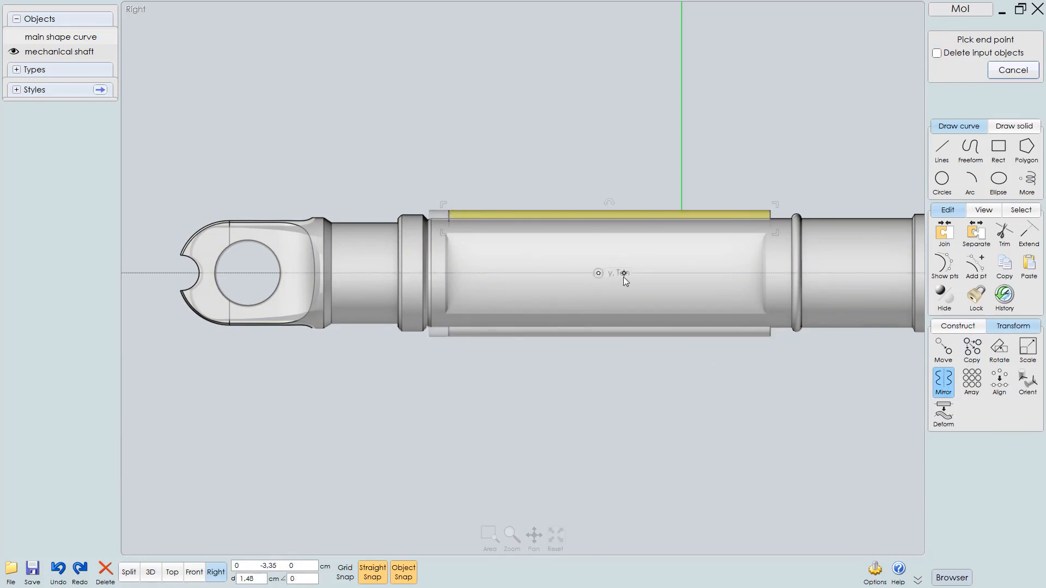
click(623, 277)
click(707, 167)
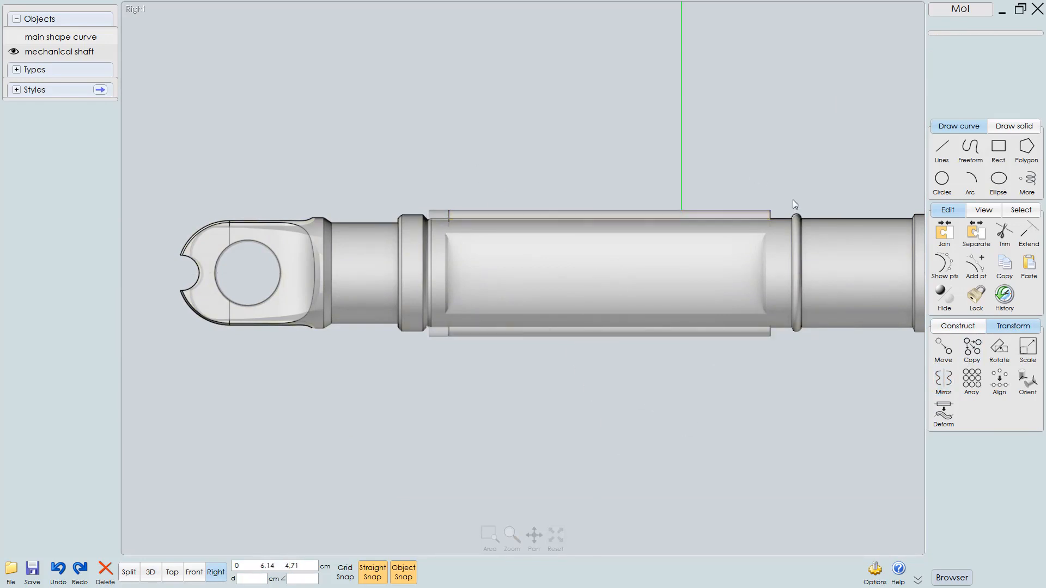
Union both rods with the mechanical shaft solid
click(849, 271)
click(662, 211)
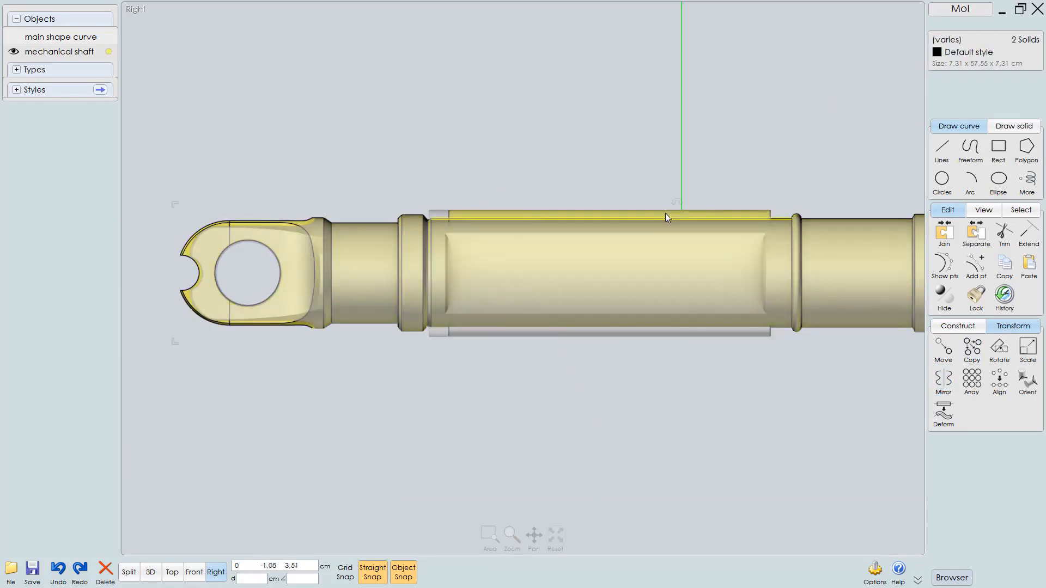
scroll(652, 253, up, 3)
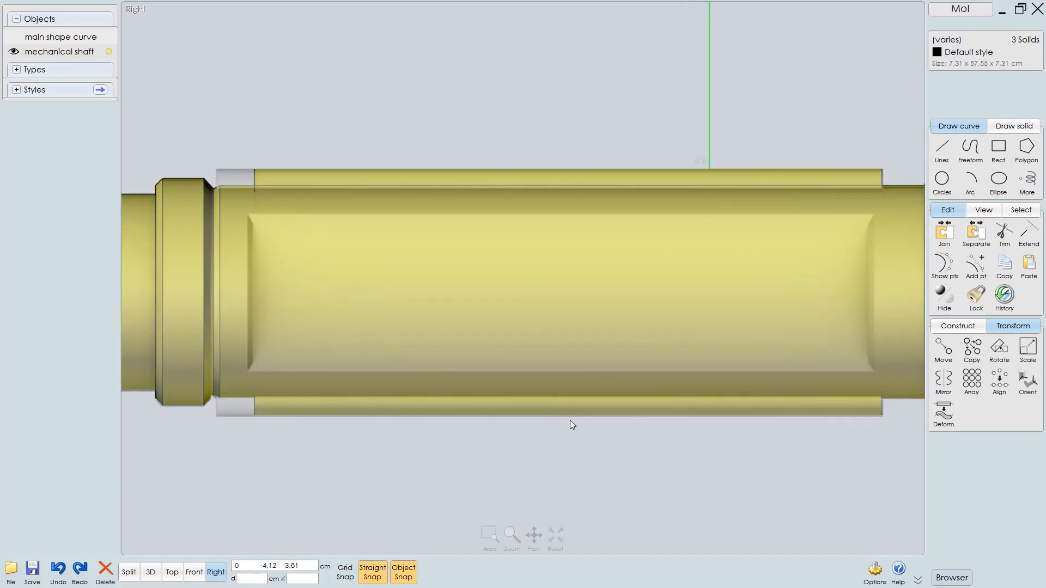
key(u)
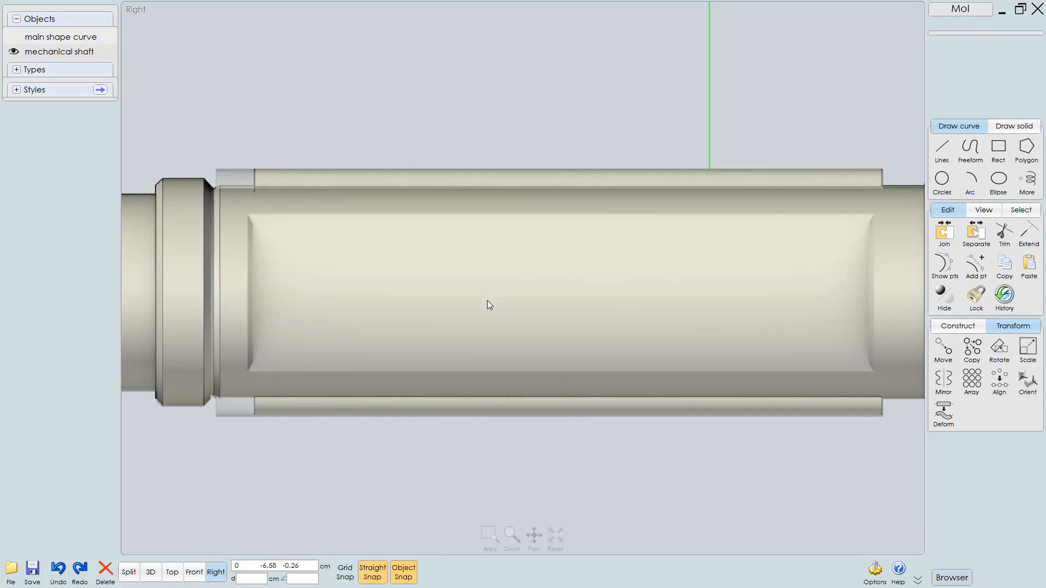
key(F5)
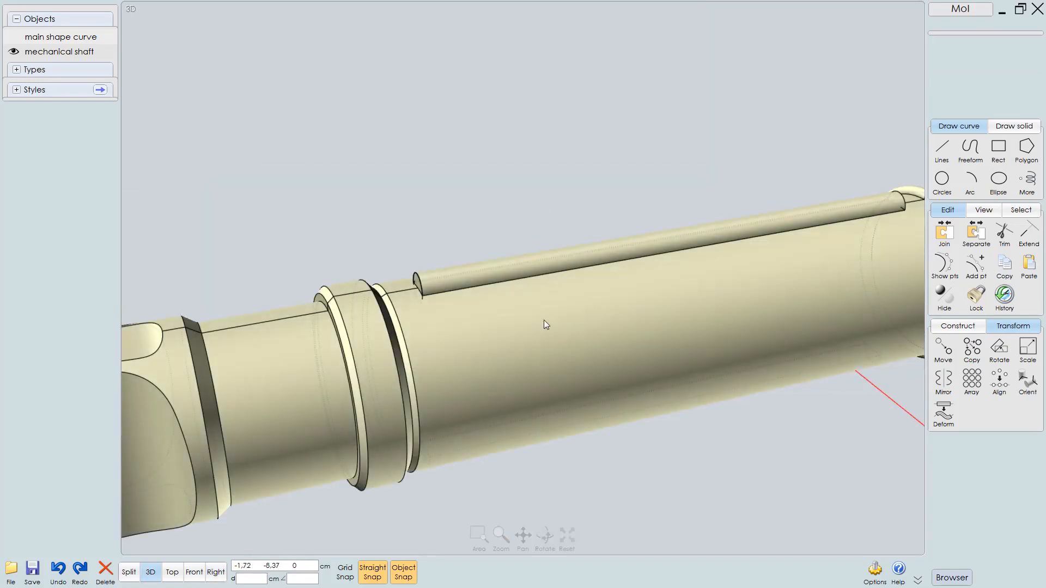
click(544, 319)
right_drag(547, 194, 592, 195)
scroll(447, 321, up, 3)
mouse_move(555, 250)
right_down()
mouse_move(588, 247)
mouse_move(526, 290)
mouse_move(532, 318)
mouse_move(577, 292)
mouse_move(499, 270)
mouse_move(499, 282)
mouse_move(473, 295)
mouse_move(473, 318)
mouse_move(488, 299)
mouse_move(393, 339)
mouse_move(551, 316)
mouse_move(512, 276)
mouse_move(560, 309)
mouse_move(505, 355)
mouse_move(418, 354)
mouse_move(479, 327)
mouse_move(553, 363)
mouse_move(352, 349)
right_up()
key(F8)
scroll(562, 320, down, 2)
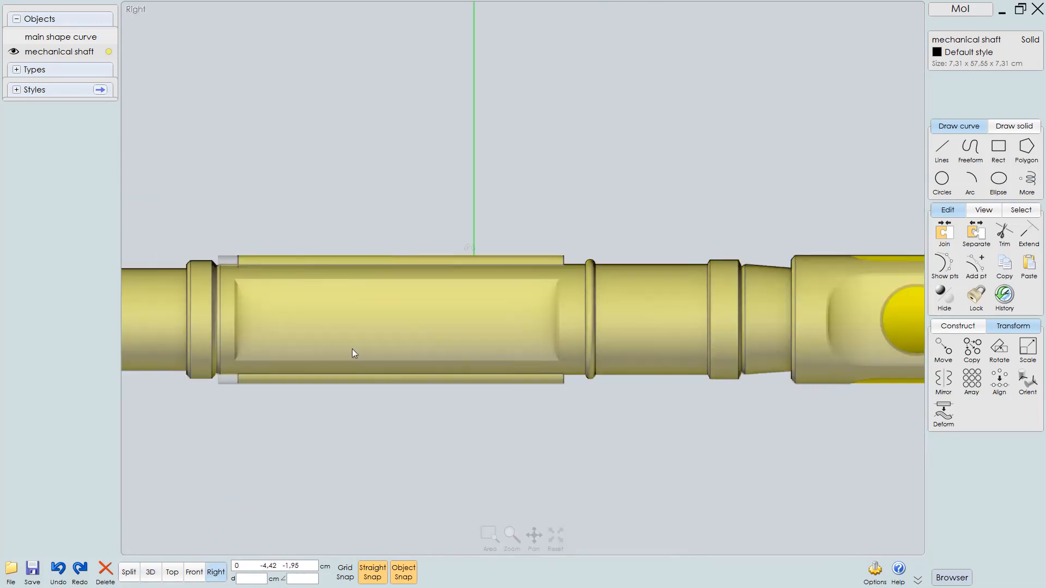
Draw a three-point polyline tracing the end cap's upper edge in the right view, running flat then sloping up past the cap
mouse_move(643, 354)
right_down()
mouse_move(430, 344)
mouse_move(384, 352)
right_up()
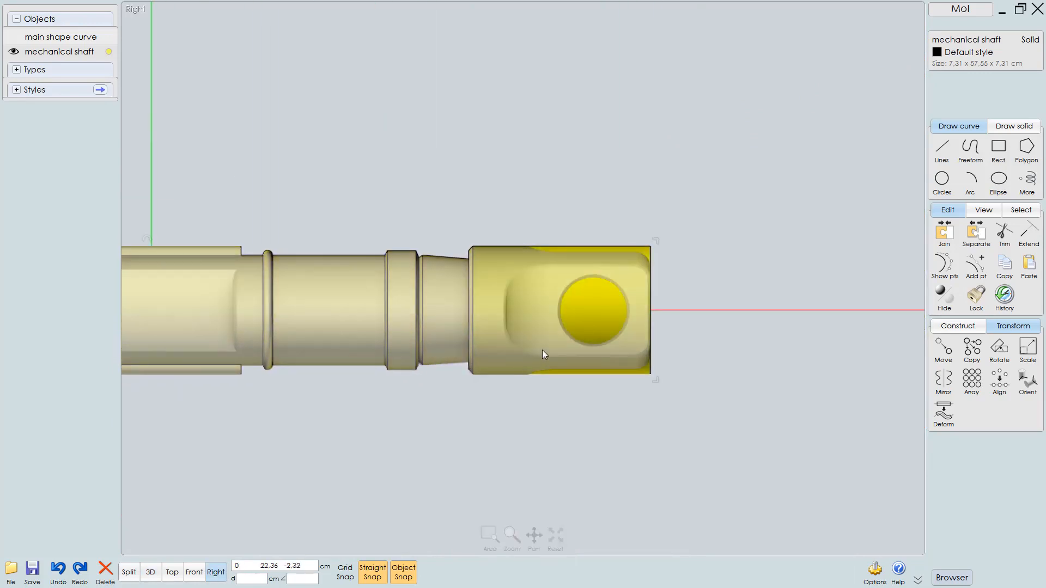
scroll(572, 335, up, 2)
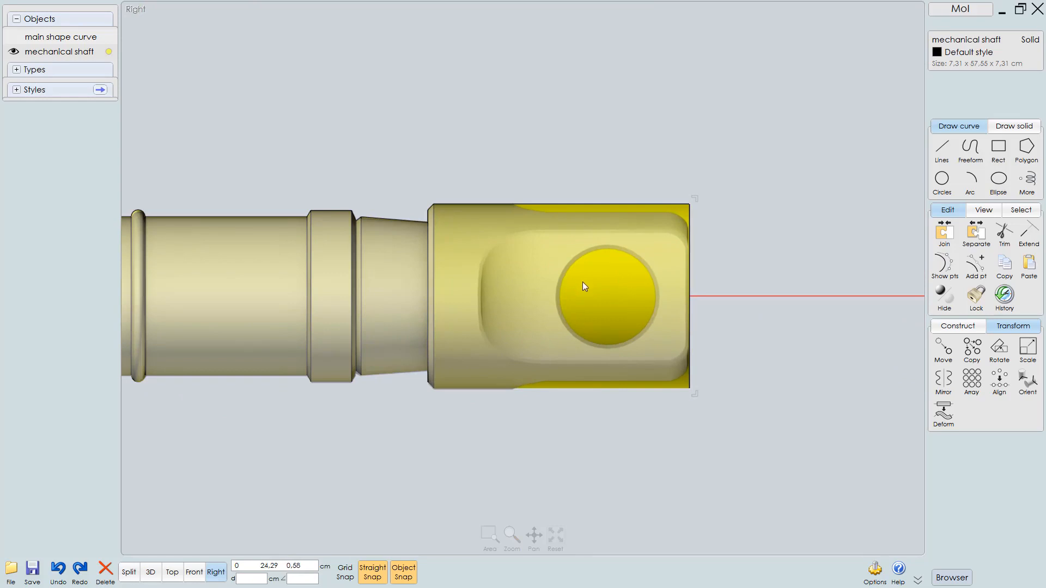
scroll(599, 279, up, 1)
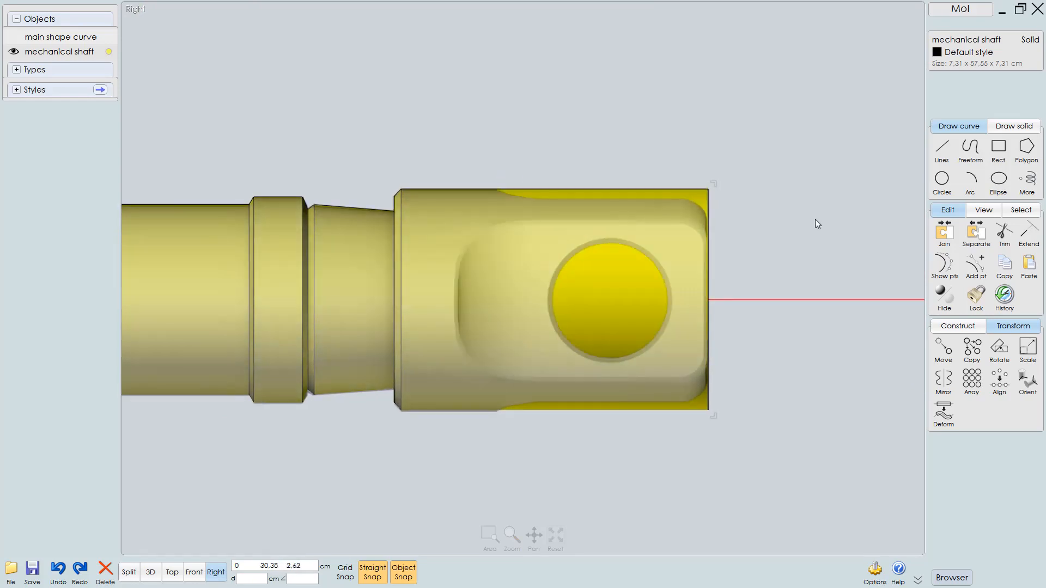
click(941, 149)
click(971, 152)
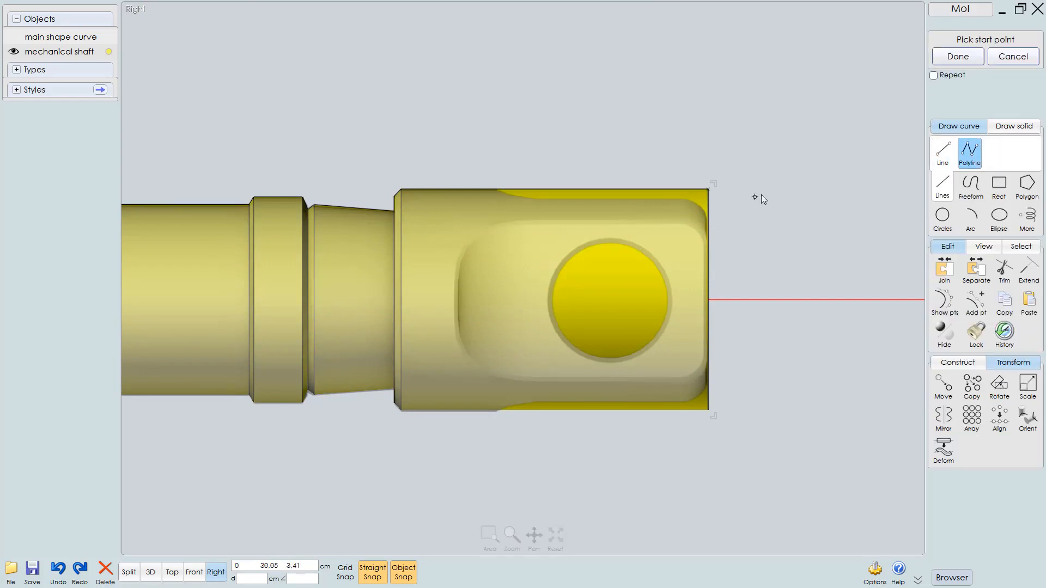
scroll(757, 196, up, 2)
middle_drag(541, 384, 554, 411)
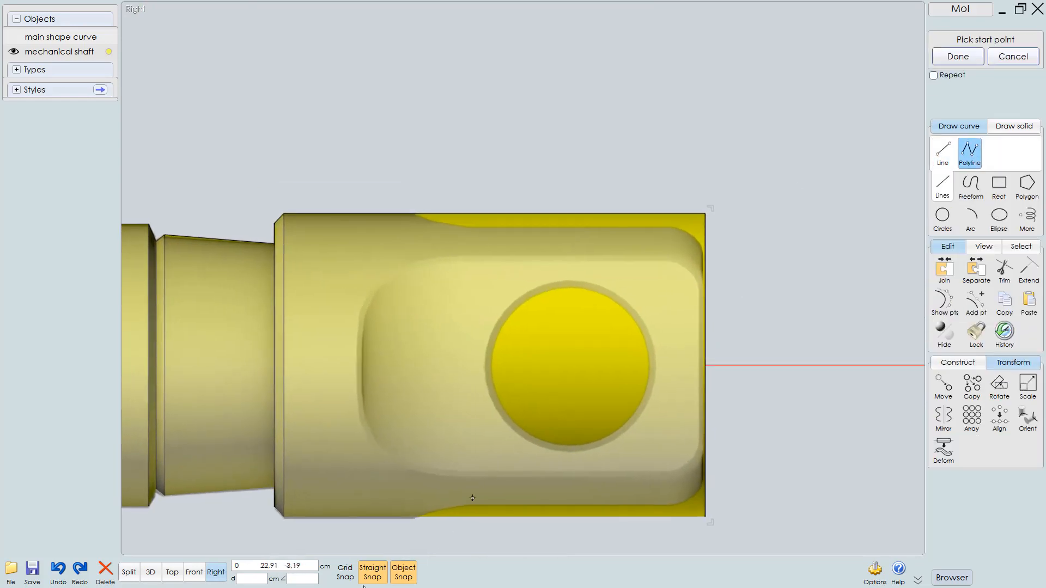
click(410, 569)
middle_drag(596, 290, 615, 331)
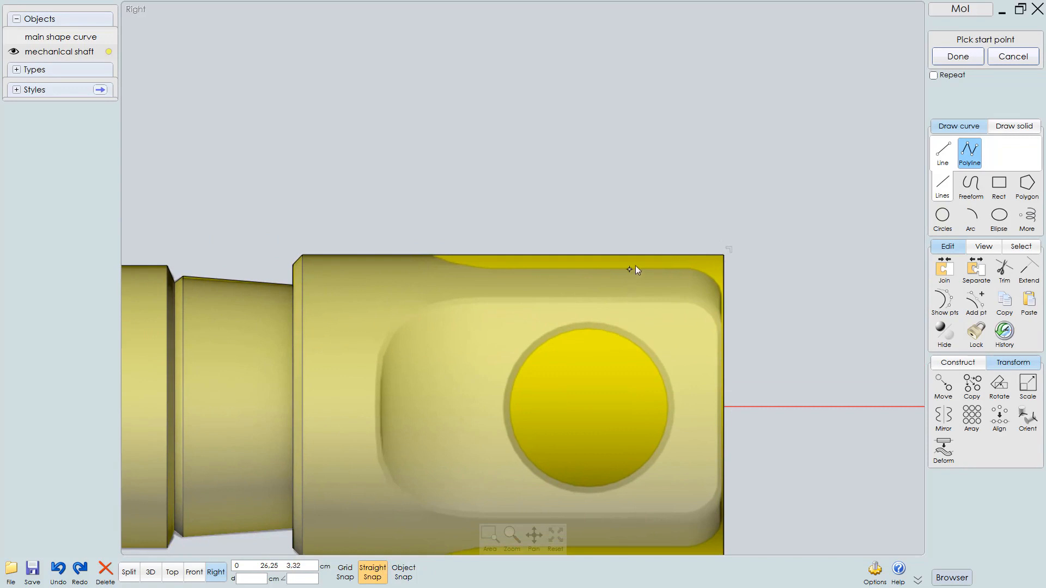
scroll(636, 266, up, 1)
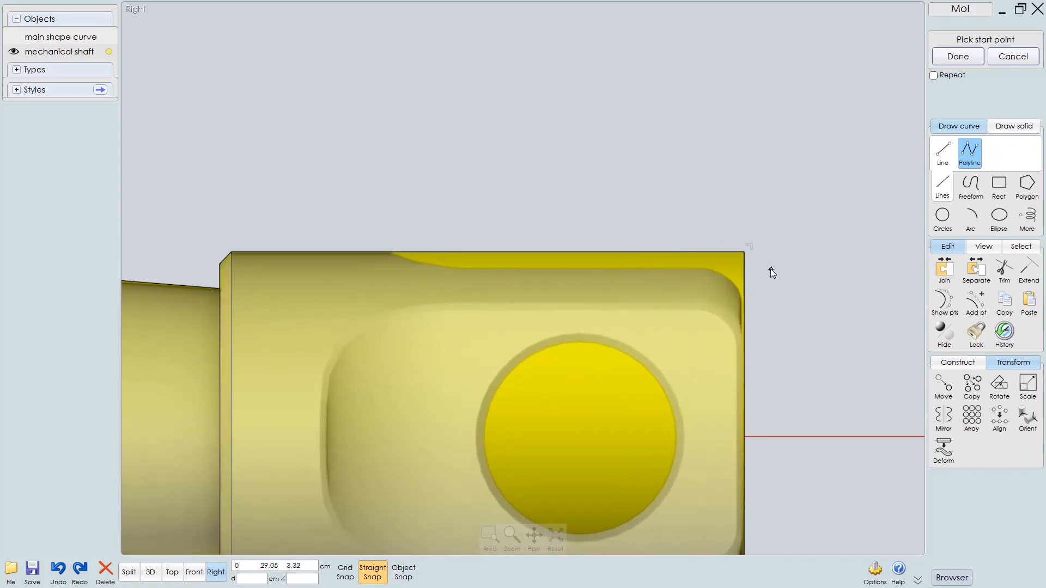
click(771, 269)
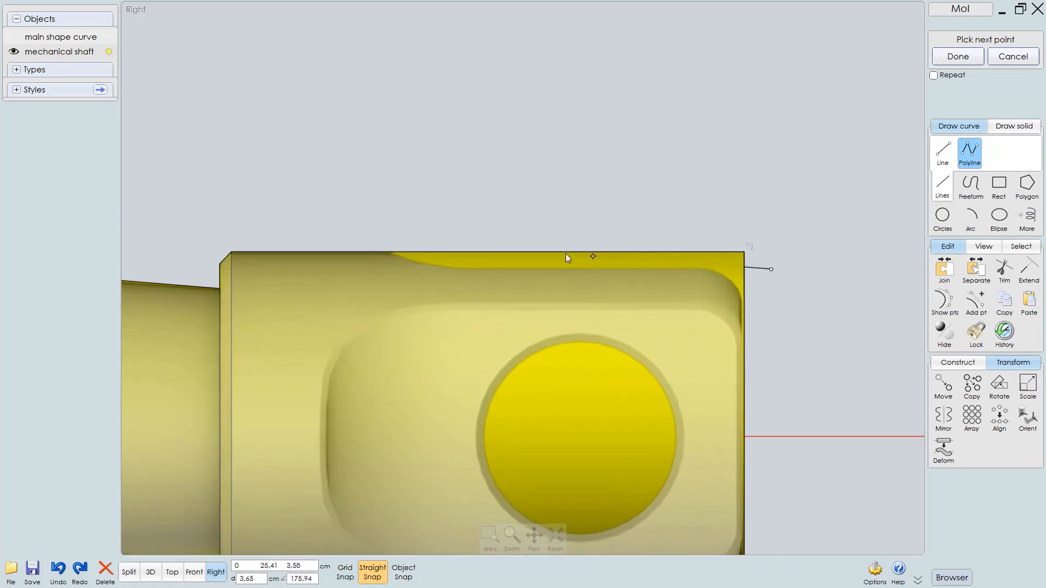
click(445, 269)
click(315, 227)
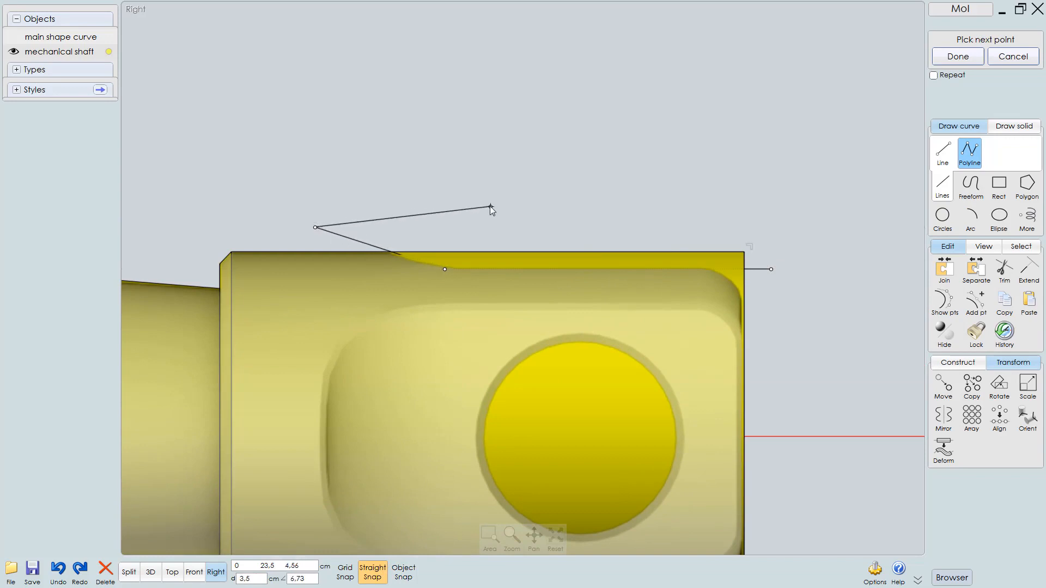
key(Return)
Fillet the polyline's corner with a 3 cm circular radius
middle_drag(550, 172, 551, 156)
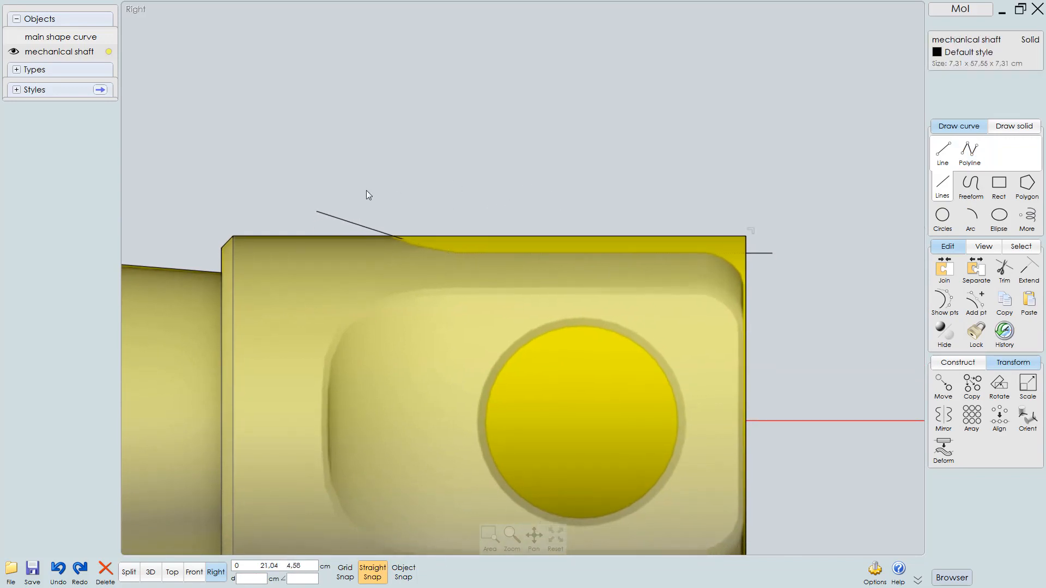
click(346, 220)
click(517, 165)
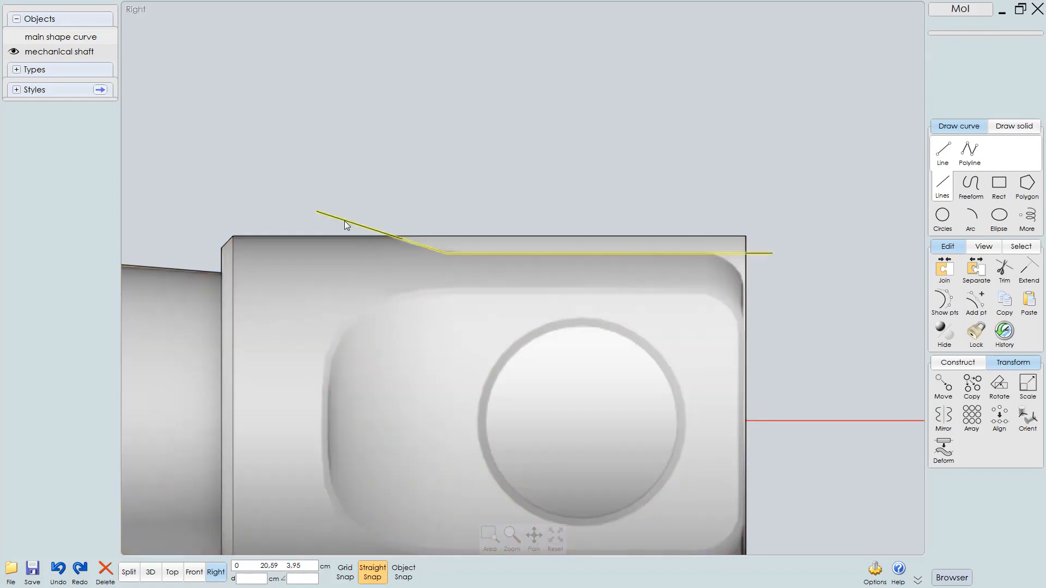
click(345, 221)
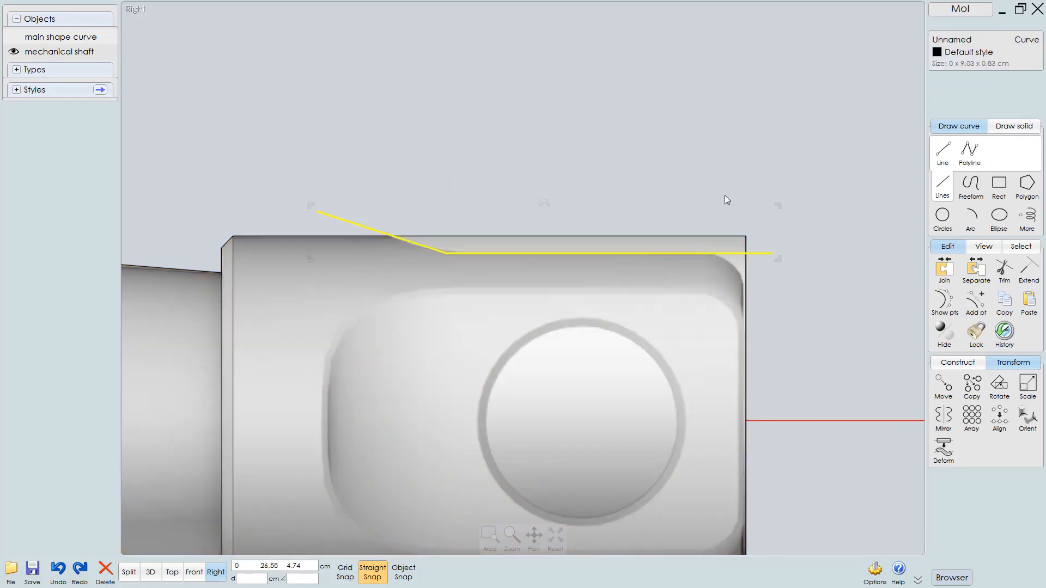
click(958, 362)
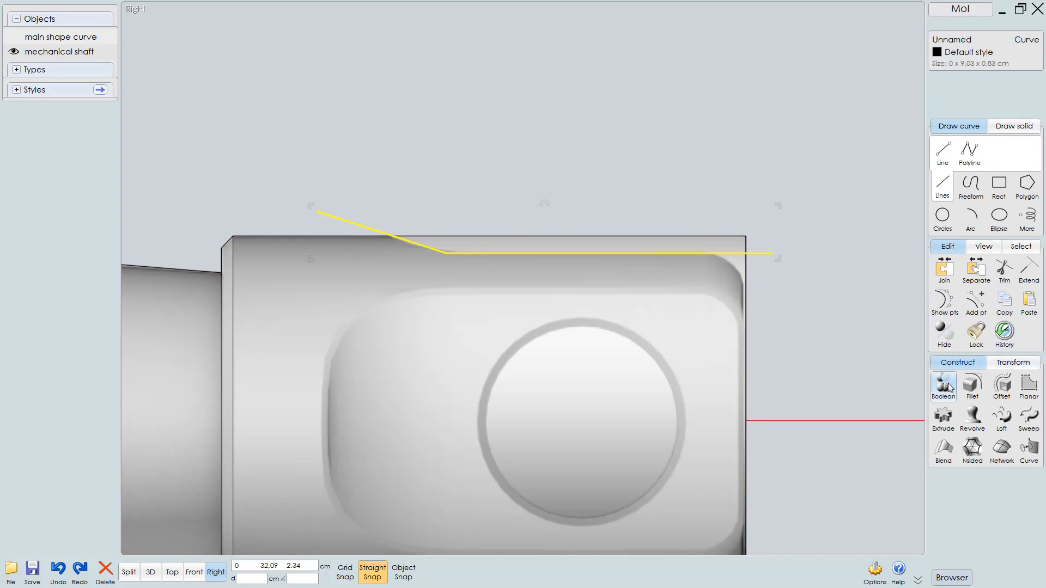
click(972, 387)
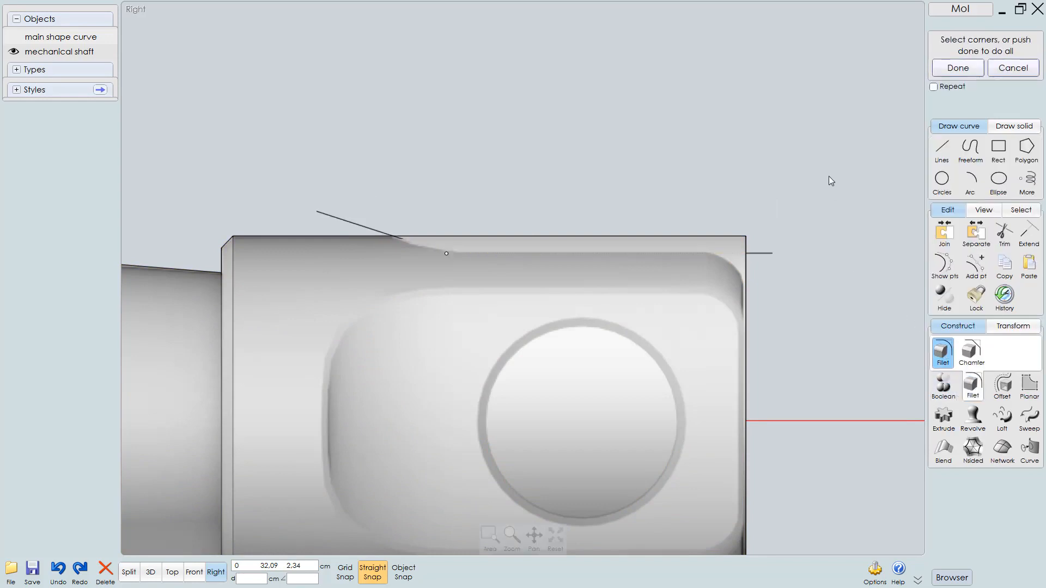
right_drag(510, 165, 533, 153)
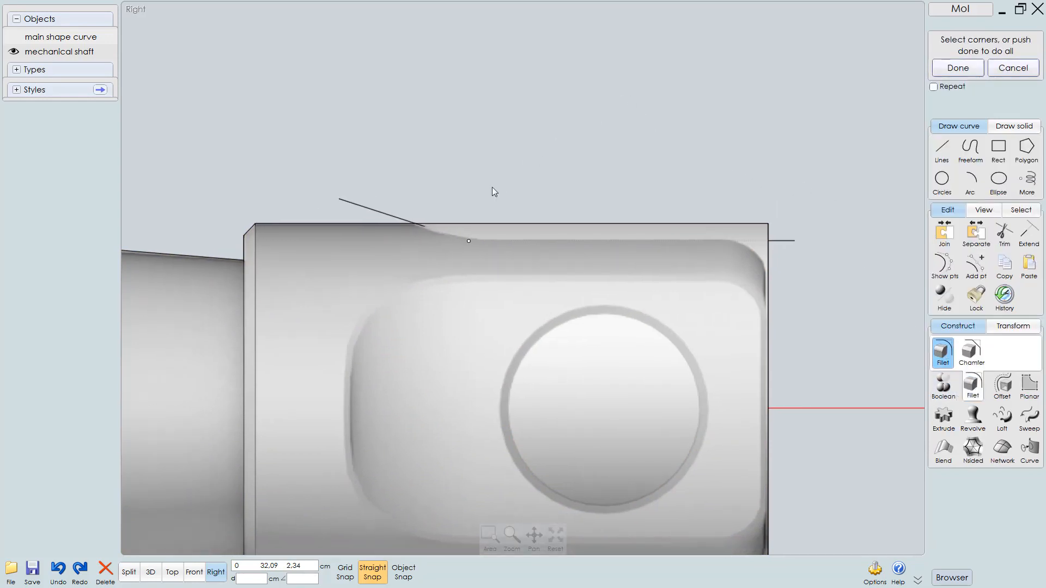
right_click(561, 146)
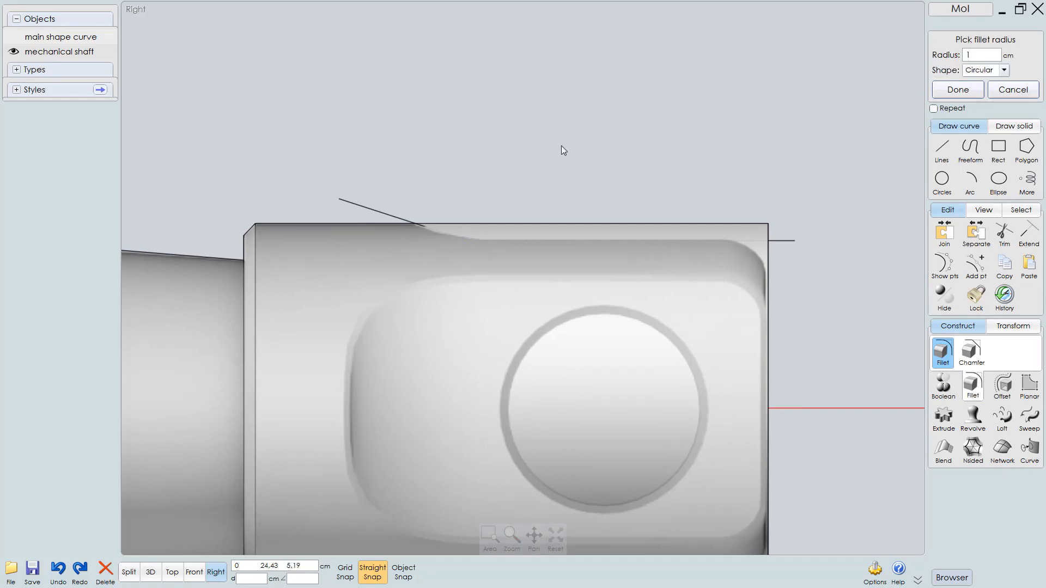
click(980, 55)
text(3)
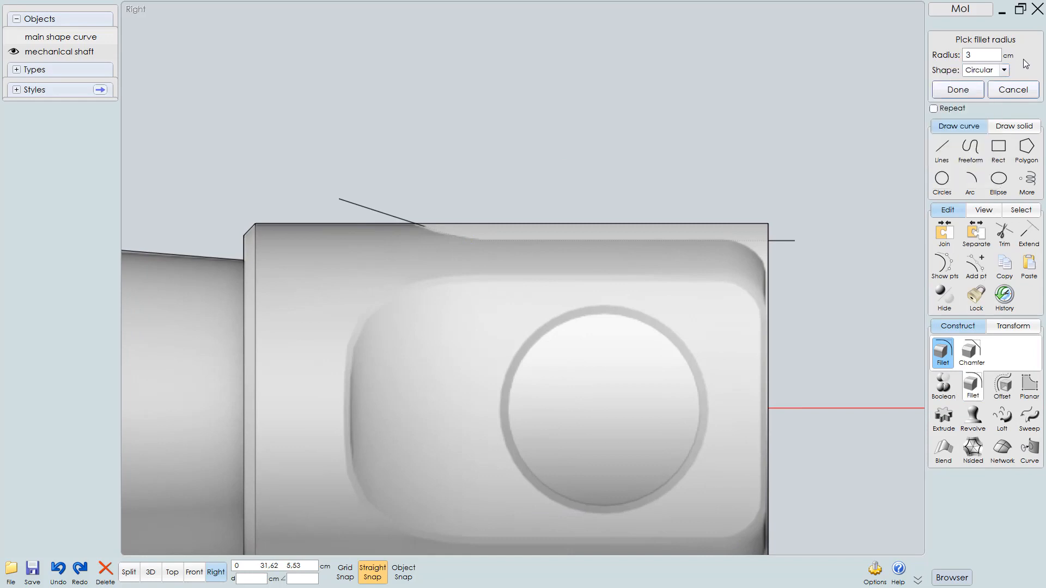
scroll(561, 229, up, 3)
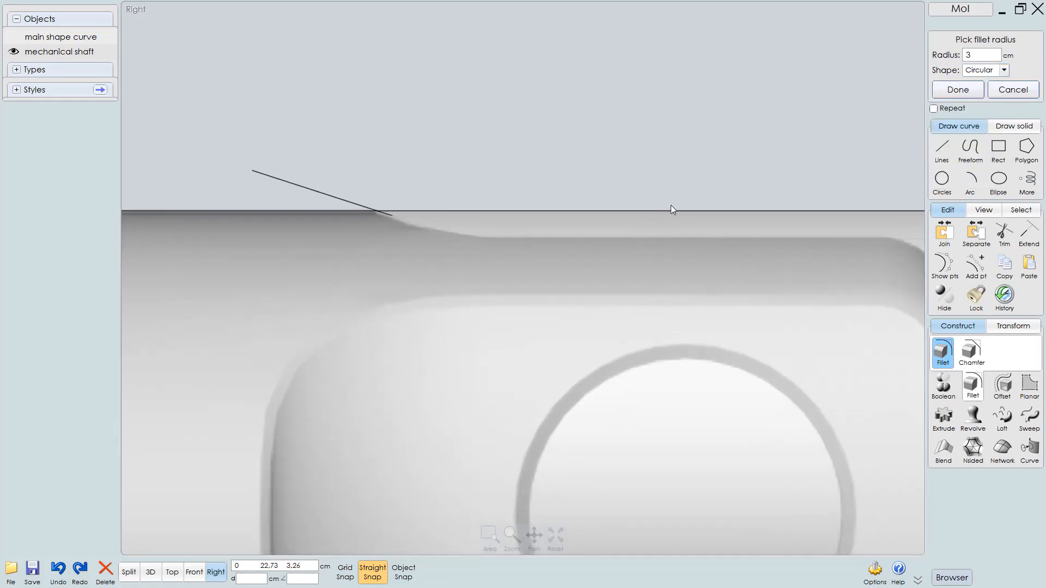
scroll(671, 204, down, 1)
right_click(802, 155)
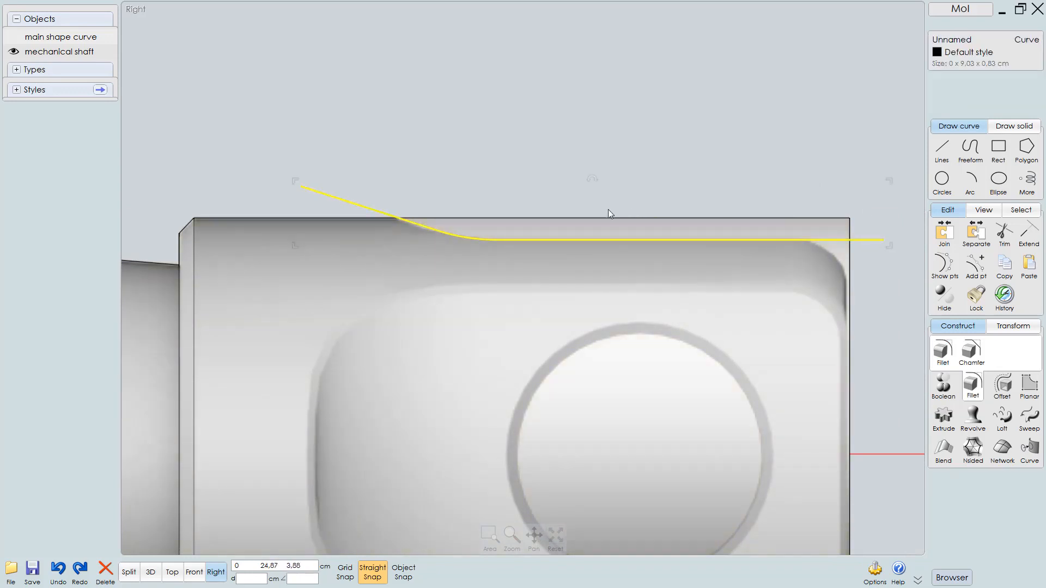
Mirror the filleted curve across the shaft's centre axis to the lower edge of the end cap
scroll(608, 213, down, 3)
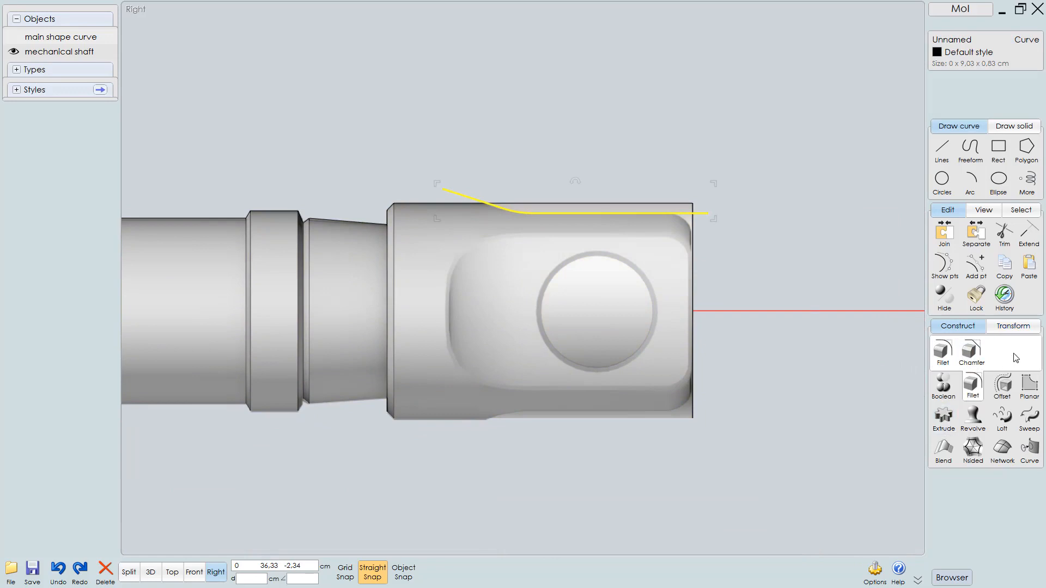
click(1012, 327)
key(Return)
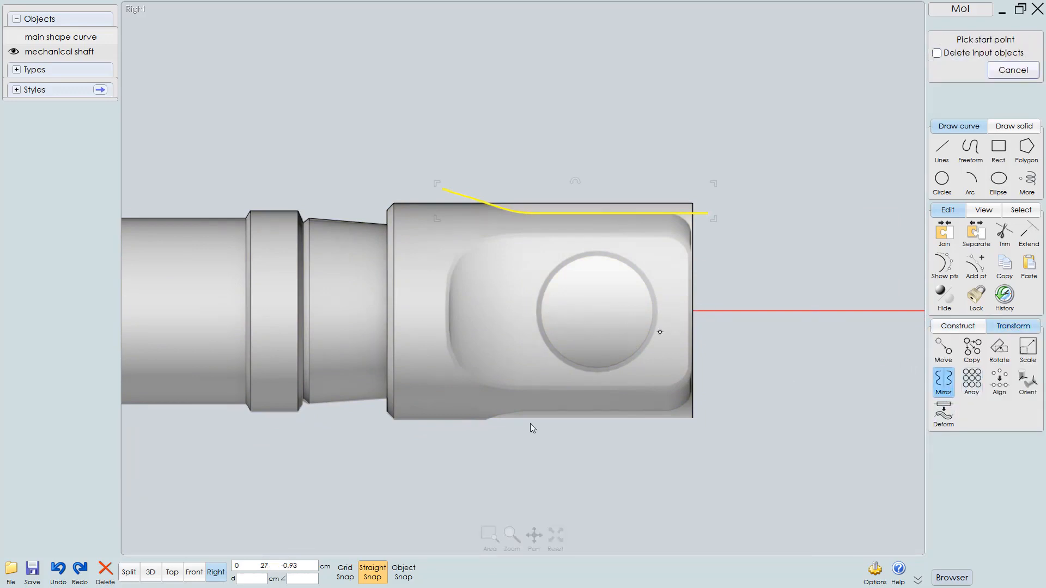
click(404, 572)
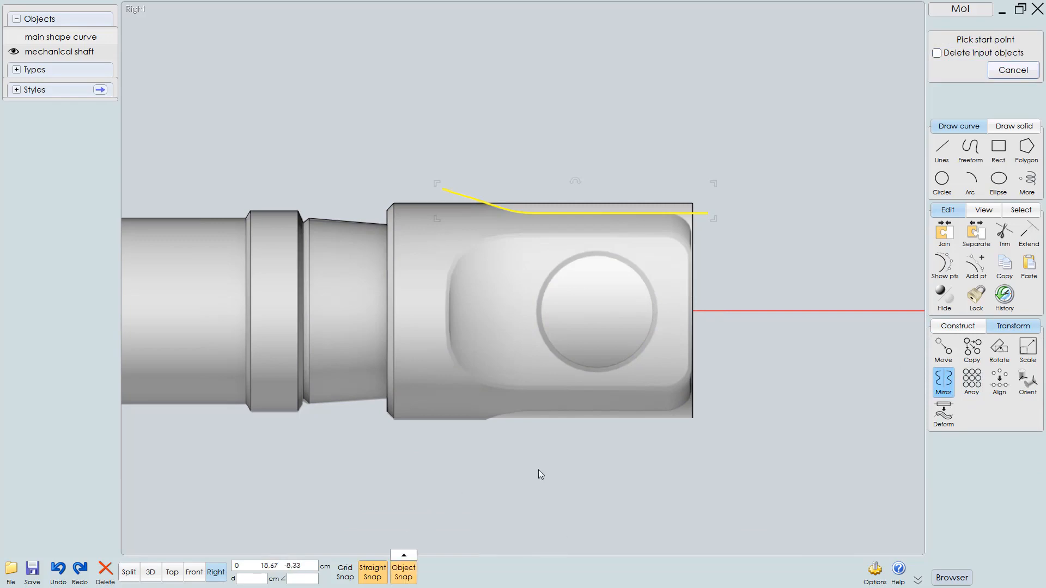
click(696, 311)
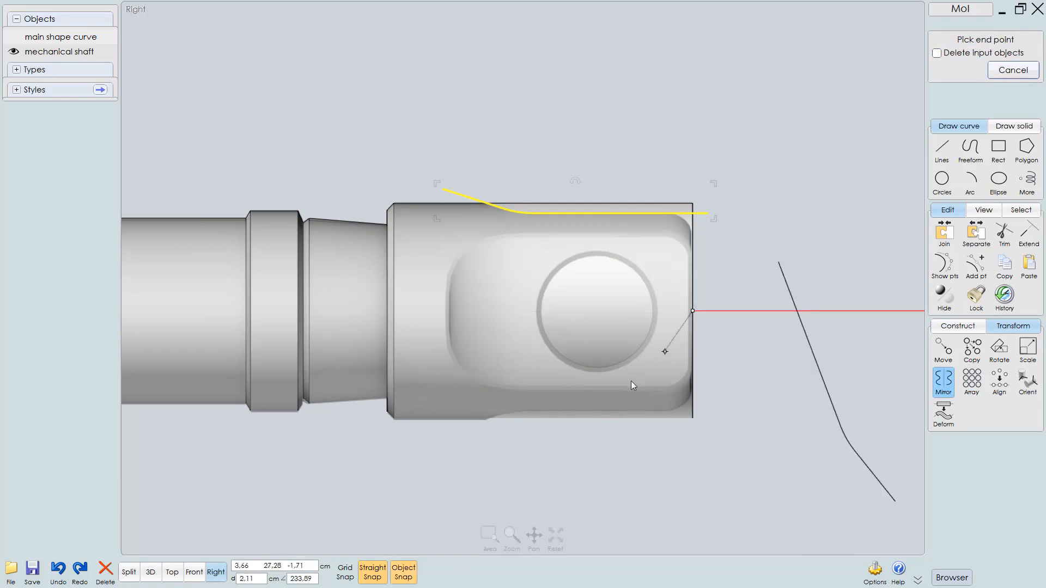
click(603, 309)
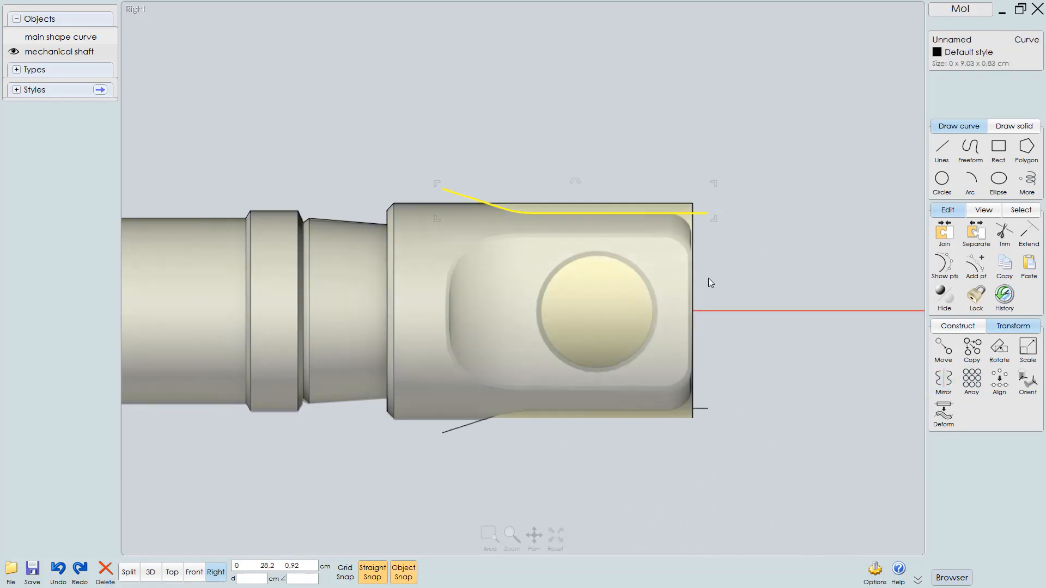
Examine the end cap from the top view
click(744, 254)
scroll(717, 276, up, 2)
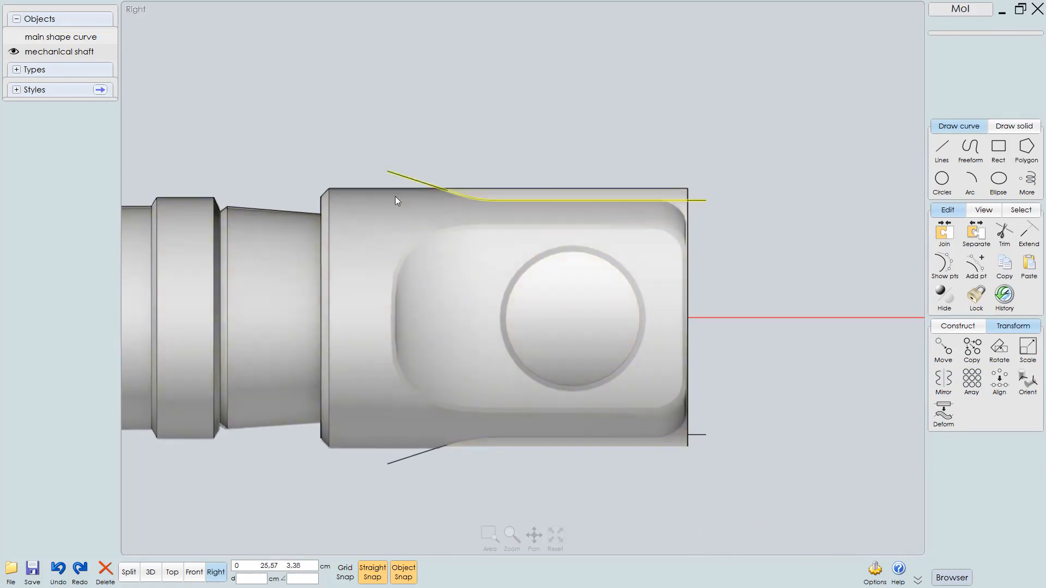
click(357, 256)
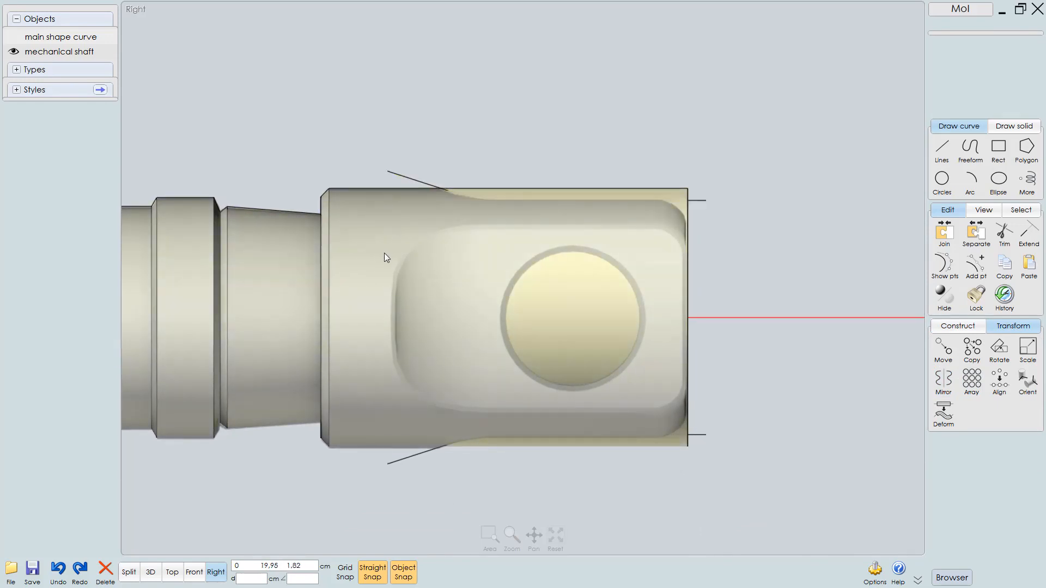
key(t)
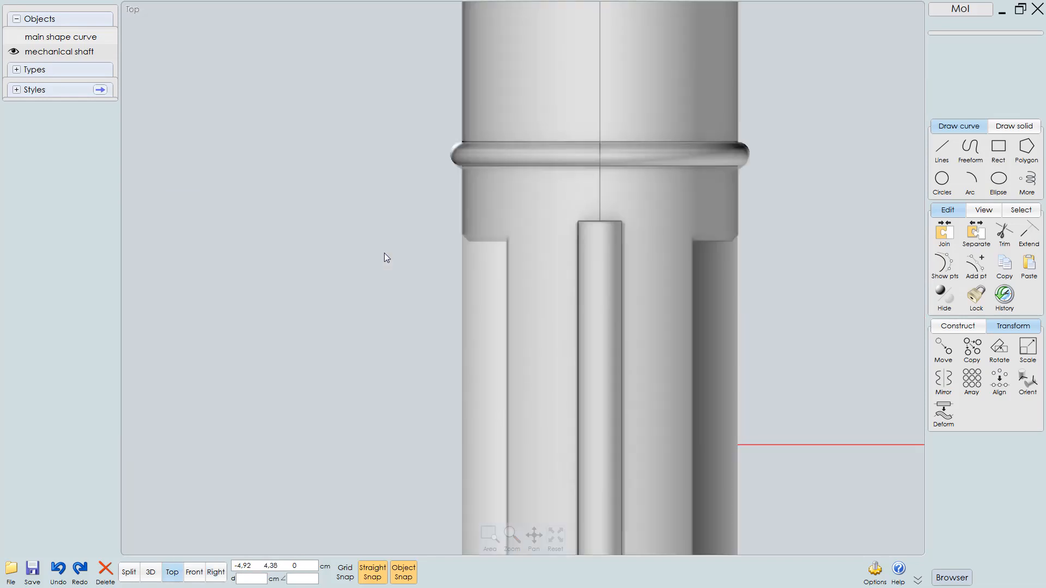
scroll(467, 235, down, 4)
middle_drag(508, 185, 495, 451)
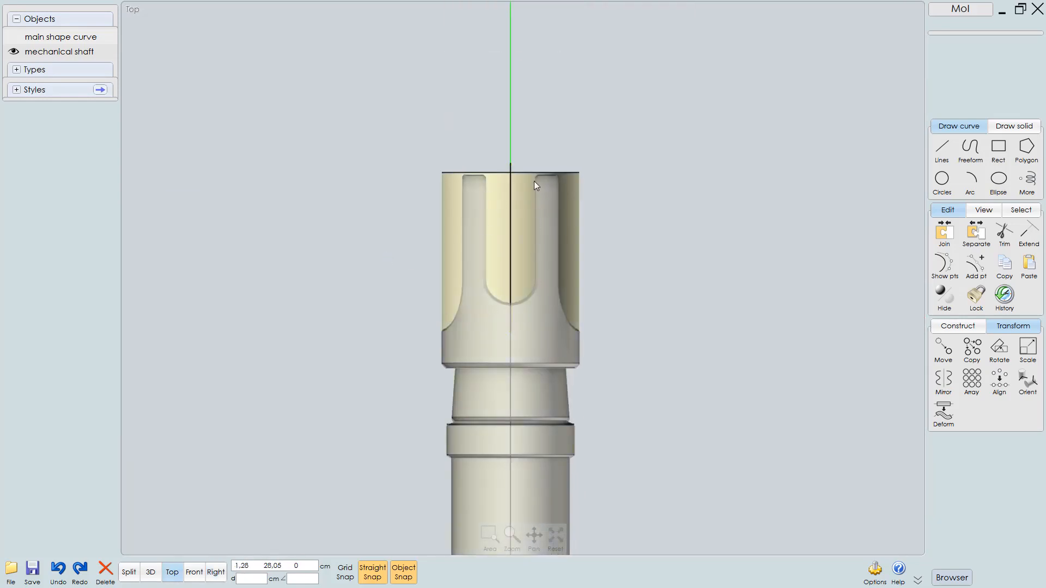
click(509, 295)
click(509, 166)
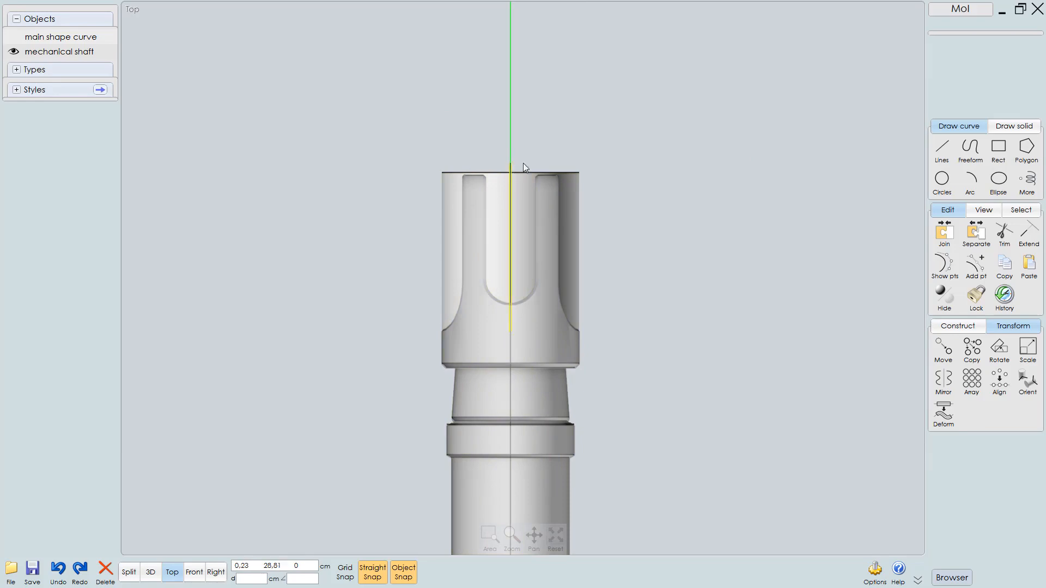
click(509, 168)
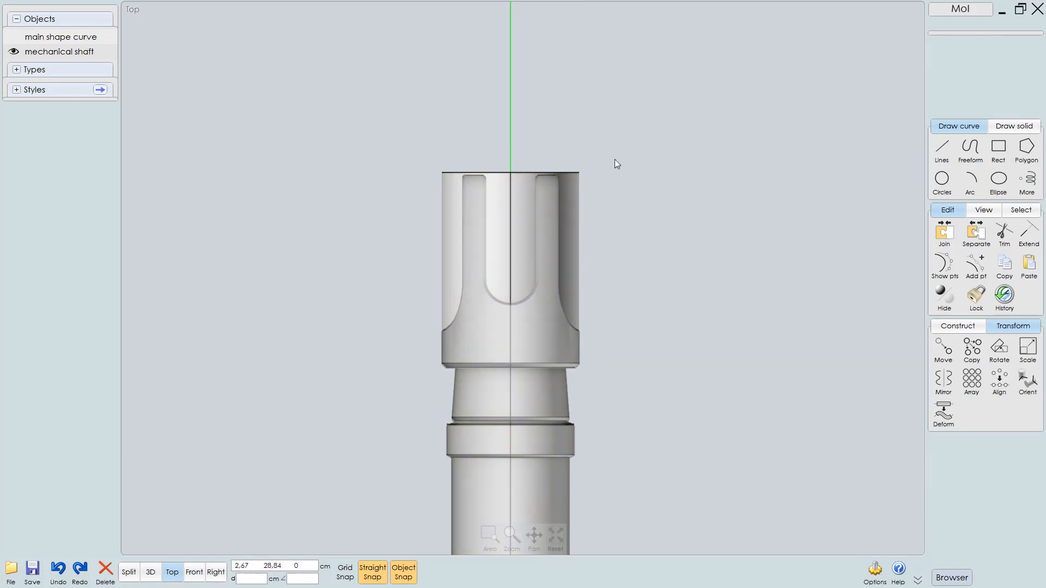
scroll(560, 306, up, 3)
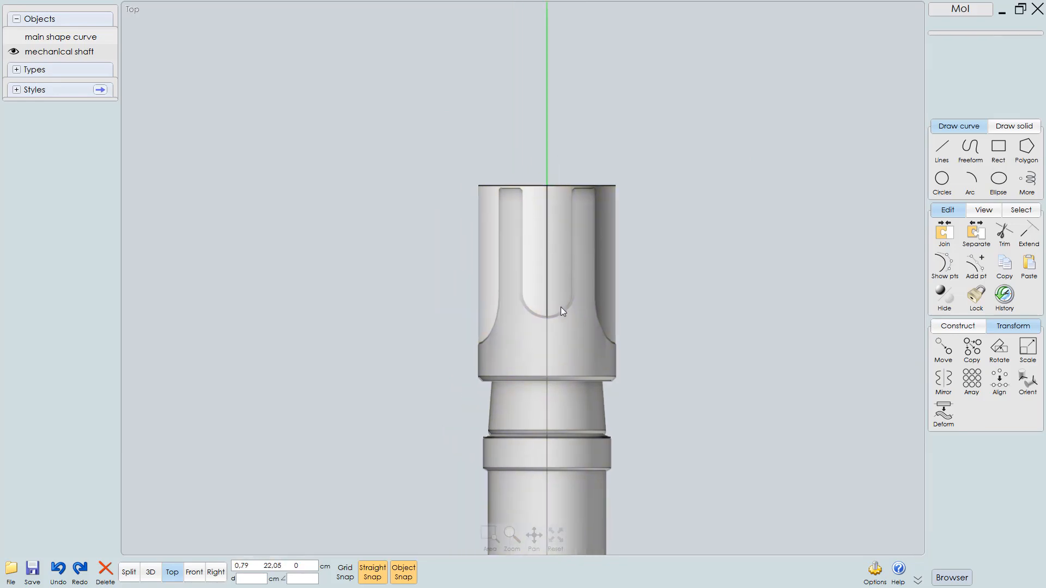
Draw a three-point polyline in the top view tracing the end cap's side edge, running straight then angling outward
click(942, 148)
click(604, 106)
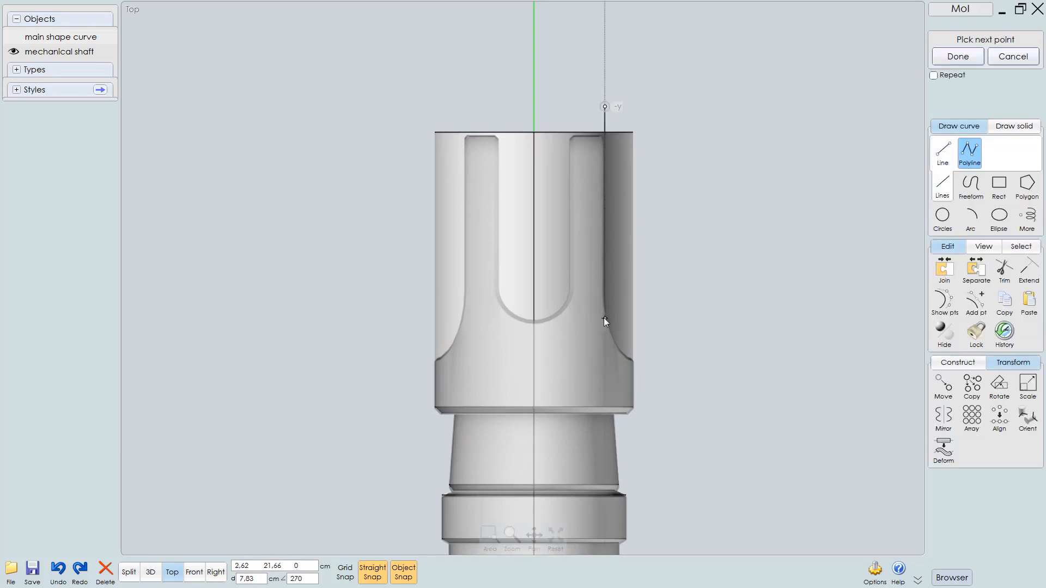
click(605, 332)
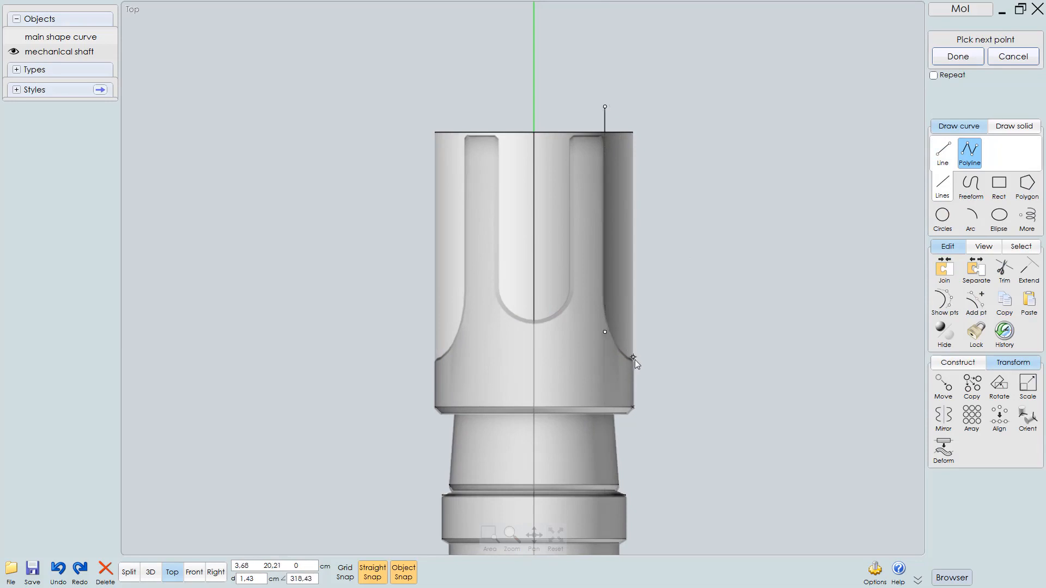
click(655, 381)
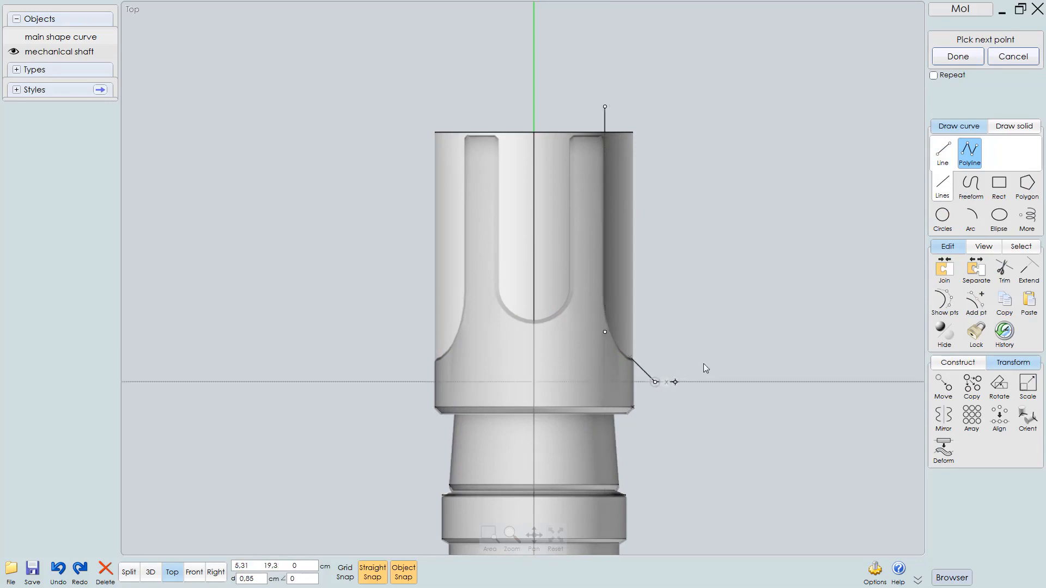
right_click(653, 377)
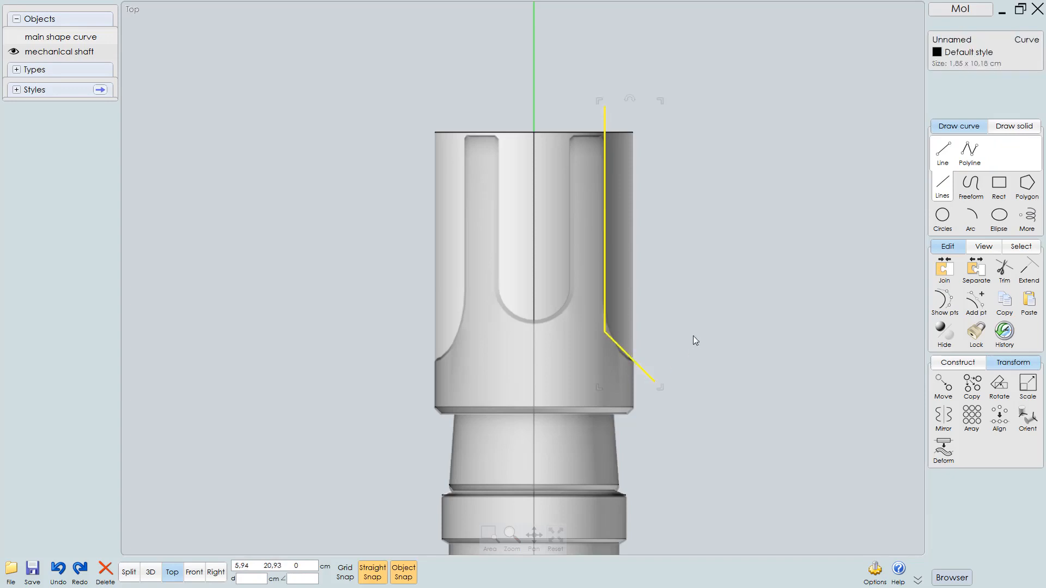
Fillet the polyline's corner with a 2 cm circular radius
key(f)
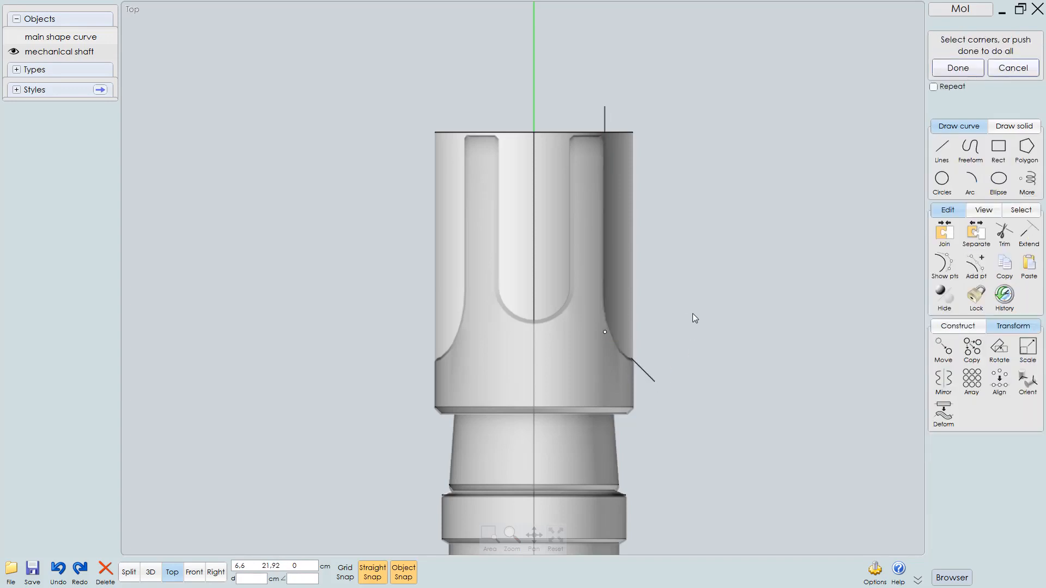
right_click(694, 318)
scroll(678, 344, up, 1)
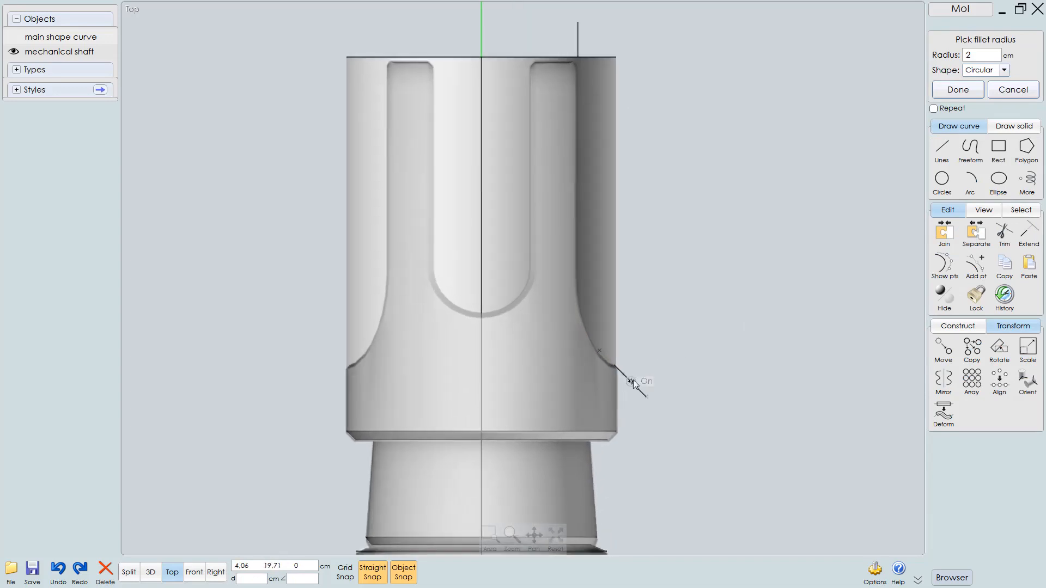
right_click(692, 338)
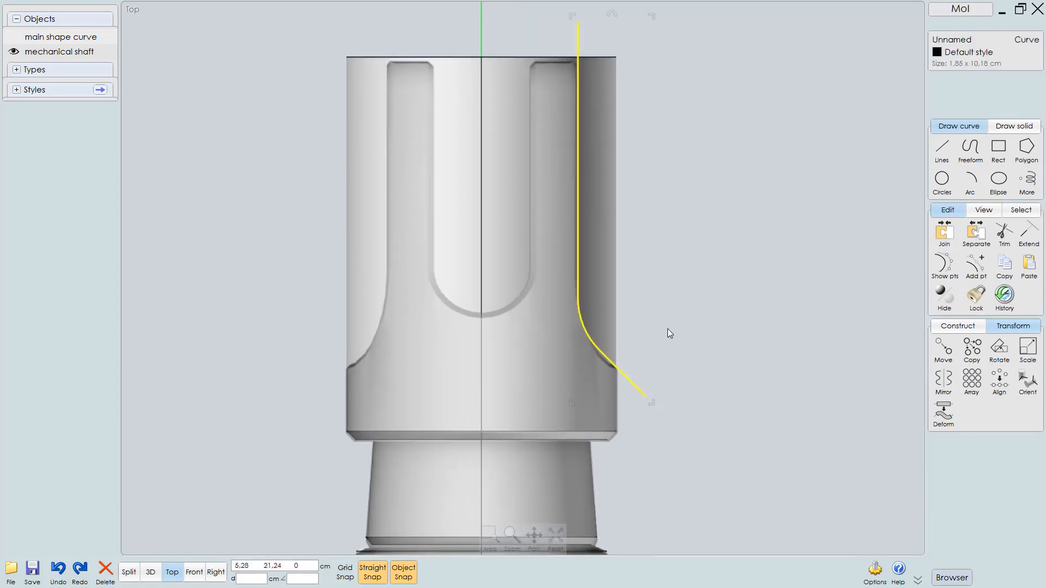
Mirror the filleted curve across the shaft's centre axis to the opposite side of the end cap
scroll(672, 334, down, 1)
scroll(672, 334, down, 2)
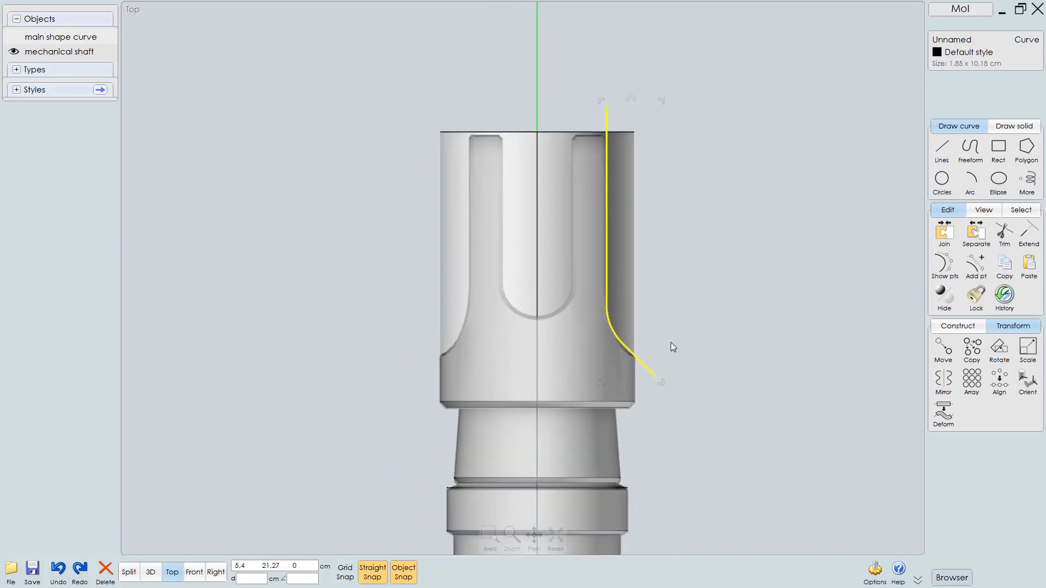
scroll(673, 337, up, 1)
middle_drag(656, 270, 711, 306)
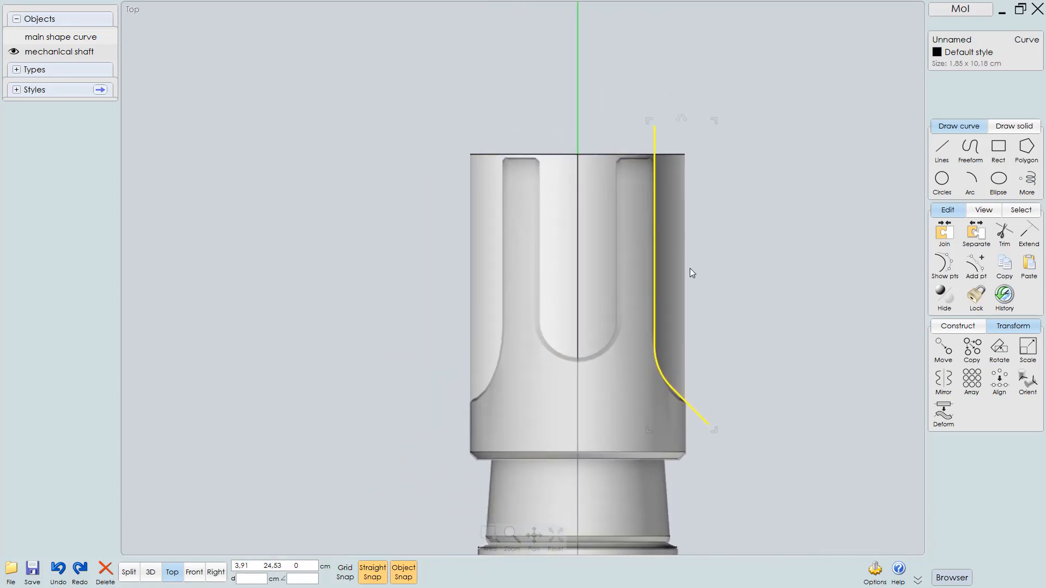
click(944, 382)
click(578, 155)
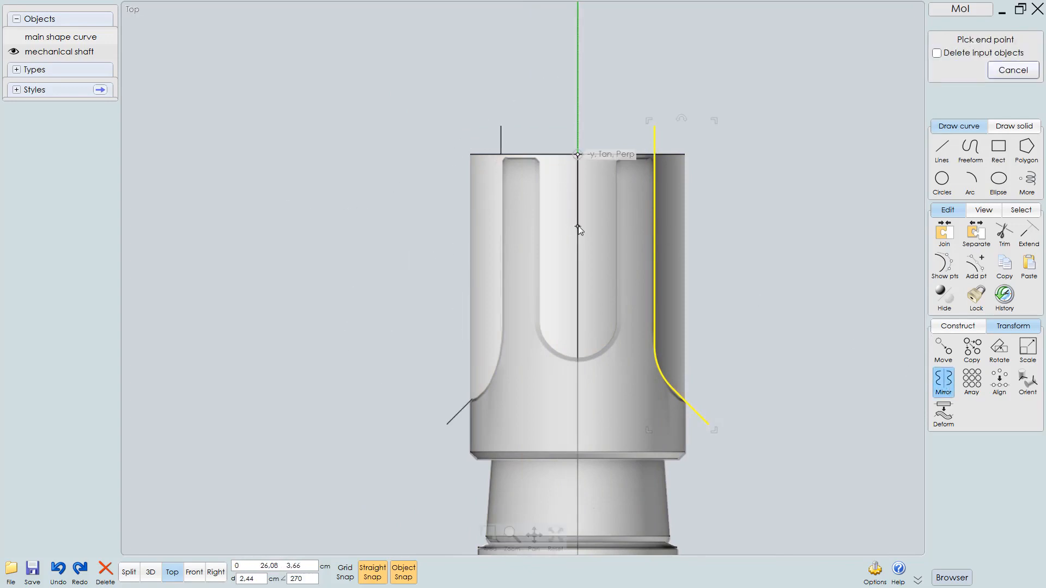
click(578, 228)
click(732, 201)
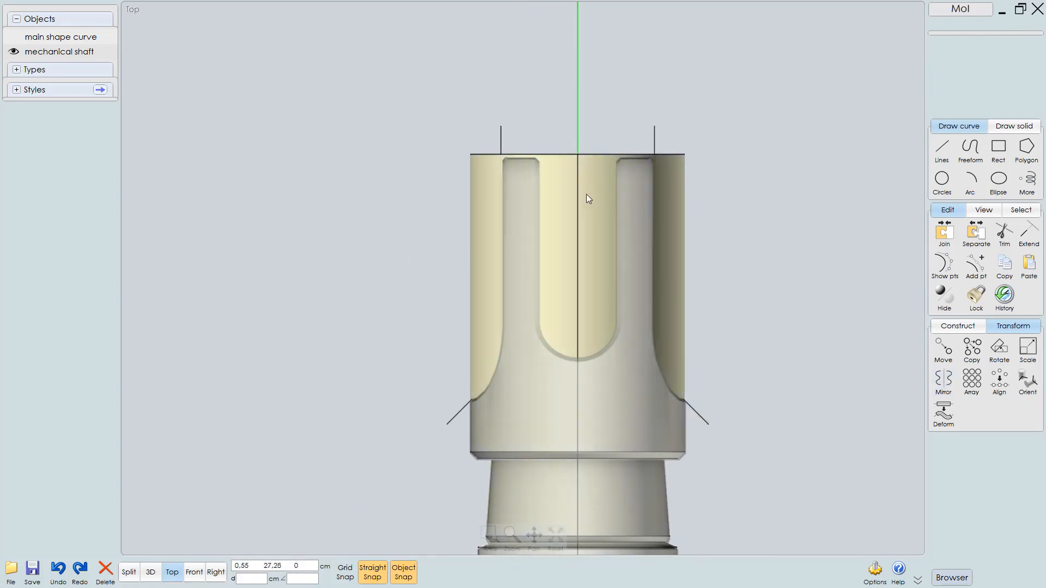
Select the shaft and both side curves and split the solid with a Boolean Merge
click(585, 195)
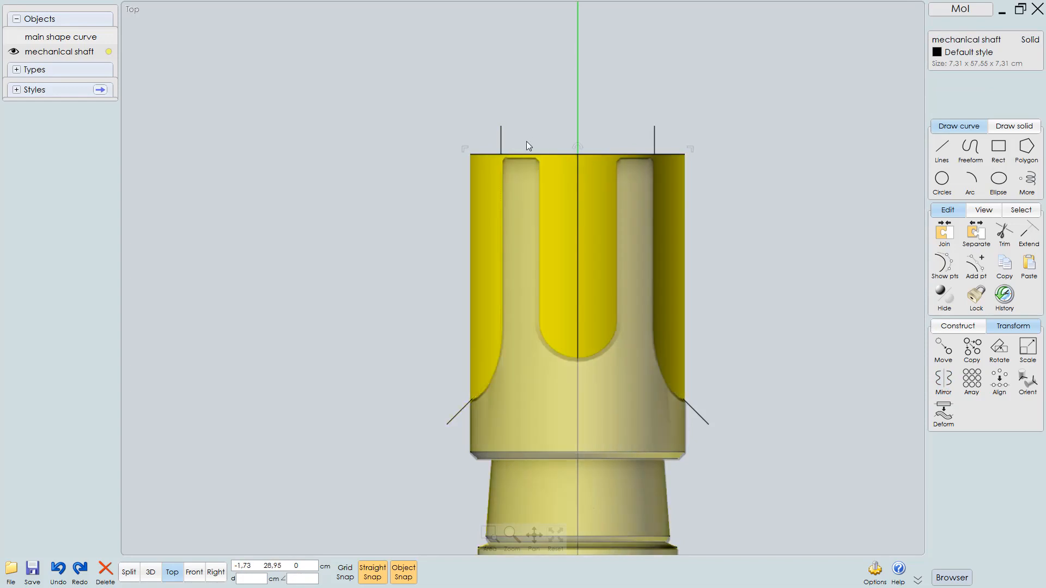
click(501, 133)
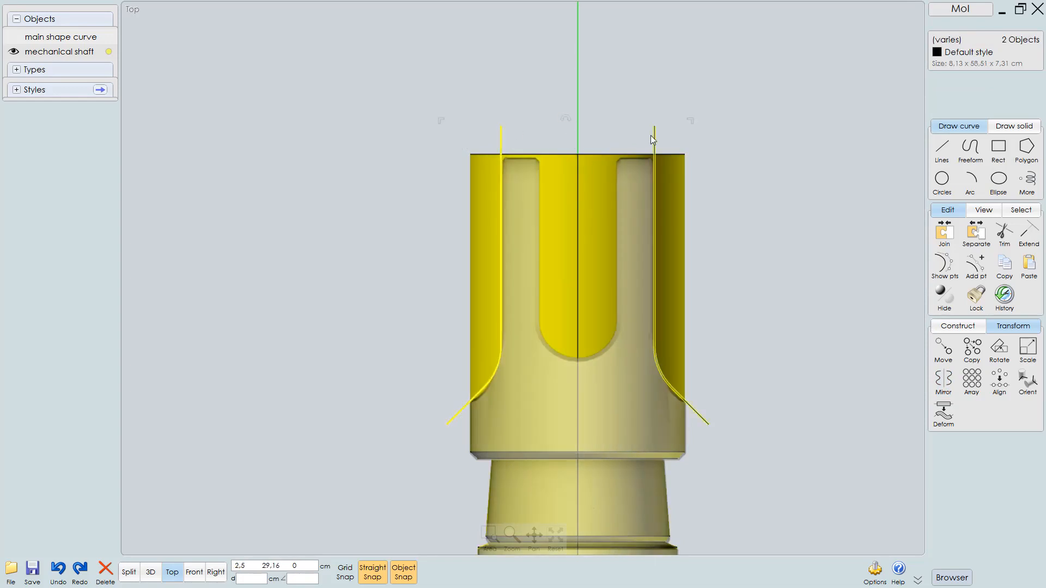
click(654, 139)
click(958, 327)
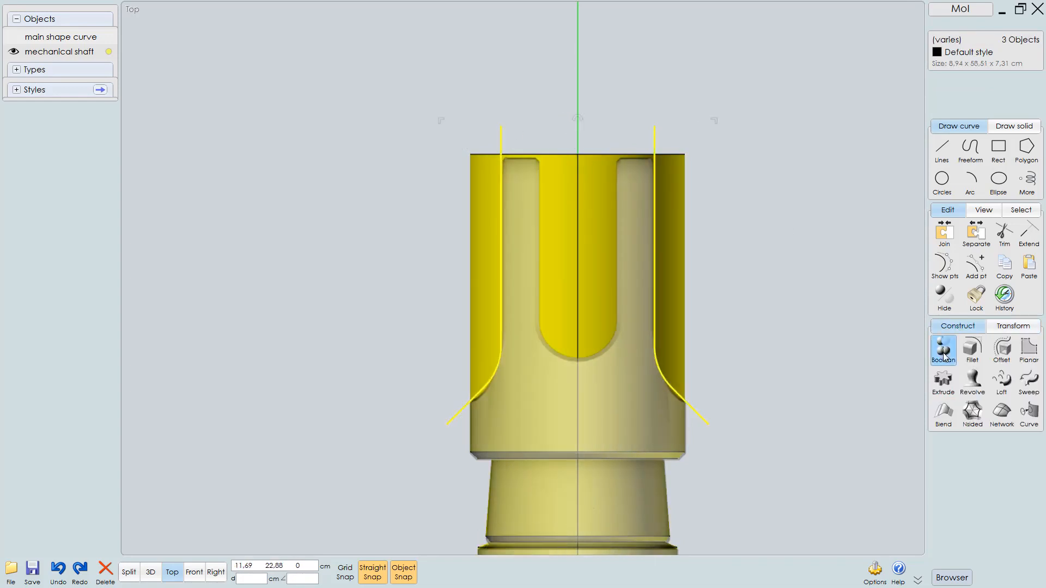
click(945, 352)
click(1014, 349)
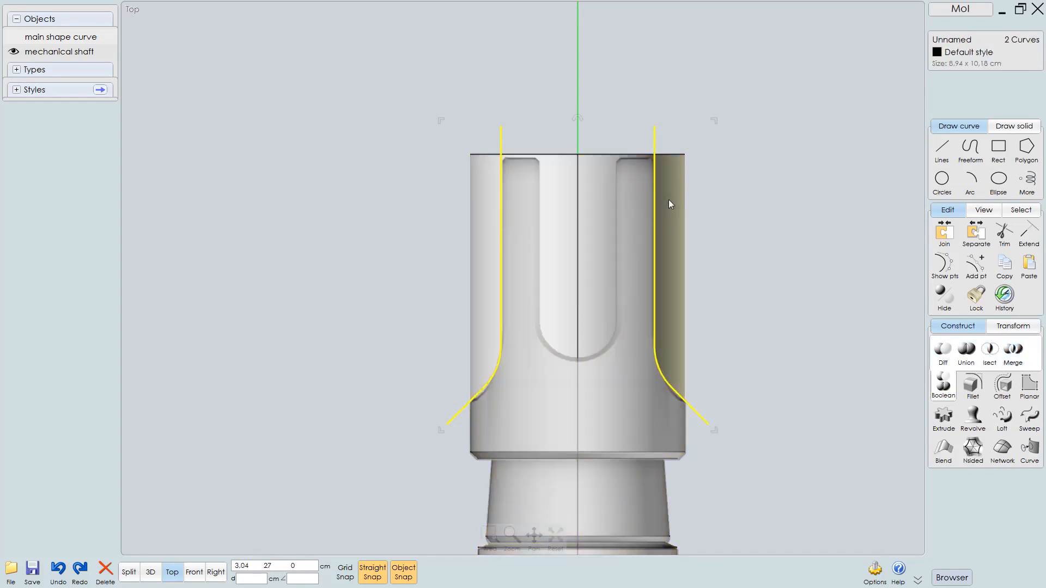
Select the two outer side slices of the end cap and delete them
click(670, 204)
click(485, 231)
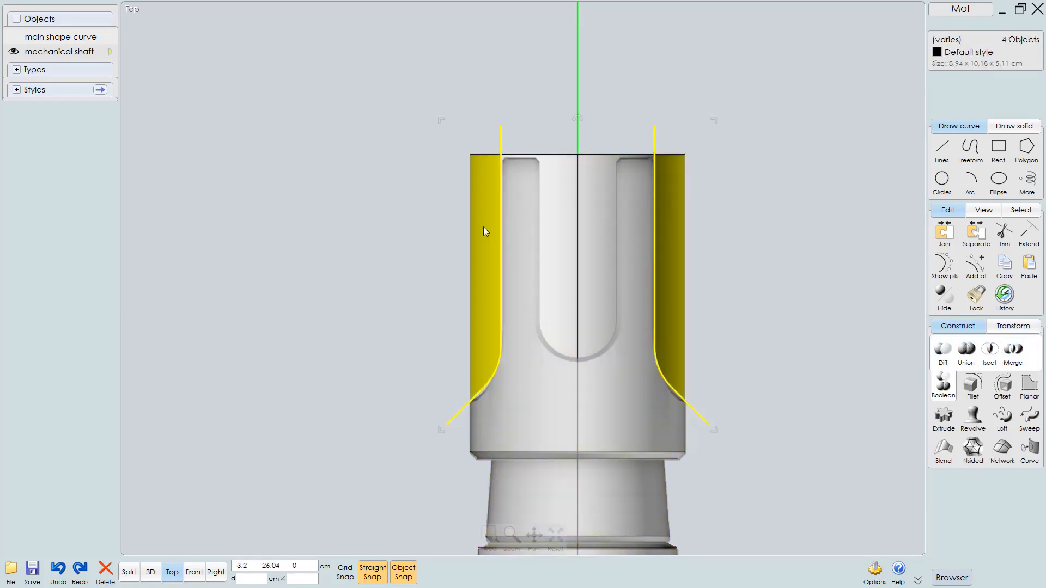
key(Return)
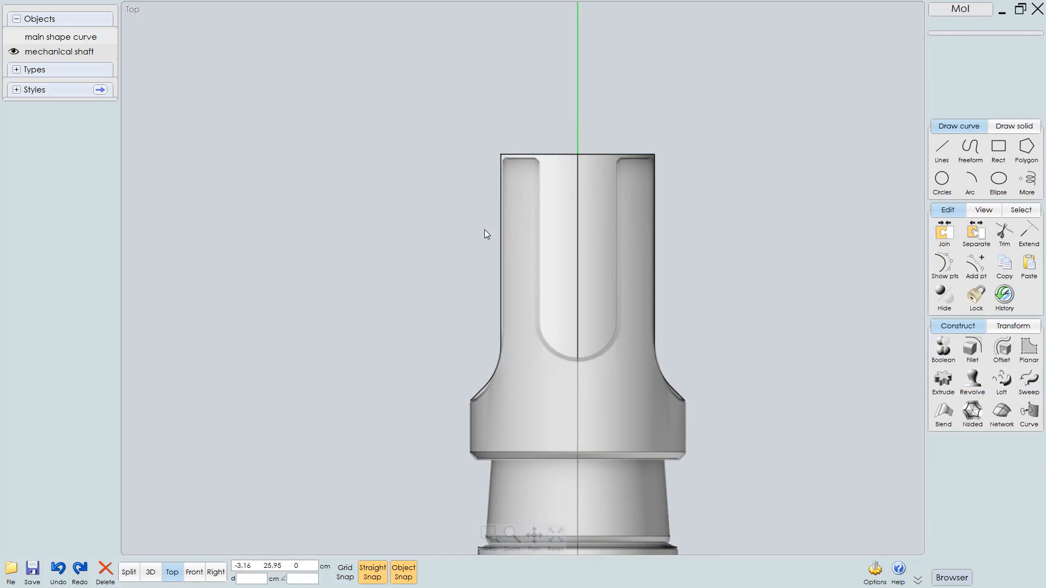
Inspect the flattened end cap in the 3D view
key(F6)
right_drag(610, 306, 526, 319)
click(561, 285)
click(730, 300)
scroll(616, 322, up, 5)
click(587, 341)
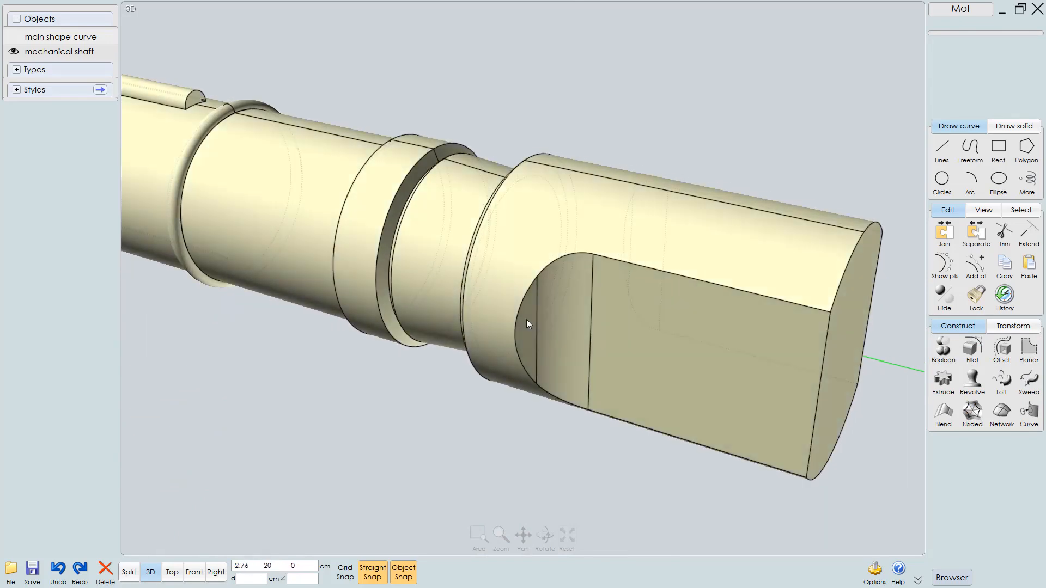
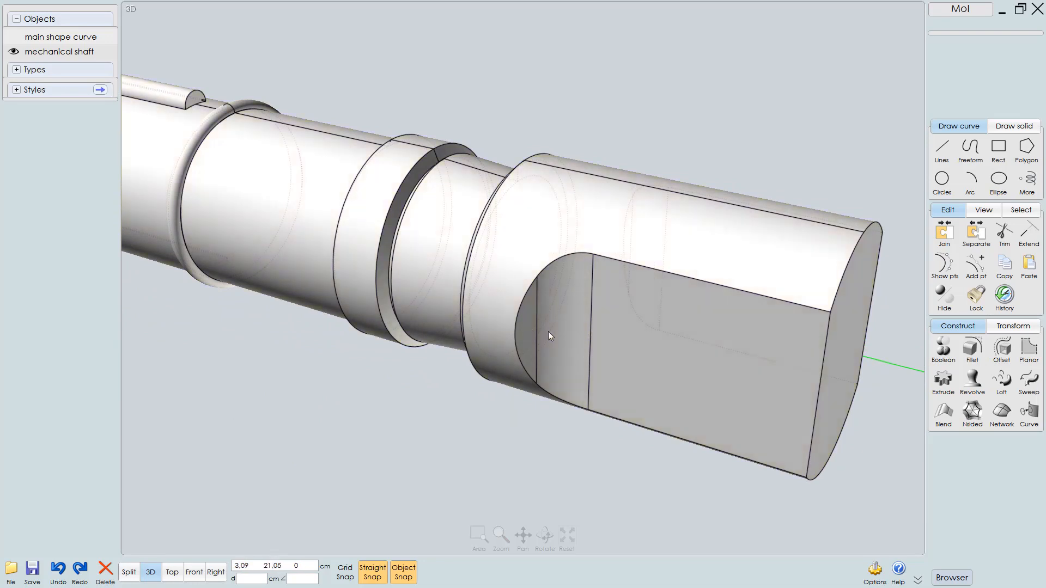
Undo the end cap's Boolean split so the full cylindrical cap and side curves return
right_drag(548, 331, 534, 326)
click(534, 326)
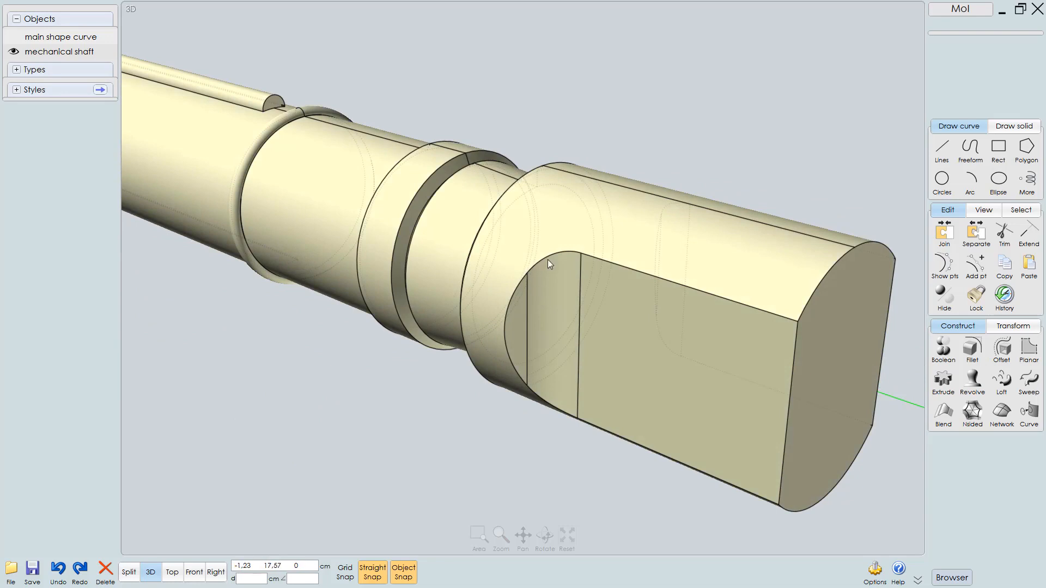
scroll(514, 318, up, 2)
key(Escape)
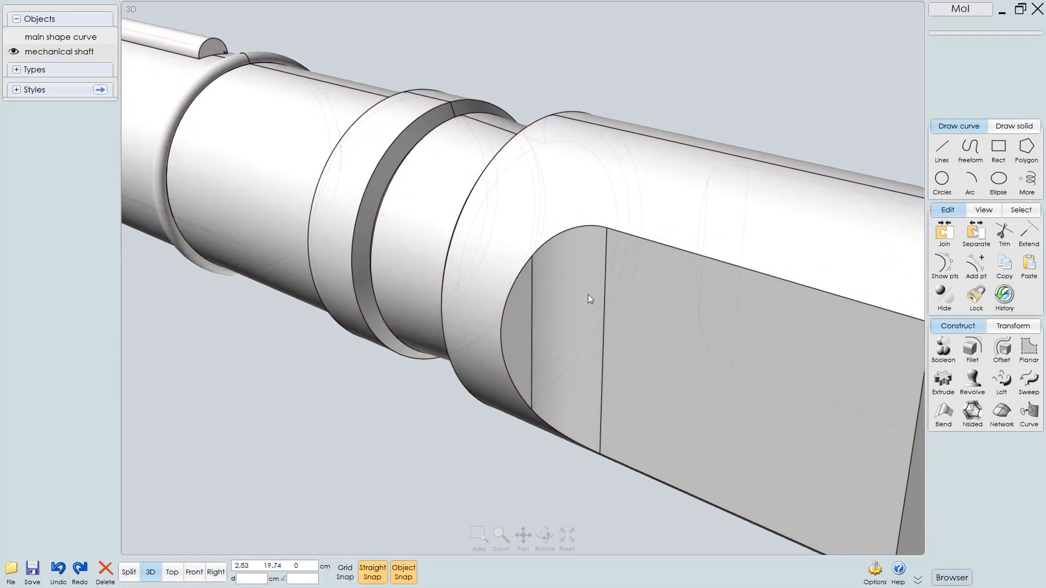
click(527, 305)
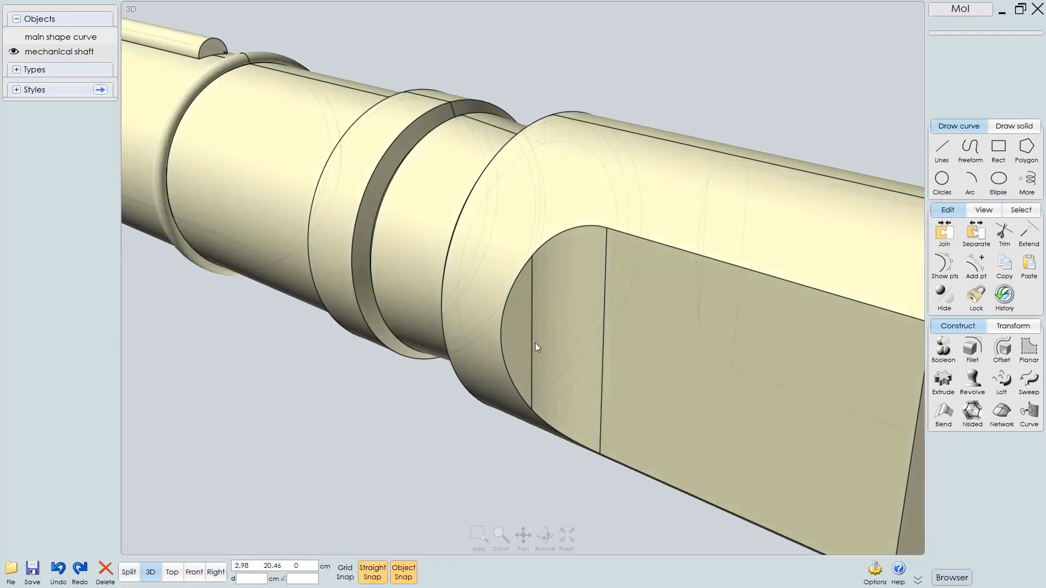
right_drag(571, 344, 594, 347)
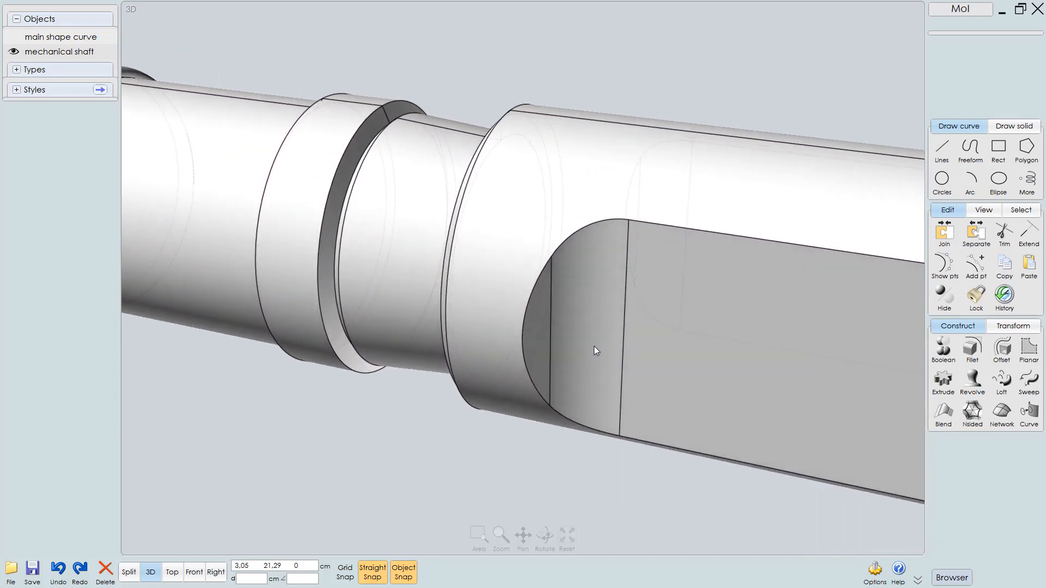
click(577, 353)
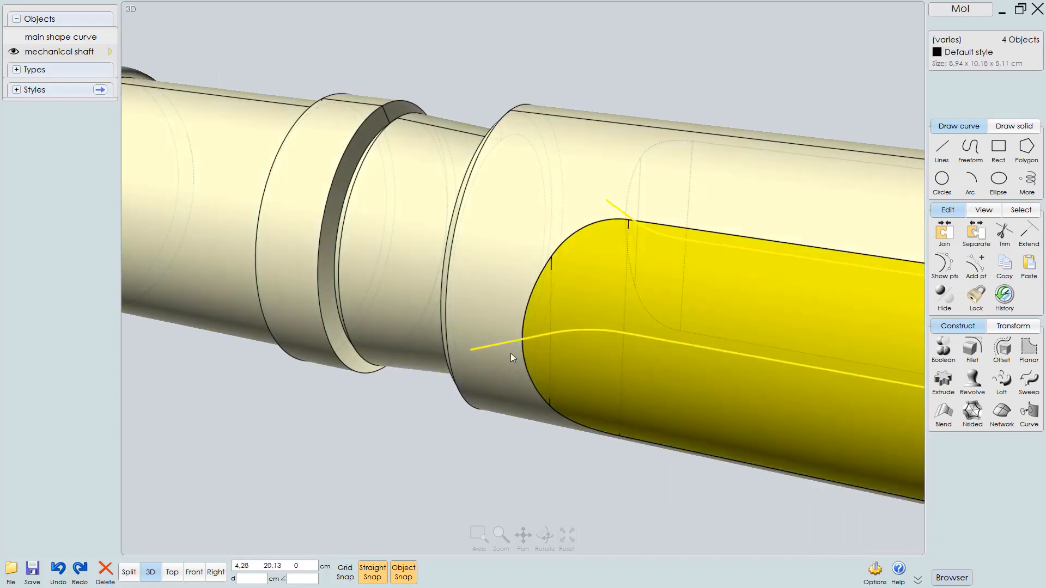
key(ctrl+z)
scroll(481, 367, down, 3)
click(764, 332)
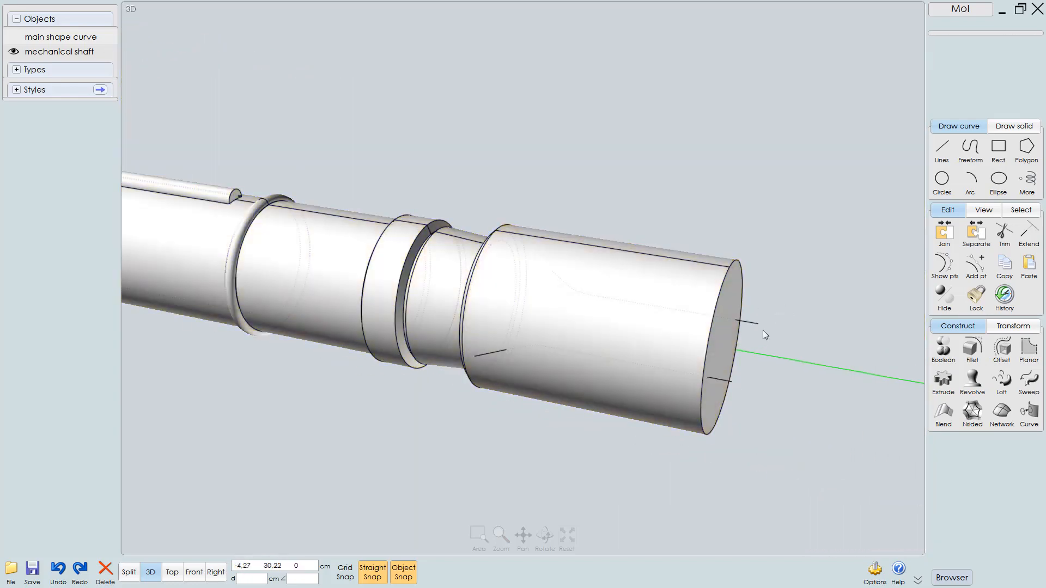
Rebuild both side curves of the end cap with Refit mode at 0.01 cm tolerance
click(752, 325)
click(730, 380)
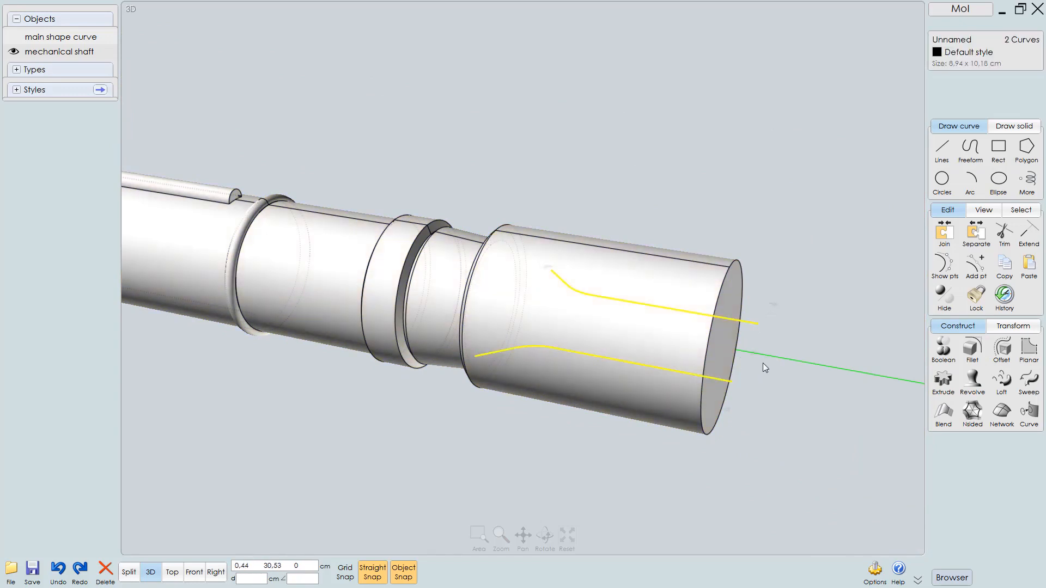
click(938, 271)
mouse_move(719, 400)
right_down()
mouse_move(639, 396)
mouse_move(696, 414)
right_up()
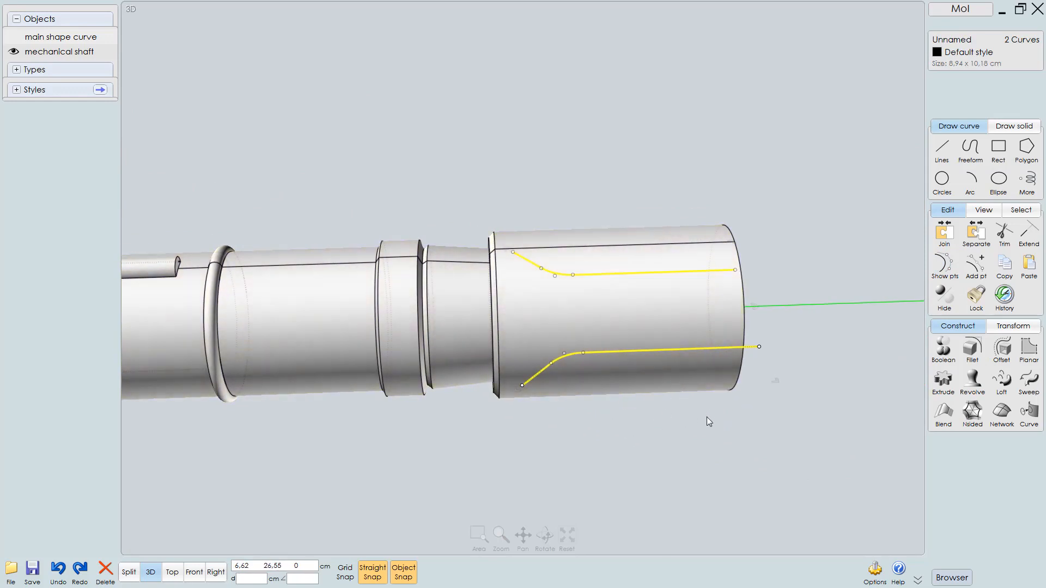
key(r)
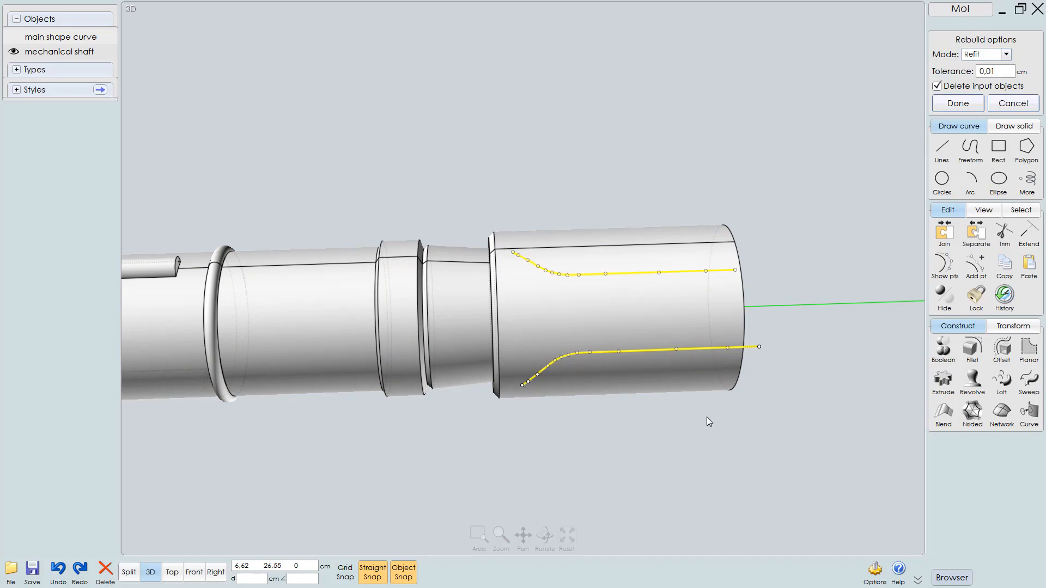
key(Return)
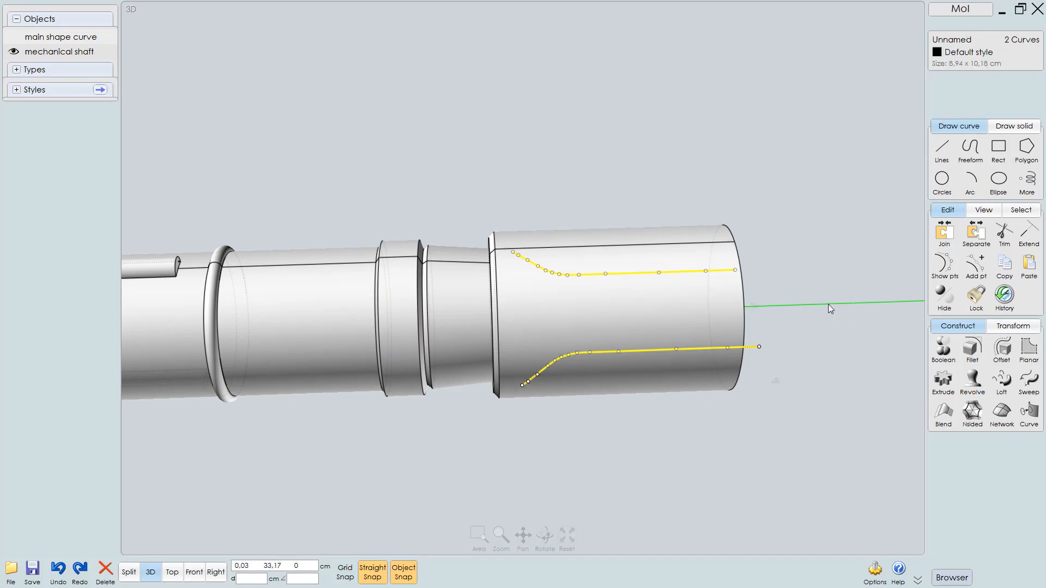
key(Escape)
click(803, 298)
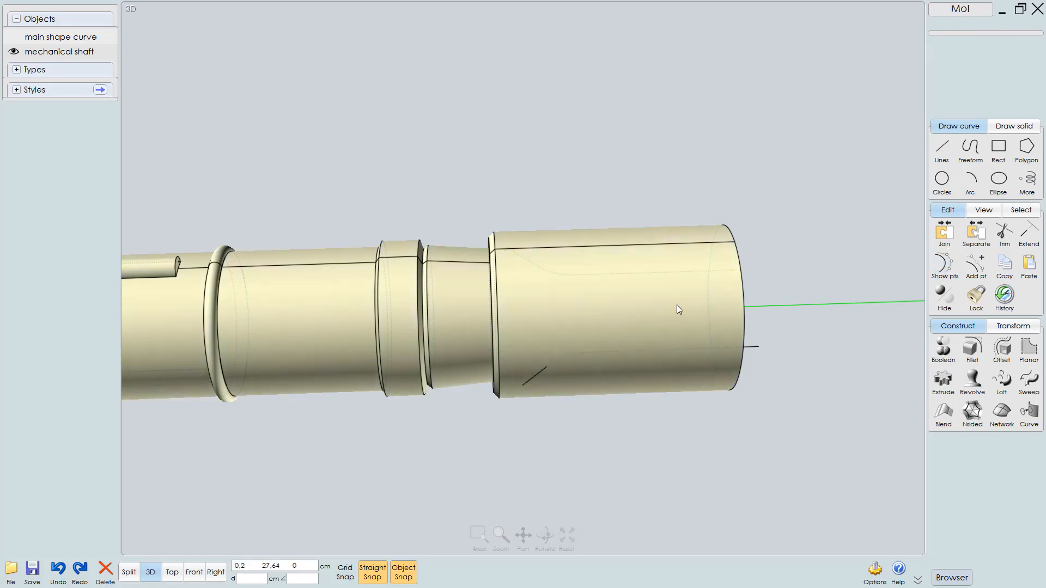
Select the shaft and both rebuilt side curves and split the solid with a Boolean Merge
click(665, 305)
click(535, 380)
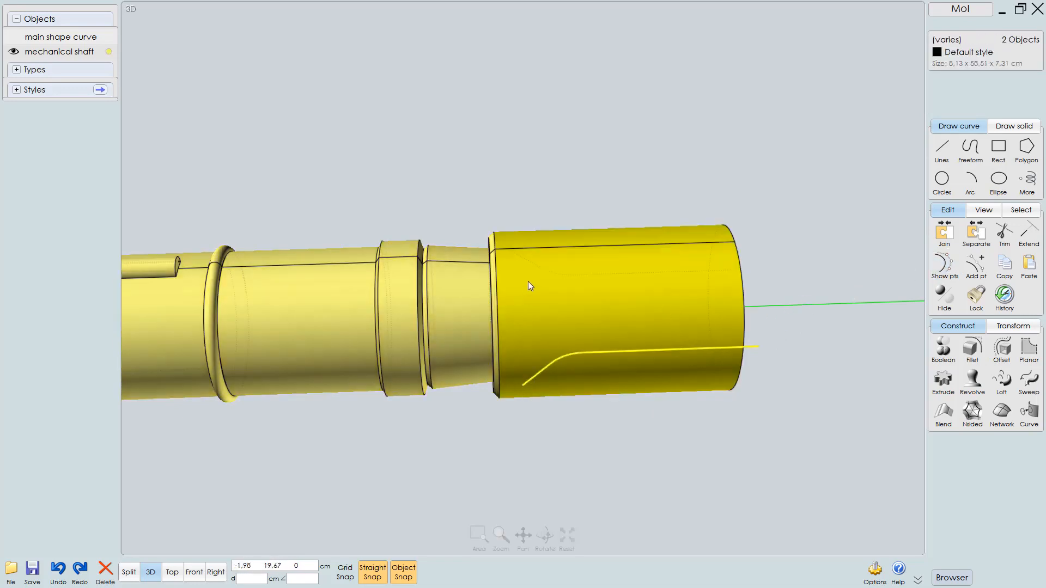
click(537, 264)
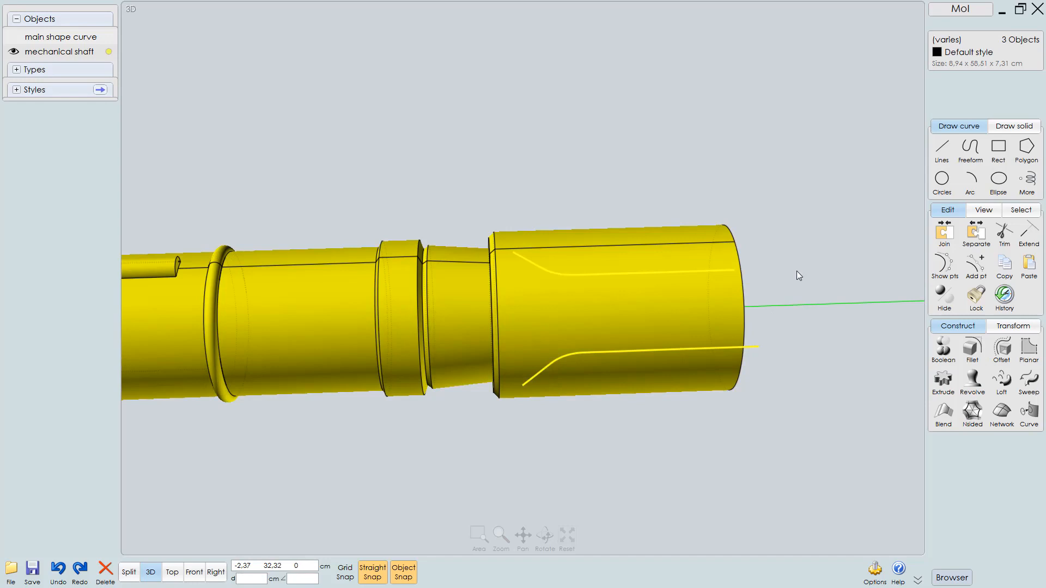
key(m)
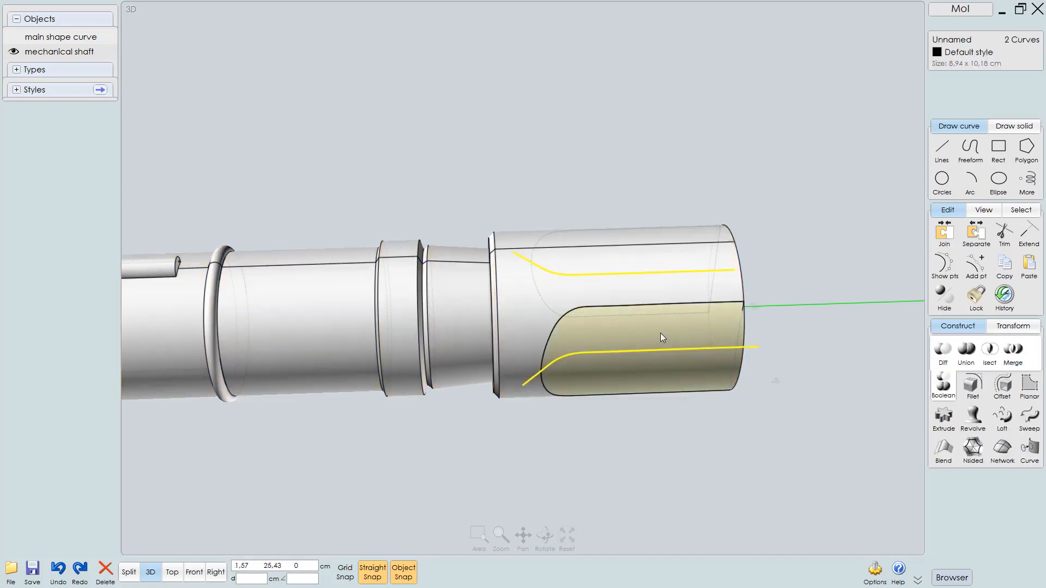
click(660, 333)
right_drag(574, 268, 789, 285)
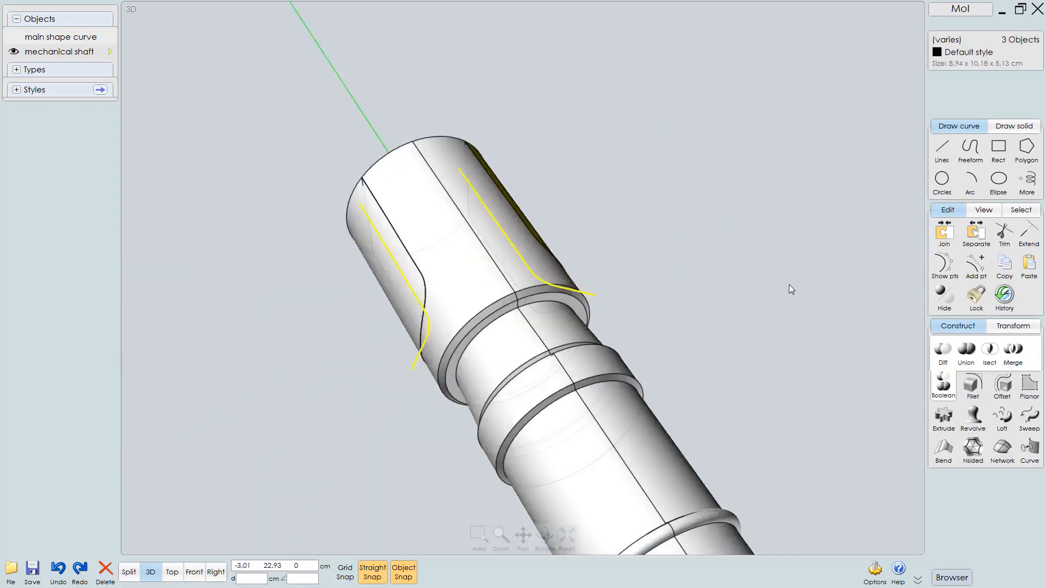
Delete the outer side slices of the end cap, leaving the flattened cap
click(397, 300)
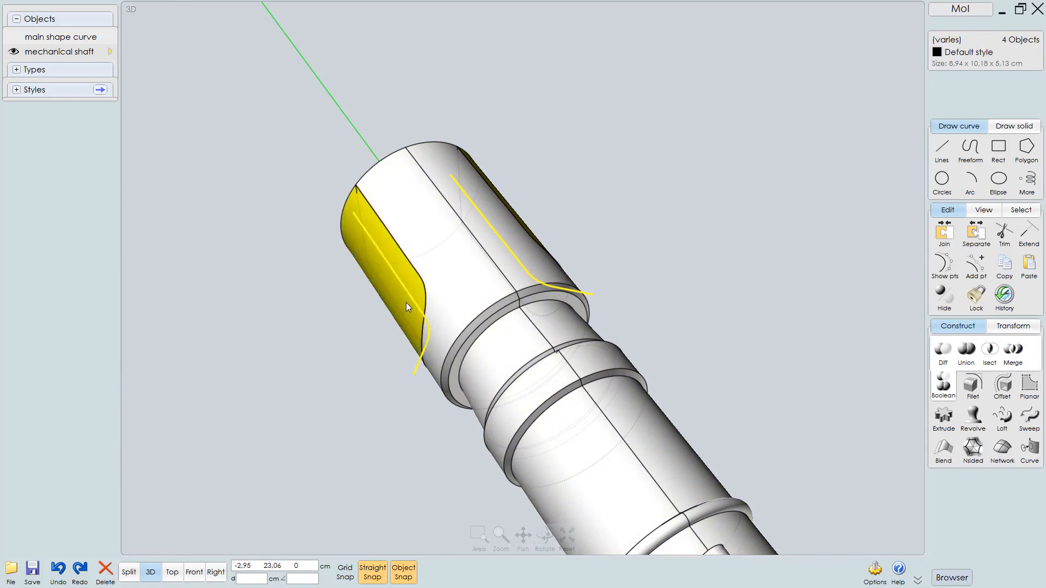
key(Delete)
right_drag(500, 270, 355, 283)
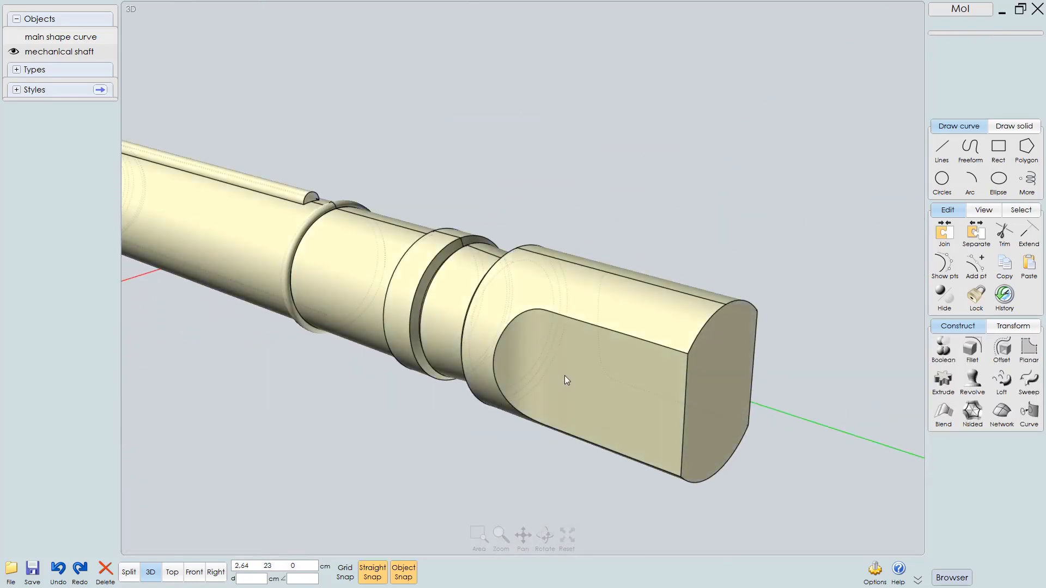
right_drag(564, 374, 618, 384)
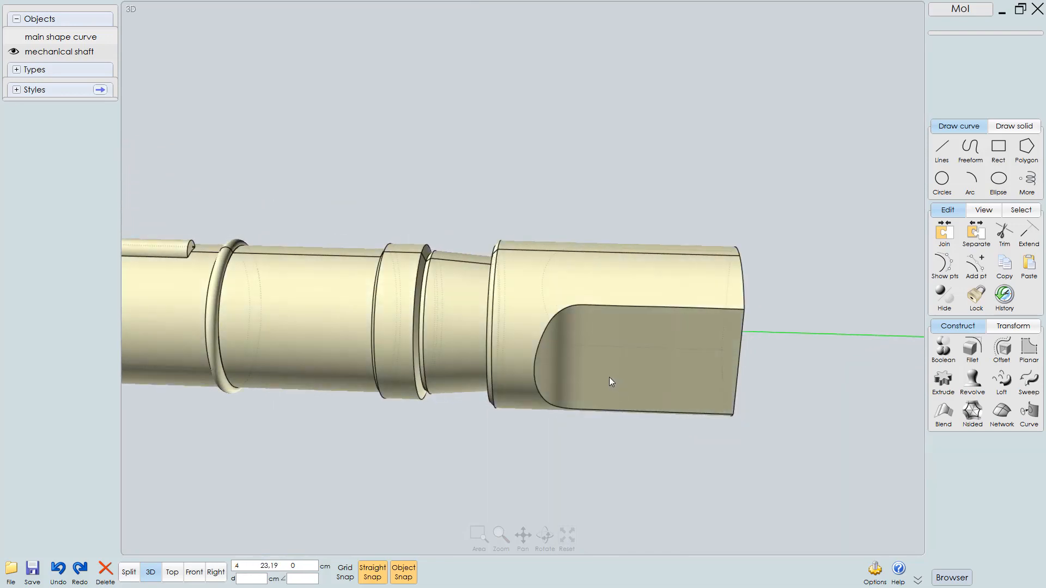
In top view, draw a circle of about 1.4 cm radius centred on the shaft axis at the end cap's slot
key(F3)
scroll(625, 359, up, 1)
middle_drag(618, 338, 631, 364)
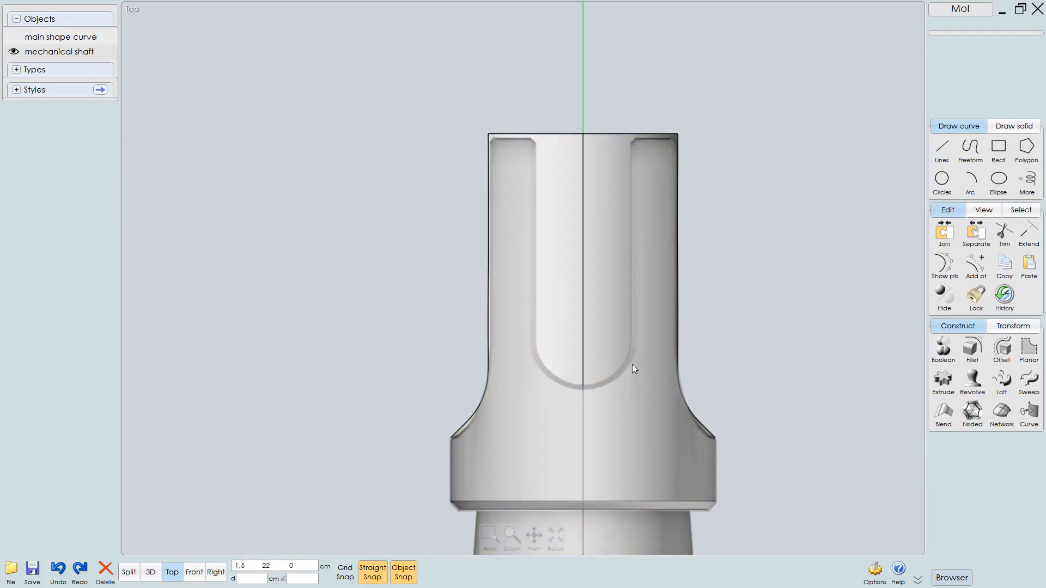
click(952, 185)
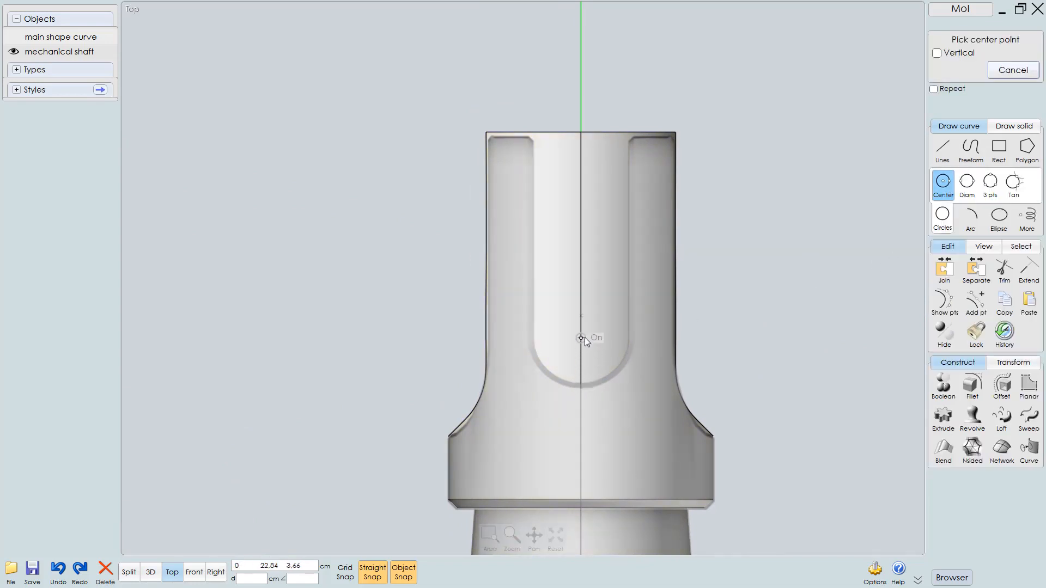
click(967, 183)
scroll(588, 373, up, 2)
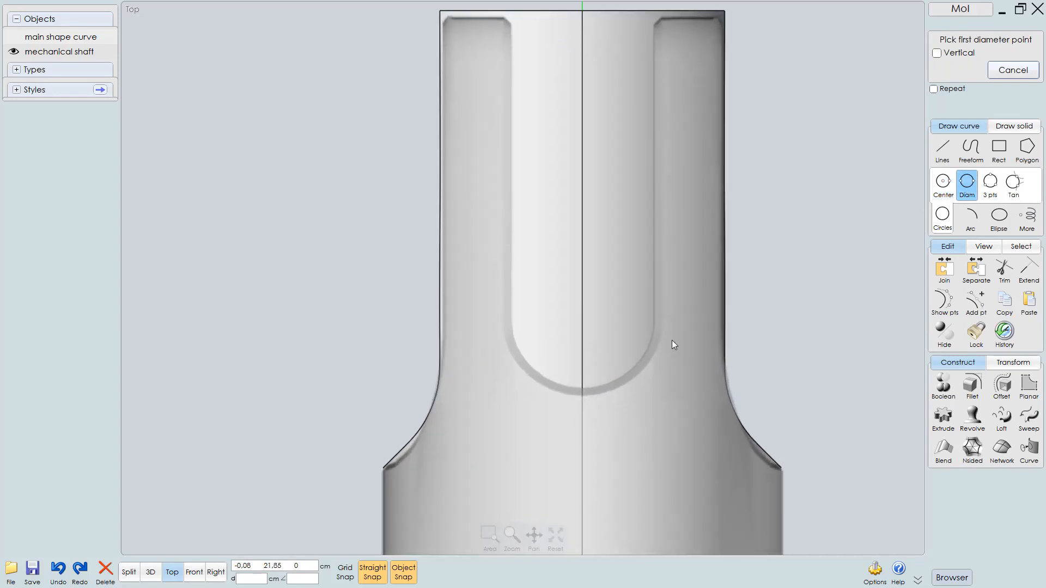
click(943, 183)
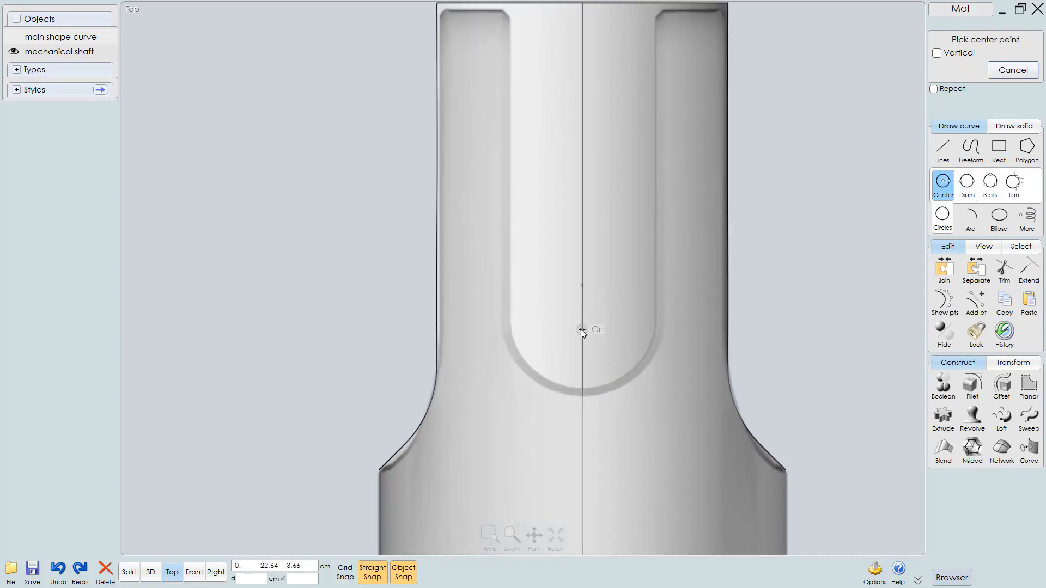
drag(582, 330, 623, 337)
key(Escape)
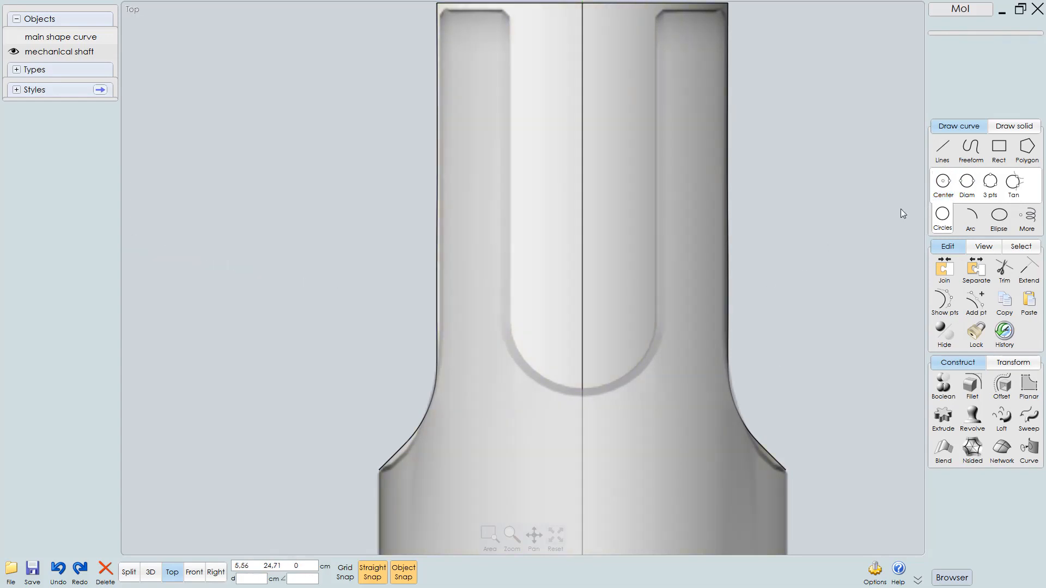
click(943, 183)
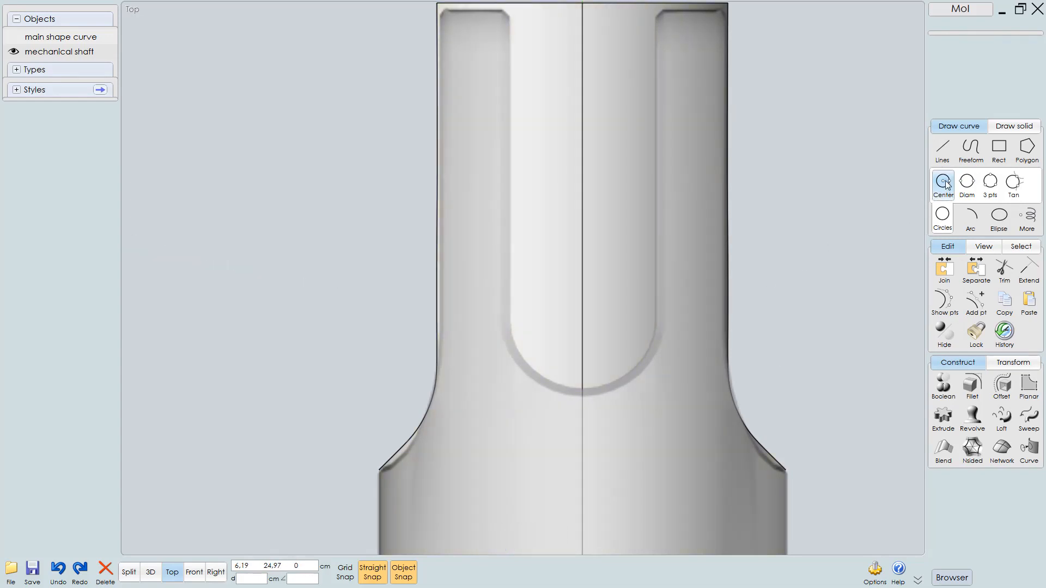
click(582, 325)
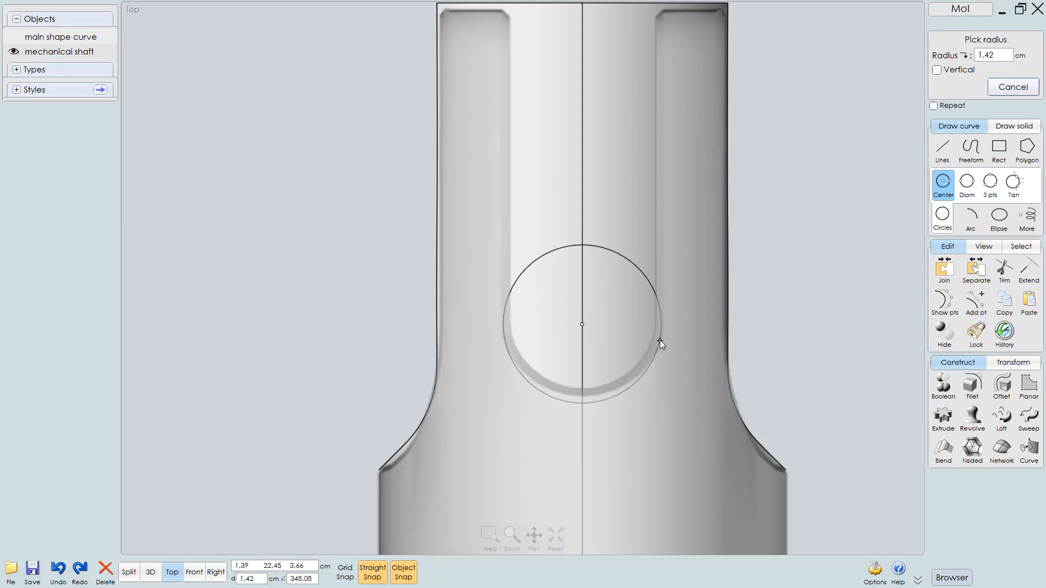
click(660, 339)
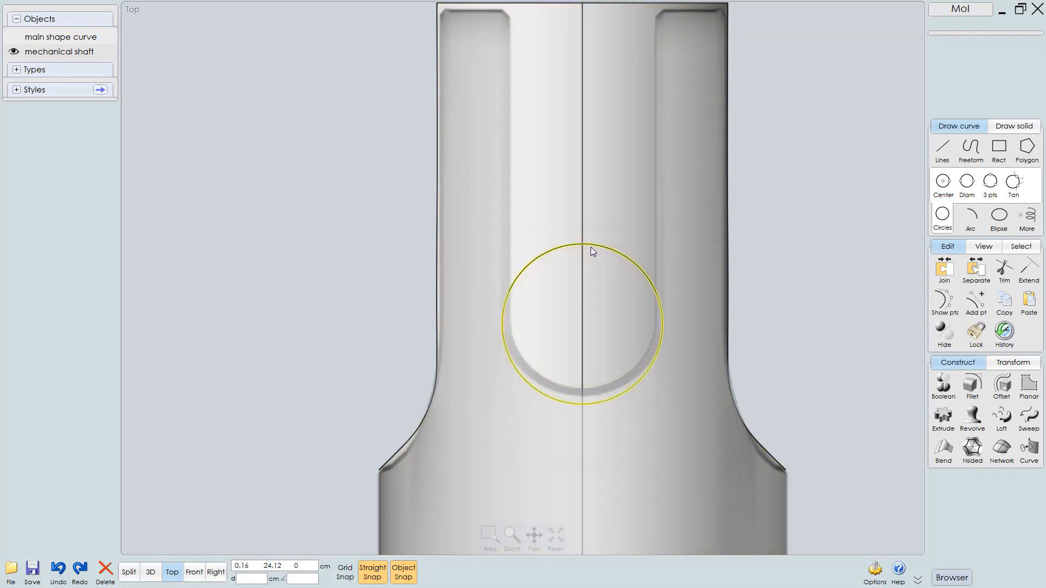
Draw a vertical line about 7.3 cm long from the circle's right quadrant up past the end cap tip, and select it
drag(591, 246, 585, 235)
scroll(655, 280, down, 2)
middle_drag(652, 306, 655, 349)
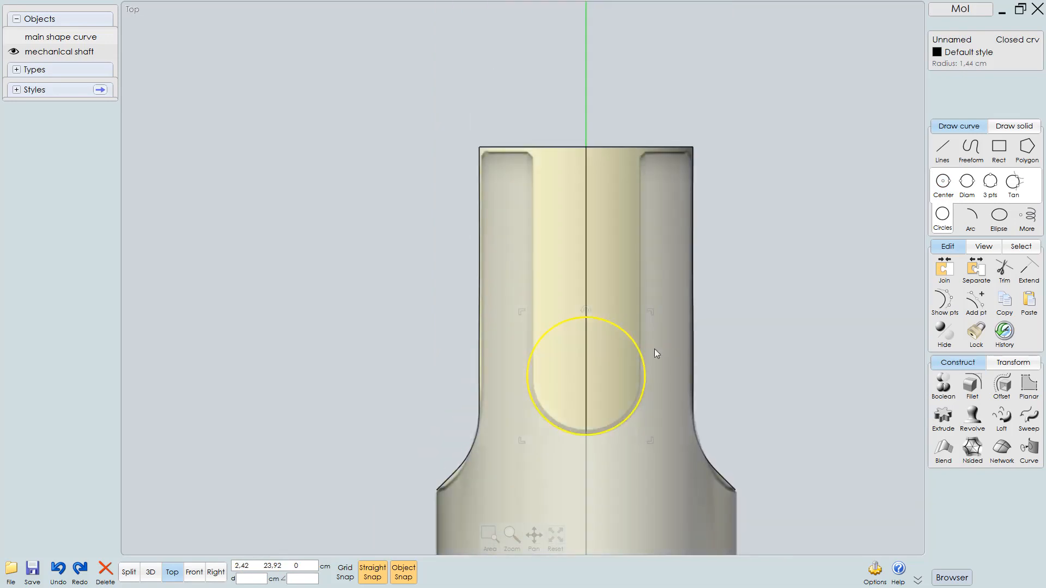
scroll(653, 353, up, 1)
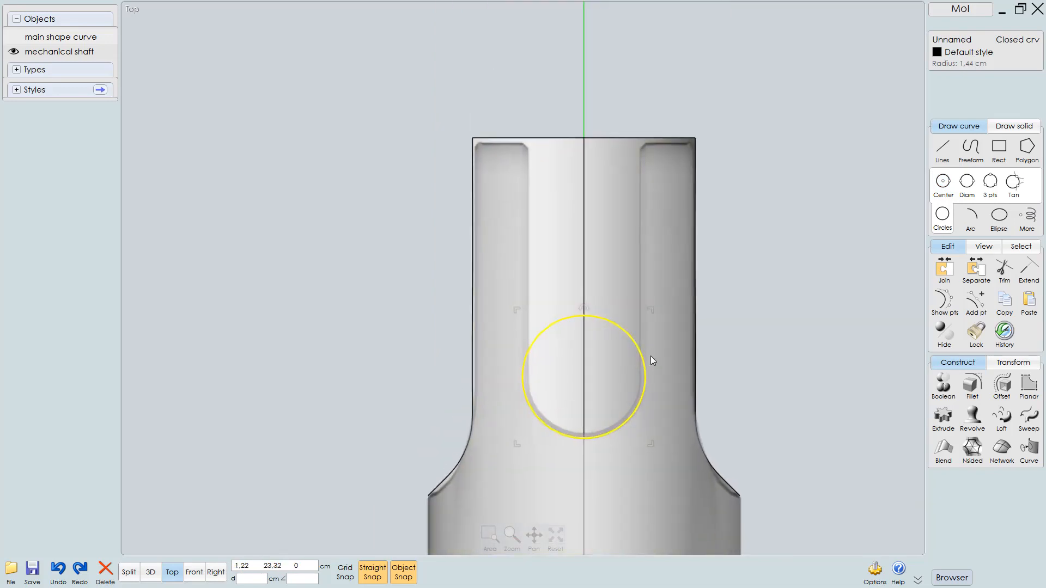
click(942, 150)
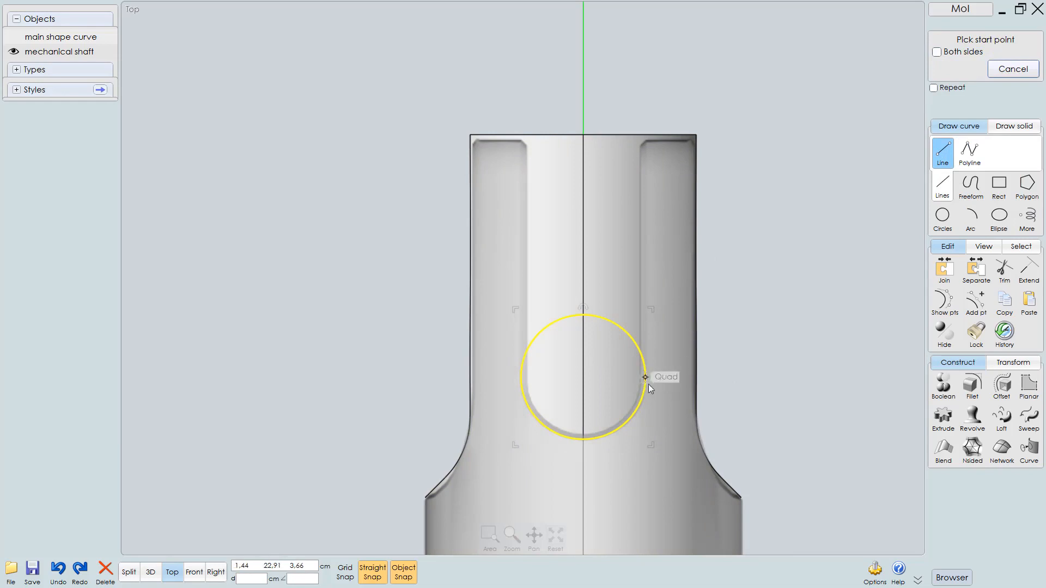
scroll(647, 377, up, 2)
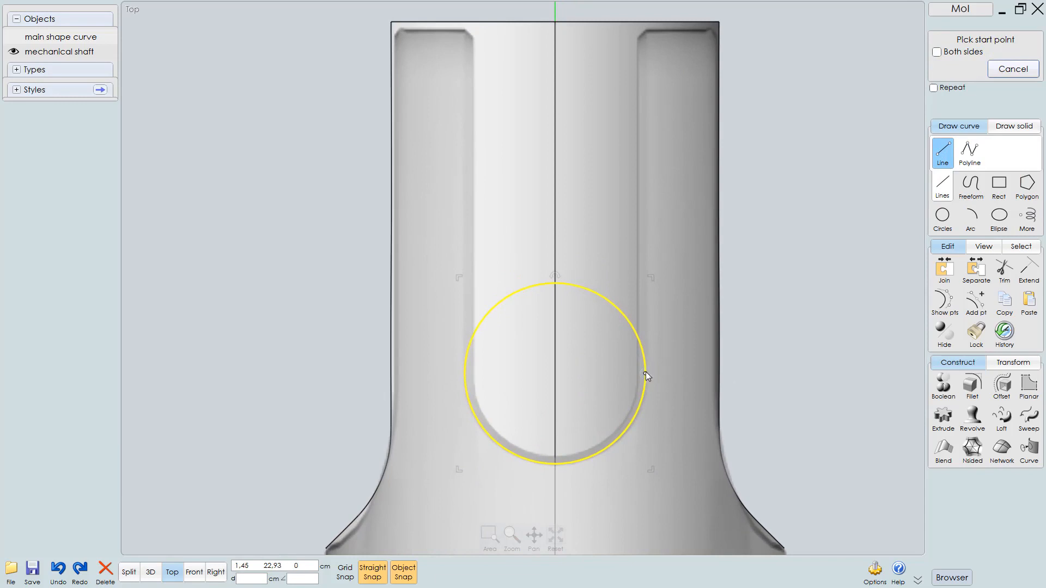
click(646, 374)
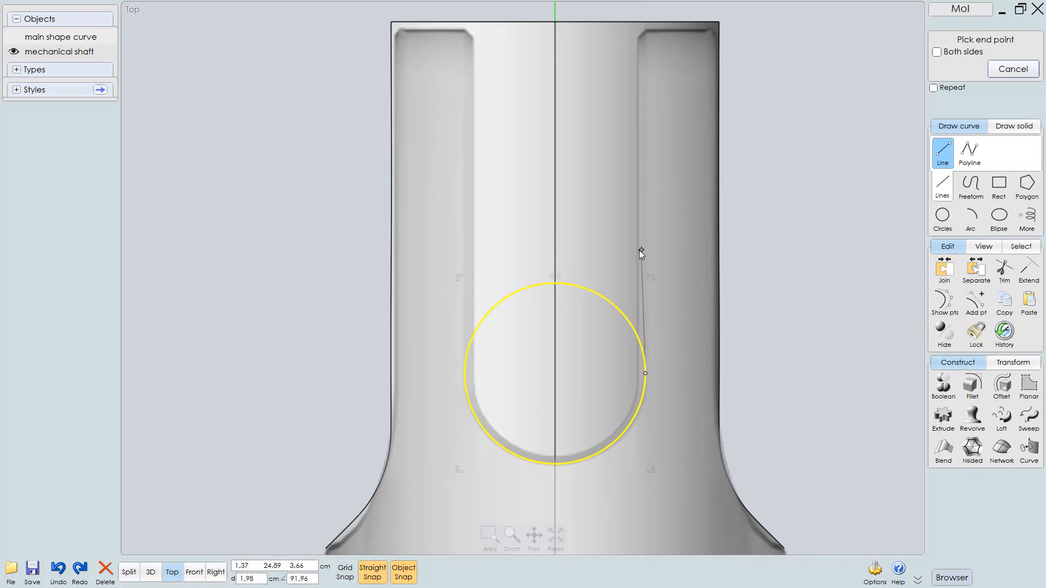
scroll(639, 250, down, 3)
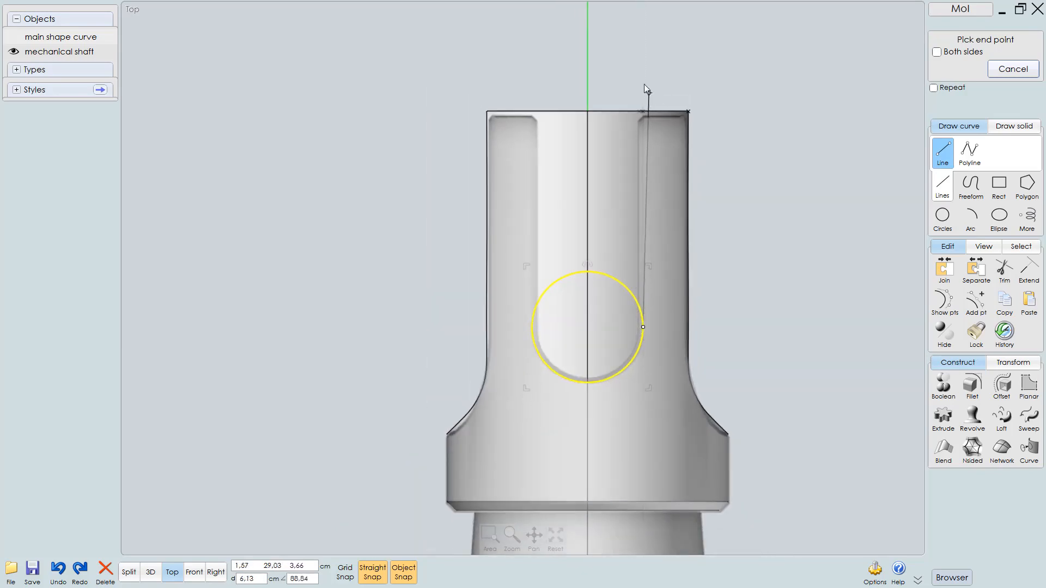
click(643, 46)
right_drag(686, 61, 704, 112)
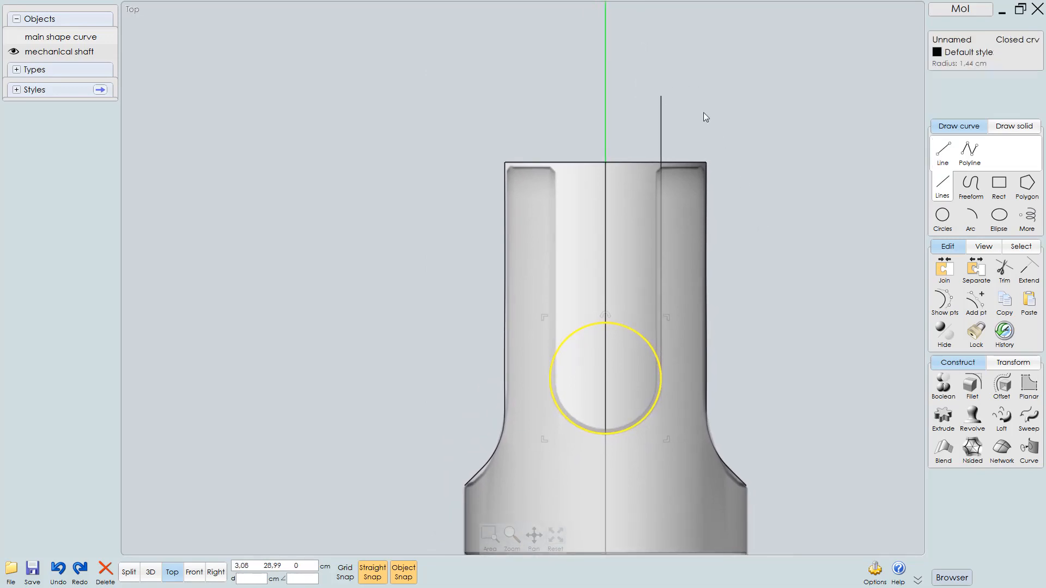
click(661, 123)
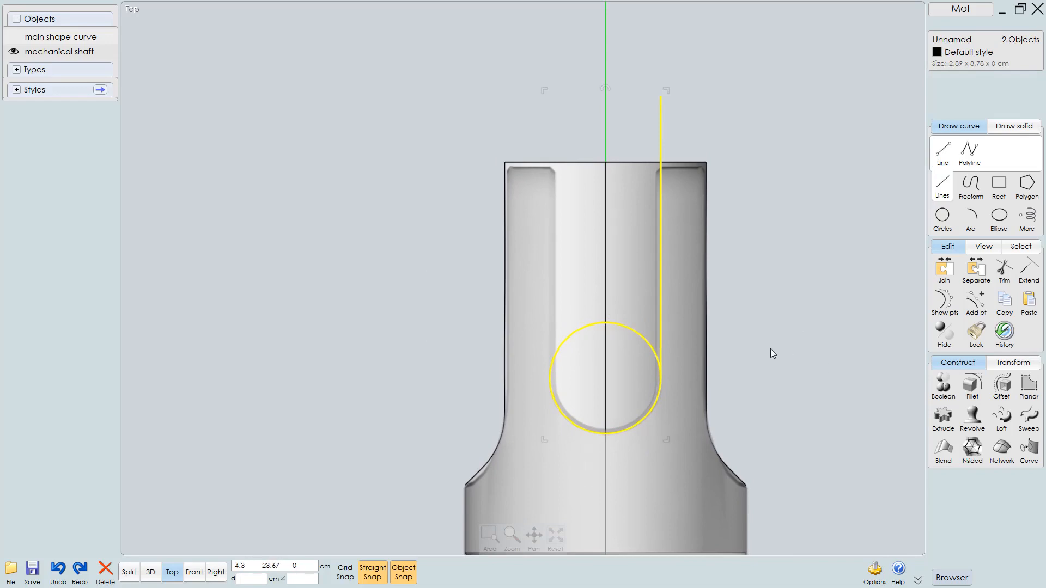
key(Escape)
click(660, 117)
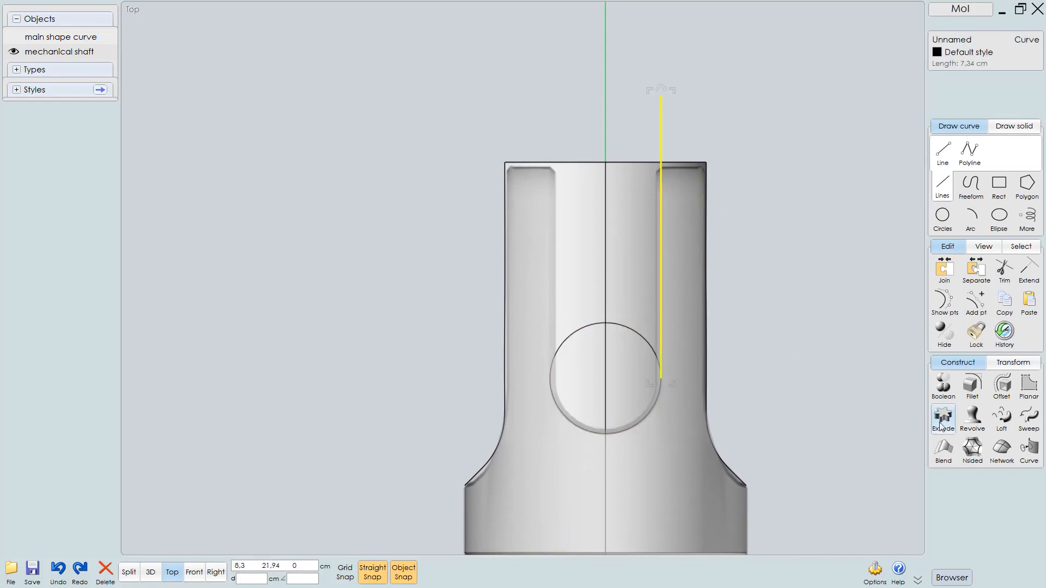
Mirror the vertical line across the shaft axis to the other side of the slot circle
click(1012, 363)
click(942, 423)
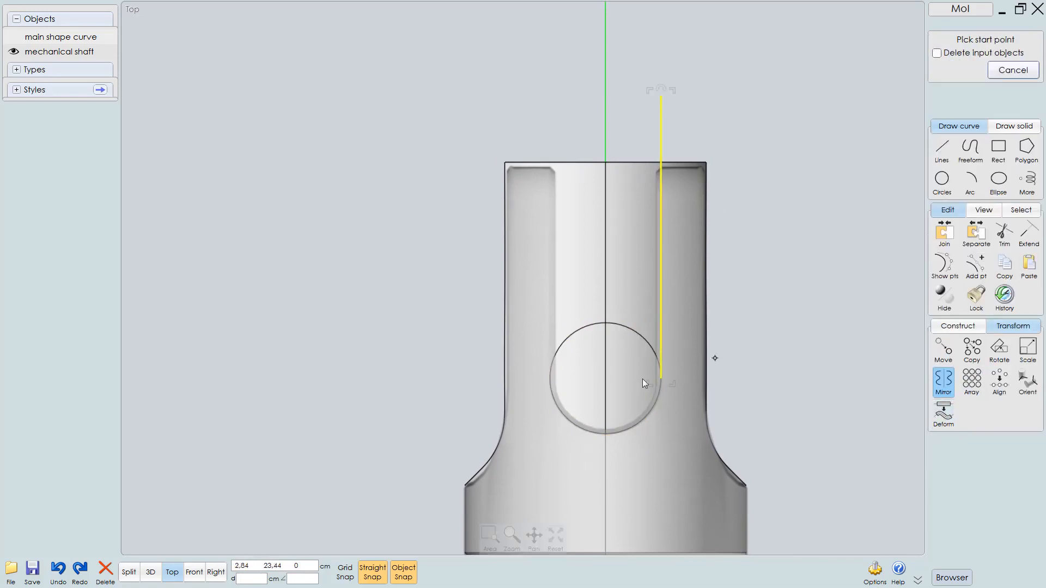
click(605, 378)
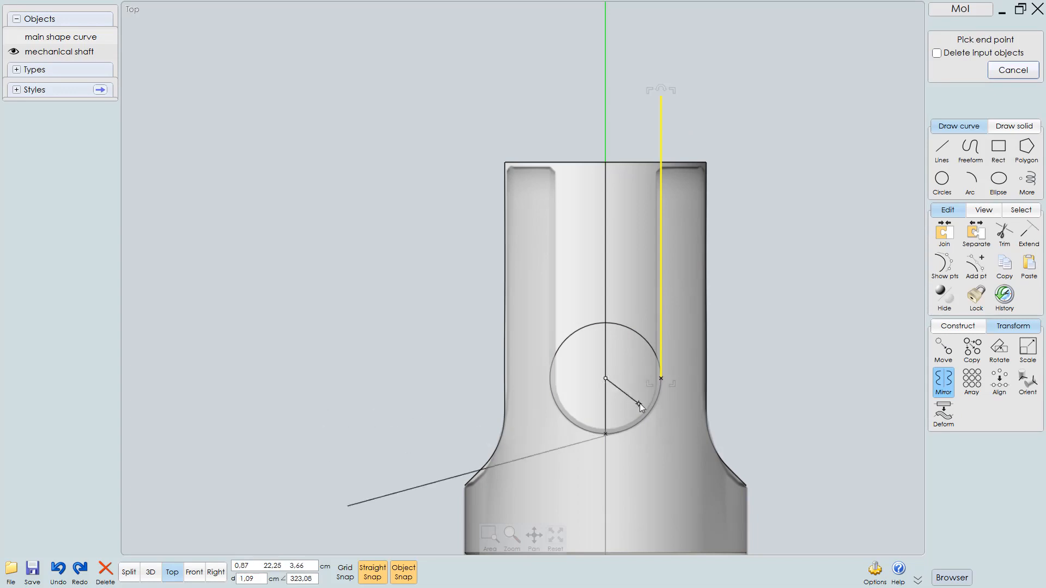
click(605, 358)
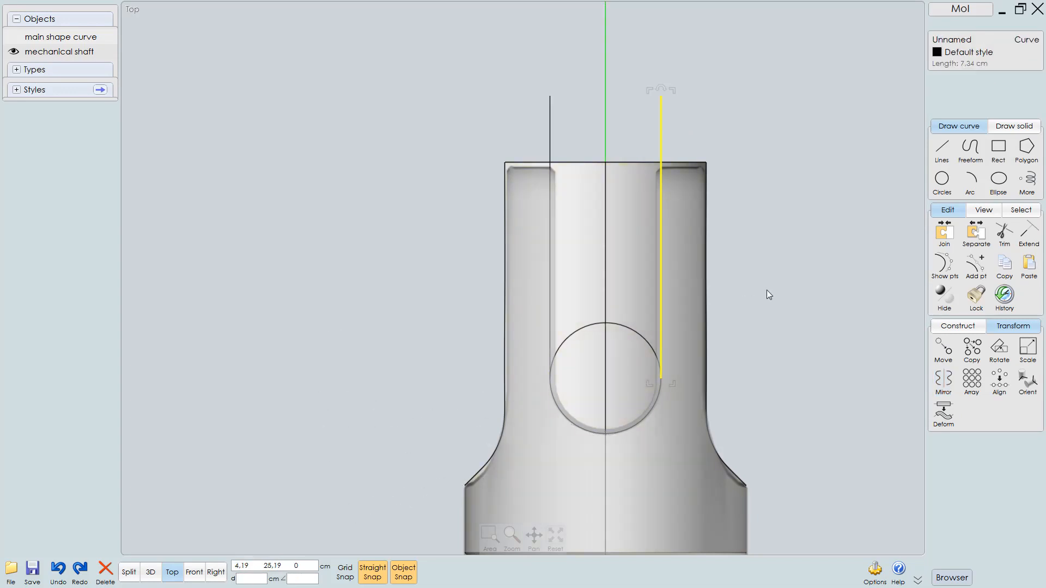
Mutually trim the circle and both vertical lines, and delete the circle's upper arc
click(549, 154)
click(593, 325)
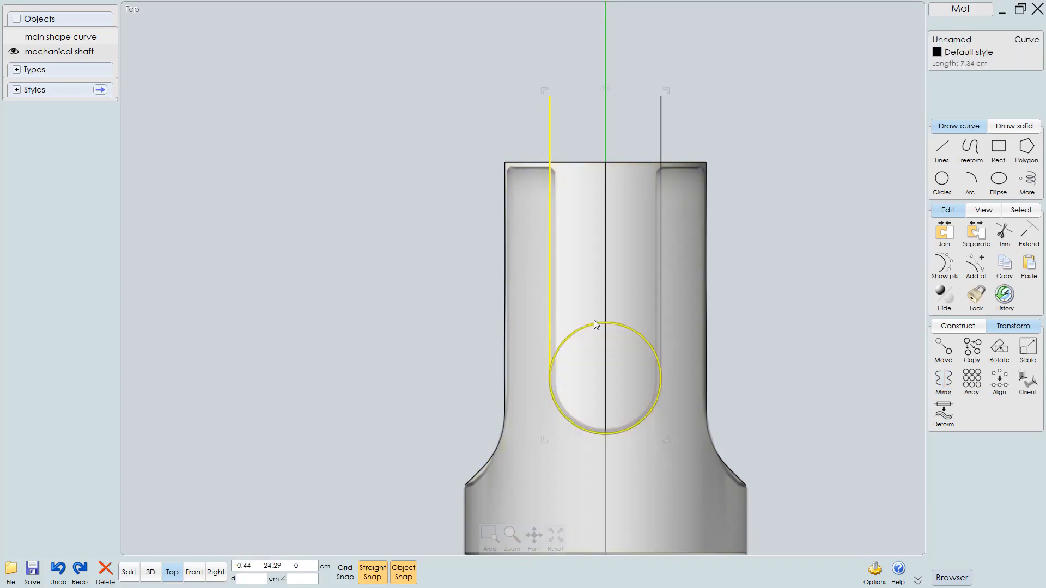
click(662, 119)
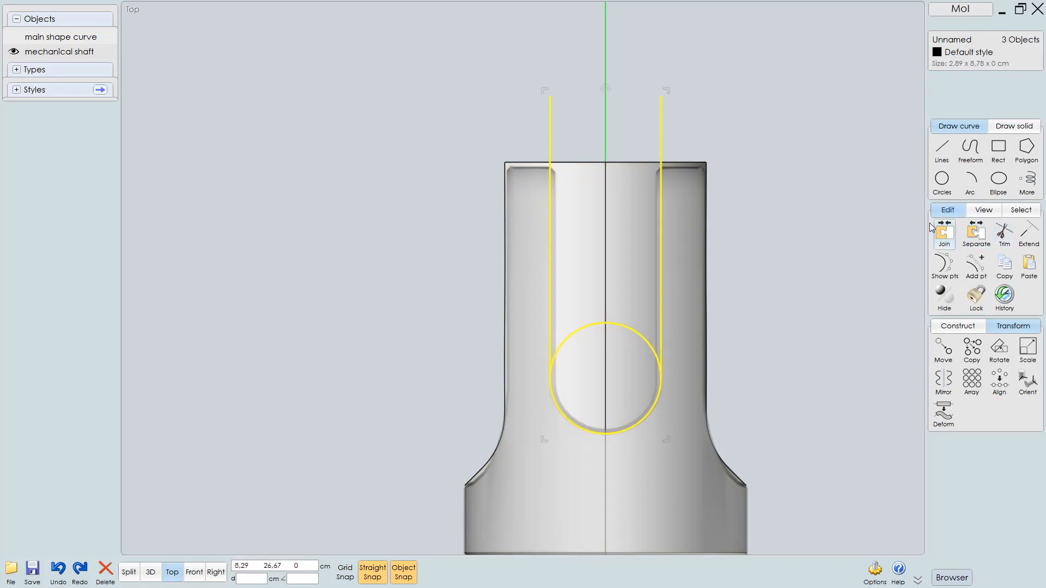
click(1004, 233)
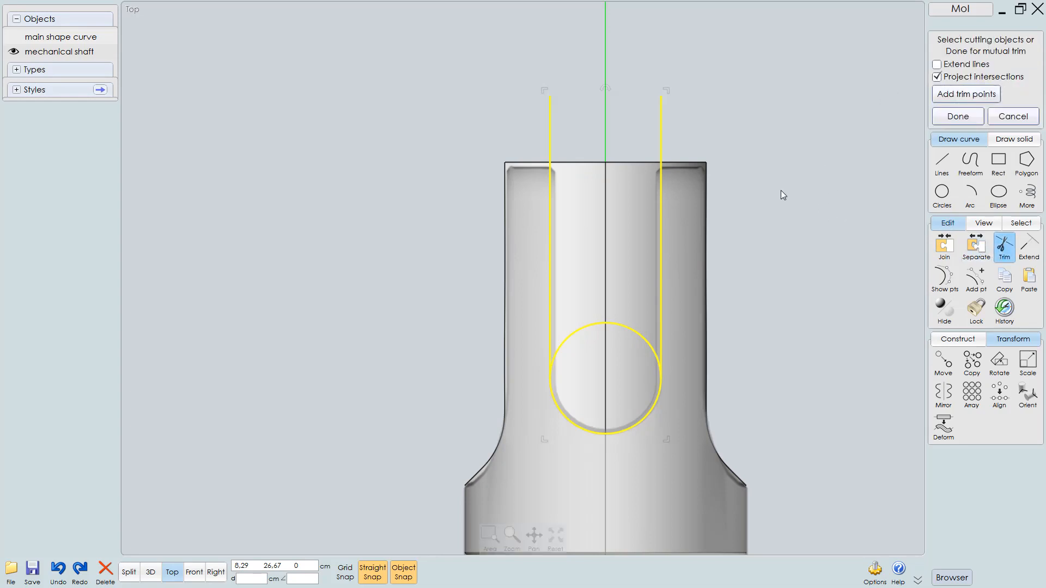
key(Return)
key(Return)
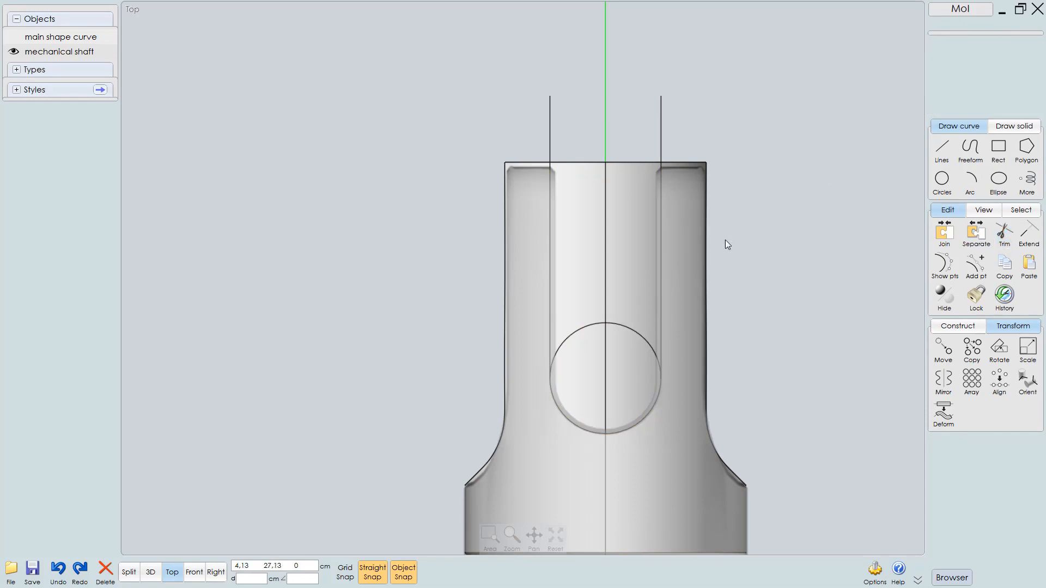
click(623, 327)
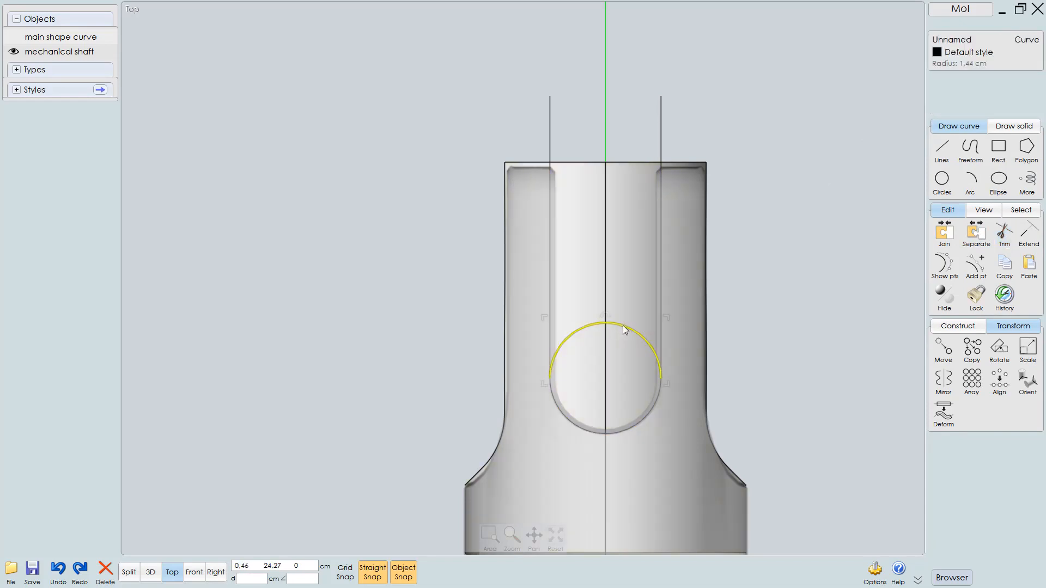
key(Delete)
Join the two vertical lines and the lower arc into one U-shaped slot curve
click(662, 127)
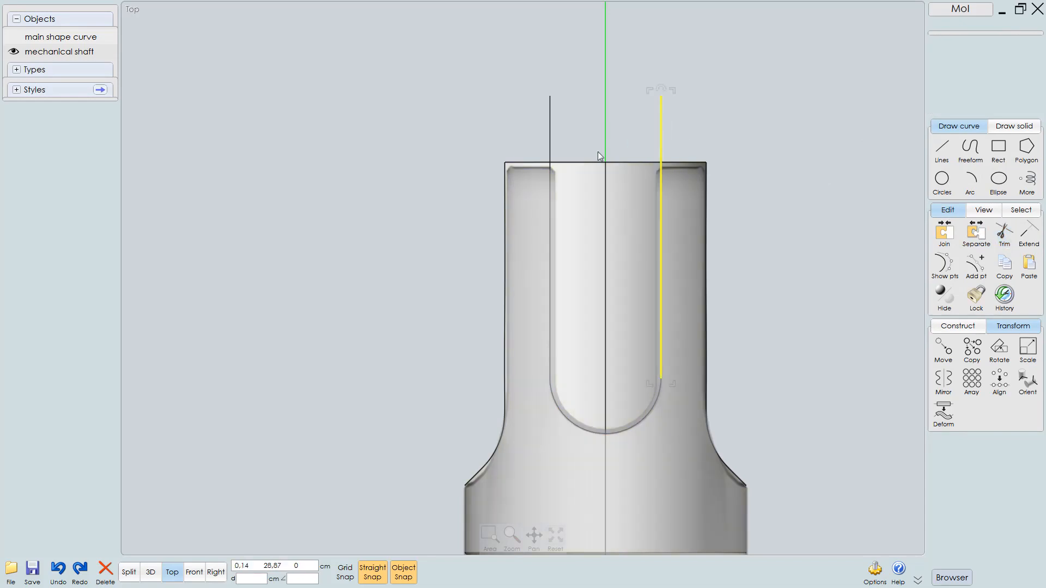
click(551, 133)
click(580, 424)
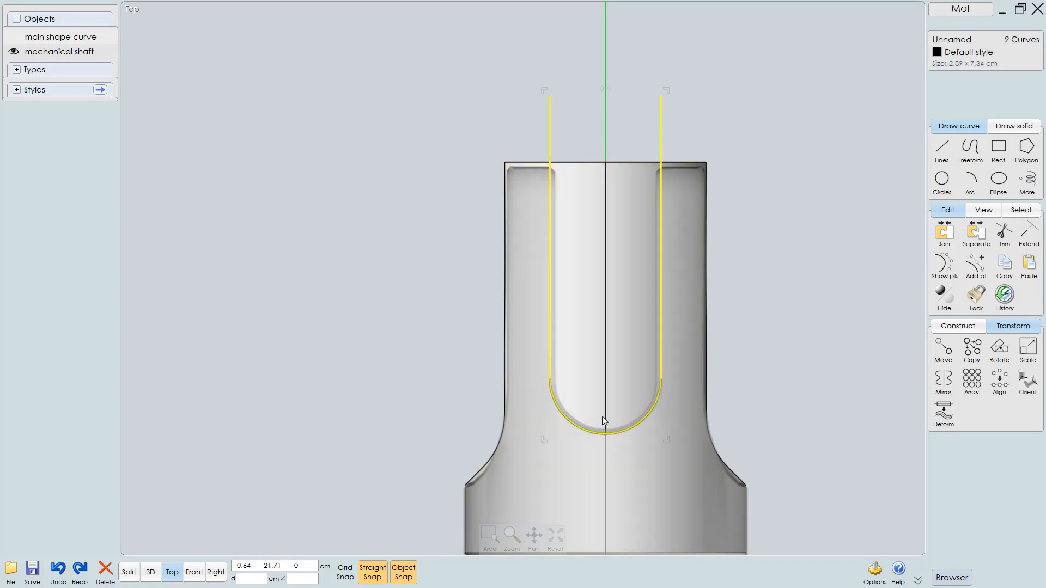
click(943, 239)
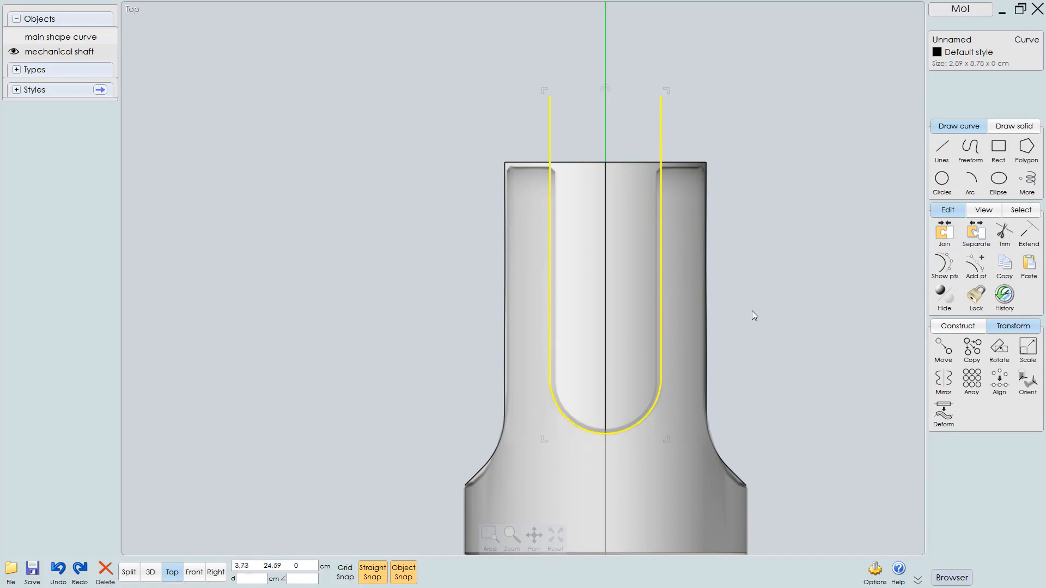
Rebuild the U-shaped slot curve with more evenly spaced control points
right_drag(753, 315, 761, 330)
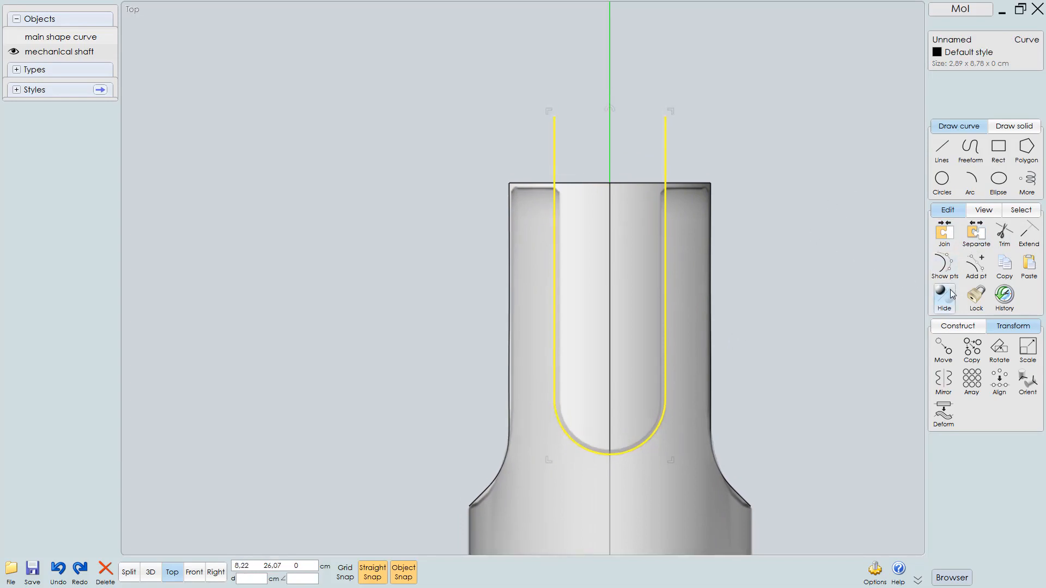
click(944, 264)
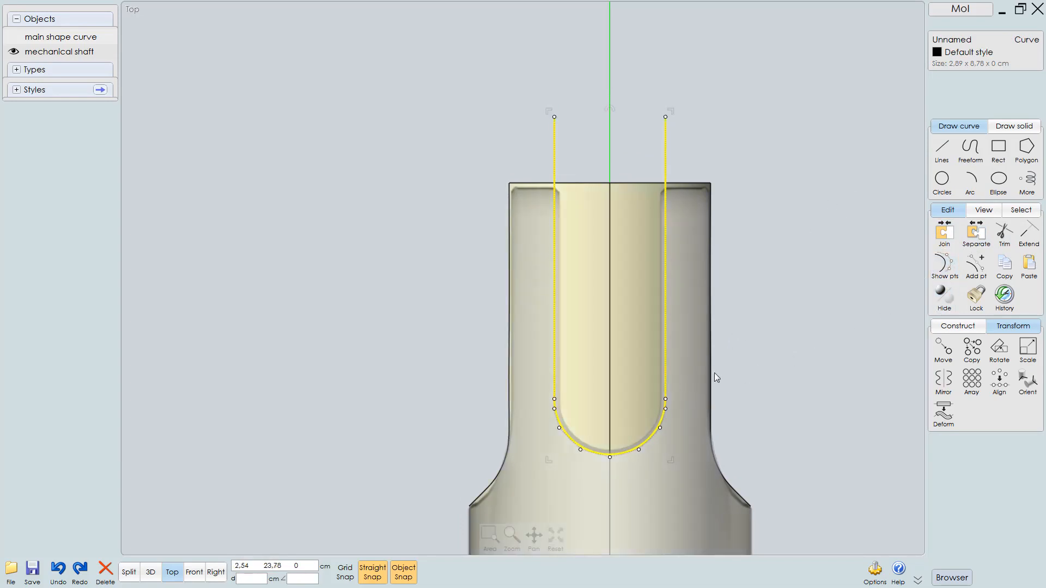
key(r)
right_click(836, 300)
click(835, 300)
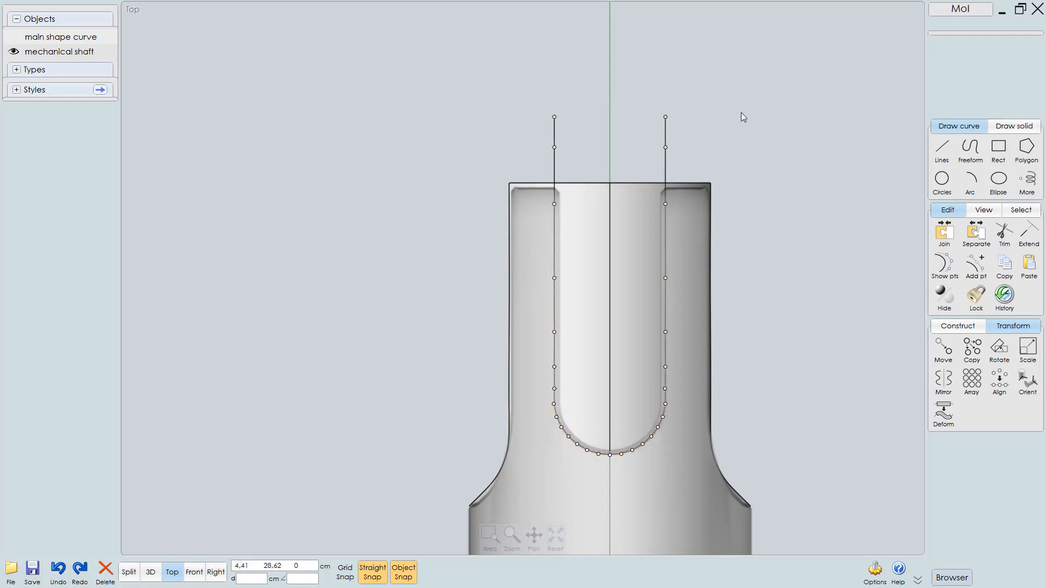
Split the shaft with the U-shaped curve using Boolean Merge, and delete the inner slot piece
click(692, 245)
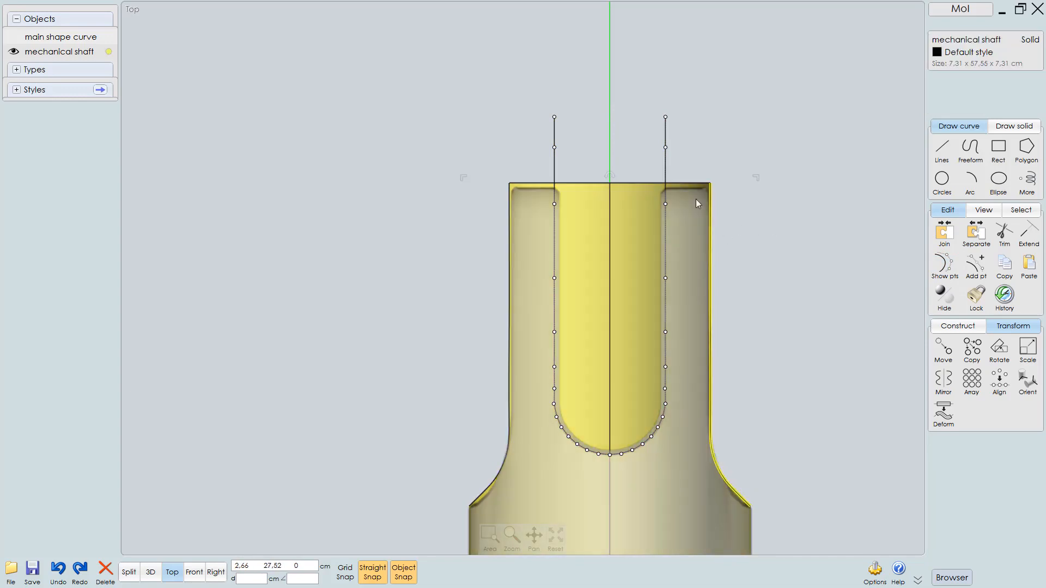
click(668, 134)
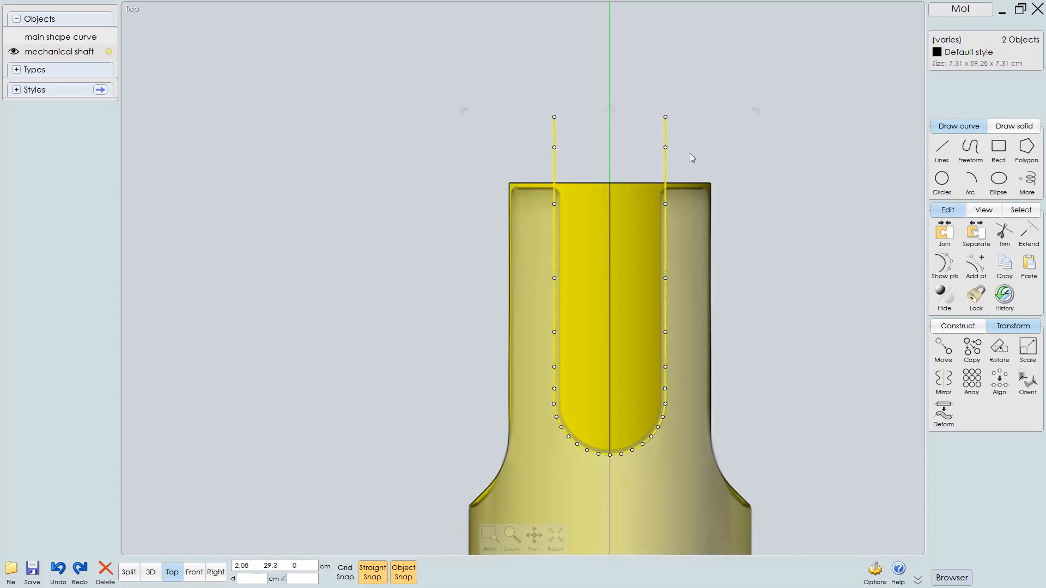
key(m)
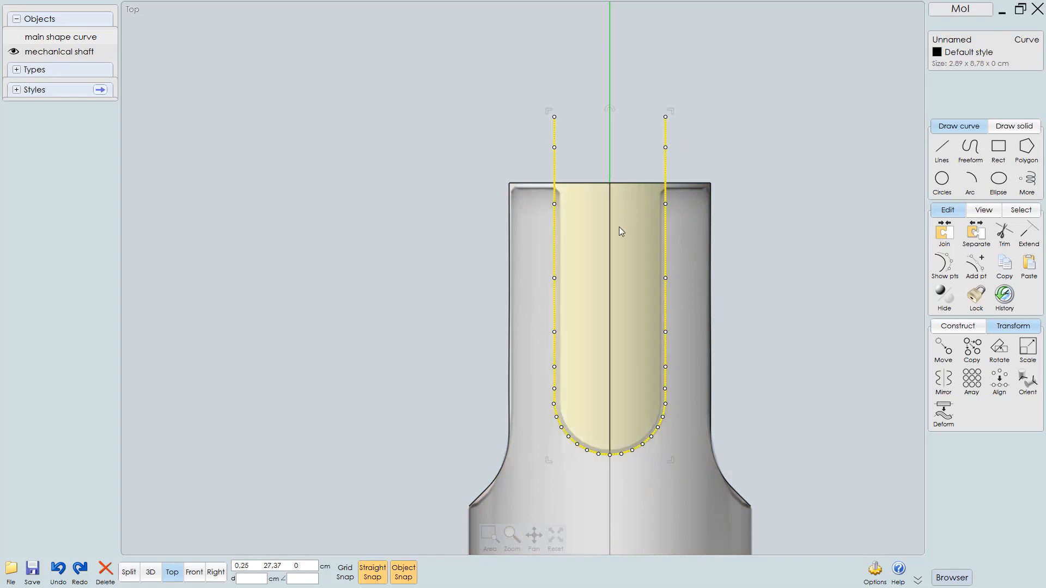
click(619, 227)
key(Delete)
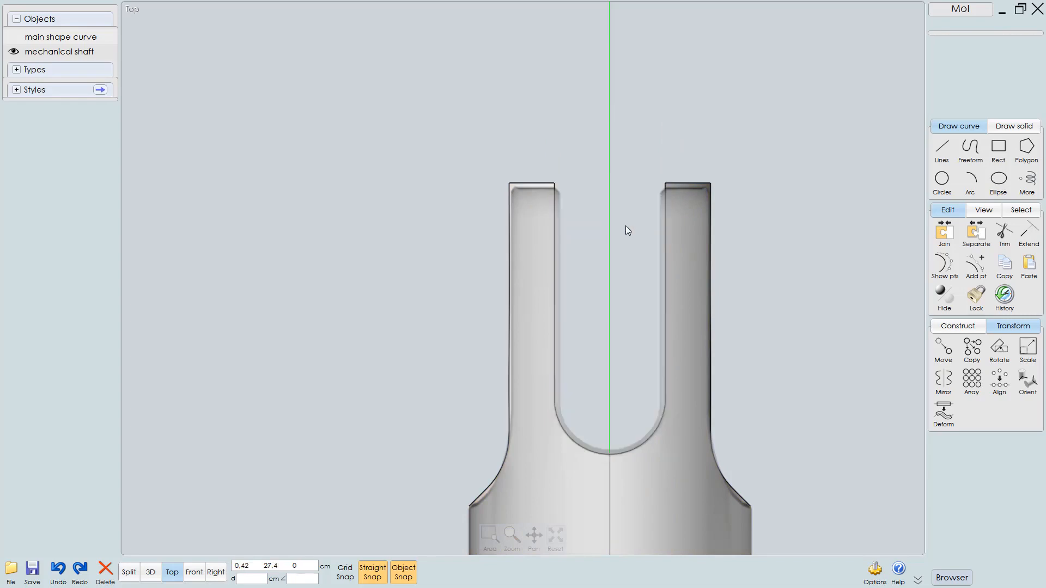
Inspect the slotted end cap from the 3D, right and top views
key(F5)
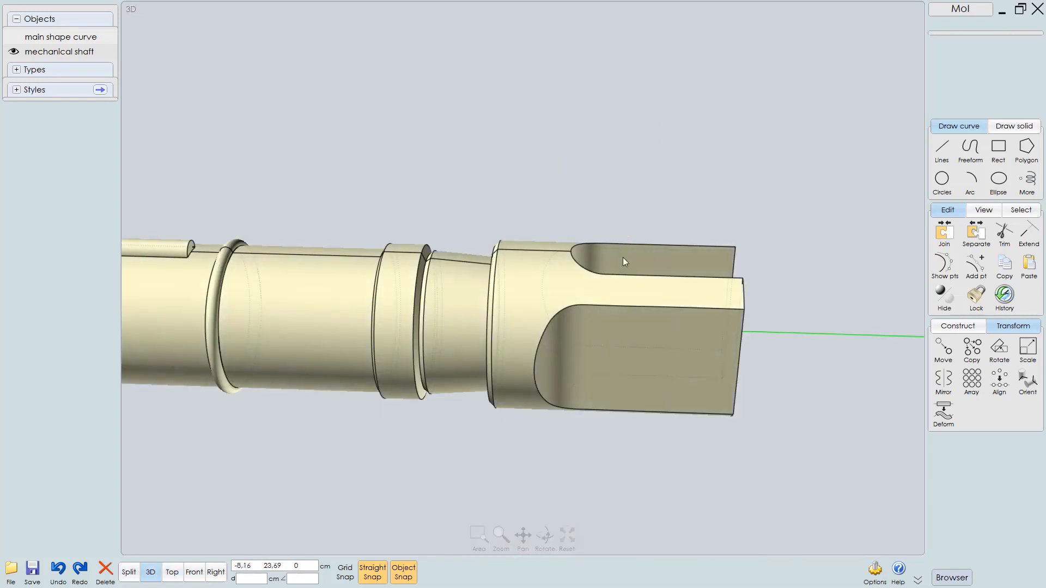
mouse_move(616, 287)
right_down()
mouse_move(450, 279)
mouse_move(540, 276)
mouse_move(583, 200)
mouse_move(556, 283)
mouse_move(532, 299)
mouse_move(615, 295)
right_up()
click(615, 295)
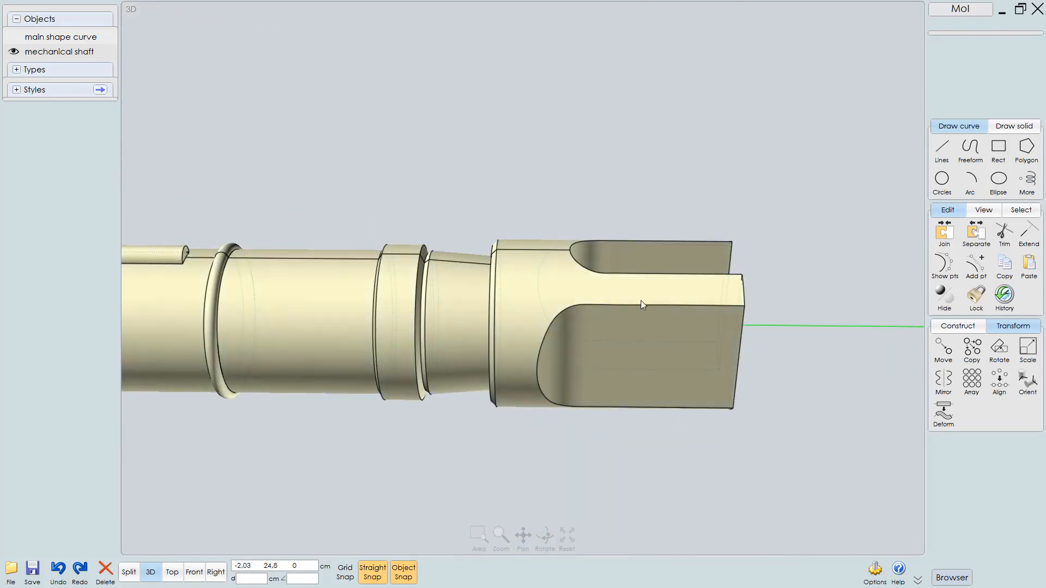
key(F5)
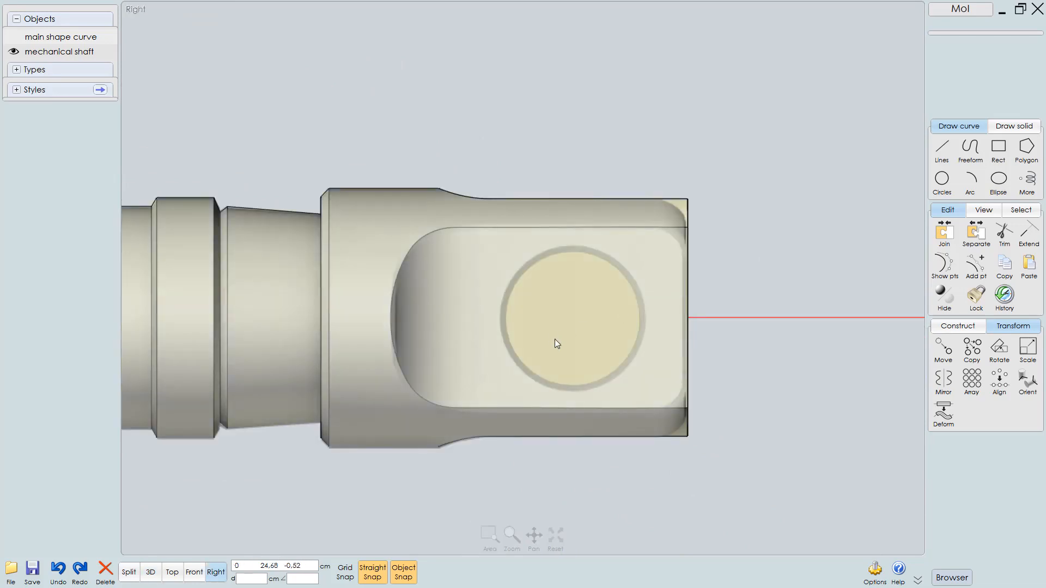
right_drag(677, 312, 631, 312)
scroll(629, 262, up, 3)
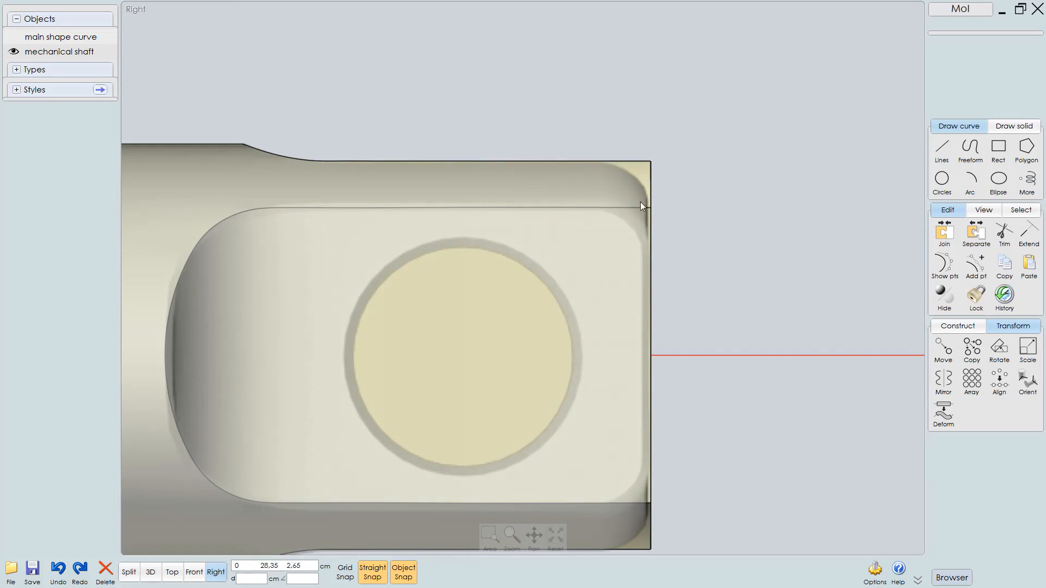
key(F3)
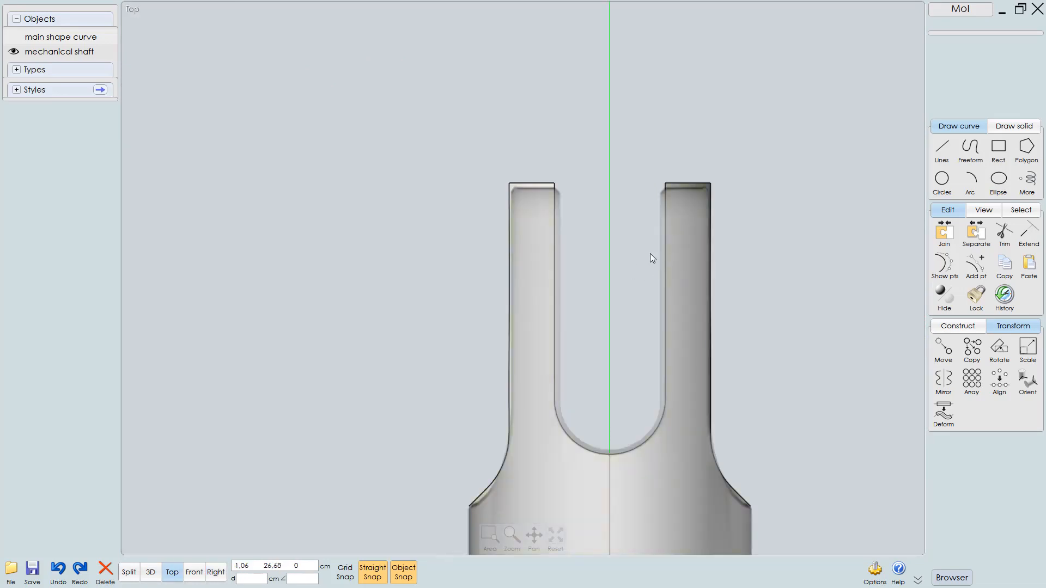
key(F2)
right_drag(632, 272, 506, 332)
right_drag(689, 361, 655, 335)
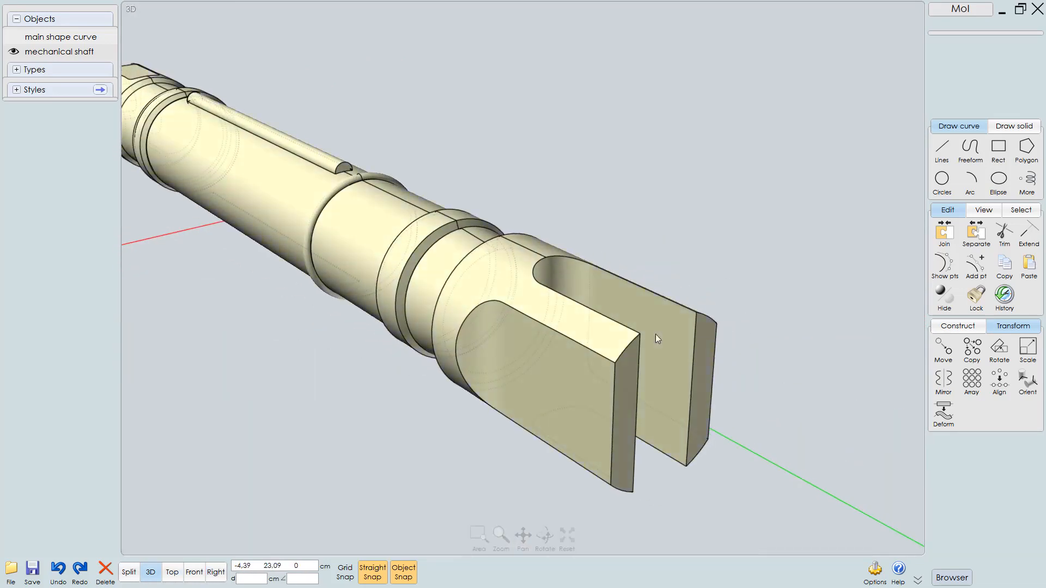
Select the four curved outer edges of the cap's prongs and try a 1 cm fillet, then cancel it
click(666, 341)
scroll(613, 328, up, 3)
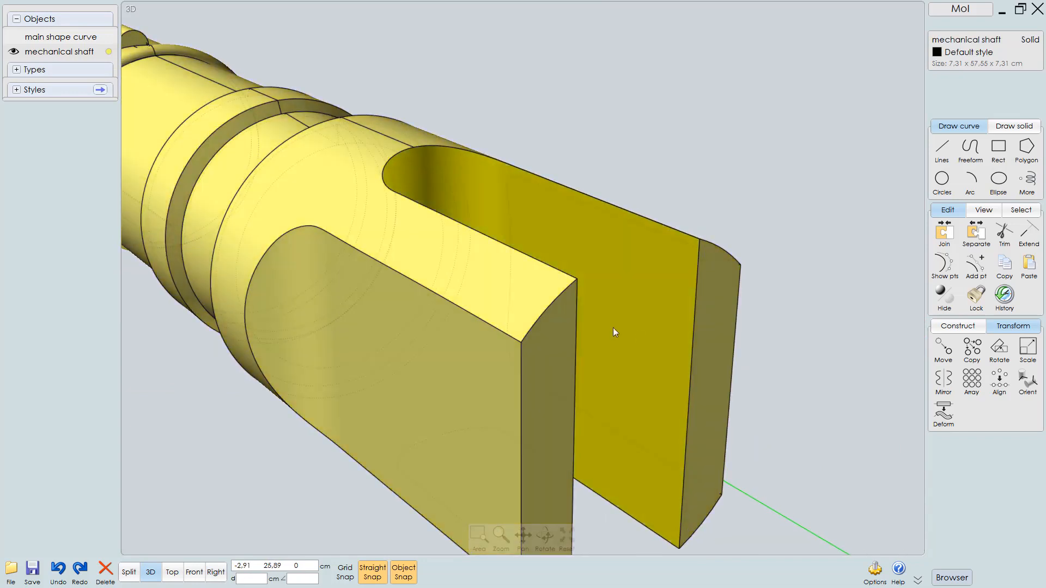
click(548, 309)
click(729, 255)
middle_drag(686, 282, 694, 173)
click(711, 428)
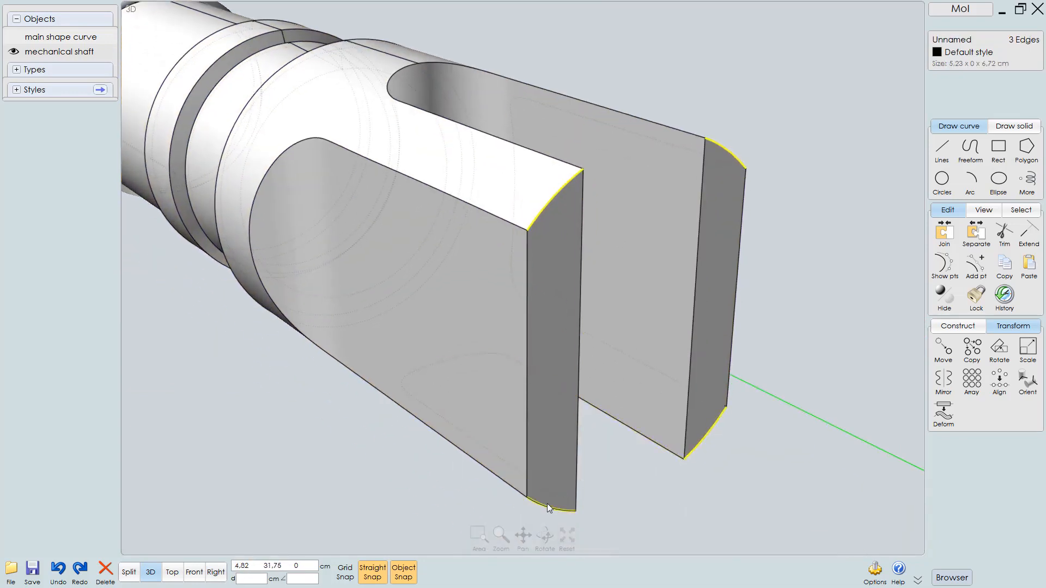
click(547, 505)
click(957, 327)
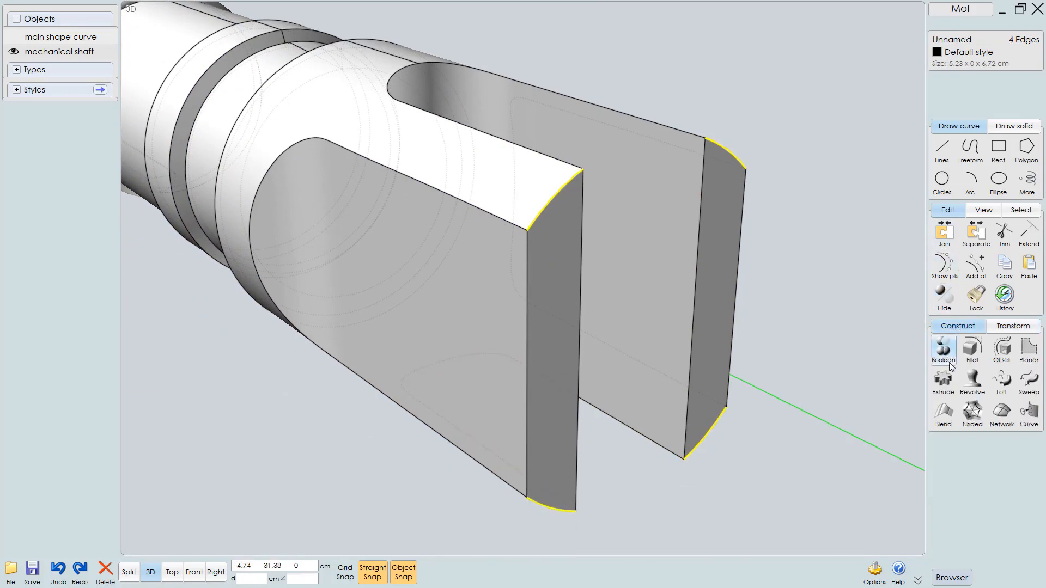
click(972, 351)
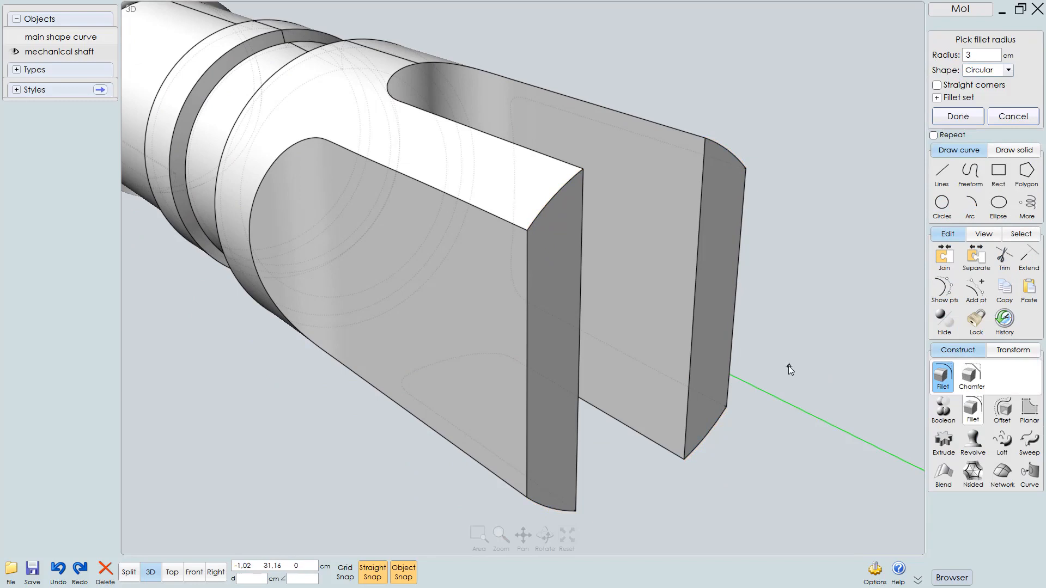
text(1)
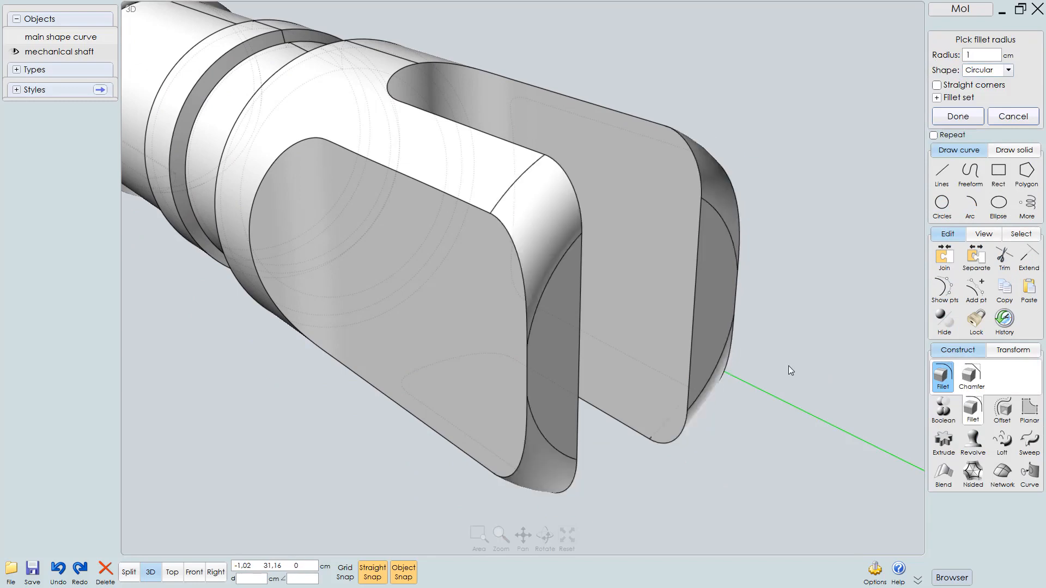
mouse_move(551, 384)
right_down()
mouse_move(595, 382)
mouse_move(526, 354)
mouse_move(544, 362)
mouse_move(505, 367)
mouse_move(581, 383)
mouse_move(536, 318)
mouse_move(549, 385)
right_up()
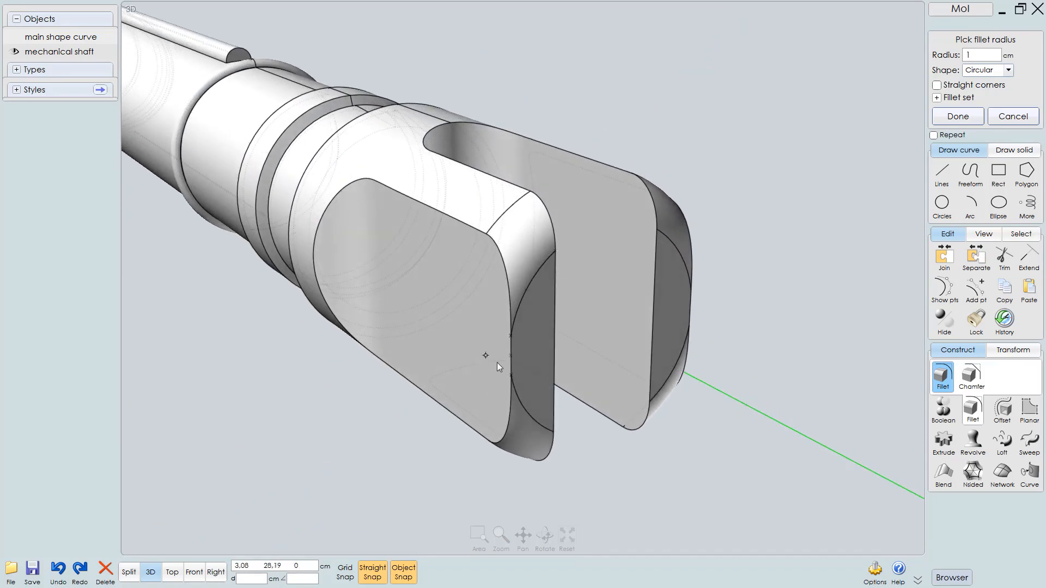
right_drag(497, 362, 480, 350)
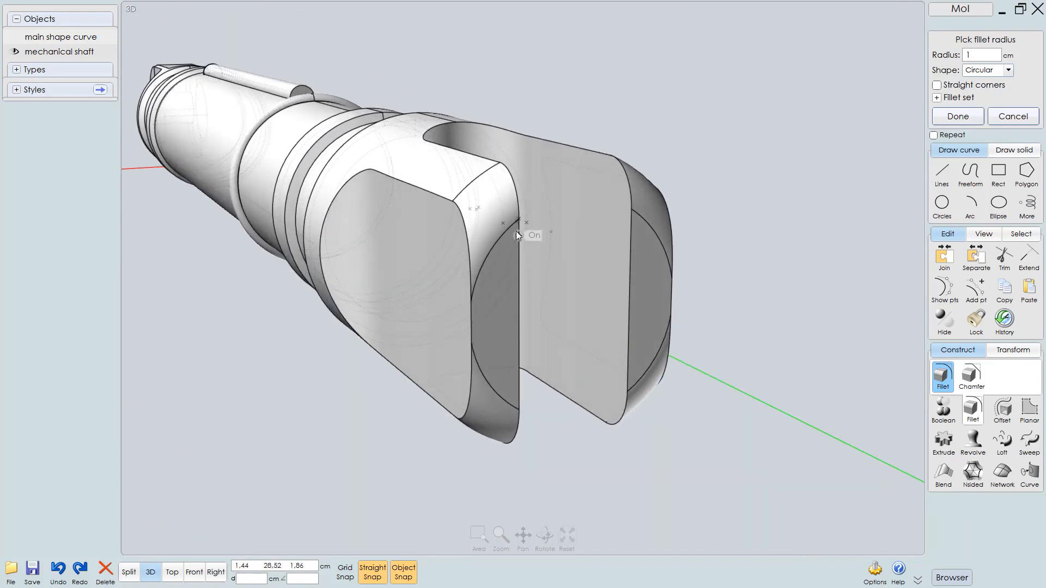
key(Escape)
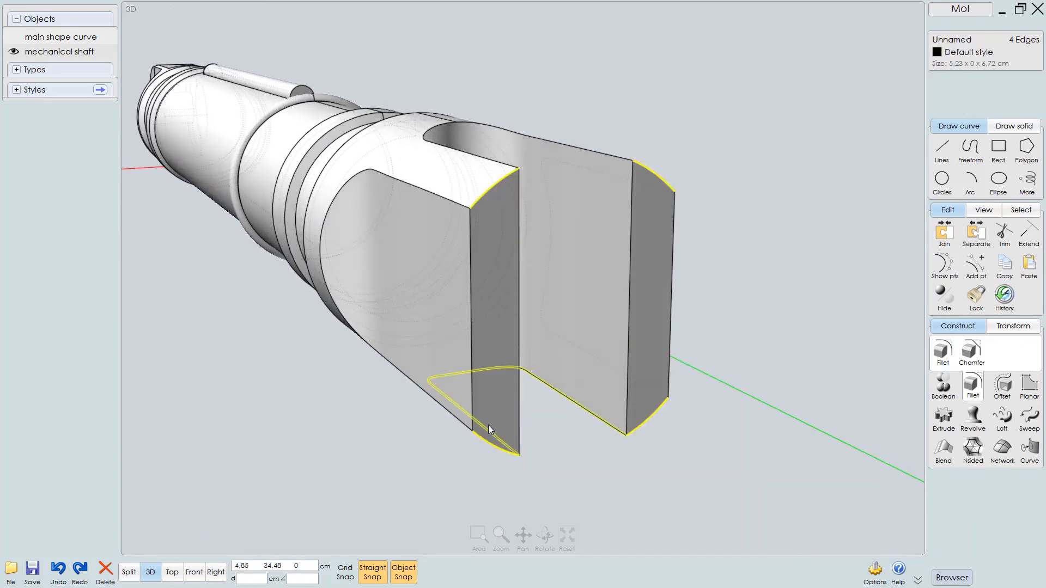
right_drag(488, 425, 557, 426)
text(.)
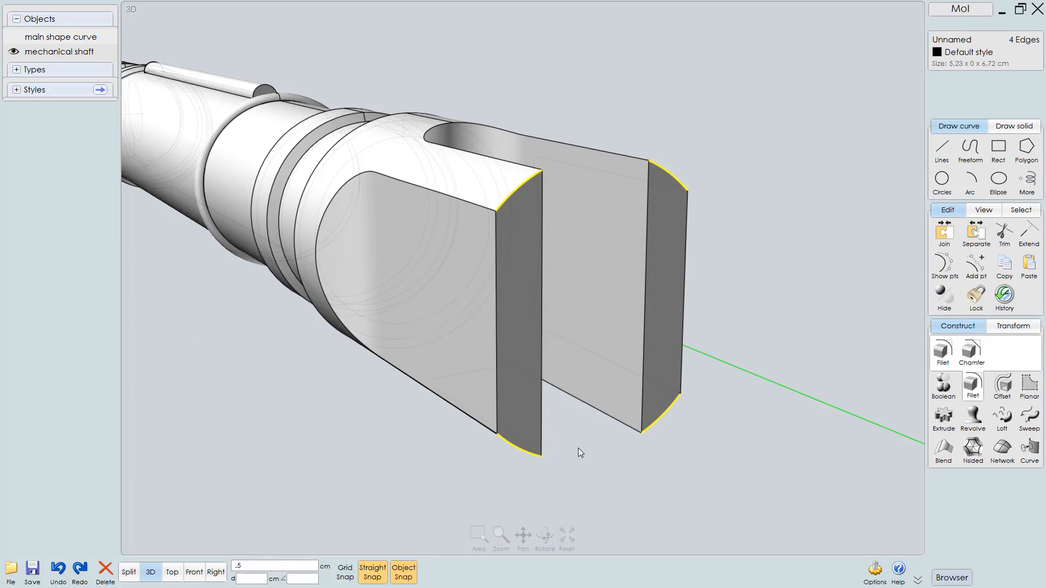
text(5f)
click(767, 377)
click(670, 269)
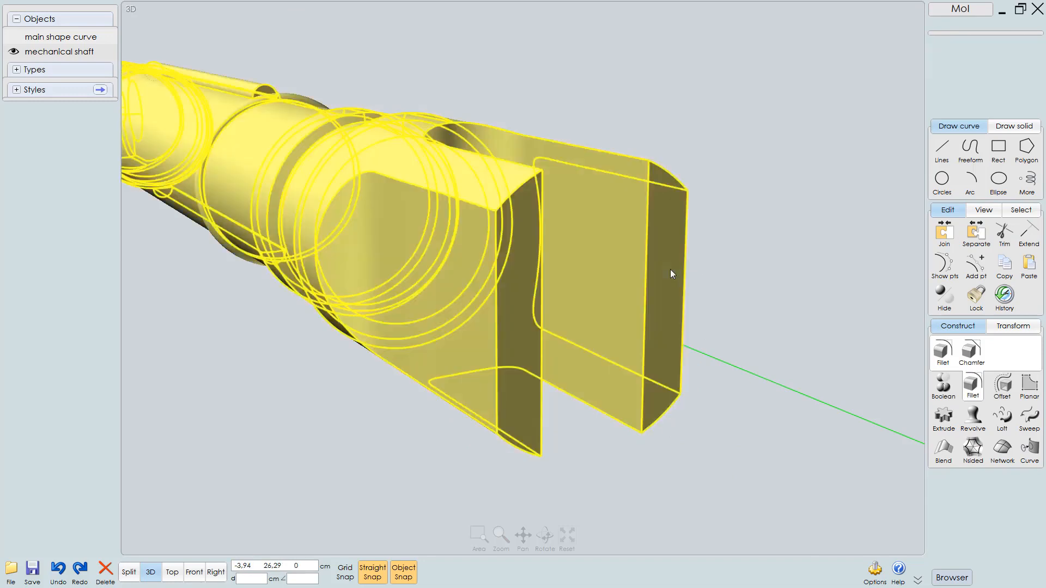
Fillet the four curved outer edges of the cap's prongs with a 0.7 cm radius
click(668, 168)
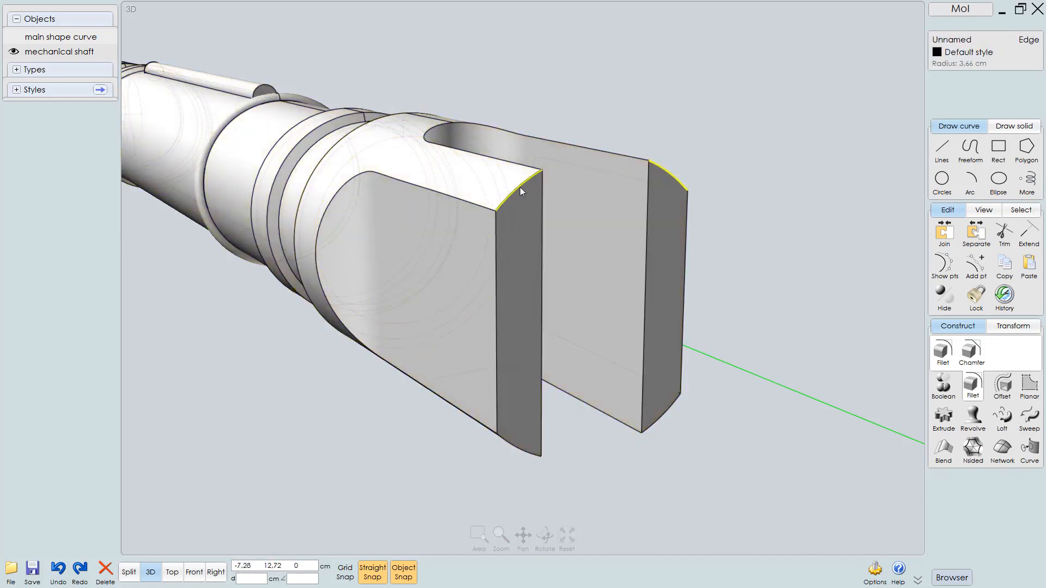
click(519, 187)
click(523, 451)
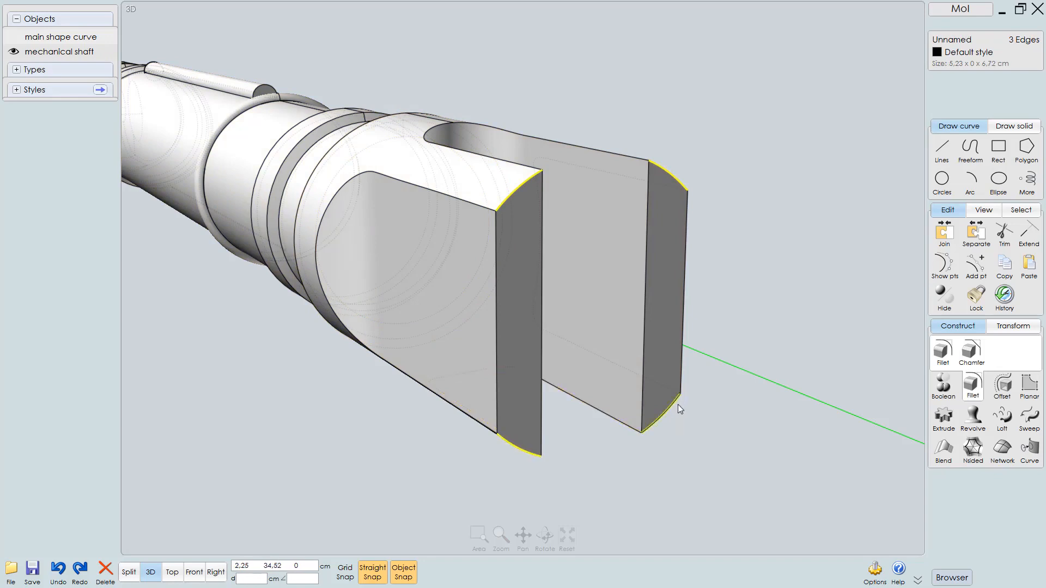
click(677, 405)
right_click(677, 405)
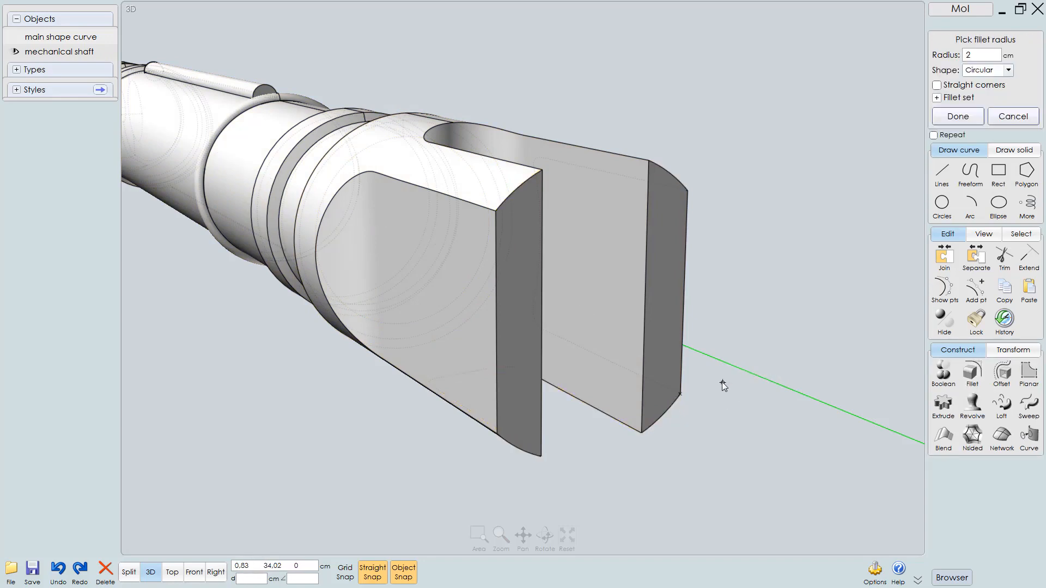
text(0,5)
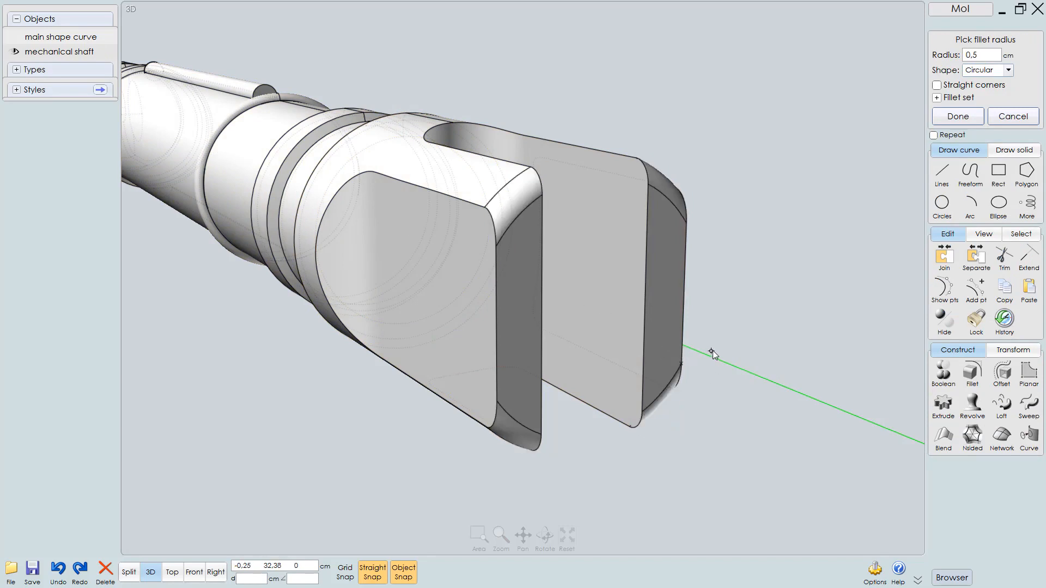
right_drag(713, 351, 720, 347)
key(F4)
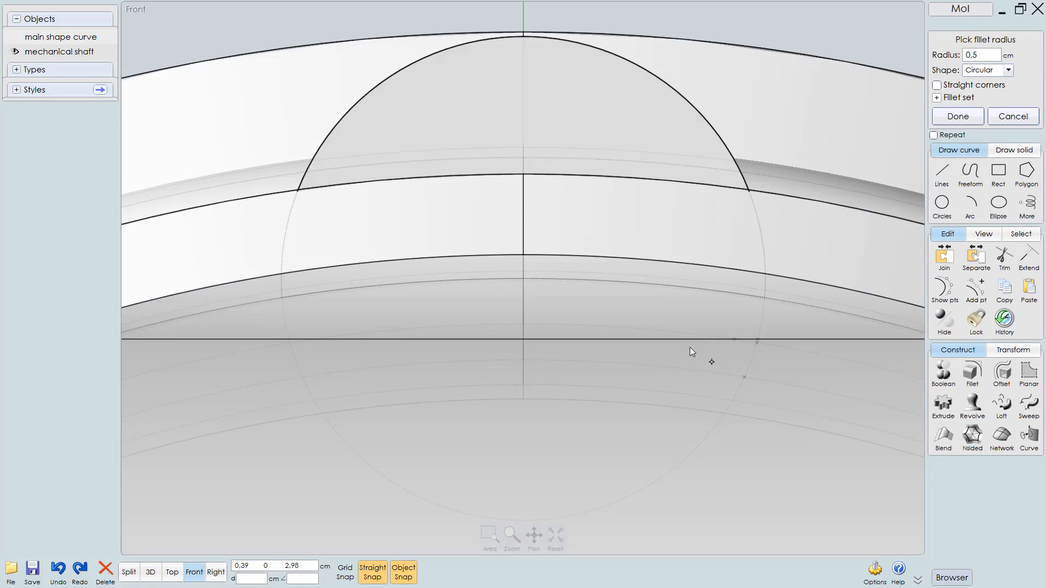
key(F8)
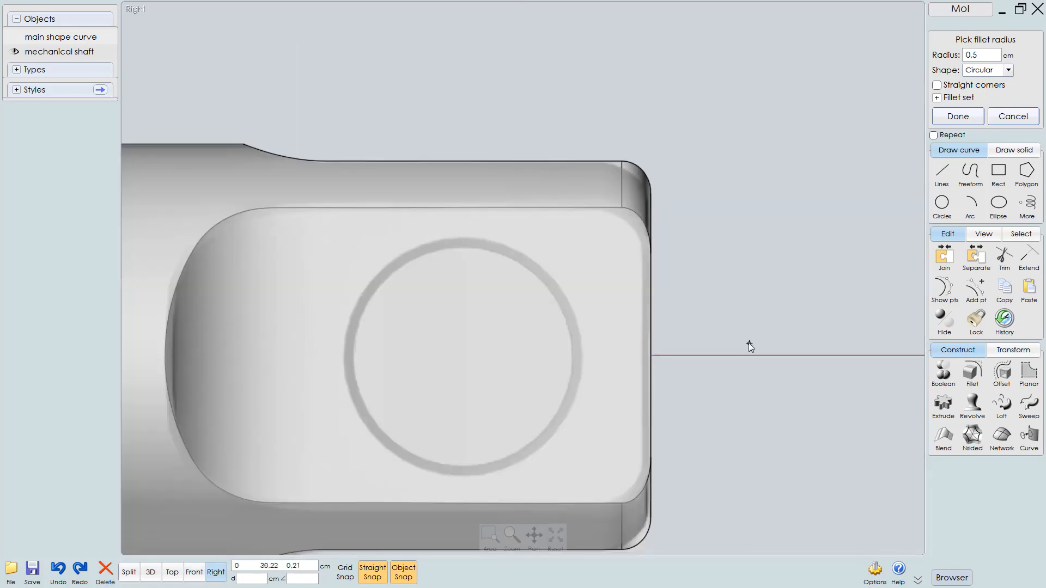
text(,7)
key(Return)
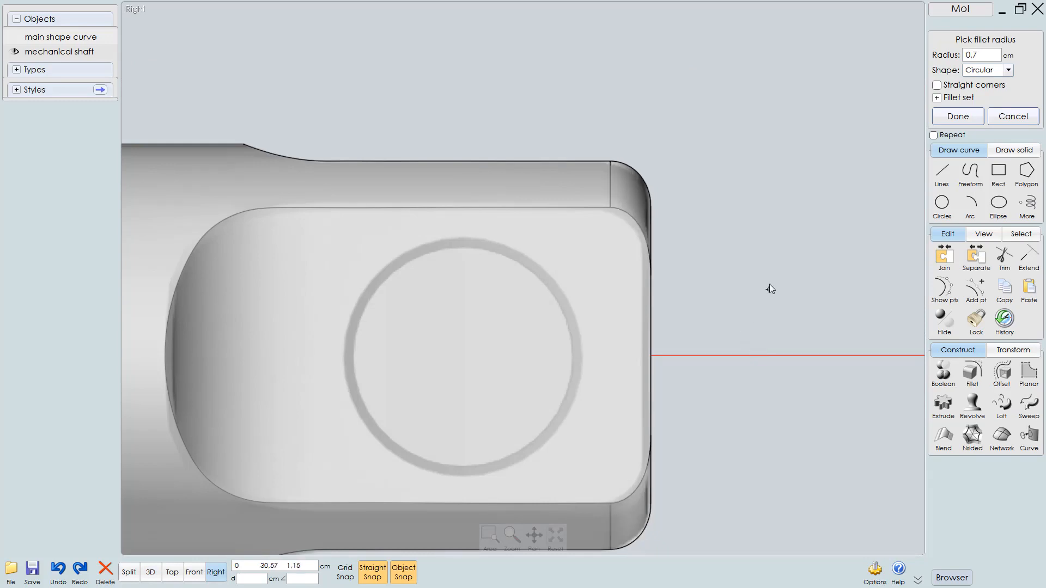
right_click(749, 266)
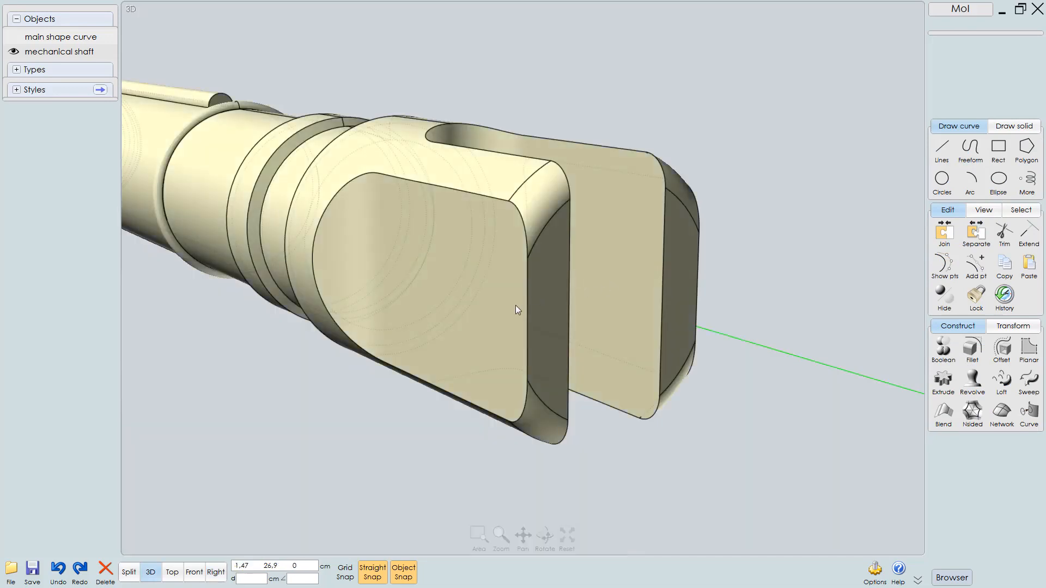
key(Escape)
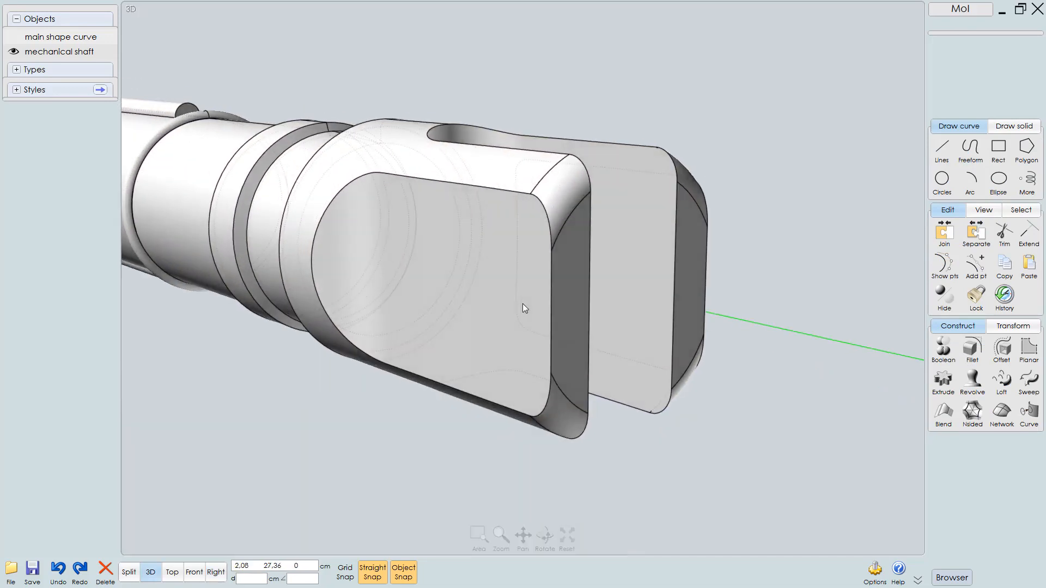
Fillet the edges of the prong's flat inner face with a 0.2 cm radius
click(453, 281)
click(523, 332)
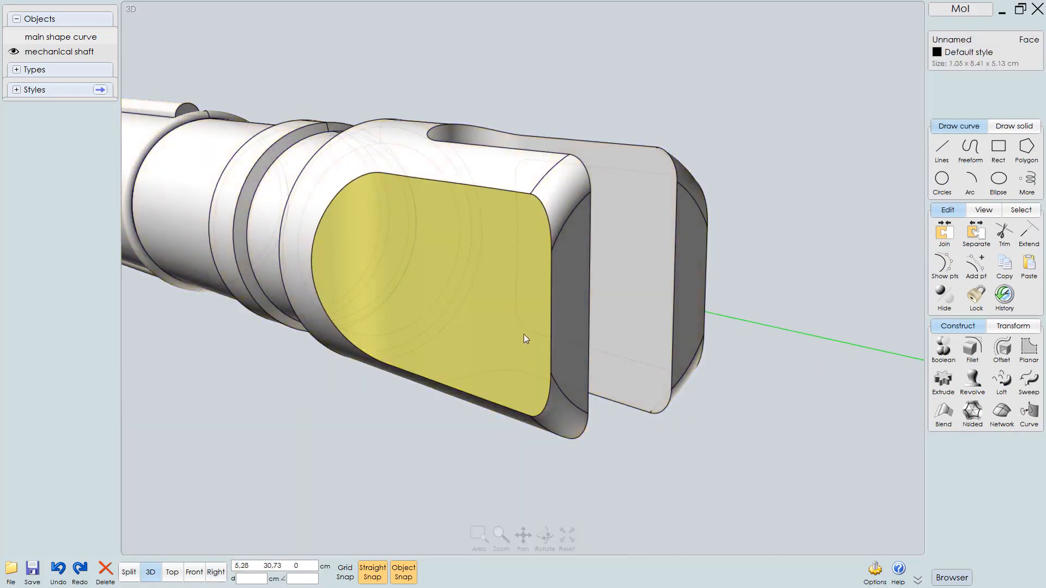
right_drag(524, 334, 514, 342)
key(f)
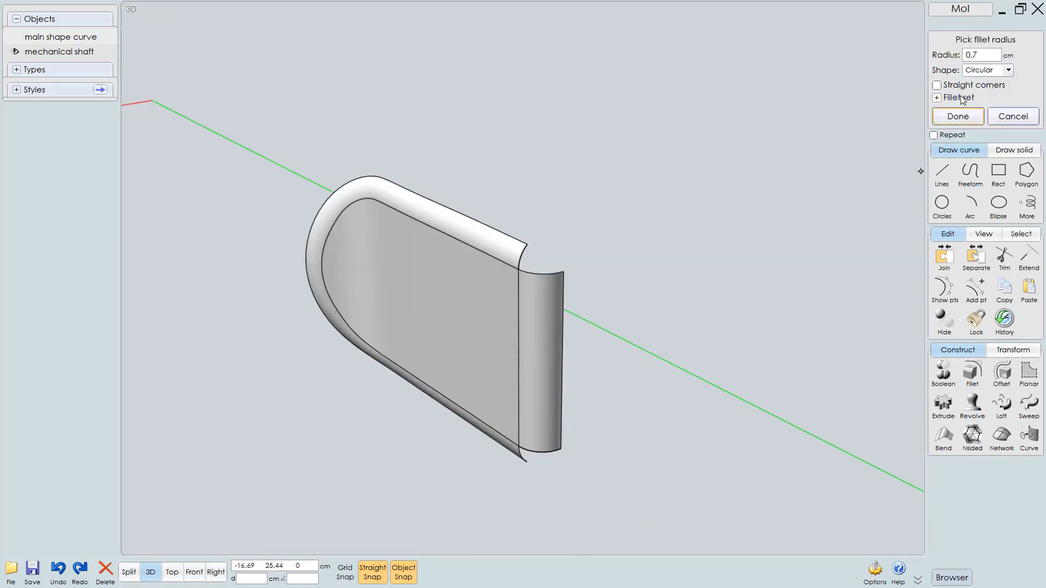
click(983, 55)
text(.)
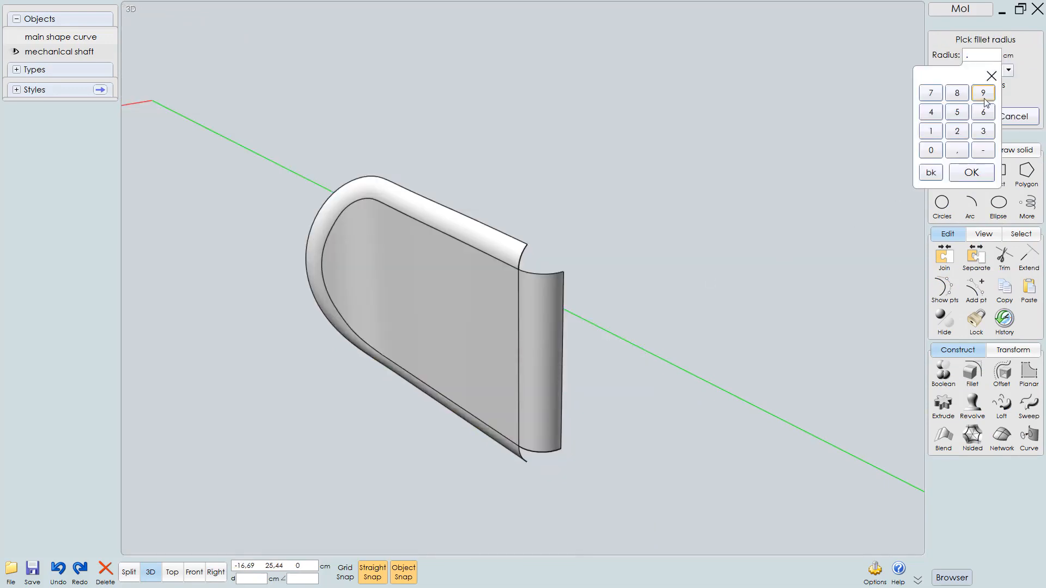
text(2)
key(Return)
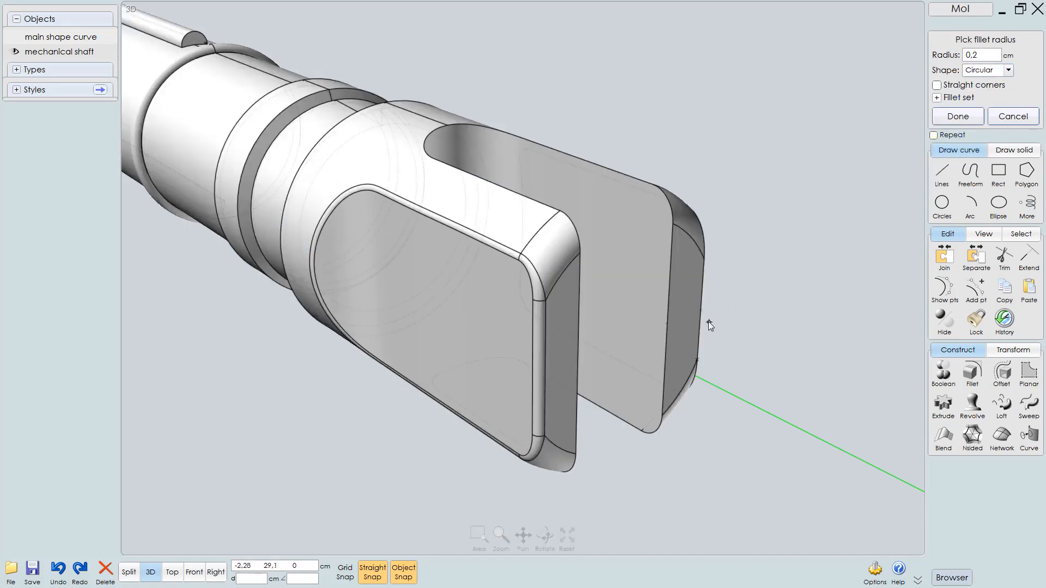
right_drag(713, 326, 710, 323)
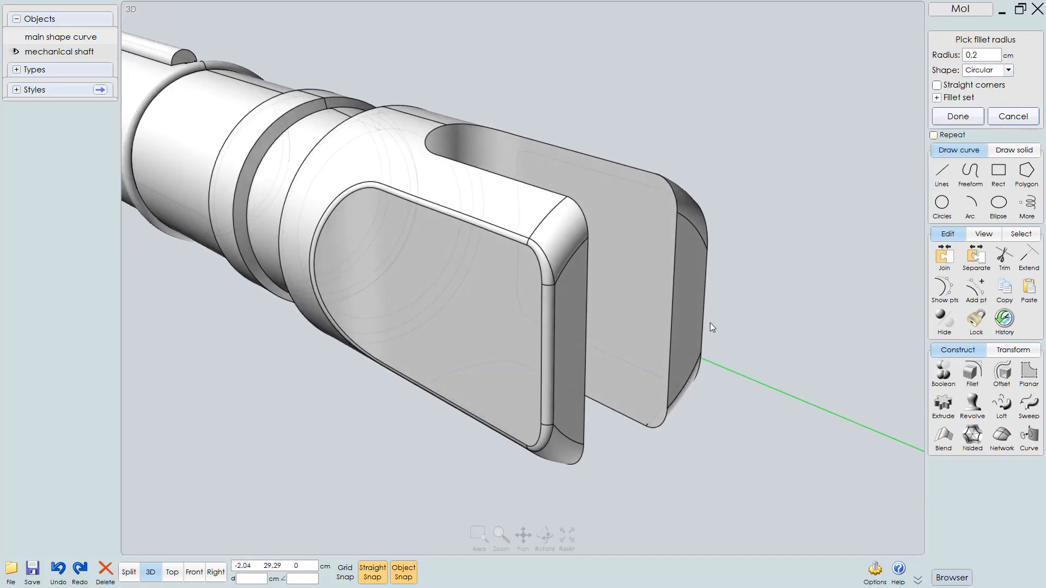
key(Escape)
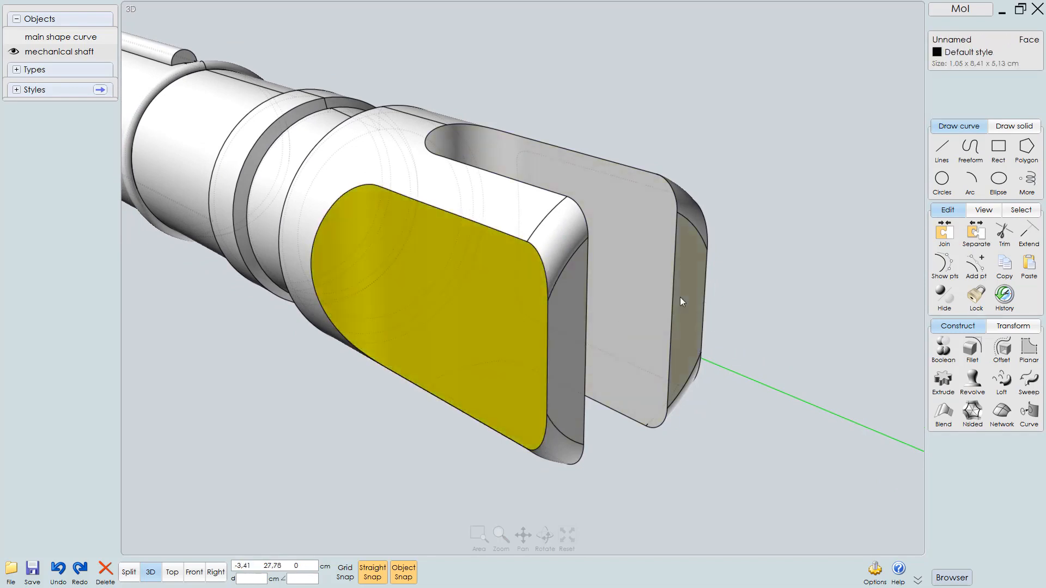
Inspect the filleted shaft and end cap from the 3D and right views
scroll(680, 296, down, 4)
right_drag(558, 299, 478, 286)
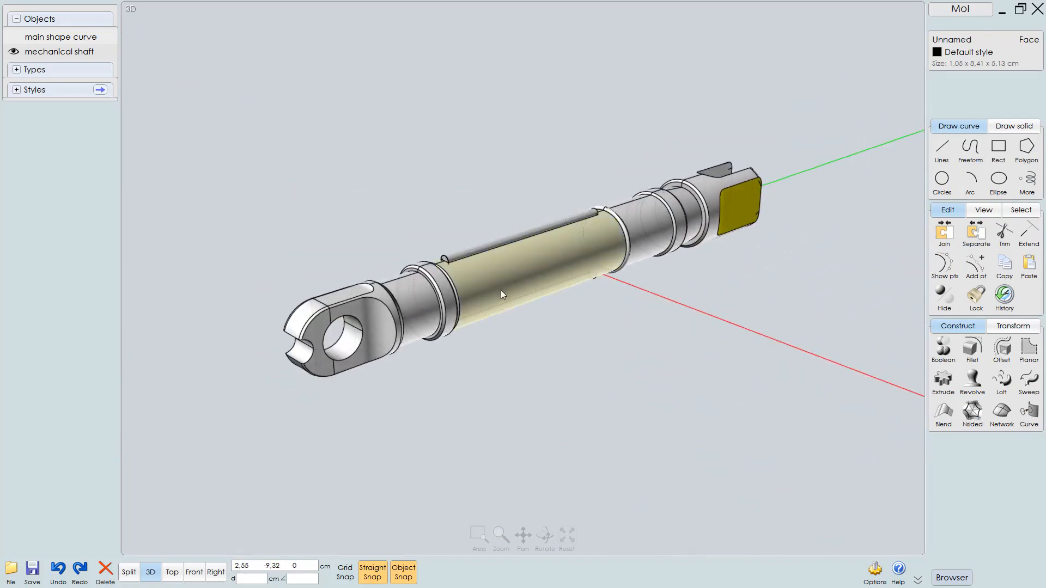
mouse_move(550, 290)
right_down()
mouse_move(524, 298)
mouse_move(590, 276)
mouse_move(566, 257)
mouse_move(558, 211)
mouse_move(561, 302)
right_up()
key(F5)
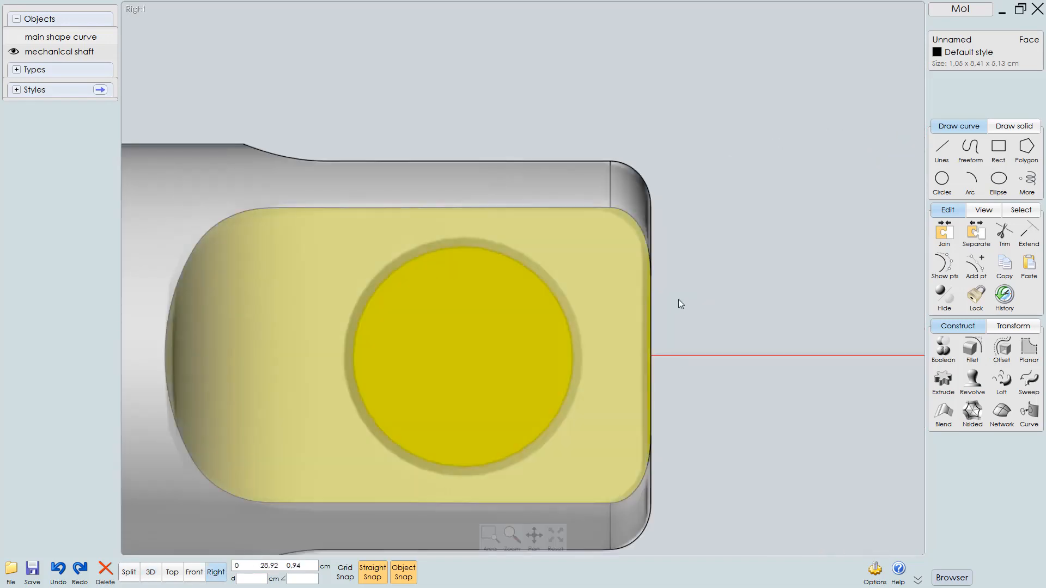
scroll(657, 311, down, 3)
scroll(634, 341, down, 2)
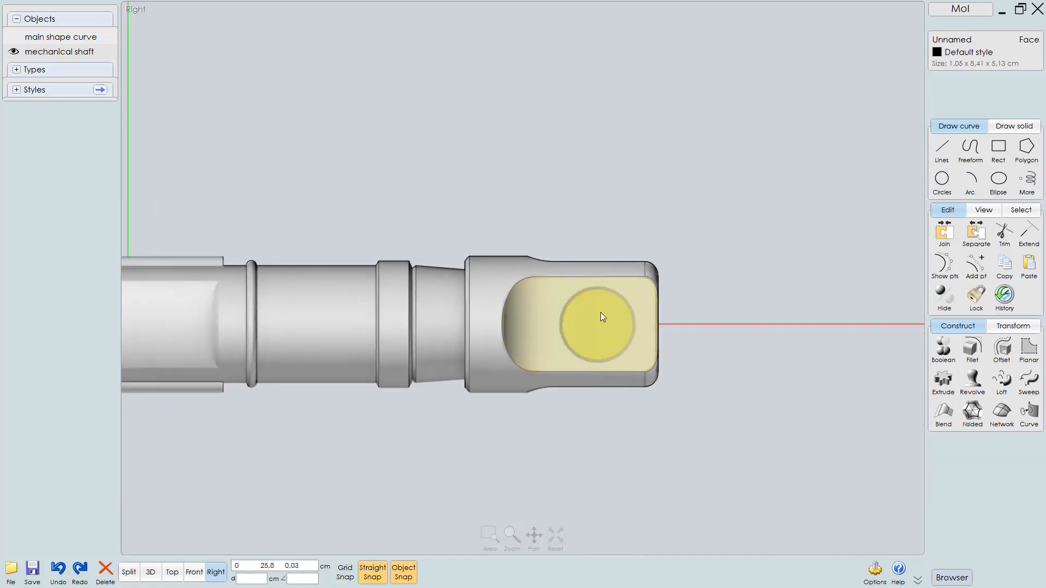
right_drag(552, 328, 726, 324)
scroll(697, 339, down, 3)
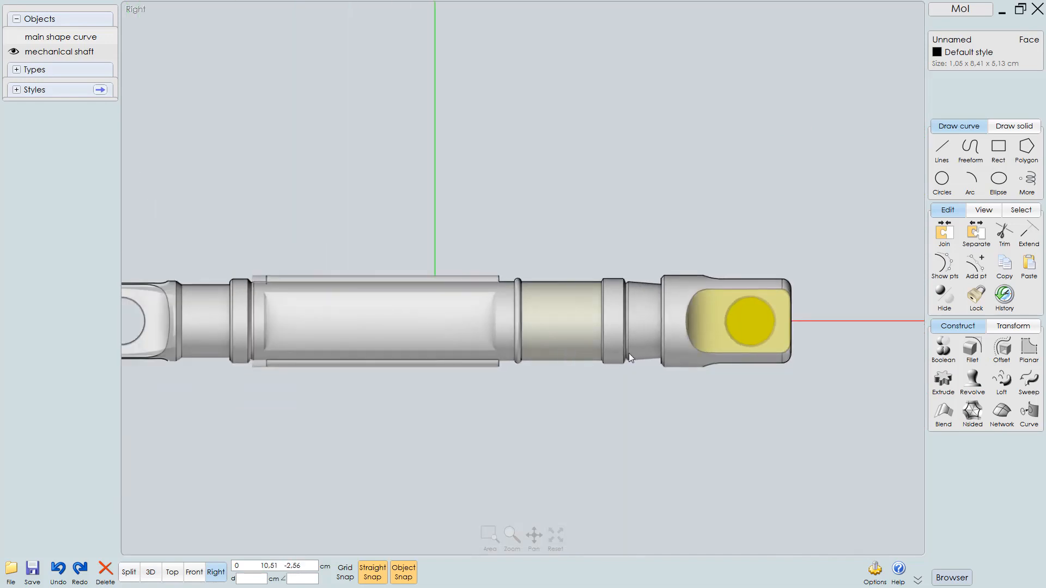
Draw a circle of about 2.2 cm radius centred on the shaft axis over the end cap's ring
right_drag(564, 354, 433, 341)
scroll(620, 328, up, 3)
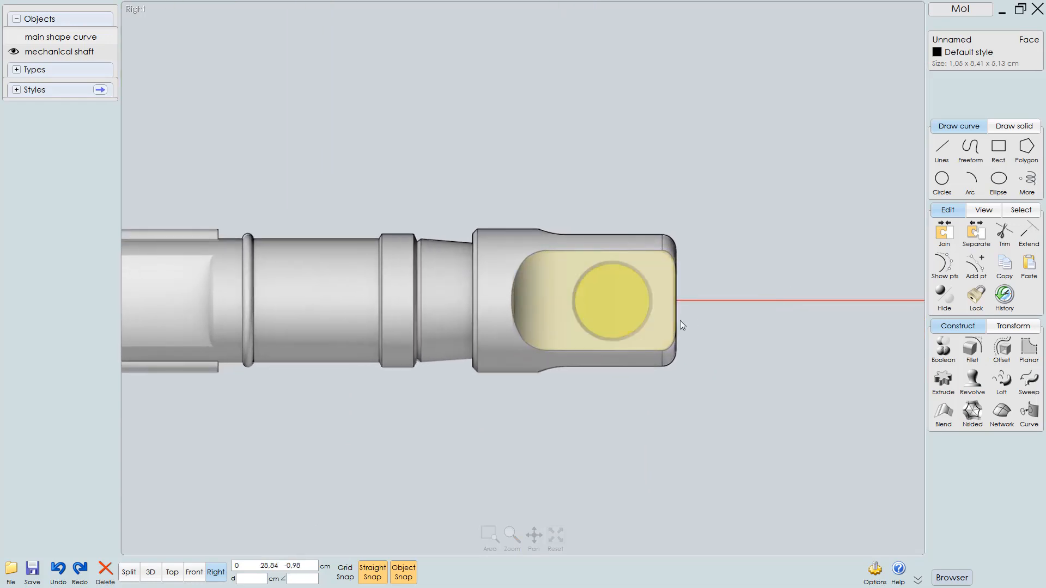
right_drag(679, 305, 675, 335)
scroll(675, 335, up, 3)
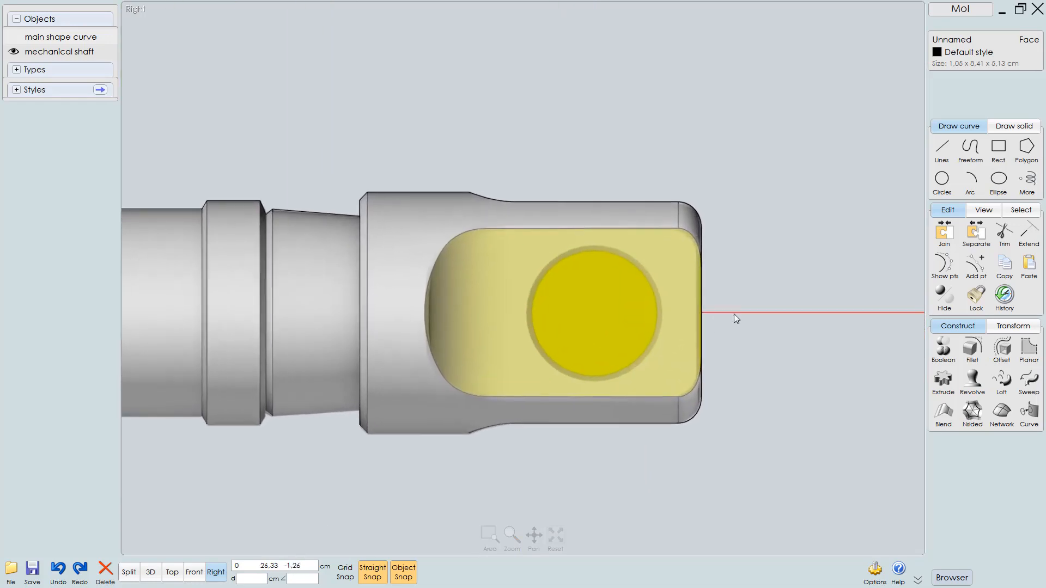
click(942, 180)
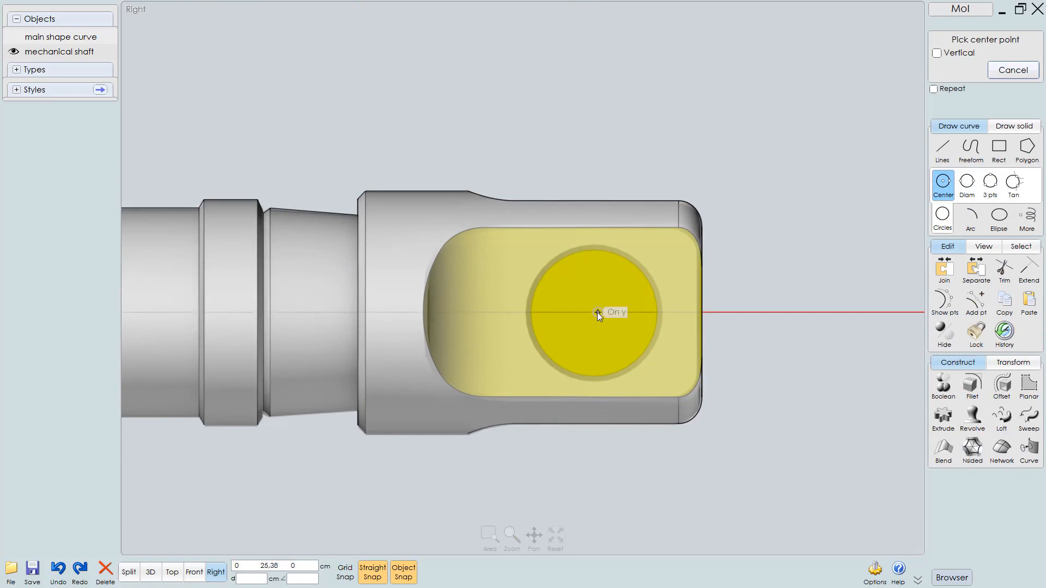
click(592, 312)
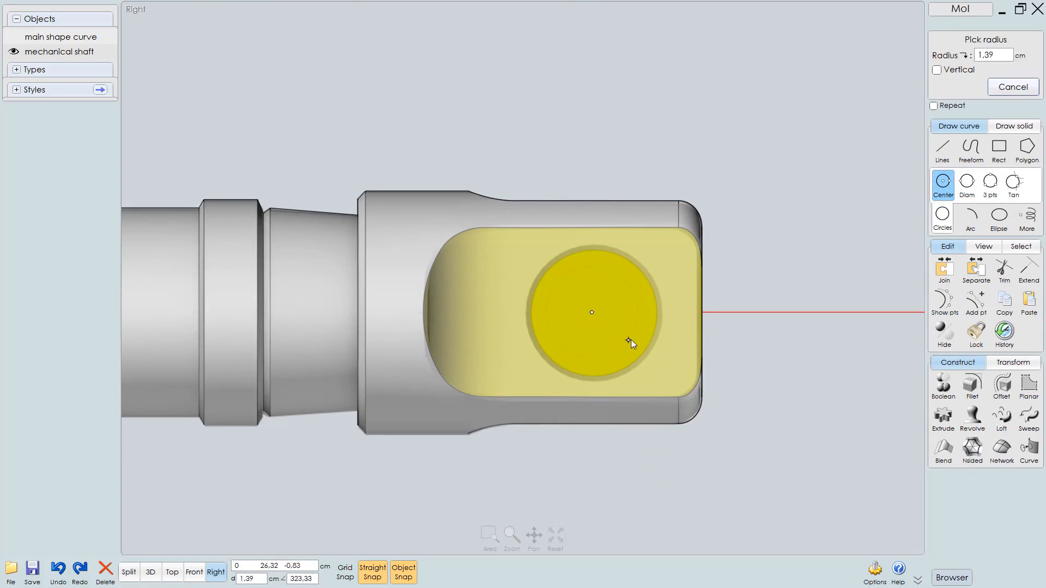
click(659, 342)
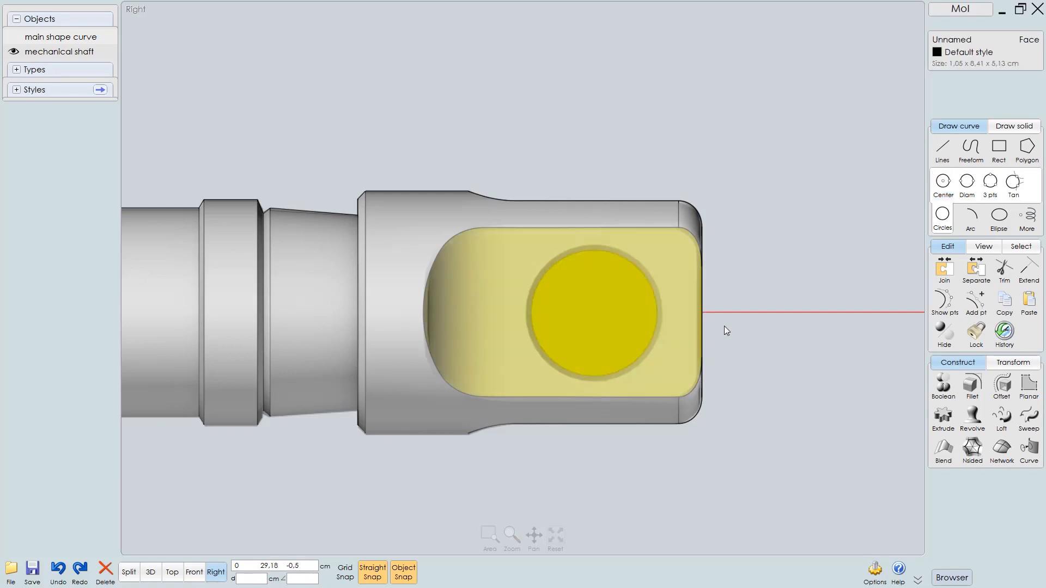
click(748, 279)
click(652, 273)
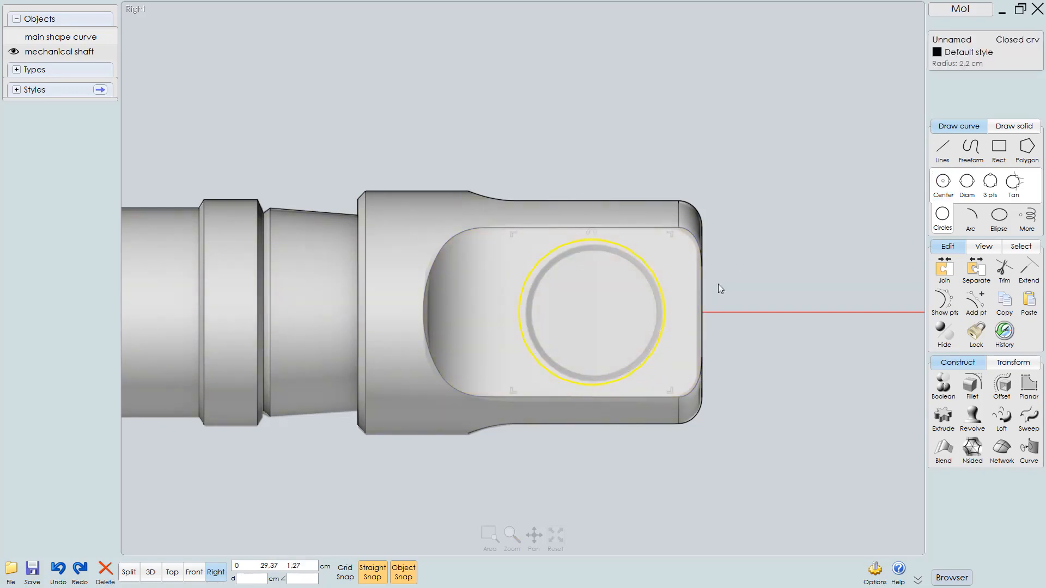
Turn off object snapping and nudge the circle slightly to centre it on the ring
scroll(699, 308, up, 2)
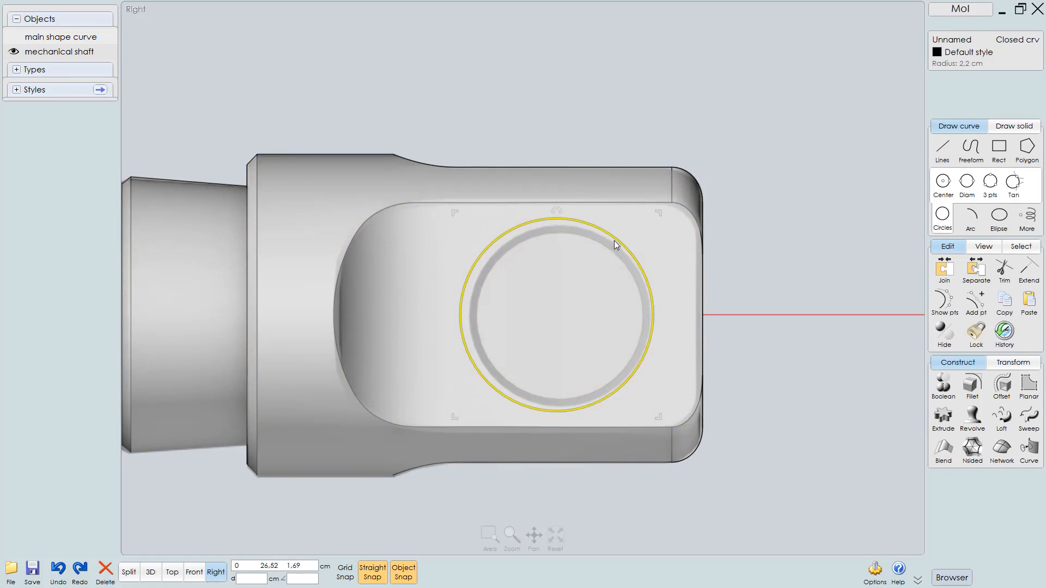
click(403, 572)
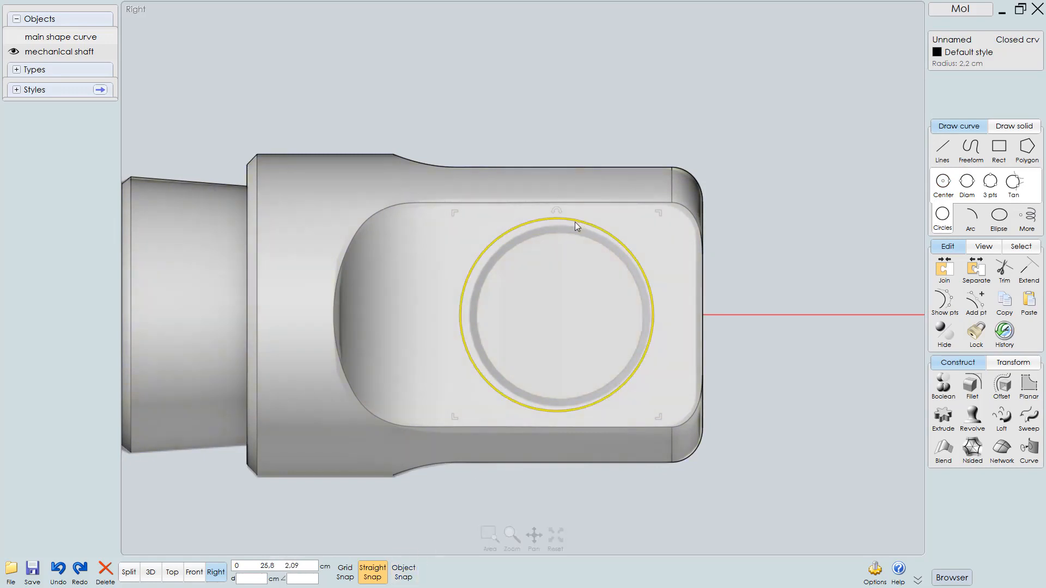
drag(571, 221, 574, 224)
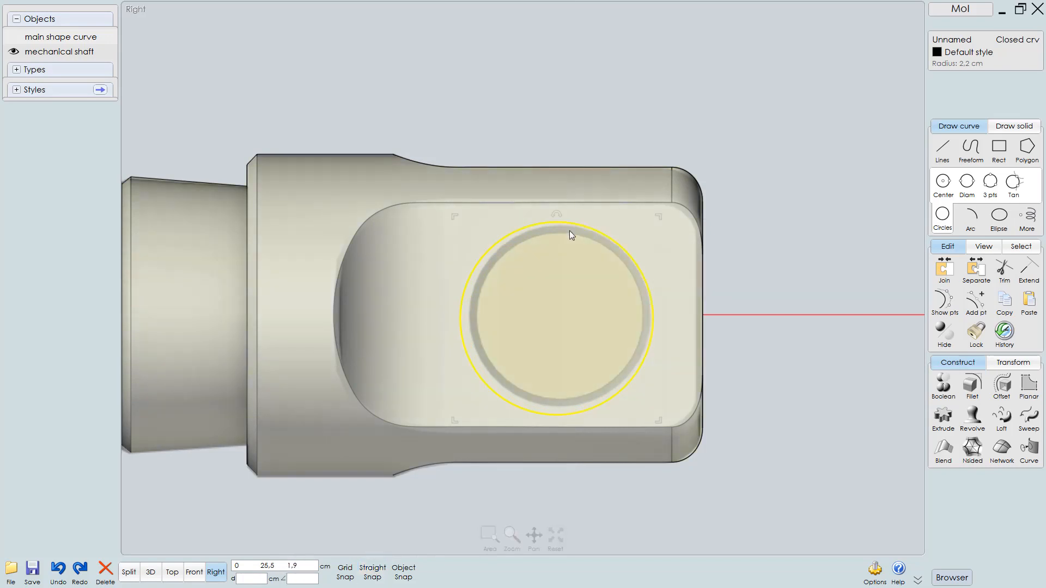
mouse_move(569, 223)
mouse_down()
mouse_move(581, 220)
mouse_move(571, 220)
mouse_up()
scroll(717, 256, down, 2)
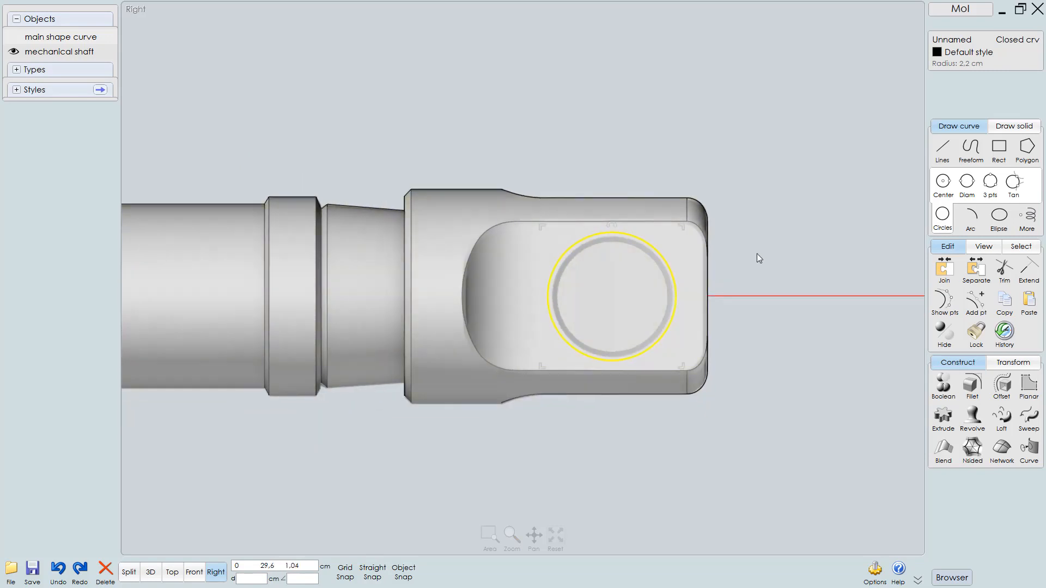
Subtract the circle from the shaft with Boolean Difference to cut a hole through the end cap
click(770, 239)
click(697, 251)
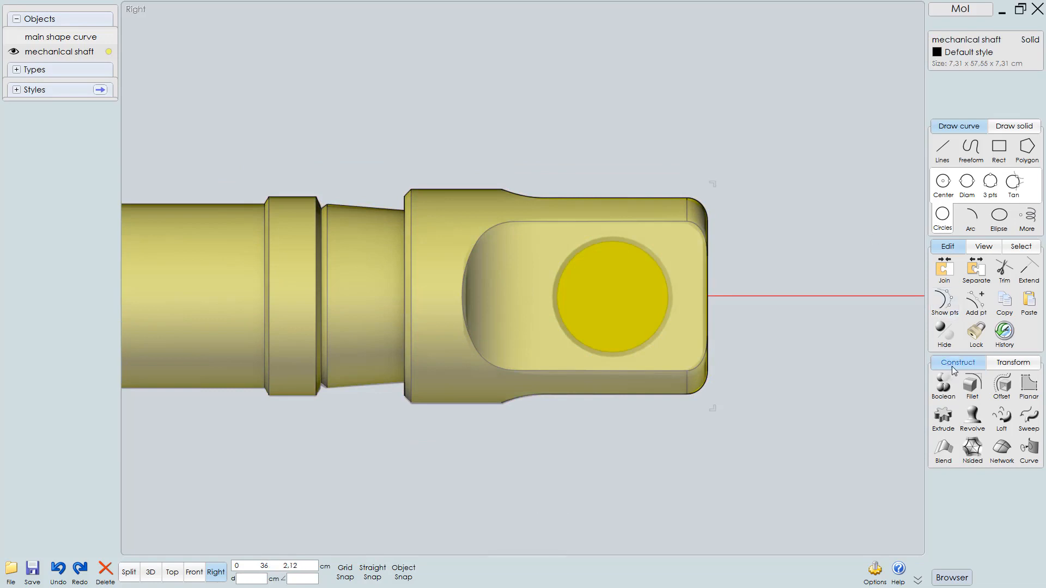
click(947, 387)
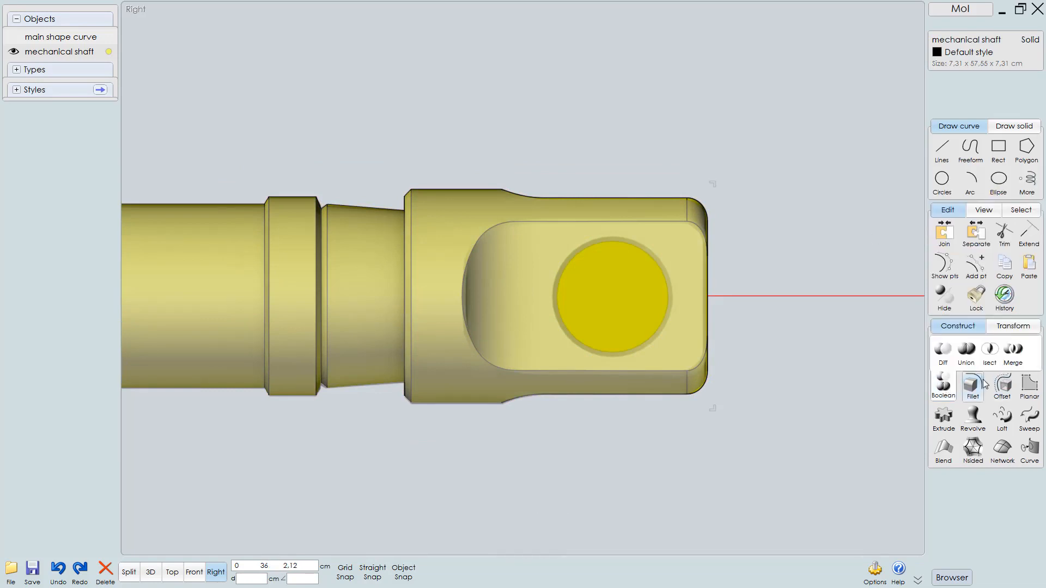
click(943, 351)
click(656, 254)
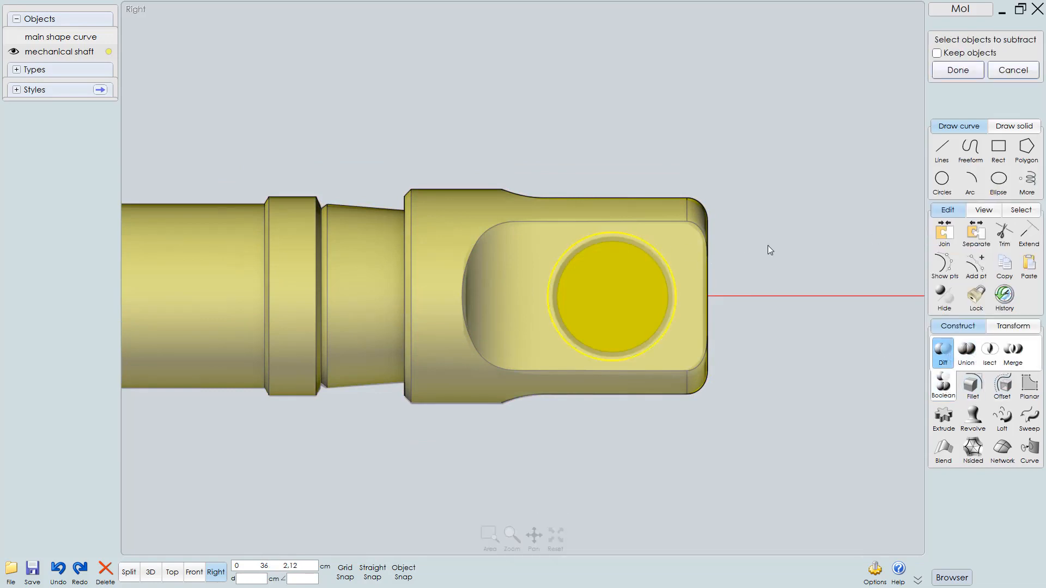
right_click(768, 245)
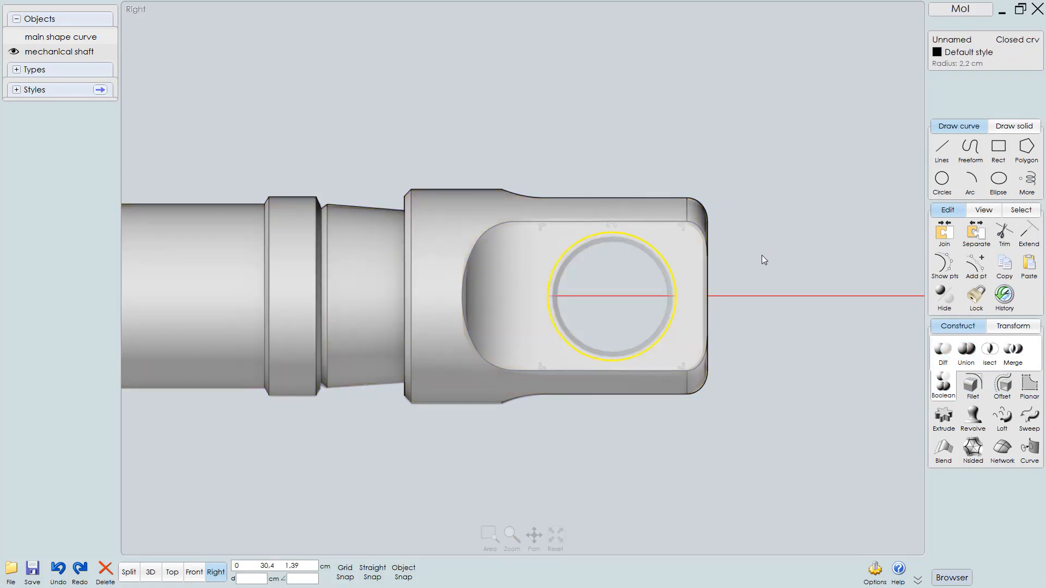
click(760, 268)
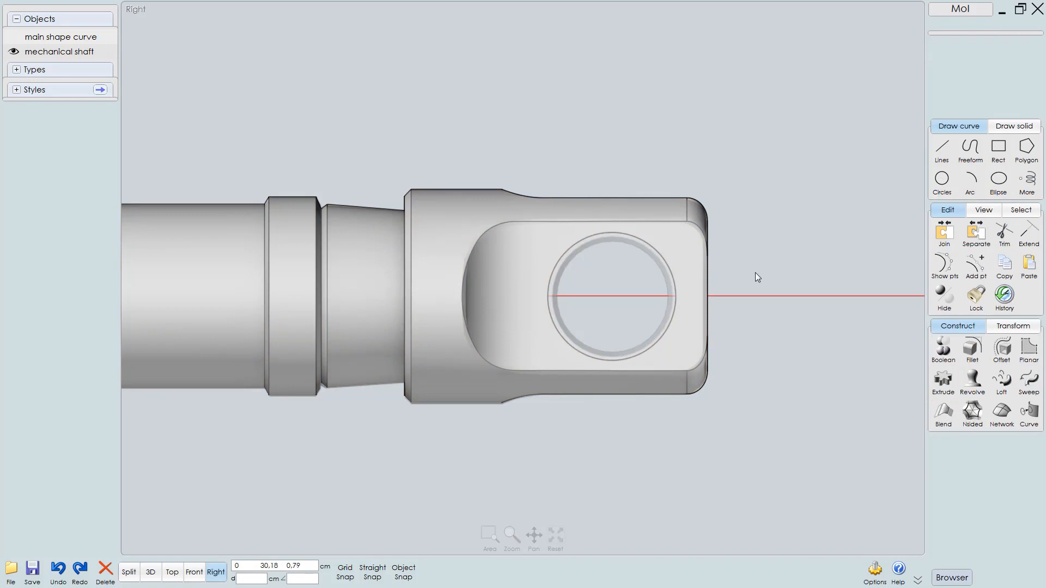
Duplicate the shaft by dragging a copy up and away from the original with straight snapping on
key(F5)
right_drag(695, 237, 577, 354)
click(574, 296)
drag(512, 340, 407, 177)
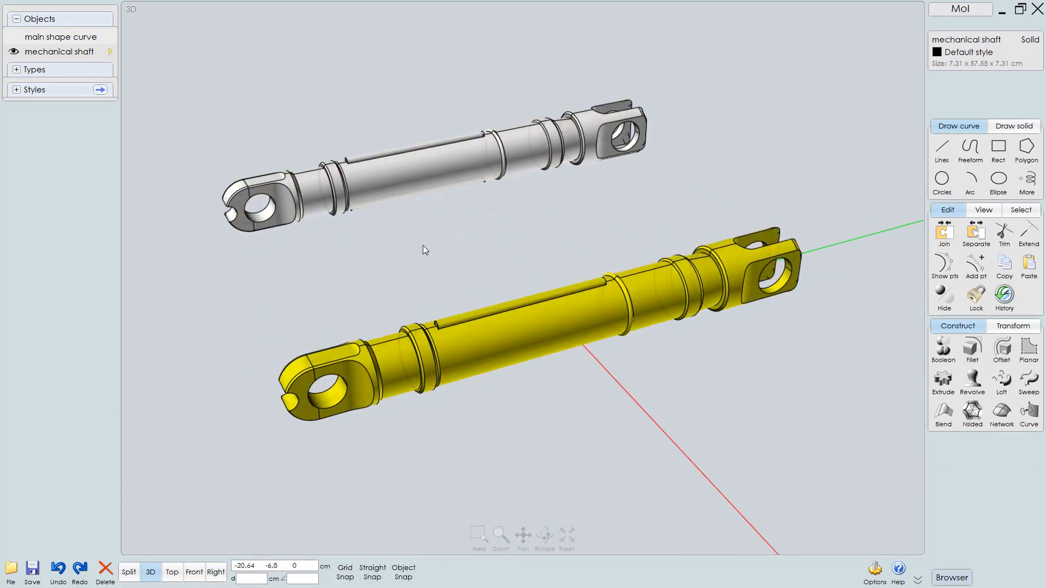
key(ctrl+z)
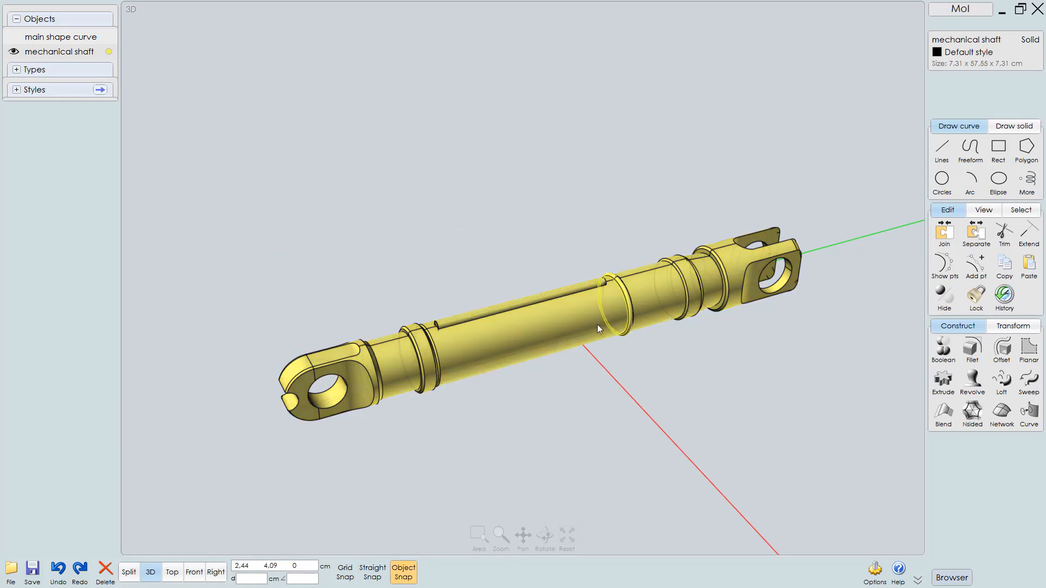
drag(580, 324, 444, 142)
key(ctrl+z)
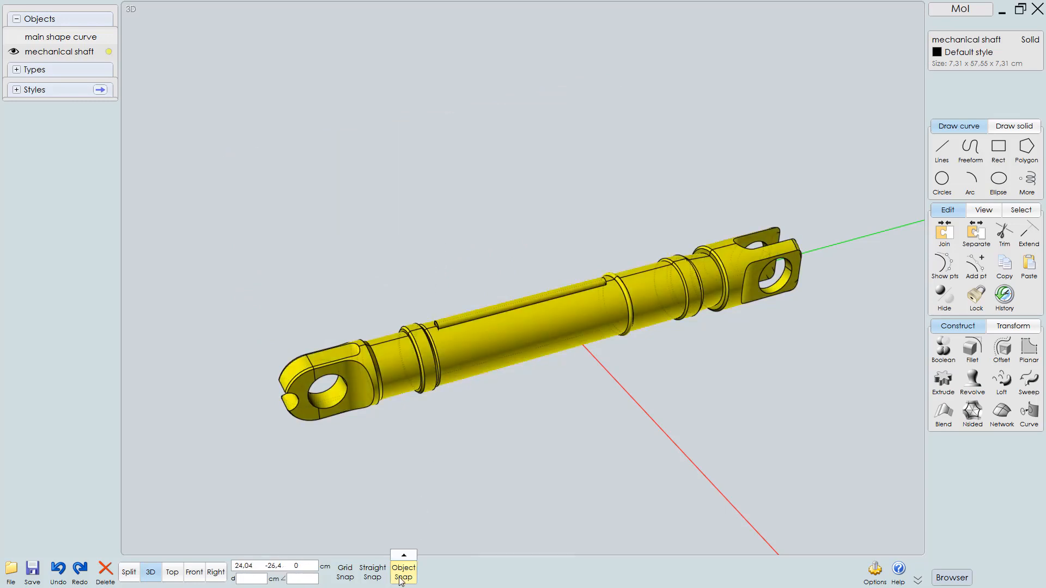
click(372, 573)
drag(593, 309, 334, 55)
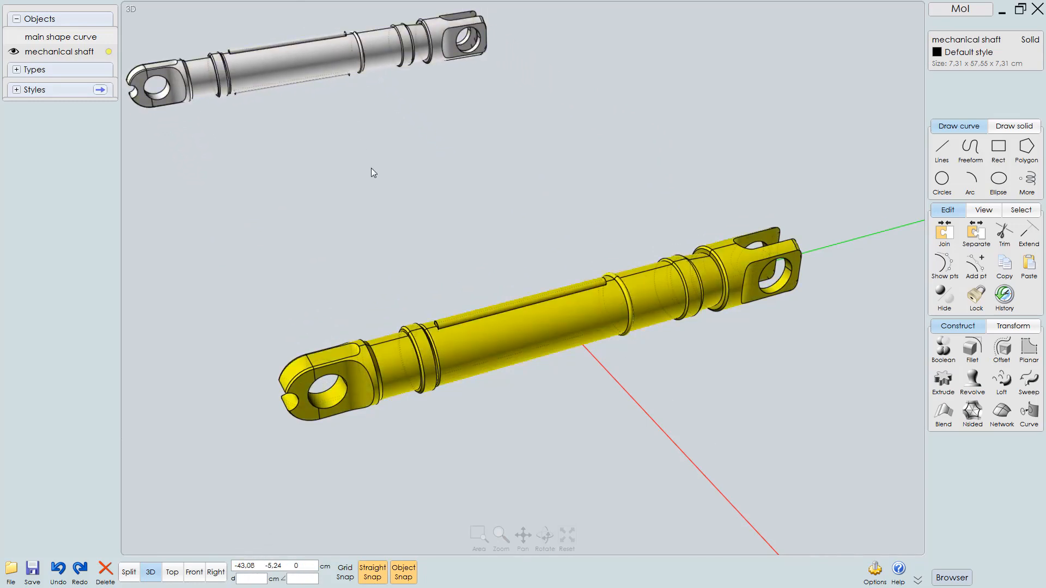
Select the duplicate and rename it no fillets mechanical shaft
middle_drag(431, 171, 461, 199)
click(358, 160)
click(328, 90)
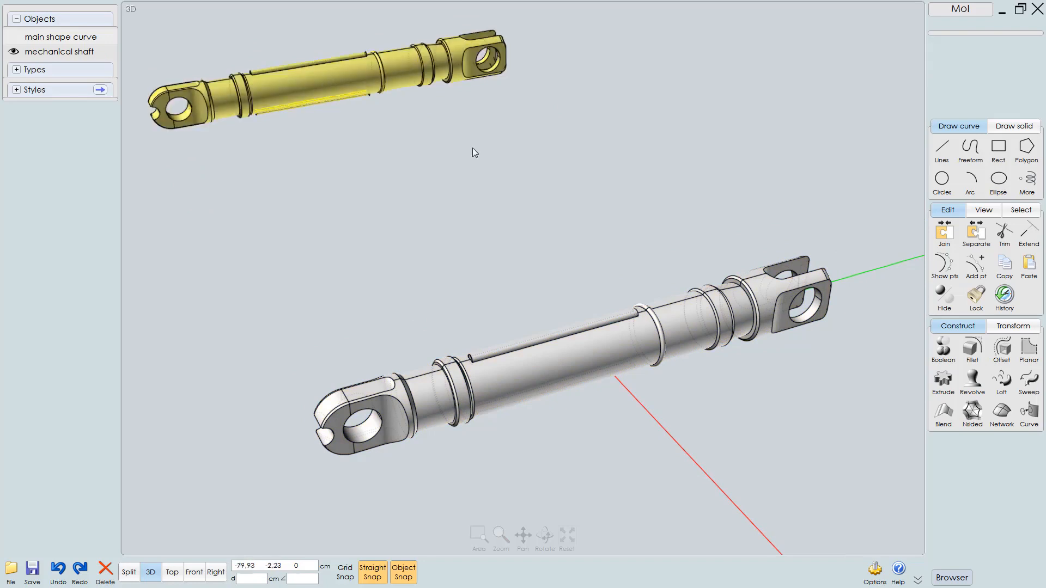
click(967, 39)
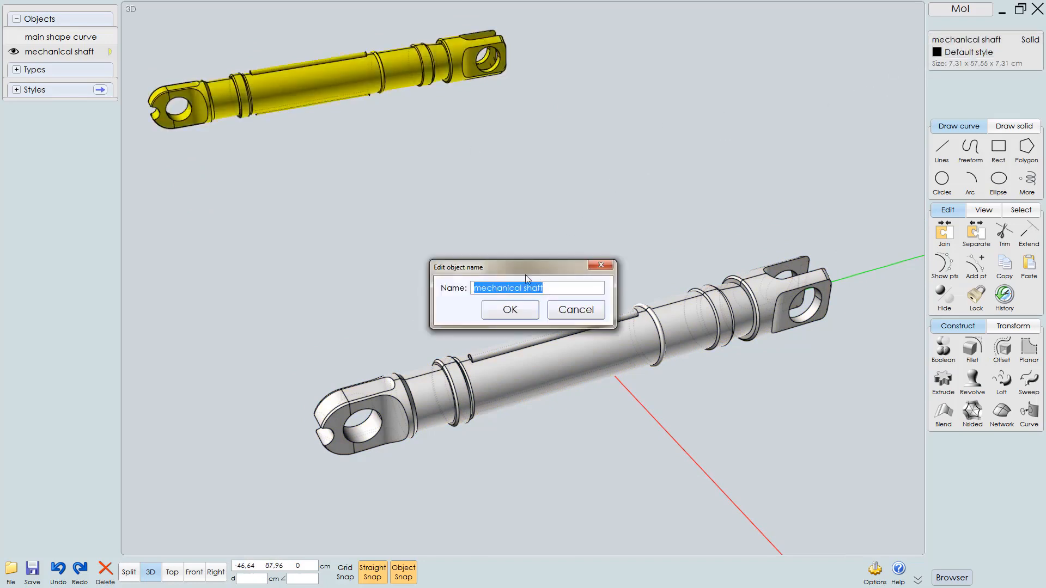
key(Home)
text(no fillets)
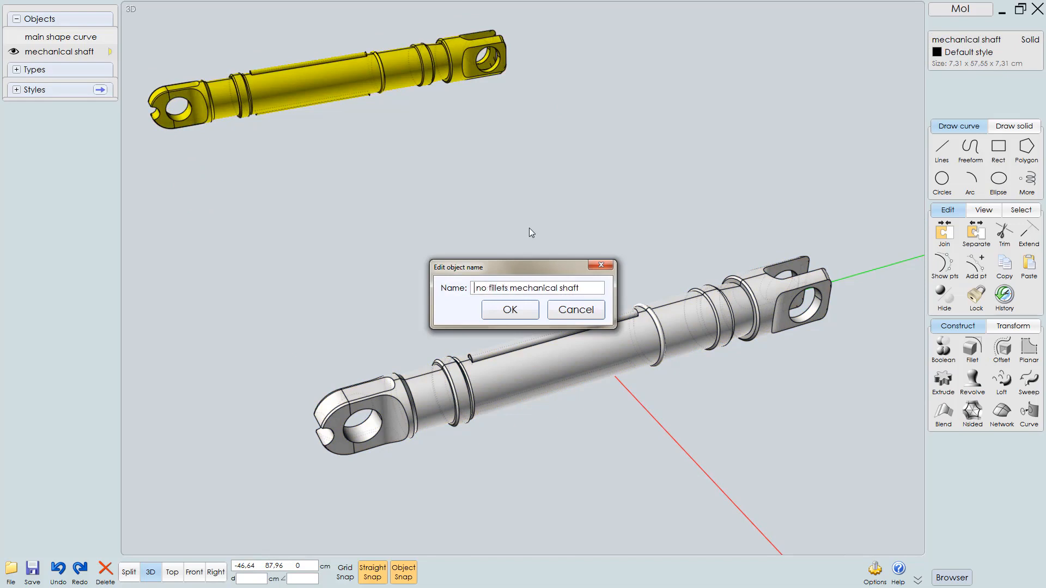
key(Return)
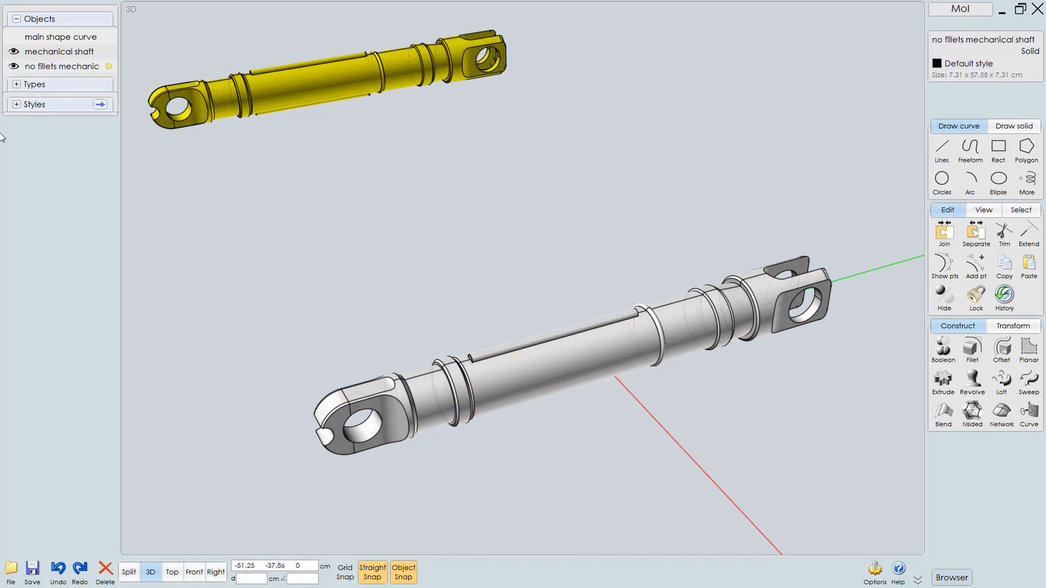
Hide the no fillets mechanical shaft copy, leaving only the working shaft visible
click(19, 51)
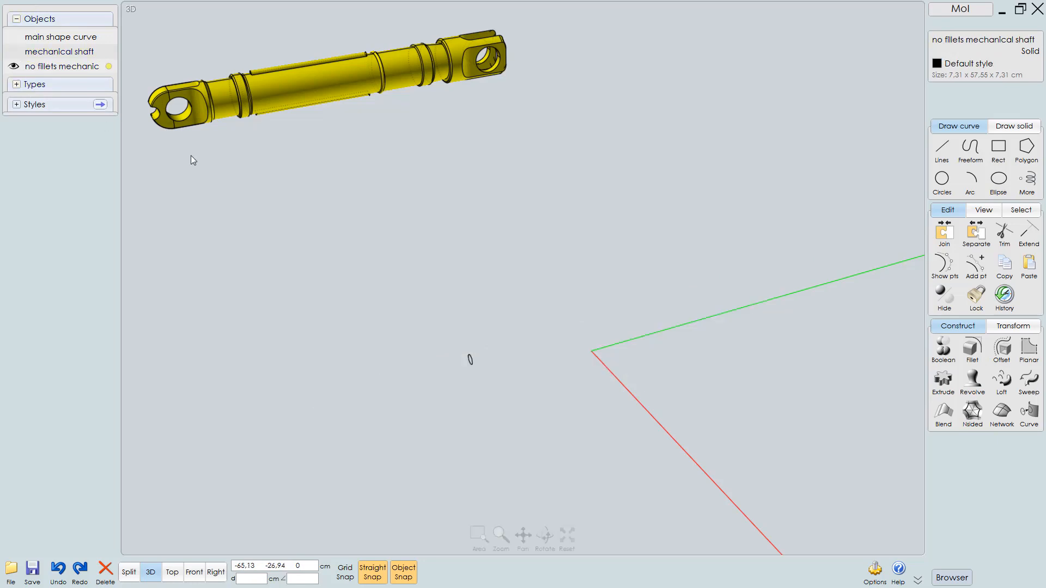
click(13, 53)
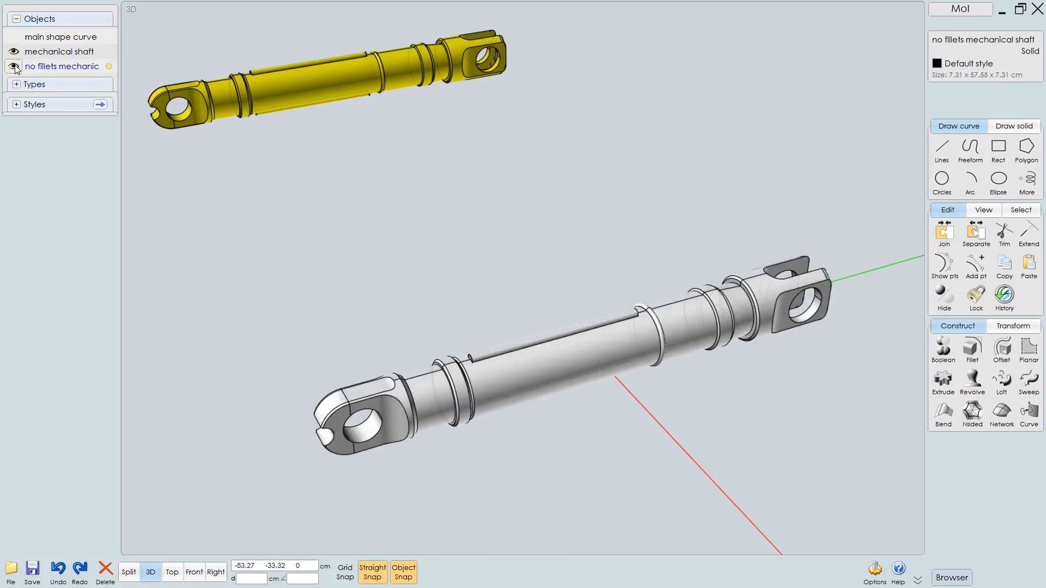
click(14, 66)
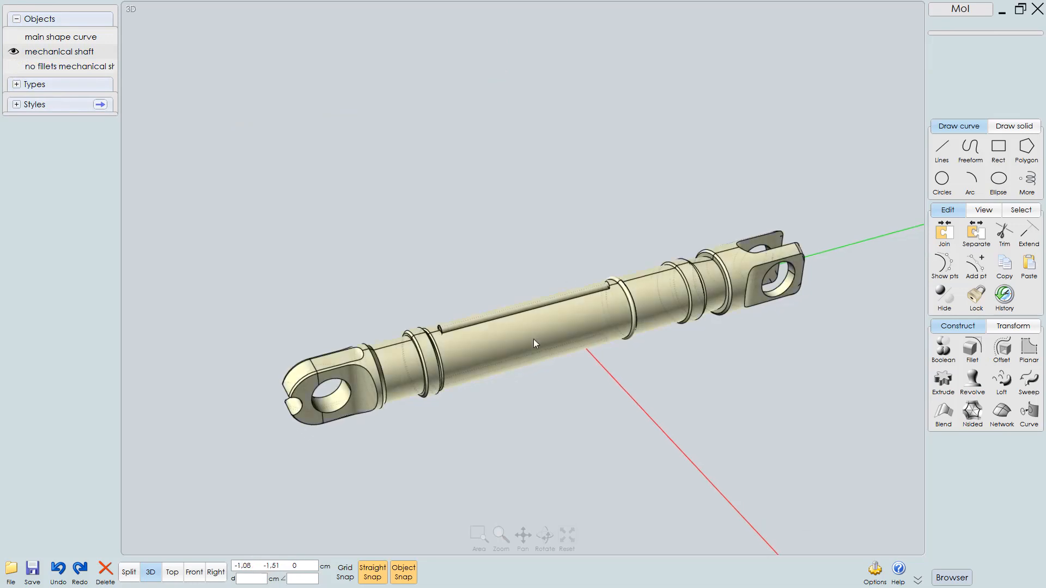
Select the rounded outer edge loop of the near prong on the end cap
scroll(534, 339, up, 6)
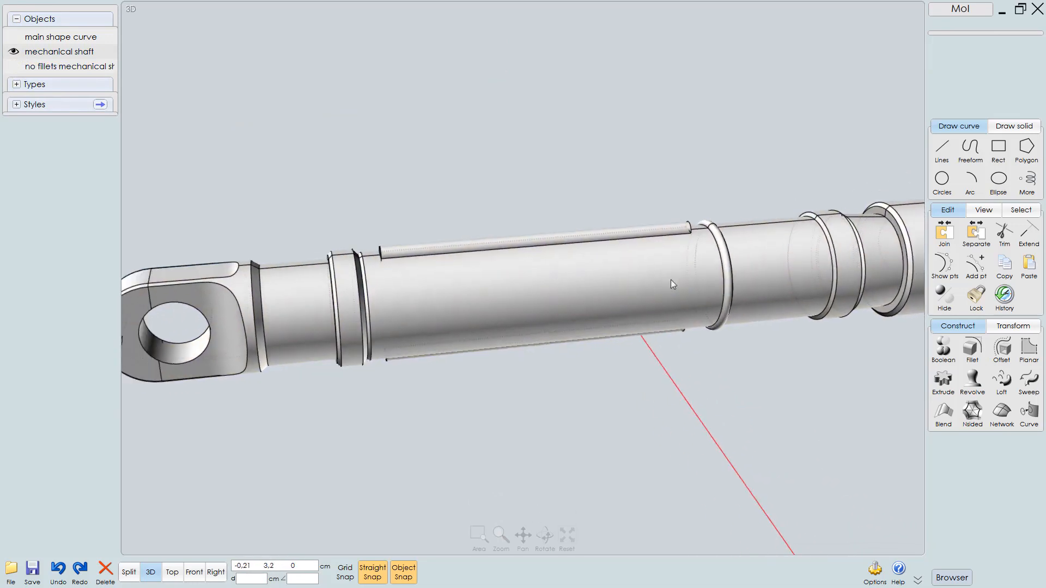
right_drag(671, 279, 575, 313)
middle_drag(637, 320, 178, 378)
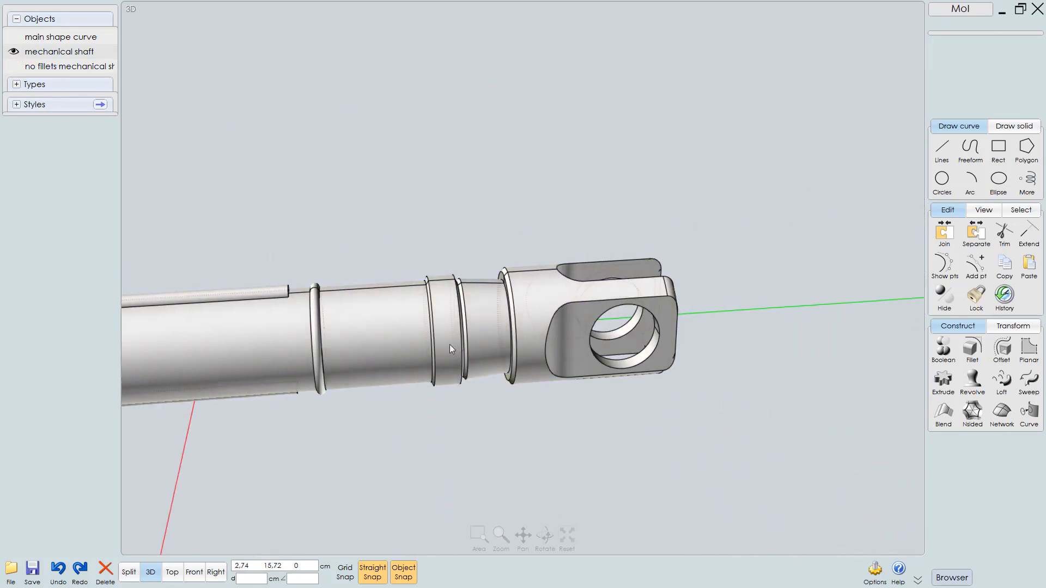
right_drag(449, 344, 385, 337)
scroll(578, 322, up, 4)
middle_drag(599, 313, 517, 329)
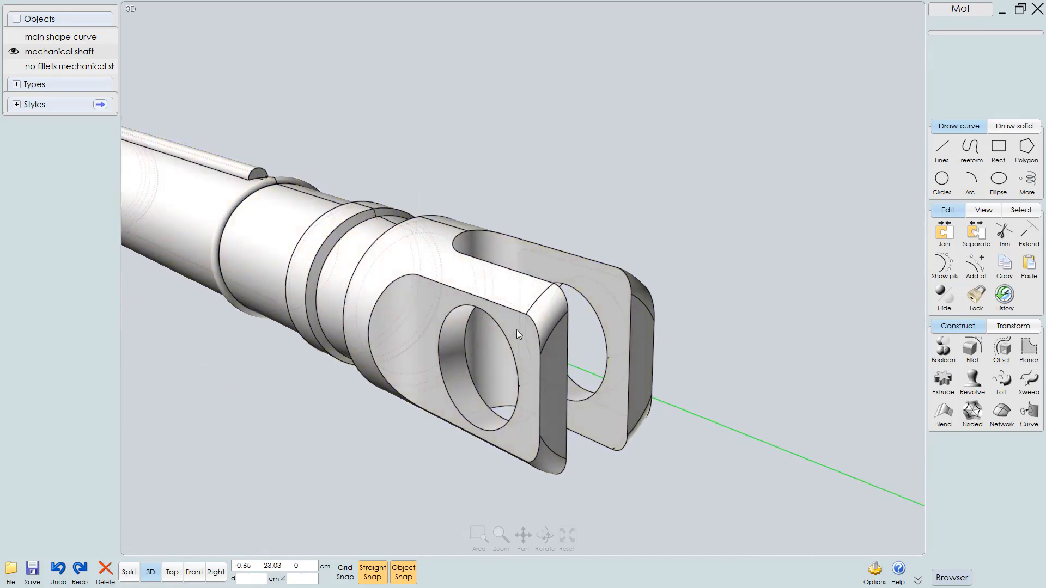
right_drag(516, 330, 460, 391)
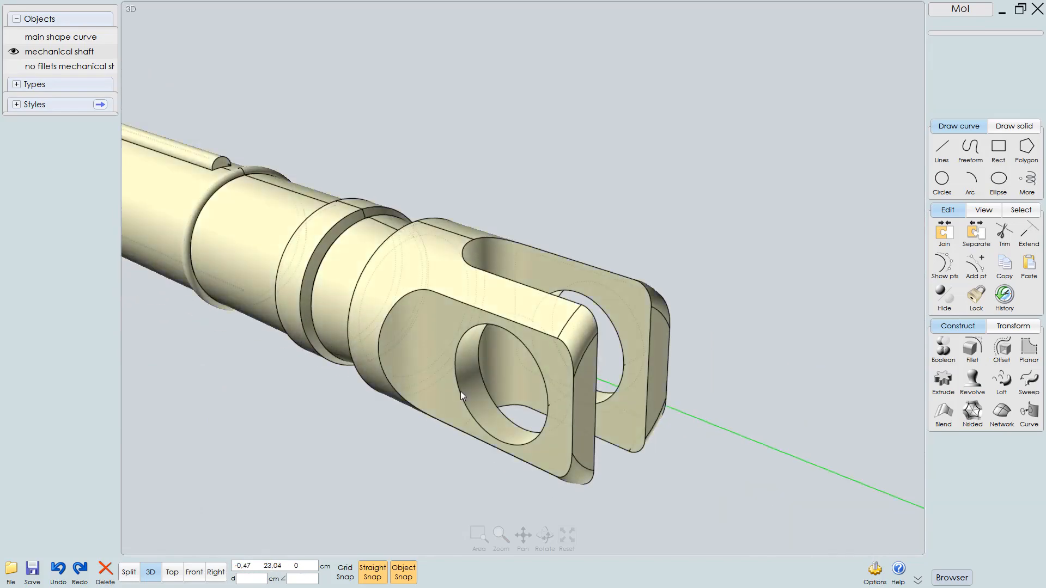
click(430, 335)
right_drag(595, 224, 619, 201)
scroll(566, 211, up, 1)
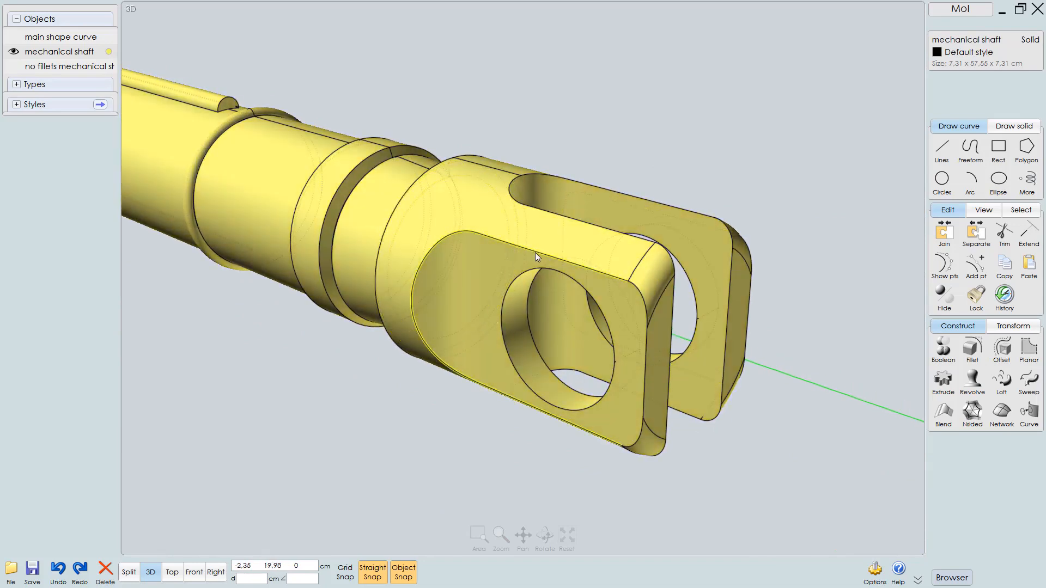
click(535, 253)
right_drag(633, 351, 637, 325)
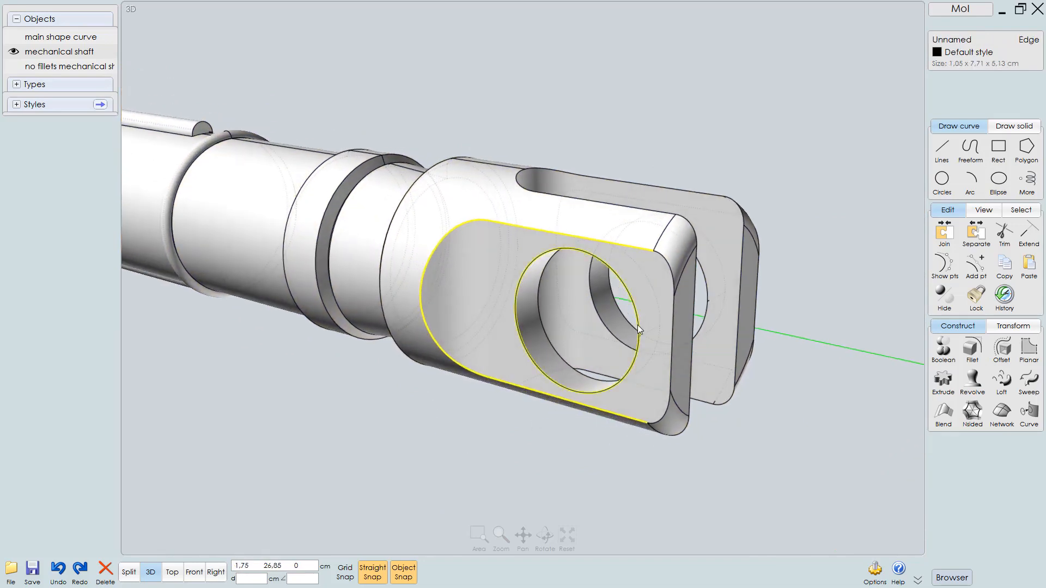
click(665, 279)
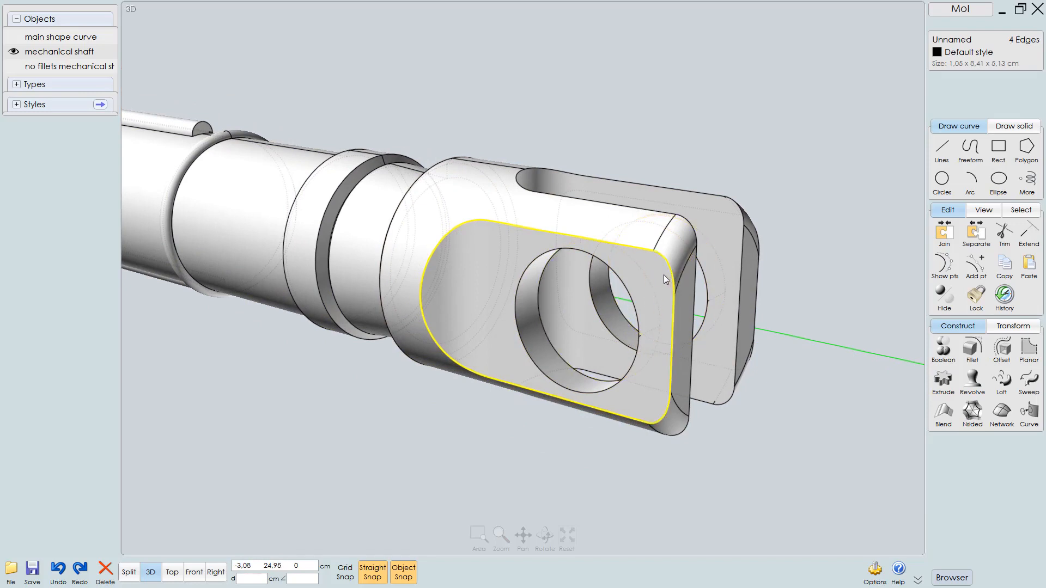
right_drag(672, 300, 650, 301)
Review the shortcut key list in the Options dialog
click(875, 572)
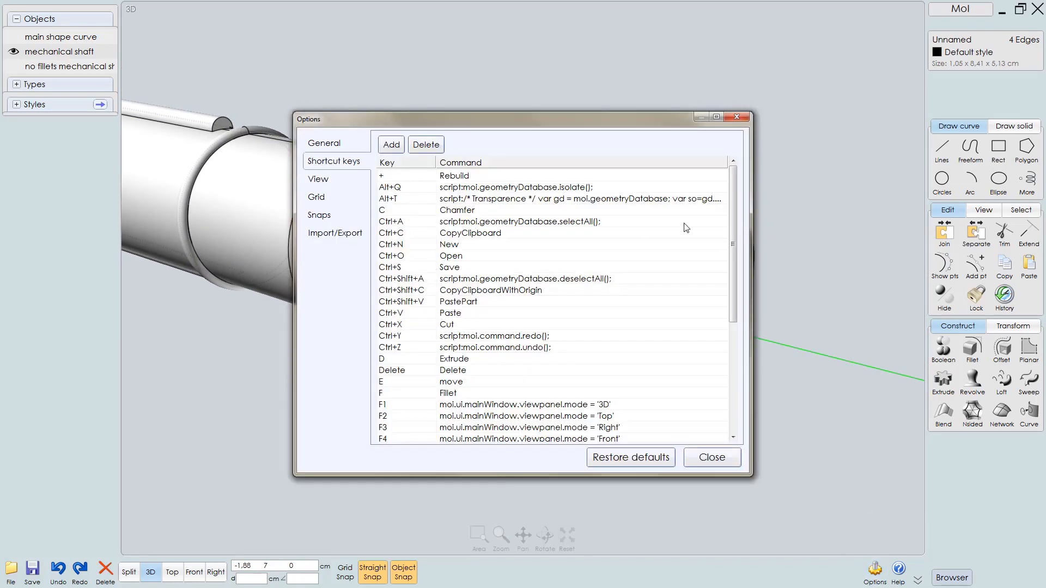
drag(733, 211, 734, 301)
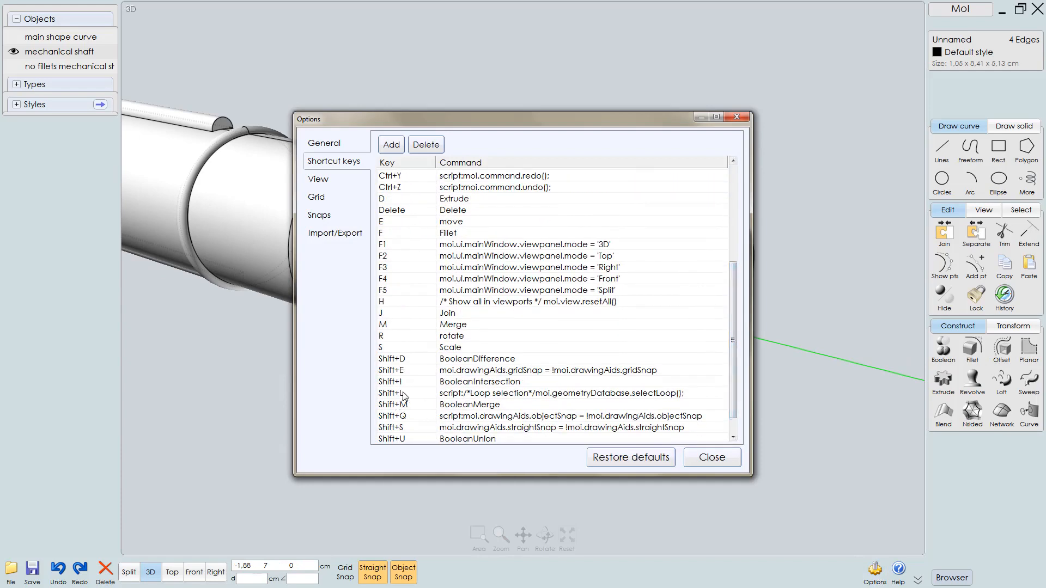
click(738, 119)
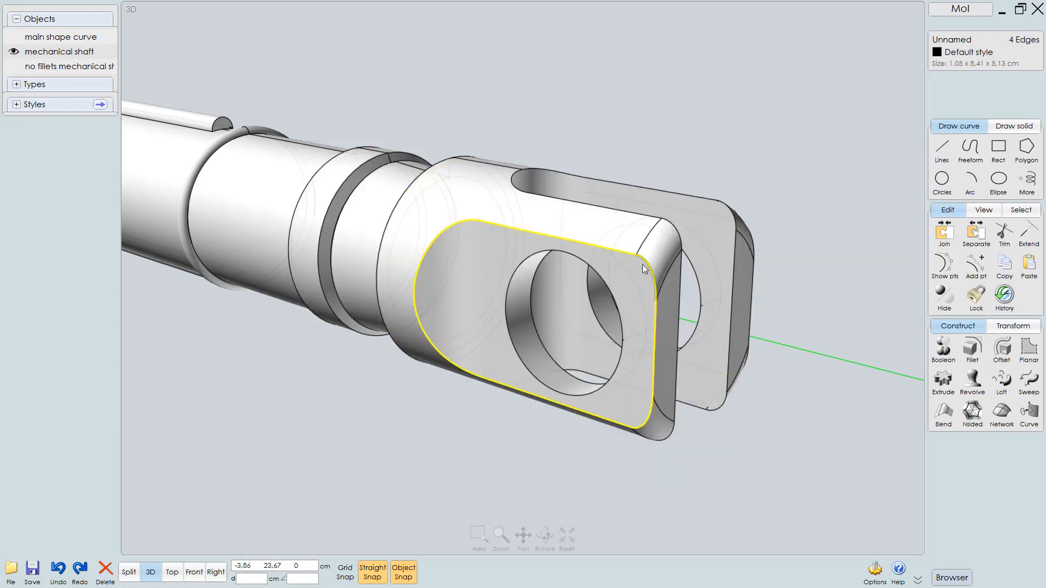
Add the far prong's outer edge loop and the hole's rim edges to the selection
scroll(644, 264, up, 2)
right_drag(644, 264, 583, 257)
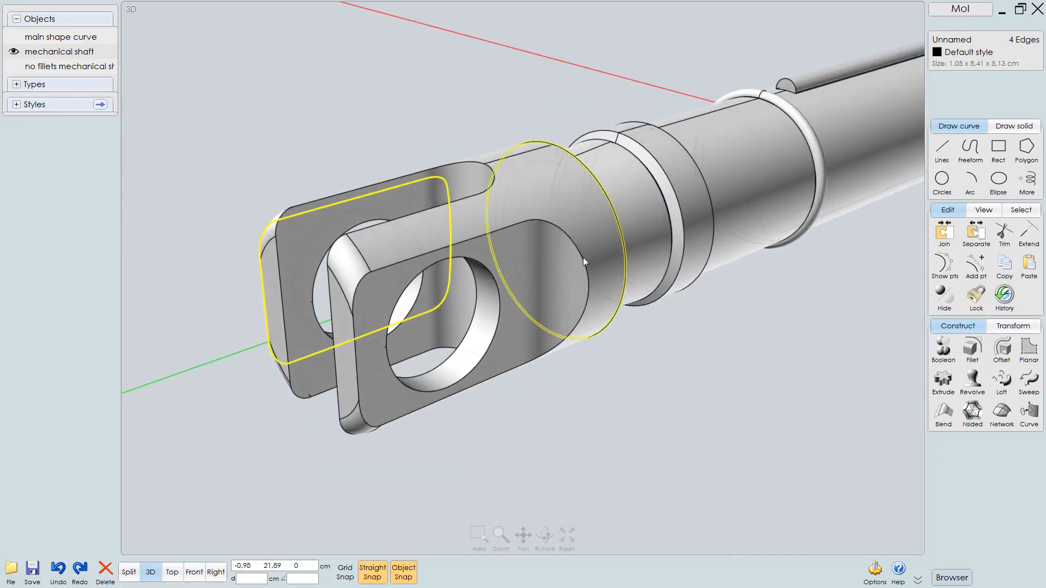
click(492, 232)
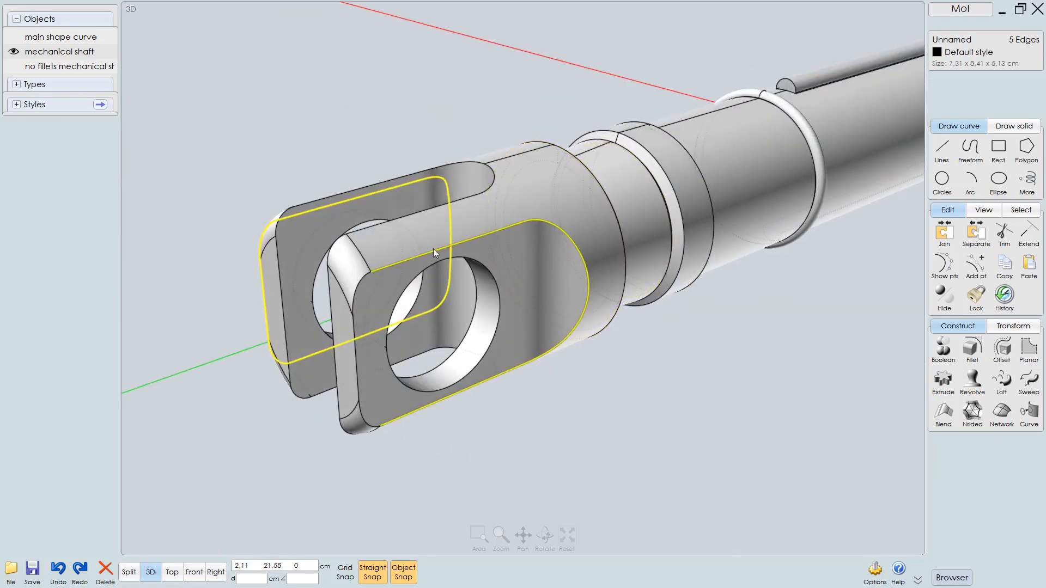
click(381, 263)
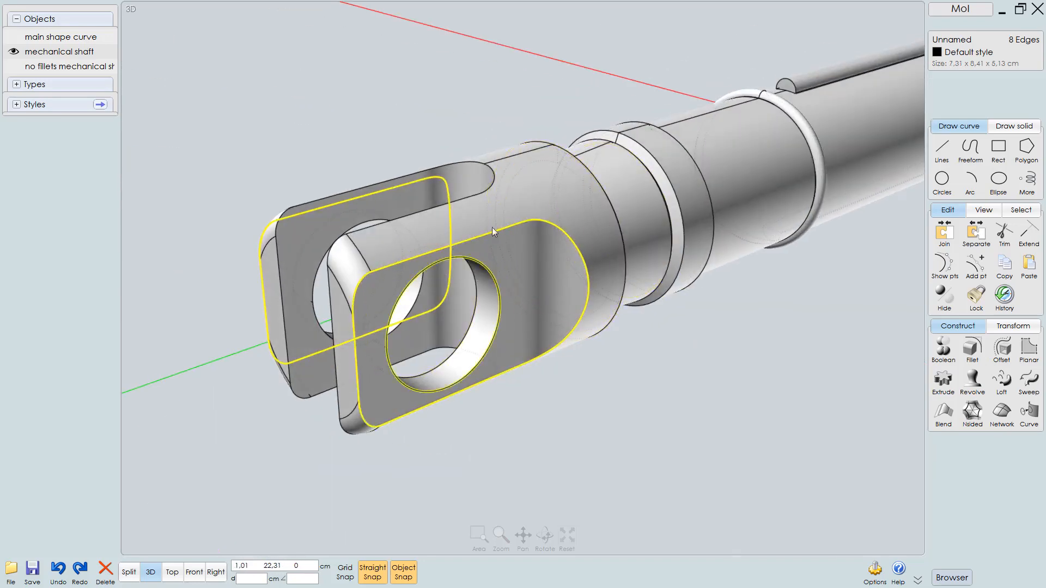
right_drag(491, 227, 586, 290)
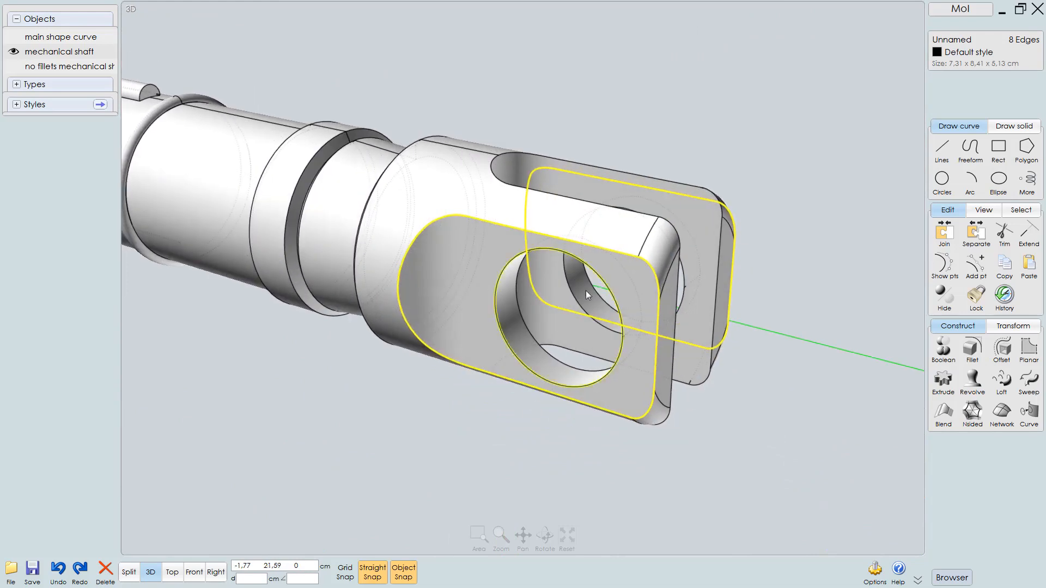
Fillet the selected prong and hole edges with a 0.2 cm Const Dist fillet
key(f)
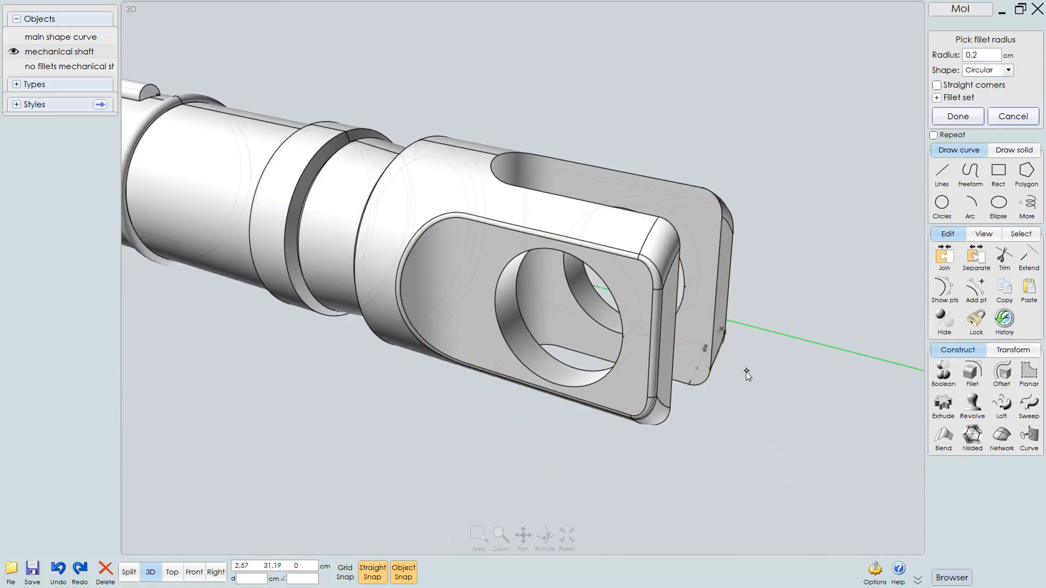
mouse_move(679, 364)
right_down()
mouse_move(635, 348)
mouse_move(659, 353)
mouse_move(680, 337)
mouse_move(671, 254)
mouse_move(668, 351)
mouse_move(681, 349)
right_up()
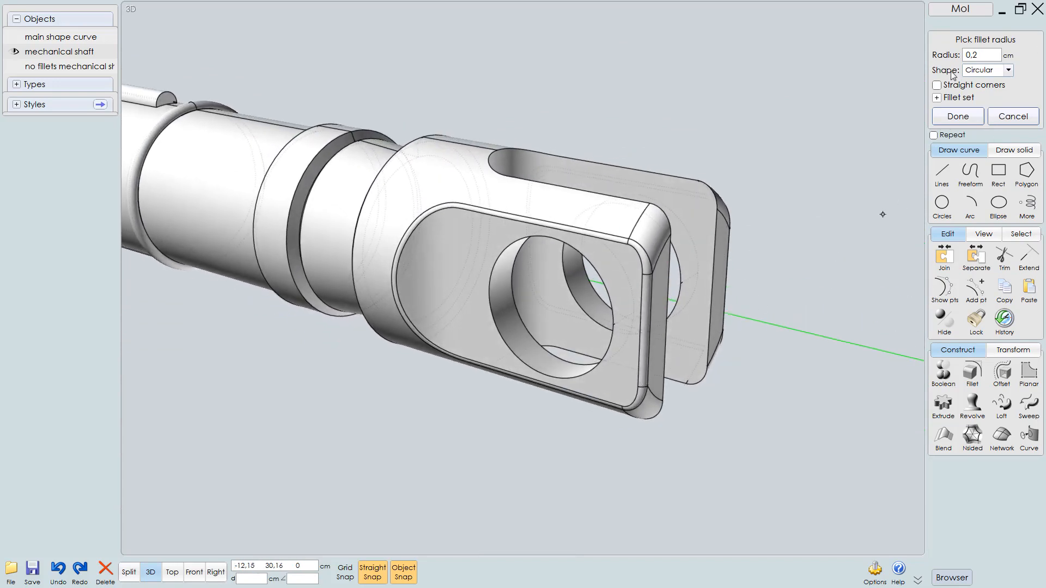
click(1008, 70)
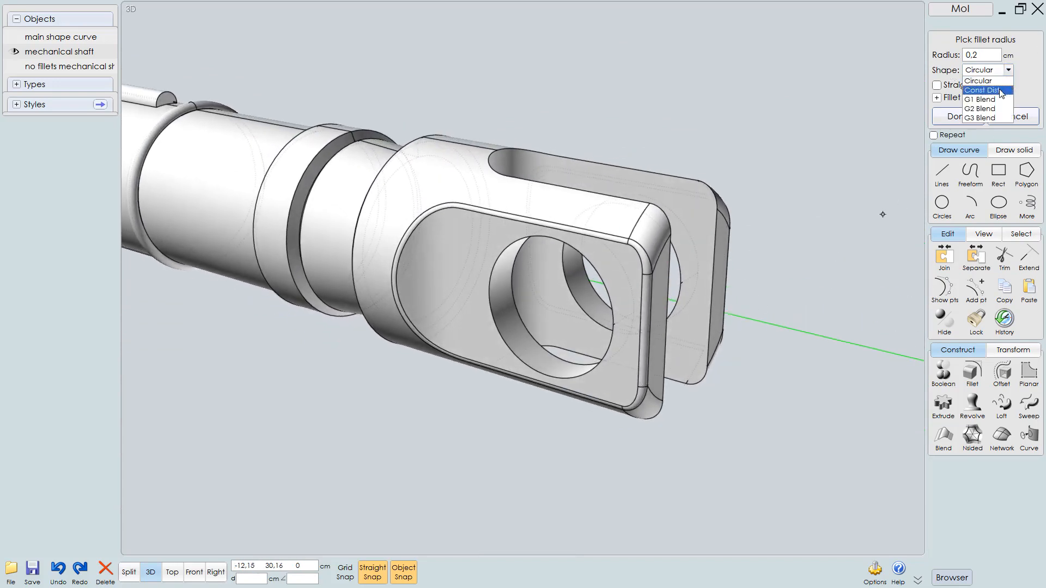
click(1002, 90)
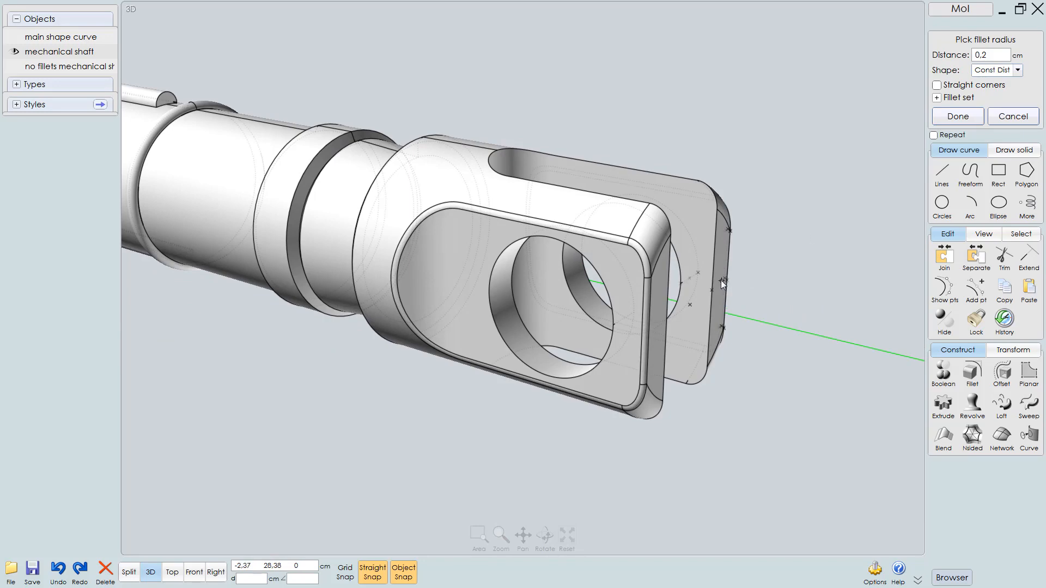
right_drag(721, 280, 684, 293)
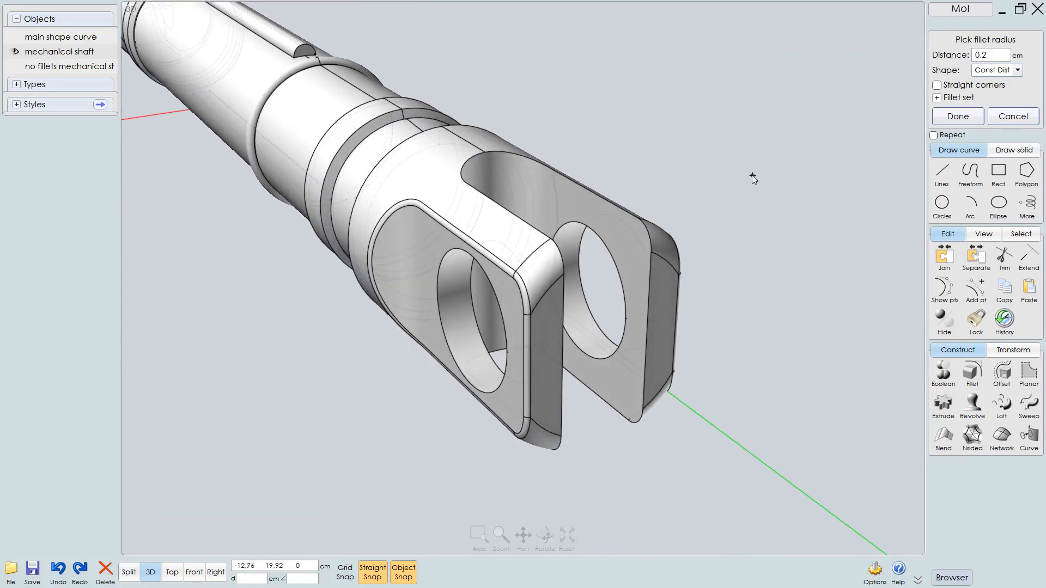
right_click(707, 212)
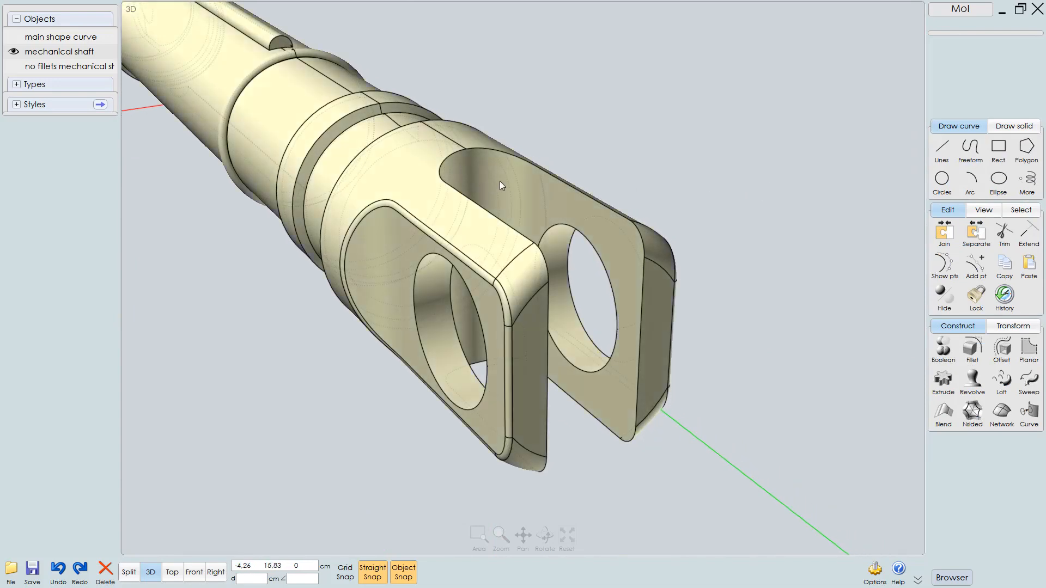
Select the slot's inner edge loops on both prongs and fillet them with the 0.2 cm Const Dist fillet
click(499, 180)
click(486, 149)
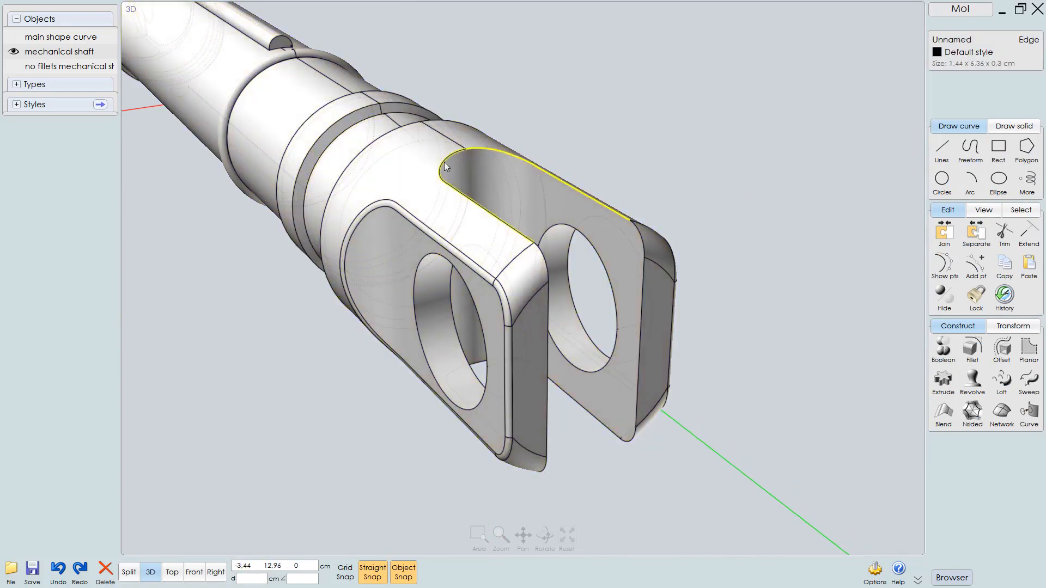
click(495, 216)
click(539, 255)
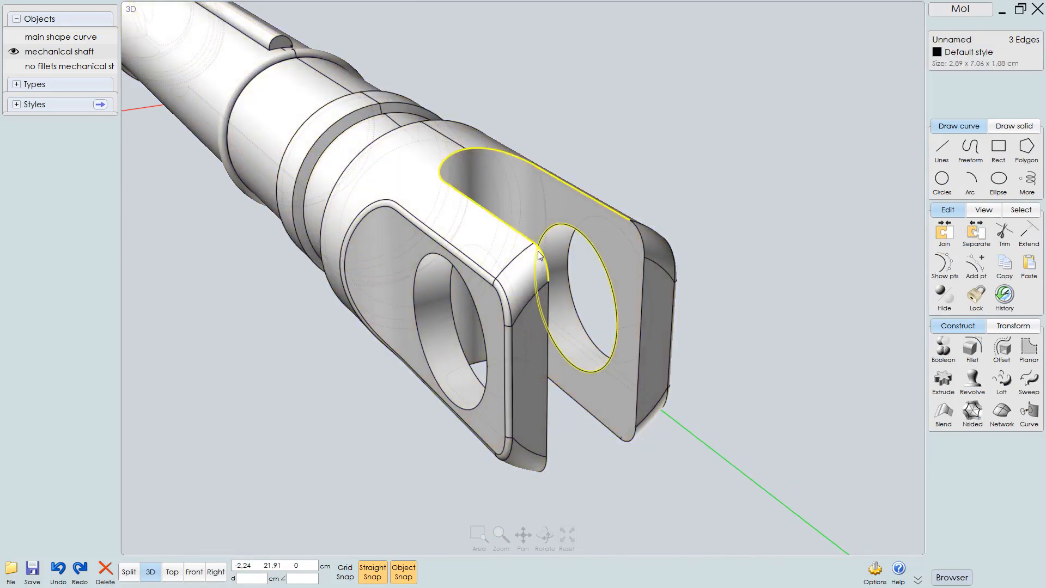
click(539, 255)
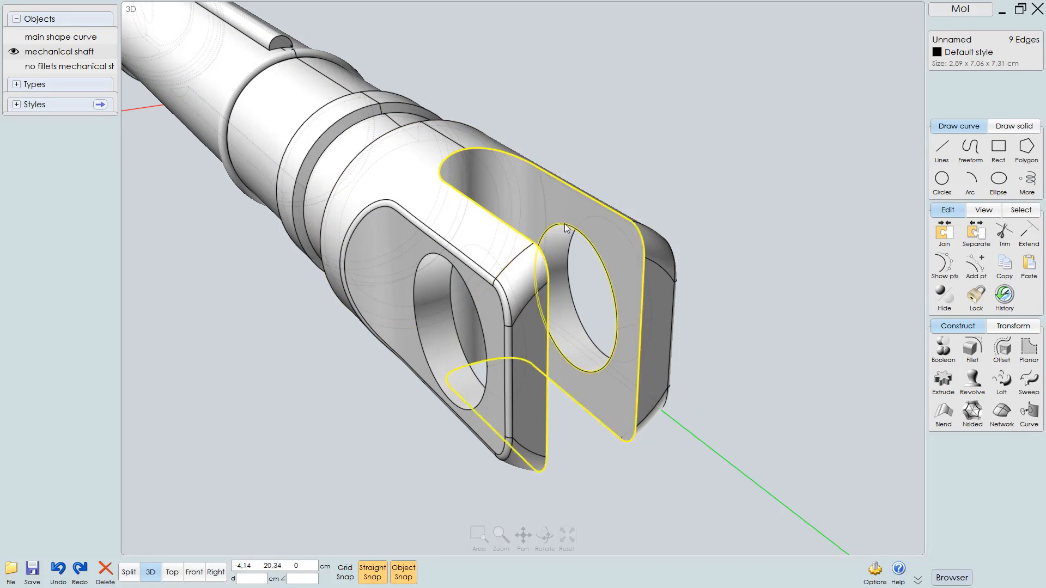
right_drag(539, 256, 485, 242)
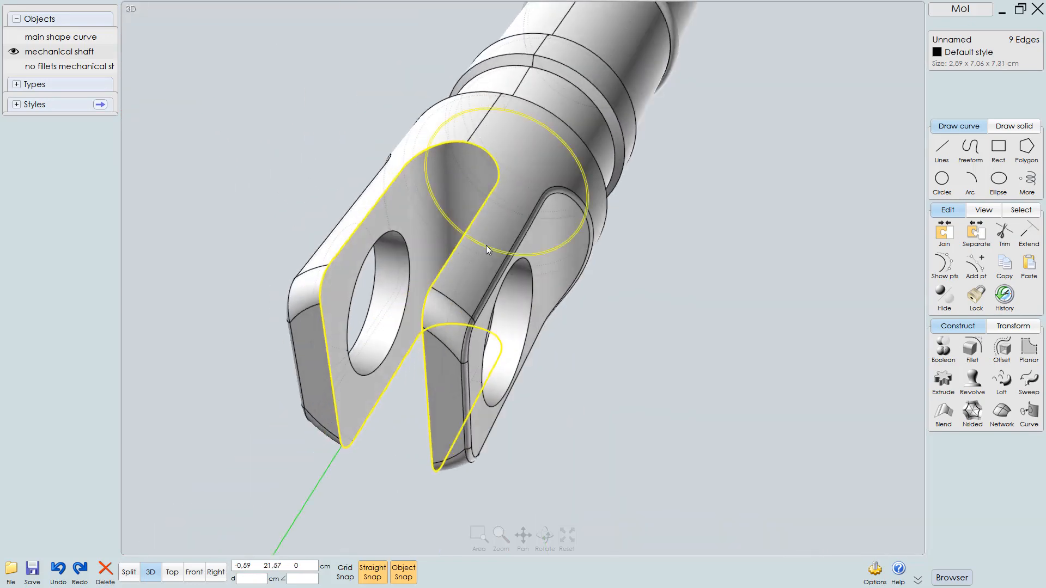
key(f)
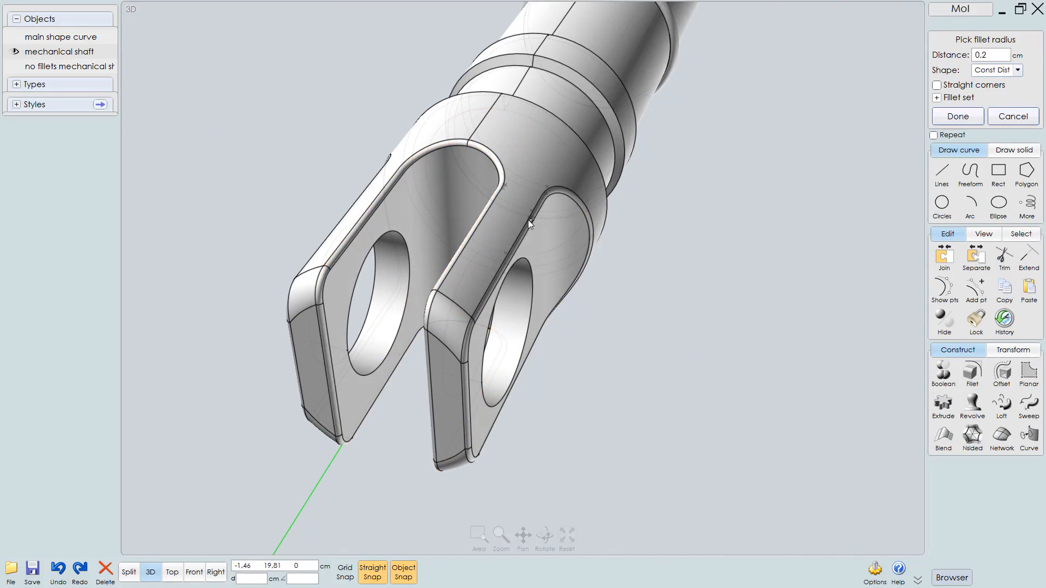
right_drag(528, 220, 630, 217)
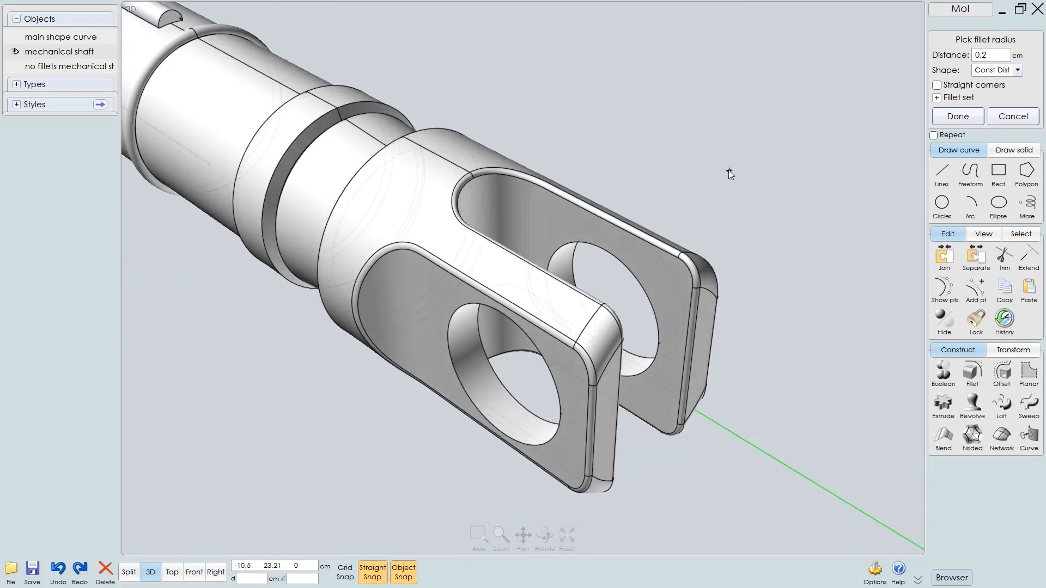
right_click(711, 201)
mouse_move(717, 192)
right_down()
mouse_move(731, 202)
mouse_move(734, 229)
right_up()
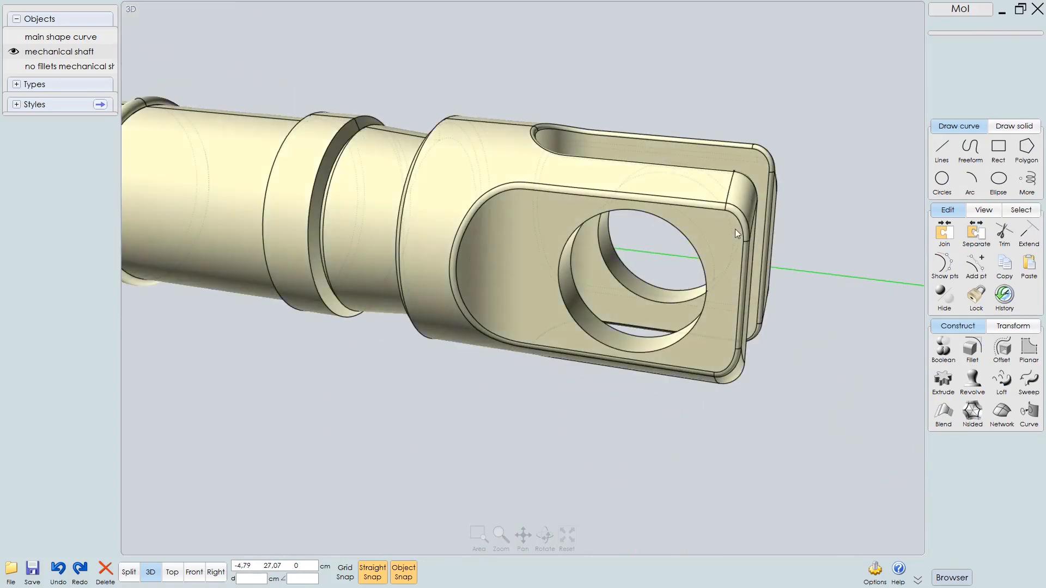
Select the inner and outer rim edges of both pin holes on the end cap
click(709, 248)
click(673, 229)
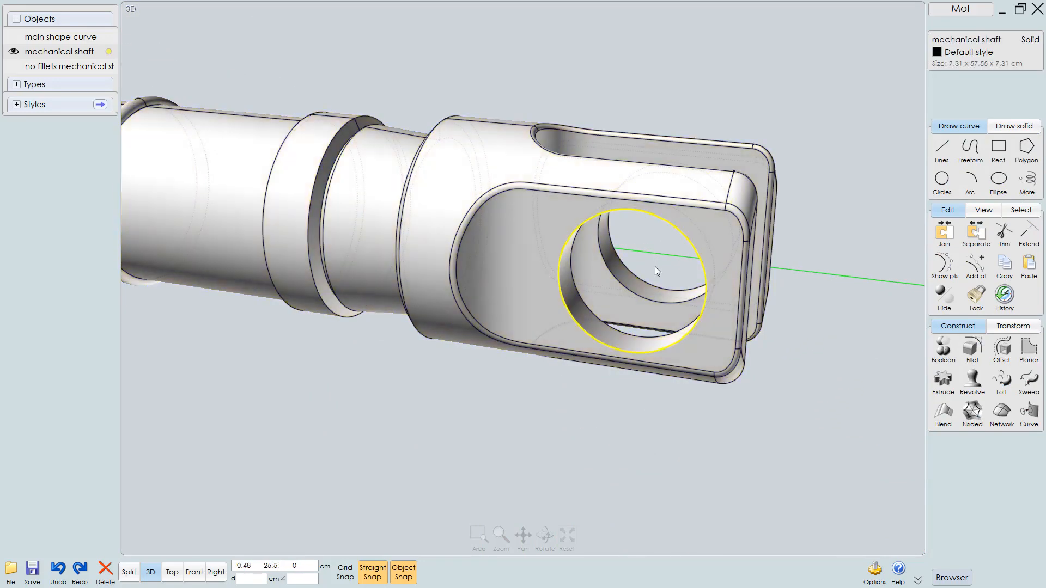
click(635, 300)
click(622, 335)
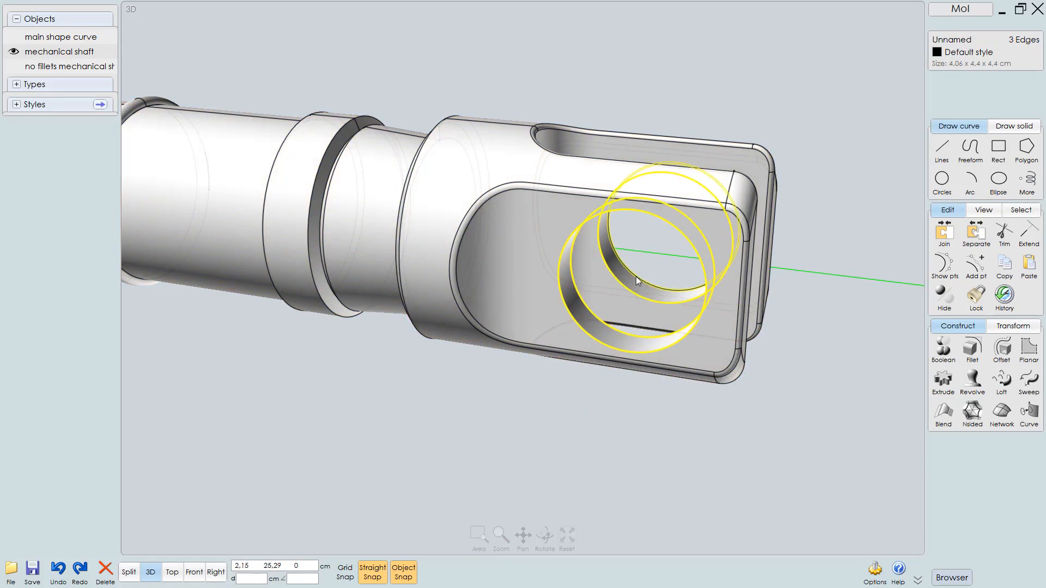
click(636, 277)
scroll(651, 292, down, 4)
right_drag(642, 296, 696, 289)
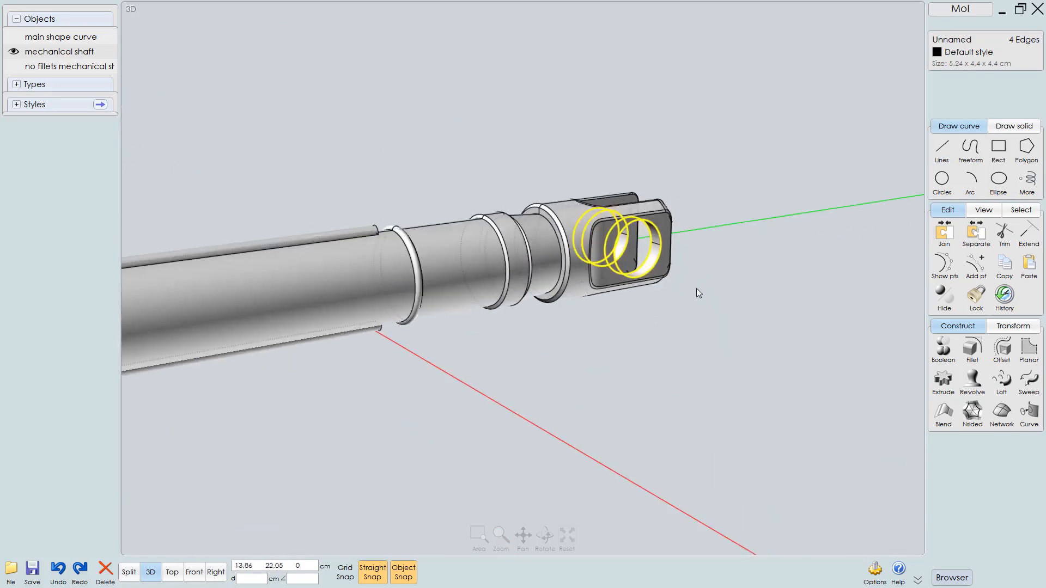
scroll(696, 289, down, 3)
middle_drag(627, 322, 839, 301)
scroll(493, 310, up, 8)
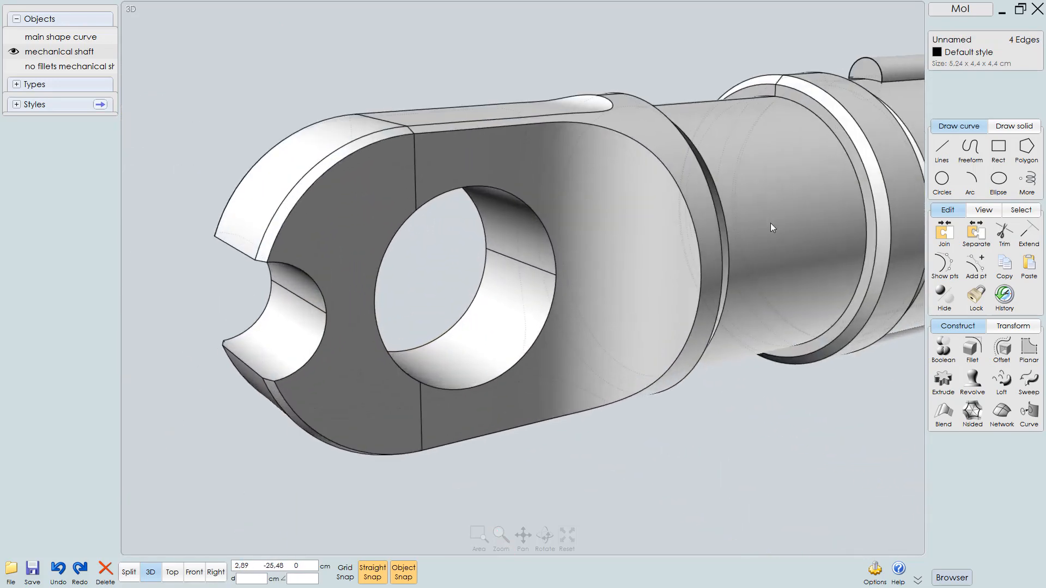
scroll(523, 299, down, 2)
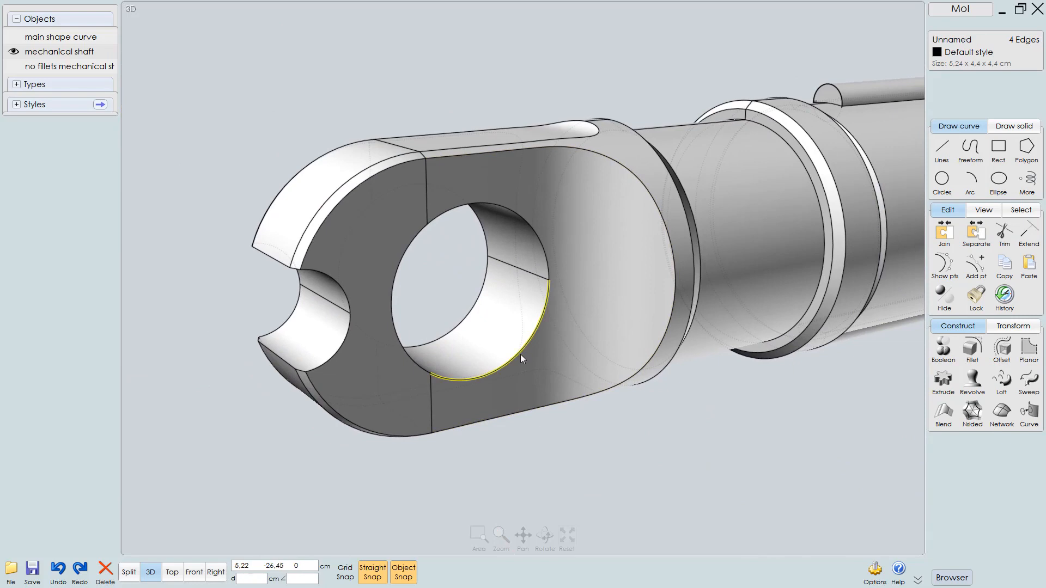
click(530, 223)
click(407, 254)
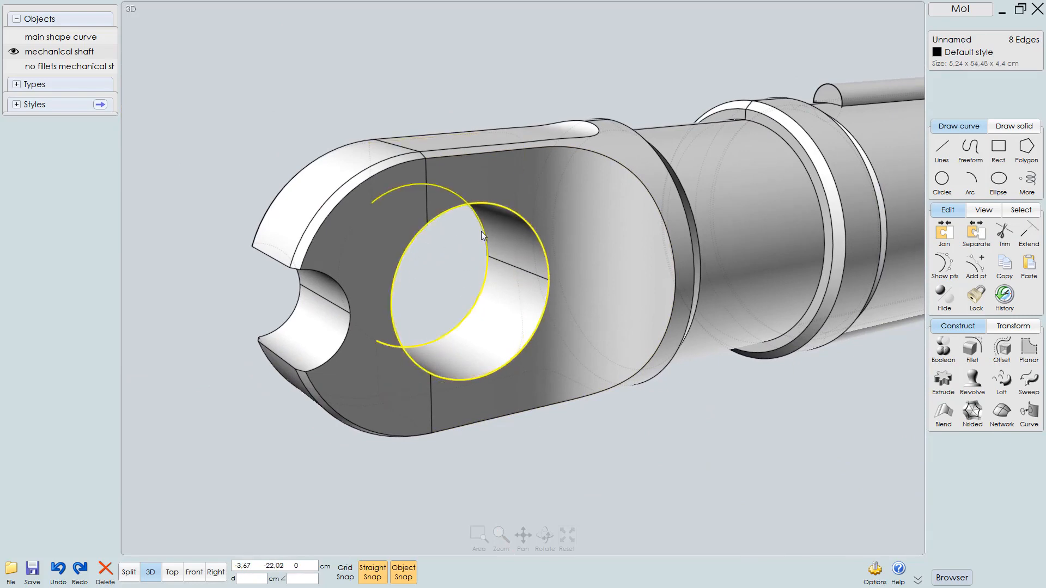
right_drag(484, 207, 567, 216)
middle_drag(567, 216, 321, 267)
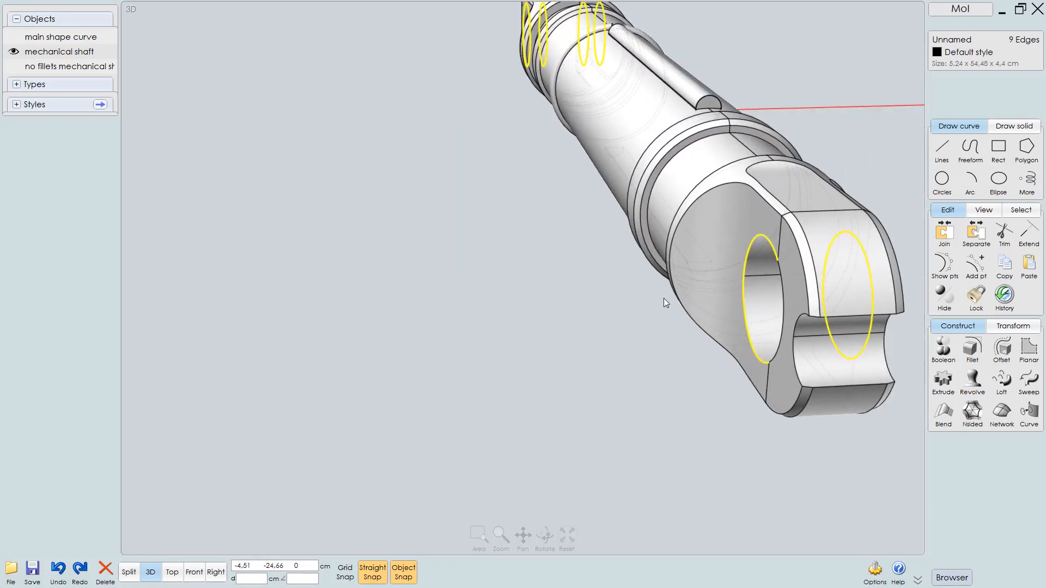
click(784, 288)
right_drag(791, 270, 695, 271)
Repeat the Fillet command on the selected hole rims at 0.2 cm and confirm it
right_click(672, 293)
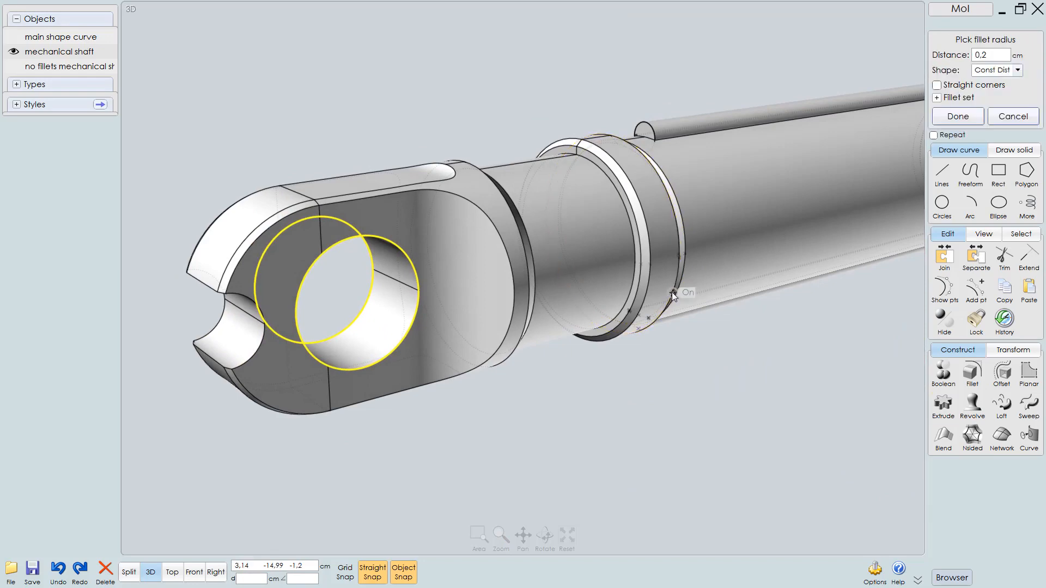
right_drag(610, 296, 591, 312)
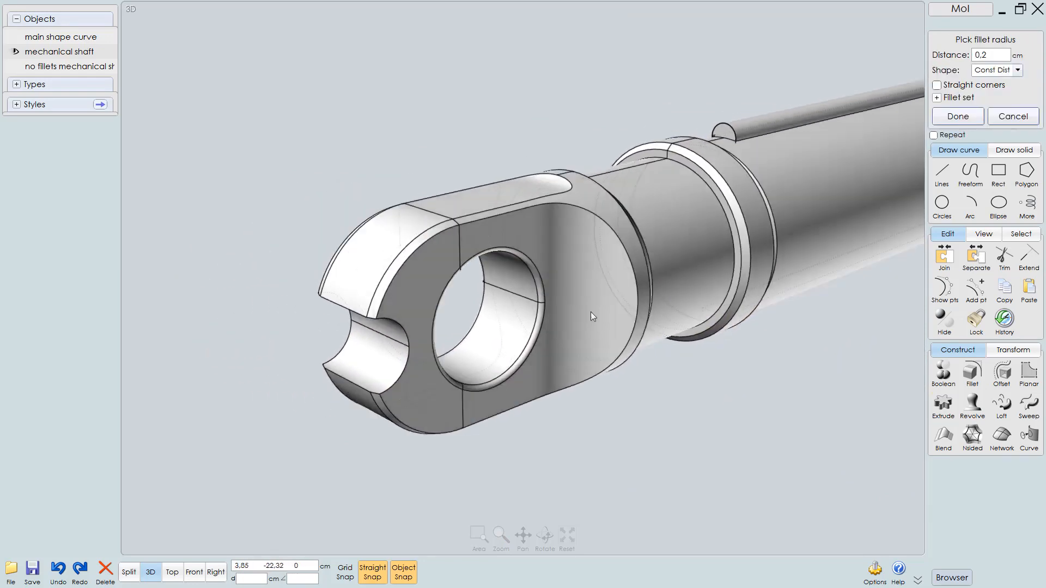
scroll(593, 315, up, 3)
scroll(594, 315, down, 5)
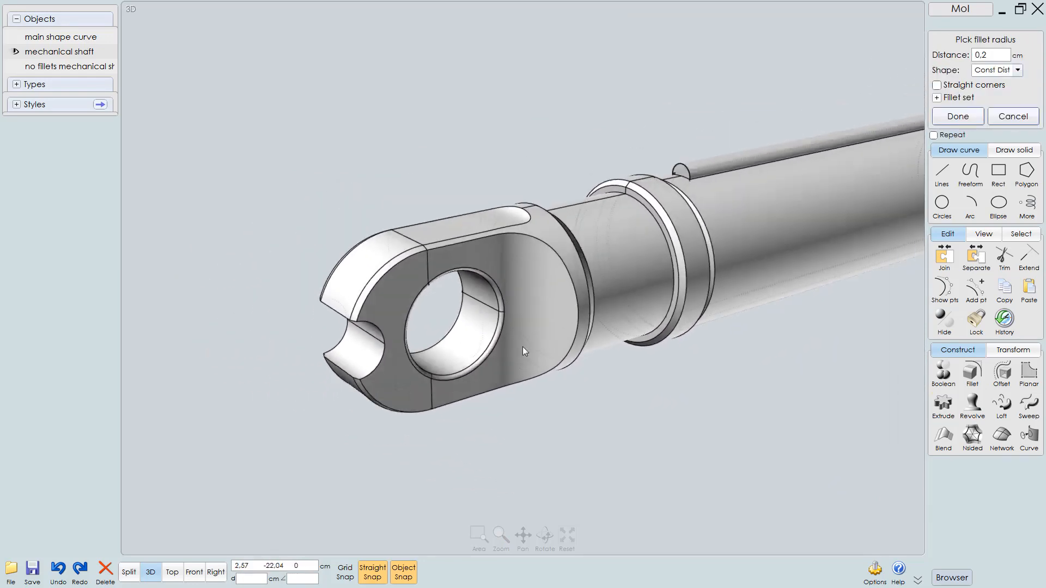
middle_drag(454, 345, 183, 399)
scroll(715, 250, up, 5)
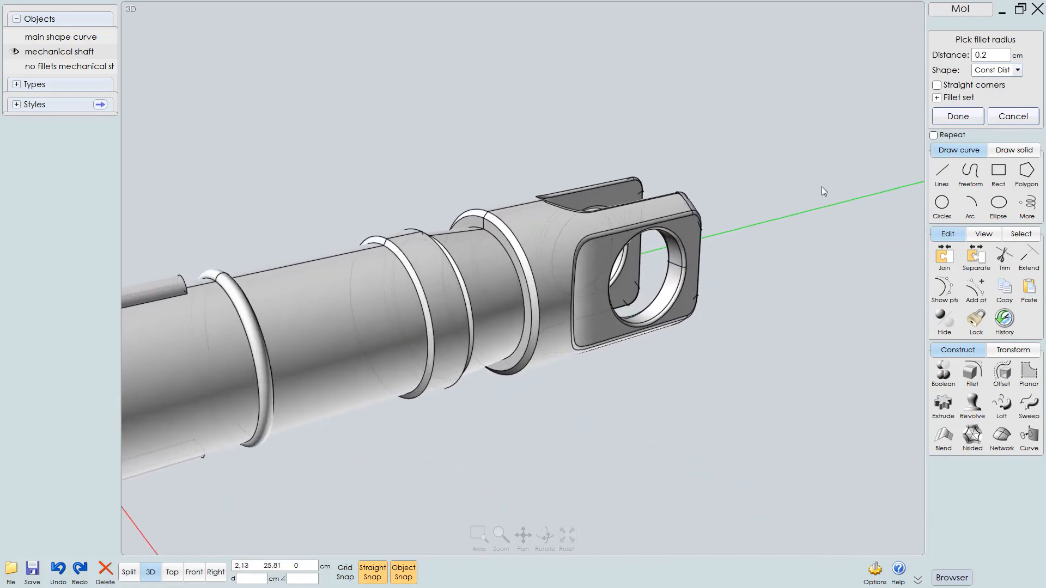
scroll(822, 187, up, 2)
middle_drag(823, 187, 880, 152)
middle_drag(564, 381, 574, 306)
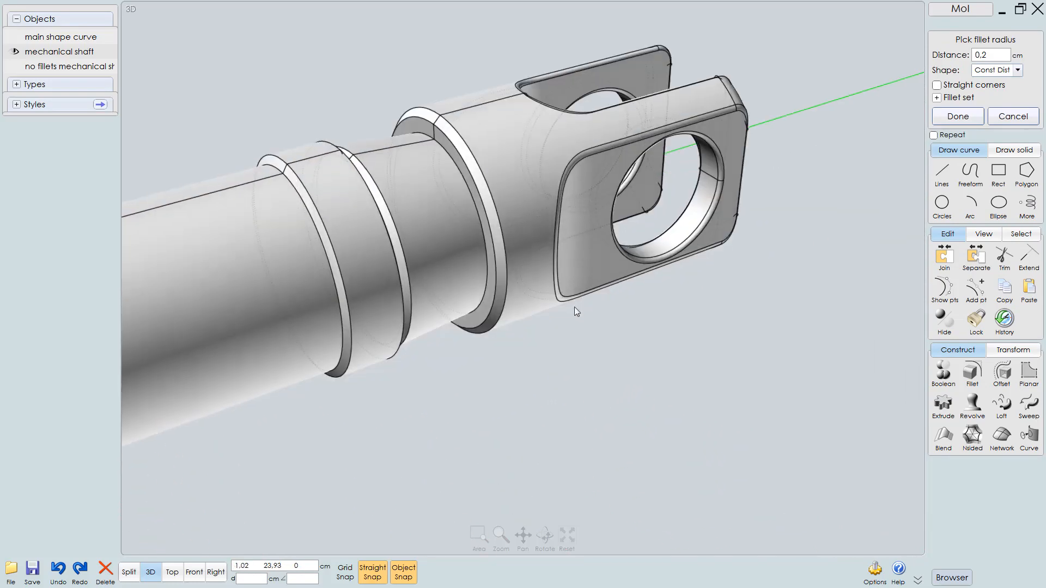
right_drag(577, 306, 609, 364)
right_drag(523, 253, 483, 281)
scroll(507, 281, down, 3)
middle_drag(548, 280, 746, 217)
scroll(619, 262, down, 3)
middle_drag(619, 263, 723, 268)
right_click(525, 366)
Inspect the filleted end cap from several angles
mouse_move(471, 330)
right_down()
mouse_move(450, 298)
mouse_move(470, 311)
right_up()
middle_drag(470, 310, 654, 288)
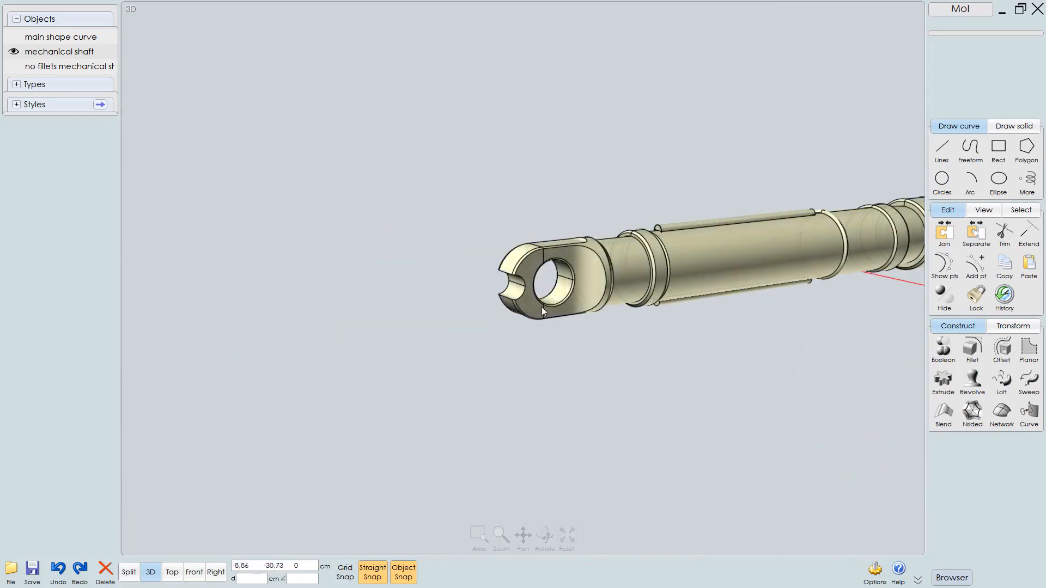
scroll(542, 306, up, 3)
right_drag(668, 248, 635, 246)
scroll(625, 207, up, 3)
scroll(647, 275, up, 3)
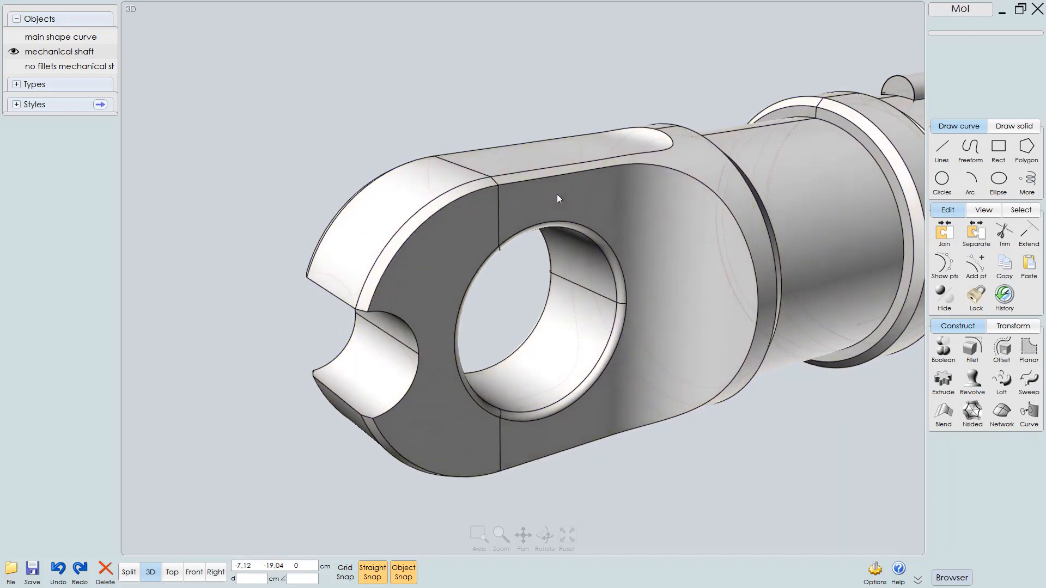
right_drag(557, 194, 560, 197)
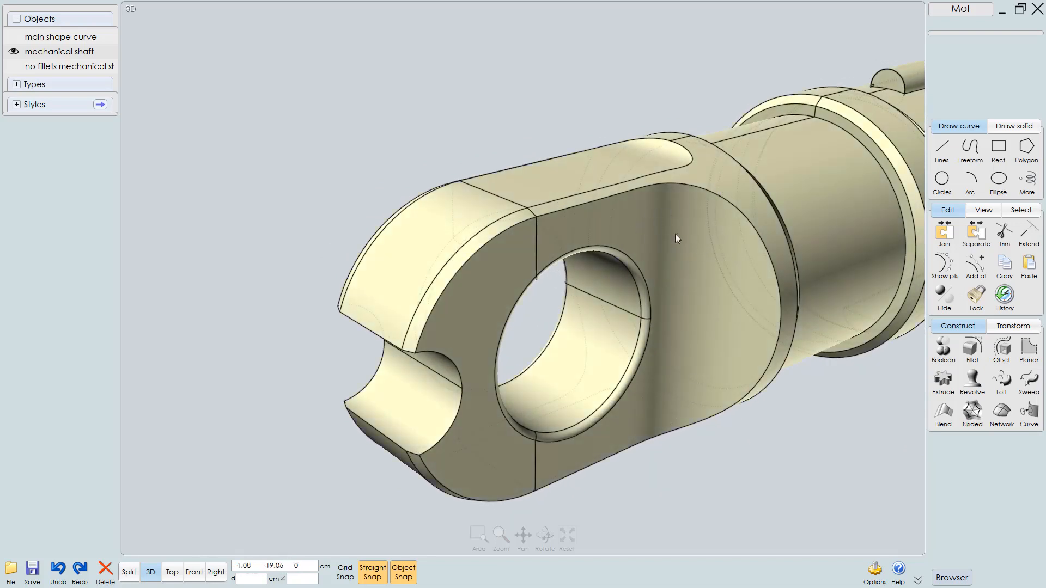
right_drag(675, 238, 627, 250)
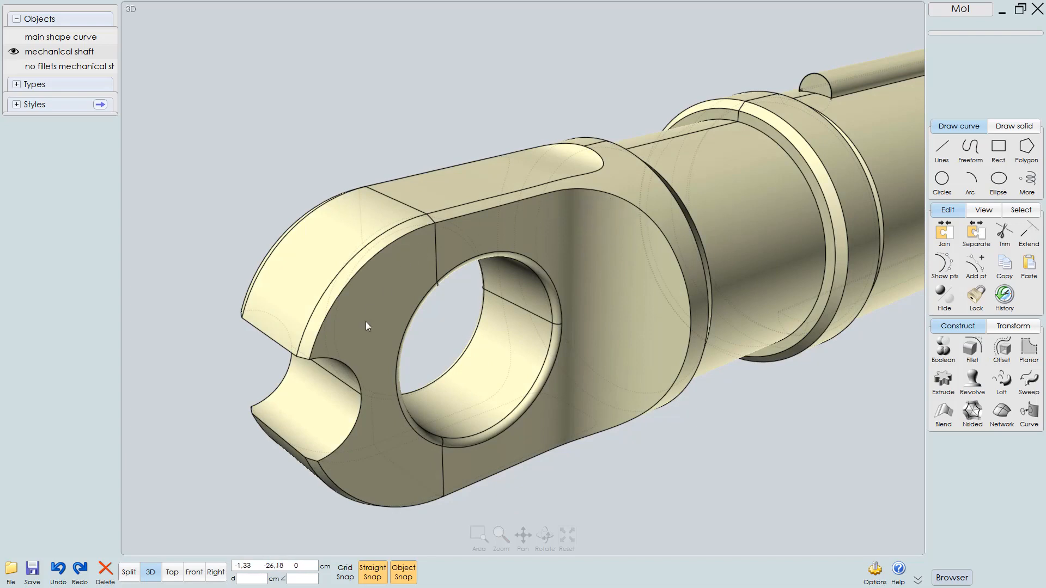
scroll(594, 260, down, 3)
middle_drag(601, 277, 534, 280)
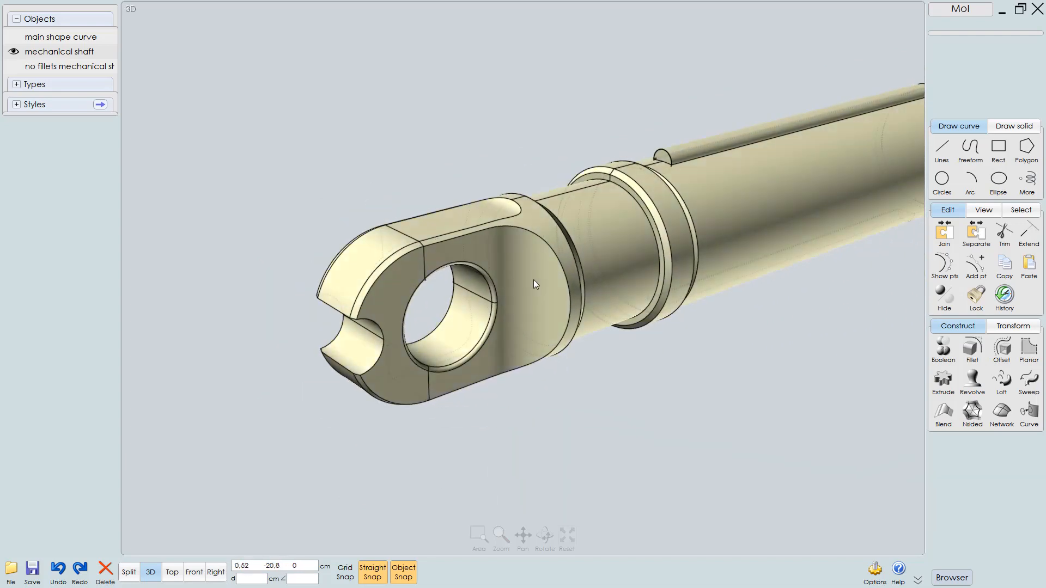
mouse_move(533, 280)
right_down()
mouse_move(554, 282)
mouse_move(547, 266)
mouse_move(547, 295)
right_up()
scroll(547, 296, up, 2)
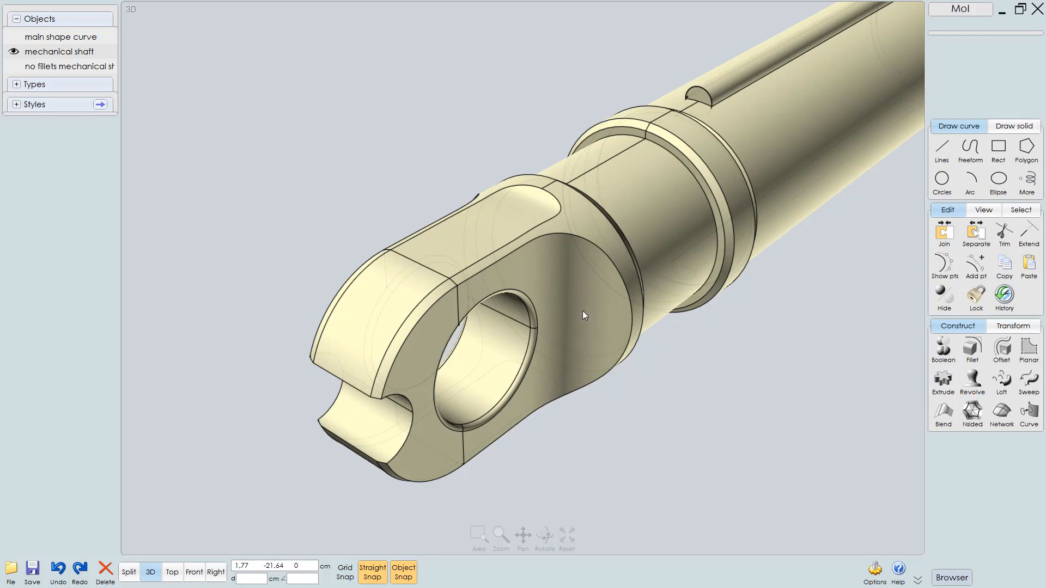
scroll(599, 310, up, 1)
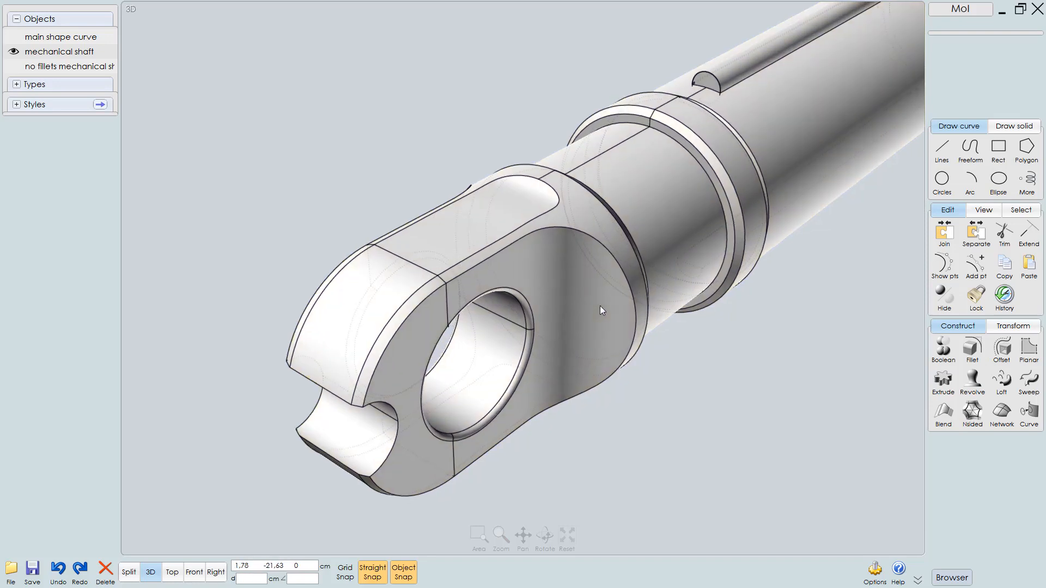
Select the outer profile edge loop around the end cap's side face, undoing one extra edge pick
click(577, 325)
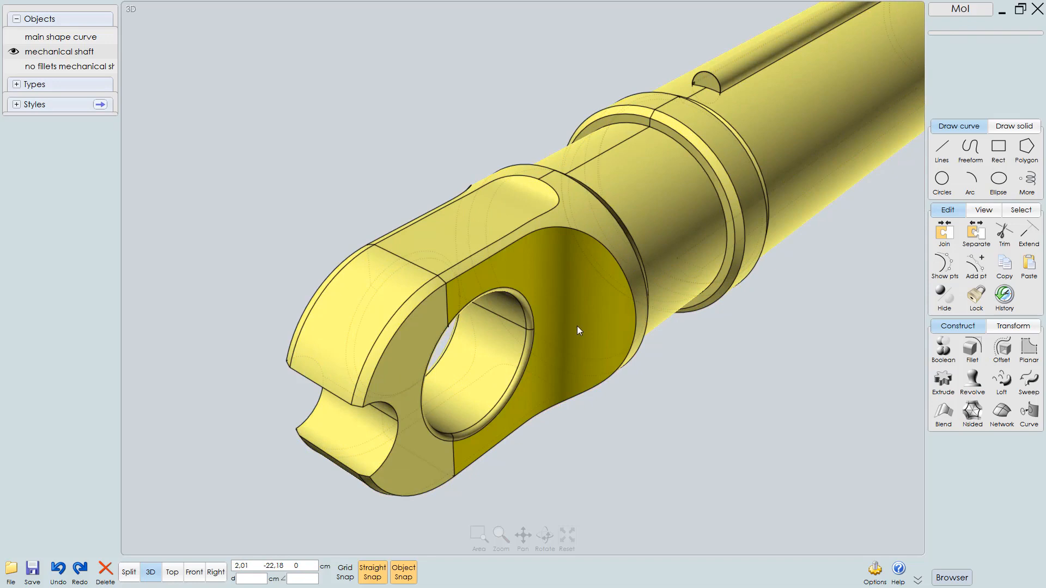
click(491, 257)
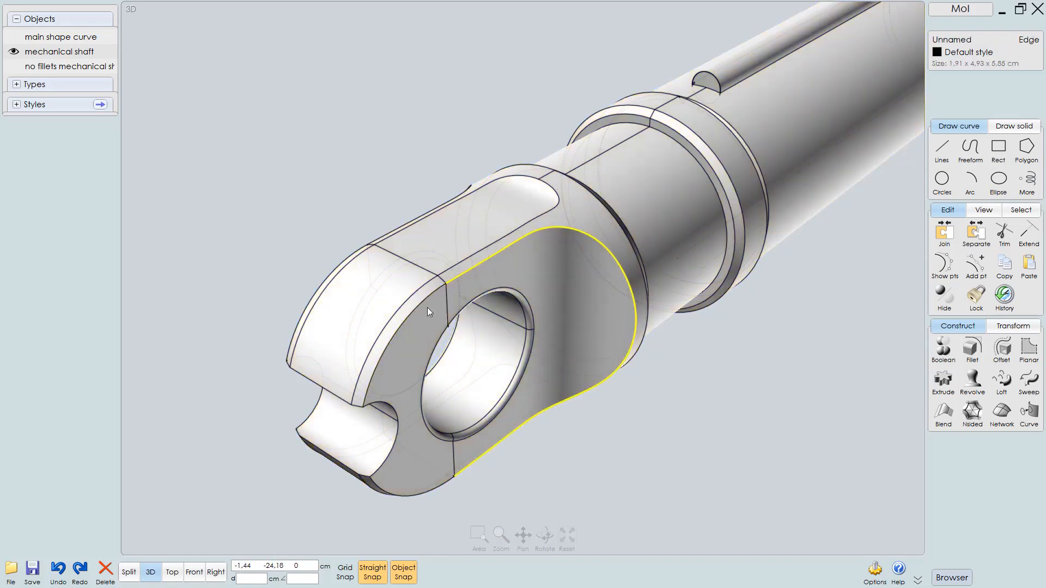
key(Escape)
click(476, 281)
click(423, 306)
click(390, 409)
click(390, 454)
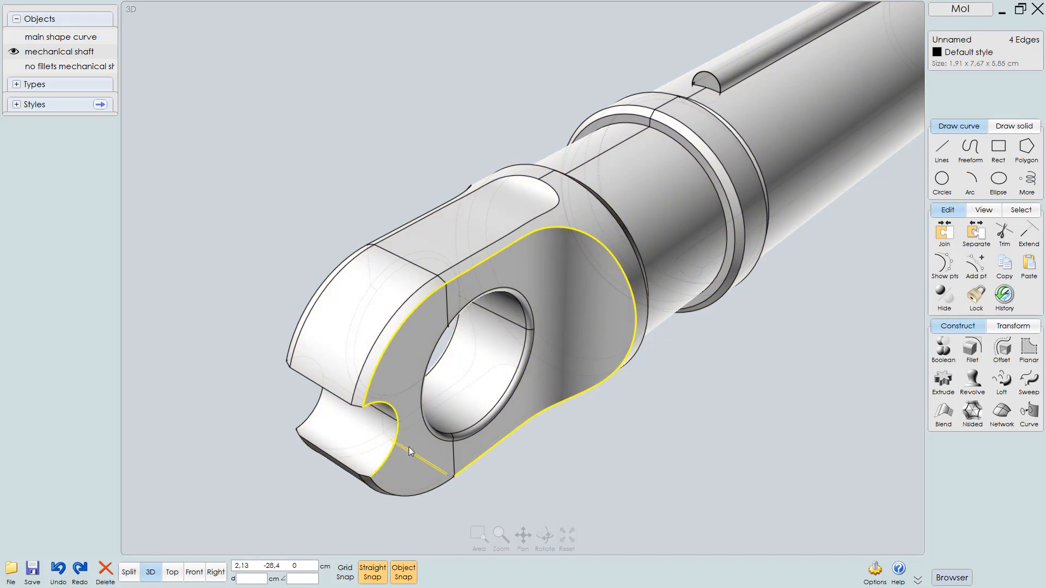
click(408, 447)
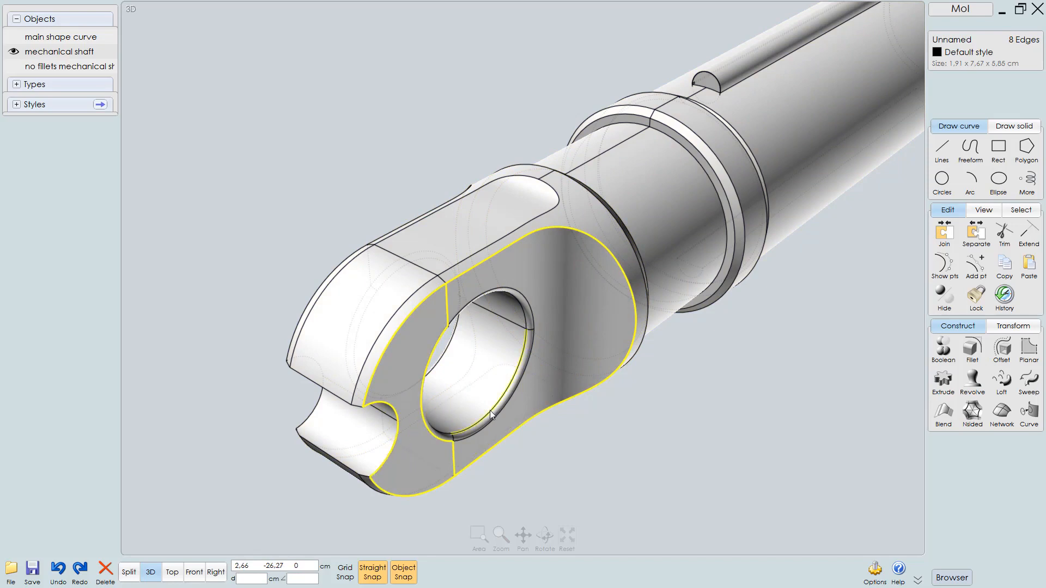
key(ctrl+z)
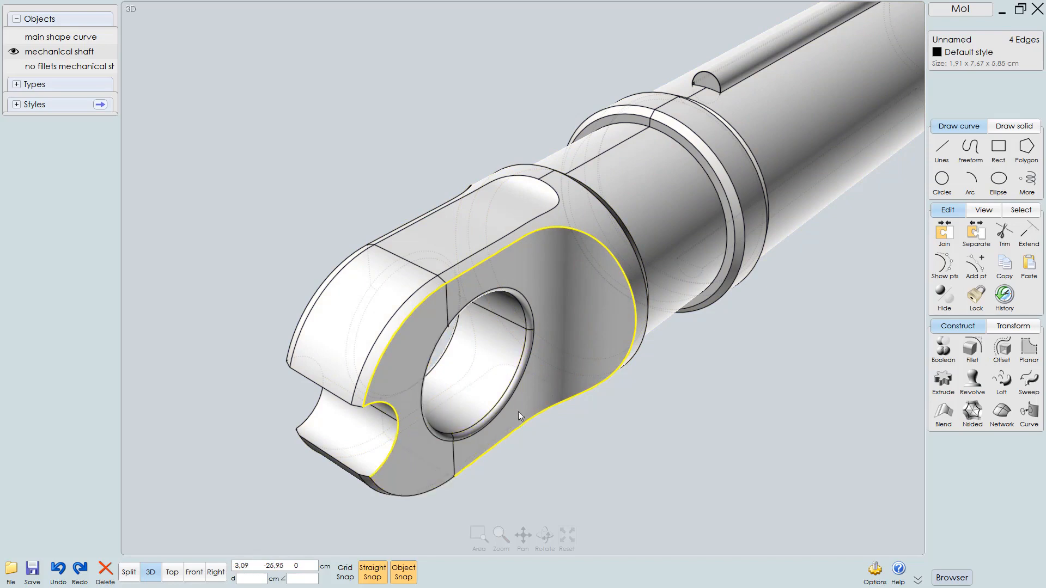
Add the slot edges and the side profile loops on both faces of the end cap to the edge selection
click(420, 492)
right_drag(383, 434, 419, 401)
scroll(446, 355, up, 3)
click(470, 304)
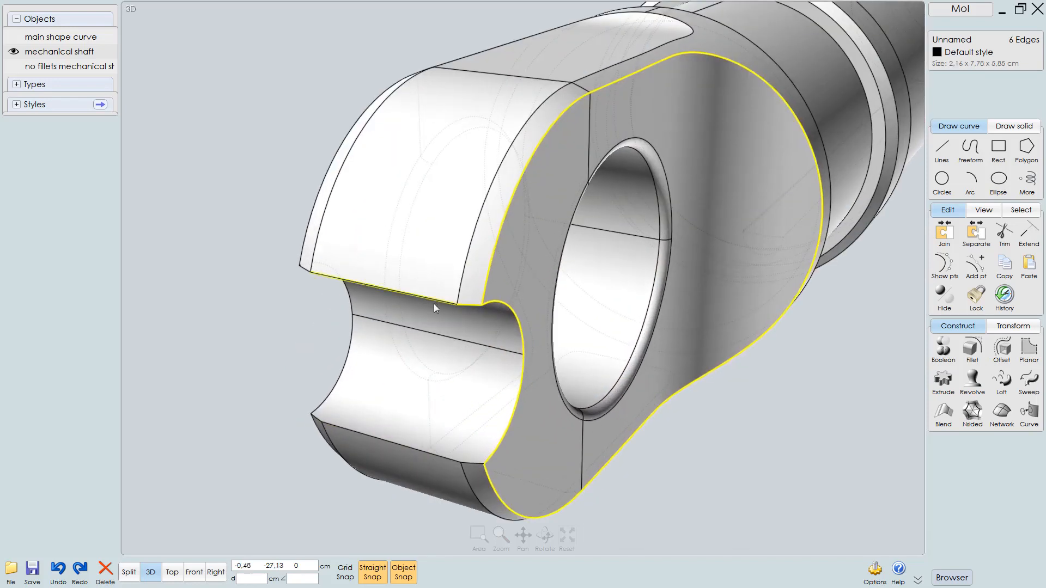
click(475, 463)
click(477, 464)
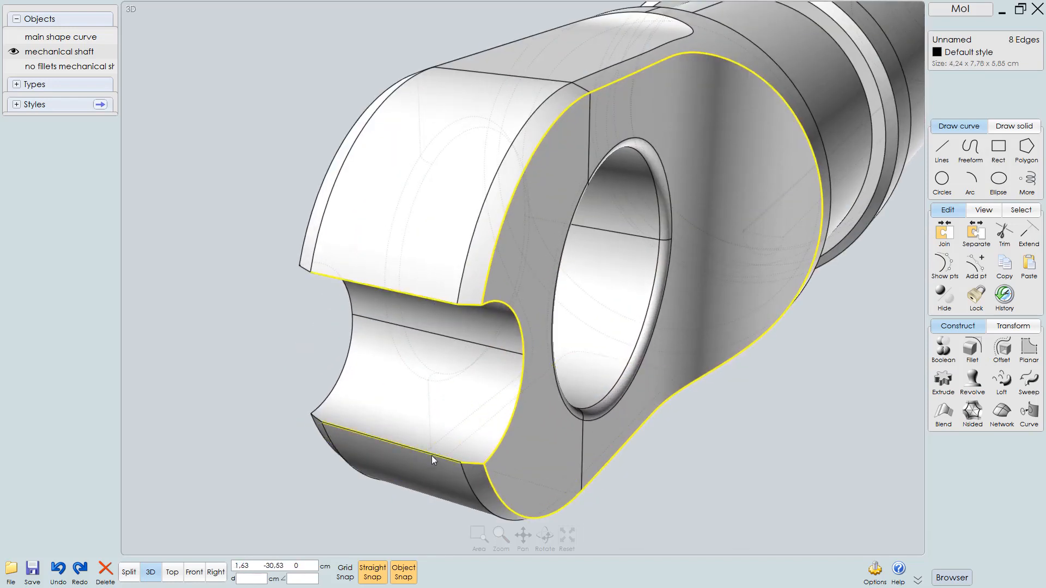
click(431, 456)
right_drag(419, 405, 443, 428)
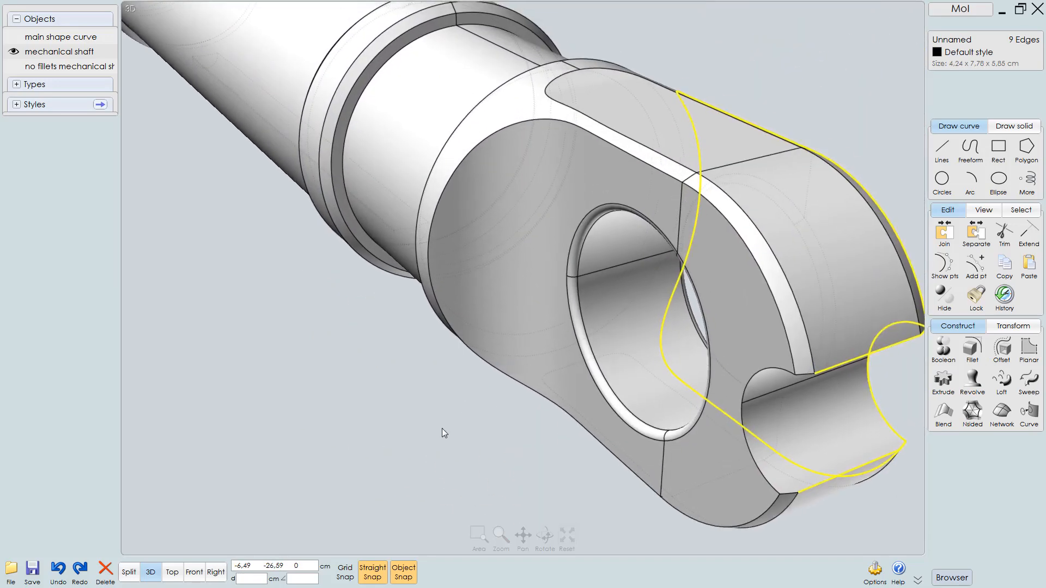
click(805, 371)
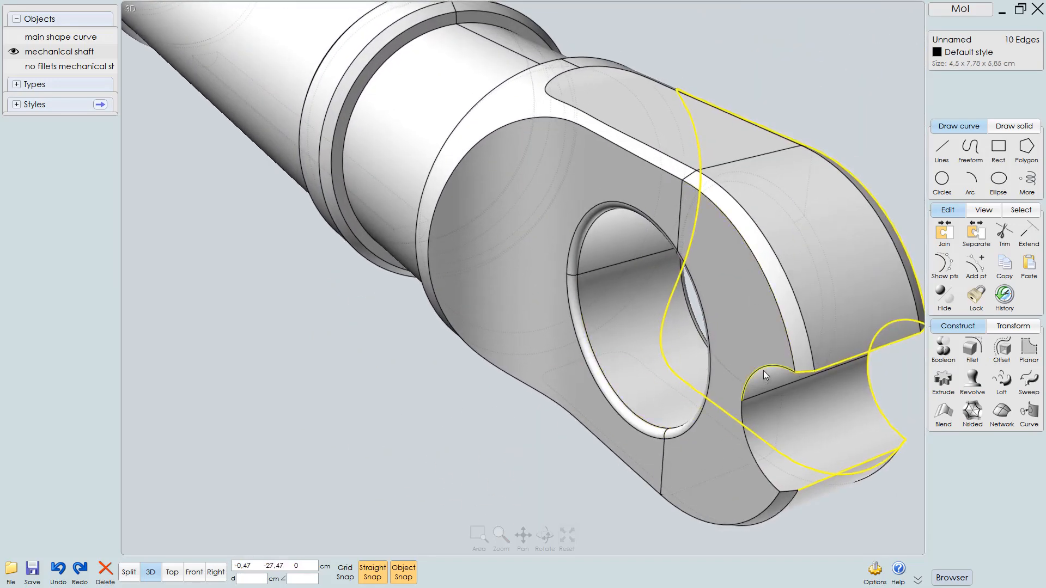
click(763, 369)
click(759, 465)
click(788, 353)
click(688, 272)
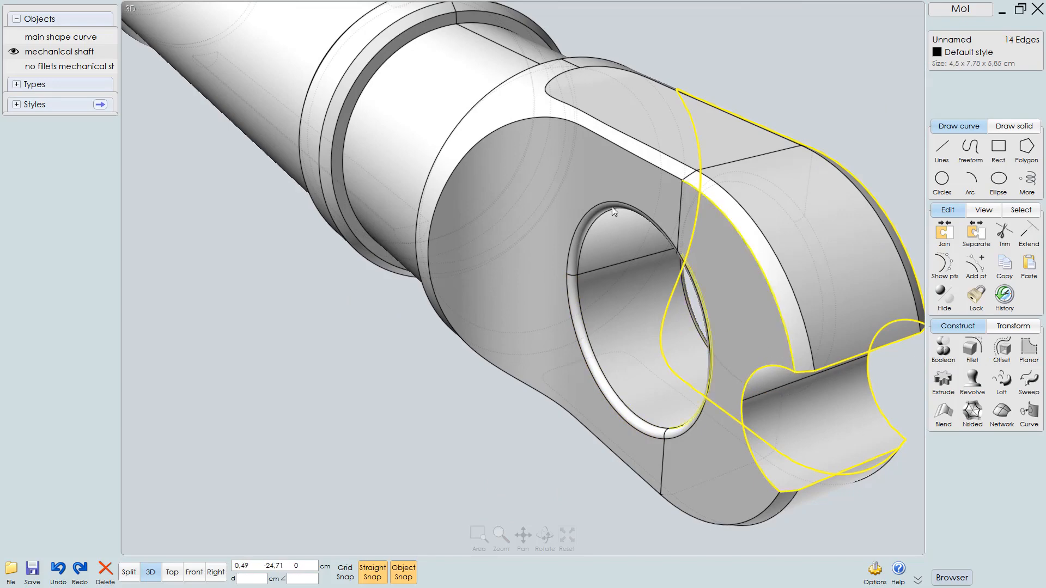
click(619, 146)
right_drag(685, 311, 790, 231)
click(790, 231)
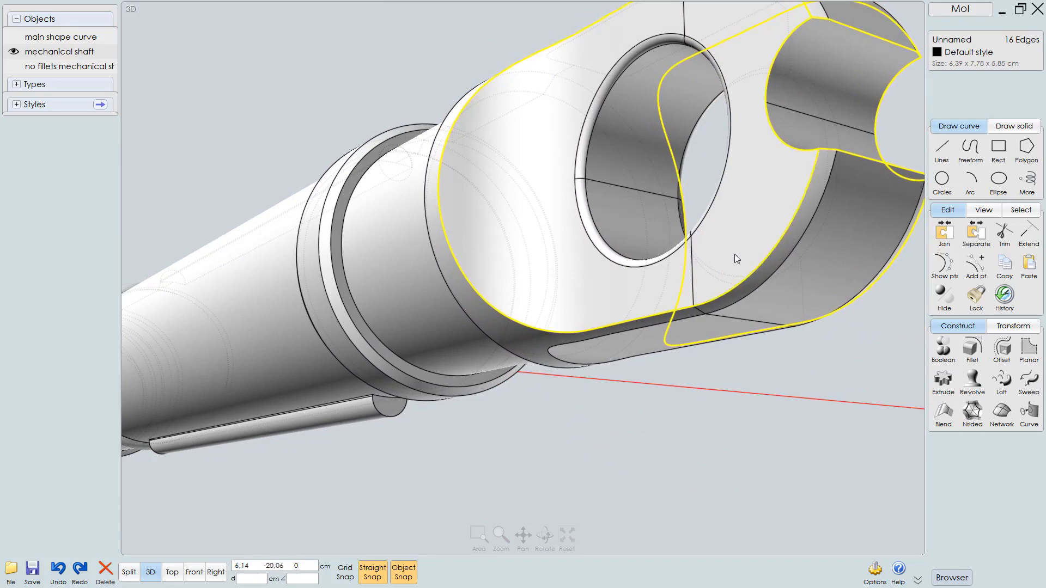
Add the remaining top and bottom edge loops around the end cap to the selection
right_drag(734, 254, 604, 297)
scroll(604, 296, down, 5)
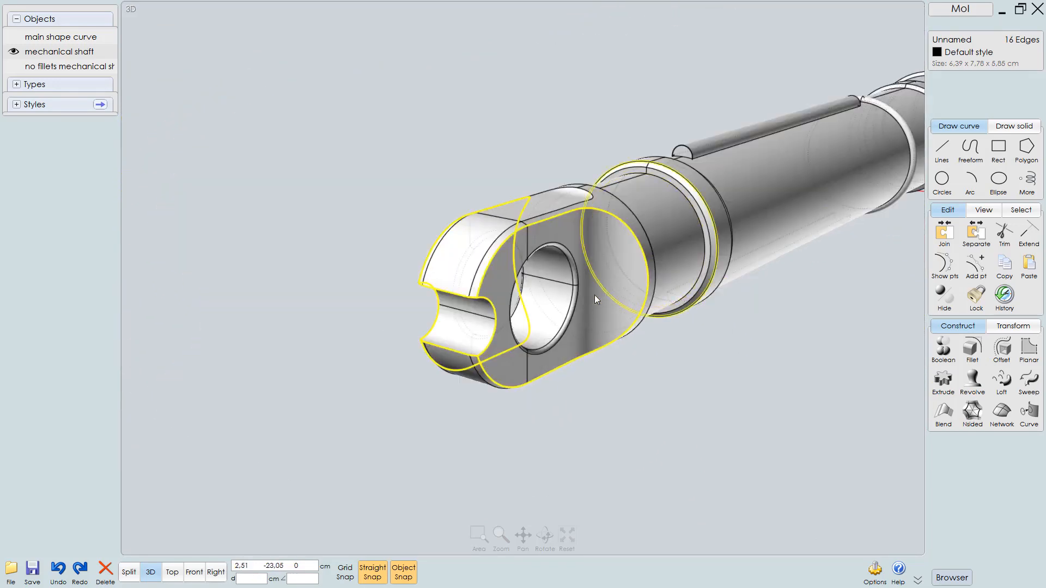
right_drag(594, 295, 681, 280)
scroll(714, 276, up, 3)
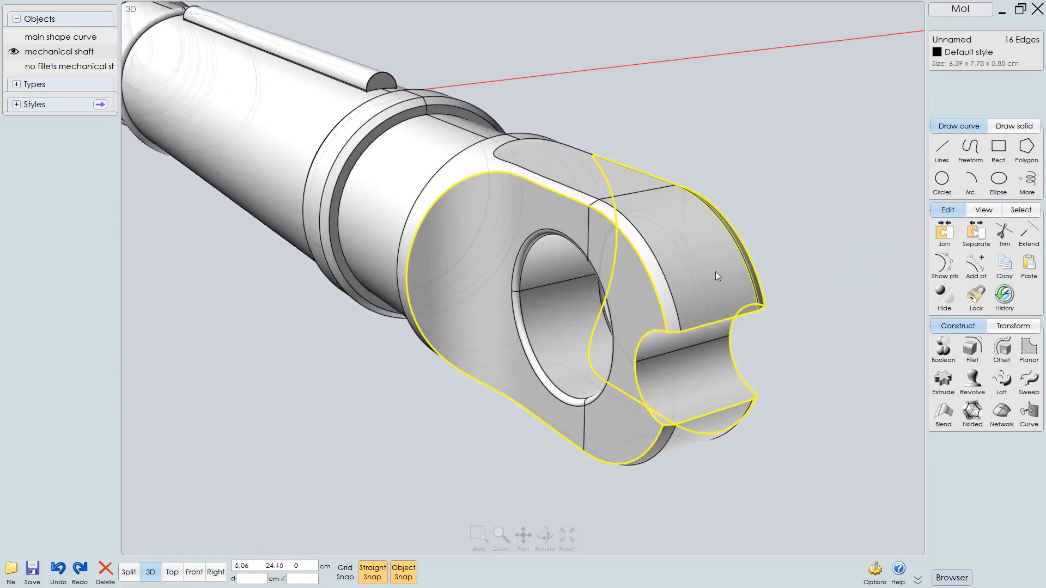
click(667, 277)
click(535, 135)
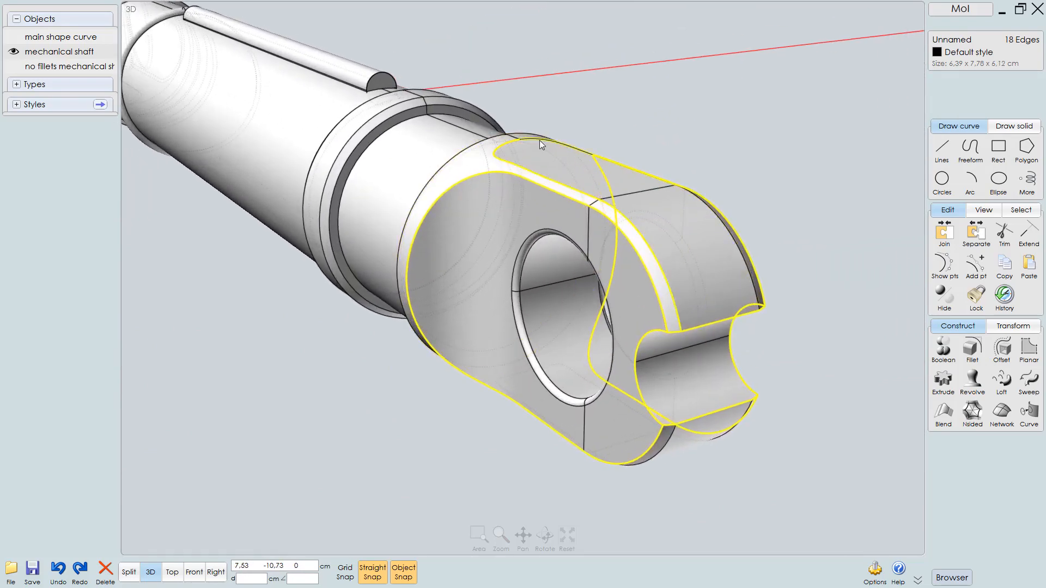
click(539, 142)
right_drag(538, 143, 534, 227)
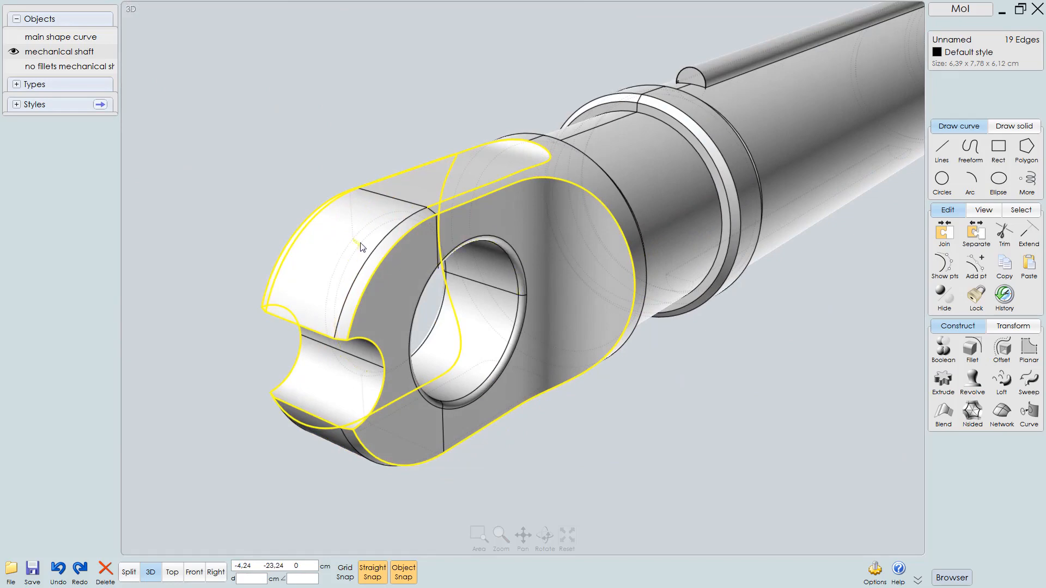
click(377, 256)
right_drag(377, 256, 416, 135)
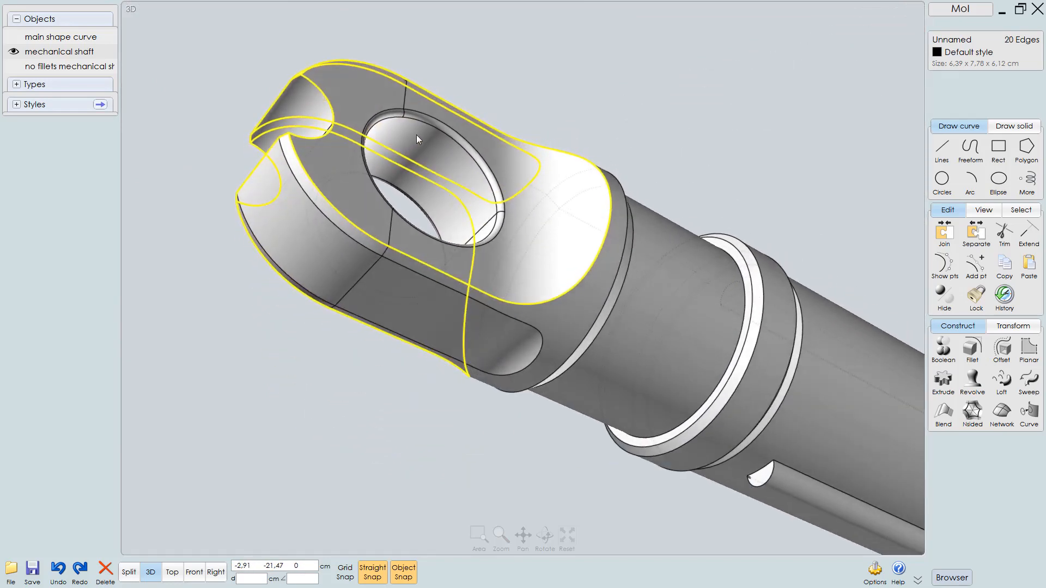
click(399, 269)
click(399, 268)
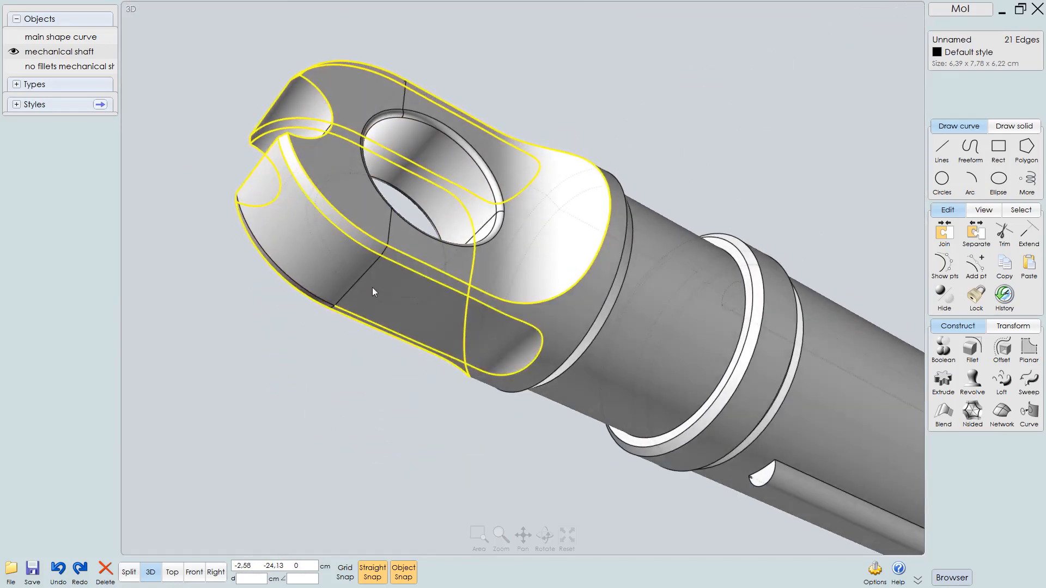
click(309, 294)
right_drag(369, 246, 367, 339)
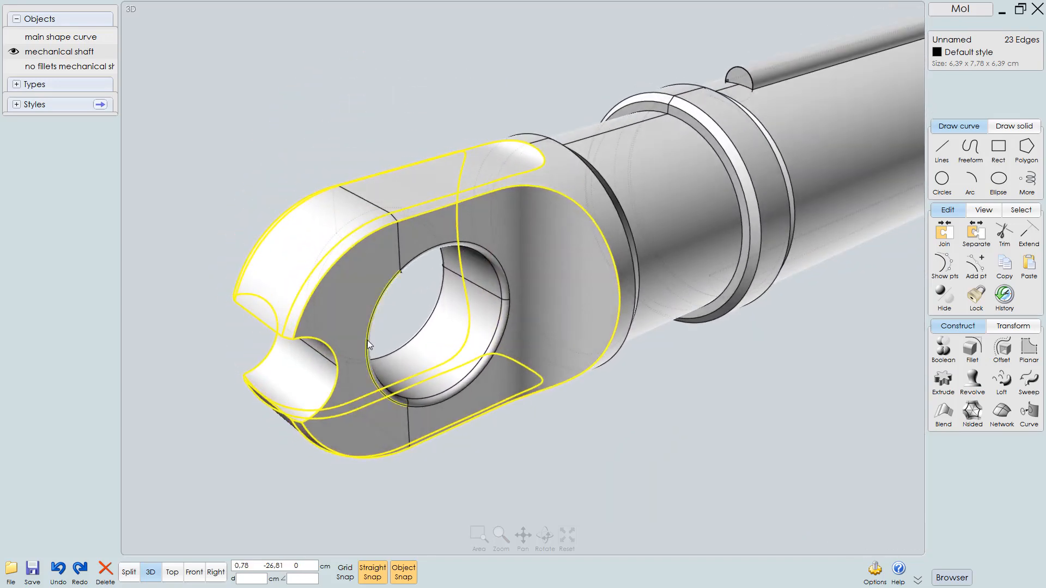
Repeat the Fillet command on the selected edges and set its distance to 0.1 cm
right_click(367, 340)
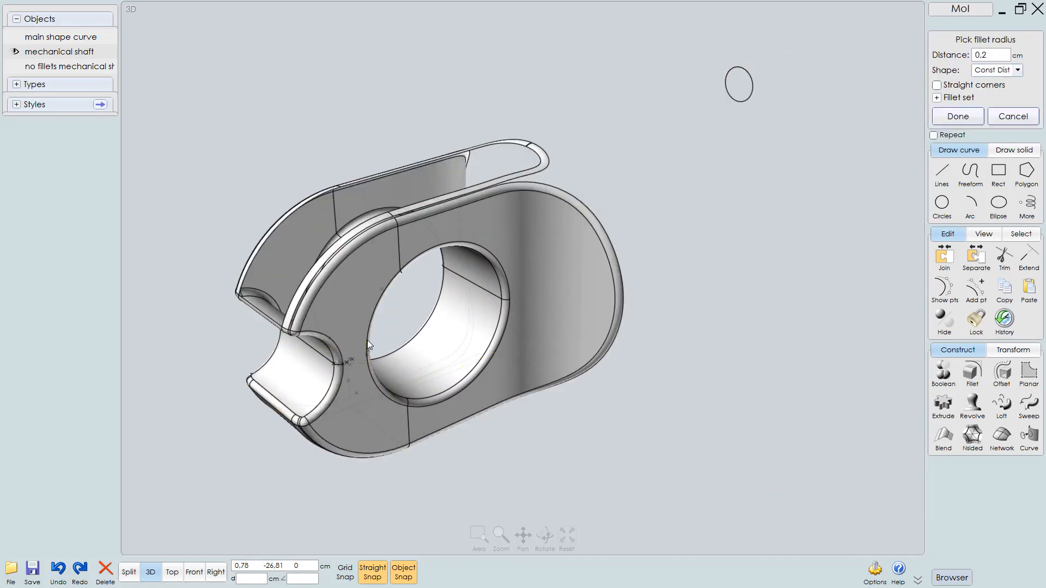
mouse_move(540, 283)
right_down()
mouse_move(514, 264)
mouse_move(526, 274)
right_up()
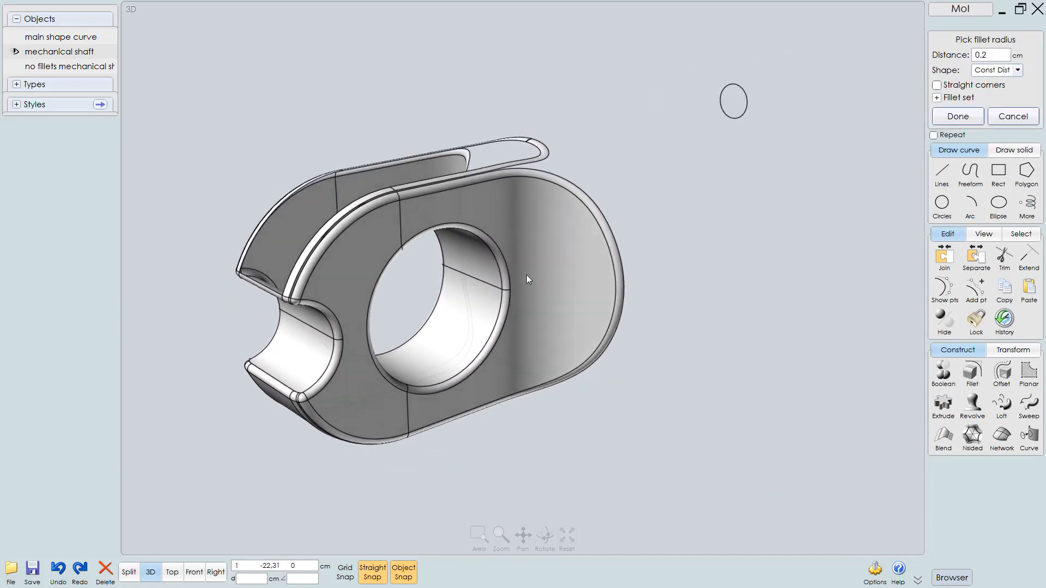
click(996, 51)
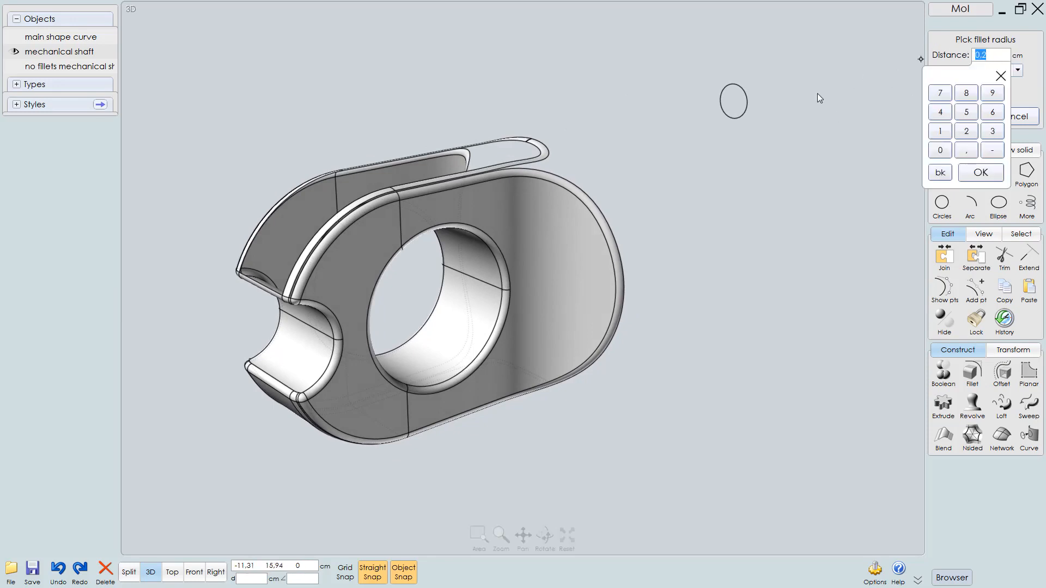
text(.1)
key(Return)
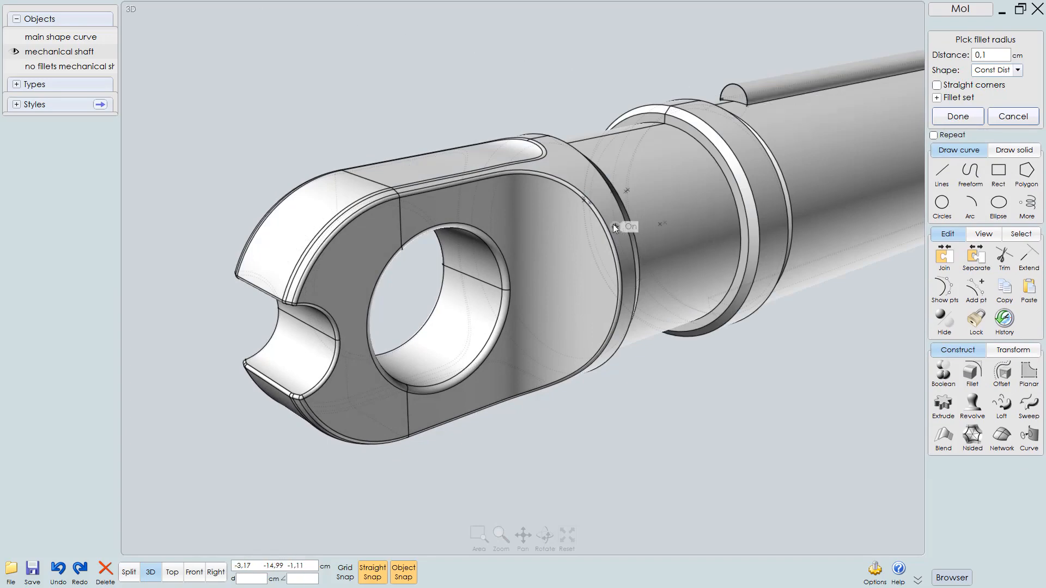
Open the fillet set options and start a new point set for variable radius
mouse_move(606, 233)
right_down()
mouse_move(606, 243)
mouse_move(606, 227)
mouse_move(632, 224)
mouse_move(610, 221)
mouse_move(578, 174)
mouse_move(576, 123)
mouse_move(590, 225)
mouse_move(609, 242)
right_up()
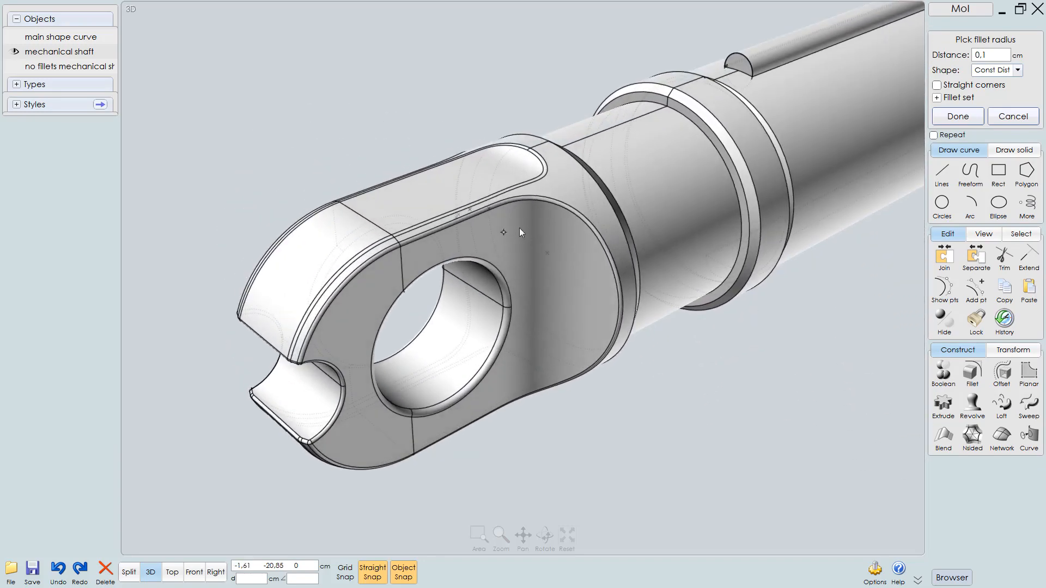
right_drag(519, 228, 543, 227)
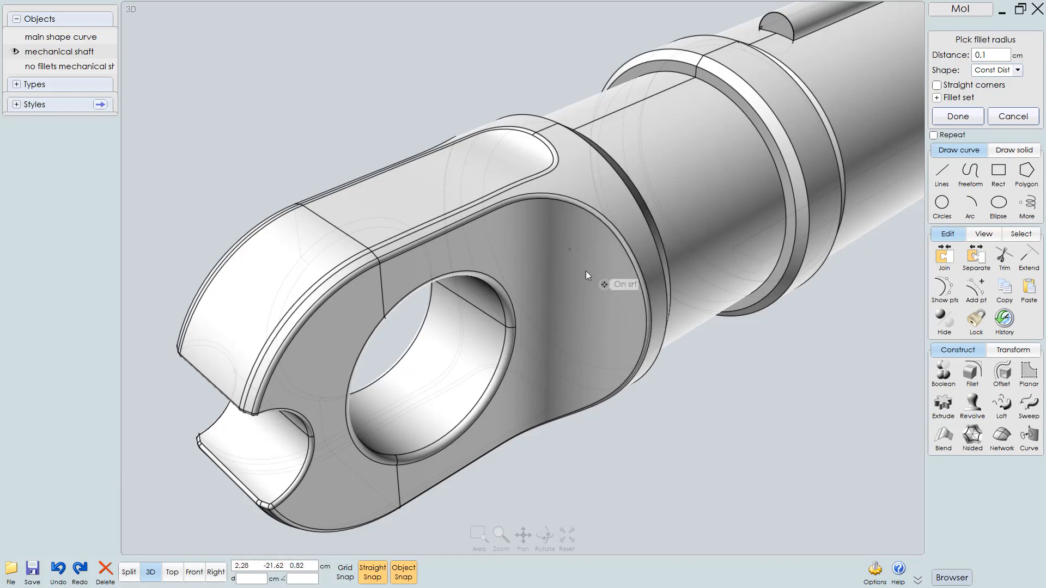
mouse_move(583, 261)
right_down()
mouse_move(593, 264)
mouse_move(584, 260)
right_up()
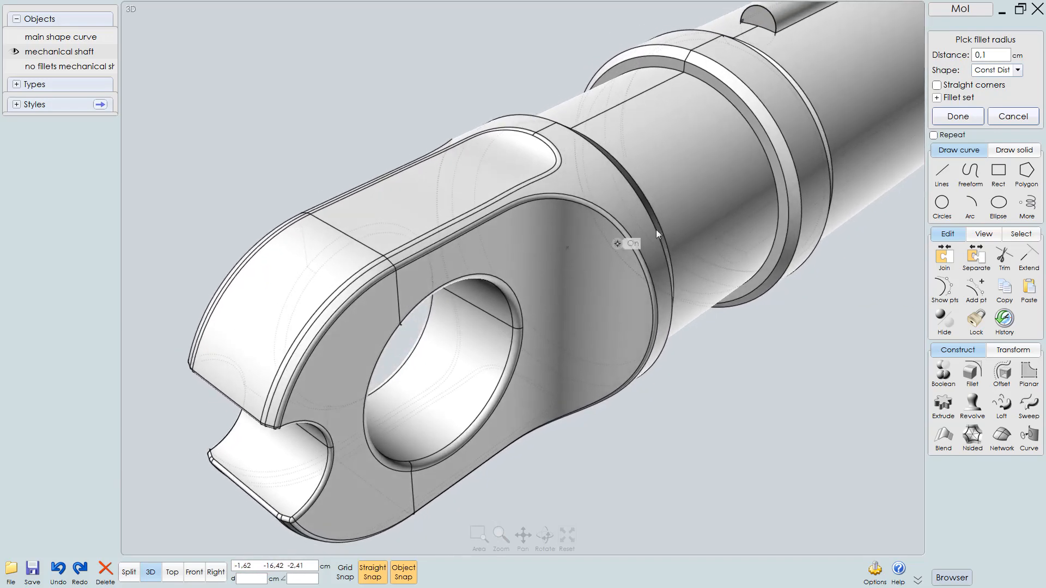
click(958, 99)
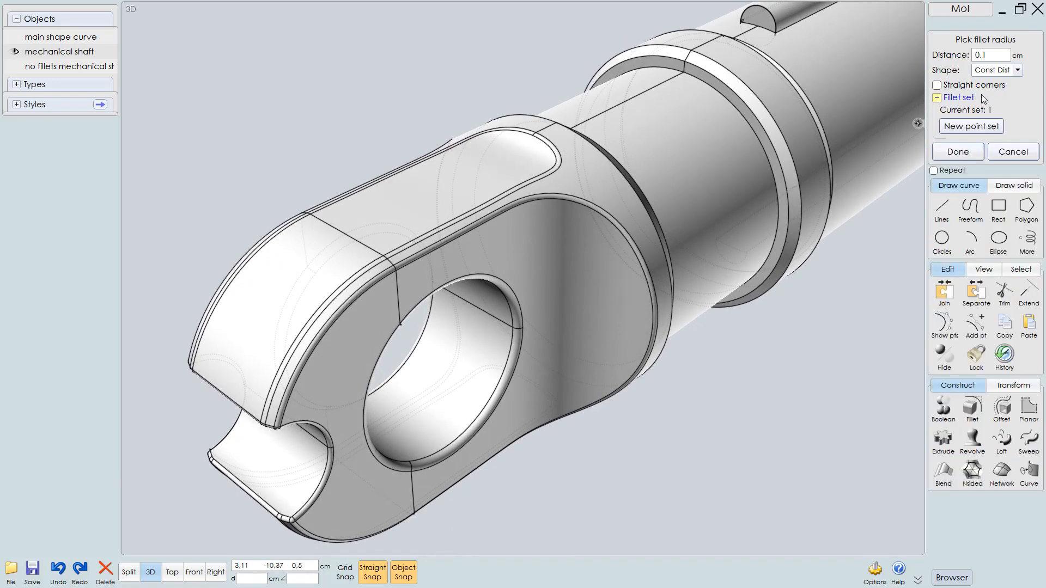
click(964, 128)
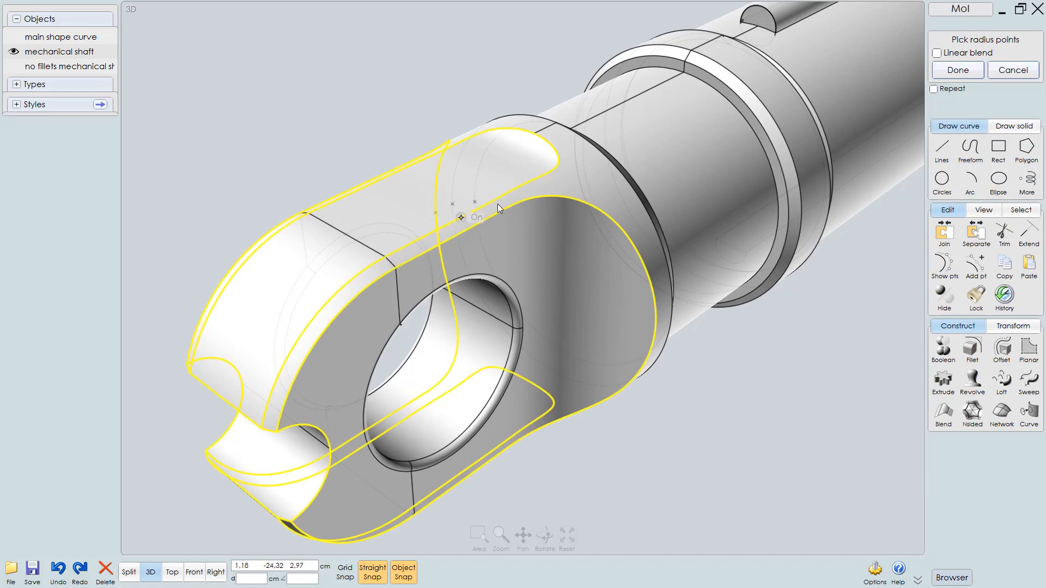
Pick four radius points along the end cap's edge loops and finish the point set
click(395, 268)
right_drag(631, 303, 604, 280)
right_drag(544, 354, 518, 374)
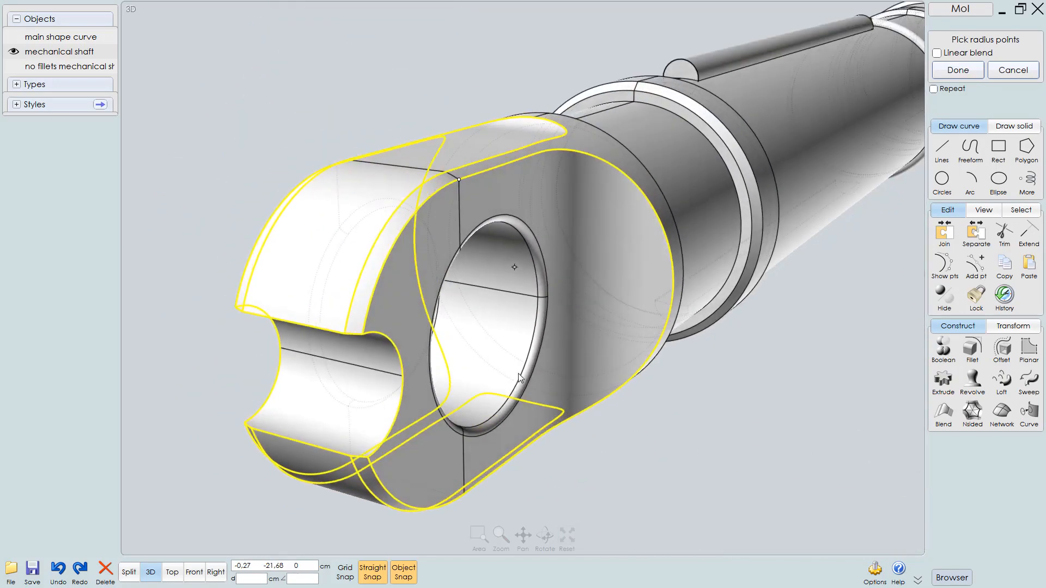
right_drag(584, 378, 559, 263)
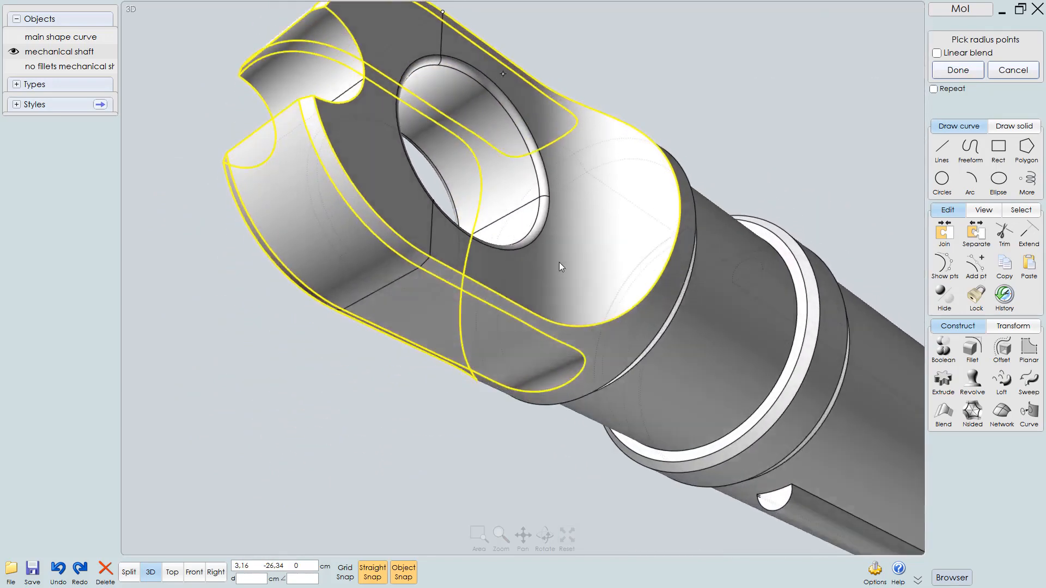
click(423, 234)
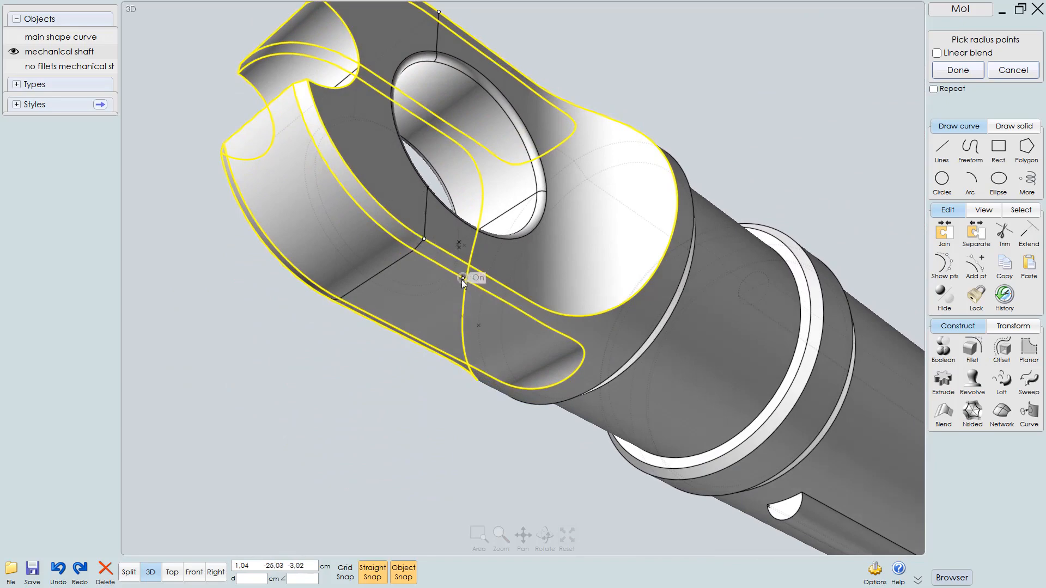
right_drag(419, 243, 587, 332)
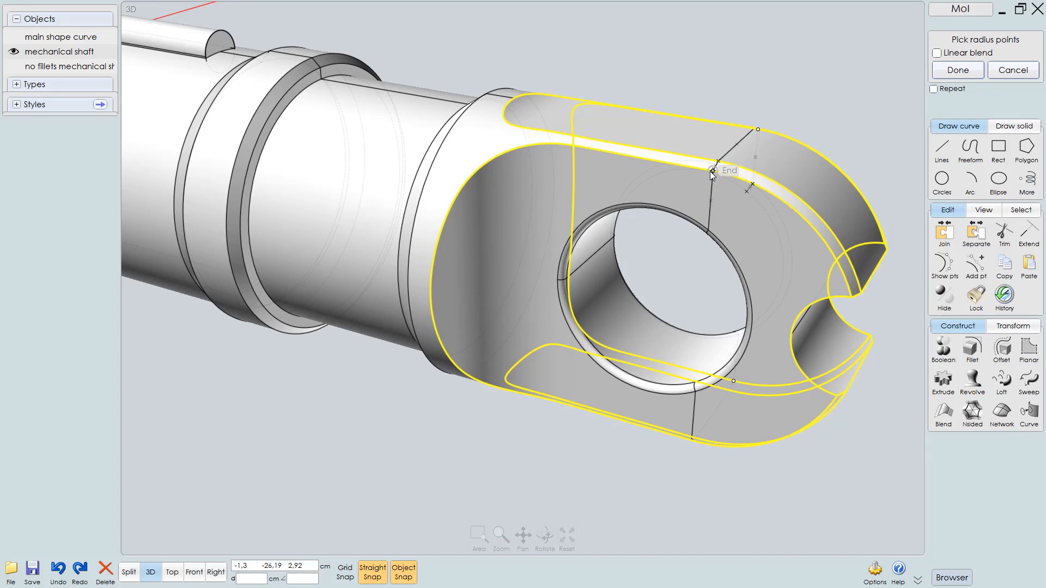
click(711, 171)
right_drag(560, 384, 612, 245)
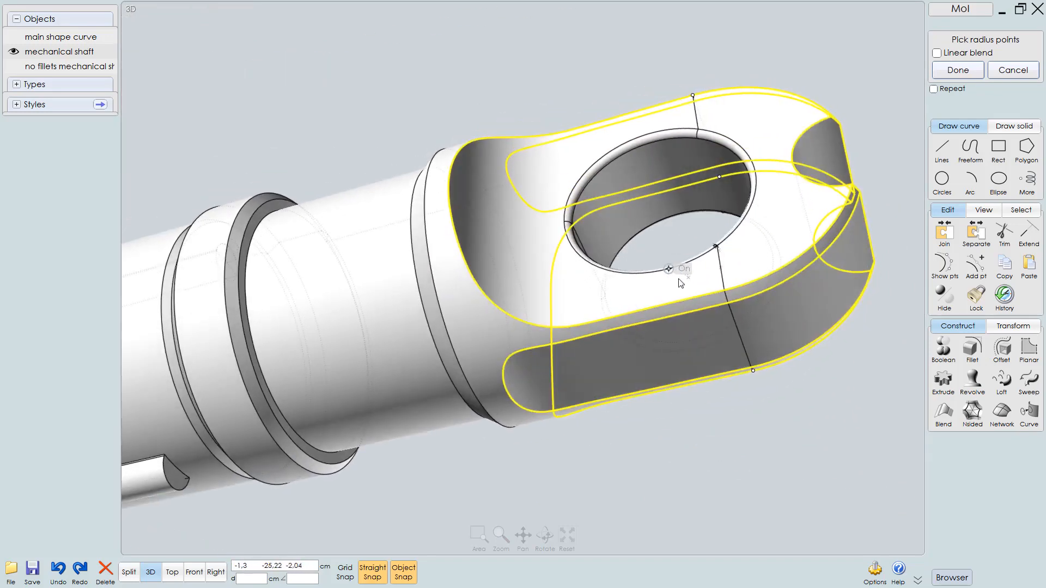
click(724, 290)
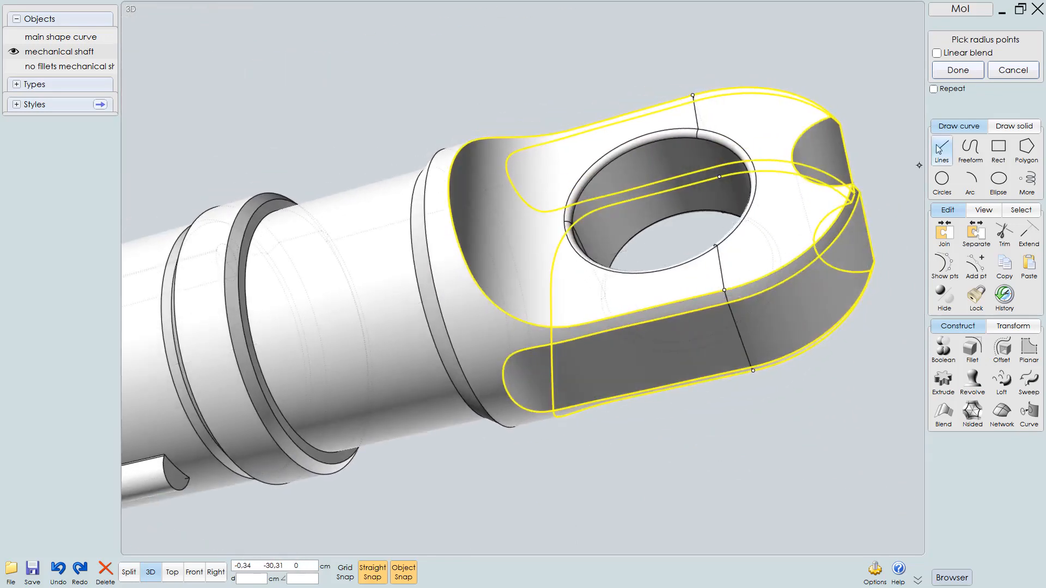
click(958, 70)
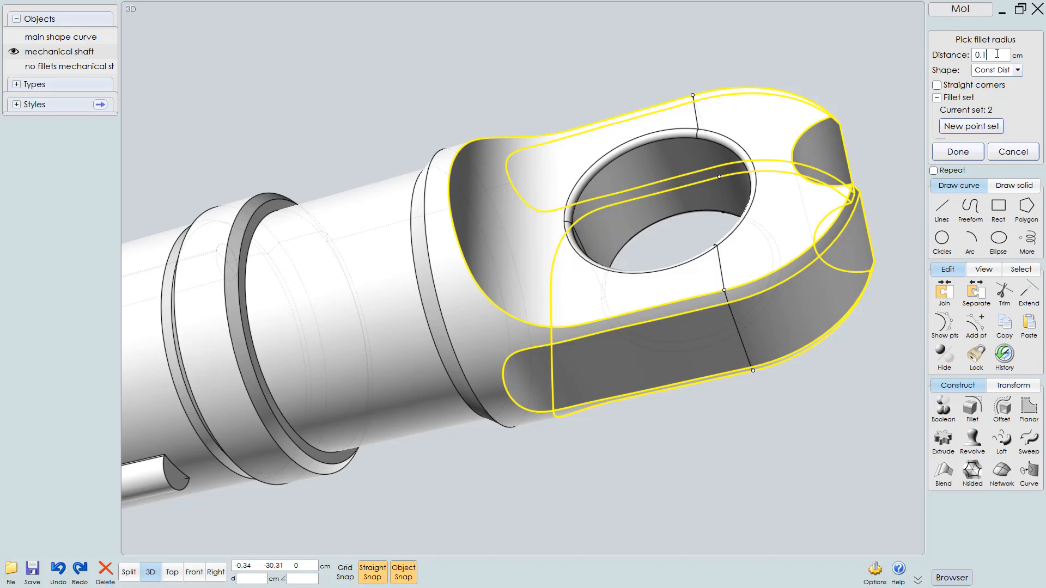
Set the new point set's fillet distance to 0.3 cm
click(997, 53)
text(.3)
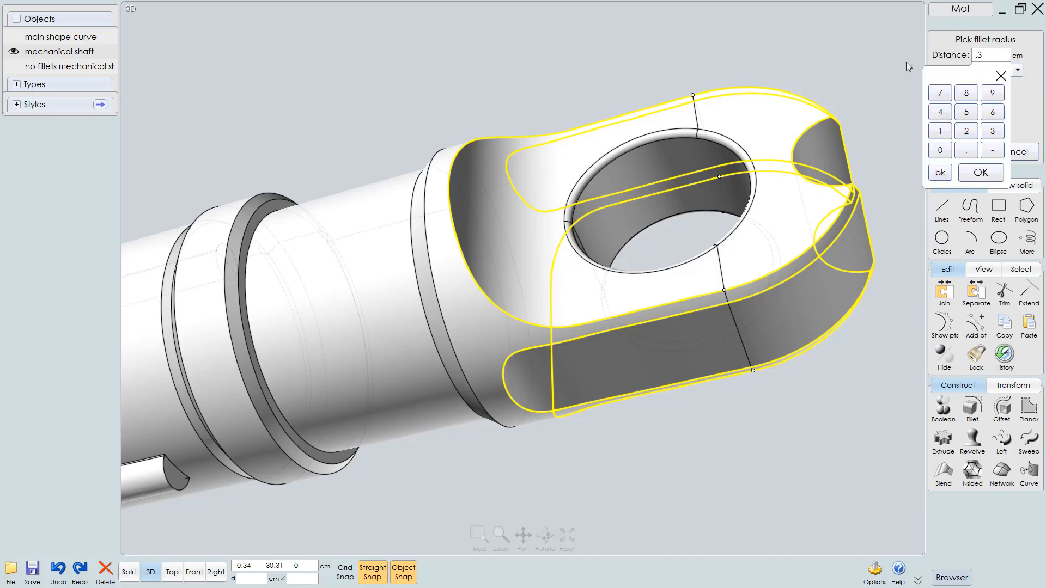
key(Return)
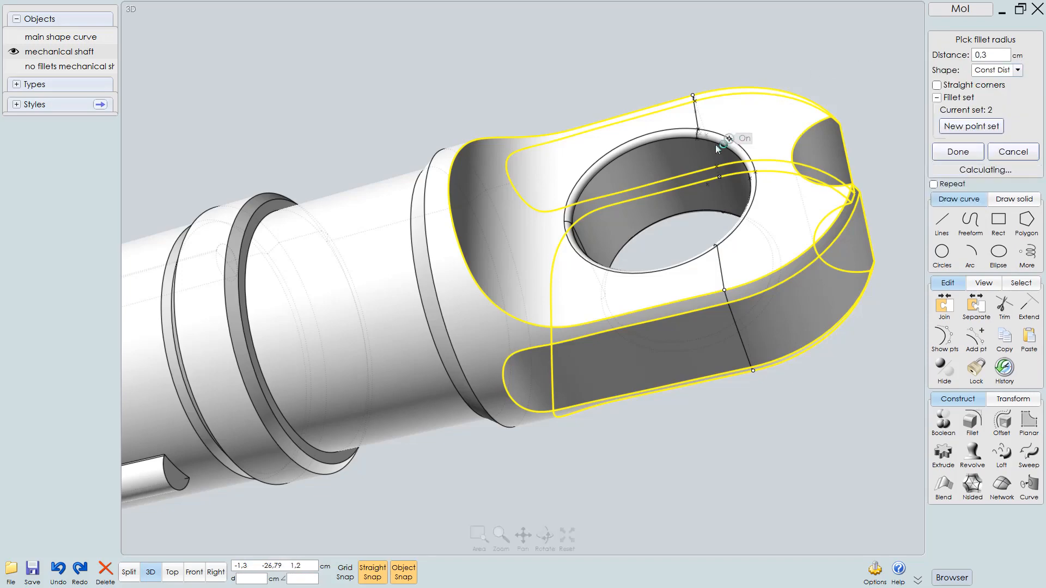
right_drag(715, 145, 437, 253)
Switch the fillet shape to Circular and set the radius to 0.2 cm
click(1018, 71)
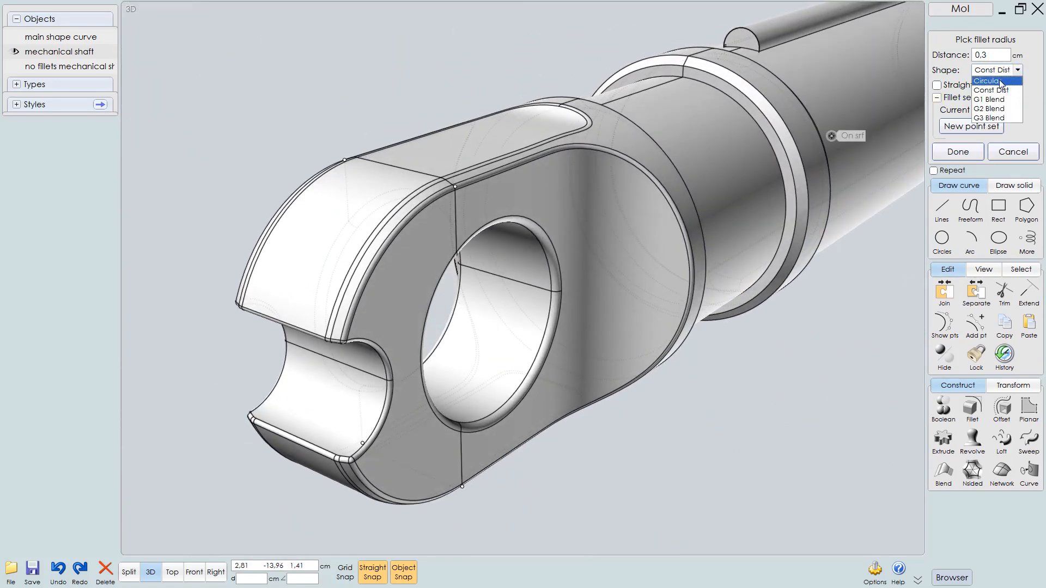
click(1003, 82)
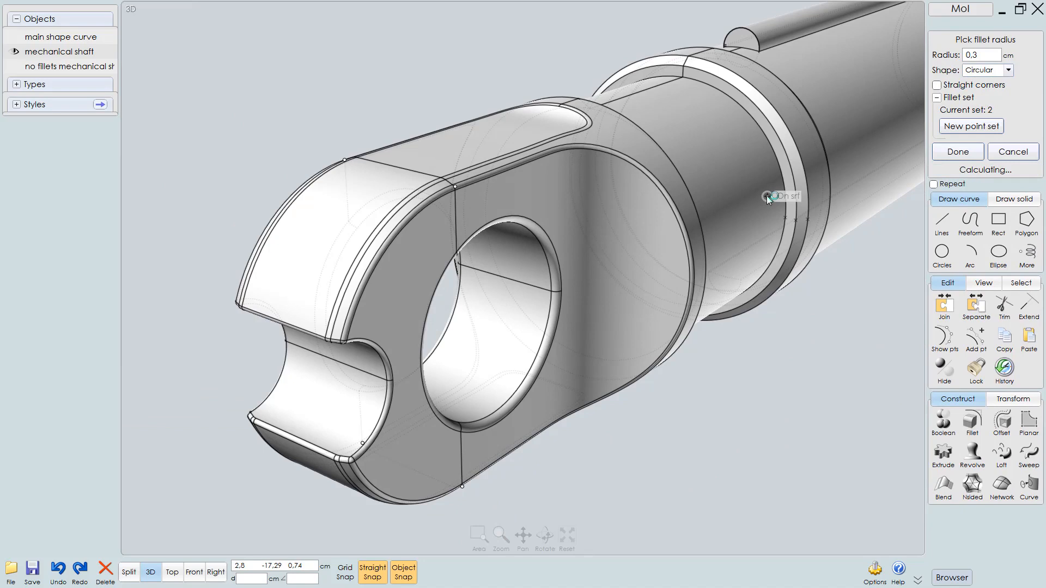
click(985, 55)
text(.2)
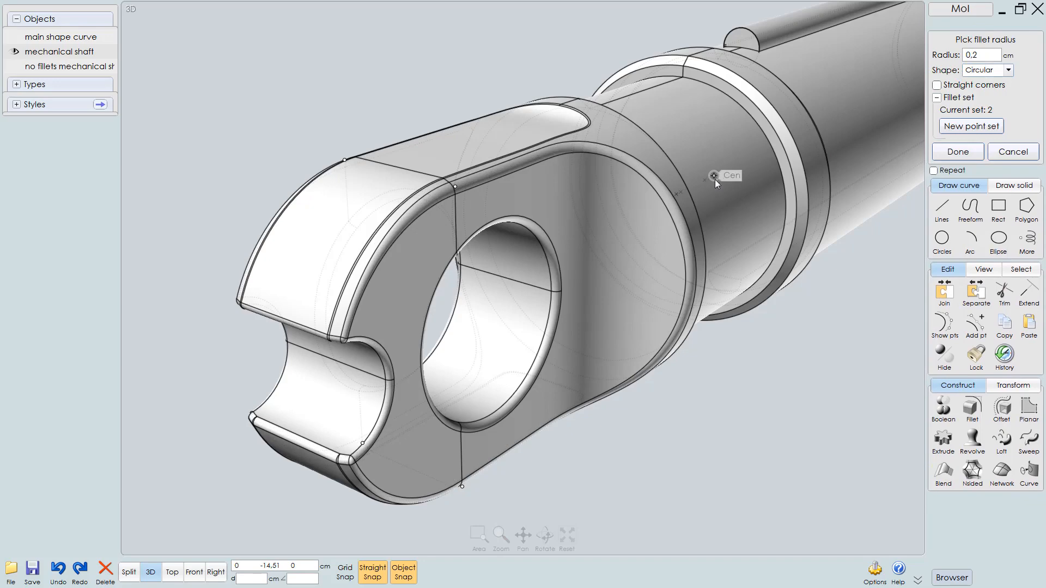
Orbit around the end cap to review the fillet preview and finish the fillet command
mouse_move(671, 186)
right_down()
mouse_move(643, 205)
mouse_move(610, 188)
mouse_move(681, 191)
right_up()
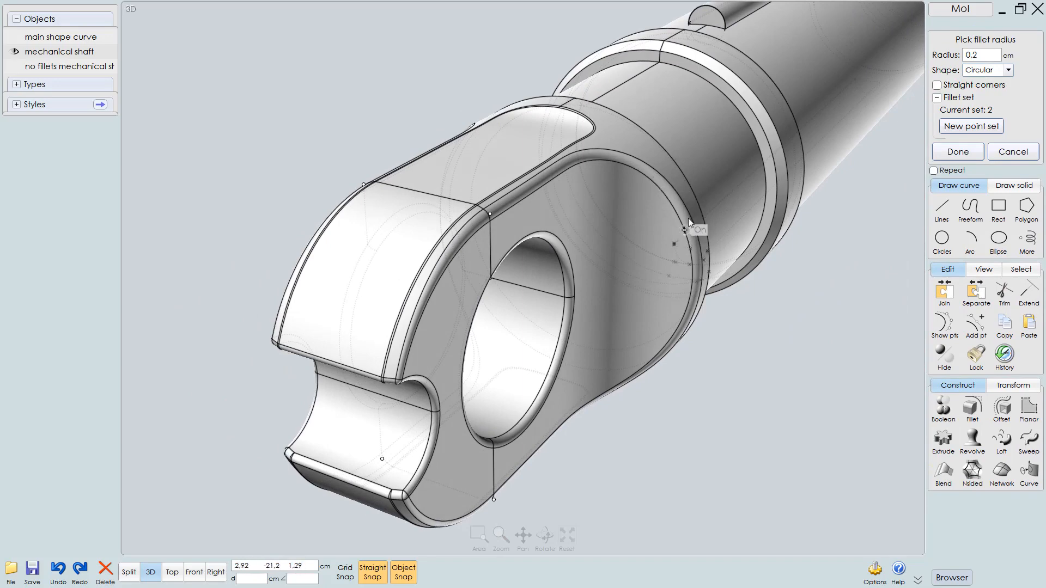
right_drag(620, 170, 645, 207)
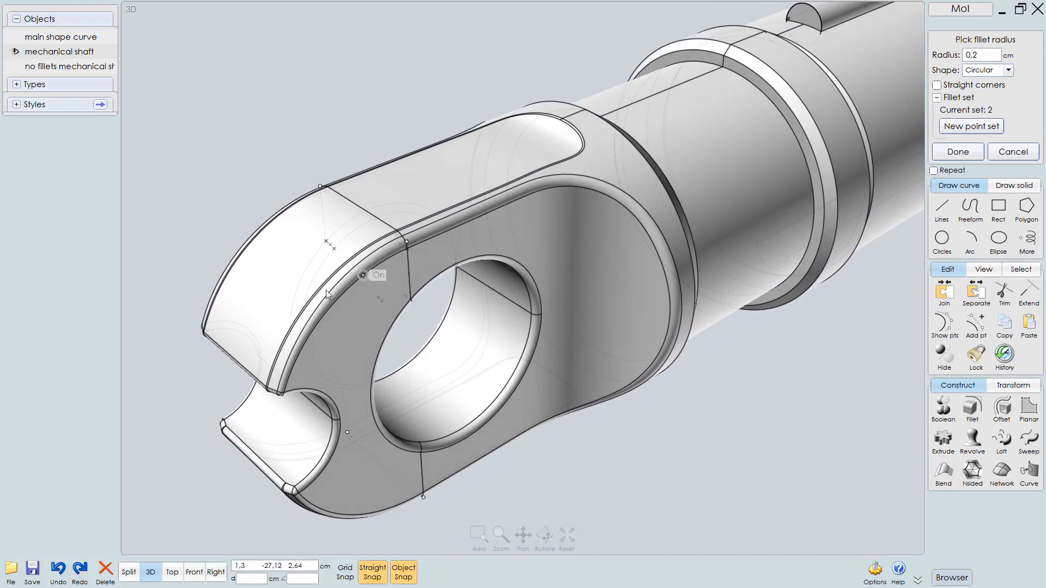
mouse_move(336, 301)
right_down()
mouse_move(508, 282)
mouse_move(514, 262)
mouse_move(364, 256)
mouse_move(328, 290)
right_up()
scroll(328, 290, down, 3)
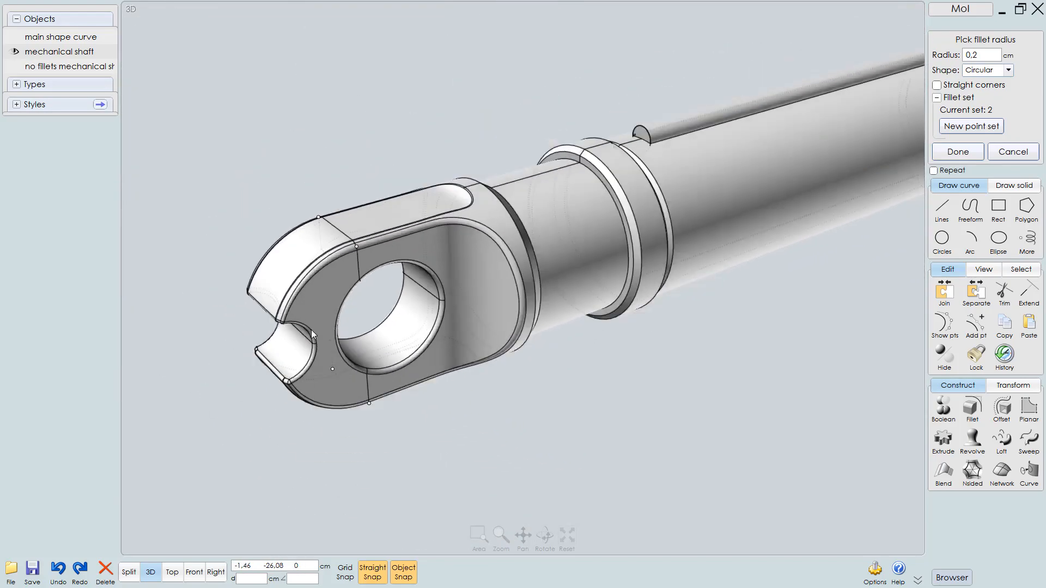
right_click(653, 319)
right_drag(561, 329, 492, 332)
scroll(516, 309, up, 2)
key(Escape)
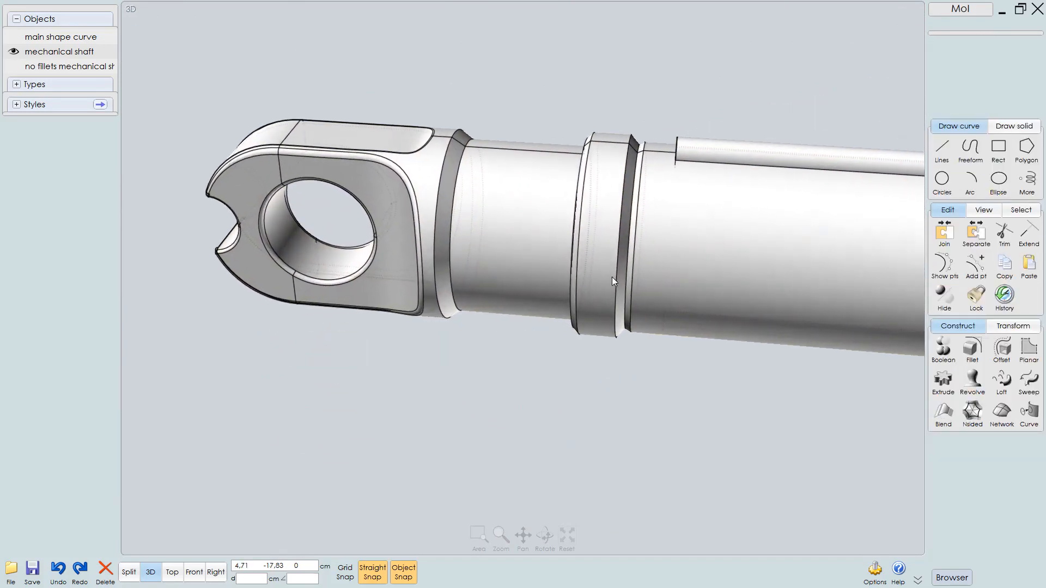
Select the three edges of the key ridge along the shaft and start a fillet on them
right_drag(518, 171, 563, 197)
scroll(564, 197, down, 2)
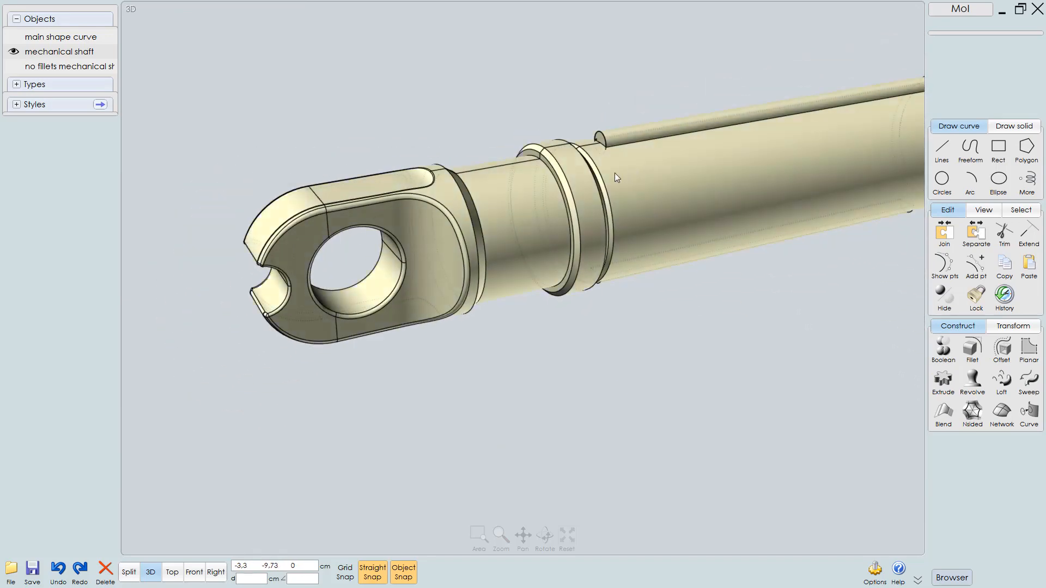
middle_drag(615, 173, 536, 243)
scroll(534, 240, up, 2)
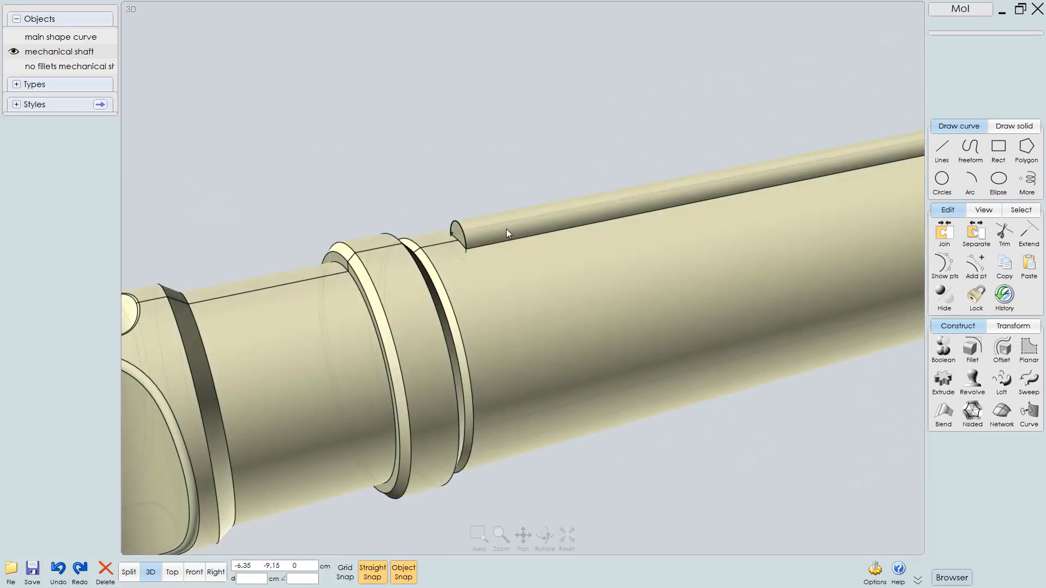
click(505, 229)
scroll(495, 268, up, 3)
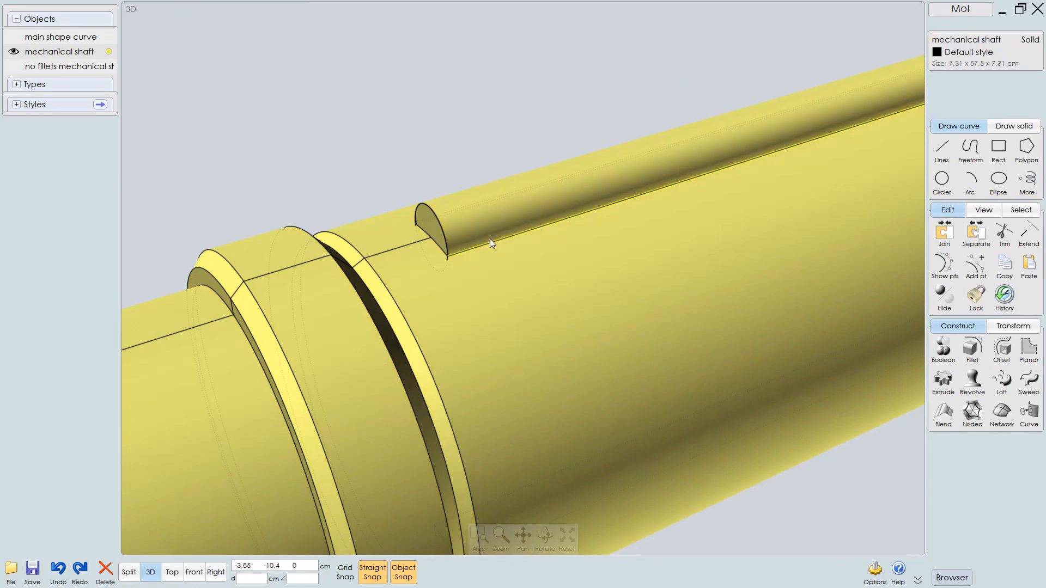
click(437, 250)
click(427, 238)
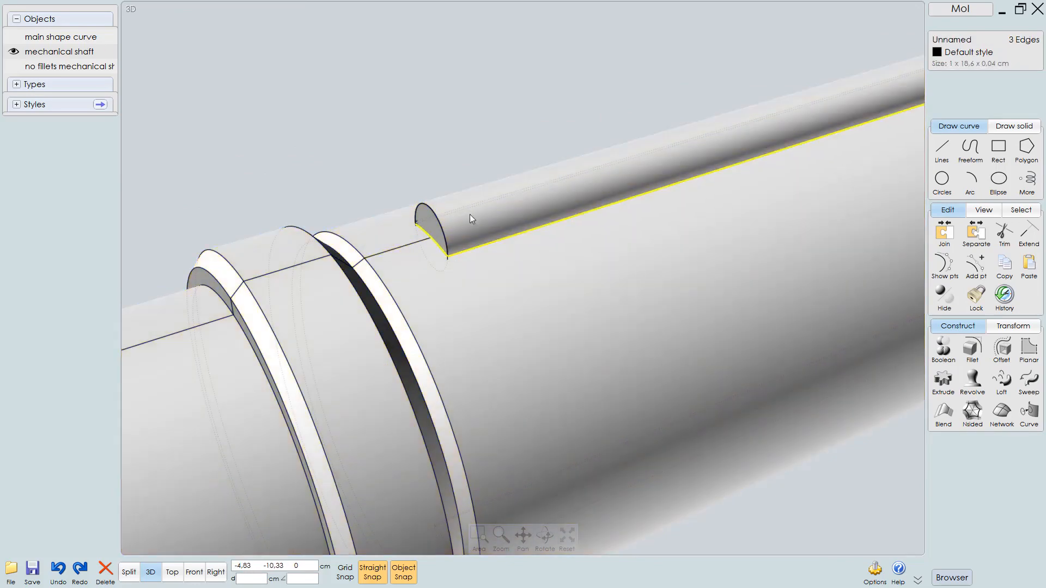
right_drag(470, 214, 542, 226)
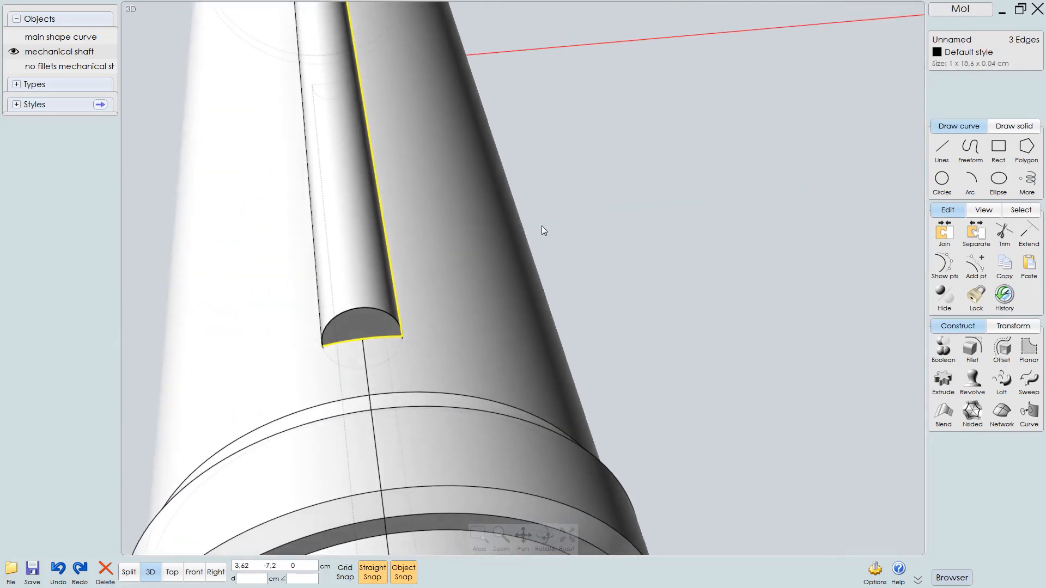
key(ctrl+a)
key(ctrl+z)
right_drag(366, 259, 355, 332)
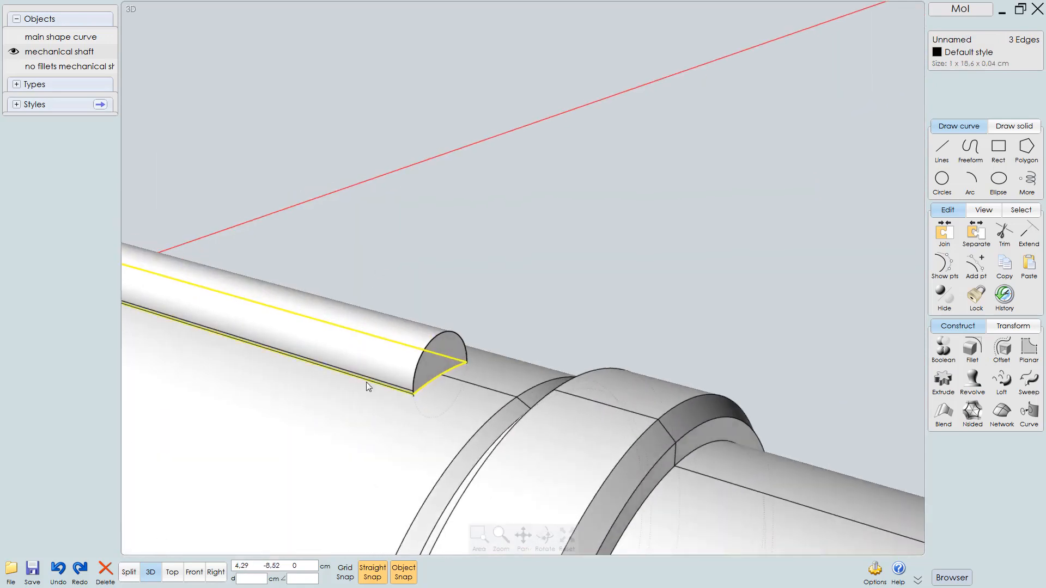
middle_drag(397, 347, 709, 276)
right_click(780, 270)
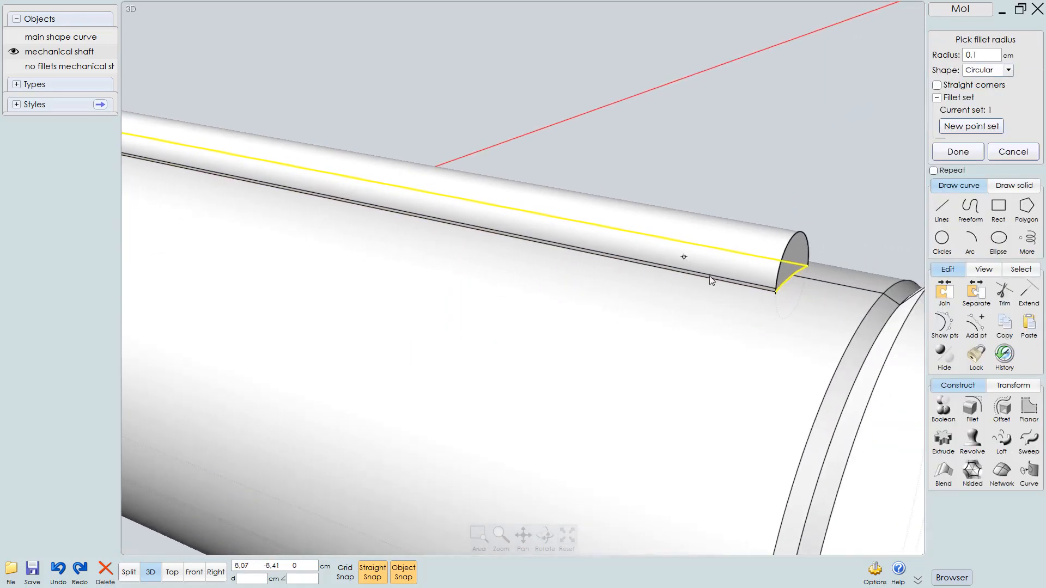
Zoom in to inspect the fillet preview at the key ridge's end, then leave the command
scroll(824, 249, up, 2)
right_click(775, 242)
right_drag(823, 248, 754, 244)
scroll(714, 315, up, 3)
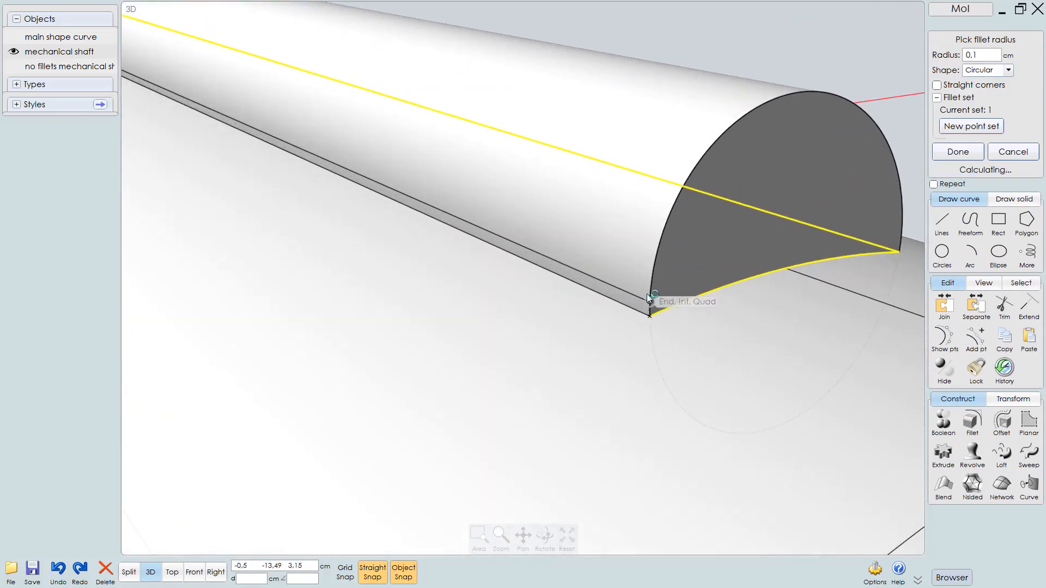
scroll(637, 305, down, 8)
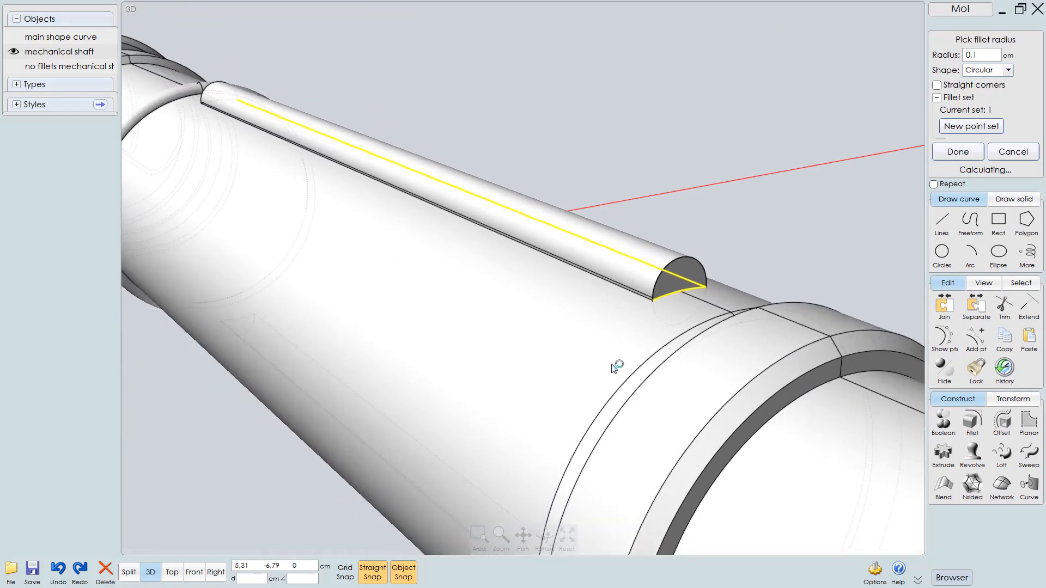
mouse_move(631, 310)
right_down()
mouse_move(626, 282)
mouse_move(645, 292)
mouse_move(616, 310)
mouse_move(626, 311)
right_up()
middle_drag(665, 292, 624, 322)
scroll(671, 302, up, 6)
right_drag(786, 239, 795, 232)
scroll(790, 242, down, 4)
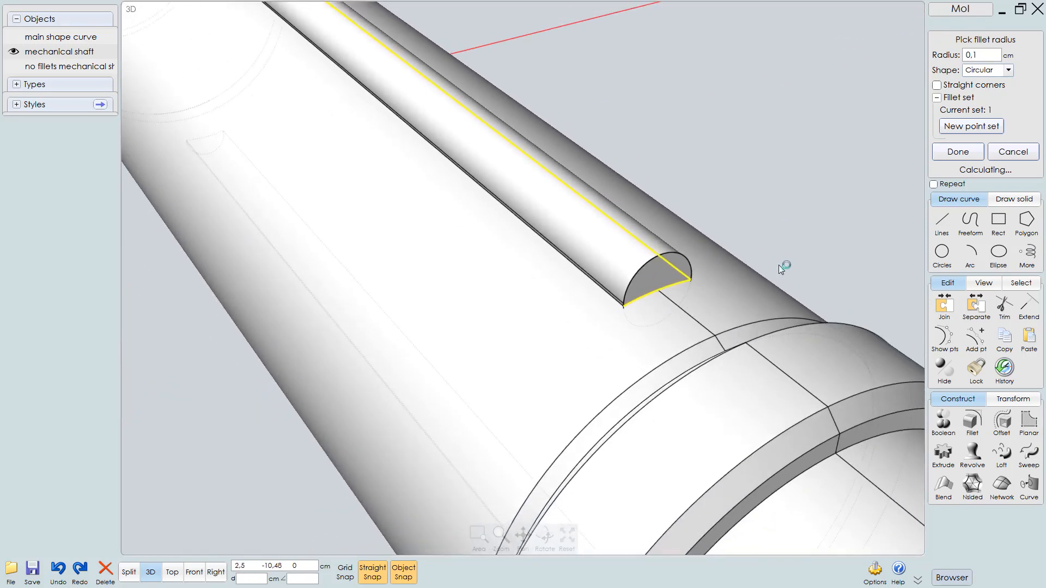
click(738, 206)
right_drag(737, 206, 685, 282)
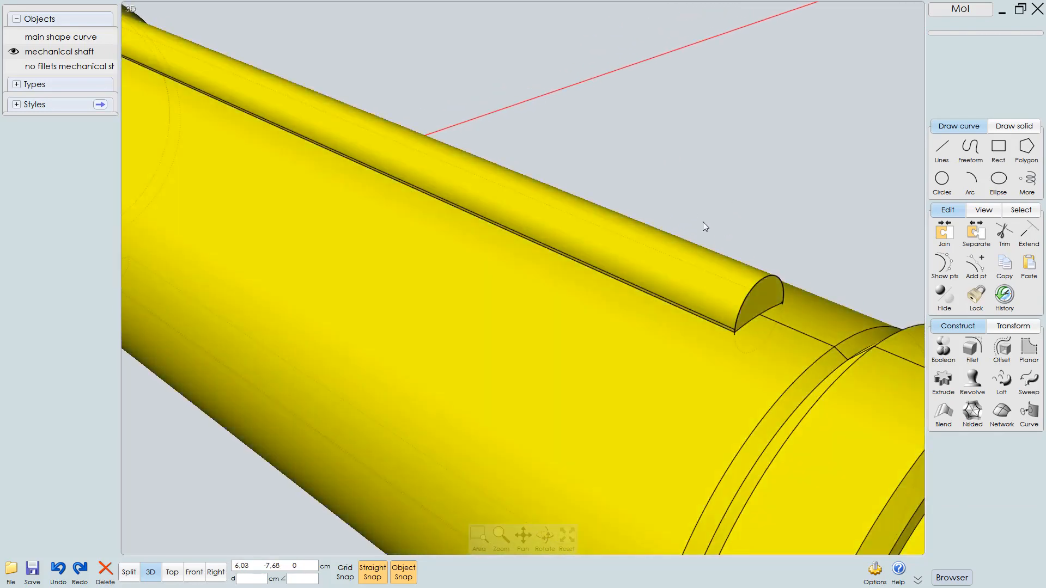
Select the key ridge's curved face and delete it
click(649, 256)
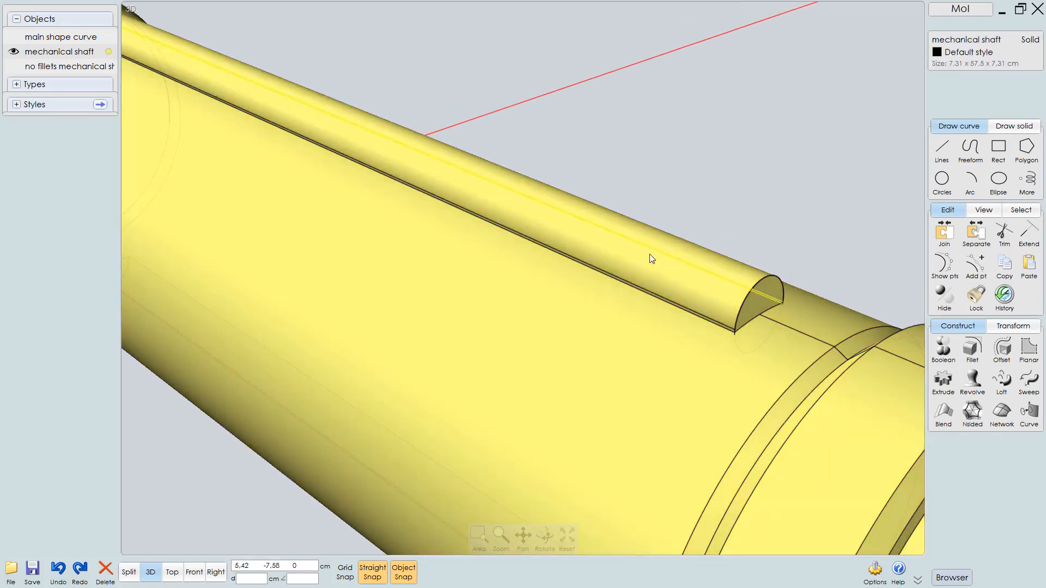
click(649, 257)
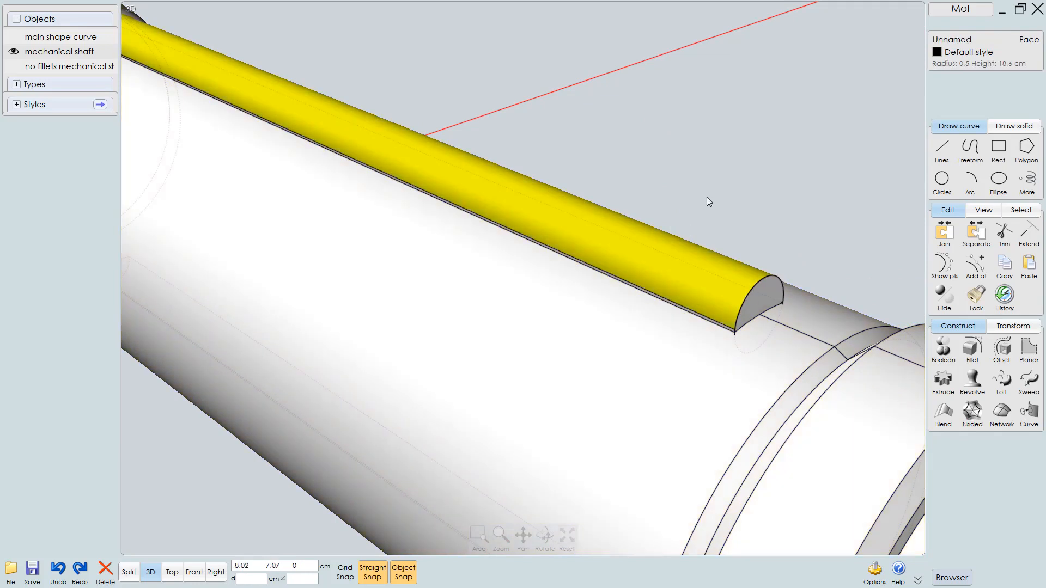
right_drag(707, 198, 695, 199)
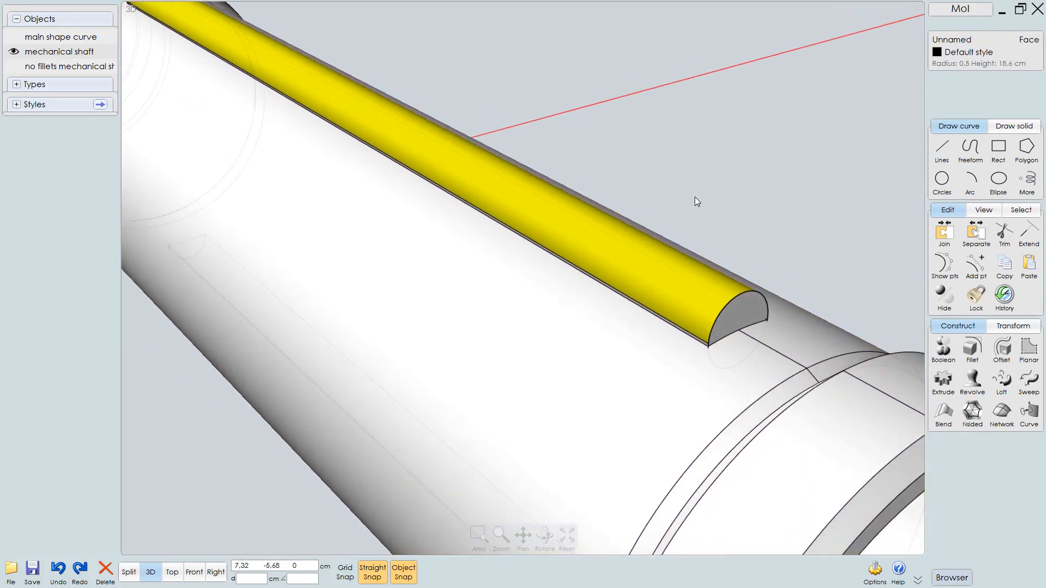
click(694, 198)
scroll(766, 290, up, 6)
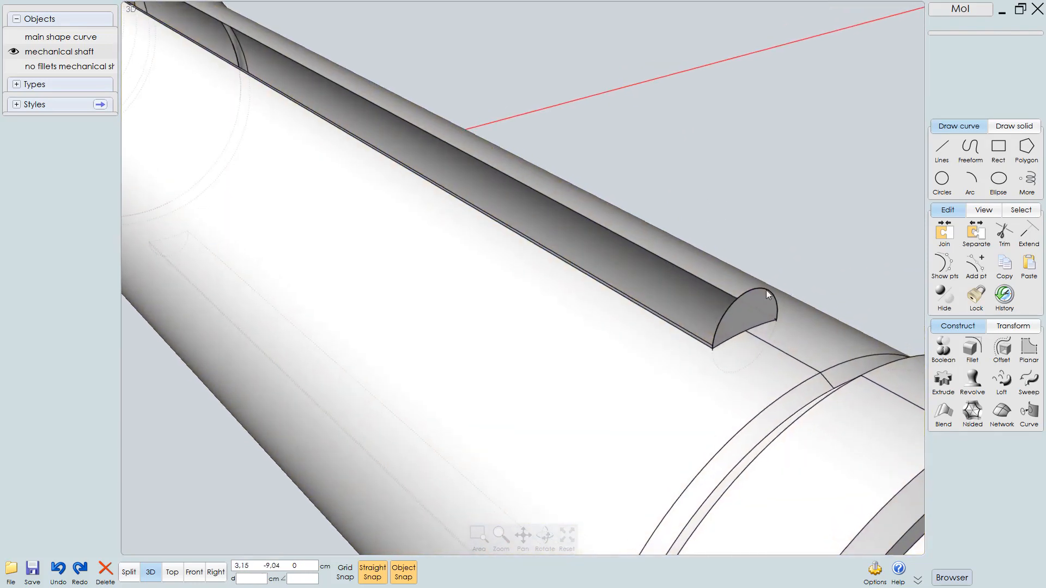
Delete the thin strip face running along the base of the key ridge
click(710, 331)
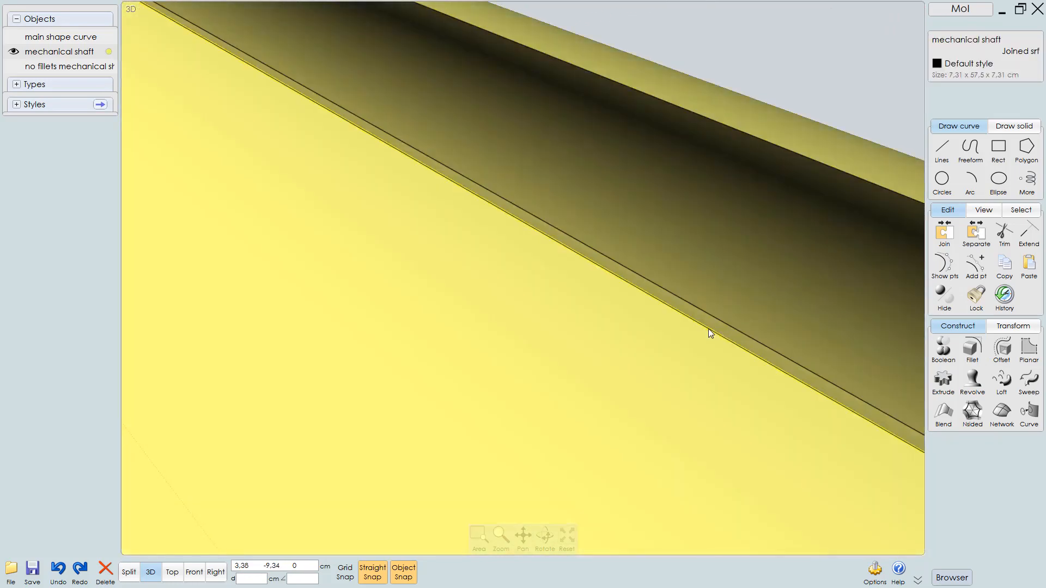
mouse_move(737, 338)
right_down()
mouse_move(859, 282)
mouse_move(779, 346)
mouse_move(837, 319)
mouse_move(836, 286)
mouse_move(807, 233)
right_up()
ctrl+shift+click(807, 233)
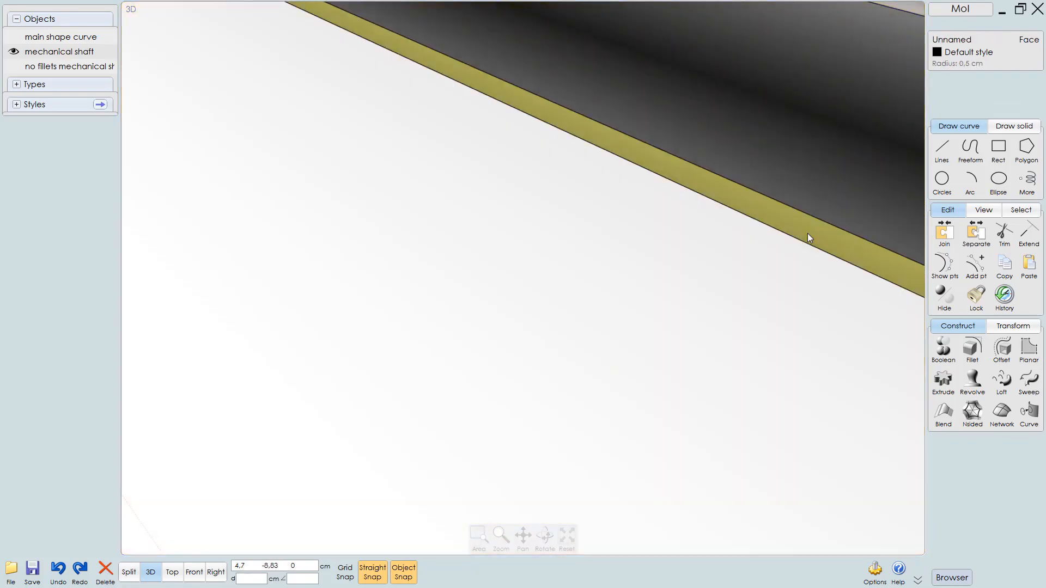
key(Delete)
scroll(596, 327, down, 5)
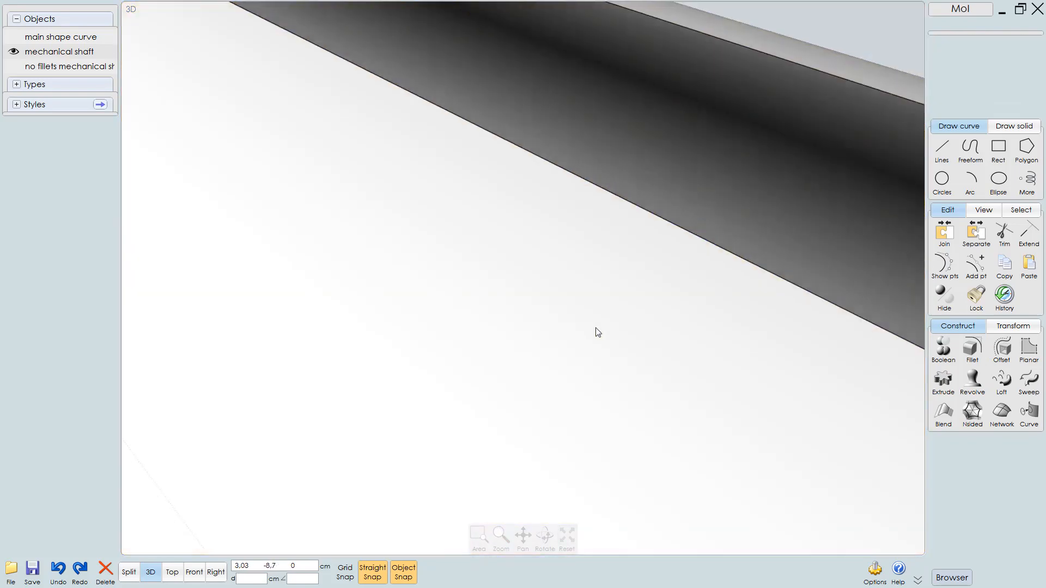
scroll(564, 392, down, 2)
Examine the circular curve at the key ridge's end by selecting and orbiting around it
click(569, 369)
right_drag(605, 330, 508, 320)
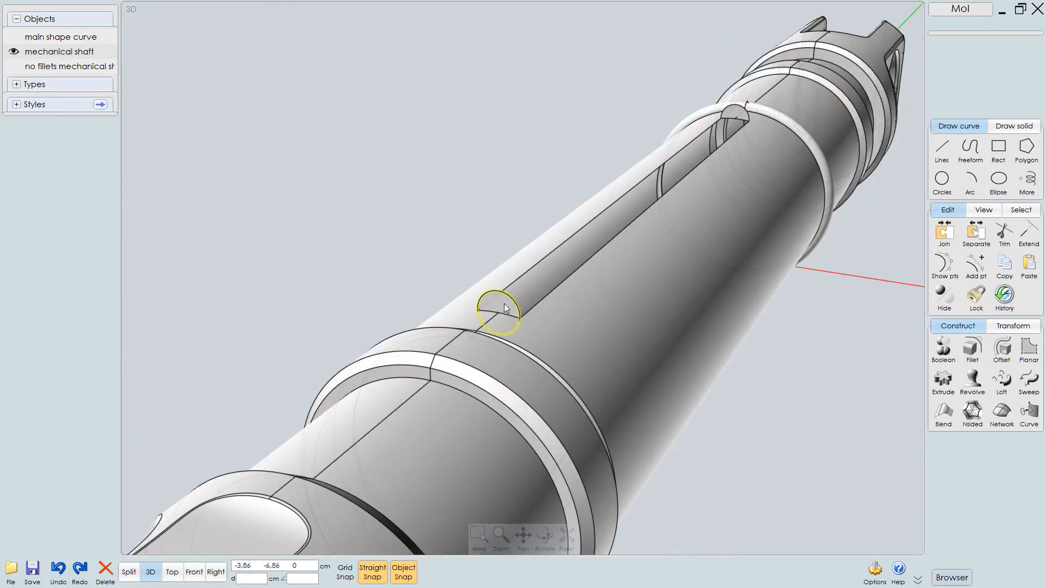
scroll(505, 308, up, 6)
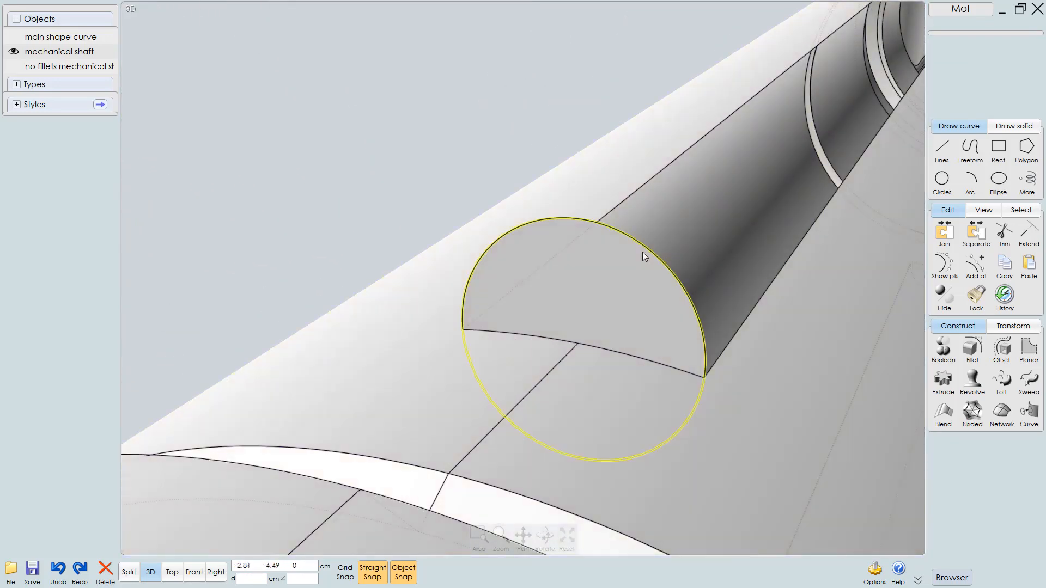
click(643, 251)
right_drag(610, 303, 388, 310)
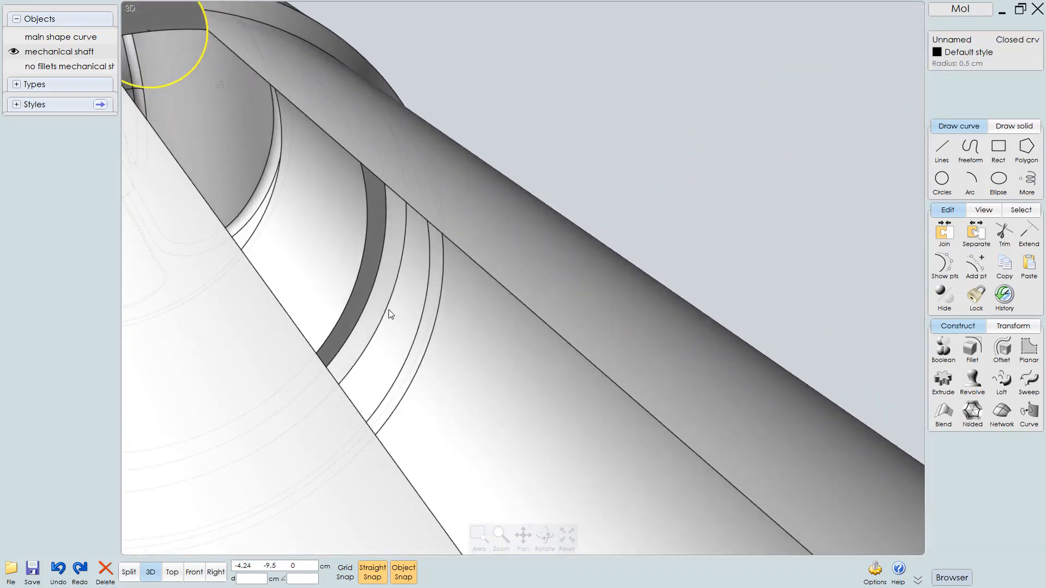
right_drag(413, 240, 652, 352)
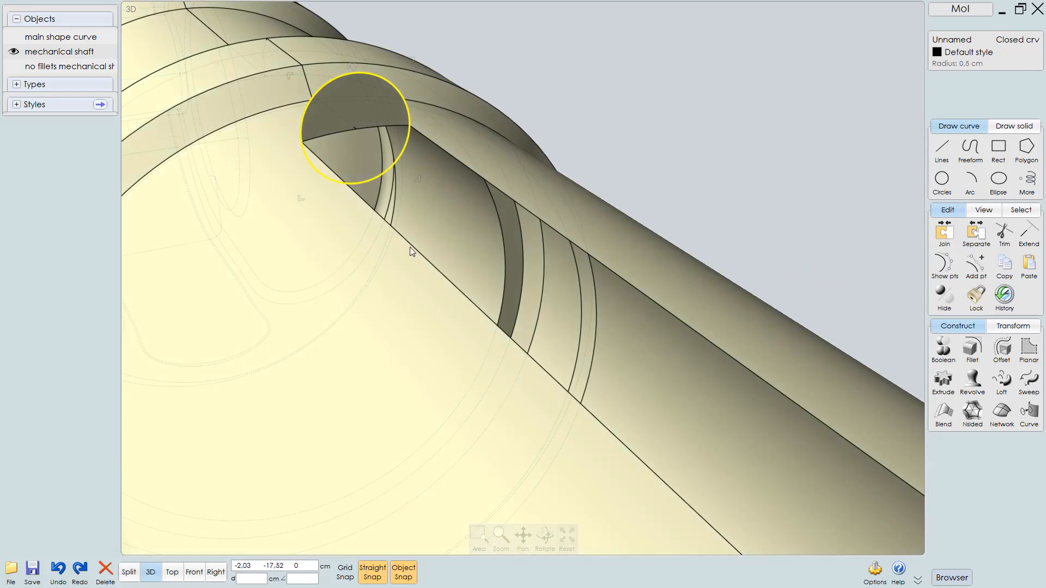
mouse_move(410, 247)
right_down()
mouse_move(459, 239)
mouse_move(459, 178)
mouse_move(509, 173)
right_up()
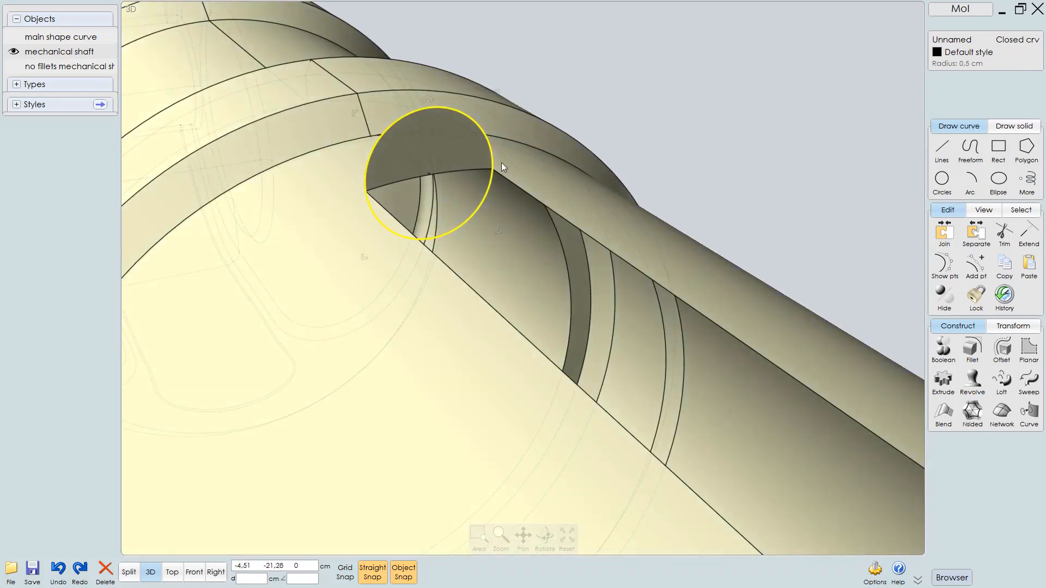
key(Escape)
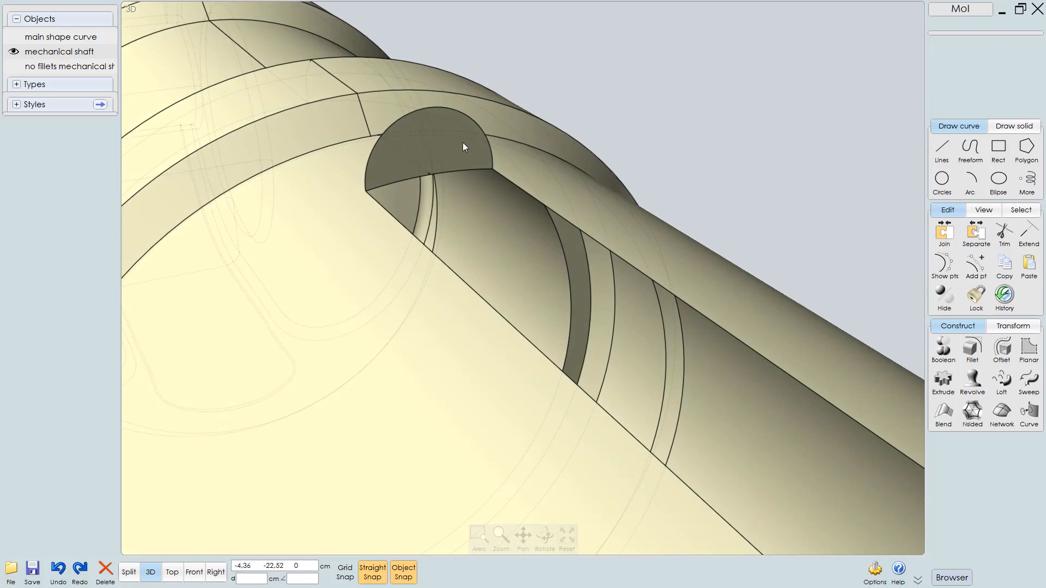
Select the semicircular edge at the end of the key ridge
right_drag(463, 147, 404, 141)
click(438, 208)
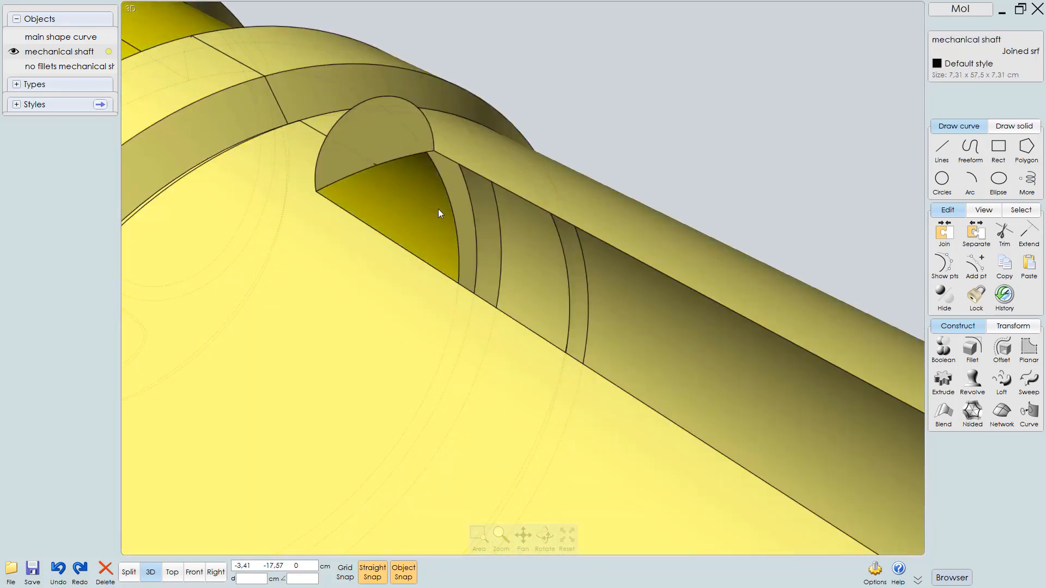
click(372, 98)
right_drag(382, 132, 270, 119)
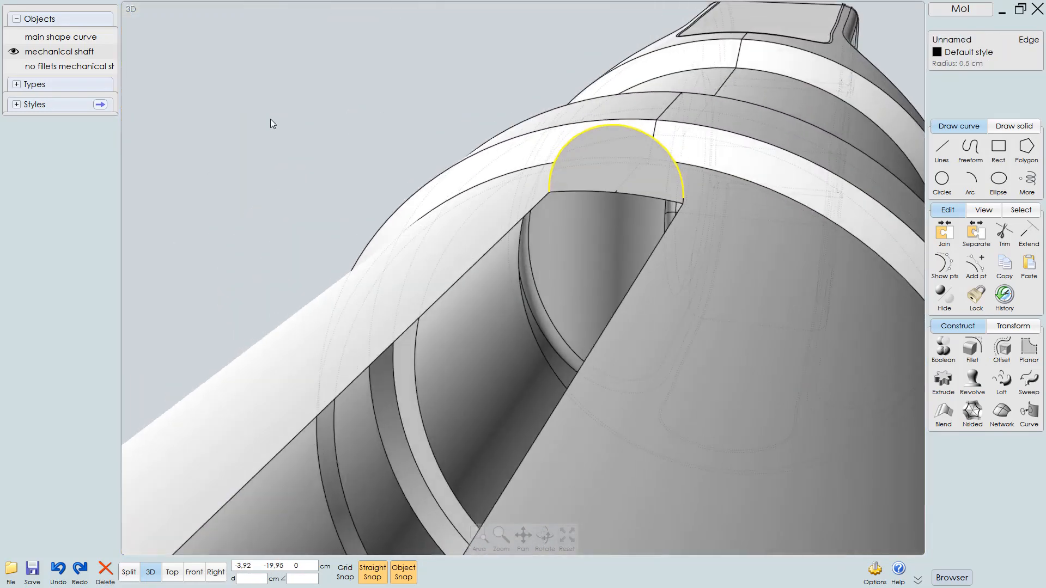
scroll(689, 211, up, 5)
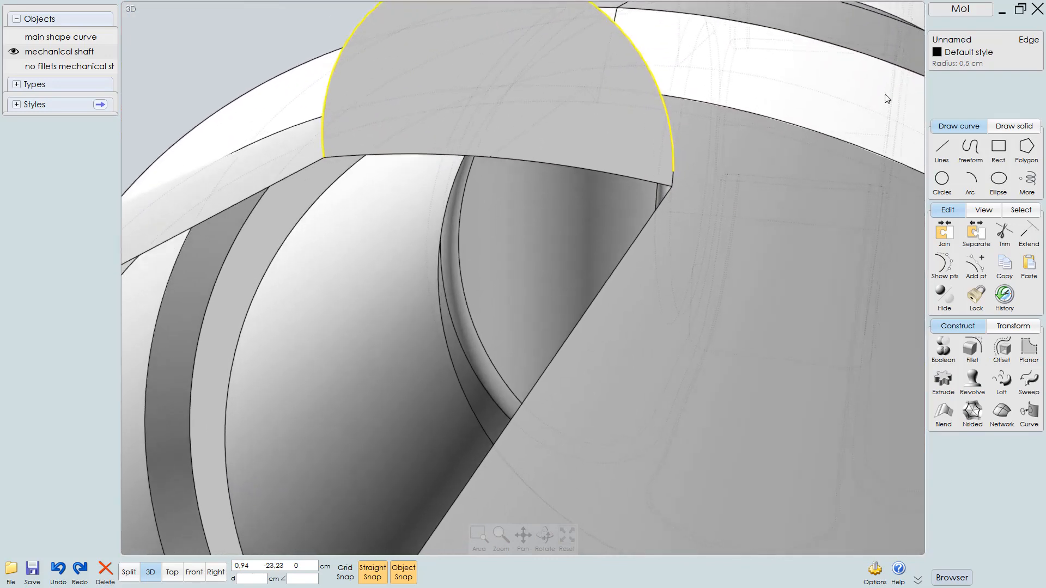
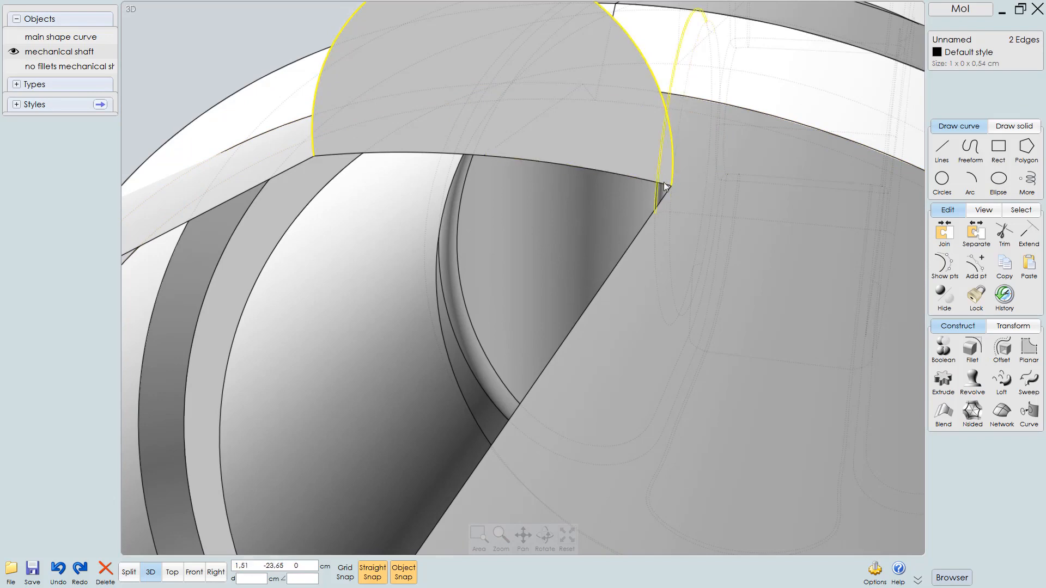
right_drag(692, 166, 599, 339)
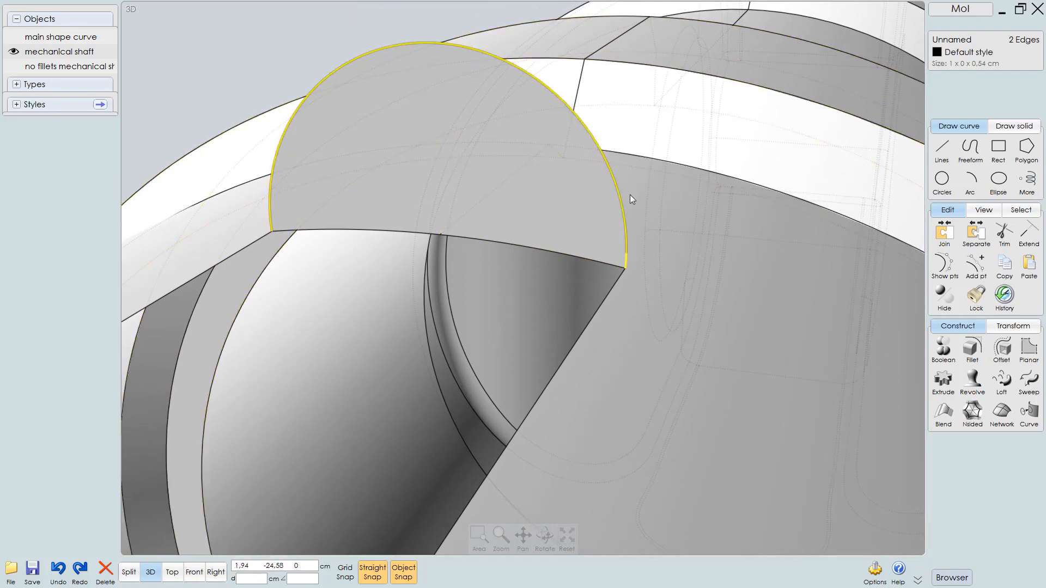
right_drag(630, 194, 670, 189)
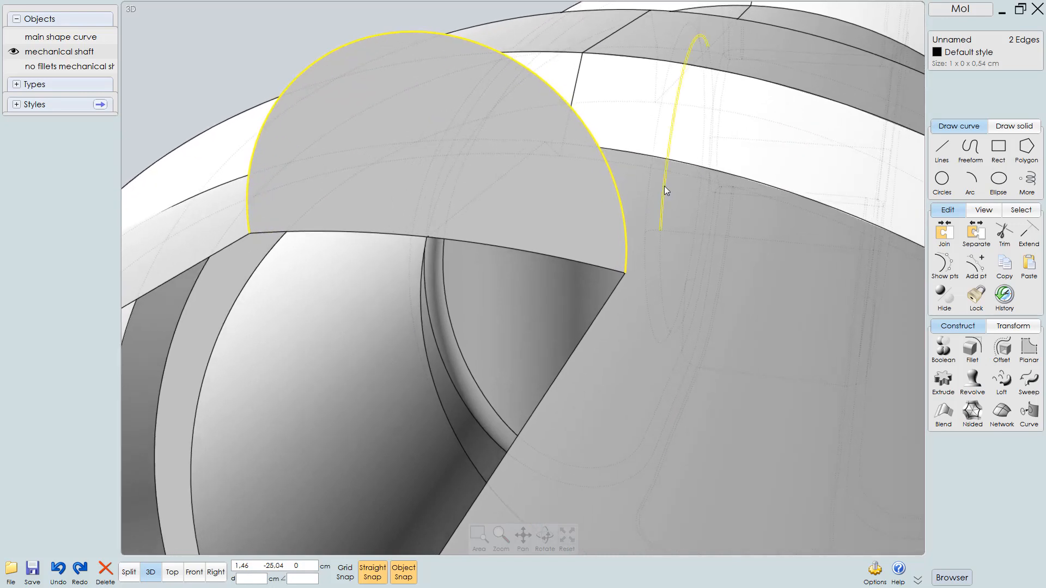
click(944, 353)
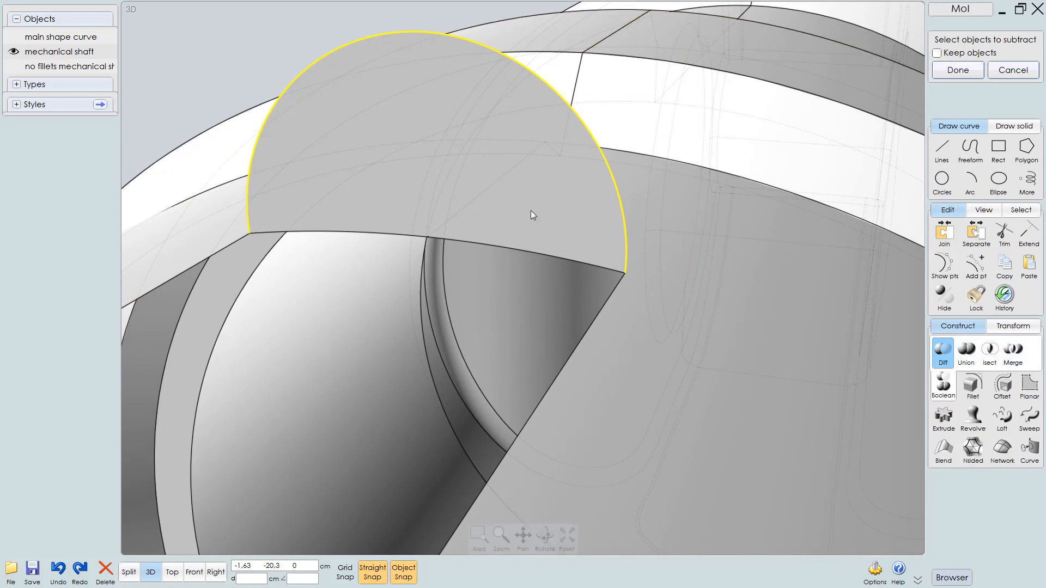
scroll(529, 224, down, 3)
right_drag(541, 231, 554, 220)
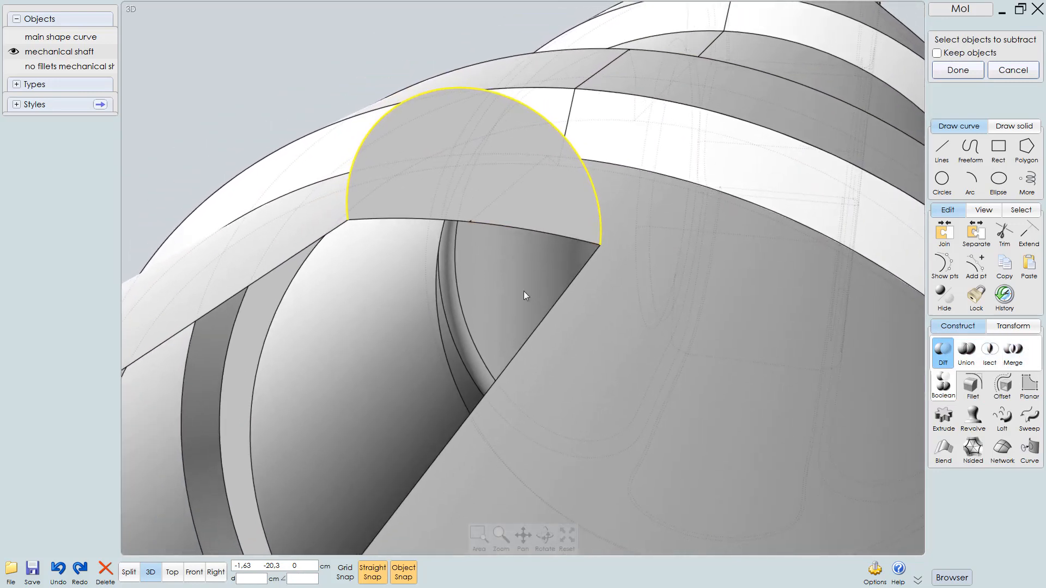
key(Tab)
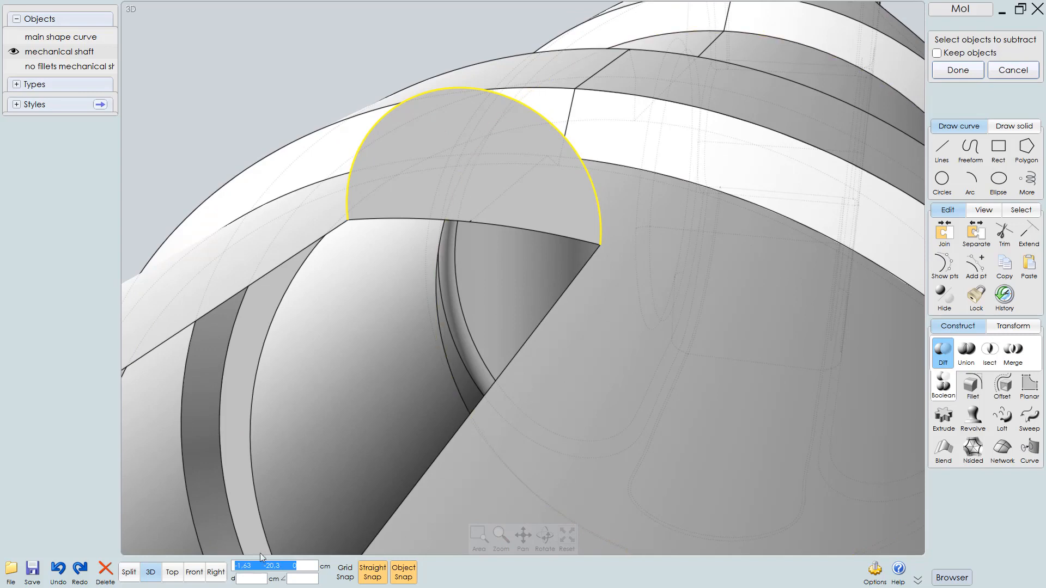
click(231, 569)
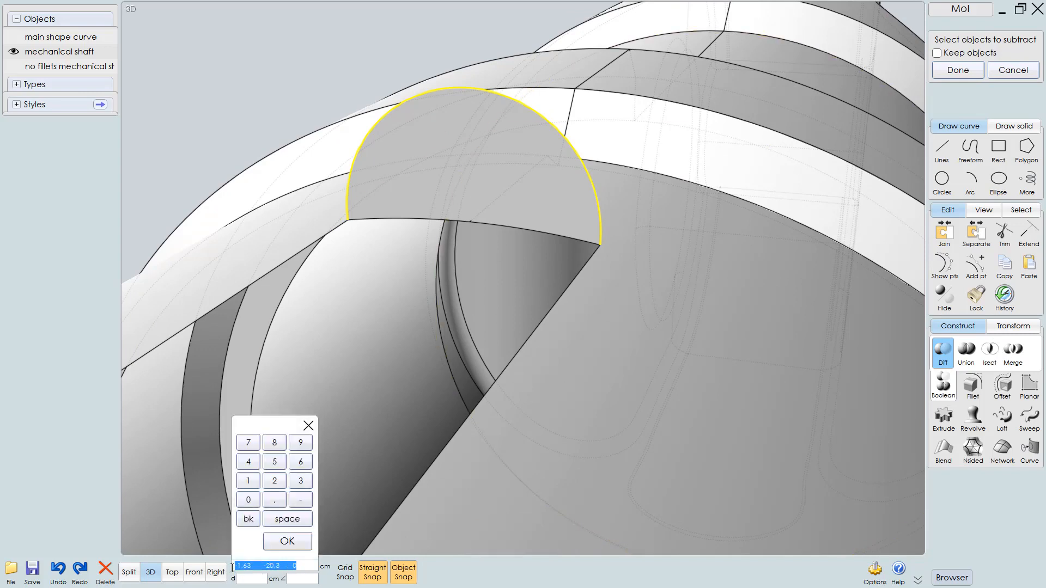
click(985, 528)
Review the shortcut key assignments in the program options
click(875, 570)
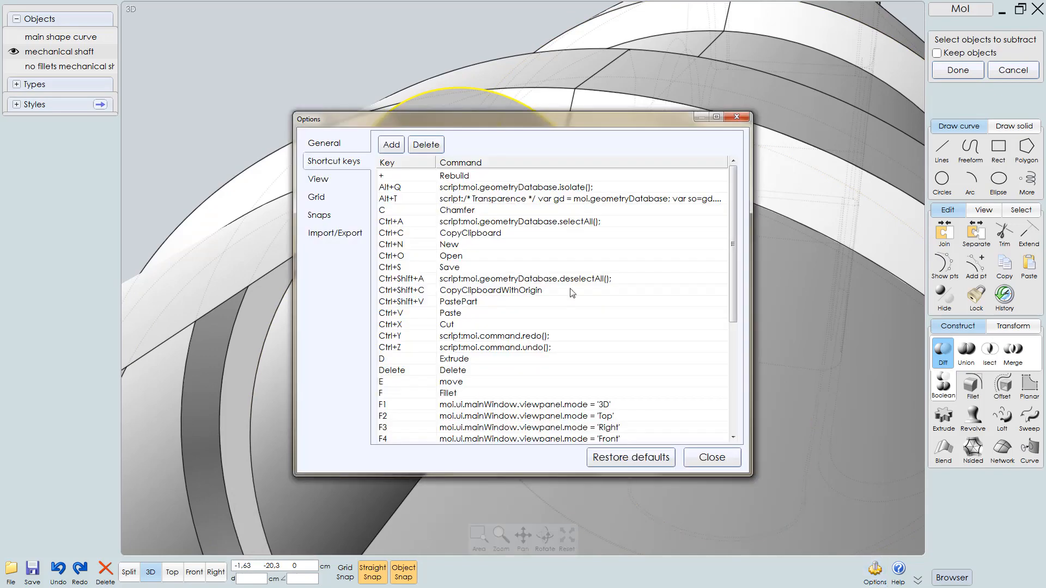
drag(736, 211, 744, 268)
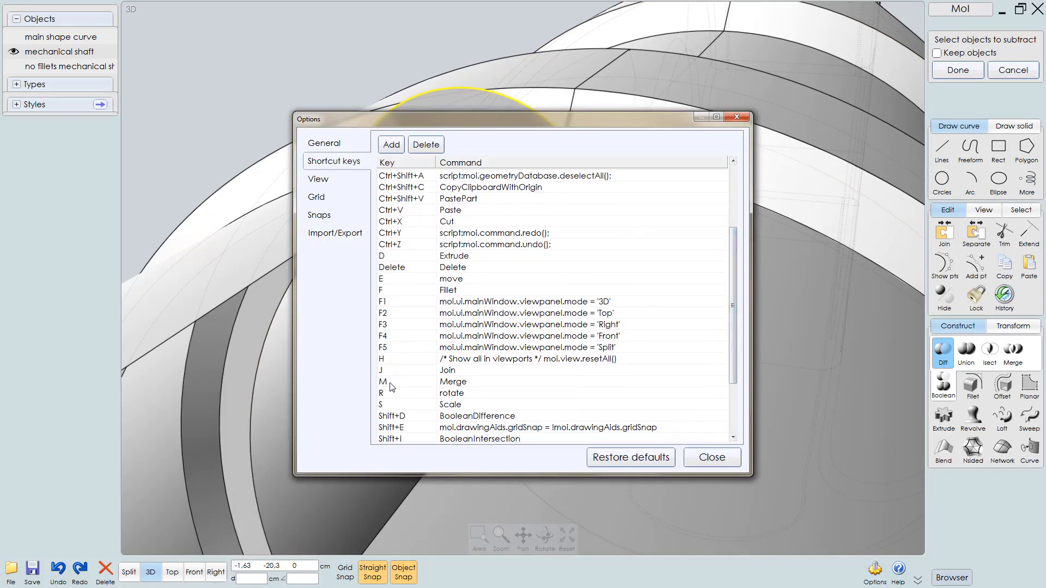
click(724, 458)
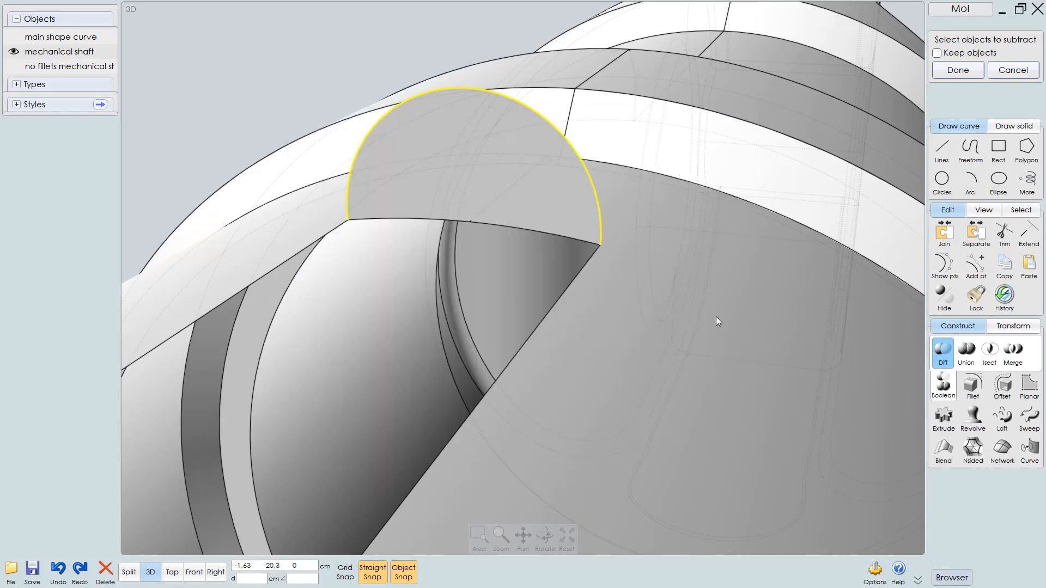
key(Return)
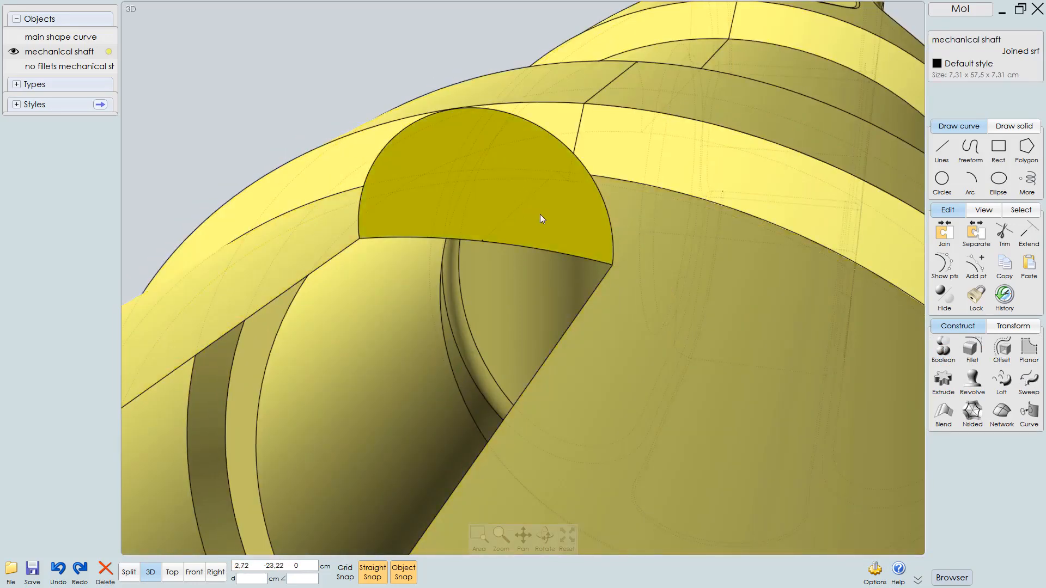
Try selecting the key ridge's end face and semicircular edges at both ends
click(561, 220)
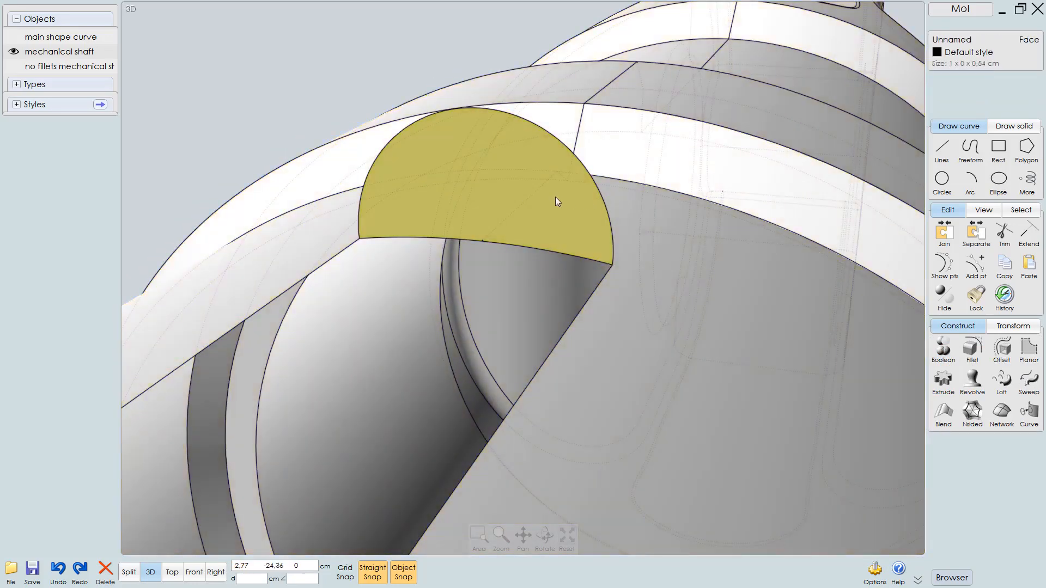
click(645, 321)
click(253, 124)
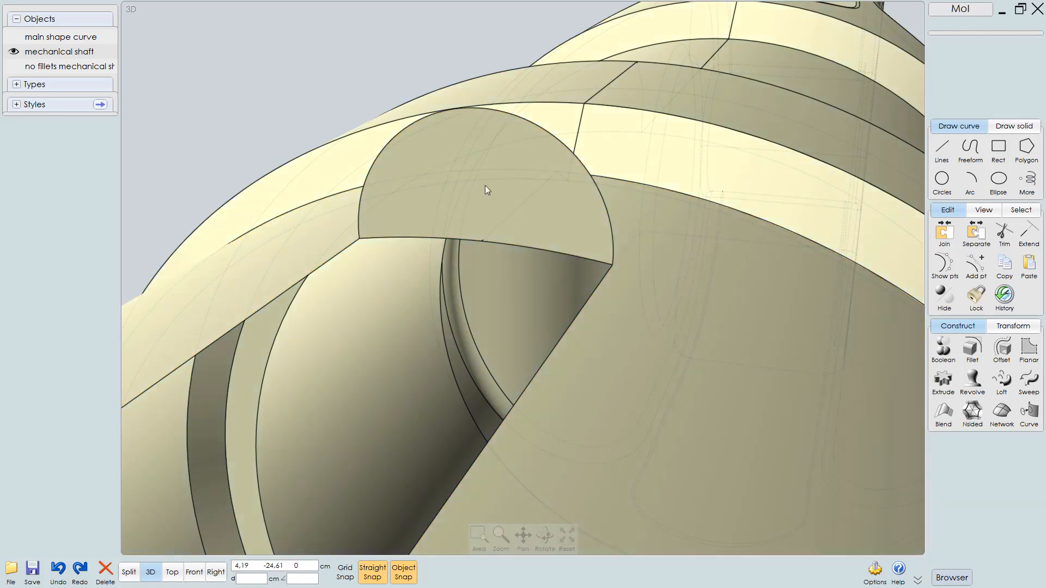
click(527, 189)
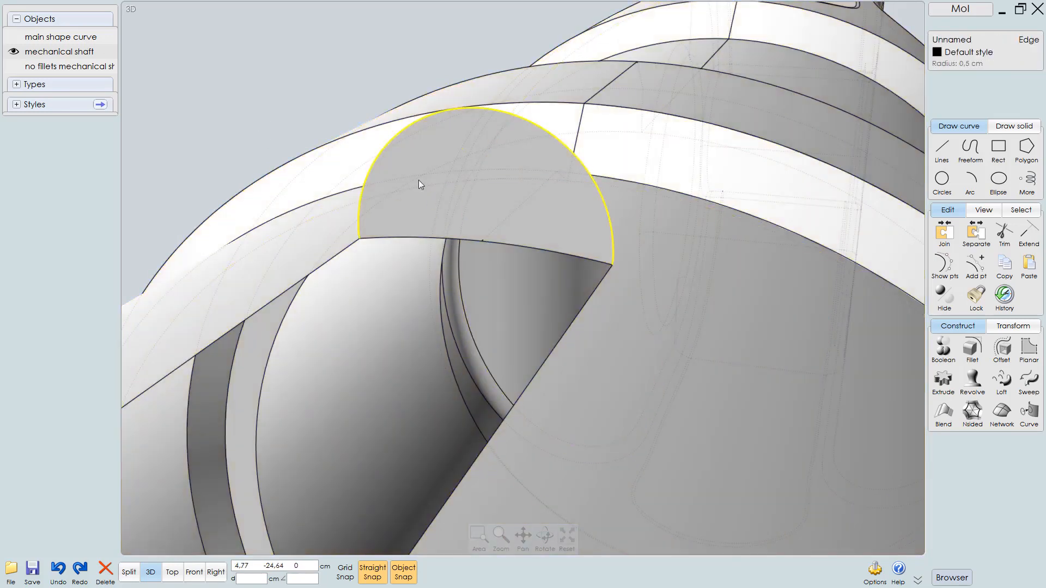
right_drag(327, 182, 397, 184)
scroll(588, 241, down, 8)
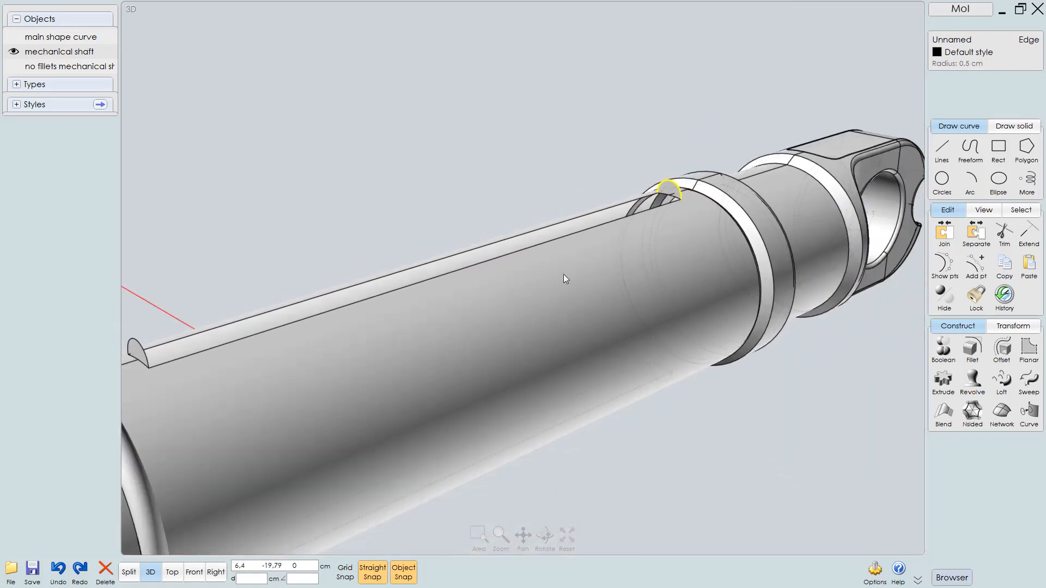
right_drag(564, 274, 658, 238)
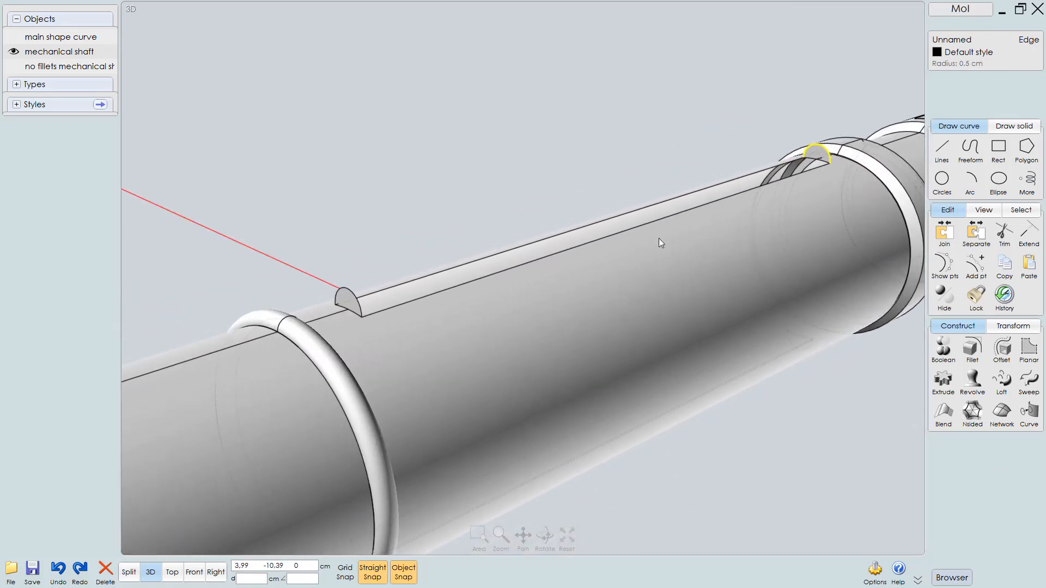
scroll(341, 320, up, 6)
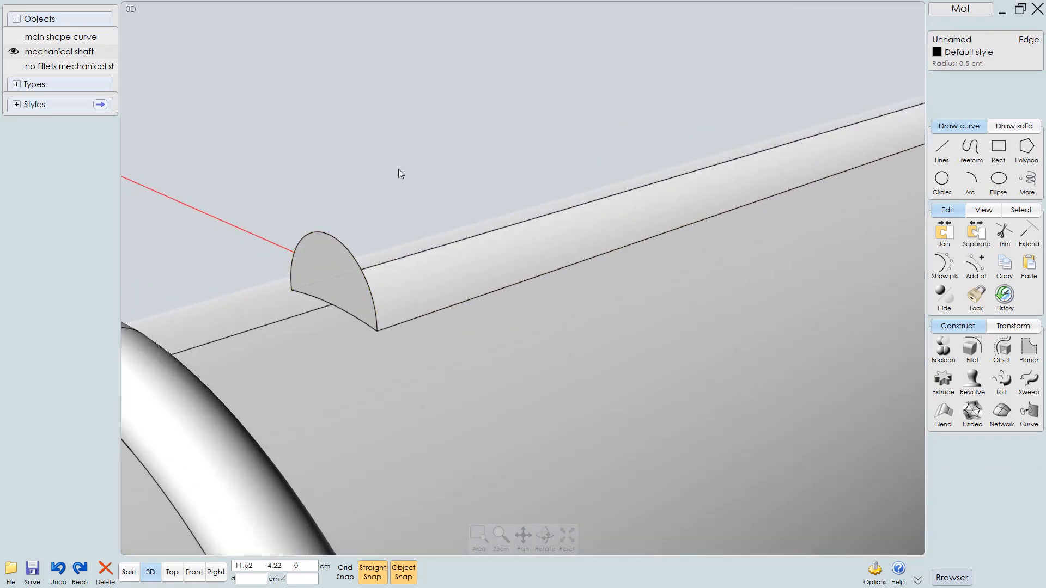
click(364, 275)
click(333, 320)
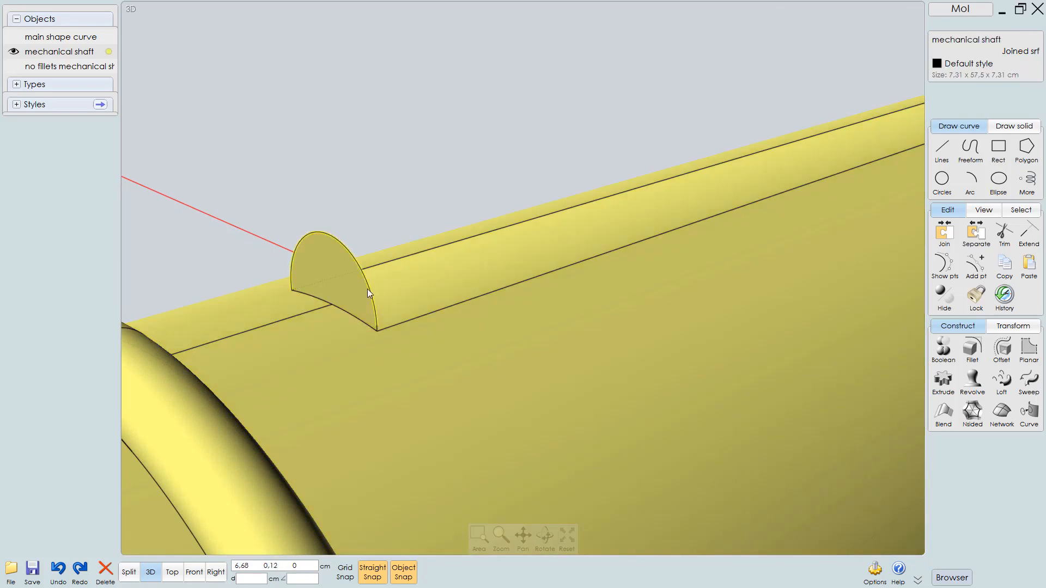
click(367, 289)
scroll(388, 329, up, 2)
scroll(425, 319, up, 3)
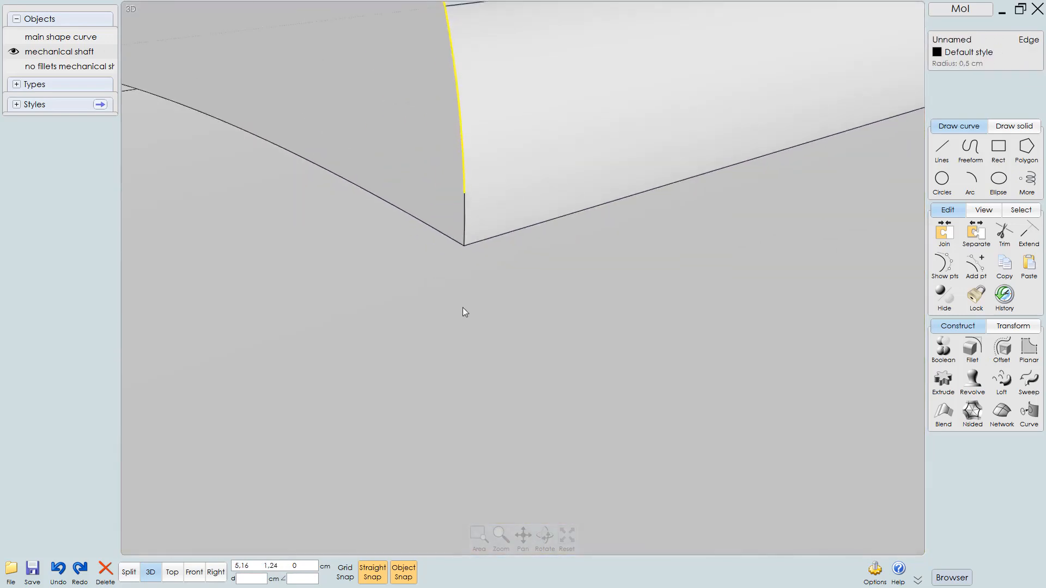
click(466, 228)
key(m)
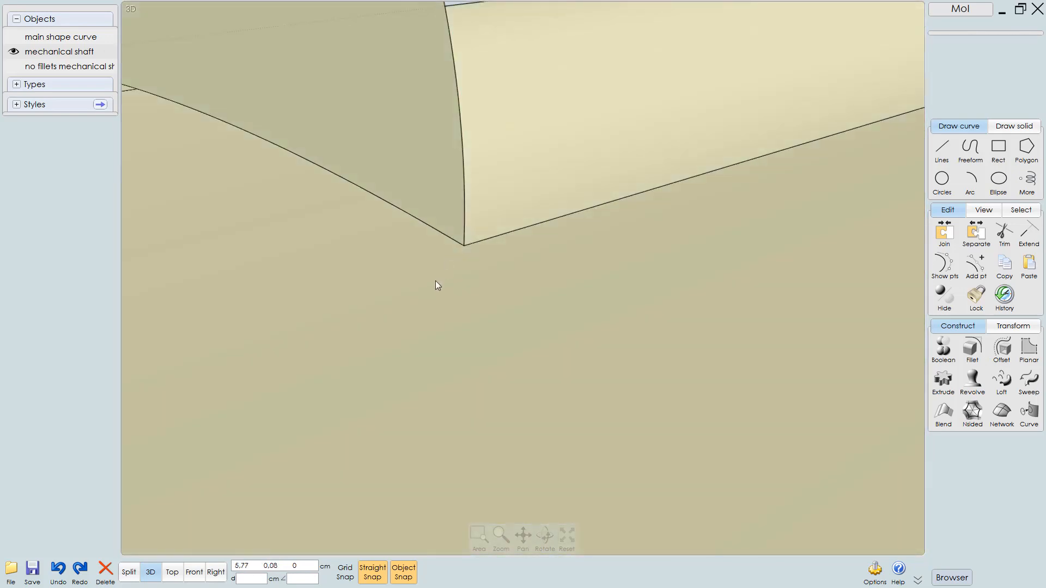
Select the semicircular edges at both ends of the key ridge
scroll(426, 290, down, 5)
click(458, 313)
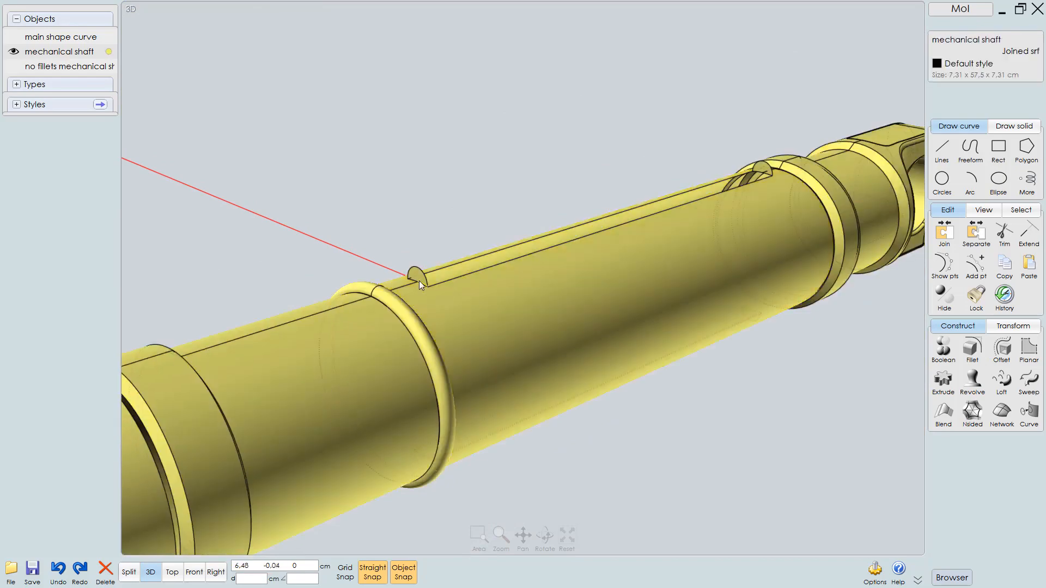
scroll(414, 289, up, 3)
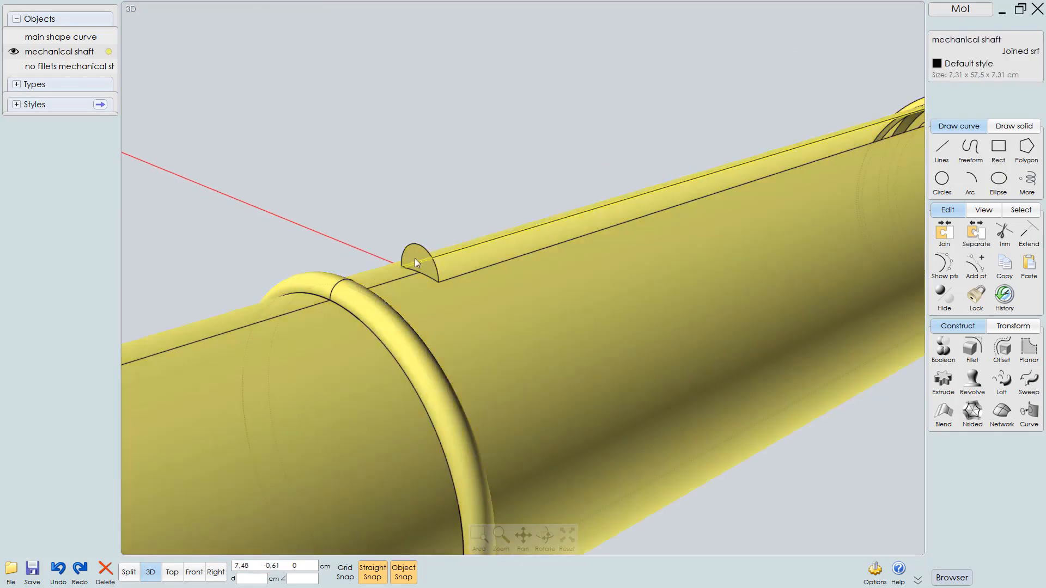
click(415, 259)
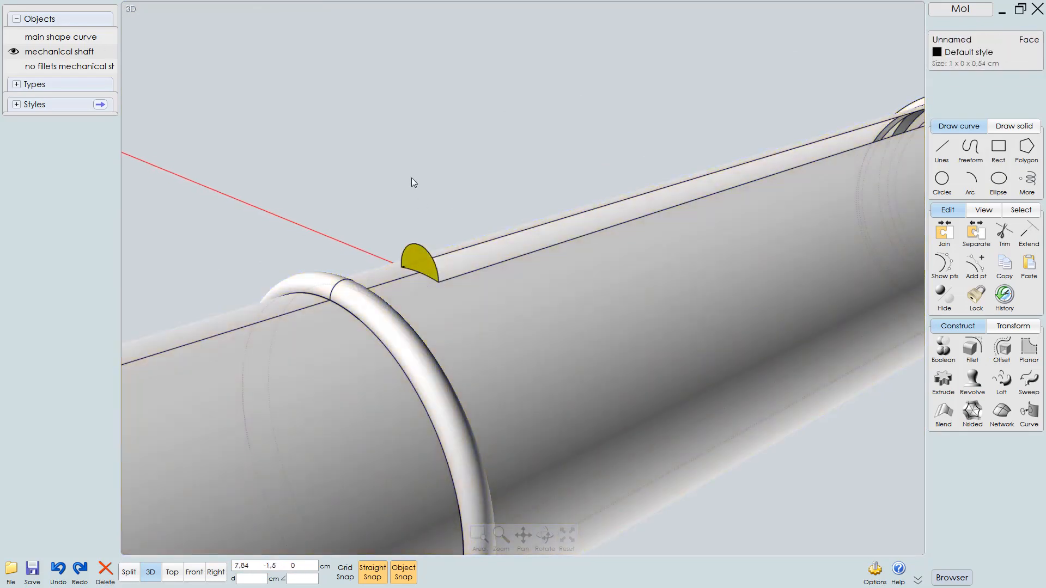
click(412, 178)
click(418, 259)
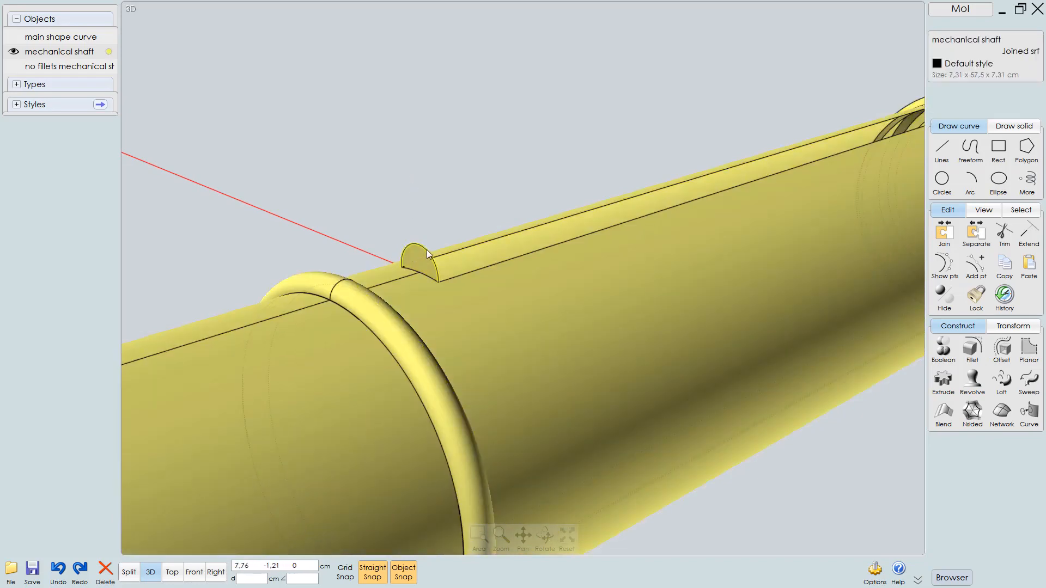
click(427, 250)
middle_drag(466, 289, 245, 360)
middle_drag(779, 157, 688, 202)
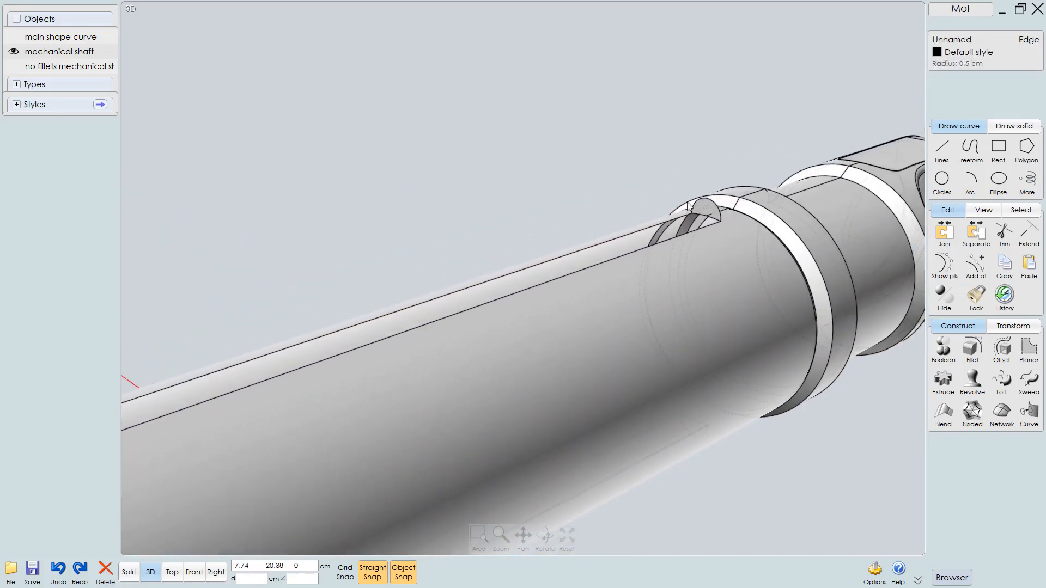
scroll(688, 203, up, 3)
click(733, 209)
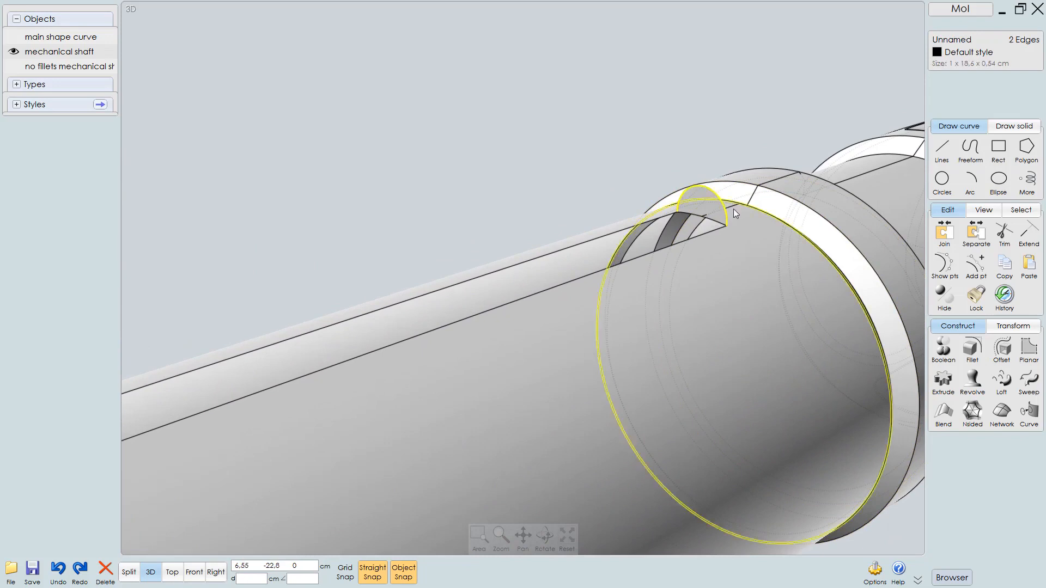
scroll(703, 256, down, 5)
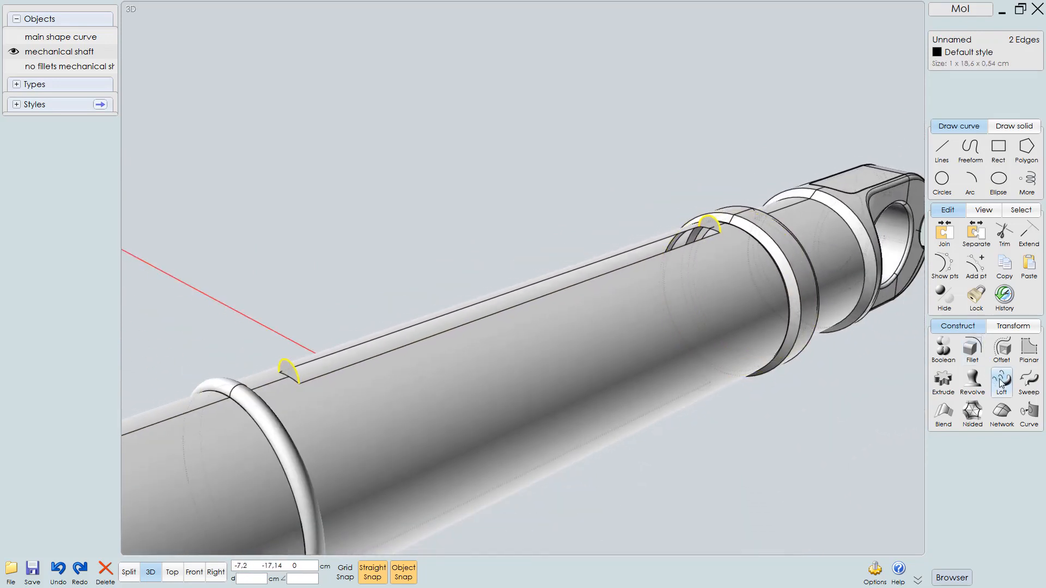
click(1002, 383)
right_drag(575, 358, 573, 333)
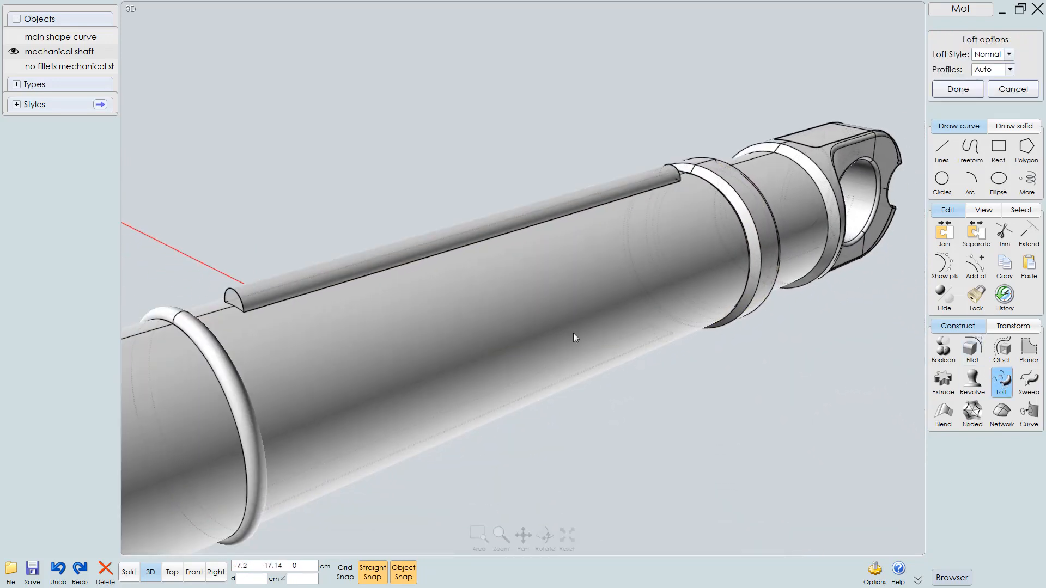
key(Escape)
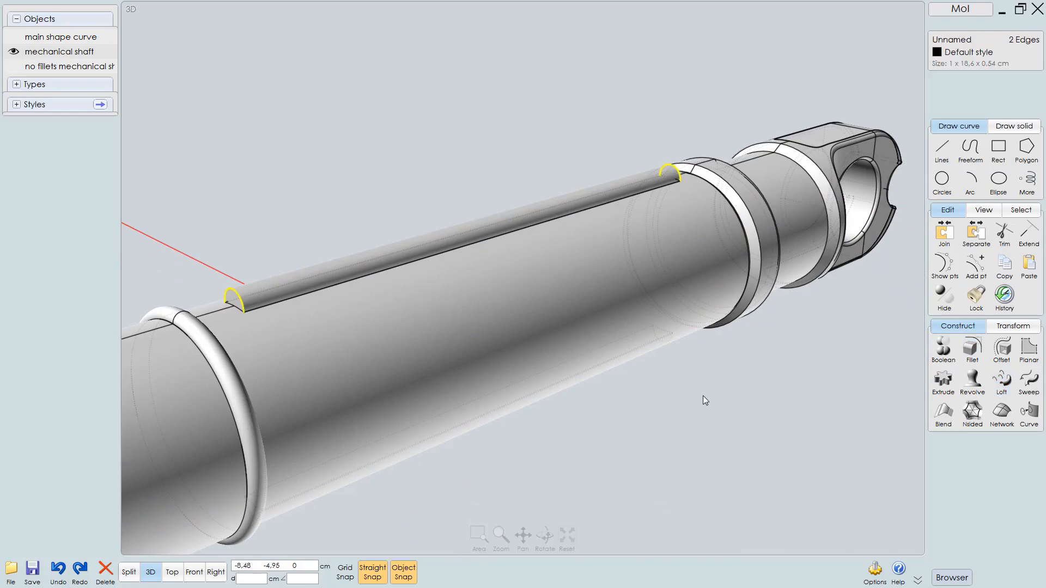
Delete the remaining half-cylinder face running along the key ridge
click(702, 400)
mouse_move(642, 397)
right_down()
mouse_move(610, 324)
mouse_move(588, 229)
mouse_move(567, 350)
mouse_move(552, 296)
right_up()
right_drag(641, 265, 677, 312)
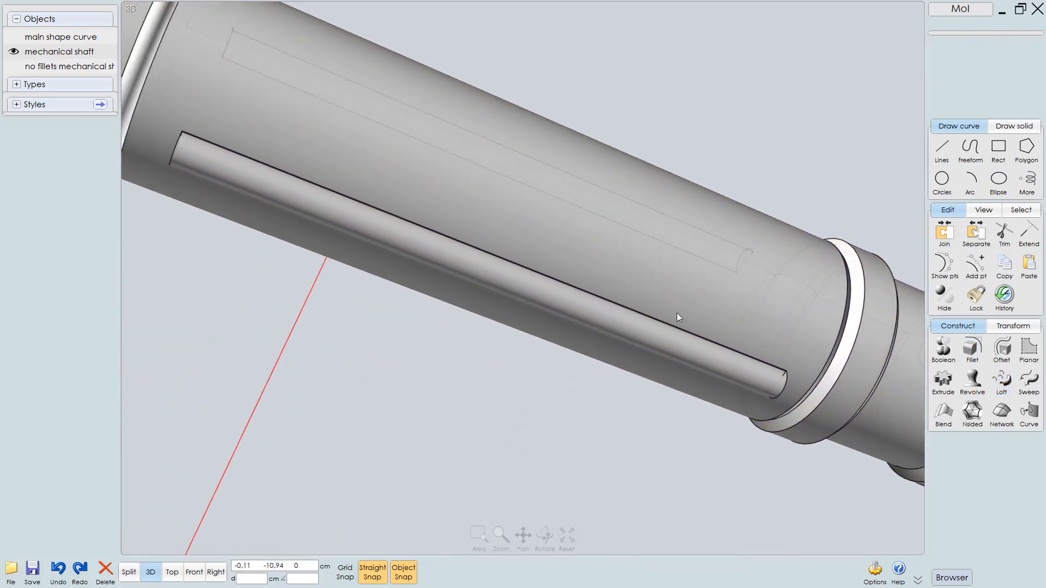
click(629, 331)
click(629, 328)
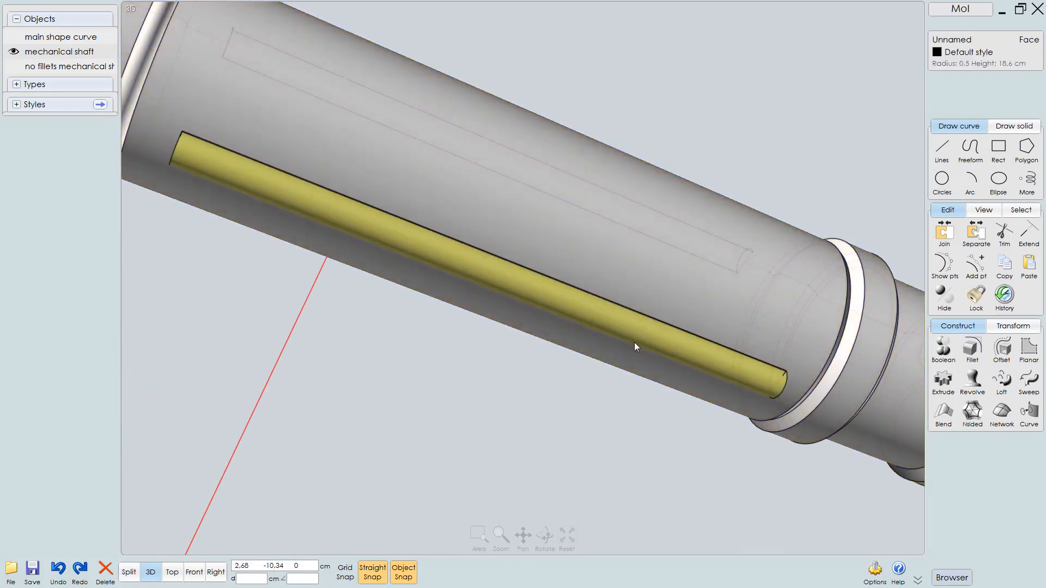
key(Delete)
Delete the thin strip face left along the base of the removed ridge
scroll(766, 224, up, 10)
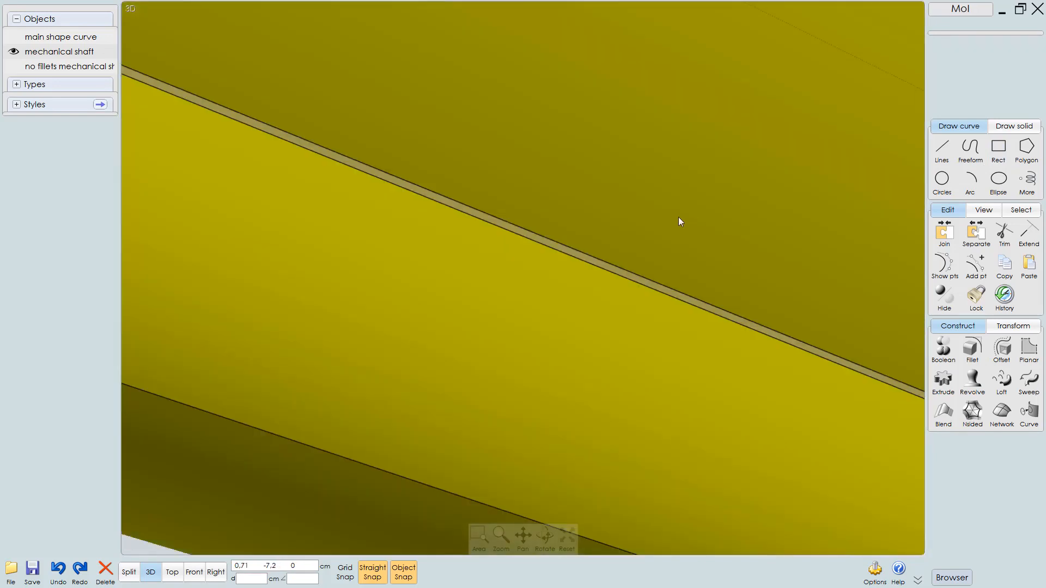
click(563, 249)
scroll(563, 249, up, 8)
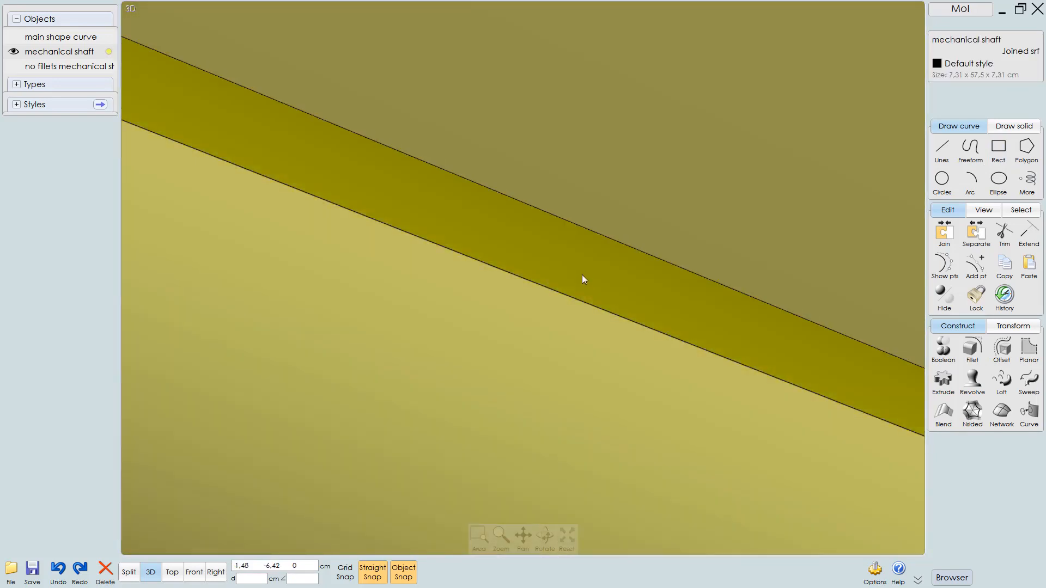
click(581, 275)
key(Delete)
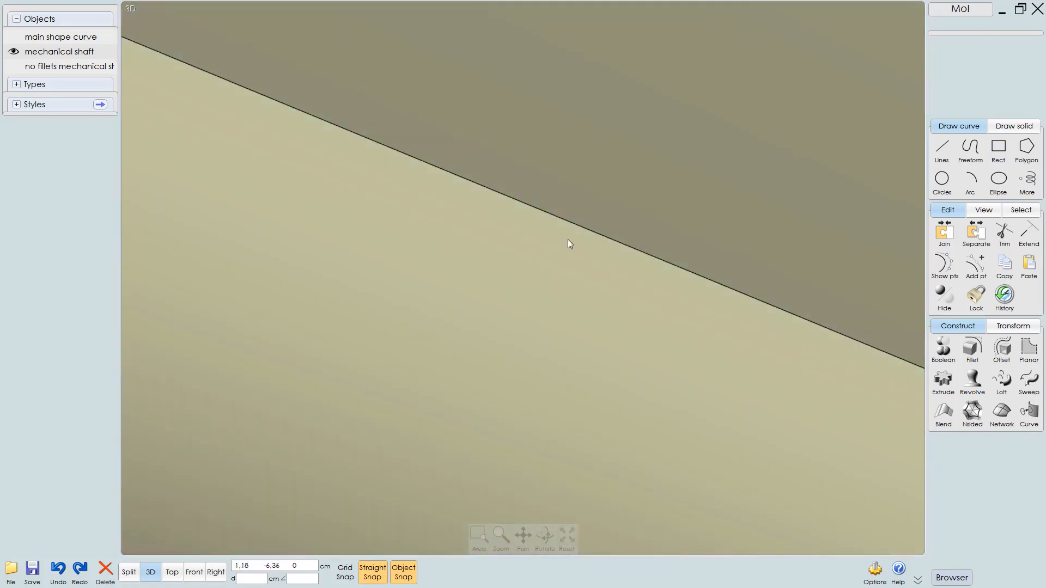
scroll(568, 239, down, 10)
scroll(618, 109, up, 6)
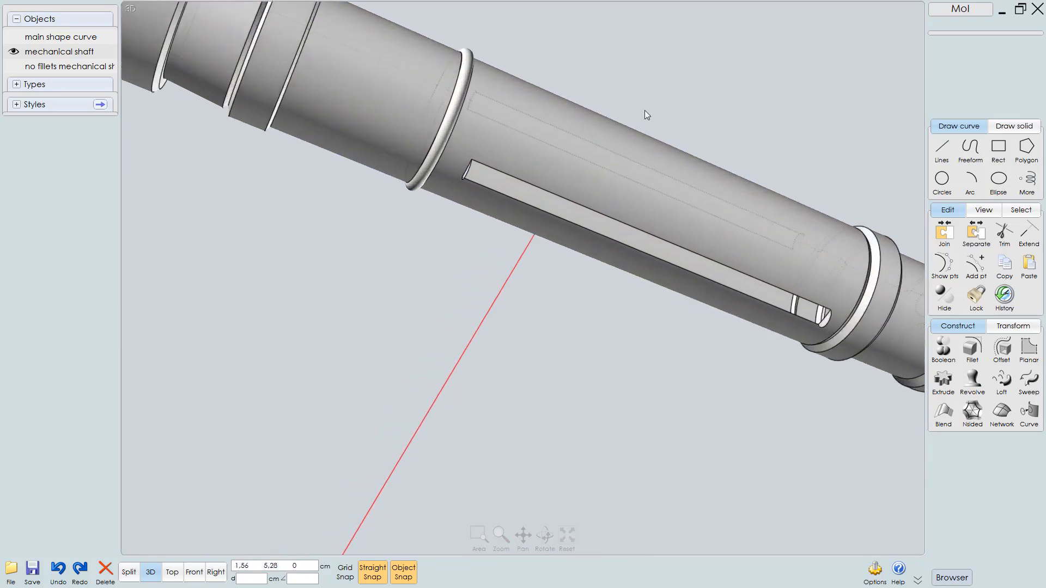
click(500, 165)
scroll(526, 185, up, 2)
right_drag(526, 185, 554, 114)
scroll(581, 237, up, 3)
click(581, 236)
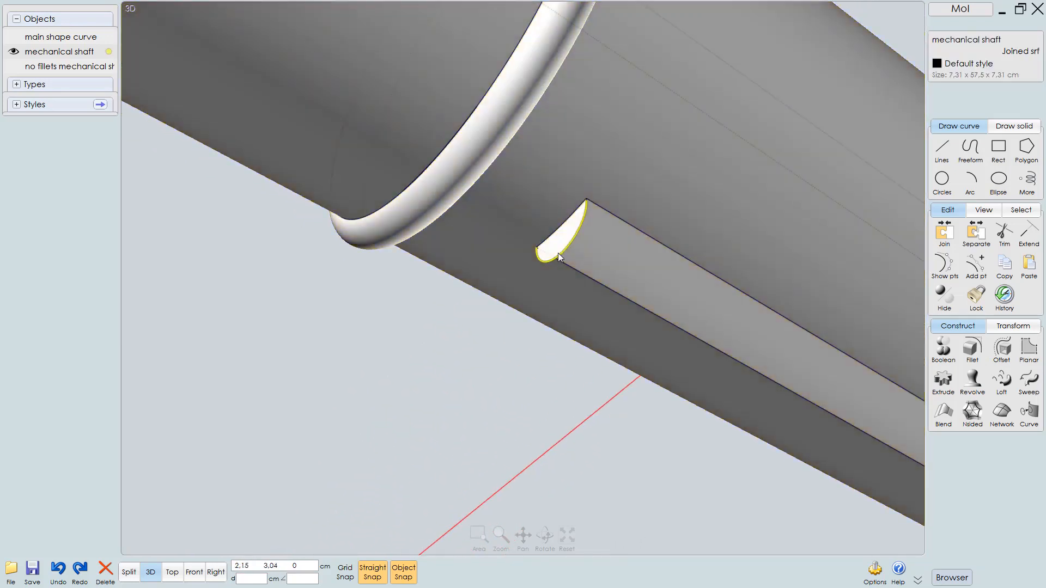
scroll(617, 223, up, 5)
scroll(641, 64, up, 5)
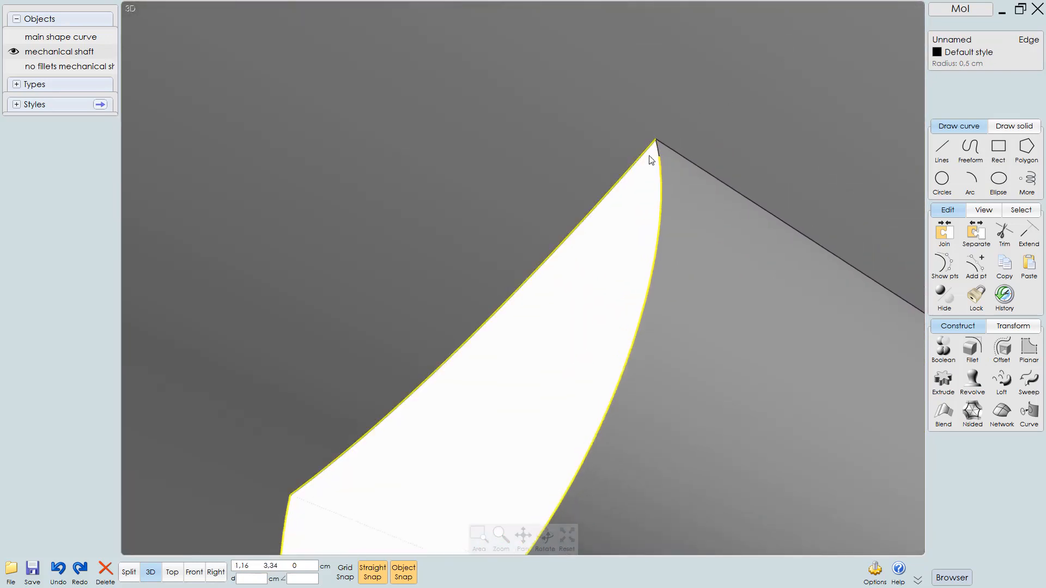
click(652, 159)
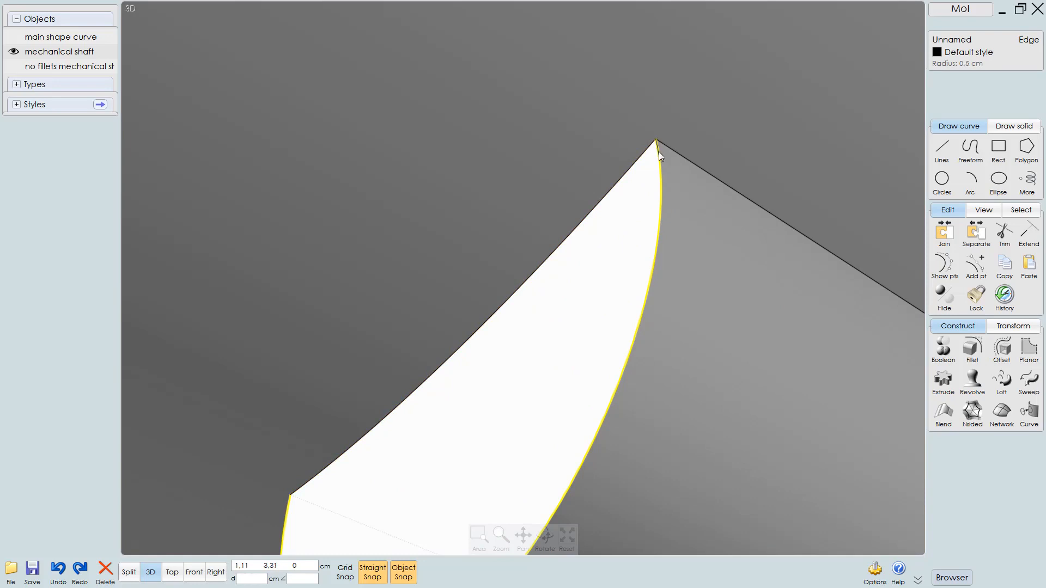
click(659, 151)
scroll(550, 194, down, 10)
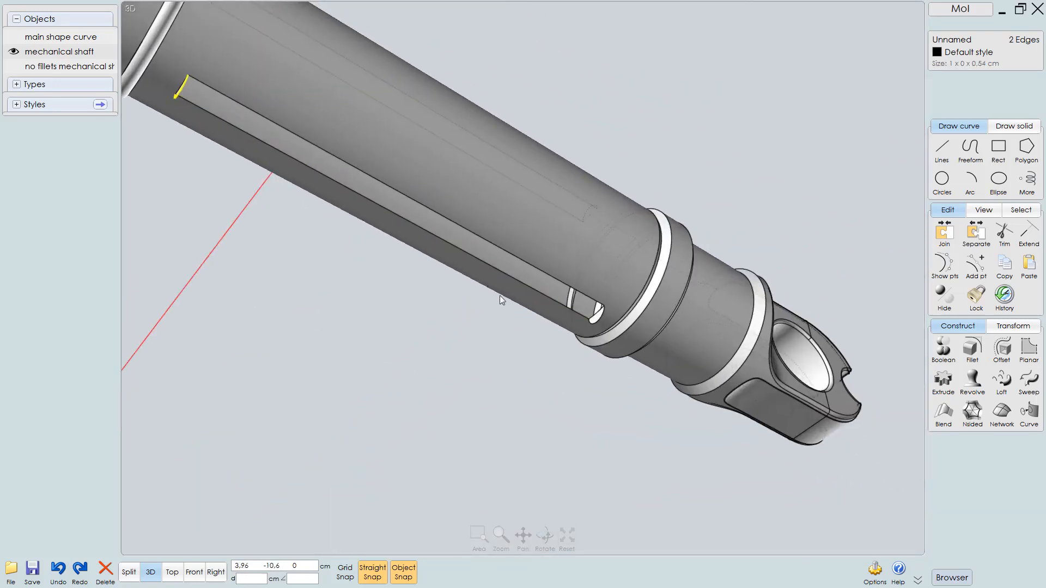
scroll(636, 299, up, 10)
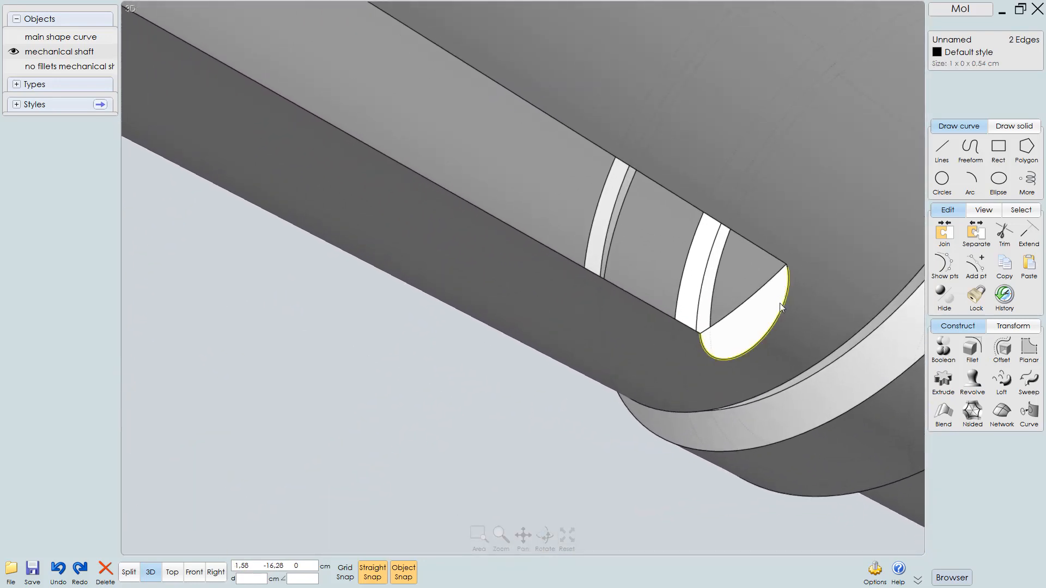
click(778, 315)
scroll(839, 239, up, 5)
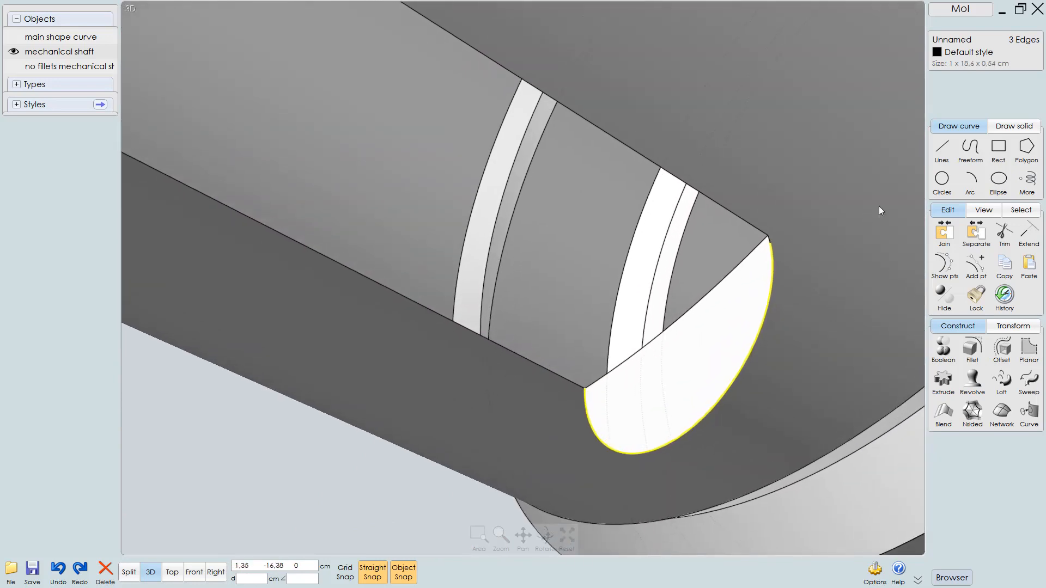
click(755, 222)
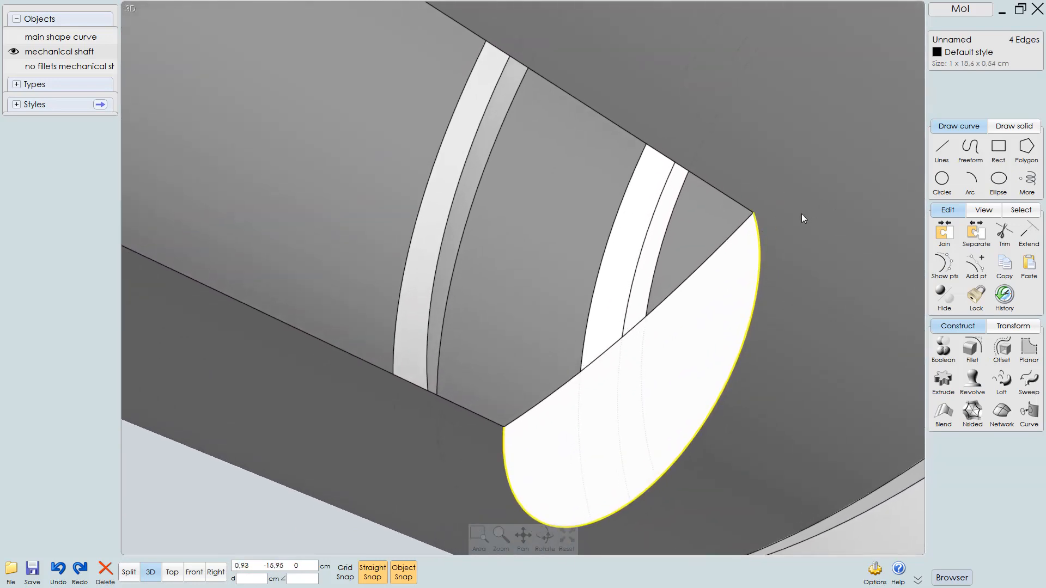
key(Escape)
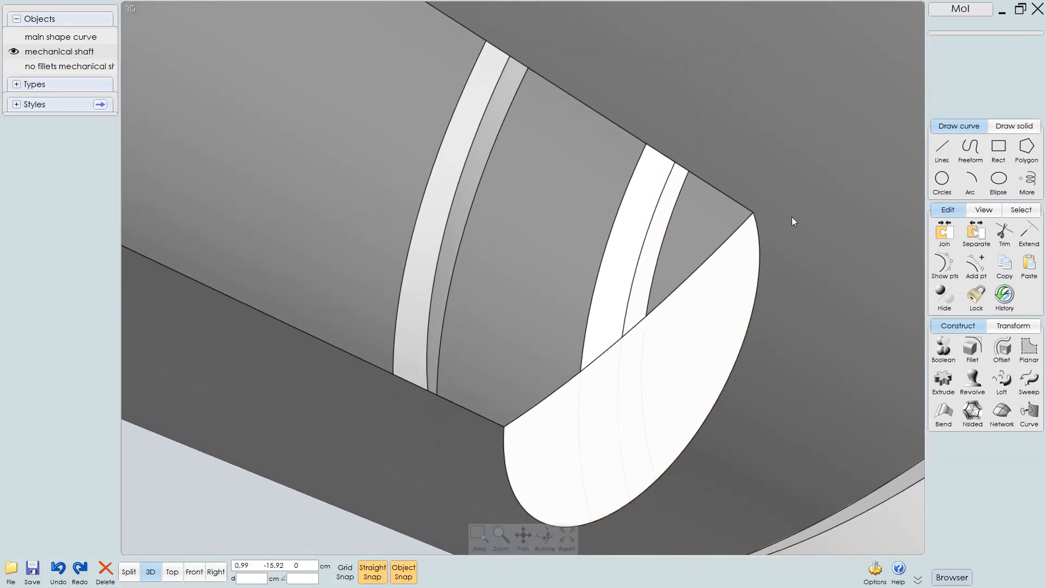
Loft a new half-cylinder surface between the semicircular edges at both ends of the key ridge
scroll(792, 217, down, 4)
click(769, 275)
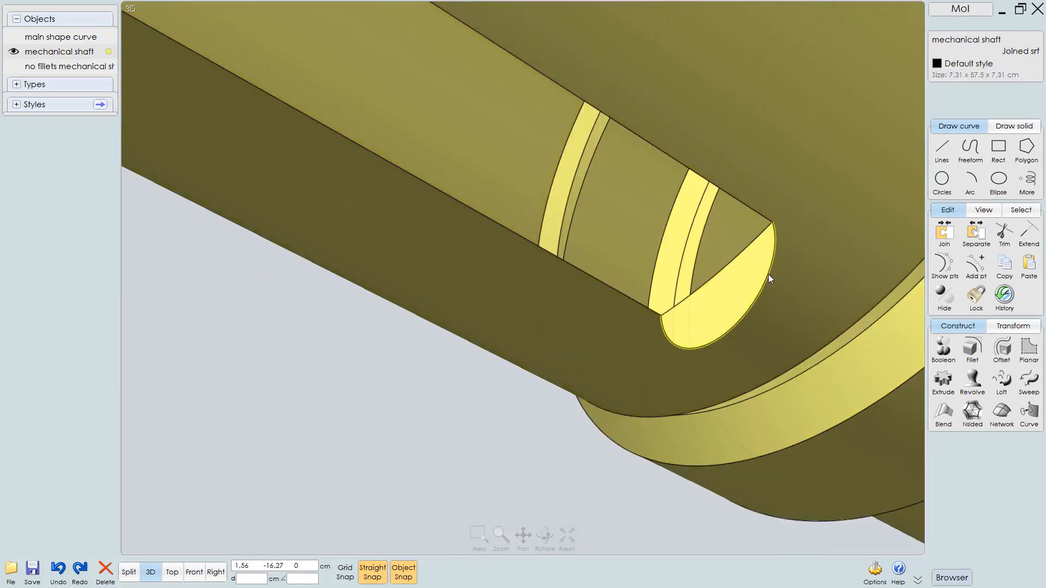
click(763, 288)
scroll(760, 291, down, 4)
middle_drag(552, 228, 662, 312)
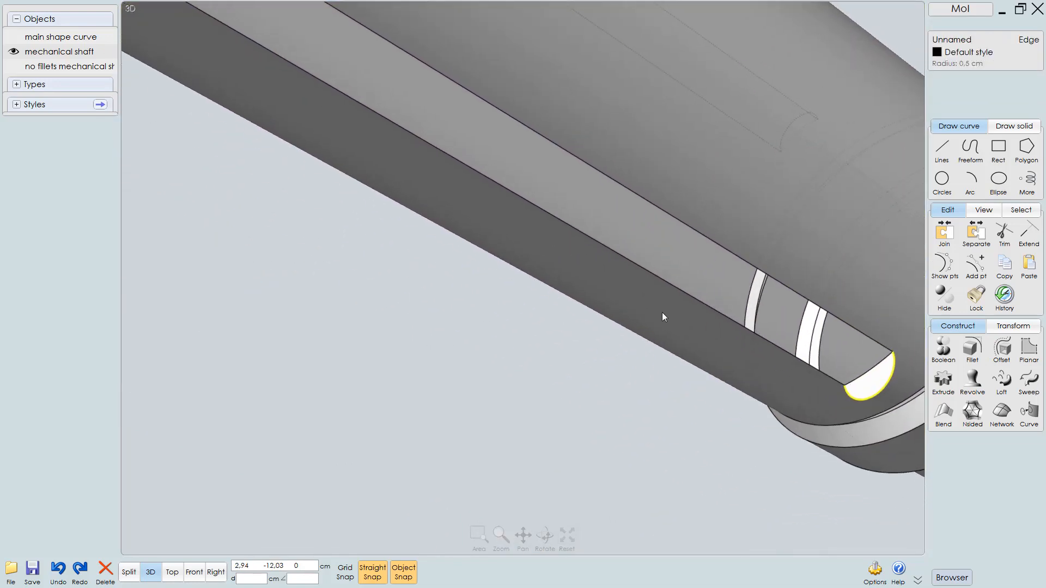
scroll(663, 314, down, 3)
middle_drag(456, 185, 662, 348)
scroll(545, 226, up, 5)
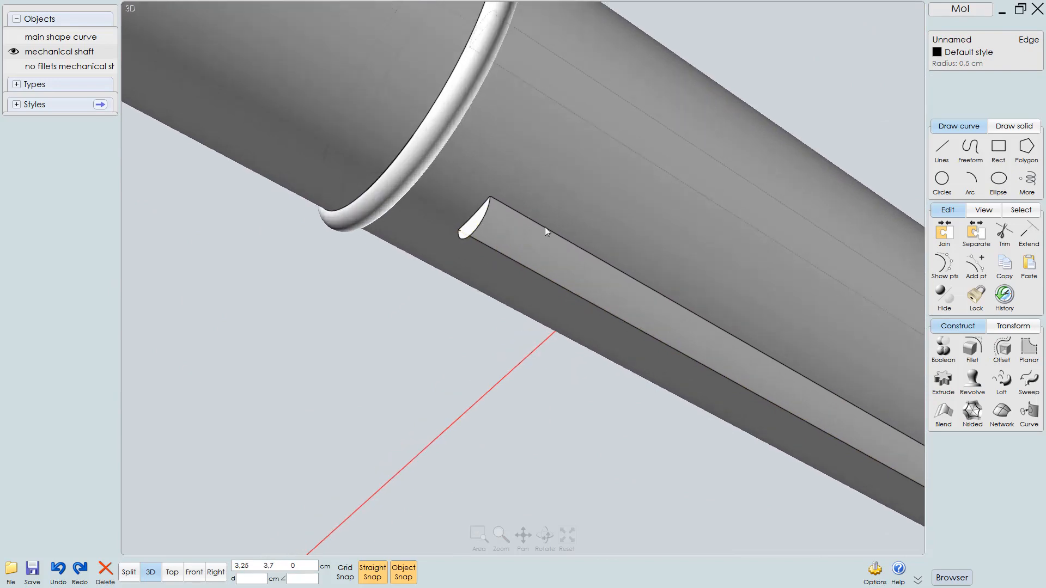
middle_drag(544, 227, 717, 190)
click(555, 169)
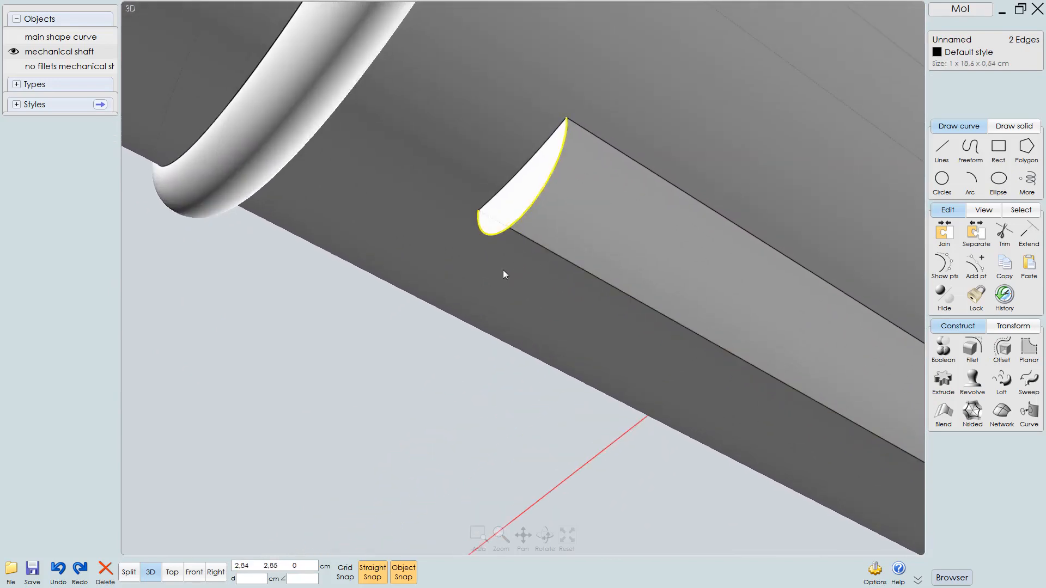
scroll(502, 270, down, 3)
click(1001, 379)
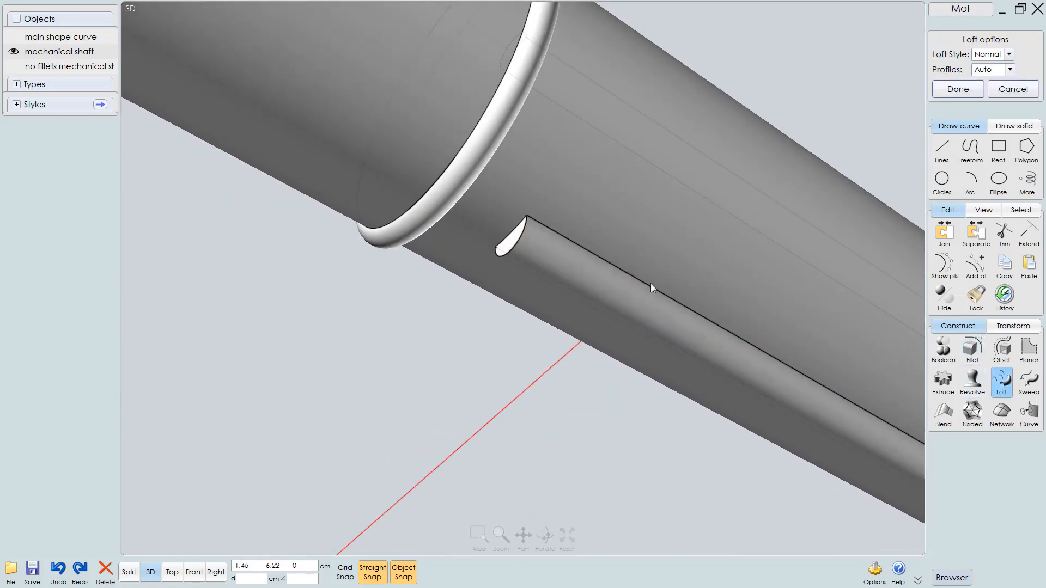
middle_drag(651, 284, 485, 197)
scroll(469, 272, down, 3)
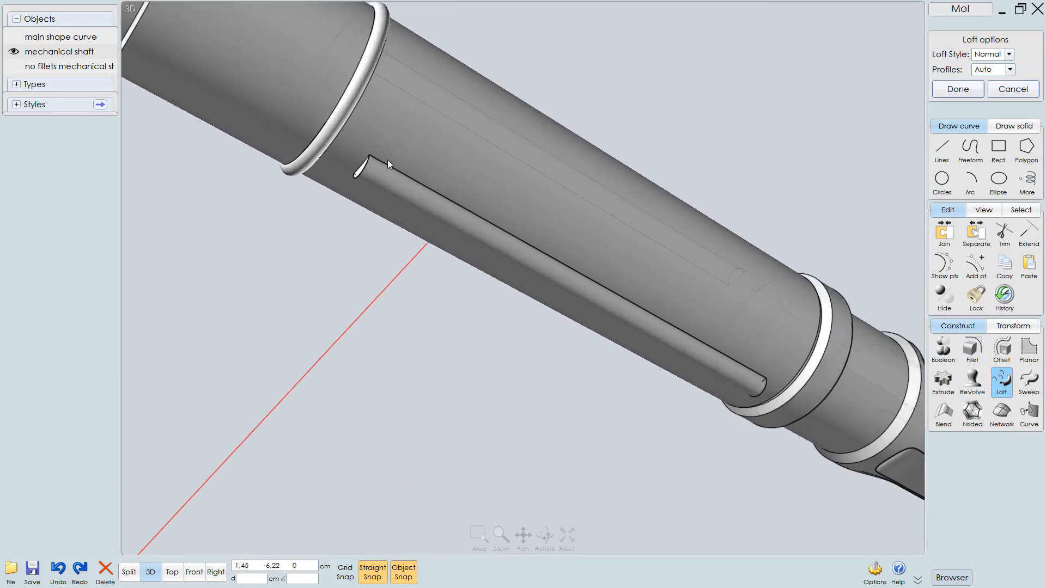
scroll(388, 159, up, 5)
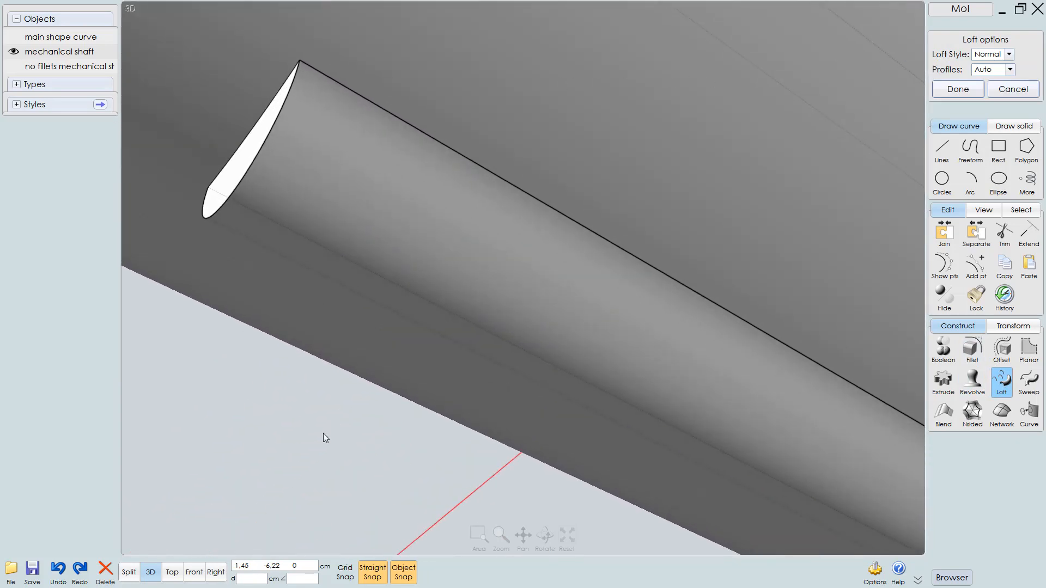
right_click(323, 433)
scroll(354, 405, down, 5)
click(311, 448)
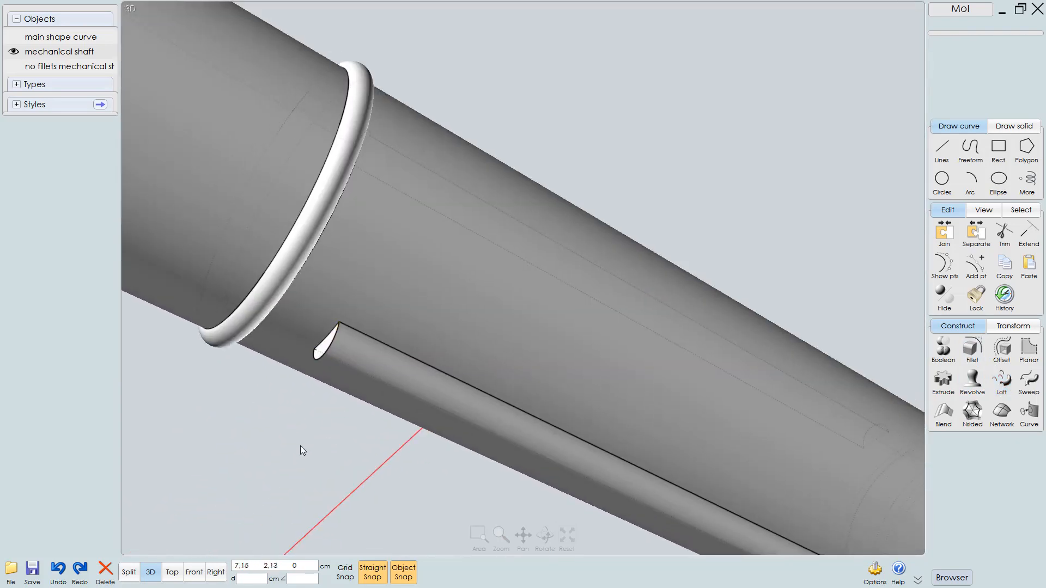
Select all the shaft pieces and union them into a single solid
right_drag(300, 446, 326, 416)
scroll(329, 412, down, 8)
right_drag(376, 362, 412, 406)
scroll(531, 200, up, 3)
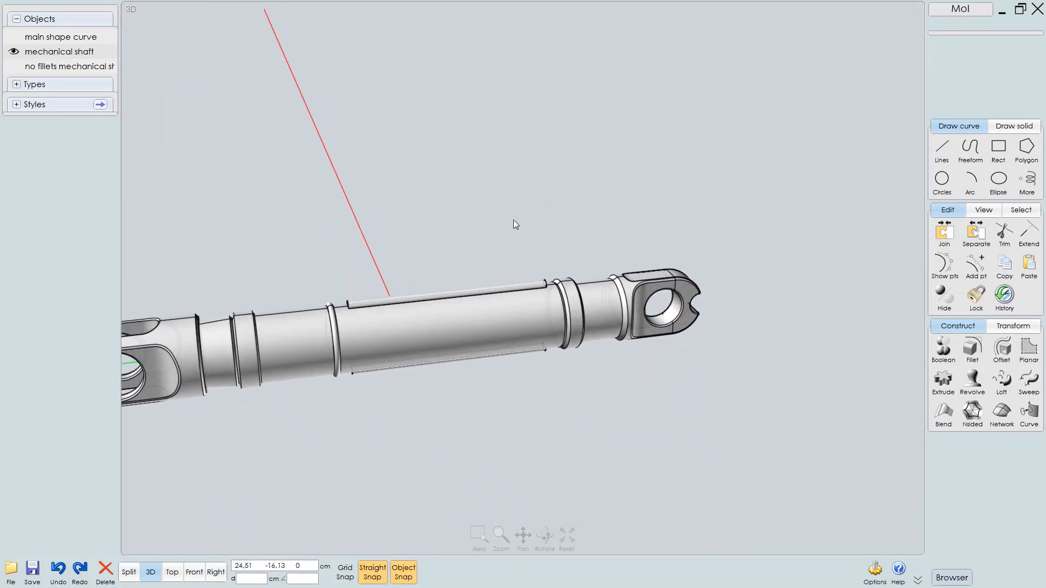
drag(468, 308, 400, 421)
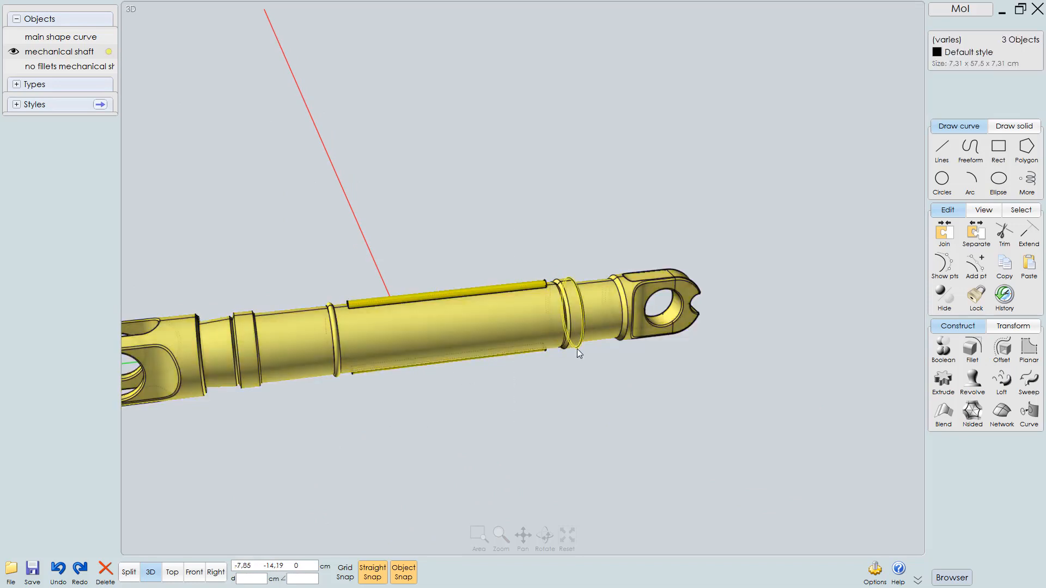
key(u)
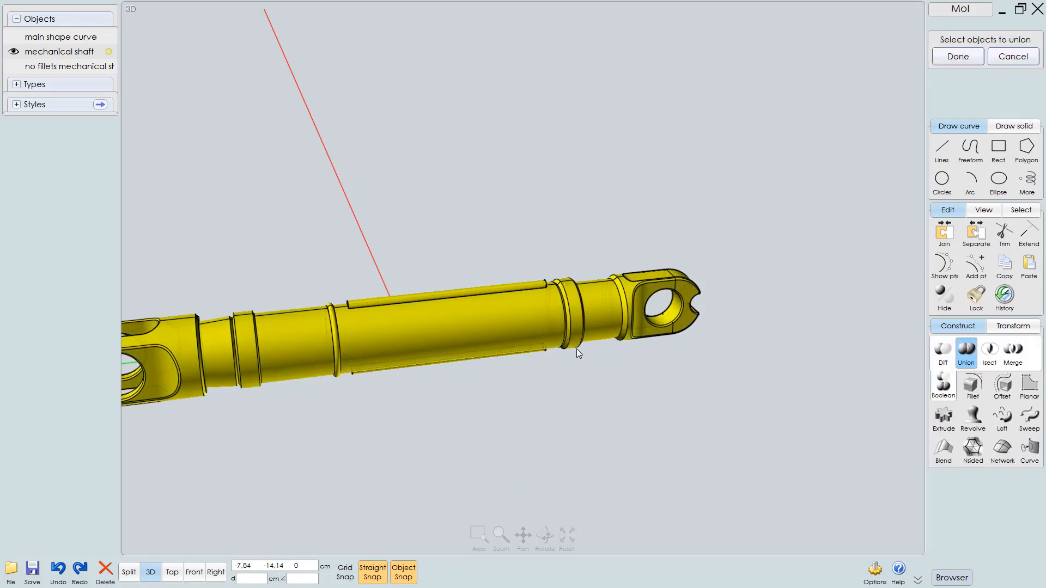
key(Return)
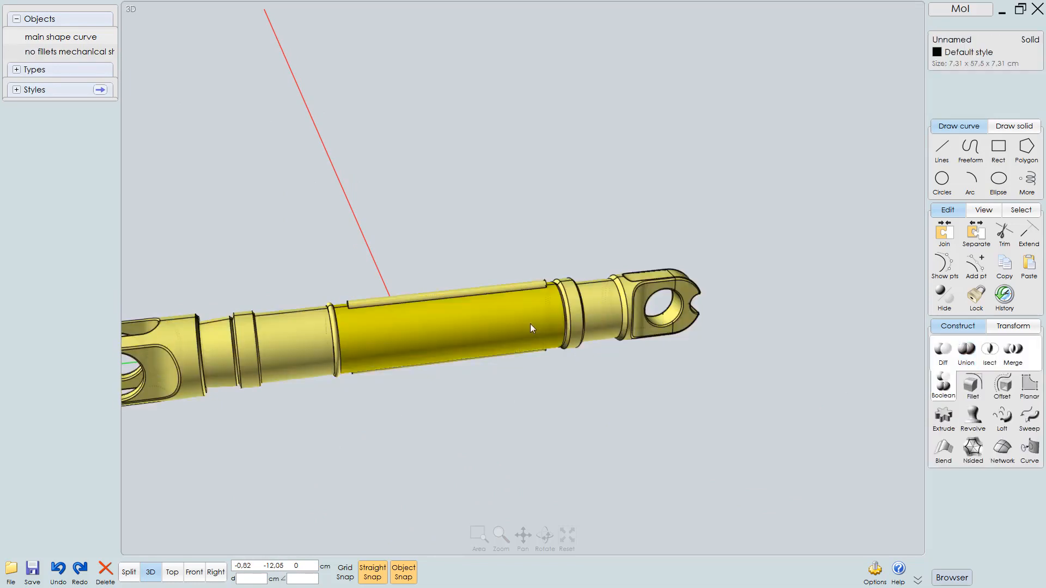
Rename the unioned solid as mechanical rod
right_drag(538, 327, 577, 326)
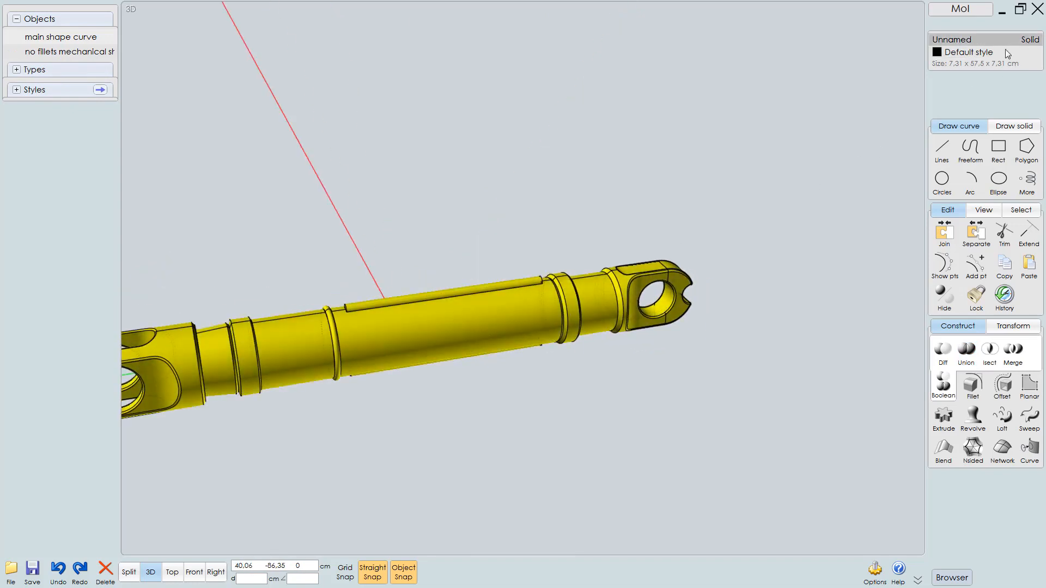
click(976, 40)
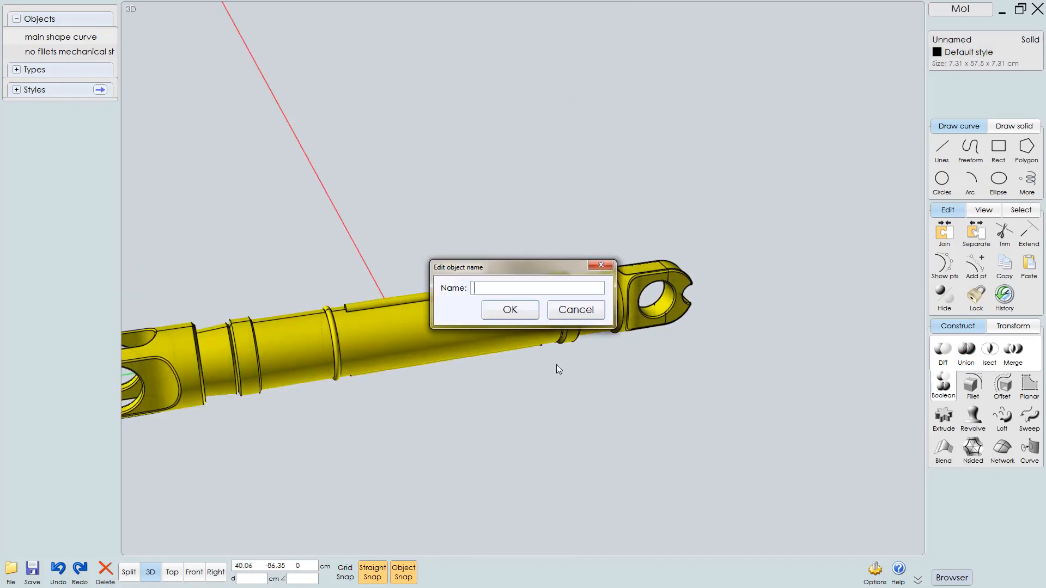
text(mechanical rod)
key(Return)
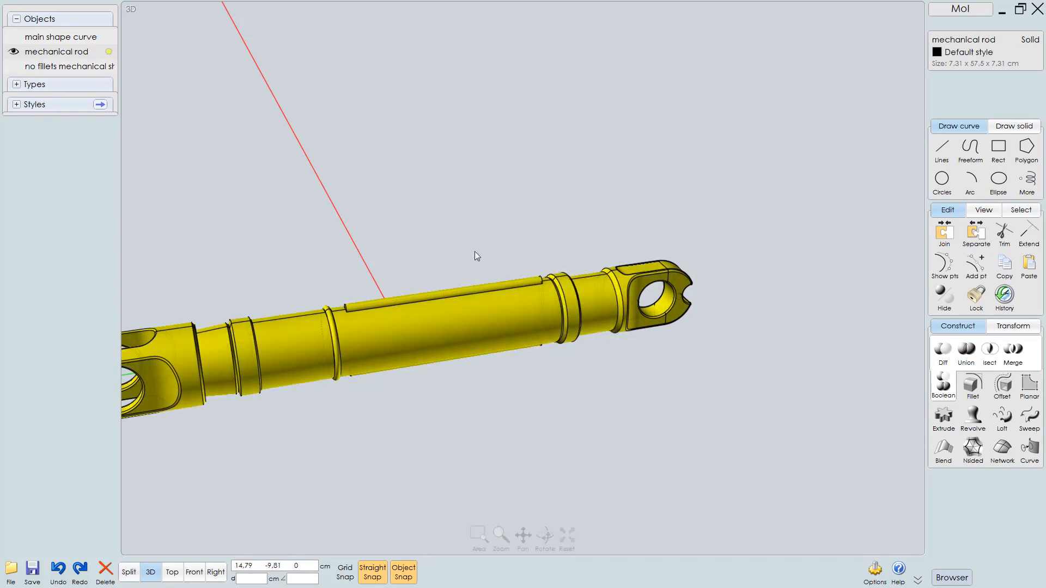
Select the long base edges and semicircular end edges of the first key ridge
scroll(460, 307, up, 4)
right_drag(700, 244, 458, 286)
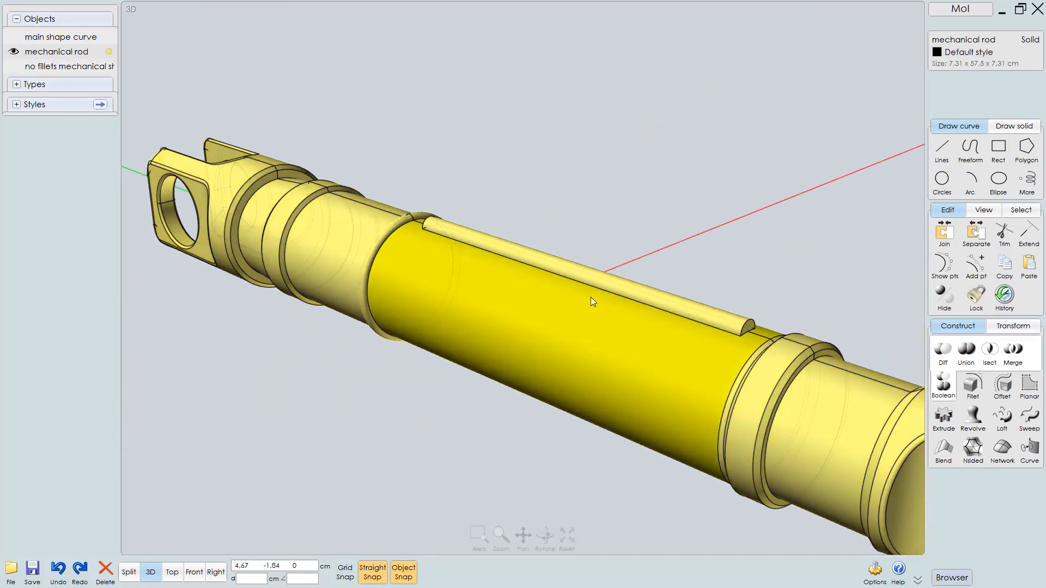
right_drag(590, 297, 587, 277)
scroll(670, 233, up, 3)
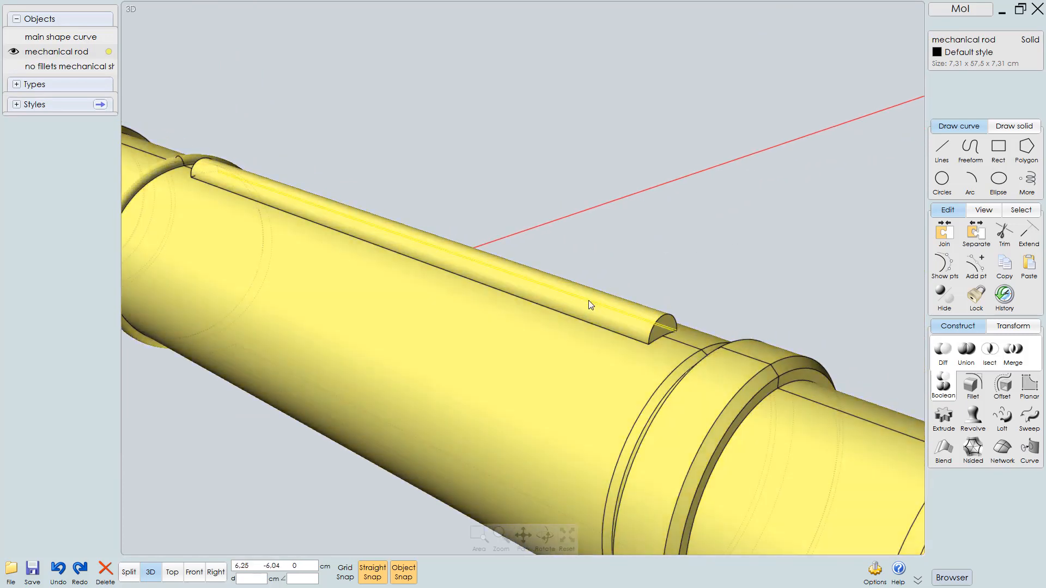
click(589, 301)
click(700, 285)
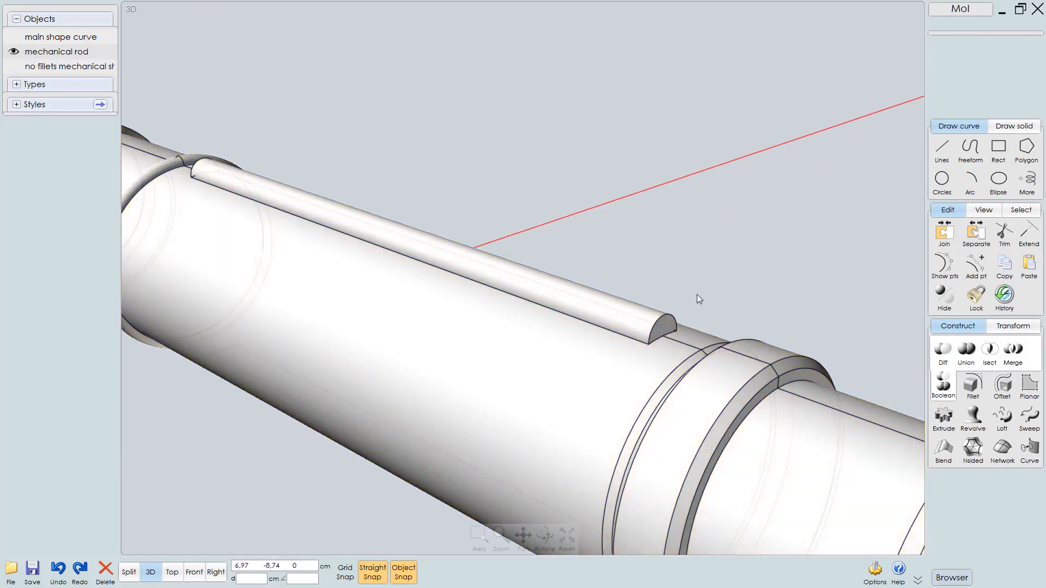
click(610, 353)
click(631, 337)
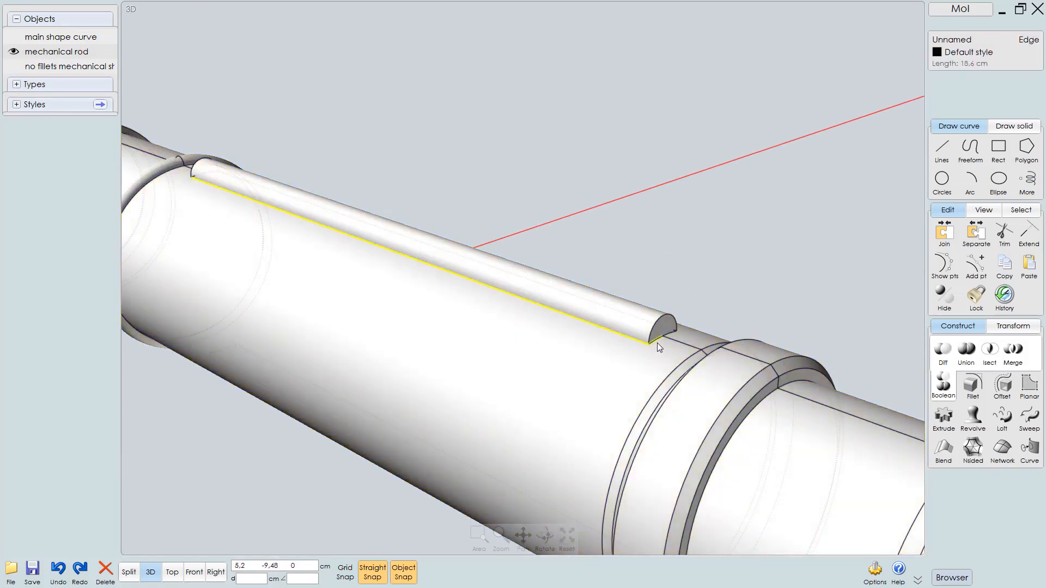
click(669, 339)
right_drag(623, 337, 182, 330)
click(538, 375)
right_drag(532, 354, 586, 363)
click(608, 344)
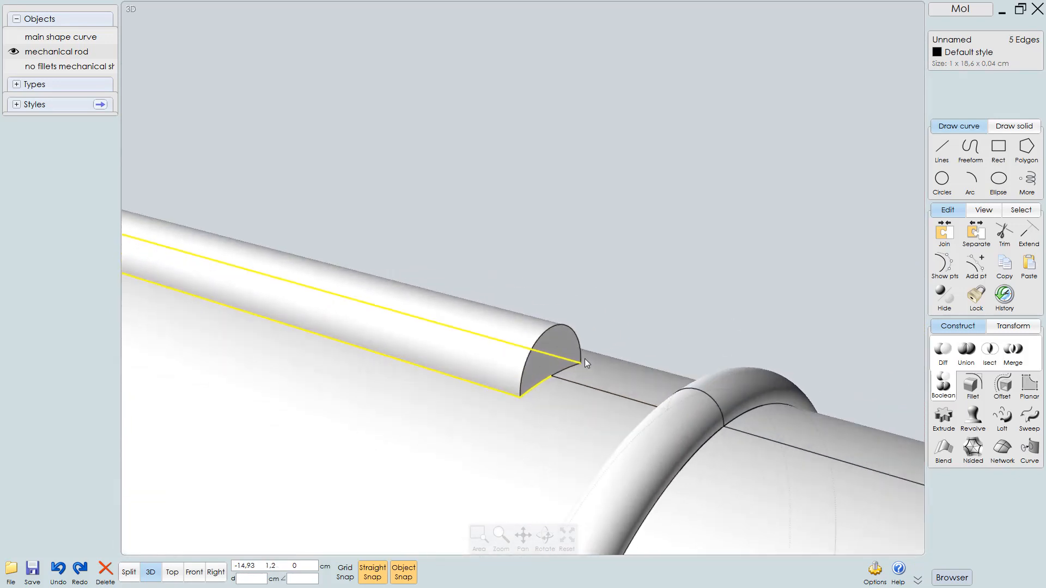
click(577, 339)
right_drag(636, 318, 554, 335)
scroll(554, 336, down, 3)
middle_drag(561, 330, 684, 244)
scroll(387, 429, up, 6)
scroll(597, 322, down, 2)
click(628, 300)
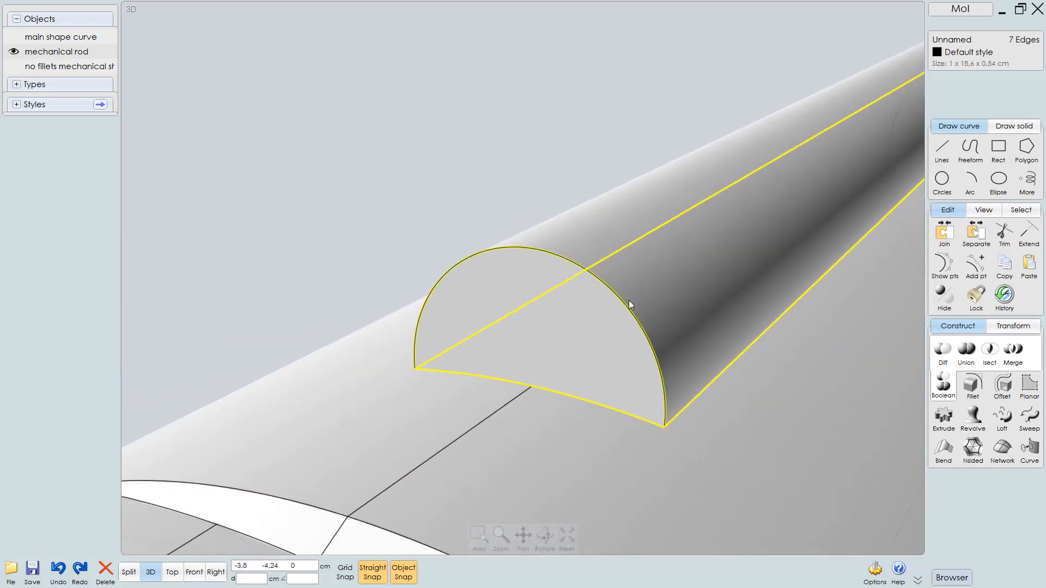
scroll(583, 335, down, 4)
right_drag(683, 316, 616, 216)
middle_drag(616, 216, 677, 280)
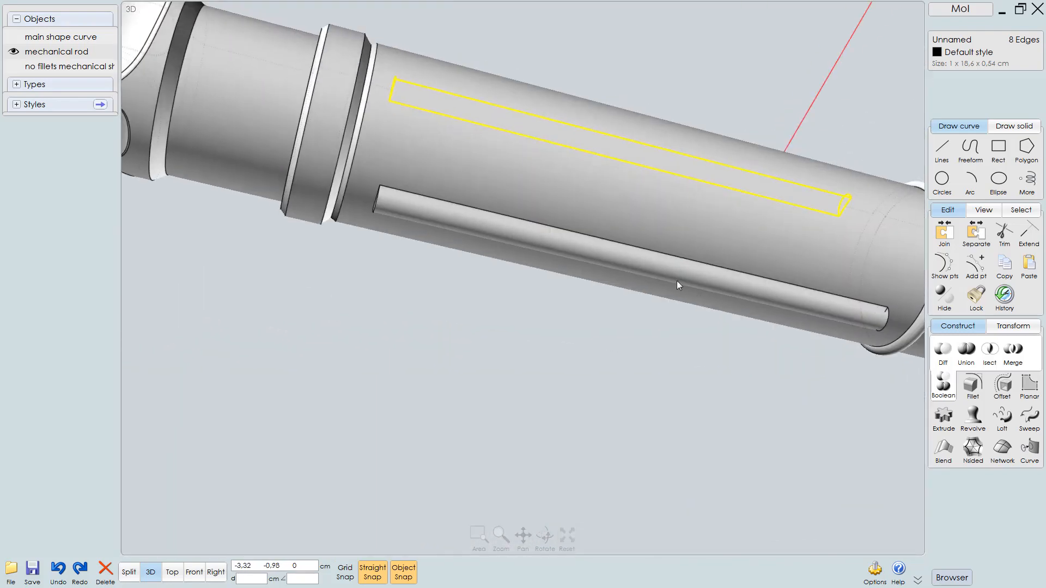
Add the far-end semicircular edges of the key ridges to the edge selection
scroll(396, 211, up, 3)
right_drag(561, 165, 446, 206)
click(435, 179)
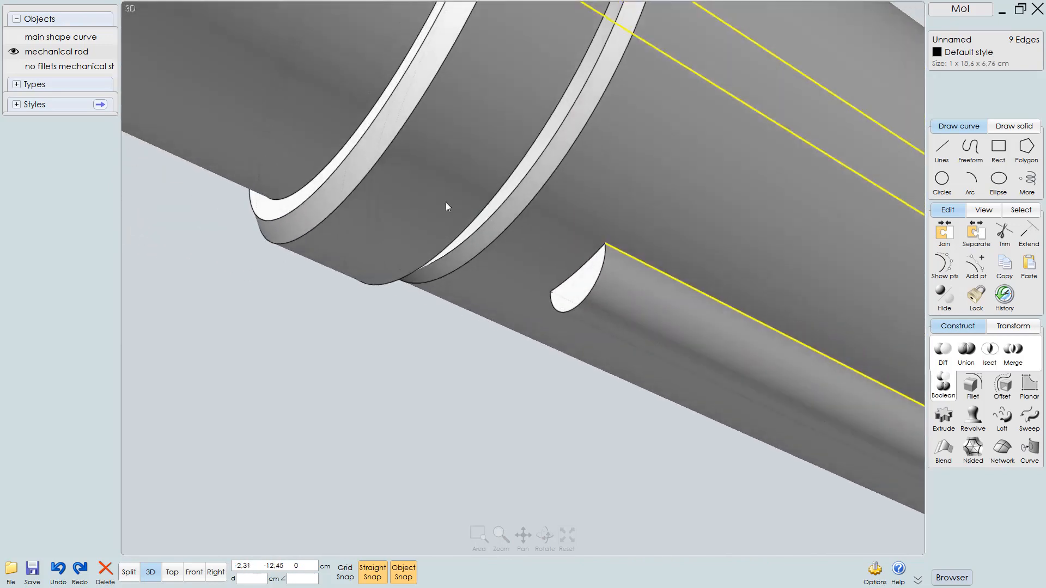
click(595, 286)
click(581, 269)
middle_drag(636, 269, 163, 248)
scroll(540, 324, down, 4)
right_drag(624, 360, 583, 345)
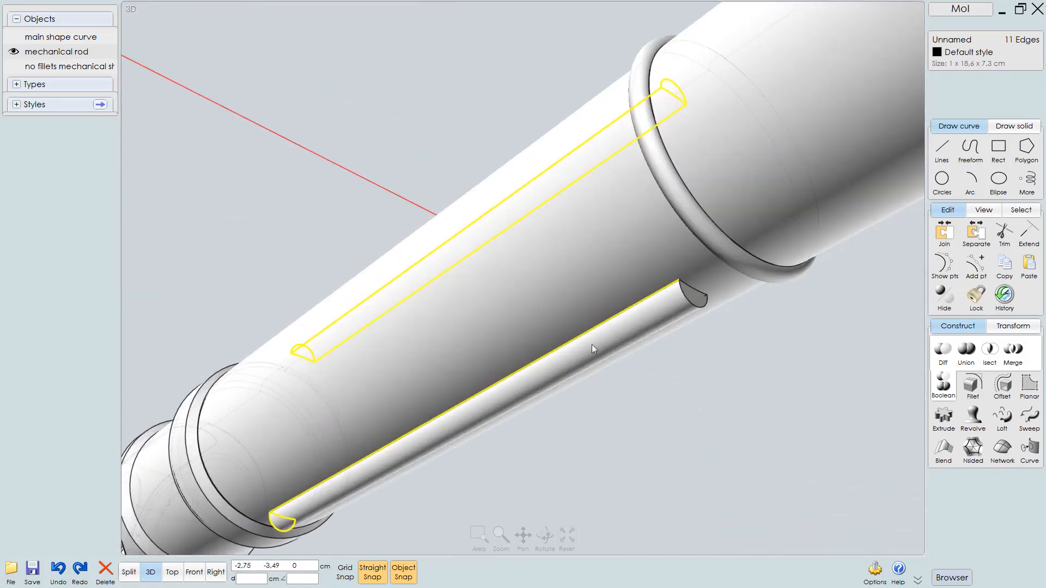
Add the remaining base and end edges of the second key ridge to the selection
scroll(703, 316, up, 8)
scroll(711, 249, down, 4)
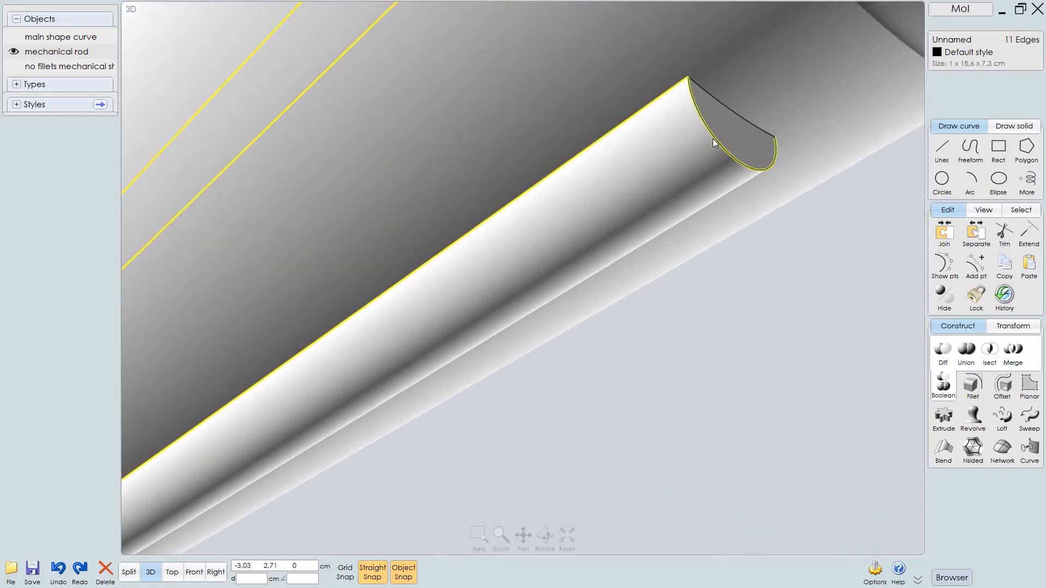
click(725, 110)
right_drag(725, 110, 713, 268)
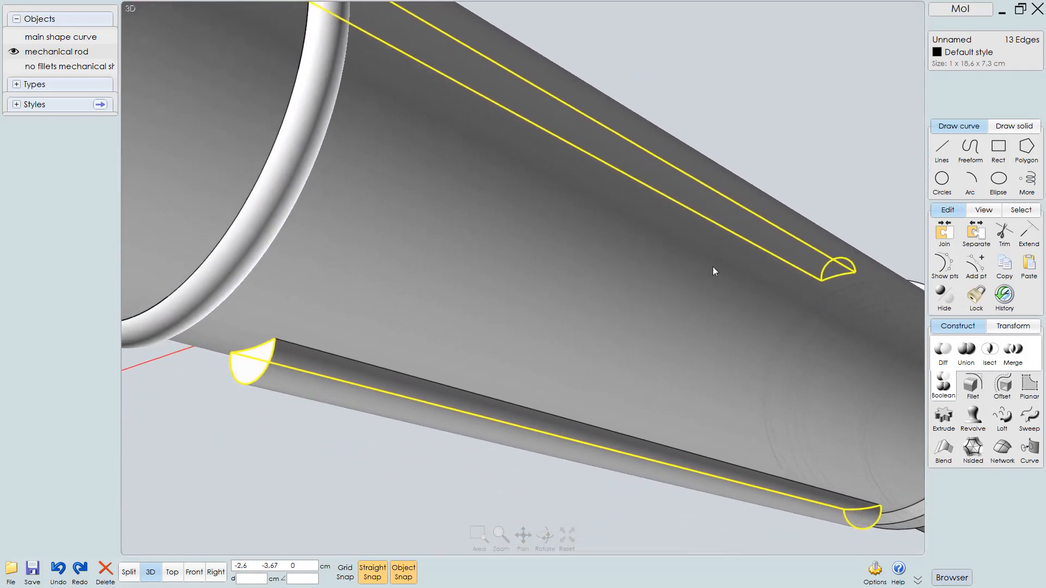
right_drag(317, 408, 457, 411)
click(350, 326)
Start a Fillet on the selected ridge edges and set the radius to 0.05 cm
key(f)
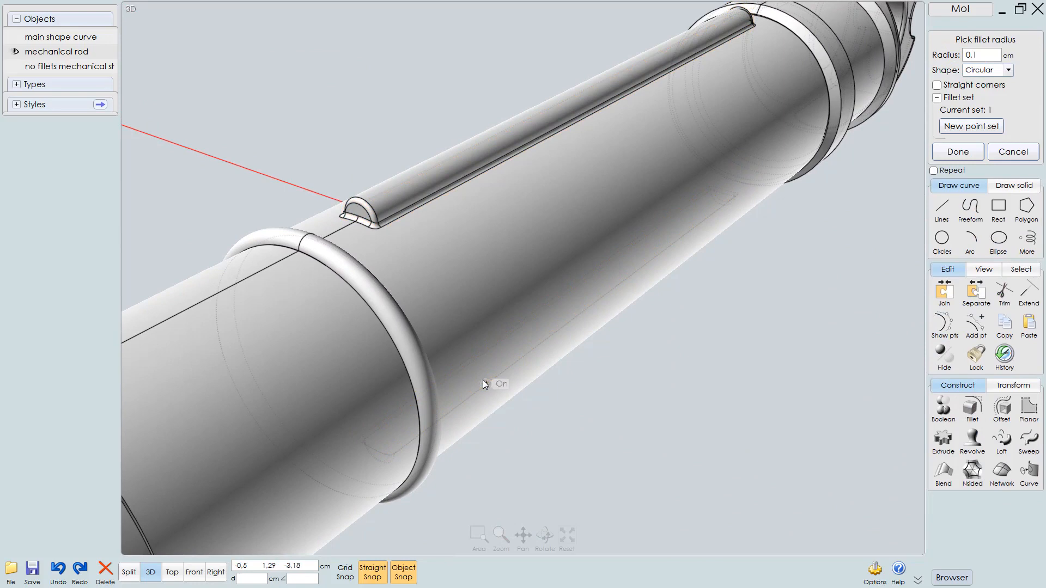
middle_drag(504, 336, 568, 409)
scroll(426, 319, up, 4)
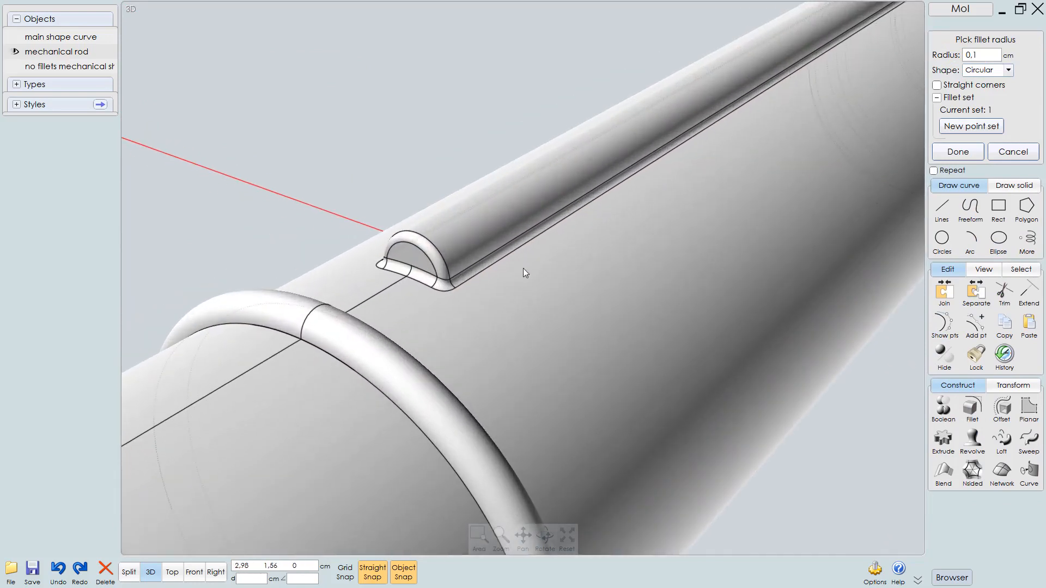
click(982, 55)
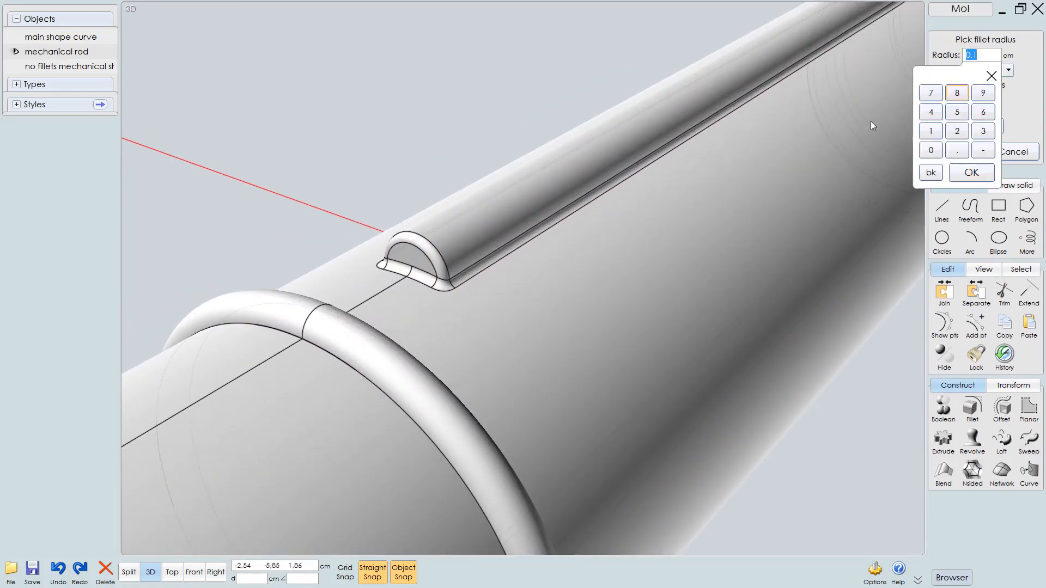
key(Return)
right_click(690, 209)
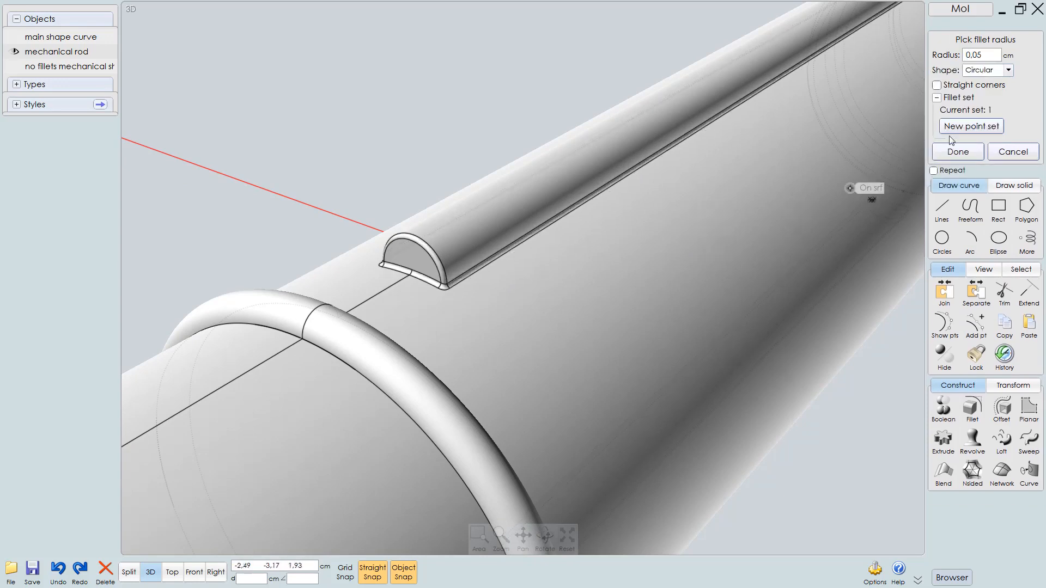
right_drag(837, 136, 752, 405)
scroll(752, 404, up, 5)
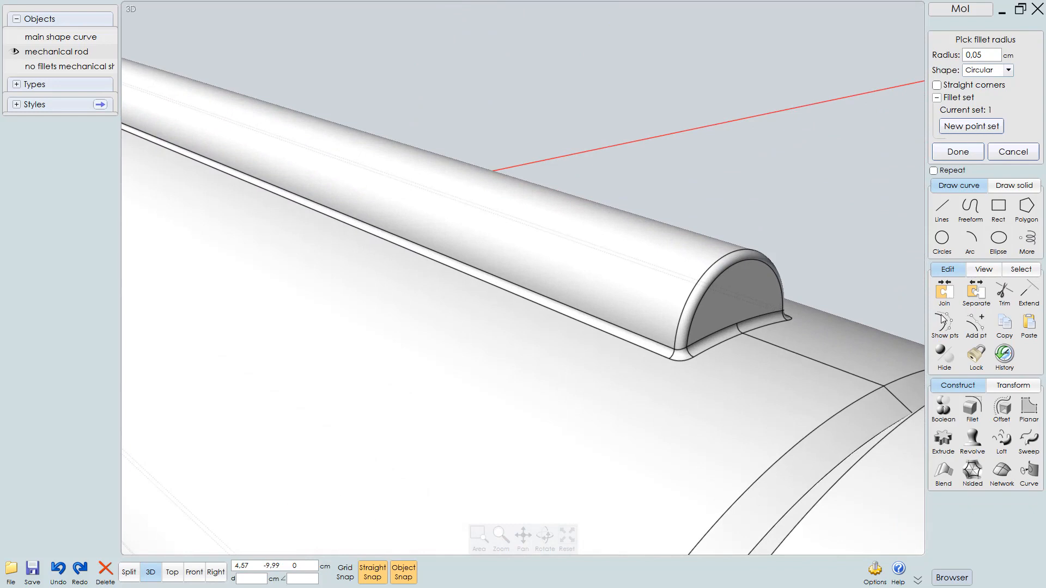
Try the Const Dist fillet shape, switch back to Circular, and finish the fillet
click(1009, 70)
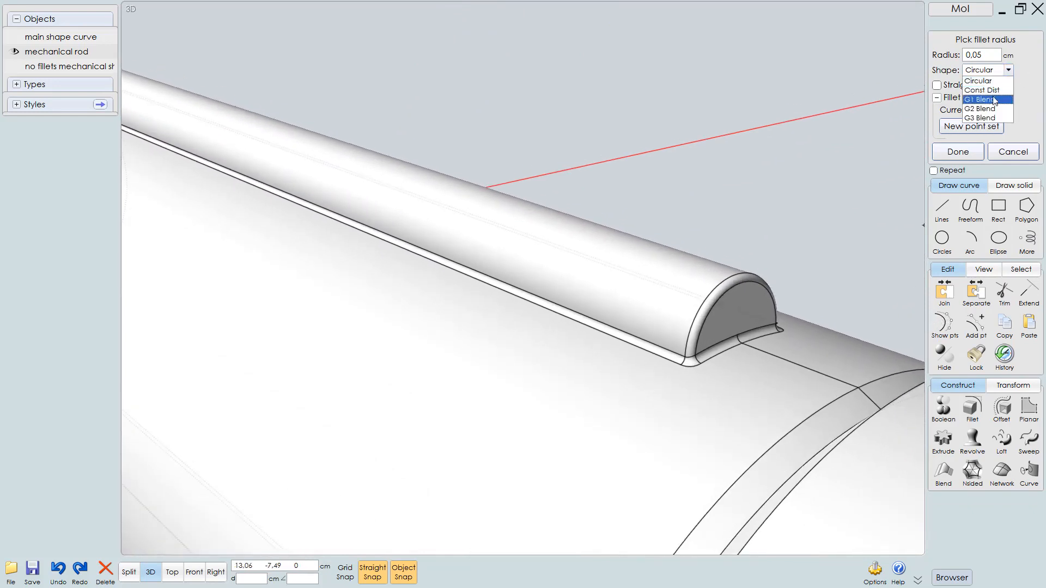
click(982, 90)
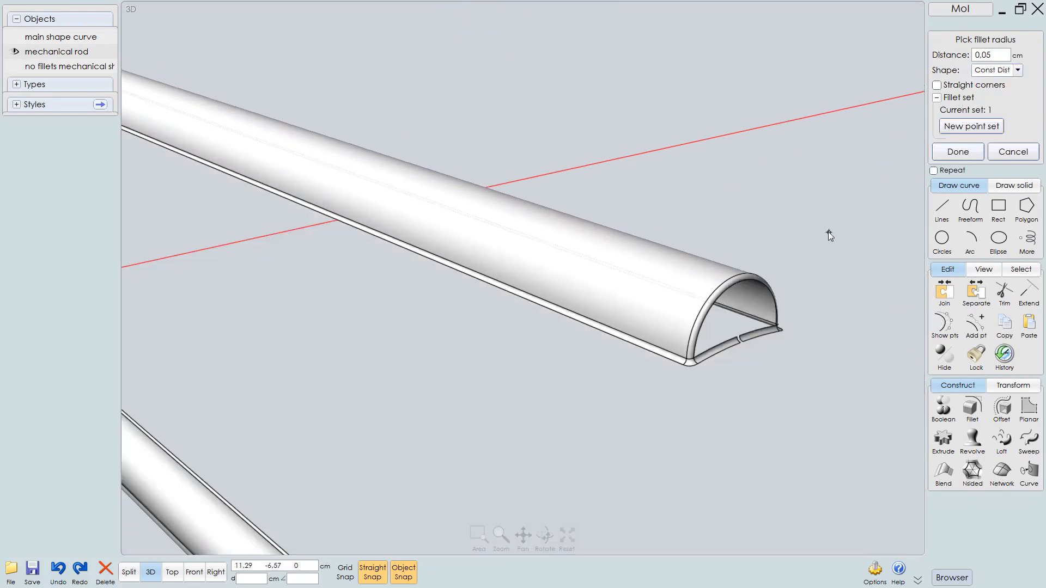
click(1018, 70)
click(994, 79)
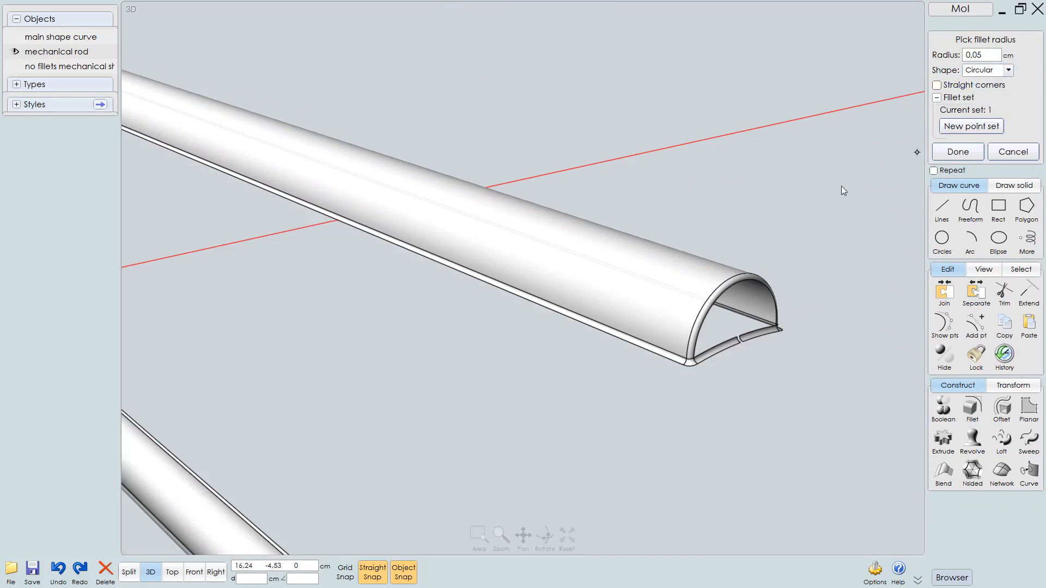
scroll(776, 203, down, 4)
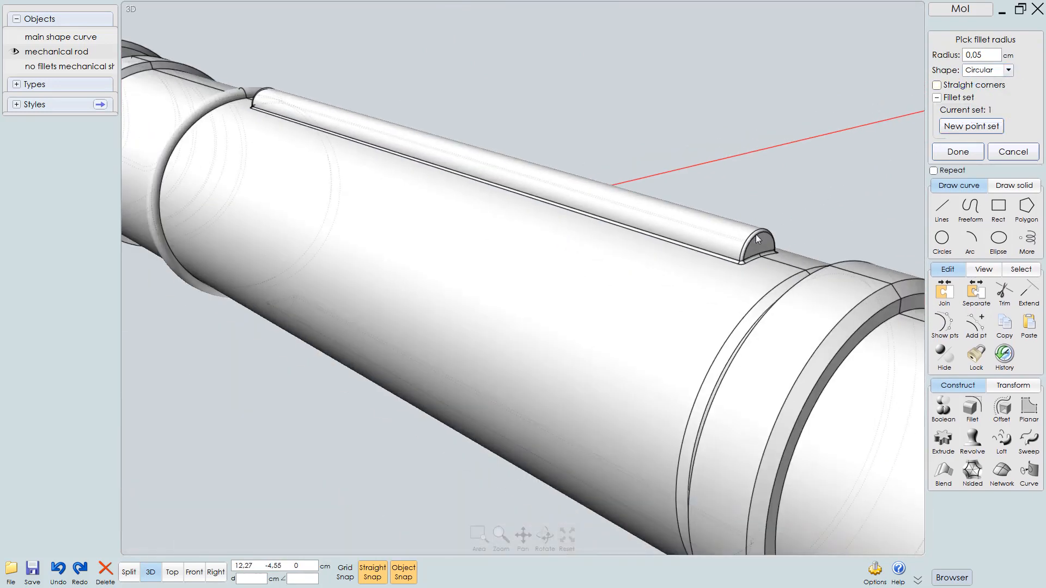
right_click(769, 150)
Select the two circular edges of the groove next to the eyelet end of the rod
scroll(770, 150, down, 3)
right_drag(727, 203, 505, 286)
click(525, 290)
scroll(524, 290, up, 2)
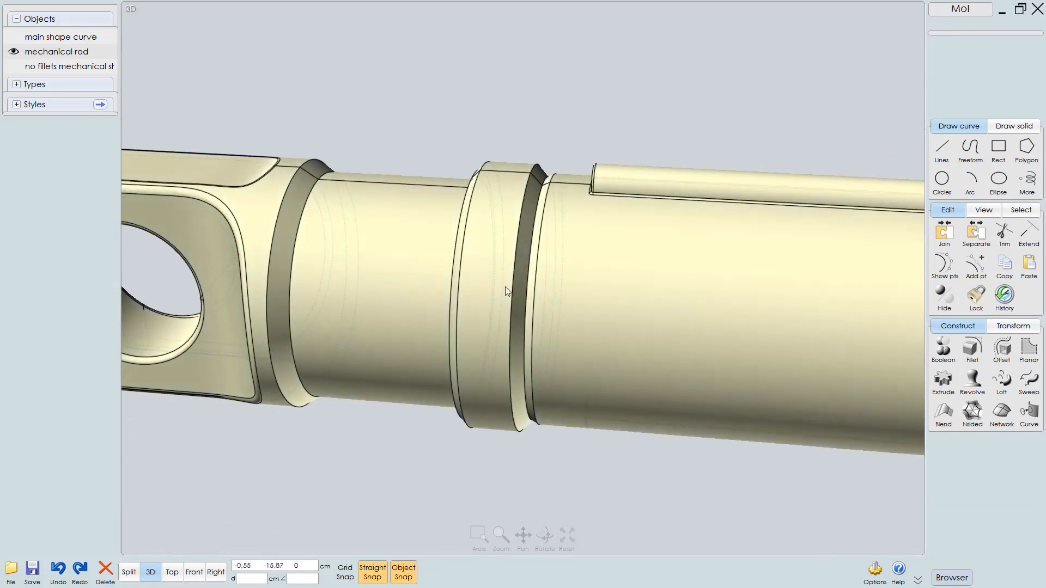
right_drag(239, 276, 340, 292)
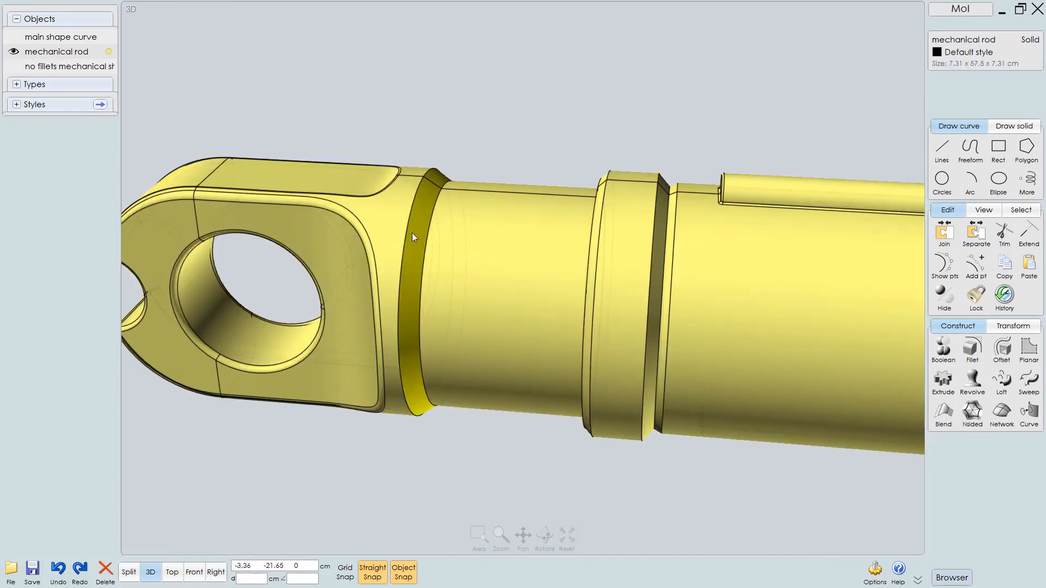
click(411, 227)
click(427, 240)
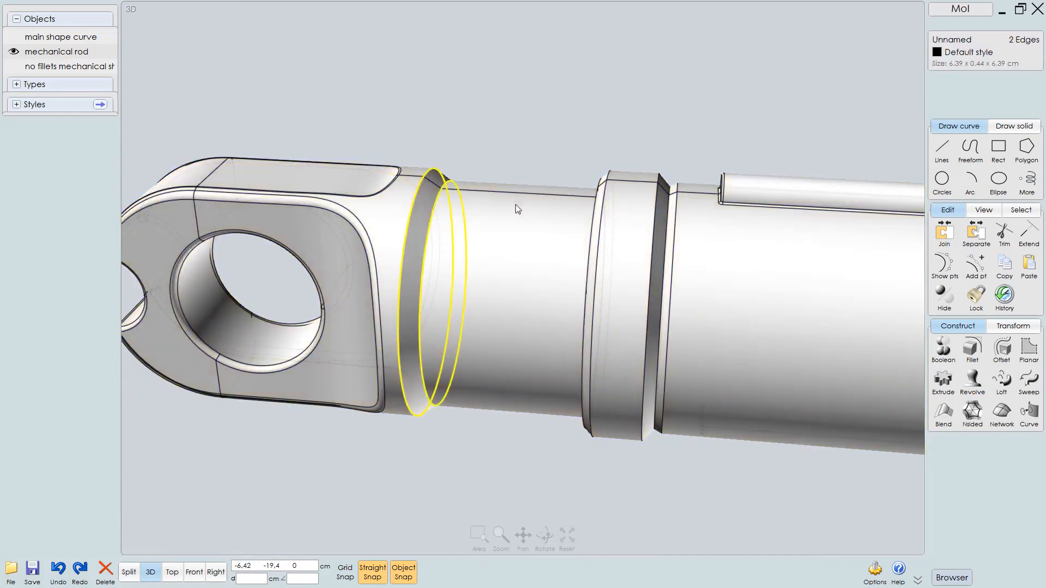
Add the circular edges of the collar and the neighbouring groove to the edge selection
right_drag(515, 204, 588, 210)
scroll(577, 210, up, 2)
scroll(648, 205, up, 2)
click(633, 193)
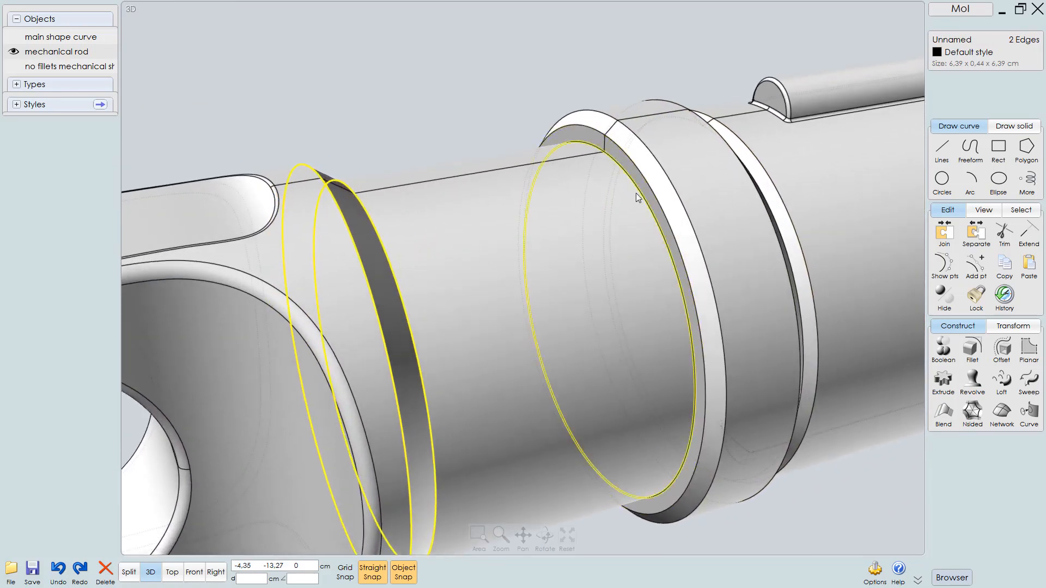
click(661, 178)
click(663, 172)
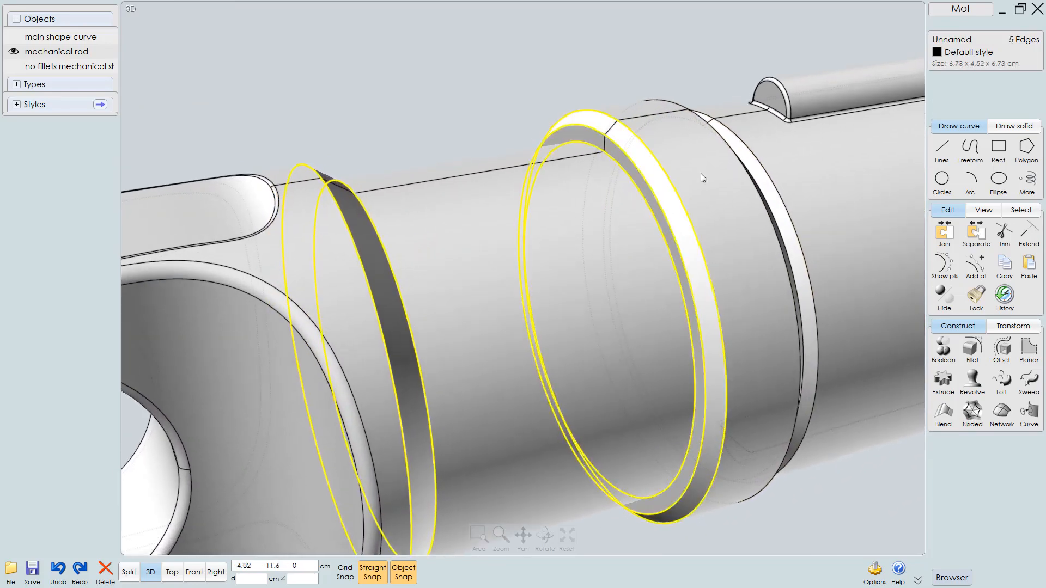
right_drag(701, 173, 645, 168)
middle_drag(541, 182, 565, 192)
right_drag(568, 195, 514, 153)
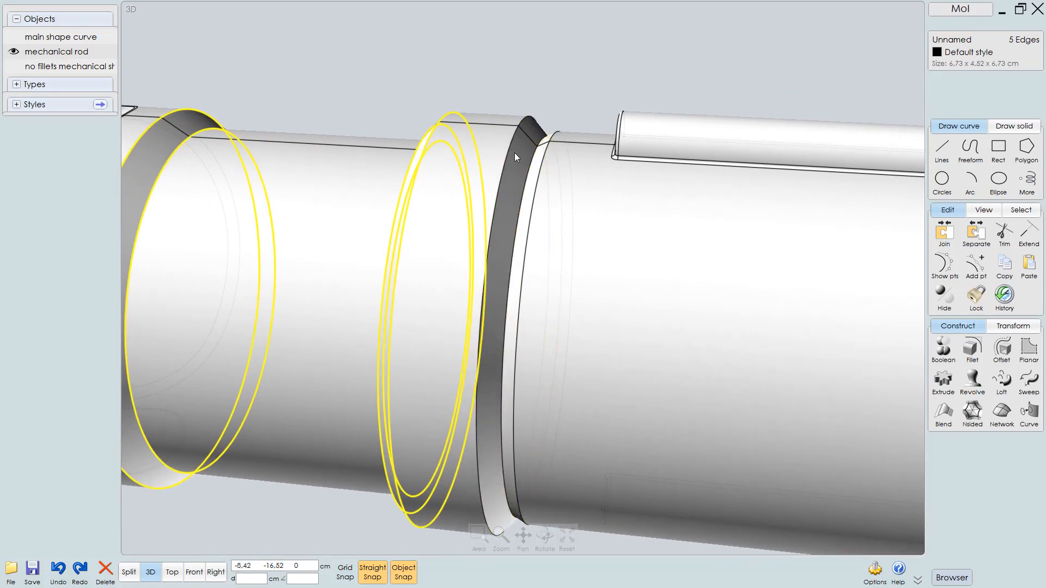
click(544, 176)
click(542, 184)
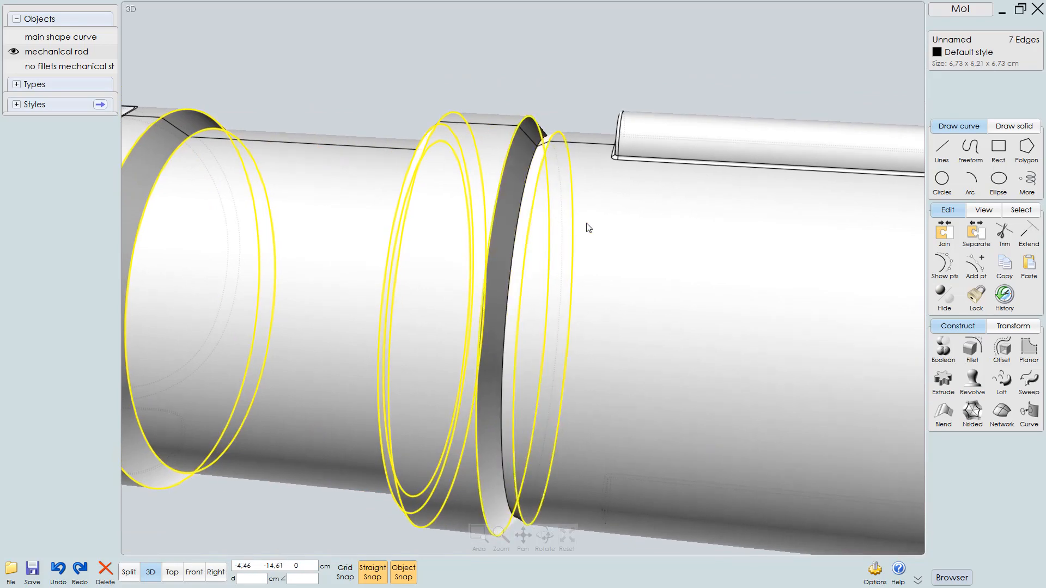
right_drag(586, 227, 608, 186)
Add the circular edge where the raised ring meets the shaft near the key ridge
middle_drag(583, 187, 297, 218)
scroll(324, 238, down, 6)
middle_drag(555, 216, 374, 242)
scroll(550, 248, up, 5)
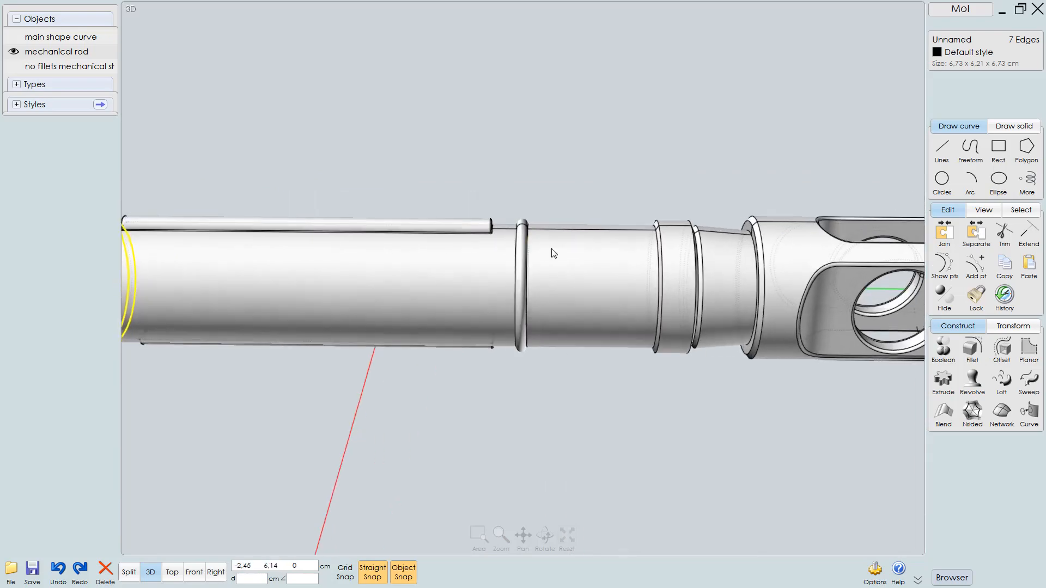
middle_drag(587, 225, 629, 204)
right_drag(629, 205, 553, 265)
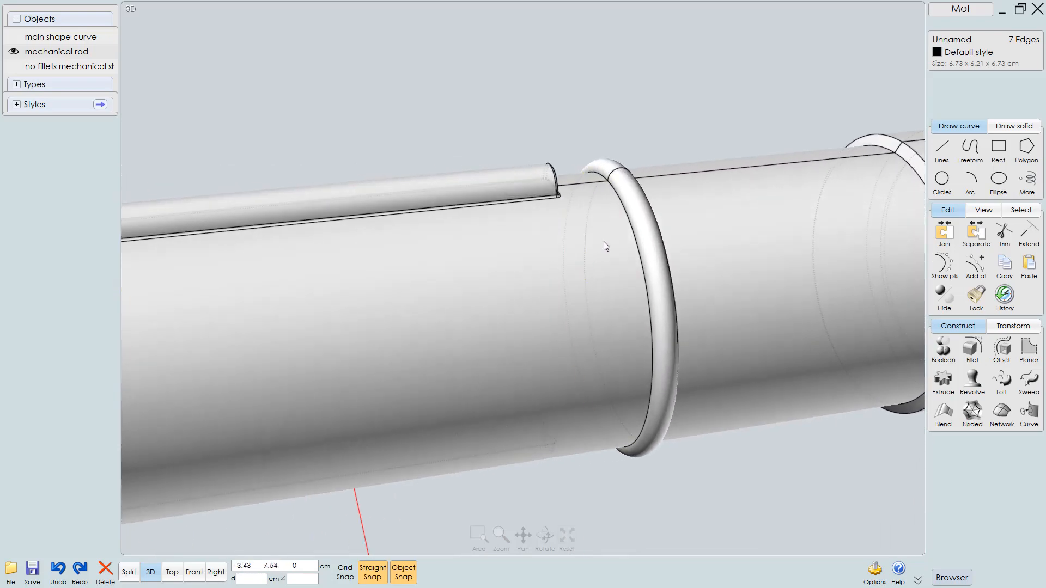
scroll(604, 241, up, 2)
click(637, 205)
right_drag(637, 212, 351, 221)
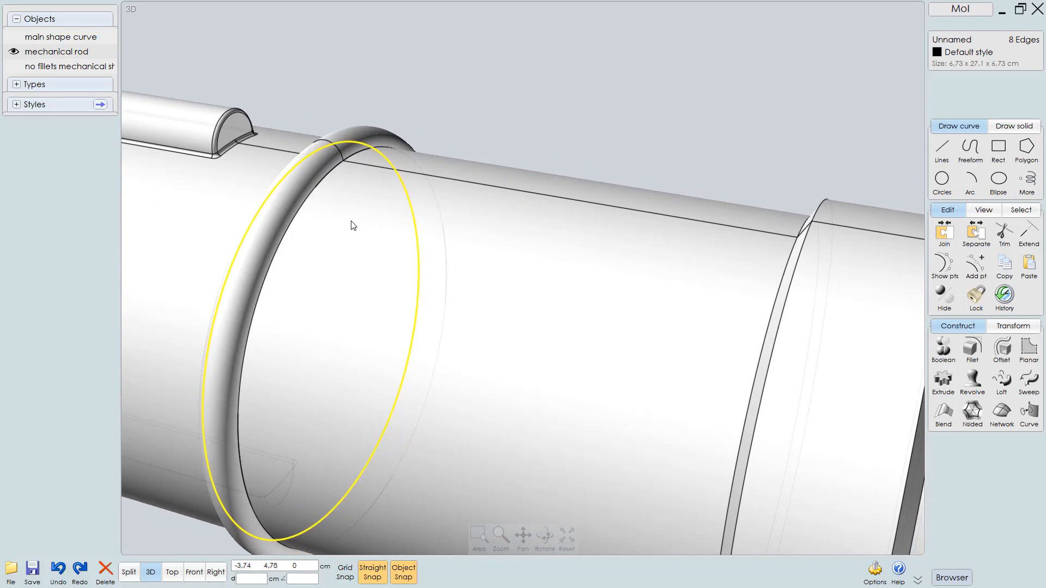
click(312, 195)
right_drag(336, 223, 323, 220)
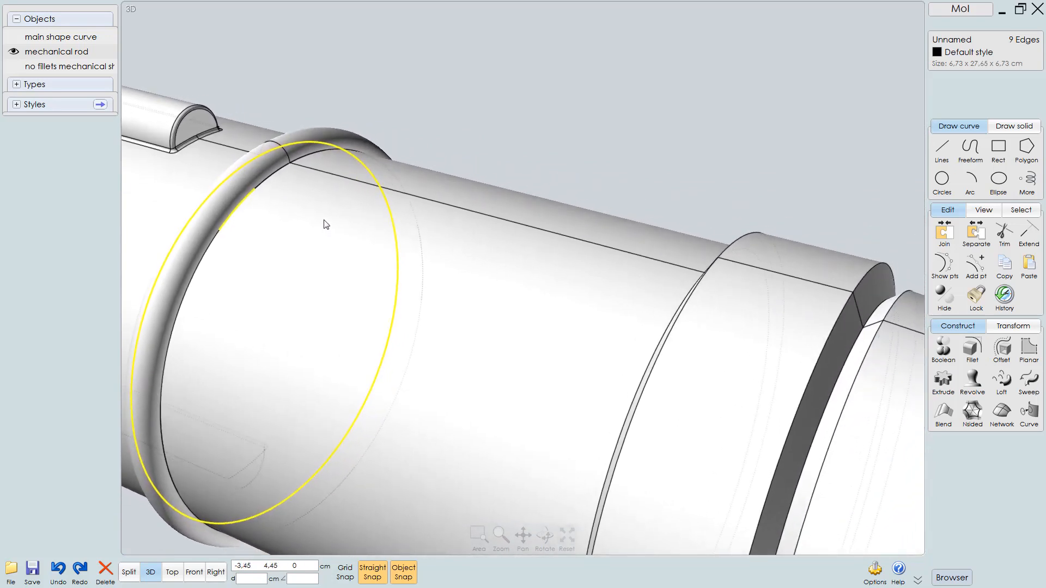
middle_drag(323, 220, 374, 201)
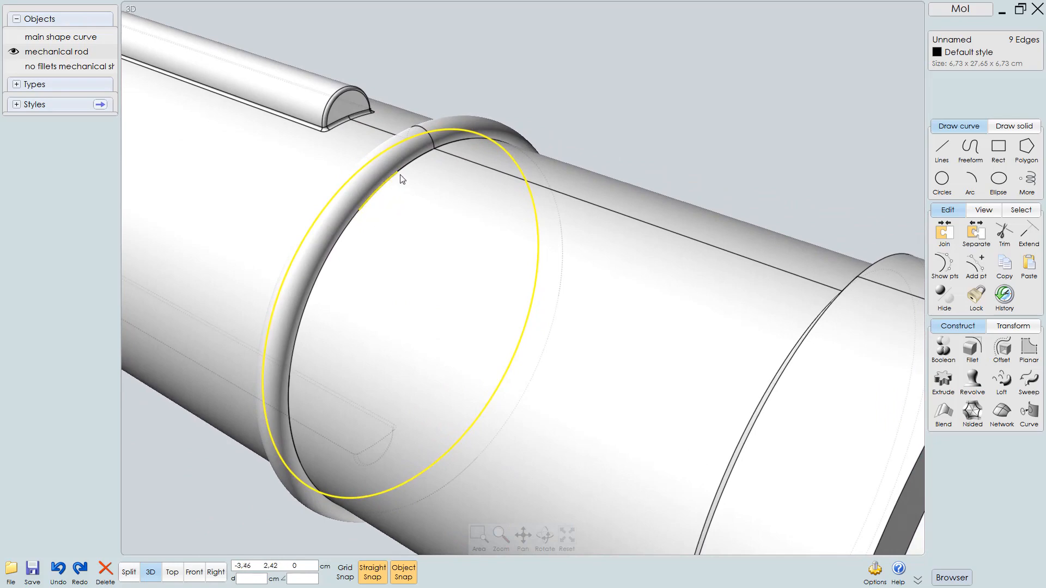
right_drag(406, 174, 550, 187)
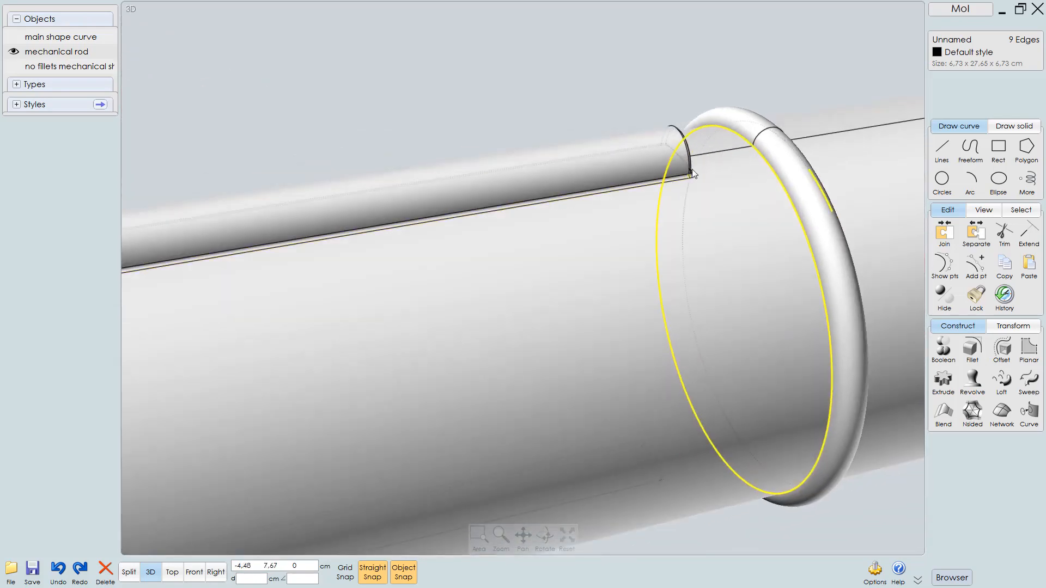
right_drag(733, 155, 487, 199)
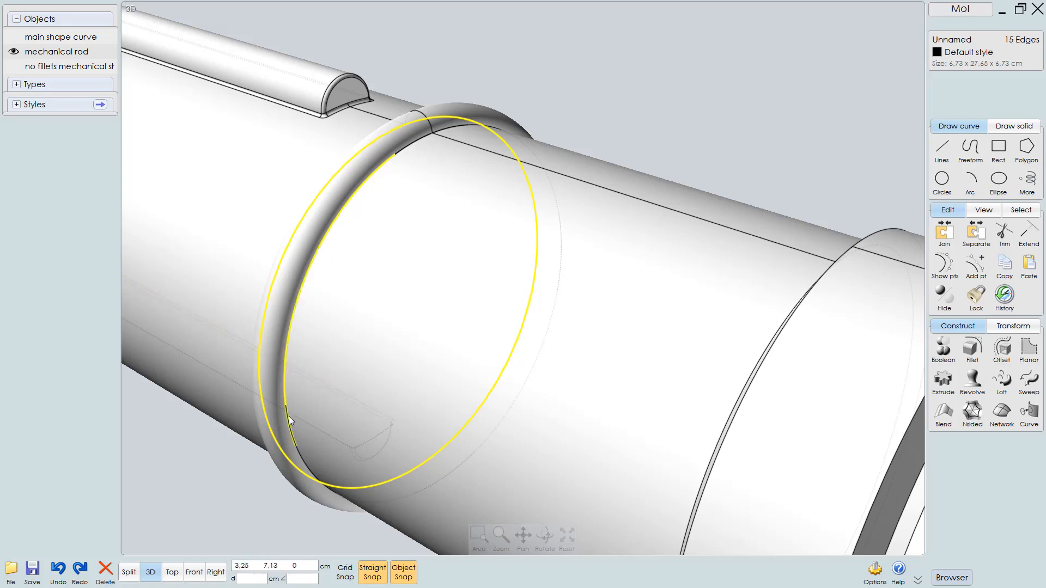
Add the inner and outer circular edges of the raised rings to the selection
click(298, 459)
click(302, 467)
right_drag(303, 466, 366, 174)
right_drag(374, 99, 367, 118)
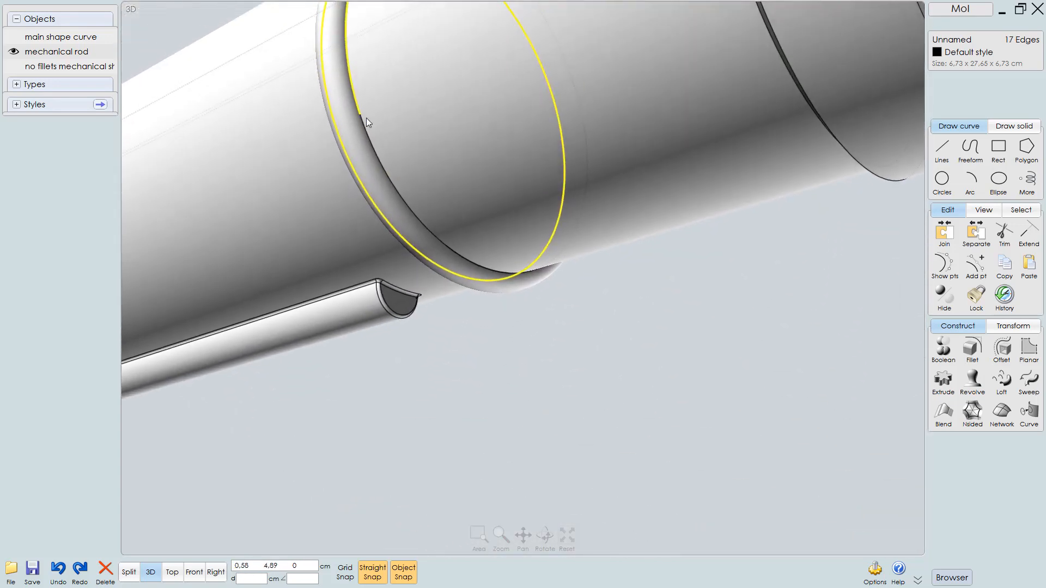
click(375, 157)
click(484, 270)
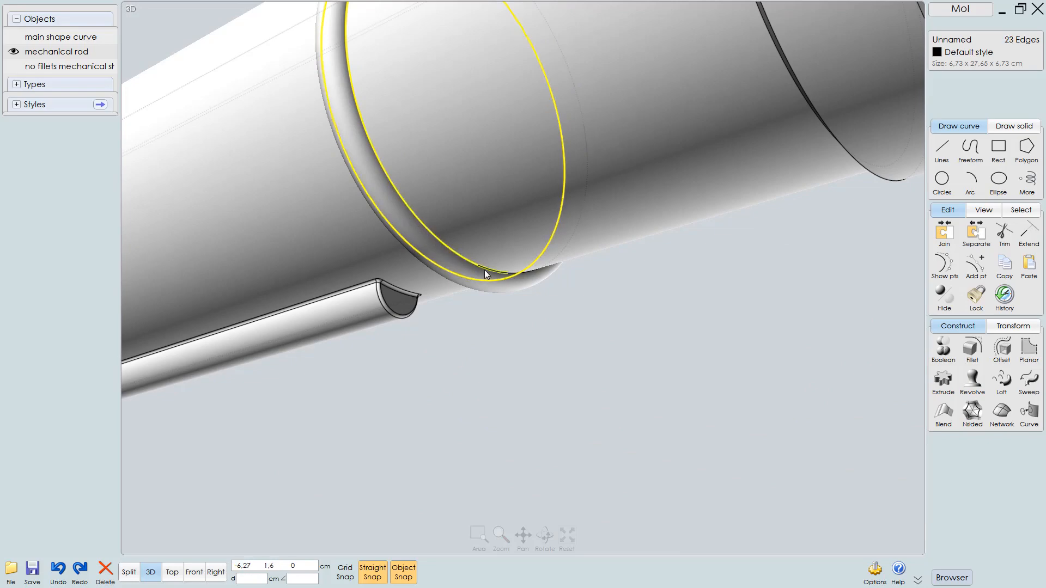
right_drag(555, 222, 316, 306)
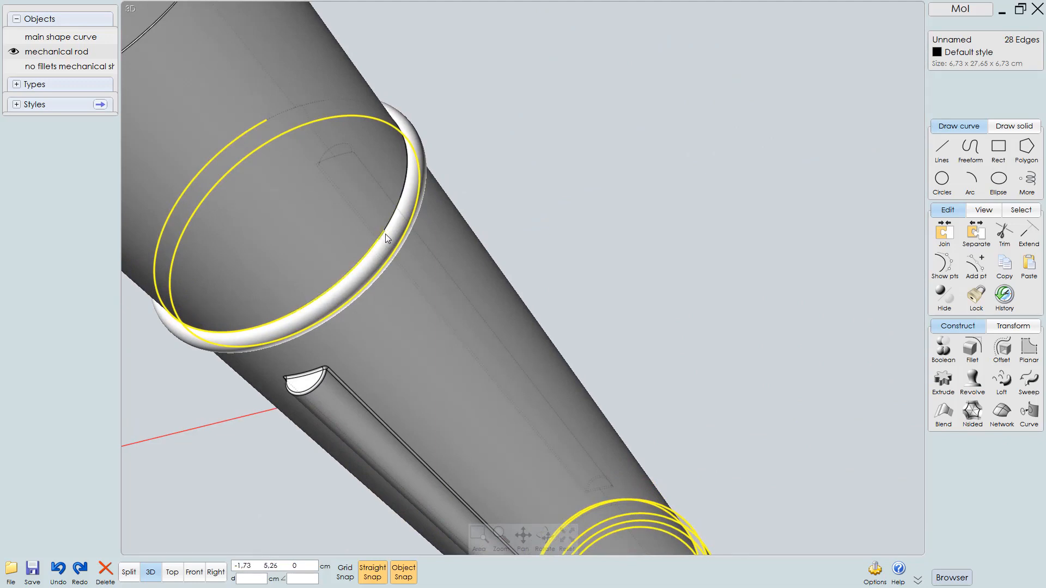
click(407, 186)
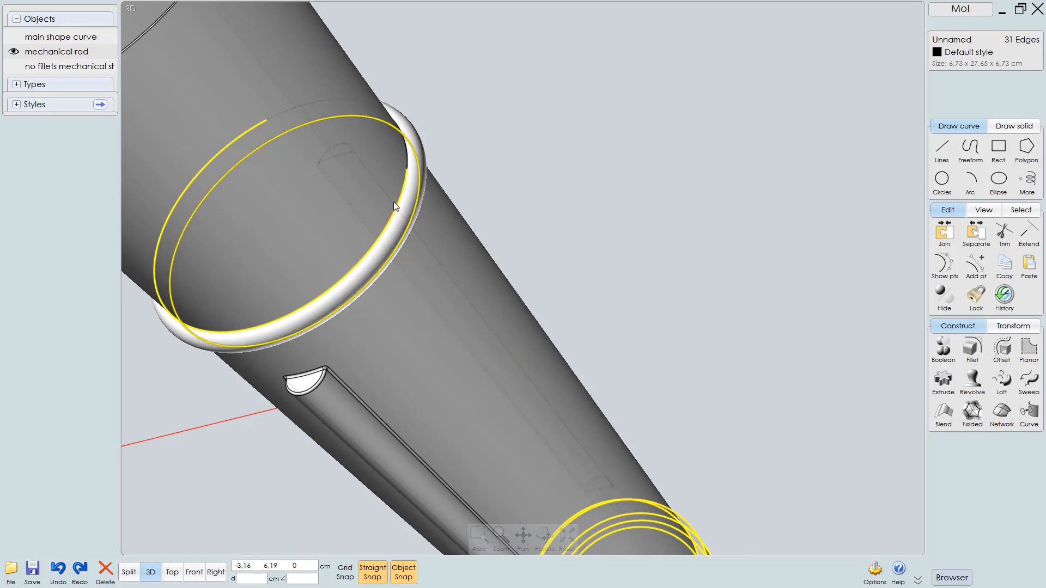
mouse_move(394, 202)
right_down()
mouse_move(374, 233)
mouse_move(406, 195)
right_up()
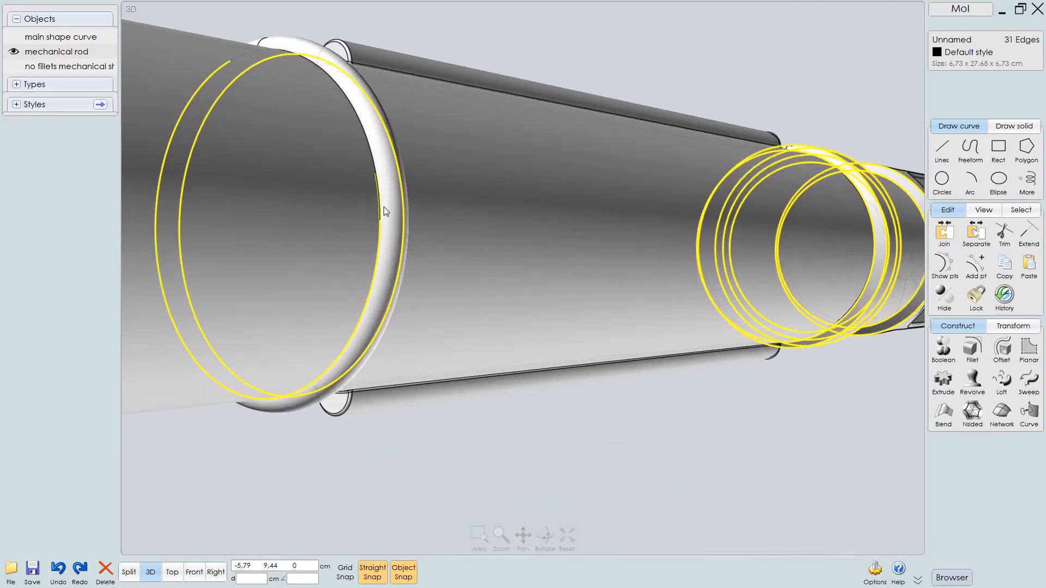
Add the remaining edges of the raised ring beside the key ridge, including the seam-side edge, to the selection
click(384, 207)
click(375, 157)
right_drag(329, 81, 364, 134)
right_drag(262, 132, 275, 135)
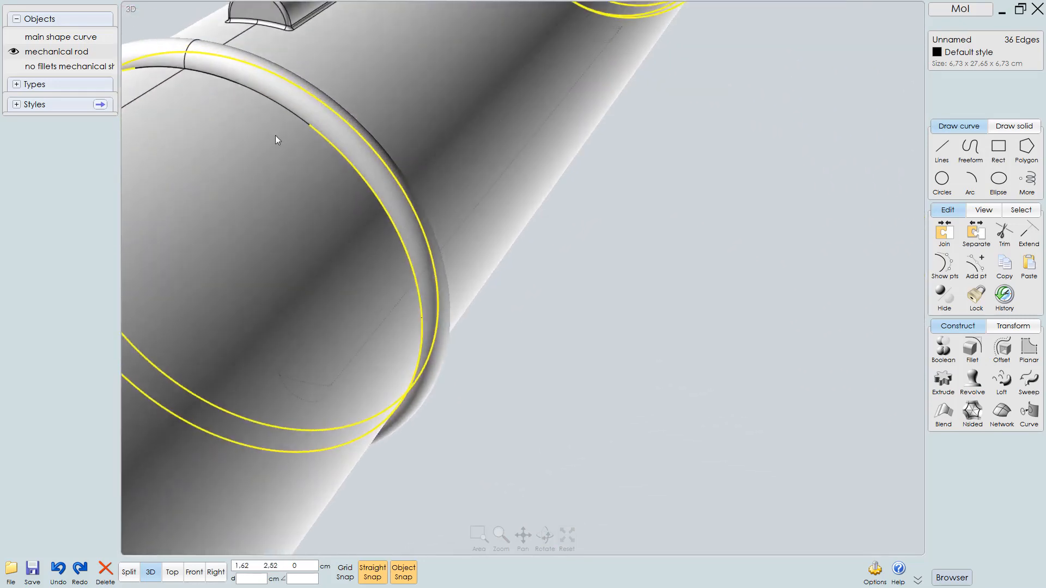
click(277, 107)
click(218, 80)
click(175, 72)
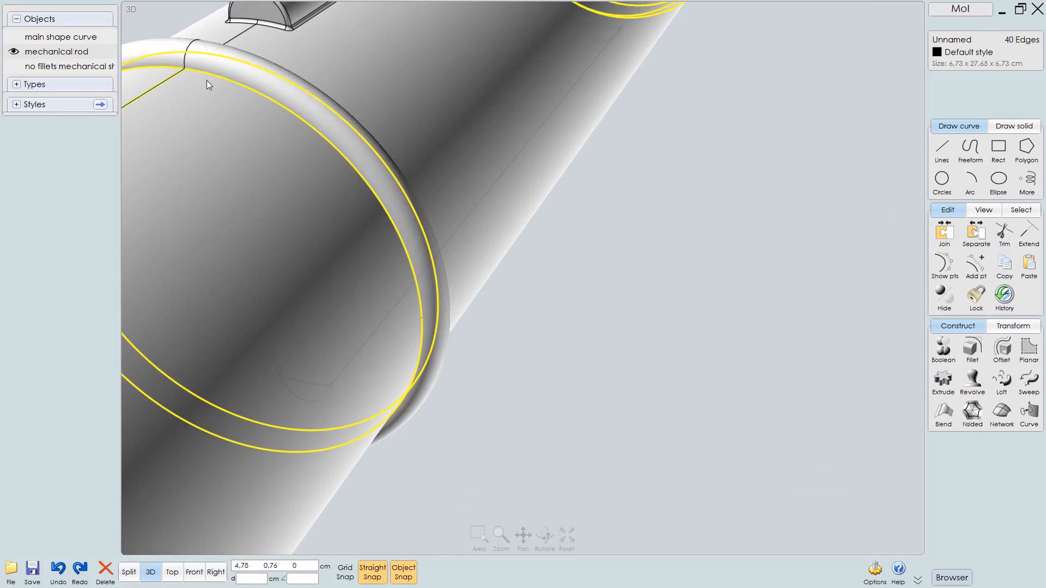
right_drag(207, 80, 385, 135)
scroll(535, 94, up, 3)
scroll(535, 94, up, 4)
middle_drag(535, 94, 684, 48)
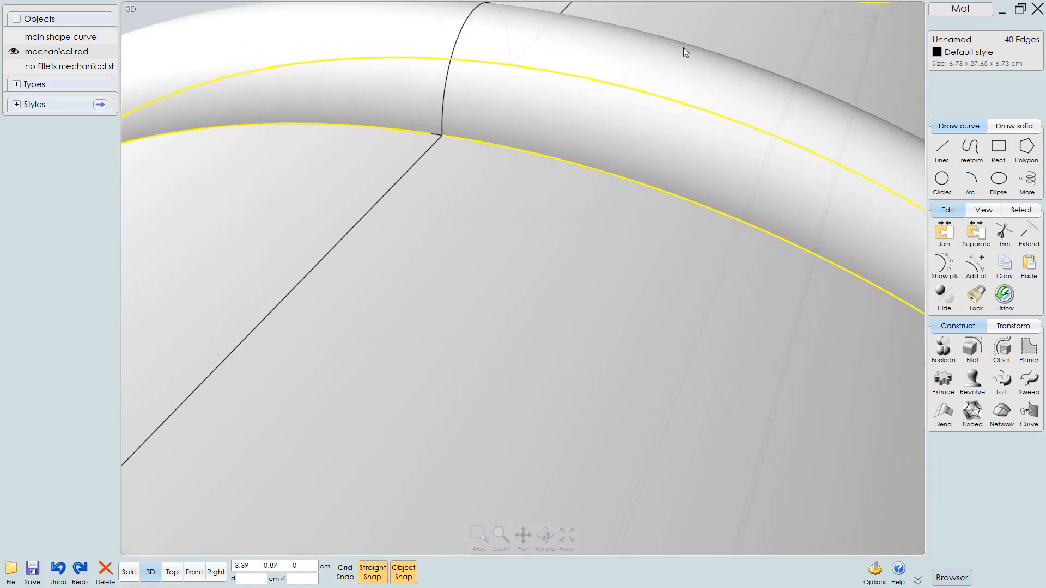
click(436, 134)
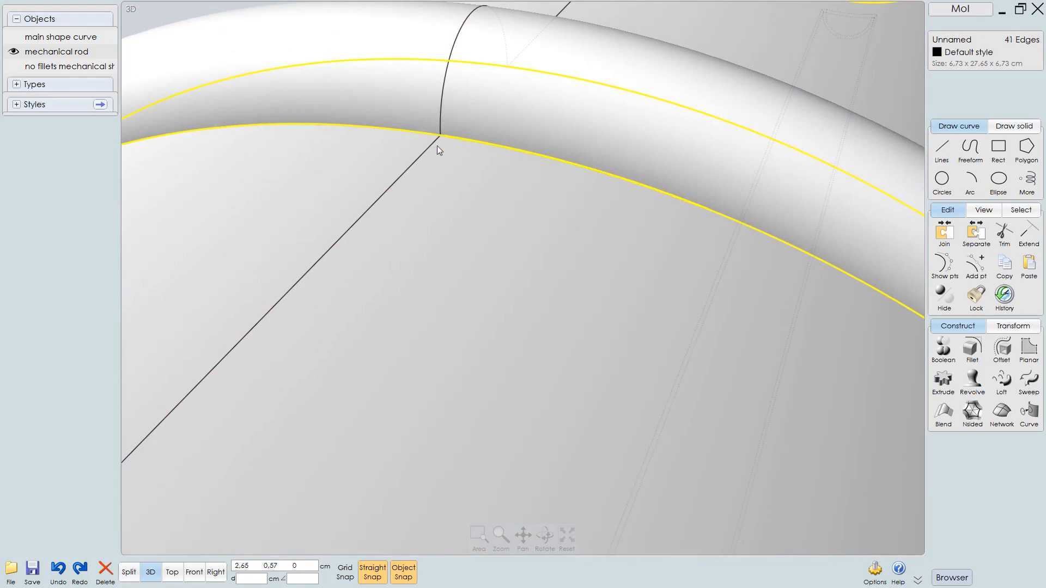
right_drag(437, 146, 371, 185)
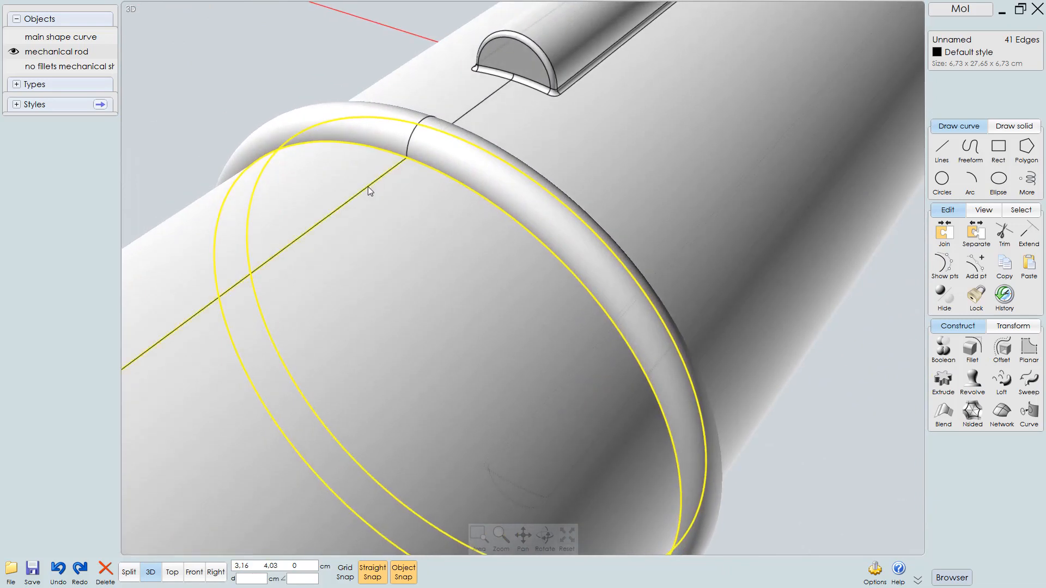
Try to merge the selected and split edges of the raised ring next to the key ridge
key(m)
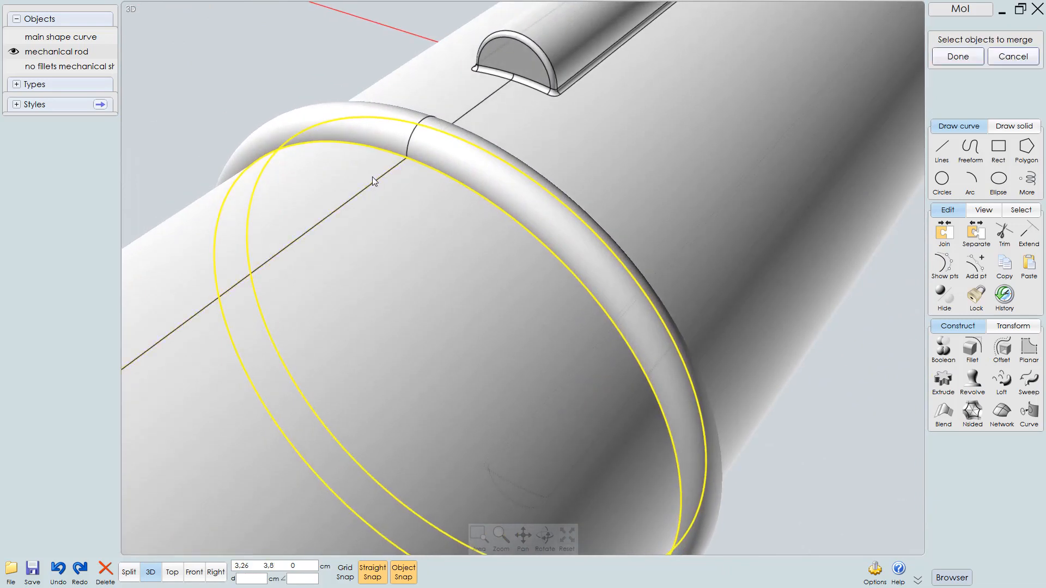
scroll(417, 199, down, 3)
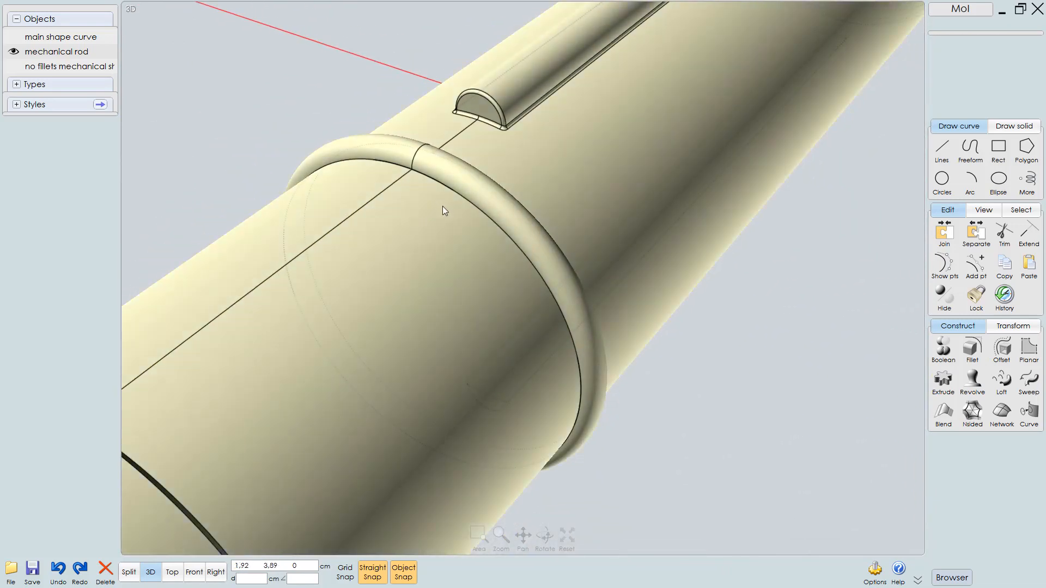
click(436, 221)
click(444, 186)
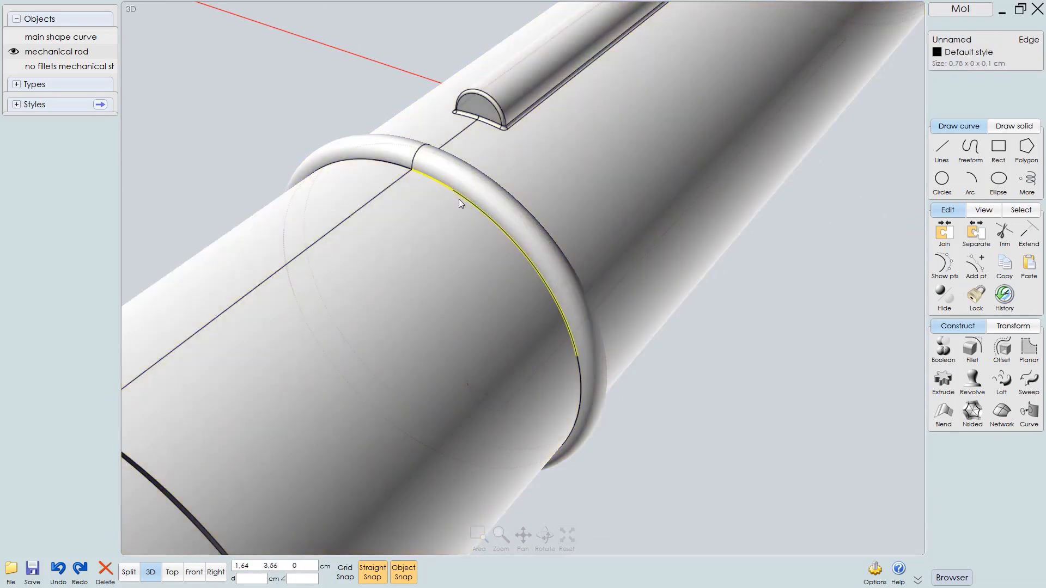
click(459, 198)
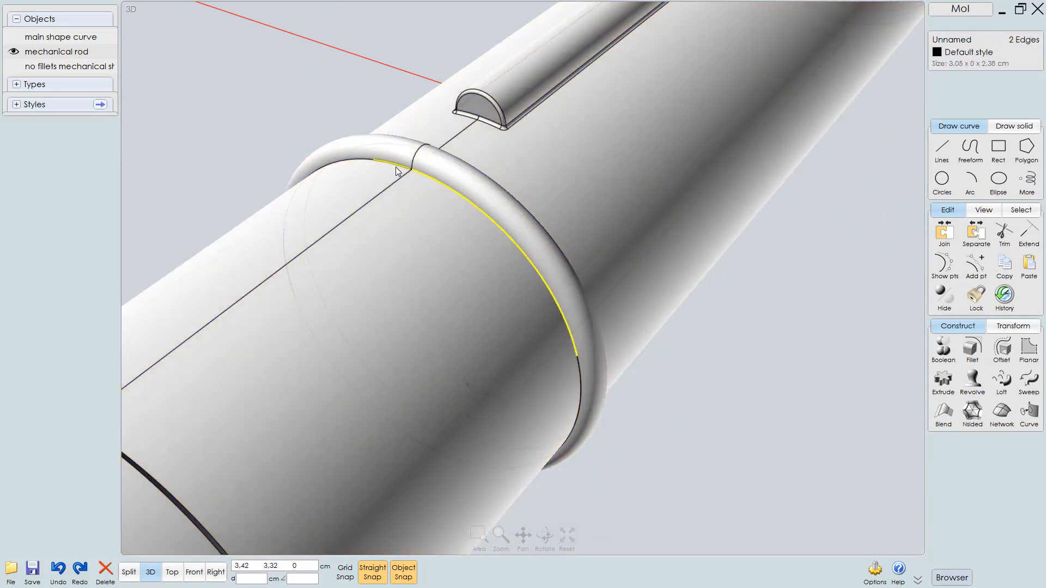
click(359, 162)
key(m)
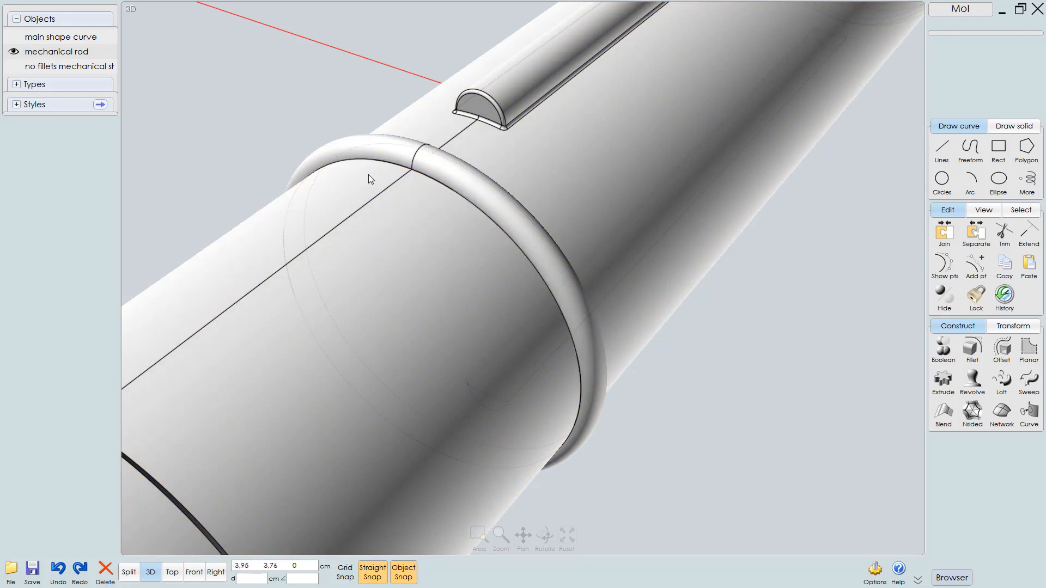
click(435, 195)
click(472, 207)
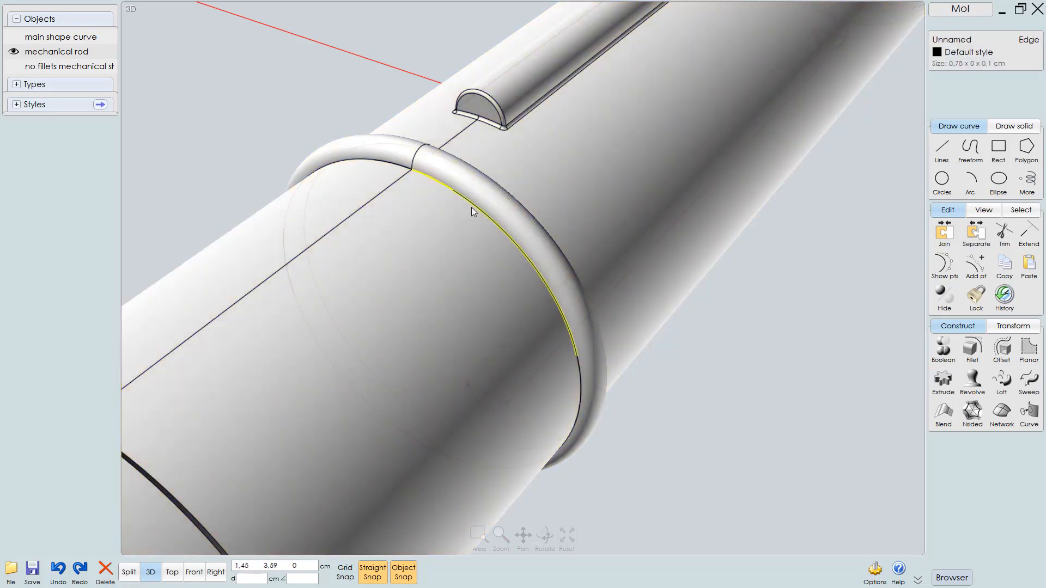
click(472, 216)
mouse_move(472, 217)
right_down()
mouse_move(407, 196)
mouse_move(411, 106)
mouse_move(388, 132)
mouse_move(453, 210)
right_up()
scroll(469, 188, up, 4)
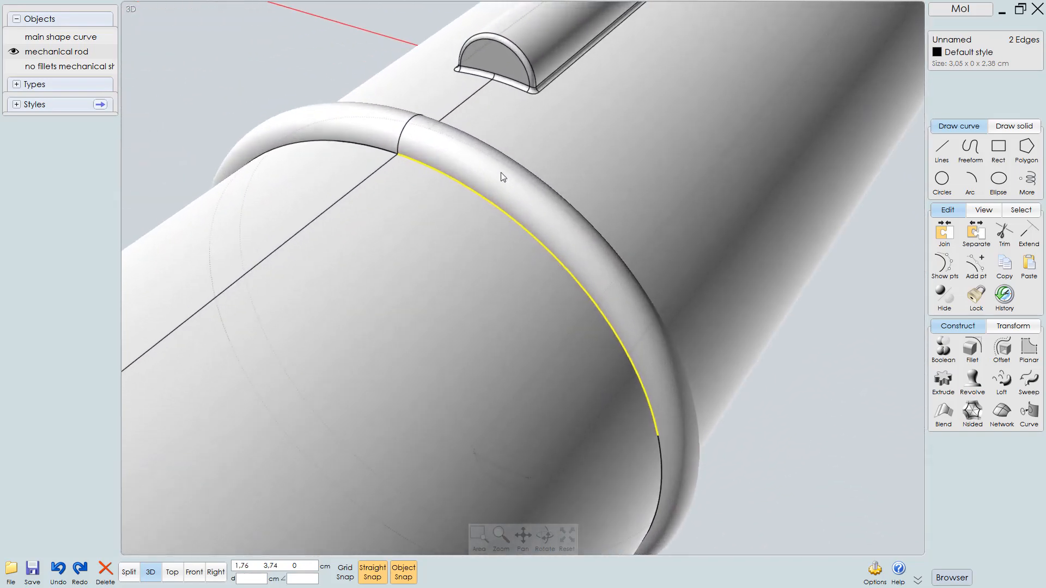
scroll(504, 175, down, 3)
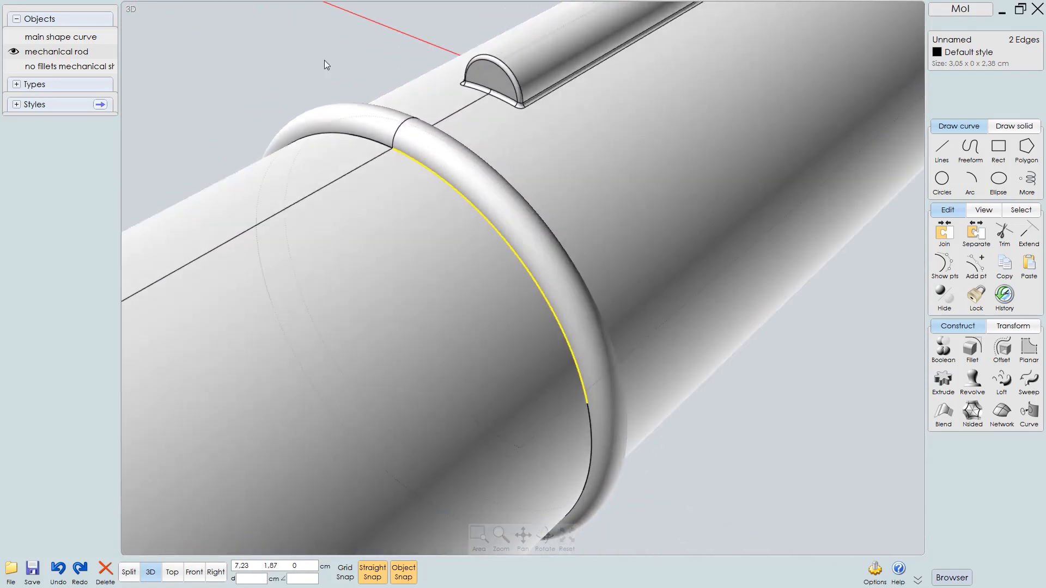
Delete the raised ring's rounded face next to the key ridge
click(367, 133)
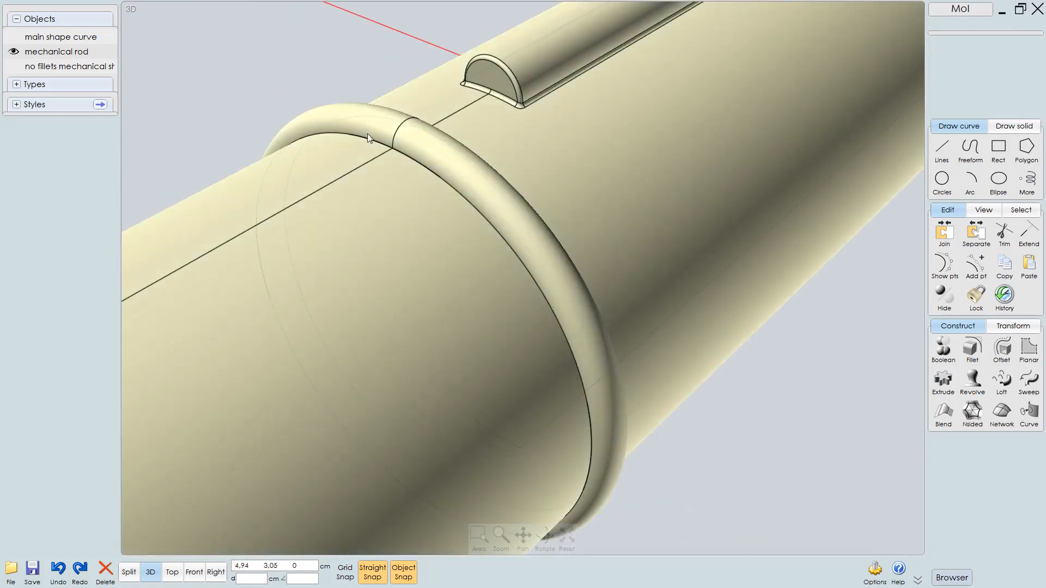
click(456, 165)
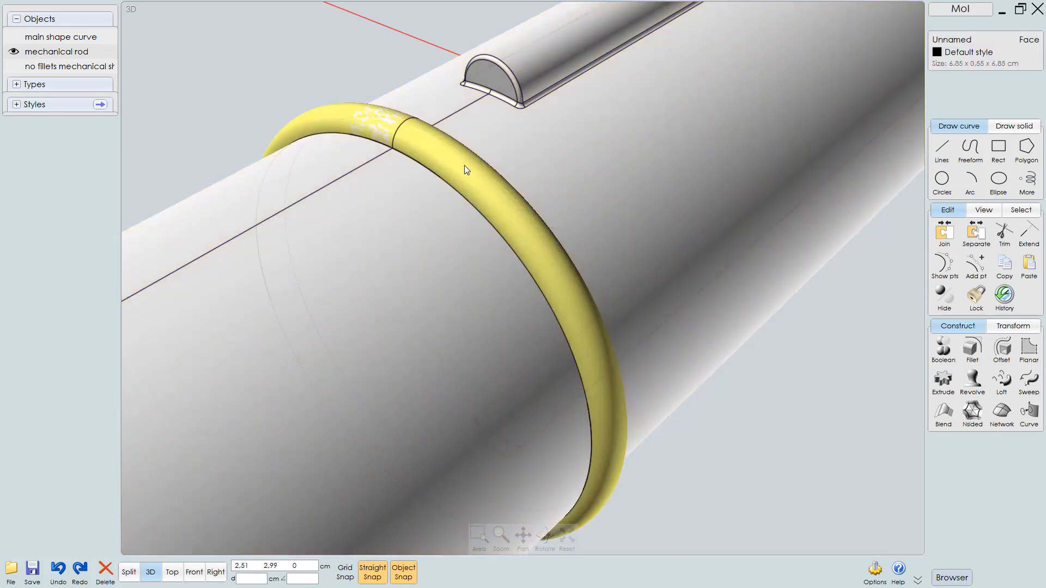
key(Delete)
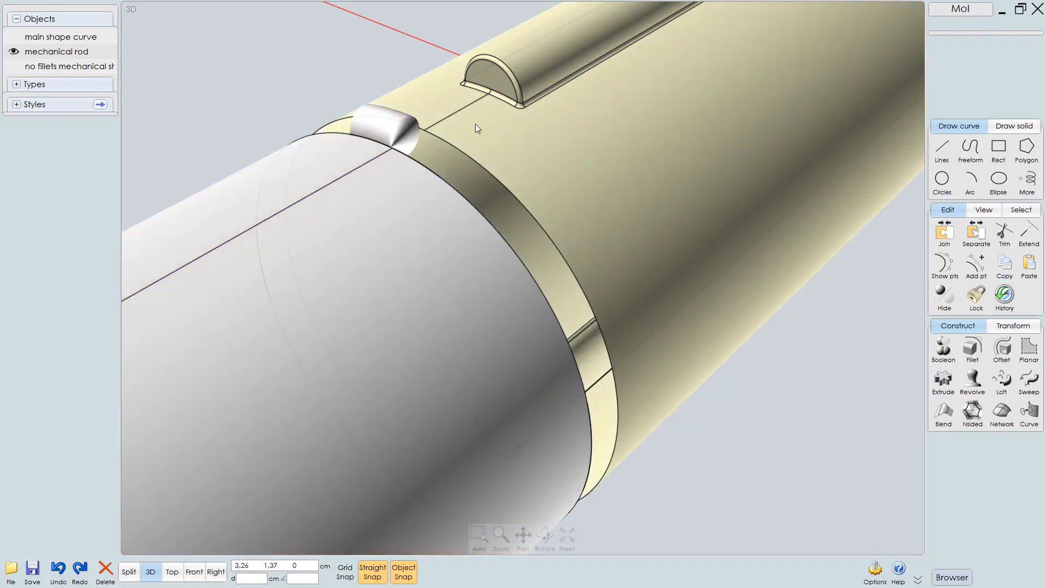
Delete the leftover ring segment face at the key ridge seam
right_drag(376, 157, 343, 168)
scroll(349, 161, up, 3)
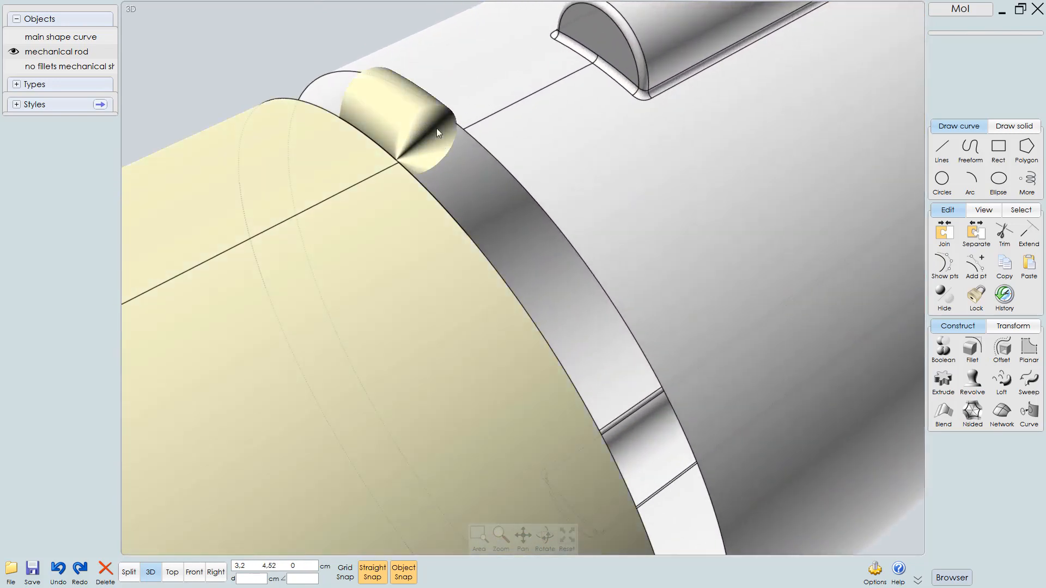
click(396, 111)
click(413, 109)
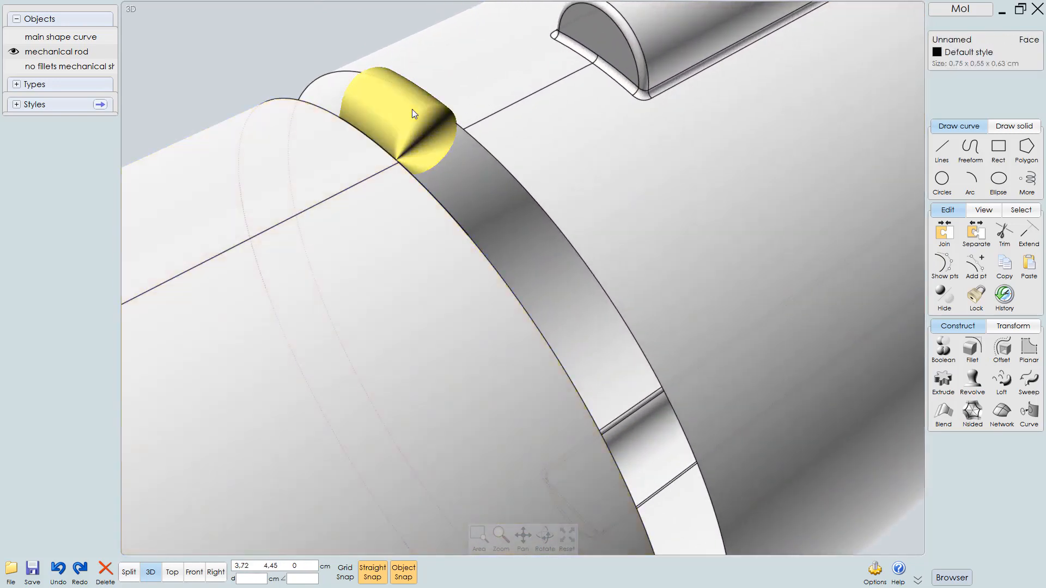
key(Delete)
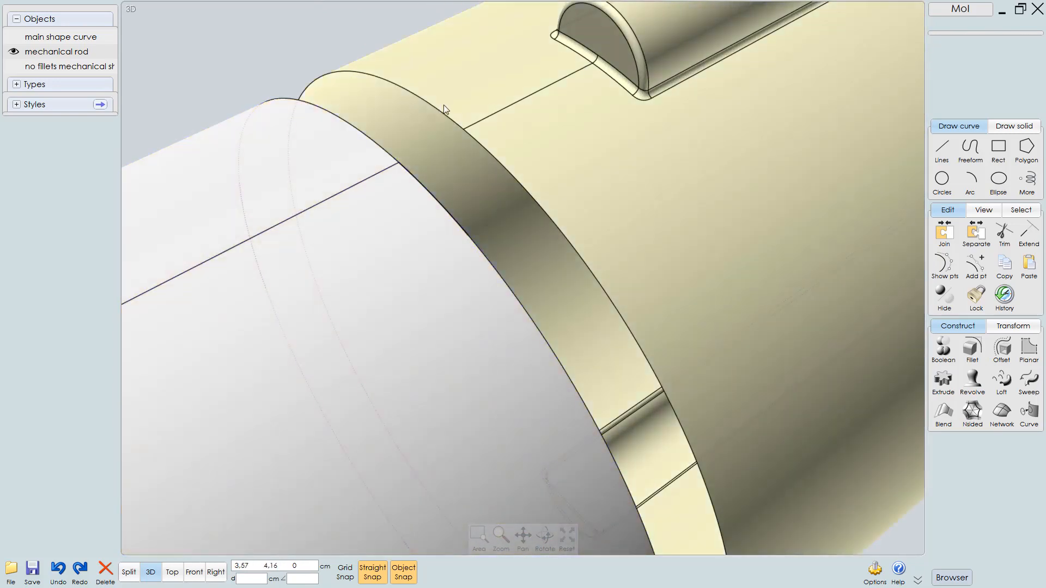
Inspect the gap left by the removed ring from the 3D and side views
right_drag(488, 123, 402, 131)
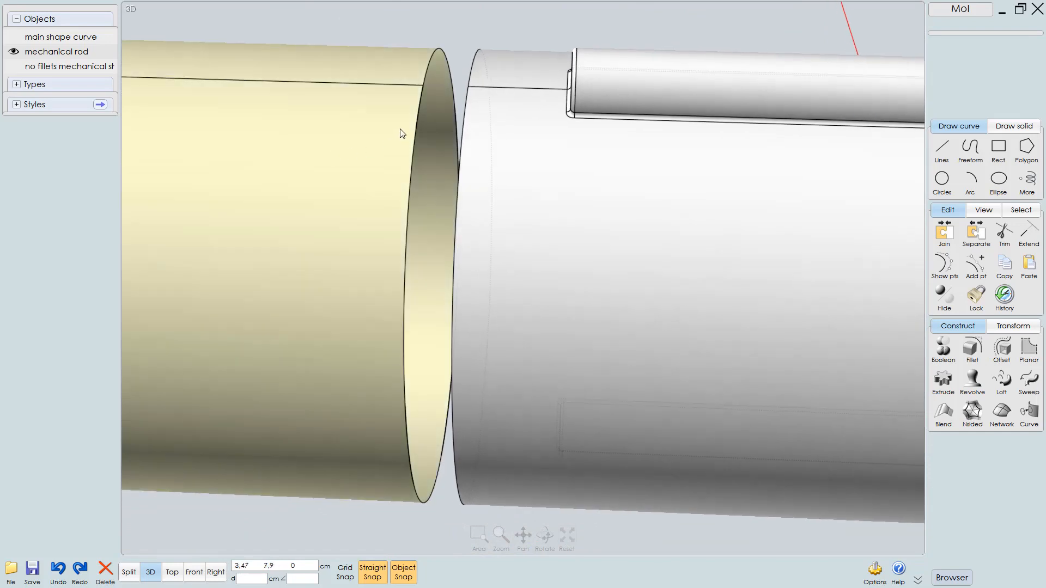
click(391, 131)
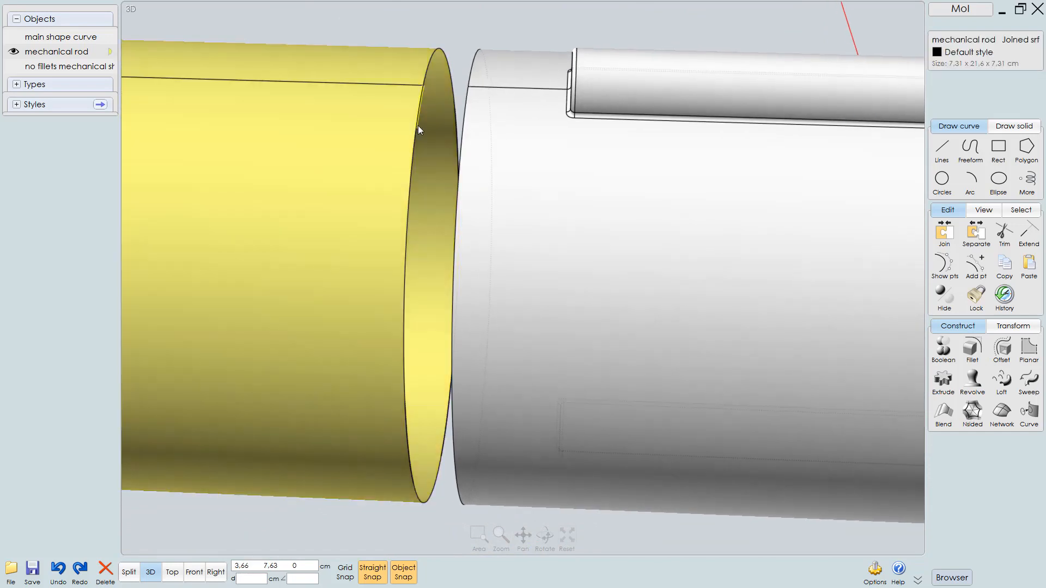
click(417, 126)
scroll(445, 123, down, 3)
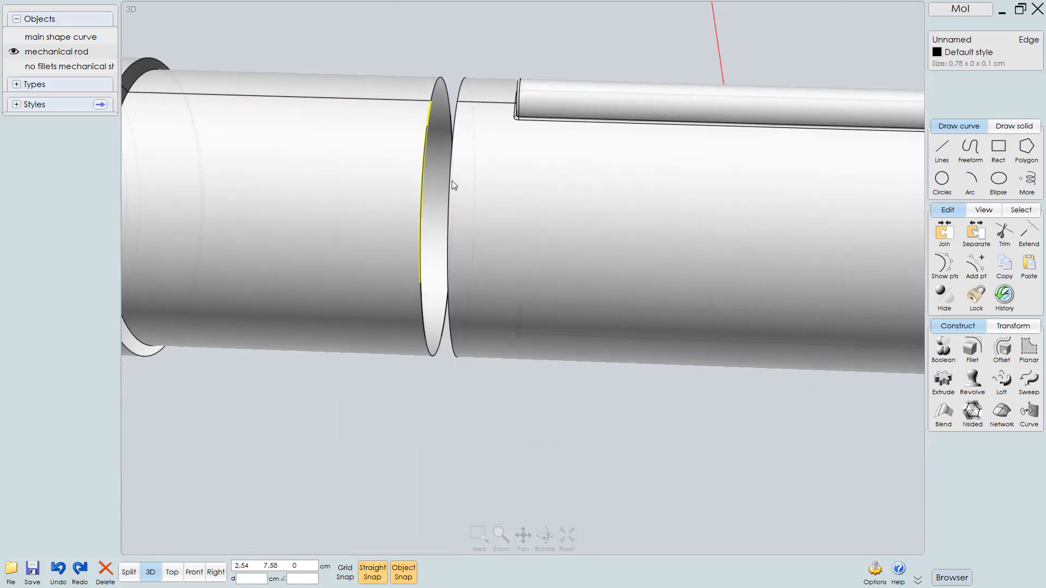
key(F8)
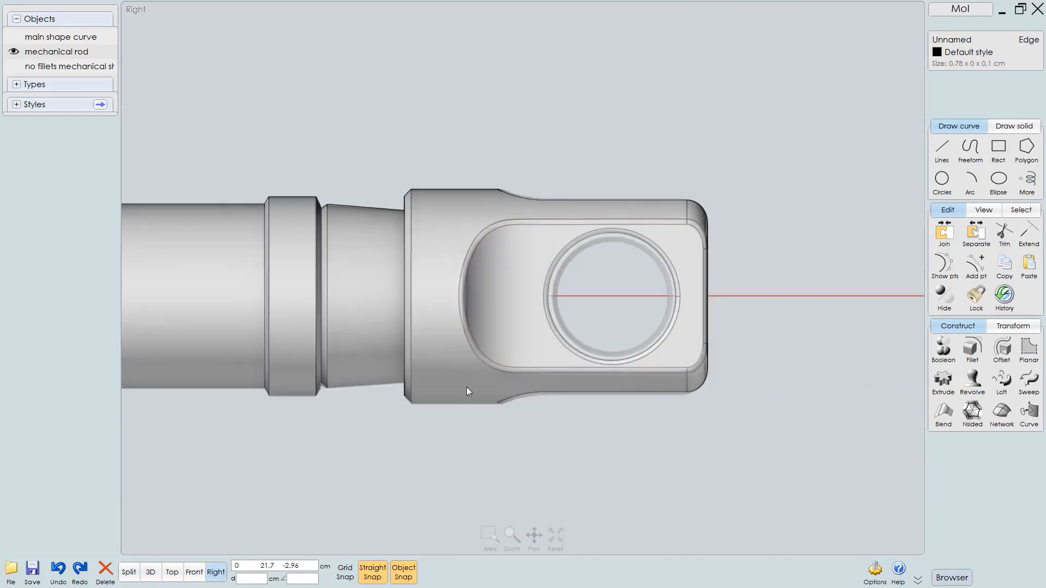
right_drag(438, 376, 724, 358)
scroll(681, 363, down, 5)
right_drag(583, 376, 834, 342)
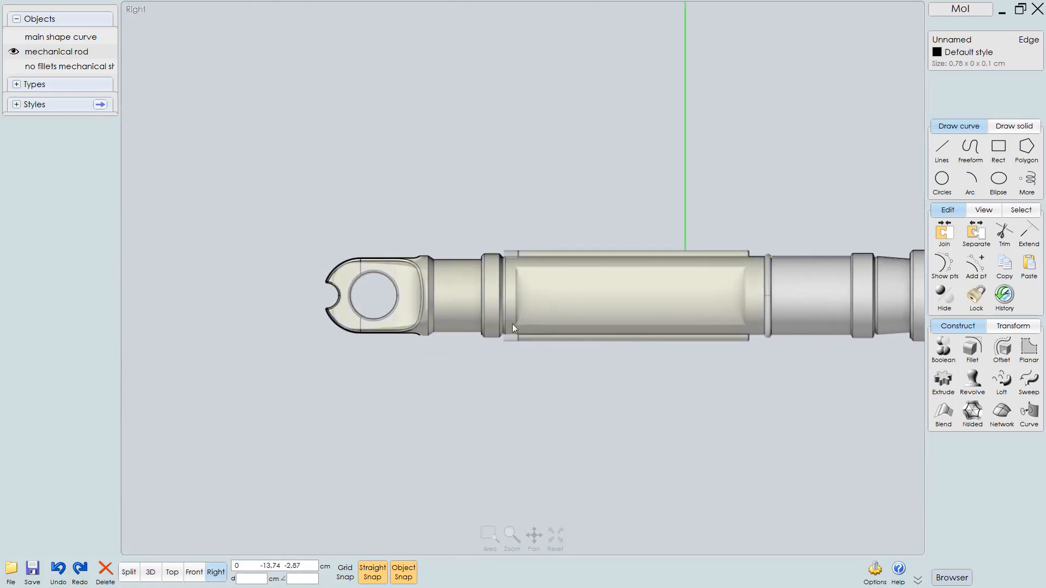
scroll(513, 323, up, 3)
right_drag(523, 296, 279, 323)
scroll(631, 338, up, 5)
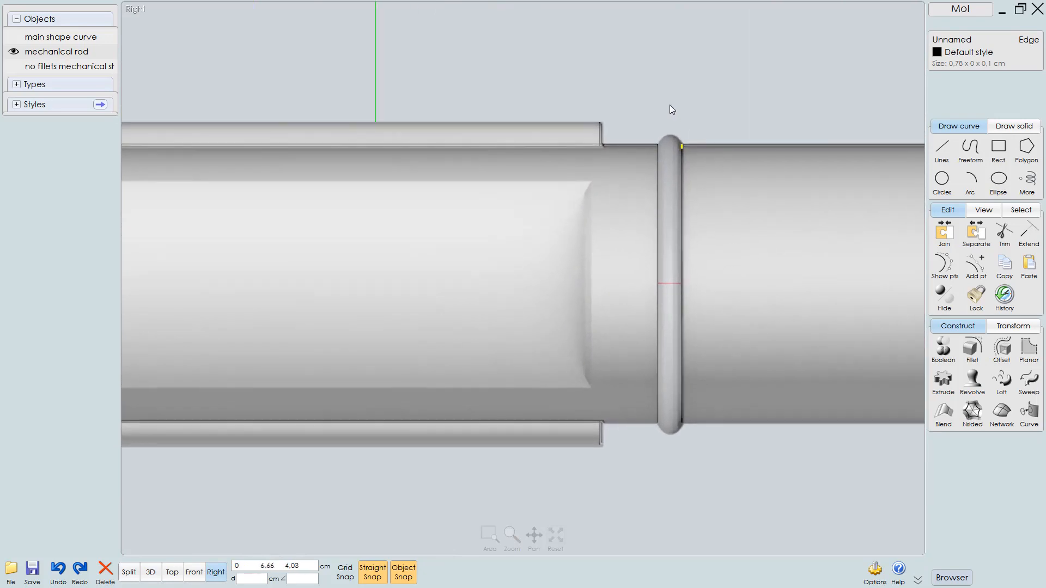
drag(669, 104, 695, 466)
key(F6)
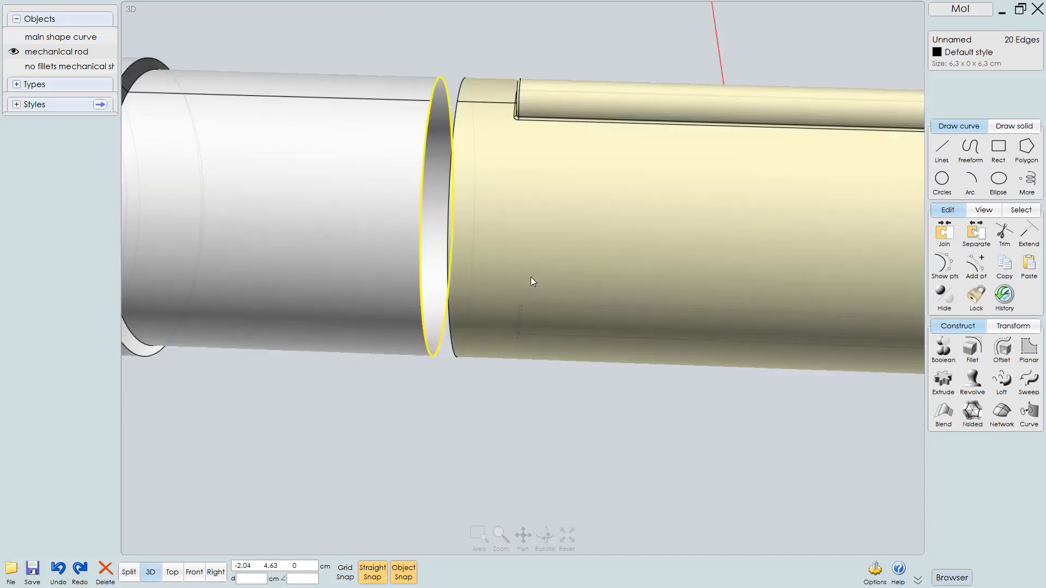
mouse_move(478, 229)
right_down()
mouse_move(510, 236)
mouse_move(486, 233)
right_up()
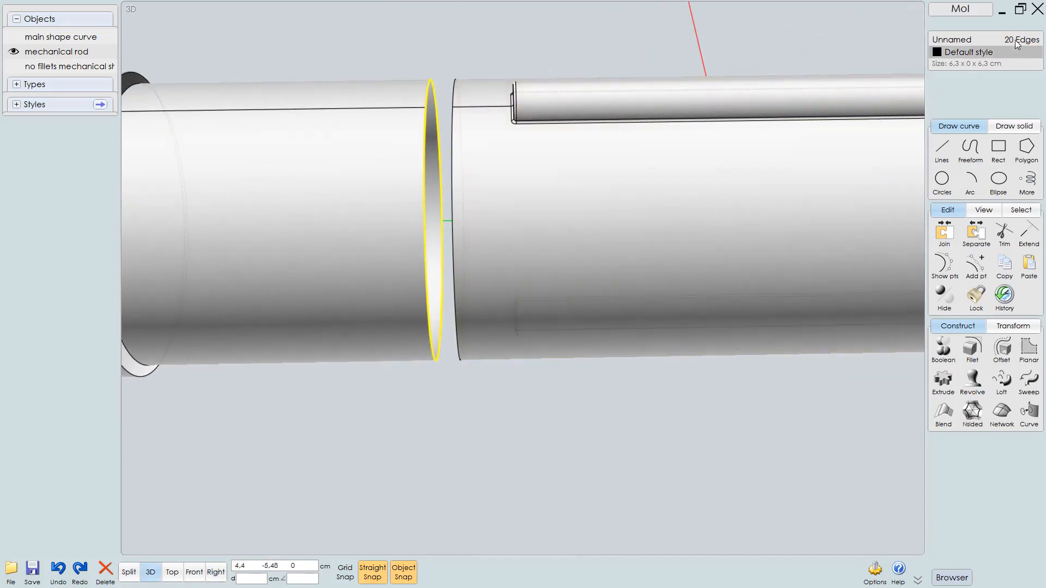
key(Escape)
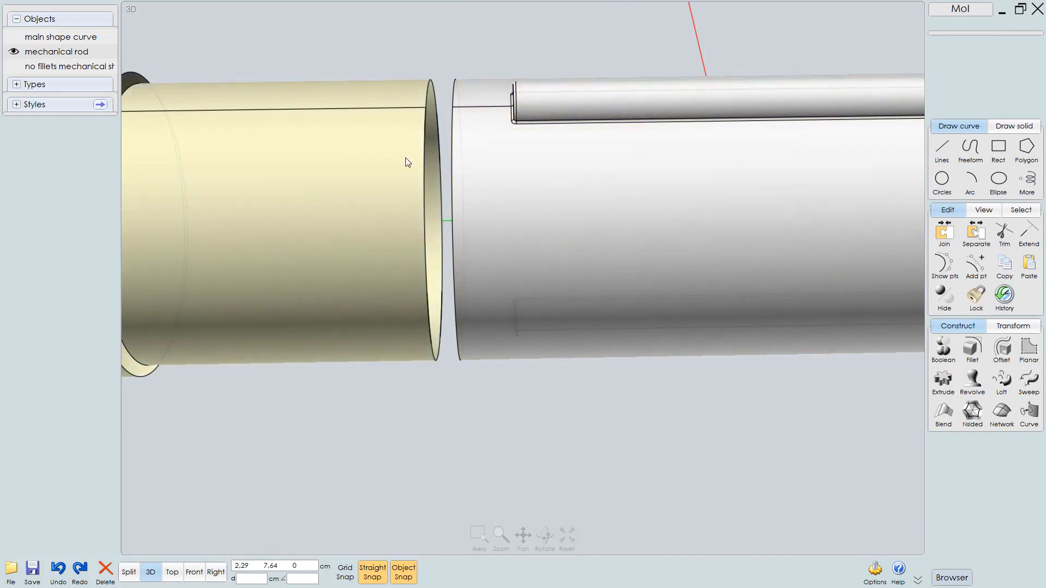
Select the circular edges bordering the gap where the ring was removed
click(425, 157)
click(427, 157)
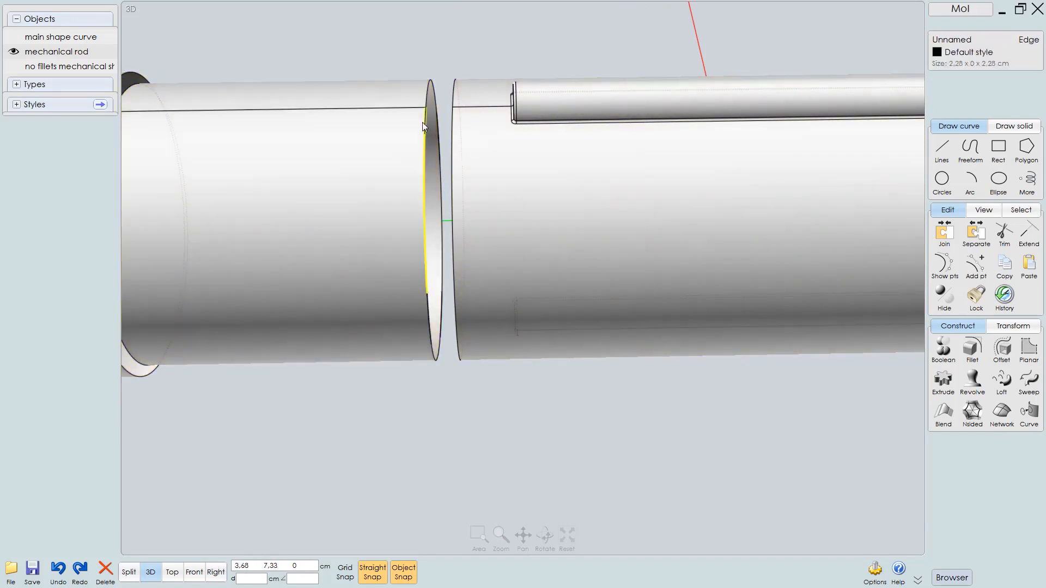
click(426, 197)
click(428, 313)
click(432, 333)
right_drag(431, 328, 367, 314)
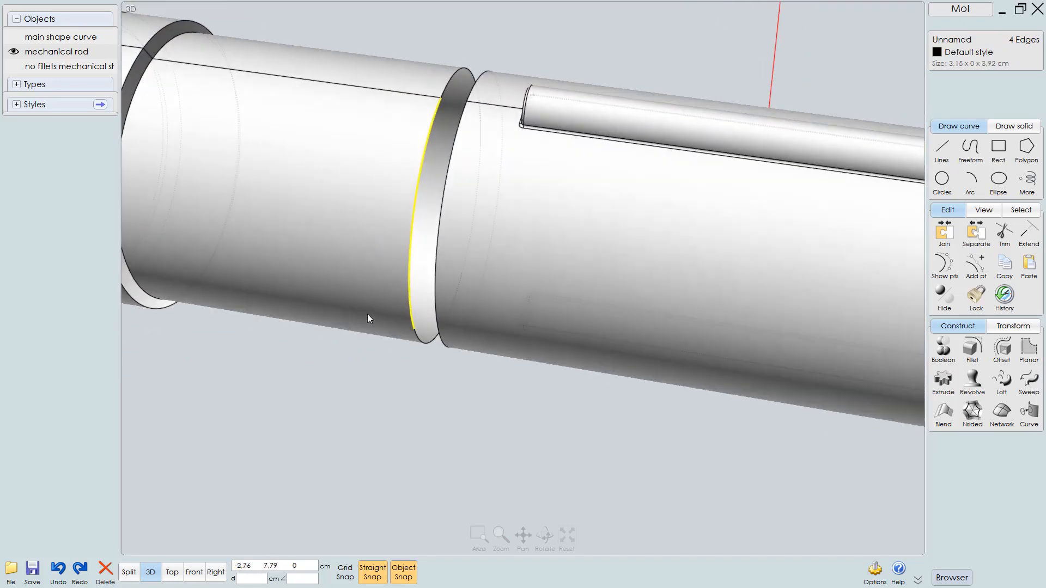
middle_drag(364, 295, 553, 315)
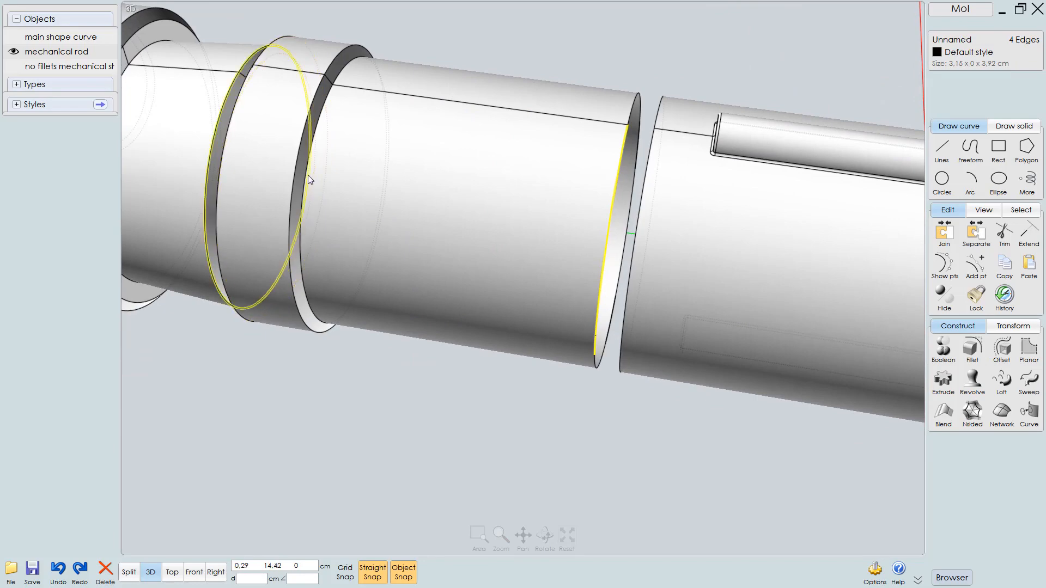
right_drag(341, 177, 509, 159)
click(343, 130)
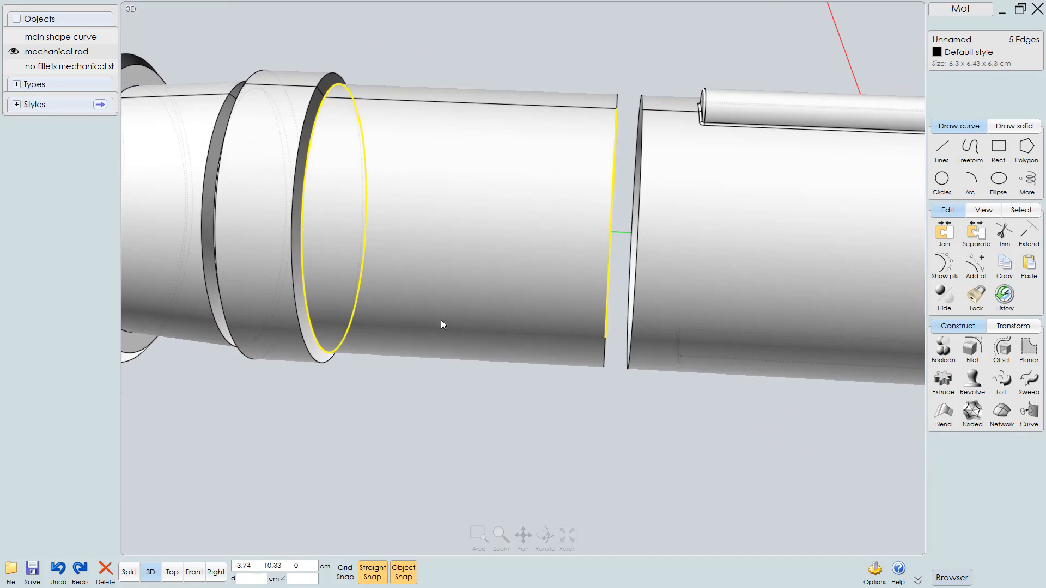
Delete the cylindrical shaft face bordering the gap where the ring was removed
right_drag(469, 304, 454, 388)
click(525, 276)
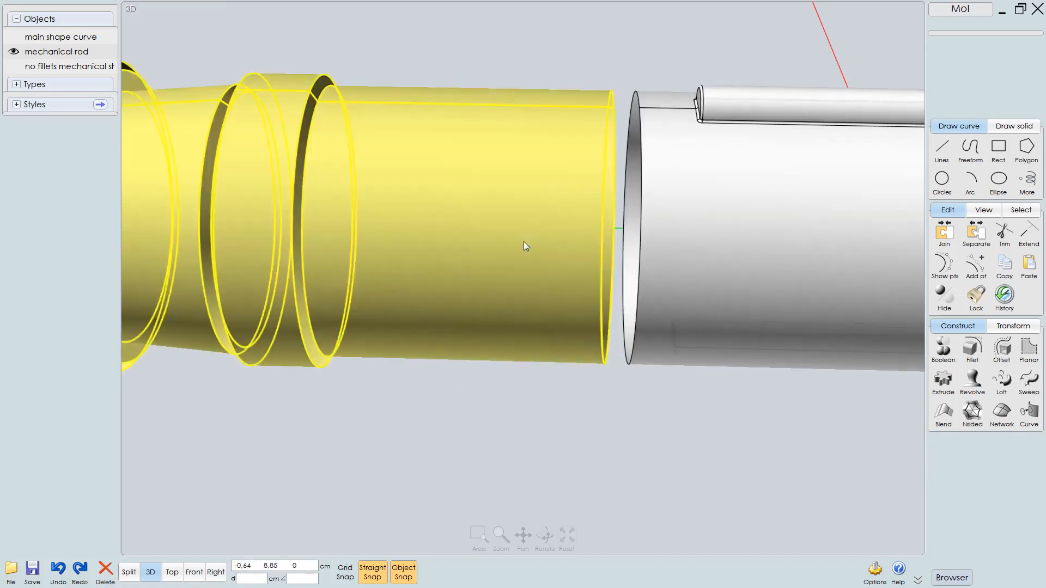
click(515, 259)
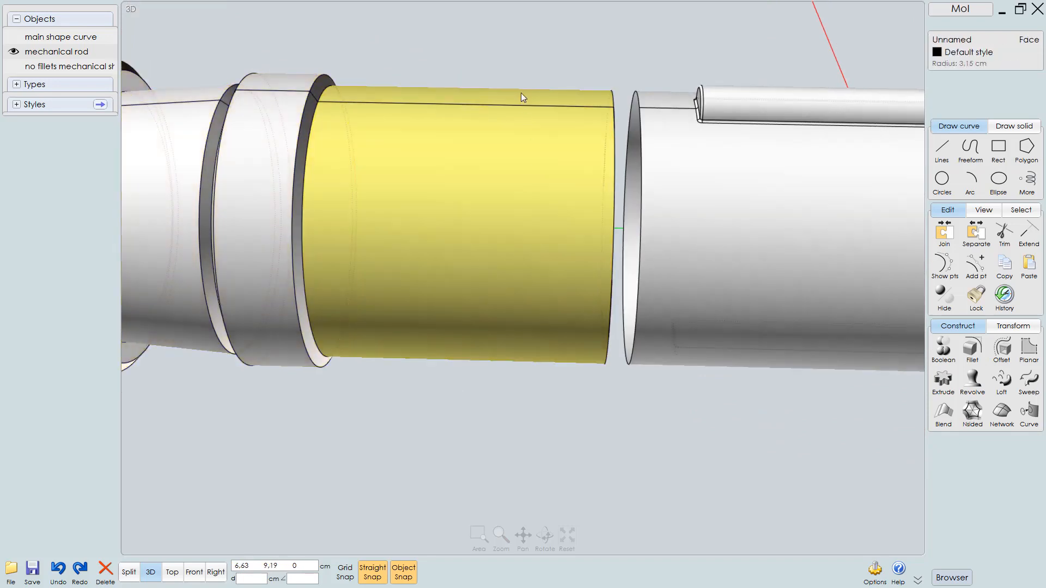
click(521, 93)
click(530, 149)
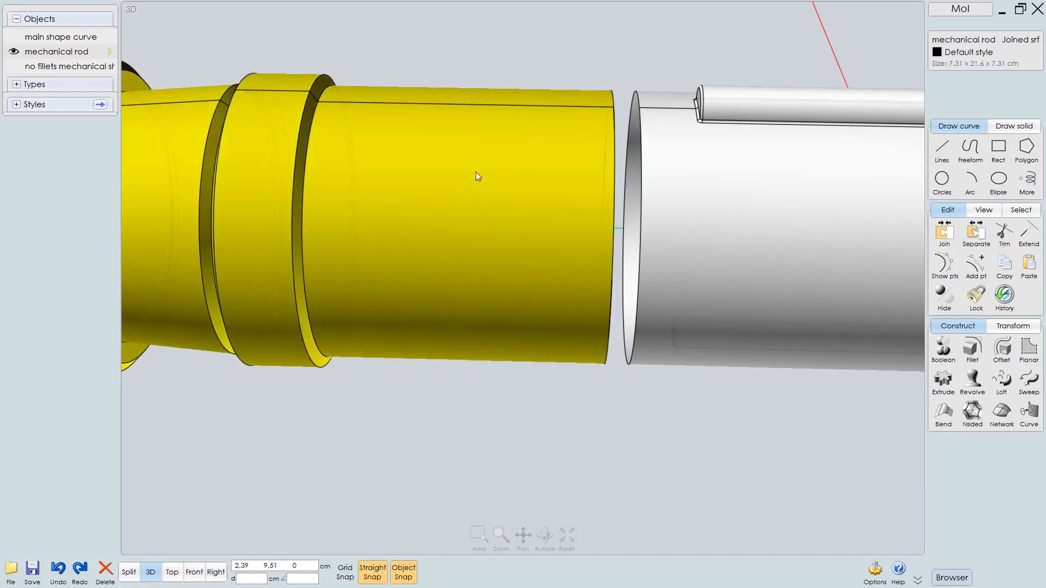
right_drag(475, 176, 579, 215)
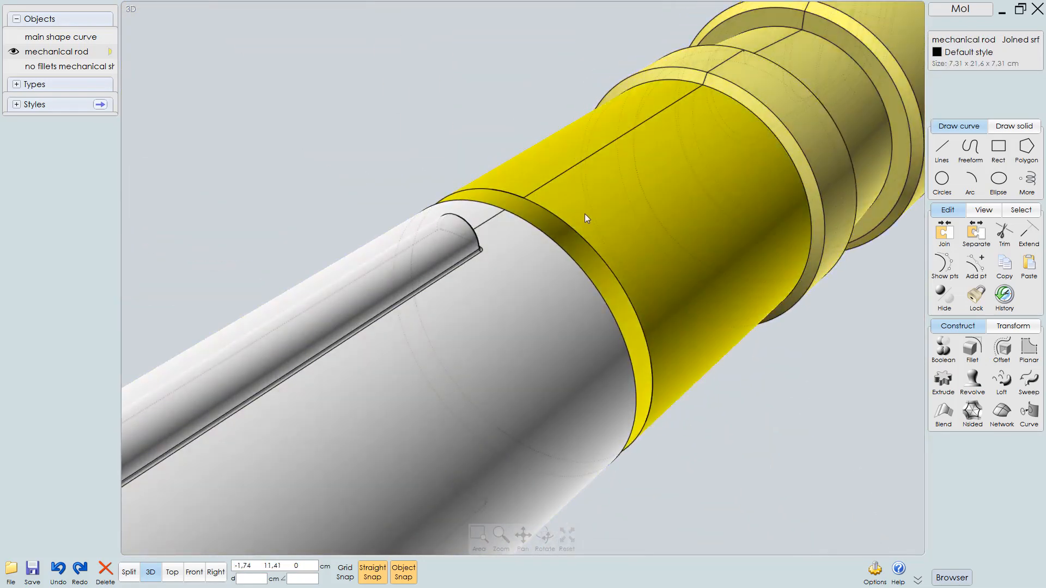
click(561, 204)
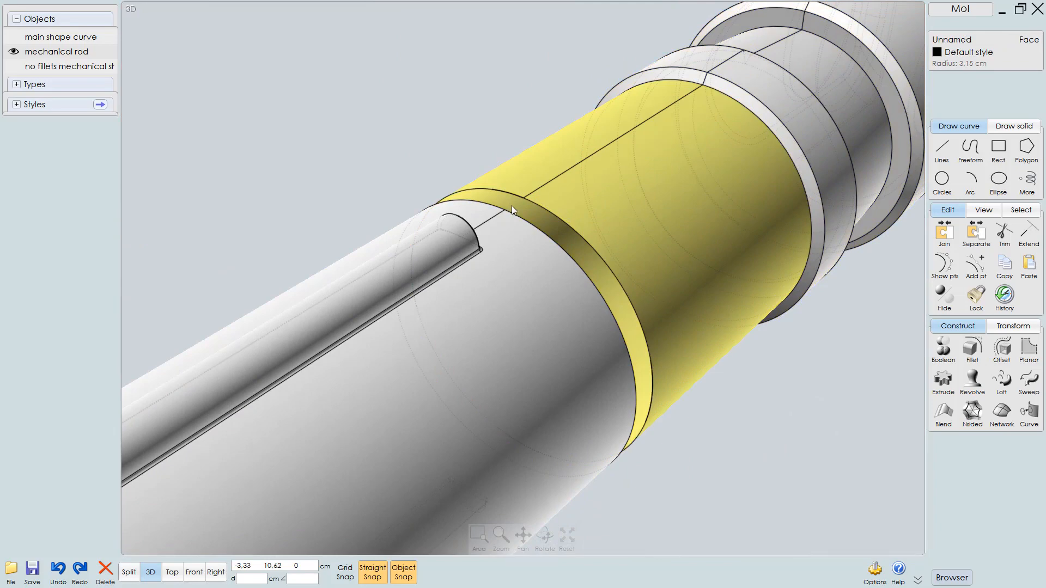
key(Delete)
Delete the stray curve segments left floating in the gap between the shaft pieces
right_drag(538, 271, 430, 259)
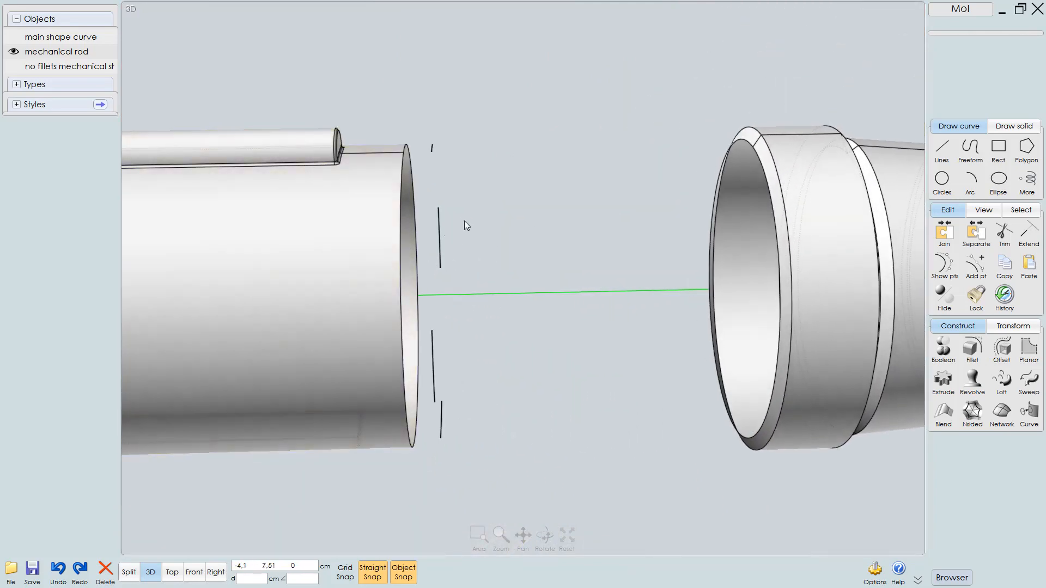
drag(427, 123, 515, 450)
click(435, 348)
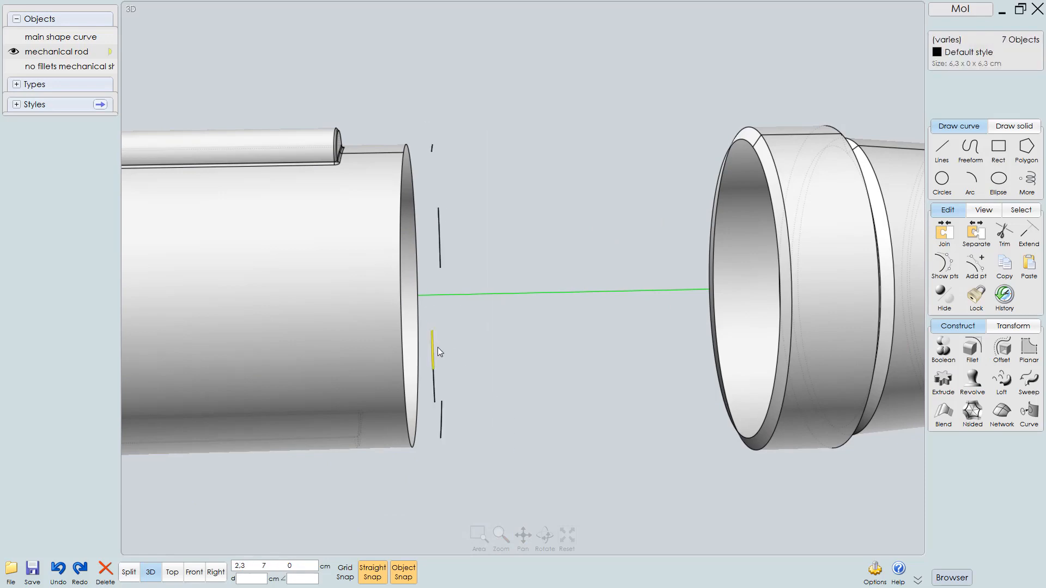
click(438, 379)
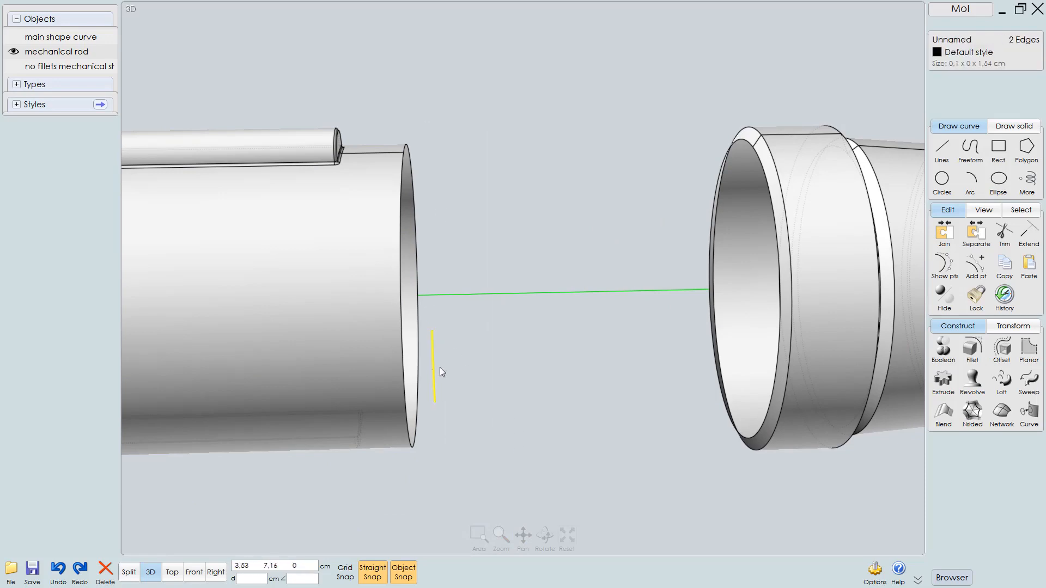
drag(427, 321, 465, 422)
key(Delete)
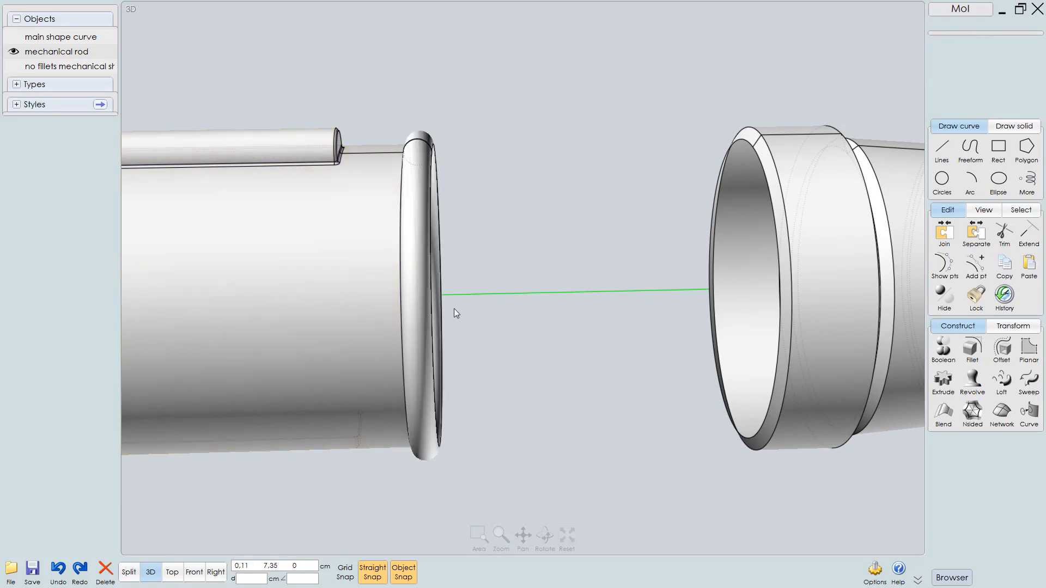
Select all segments of the rounded ring at the open shaft end and delete them
right_drag(410, 298, 367, 292)
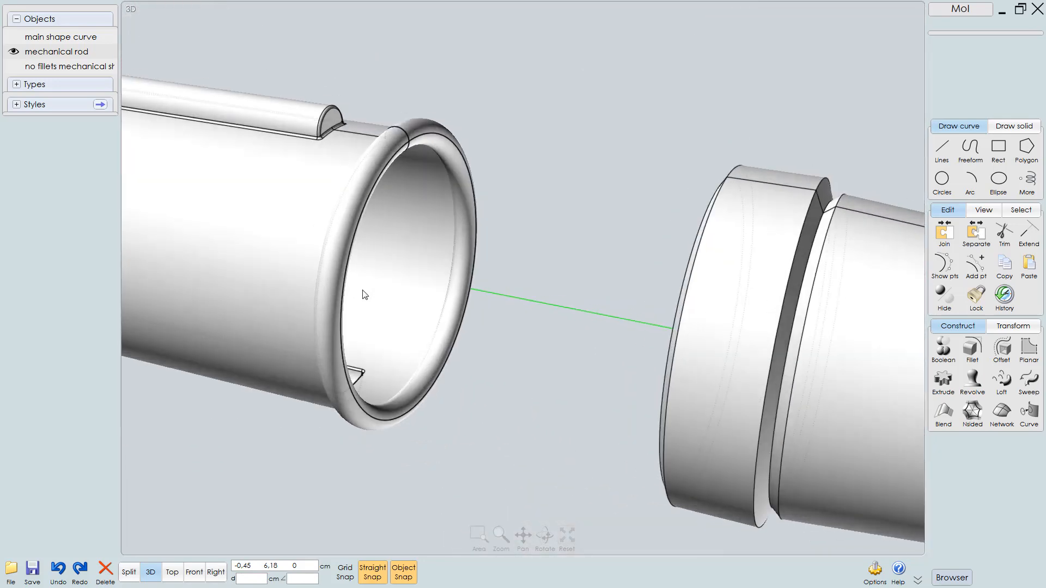
click(425, 138)
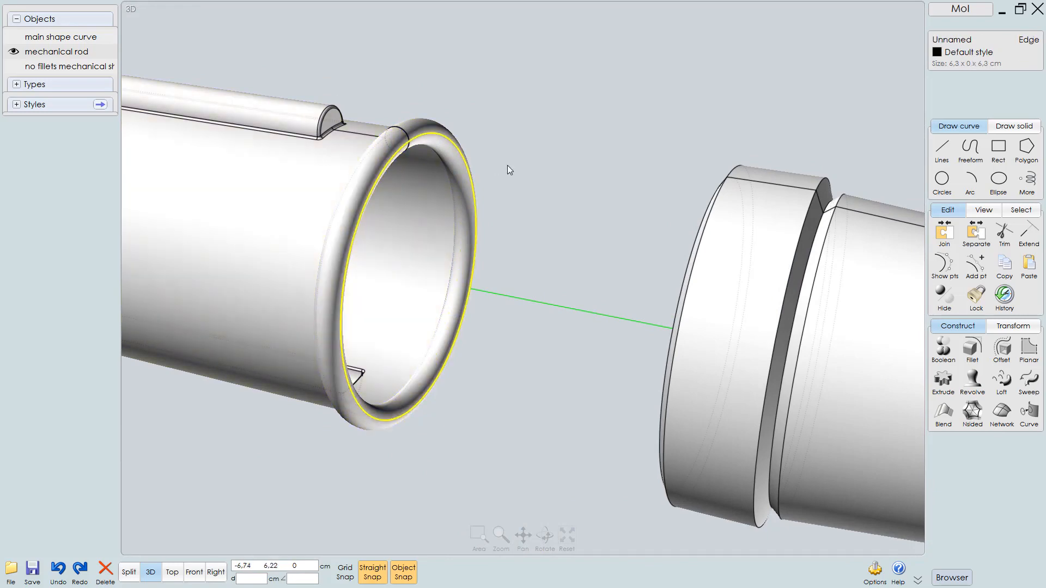
right_drag(507, 166, 550, 162)
click(550, 163)
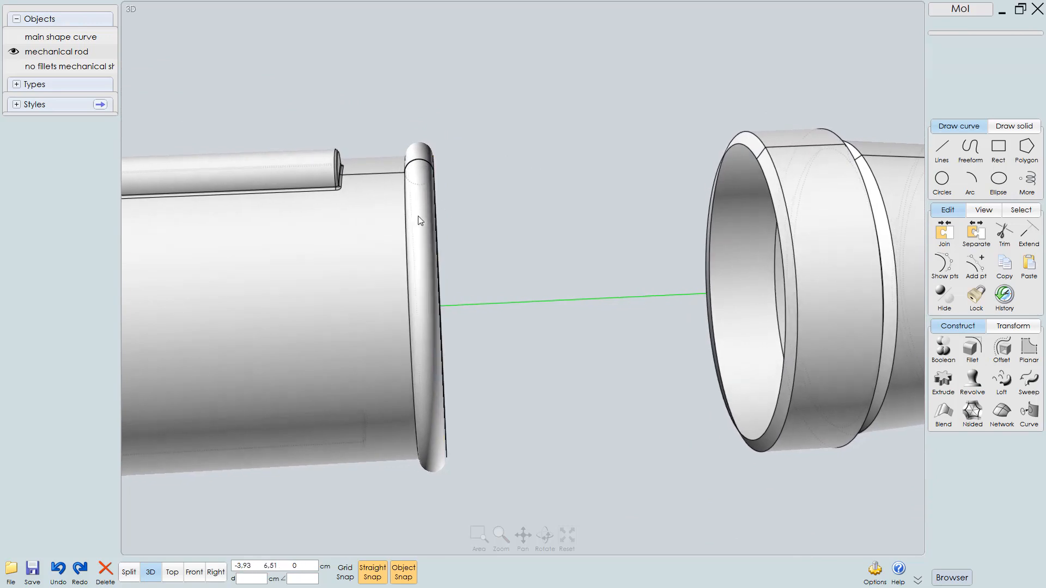
click(420, 220)
right_drag(474, 233, 574, 240)
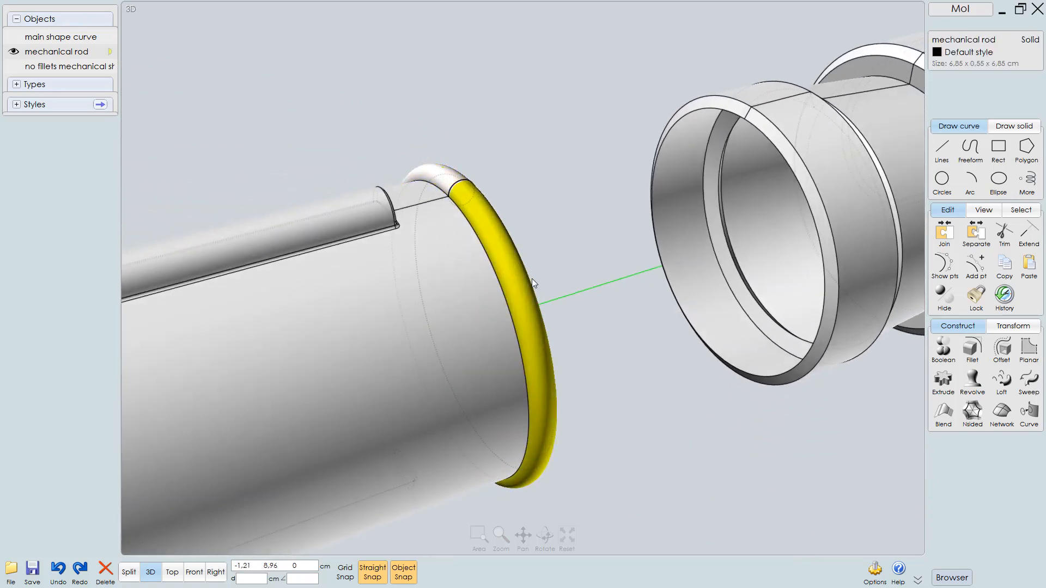
click(516, 299)
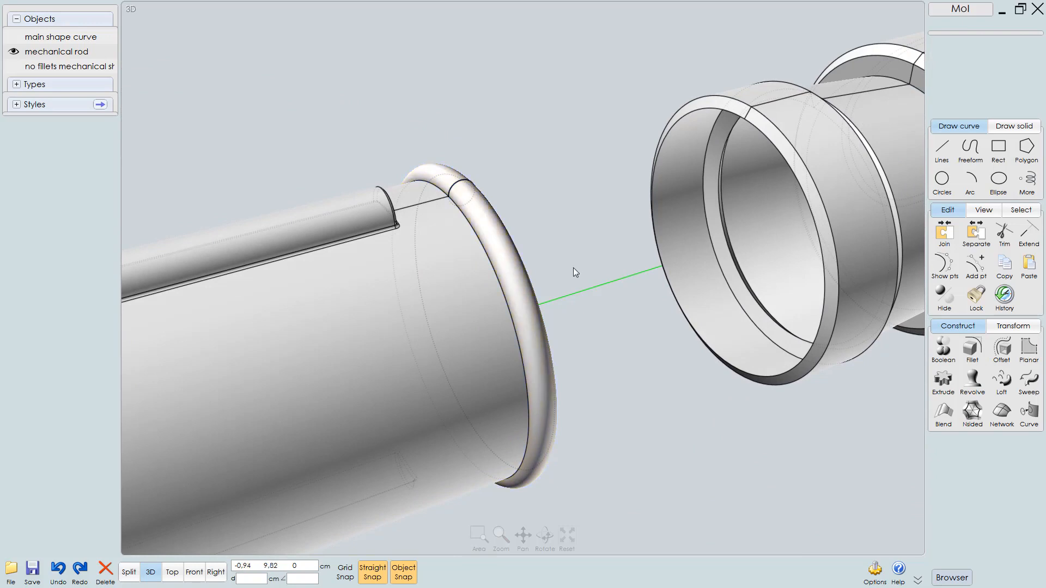
click(525, 287)
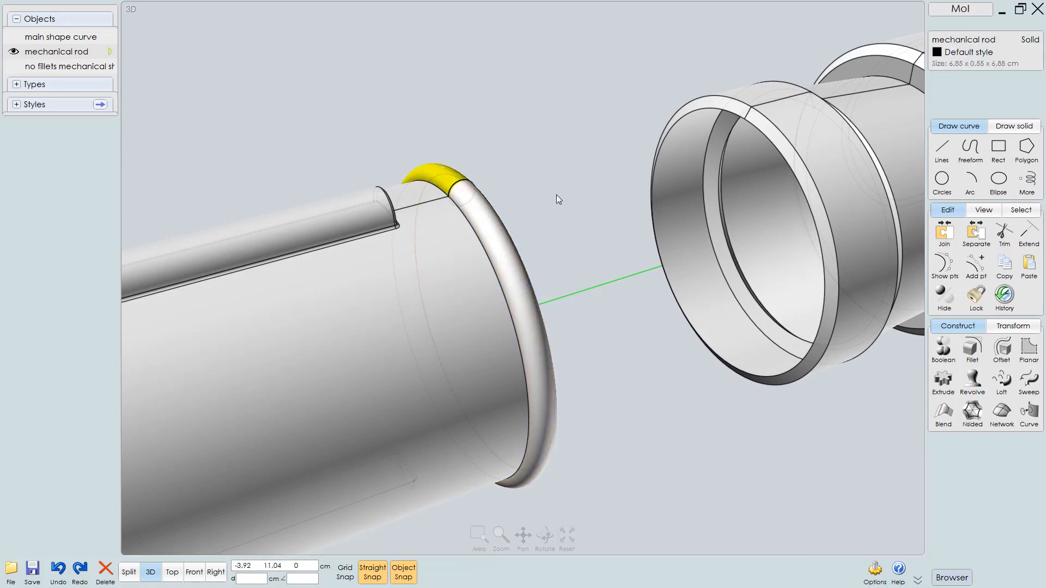
click(434, 154)
click(436, 172)
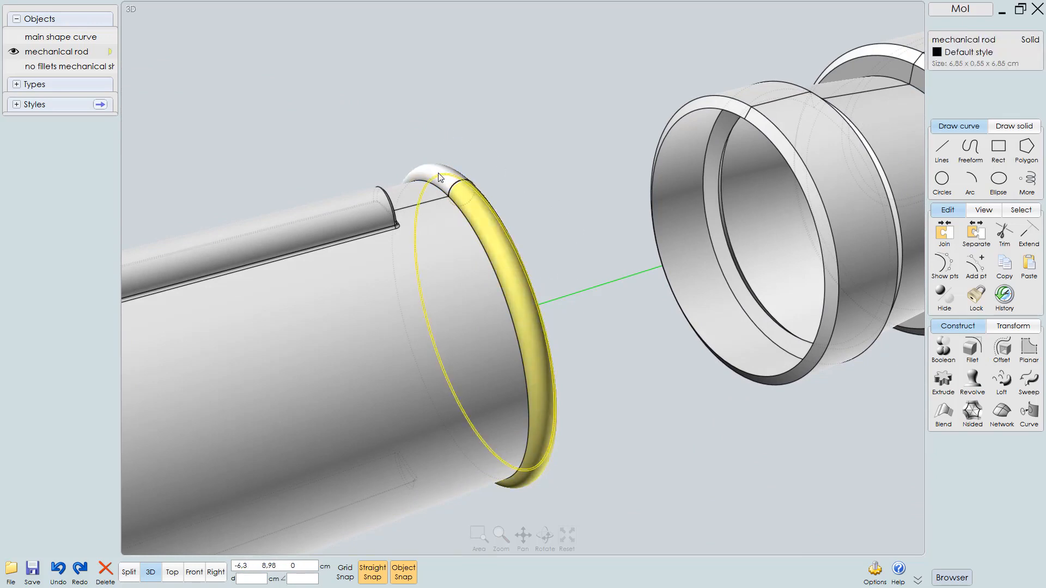
click(508, 178)
click(490, 199)
key(Delete)
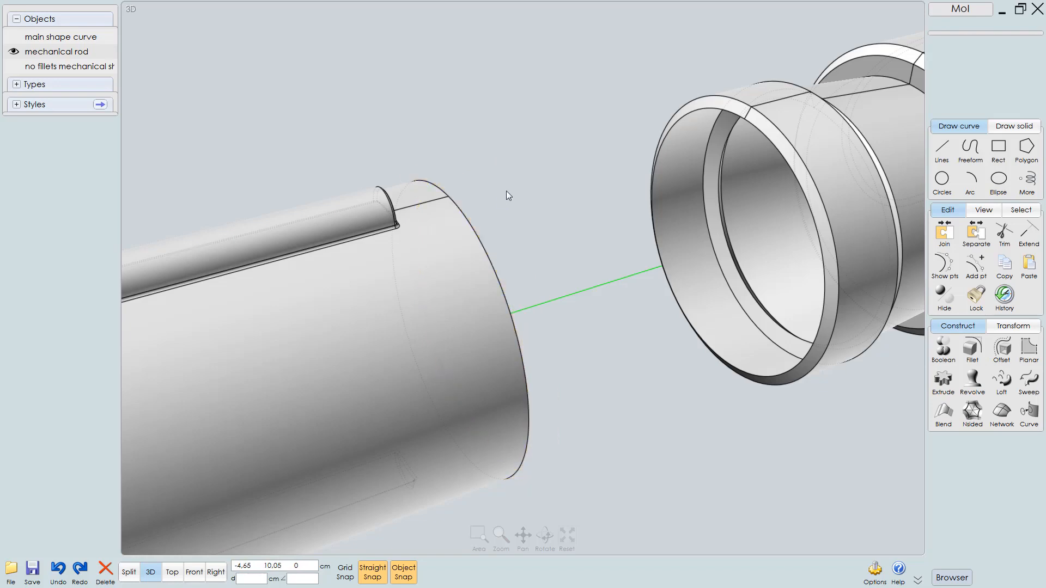
Loft a surface between the open circular edges of the two shaft pieces to bridge the gap
right_drag(452, 273, 359, 272)
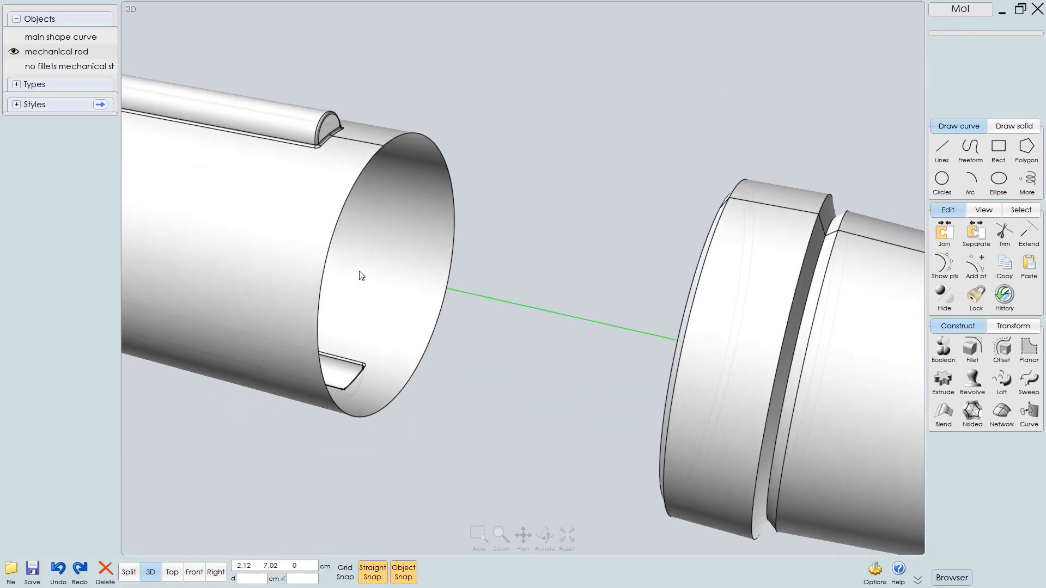
click(454, 240)
click(454, 240)
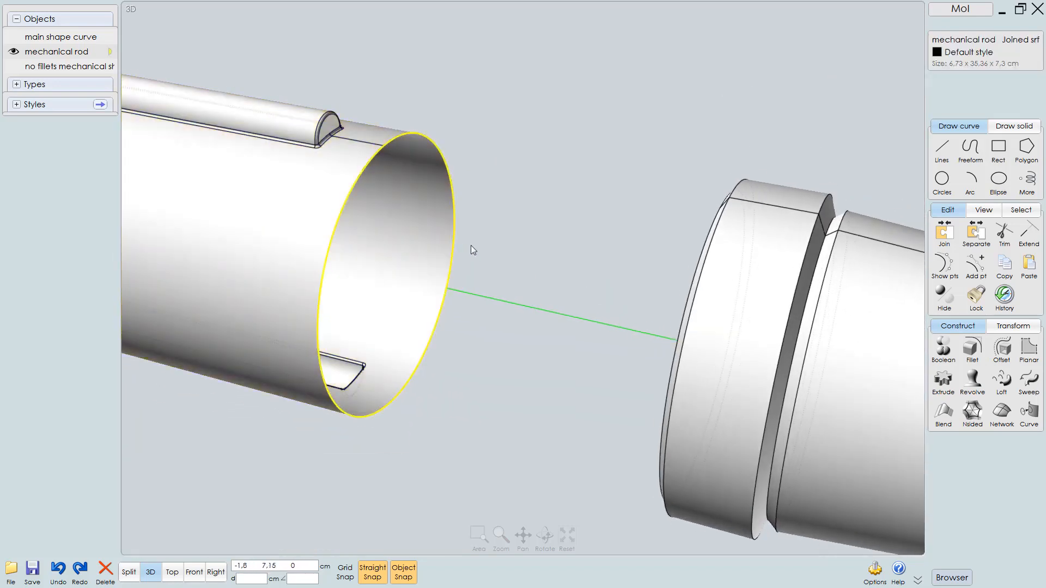
right_drag(702, 277, 687, 181)
click(779, 163)
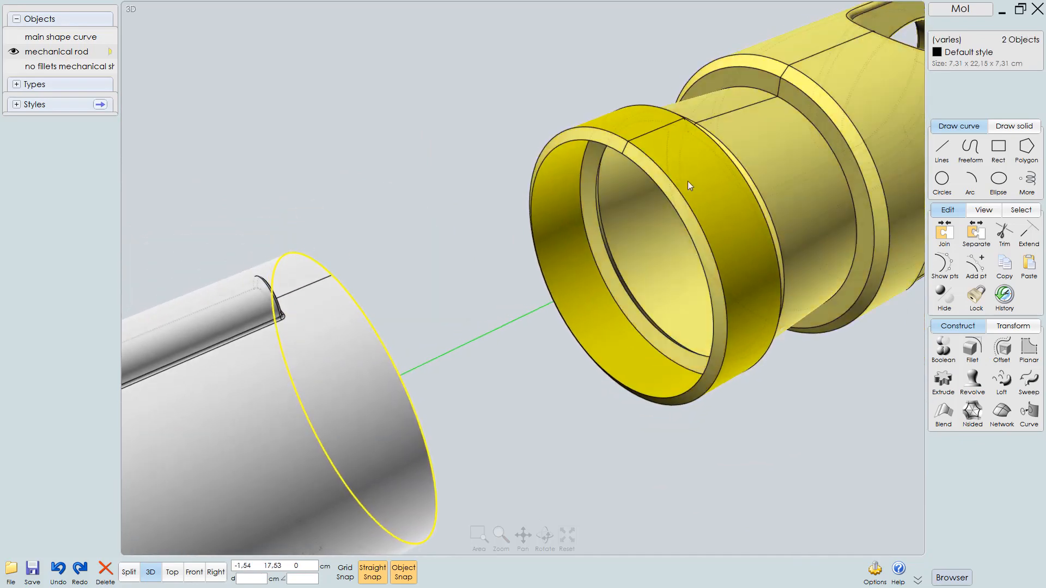
click(658, 188)
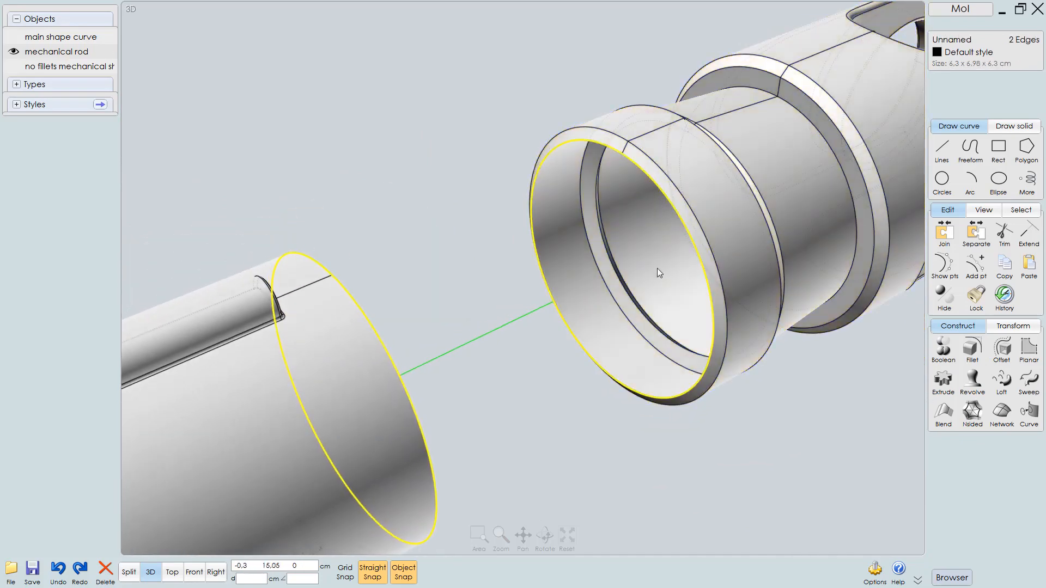
right_drag(476, 332, 425, 332)
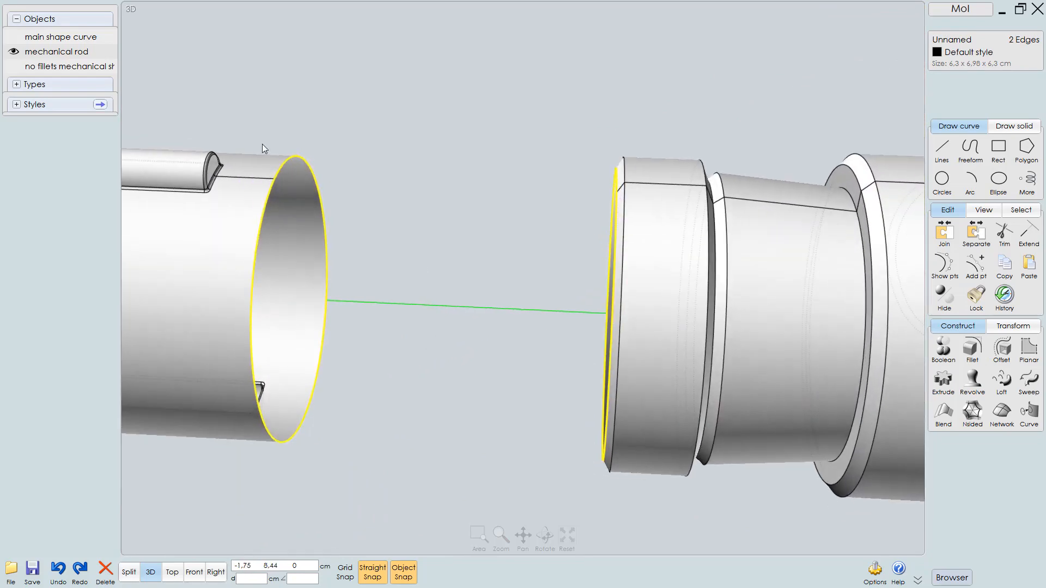
click(1006, 385)
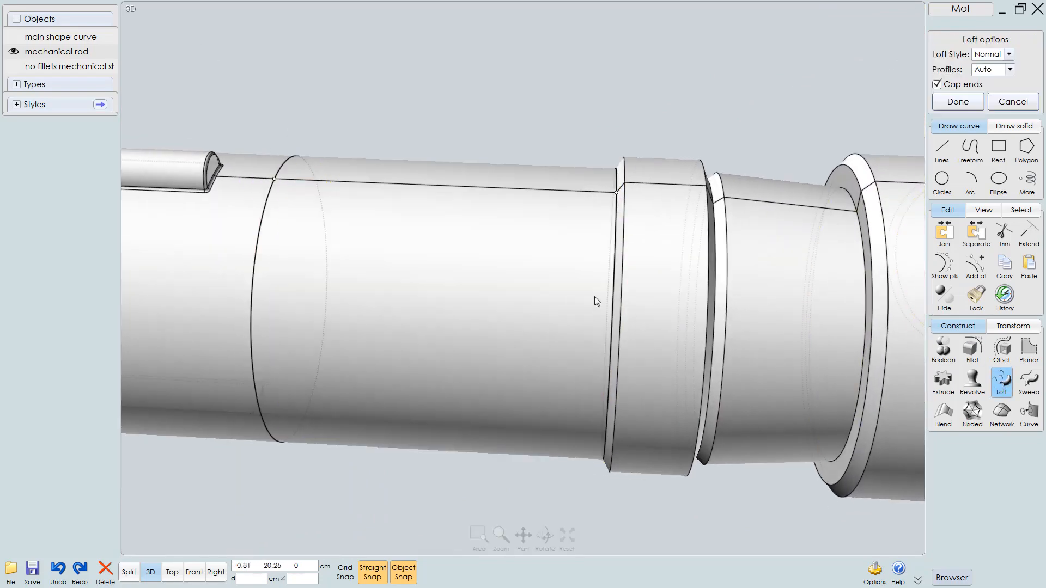
right_drag(594, 296, 627, 126)
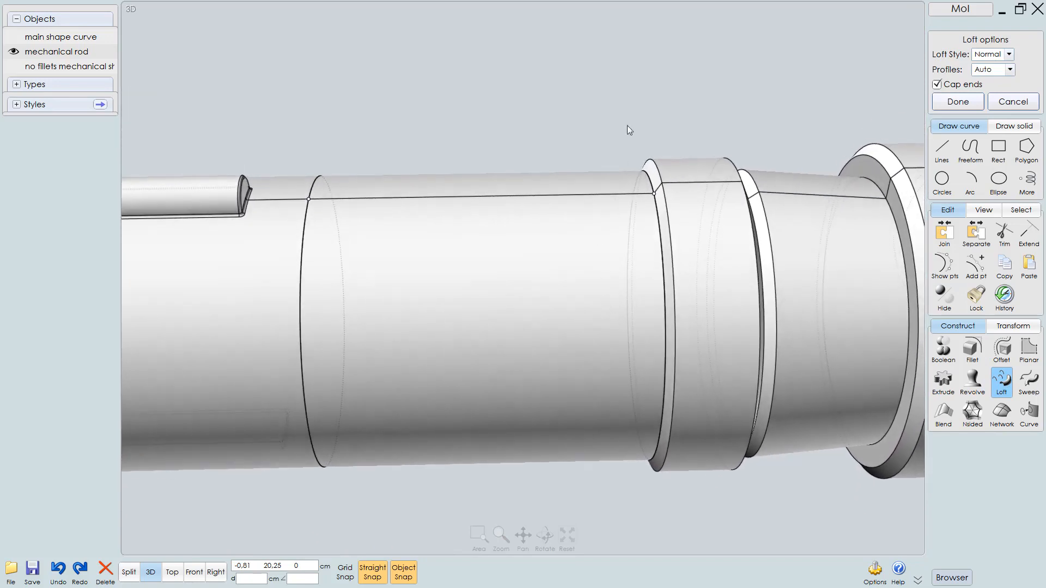
right_click(574, 89)
click(575, 88)
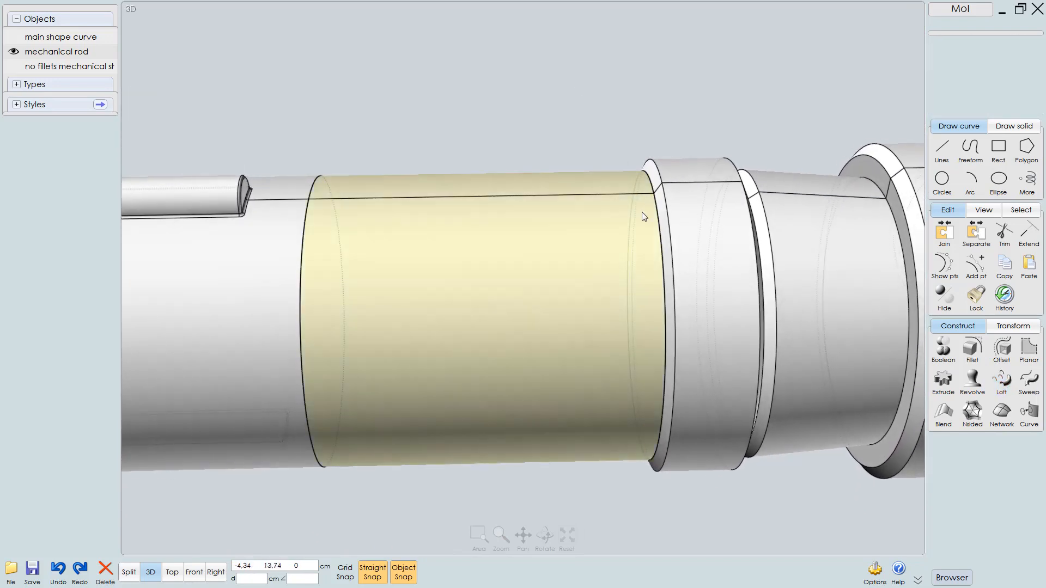
Select all shaft pieces and the loft surface and try to union them
right_click(593, 122)
scroll(588, 123, down, 5)
right_drag(527, 171, 538, 163)
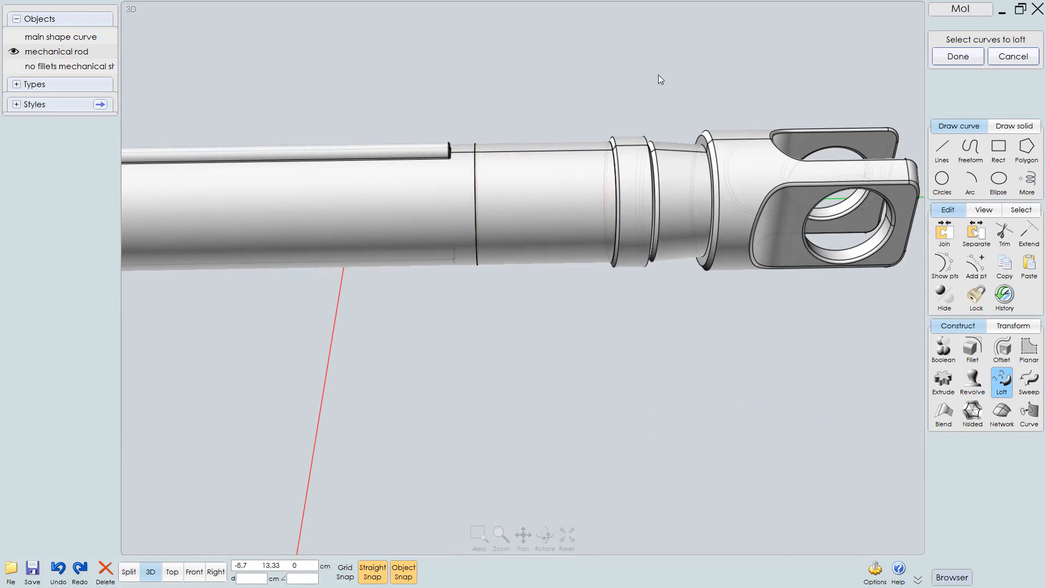
mouse_move(658, 75)
mouse_down()
mouse_move(428, 308)
mouse_move(465, 303)
mouse_up()
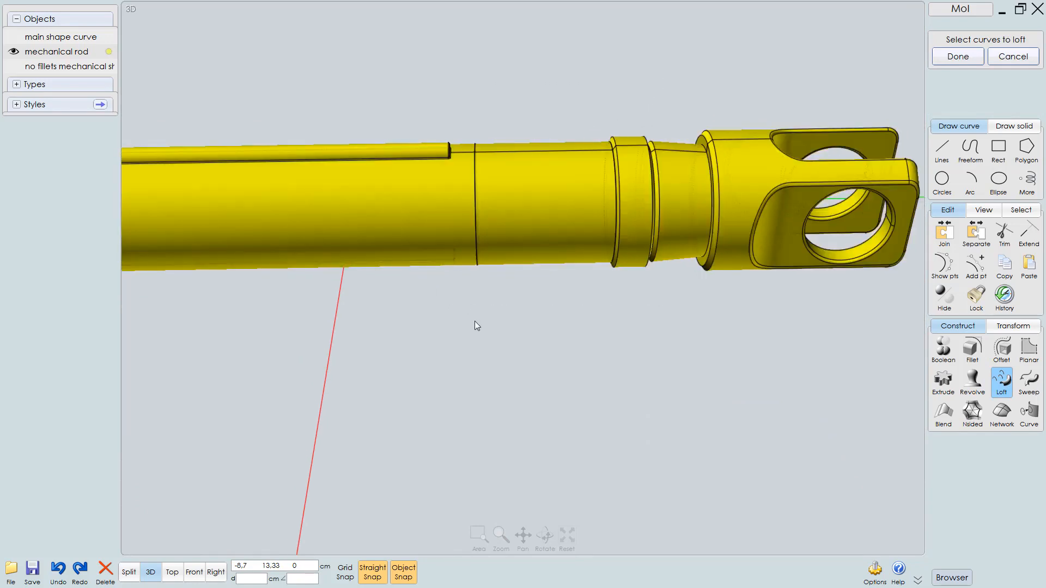
key(u)
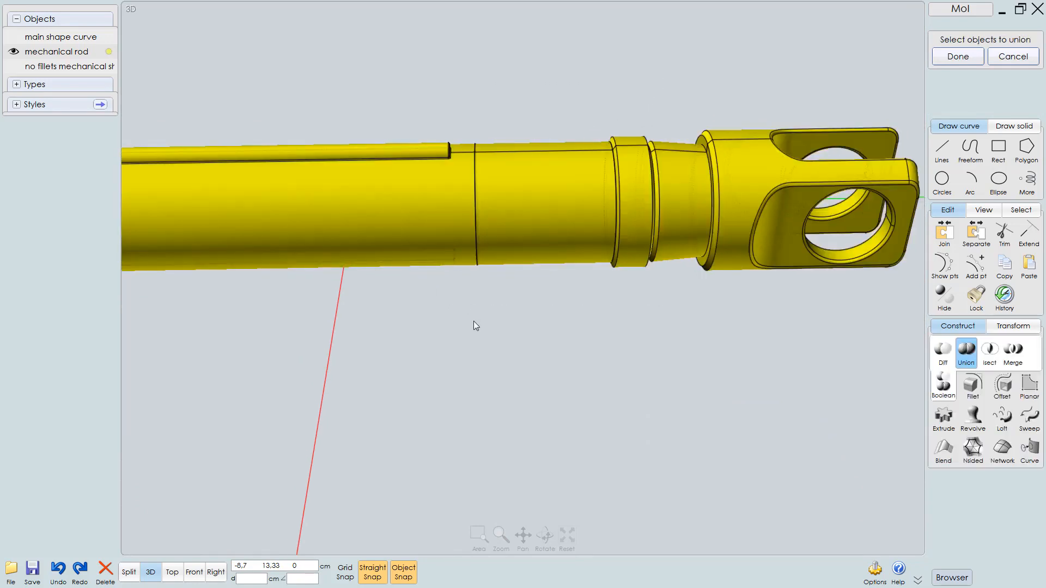
right_click(474, 320)
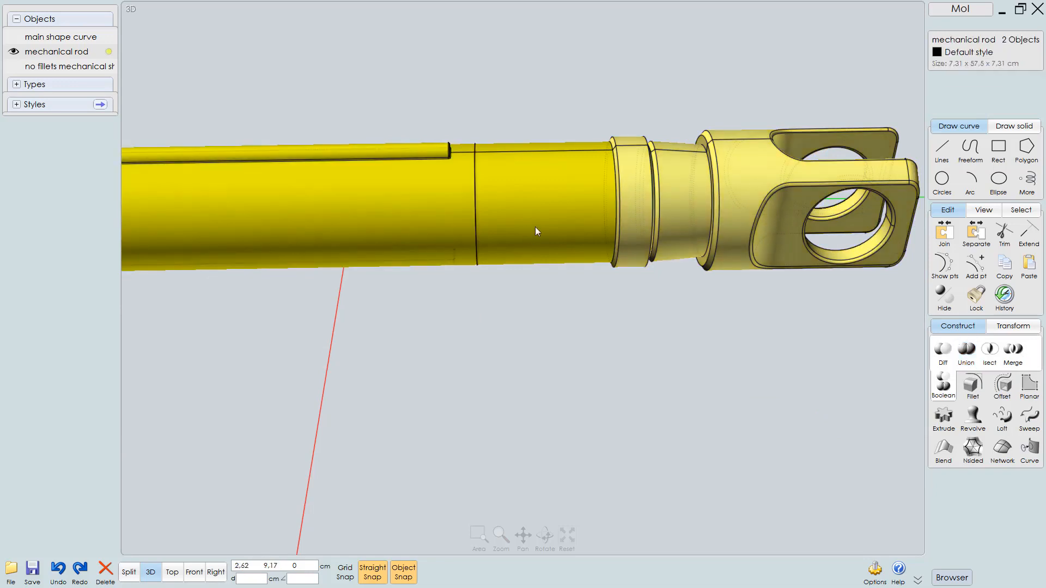
Isolate the yoke-end shaft piece, delete its flat end cap face, and show everything again
click(497, 287)
click(519, 198)
right_drag(515, 208, 558, 292)
scroll(537, 225, up, 2)
scroll(537, 188, up, 1)
key(i)
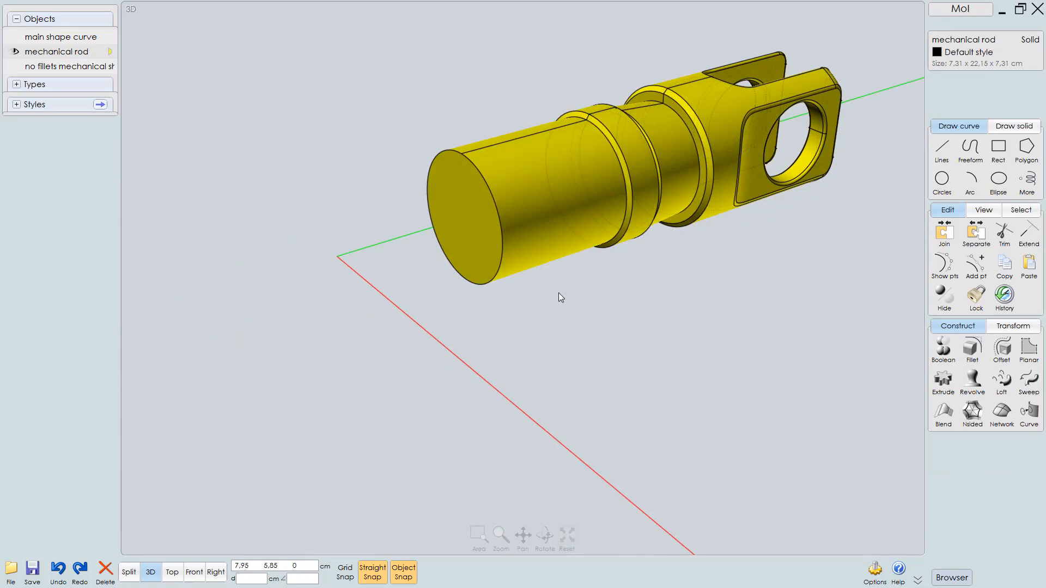
click(458, 253)
click(473, 226)
click(470, 236)
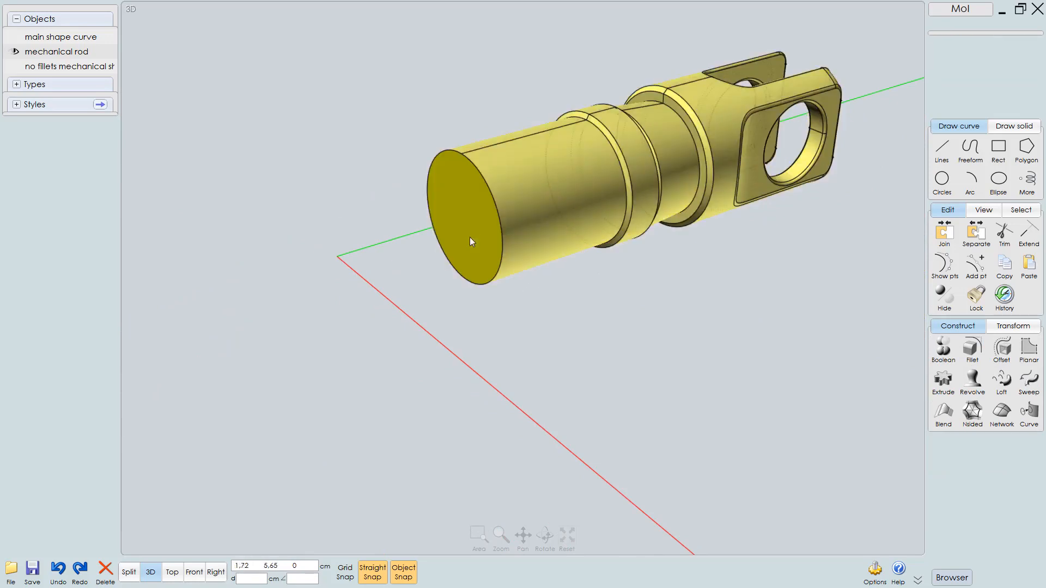
click(468, 234)
click(468, 241)
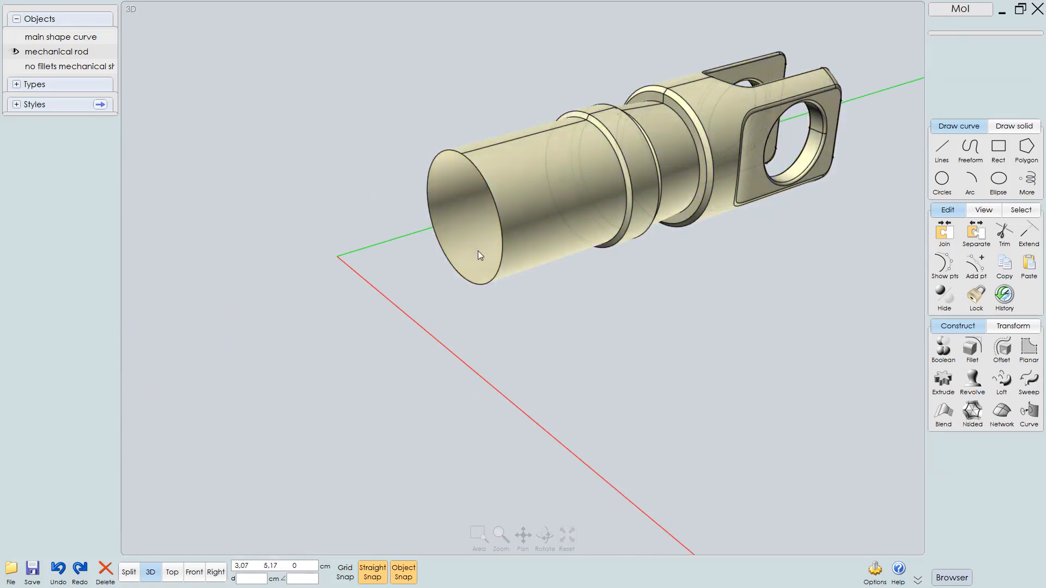
key(i)
Select all shaft parts and union them into one solid
right_drag(543, 241, 463, 237)
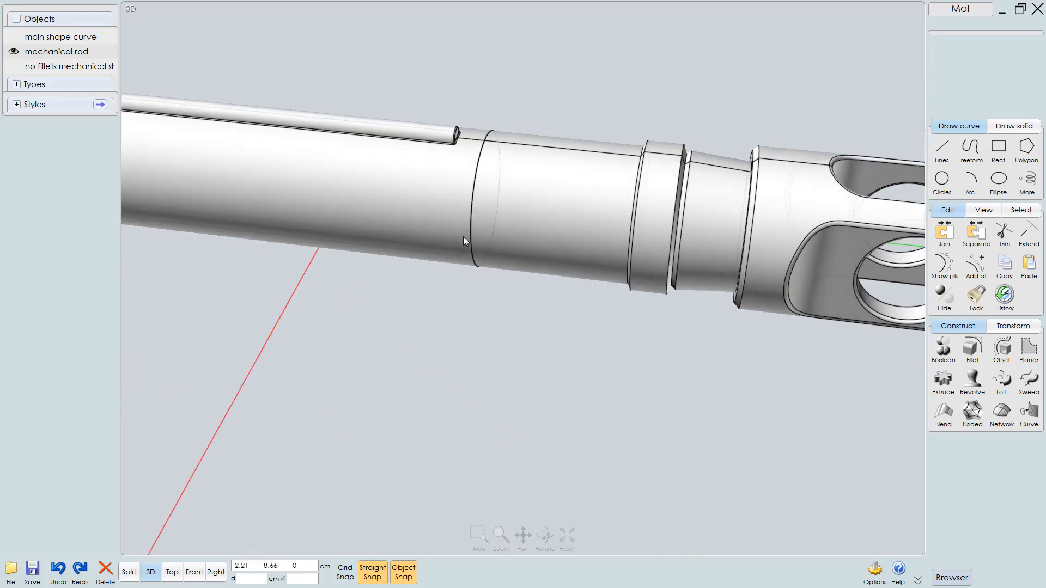
drag(606, 175, 472, 347)
right_drag(548, 273, 535, 289)
key(u)
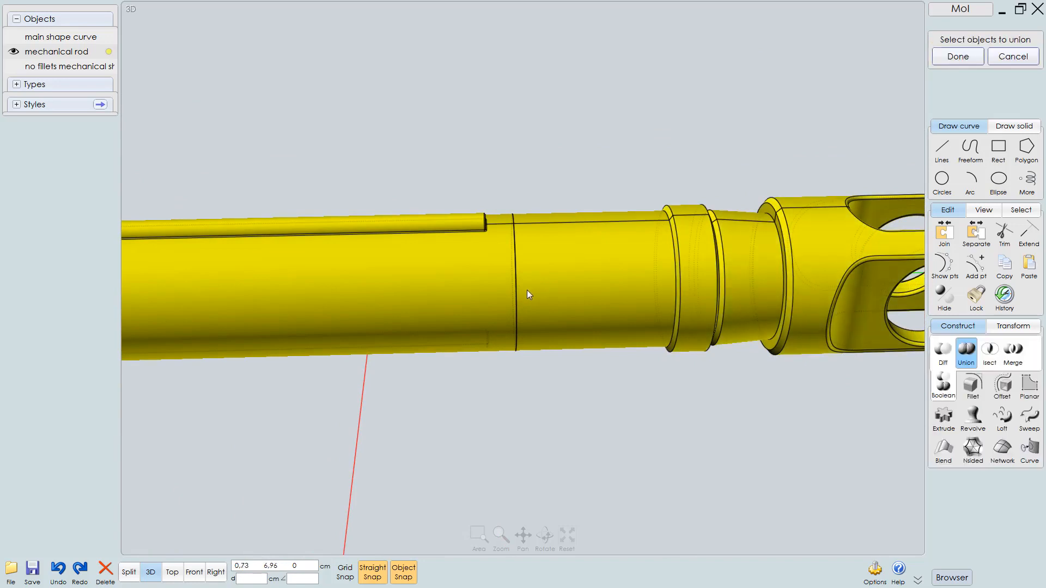
key(Return)
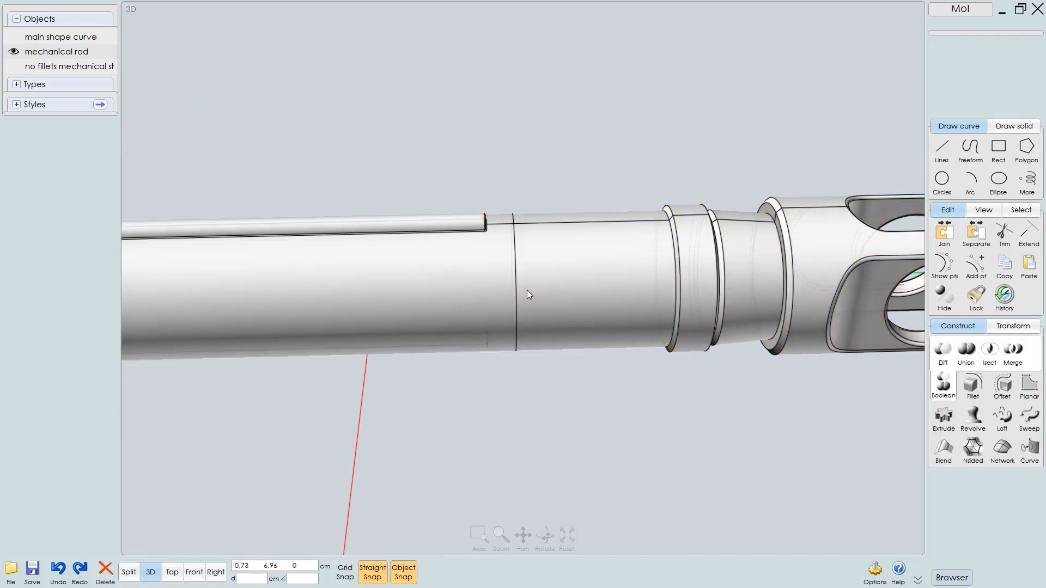
click(556, 292)
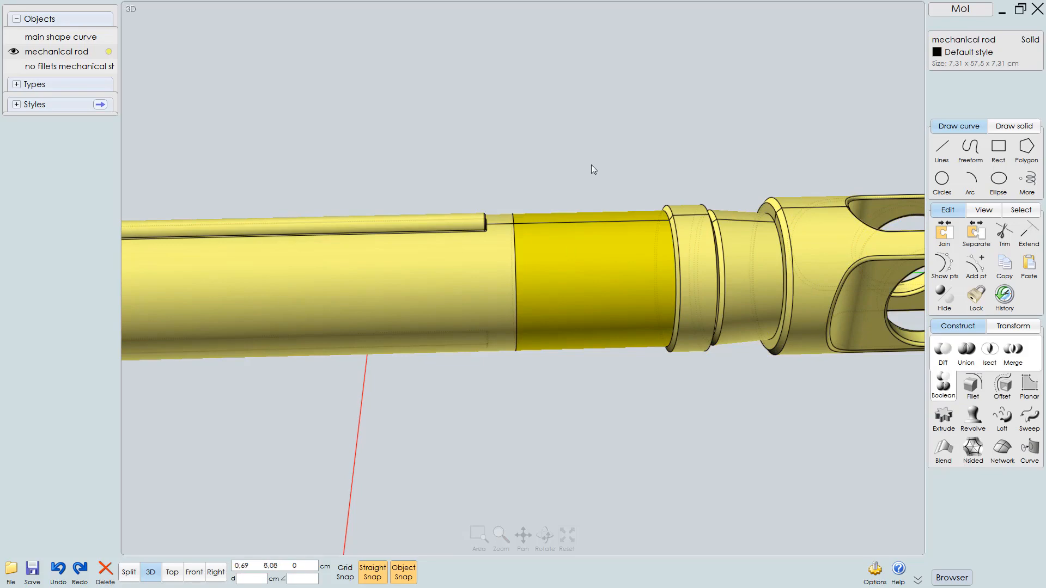
click(587, 152)
right_drag(547, 252, 558, 368)
click(567, 253)
click(595, 331)
right_drag(595, 331, 563, 294)
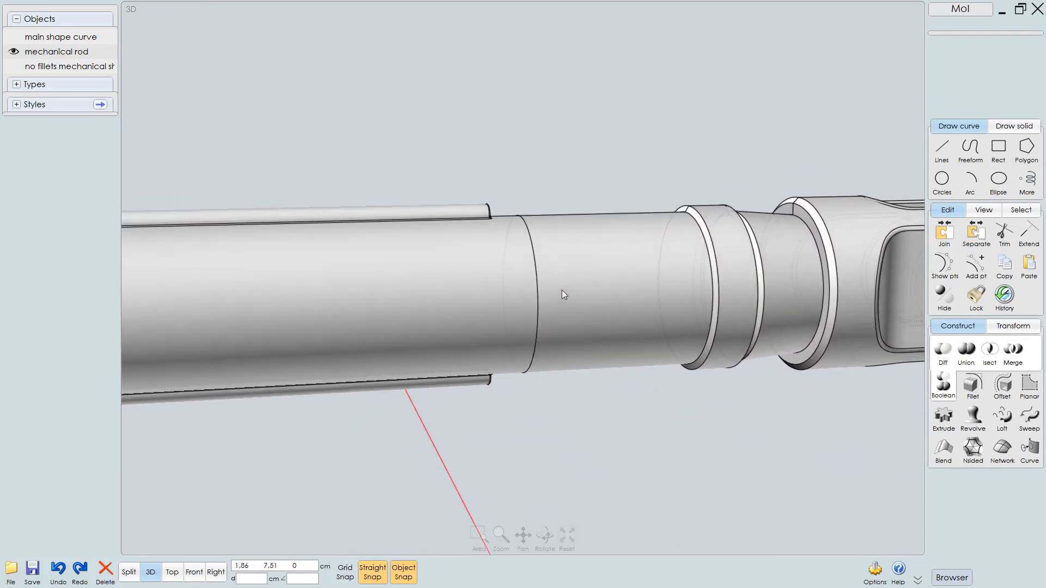
Draw a circle of about 0.4 cm radius centred on the shaft's top edge at the ring's position in the right view
key(F7)
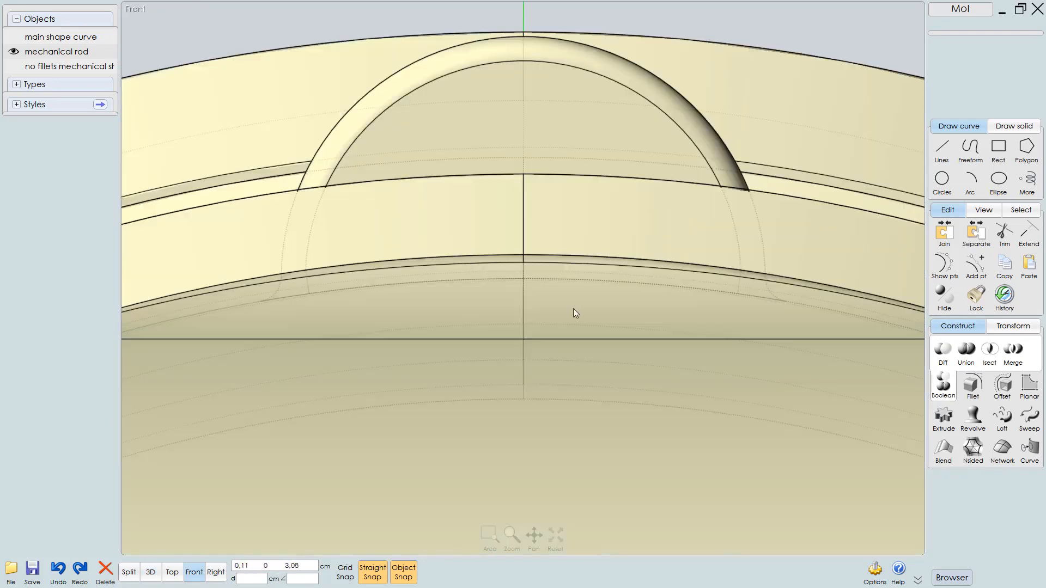
scroll(573, 308, down, 6)
key(F8)
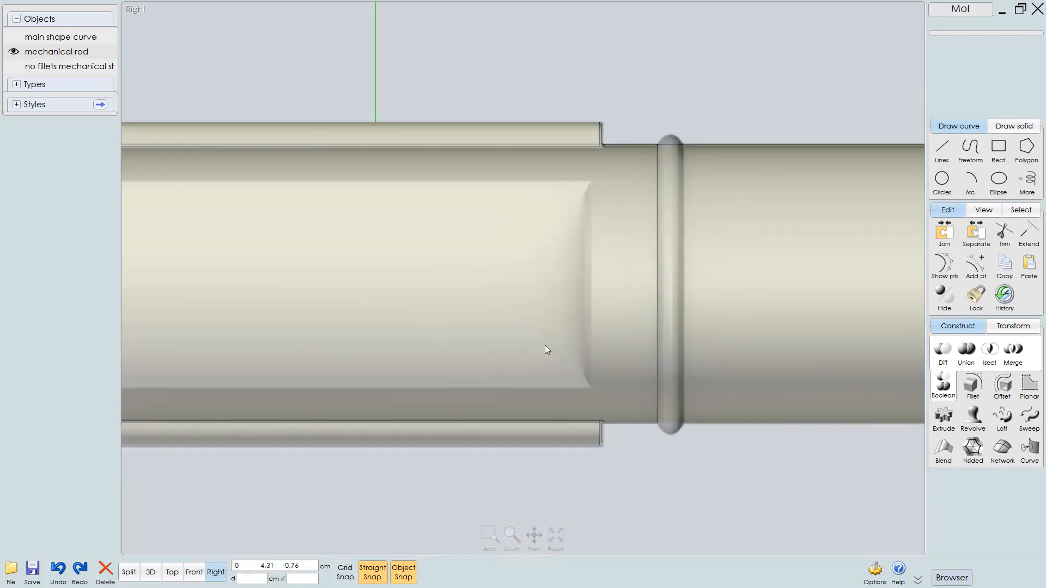
scroll(546, 343, down, 3)
right_drag(580, 341, 552, 381)
scroll(590, 282, up, 5)
right_drag(658, 255, 639, 286)
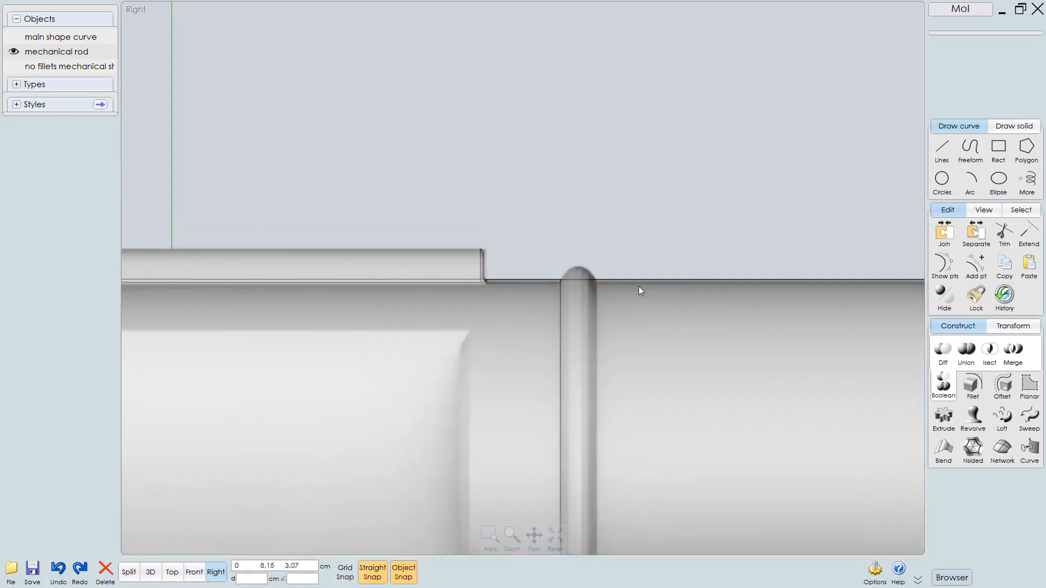
scroll(651, 275, up, 2)
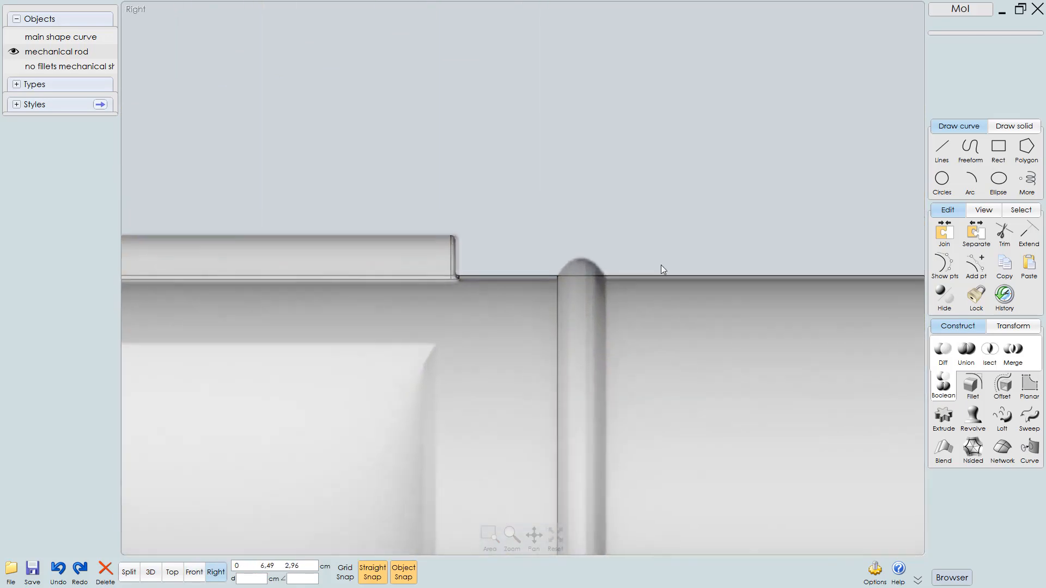
click(942, 179)
scroll(656, 284, up, 2)
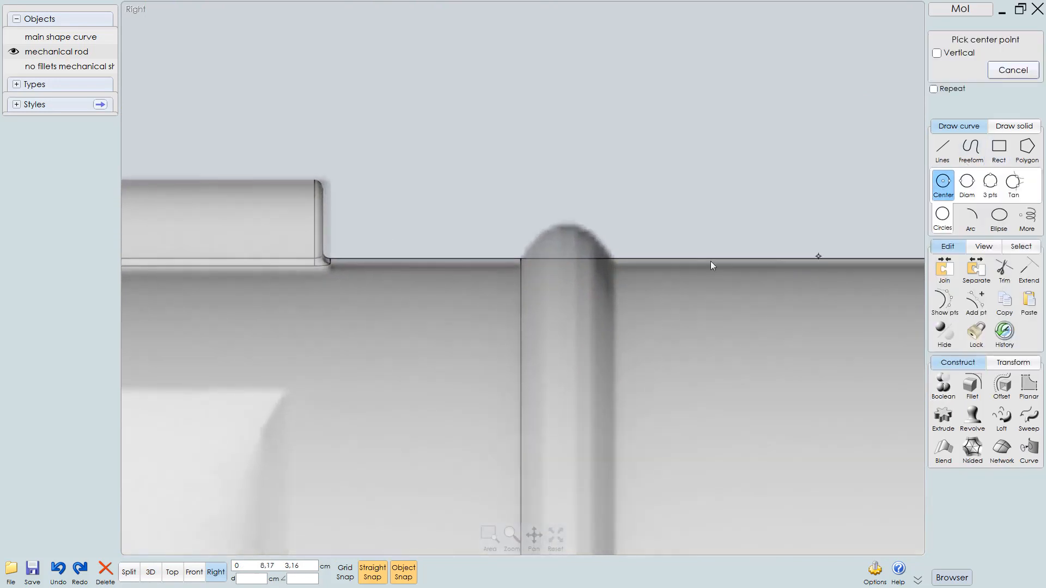
click(565, 258)
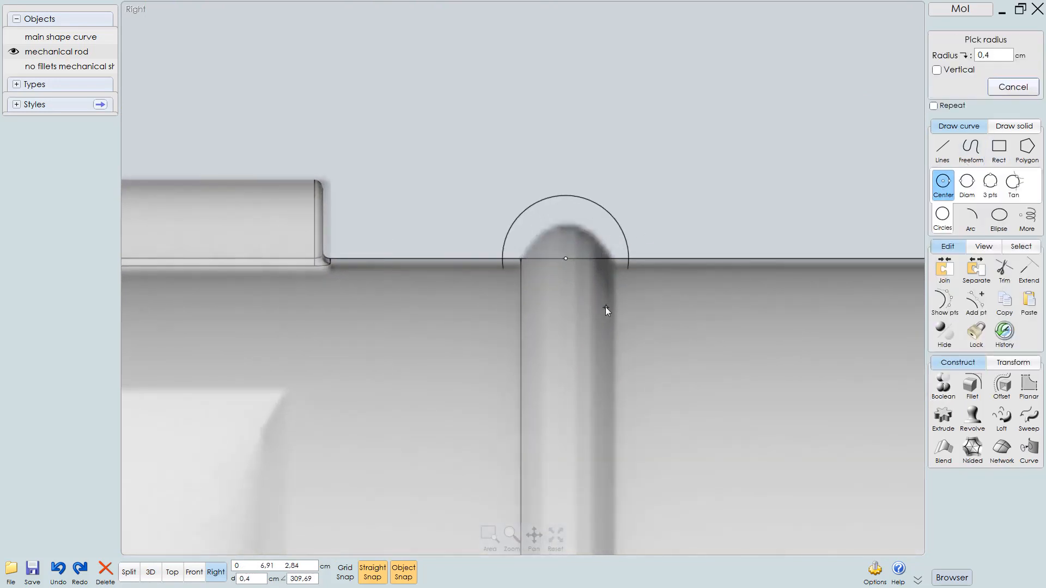
click(600, 308)
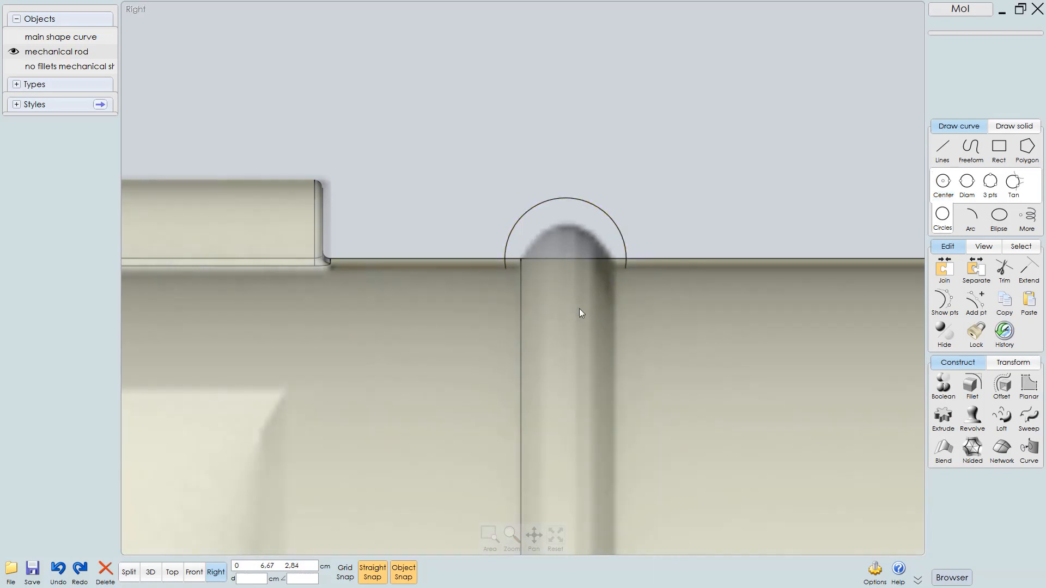
Examine the circle and the shaft's circular edges around the ring position from the right and 3D views
scroll(579, 308, up, 2)
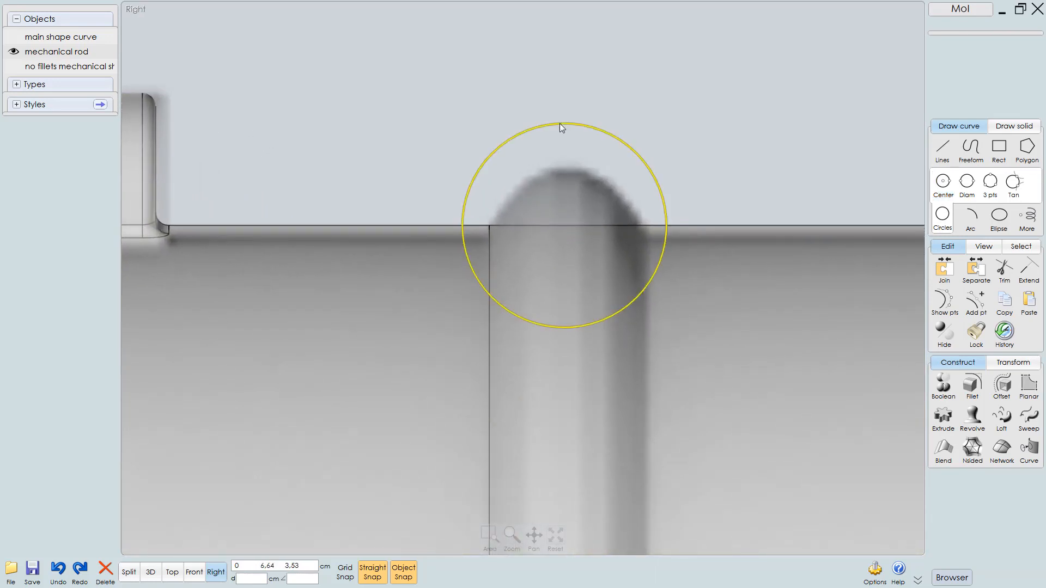
drag(560, 123, 562, 159)
scroll(564, 228, down, 4)
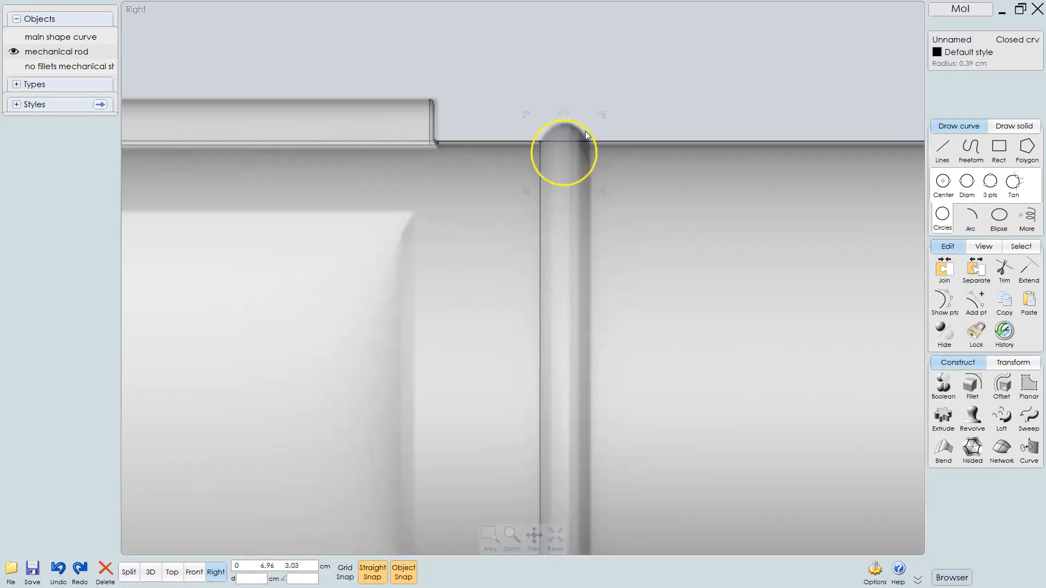
click(575, 254)
click(537, 248)
click(537, 247)
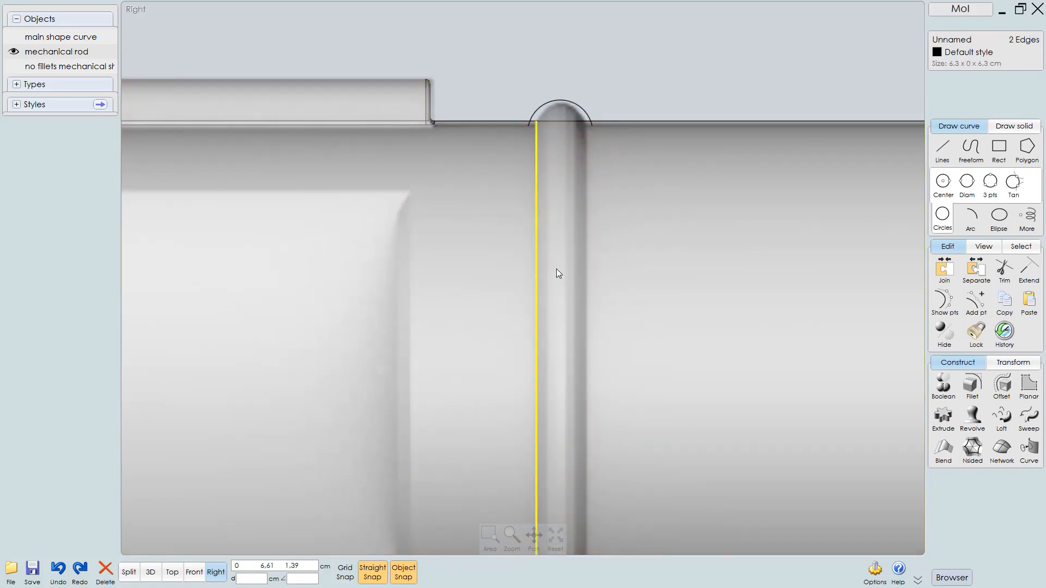
key(F5)
right_drag(554, 267, 591, 309)
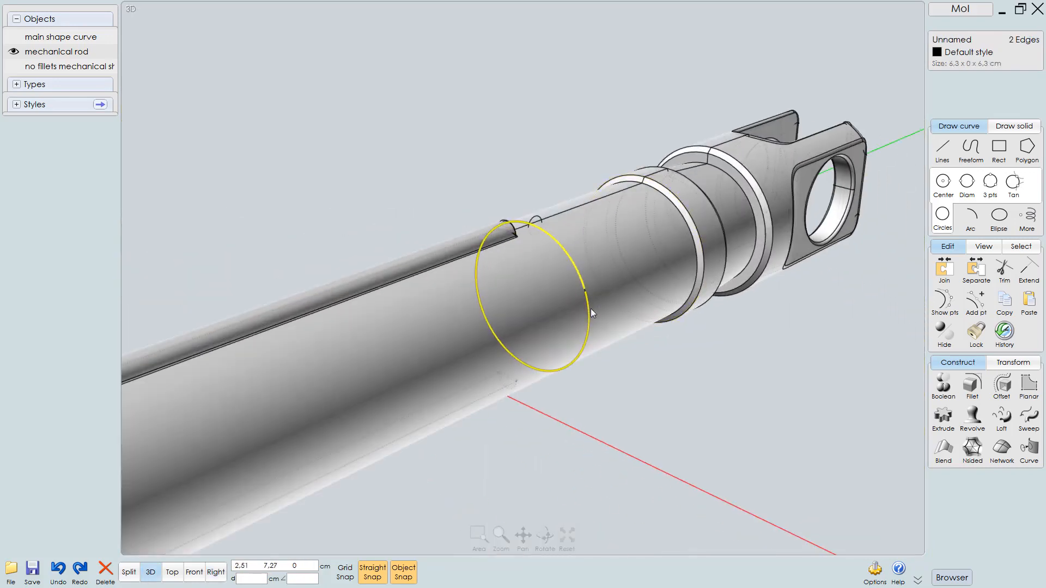
scroll(590, 309, up, 3)
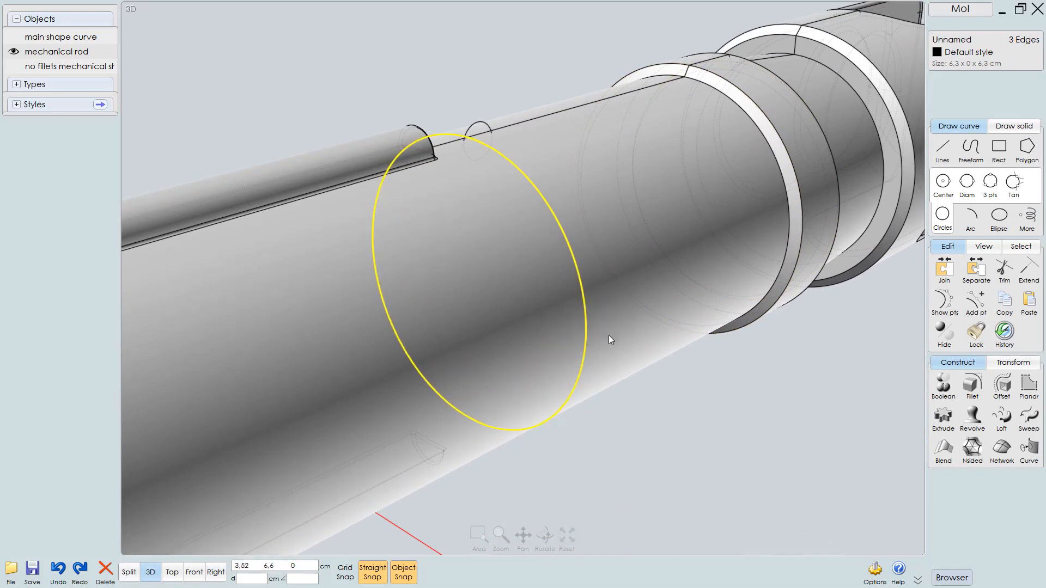
key(Escape)
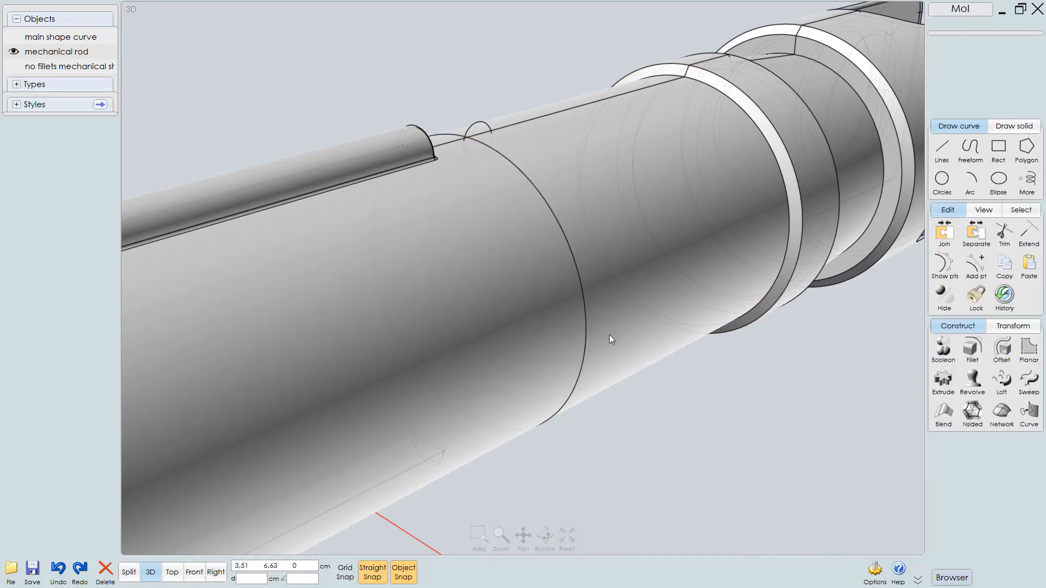
click(565, 280)
click(567, 259)
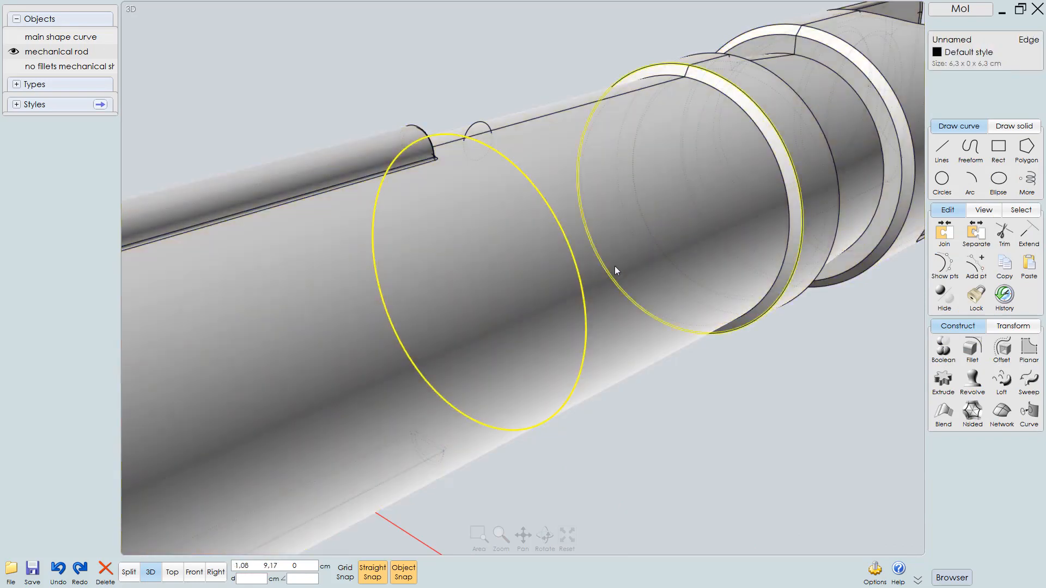
mouse_move(599, 258)
right_down()
mouse_move(623, 243)
mouse_move(597, 230)
mouse_move(610, 242)
right_up()
right_drag(502, 96, 456, 178)
click(509, 80)
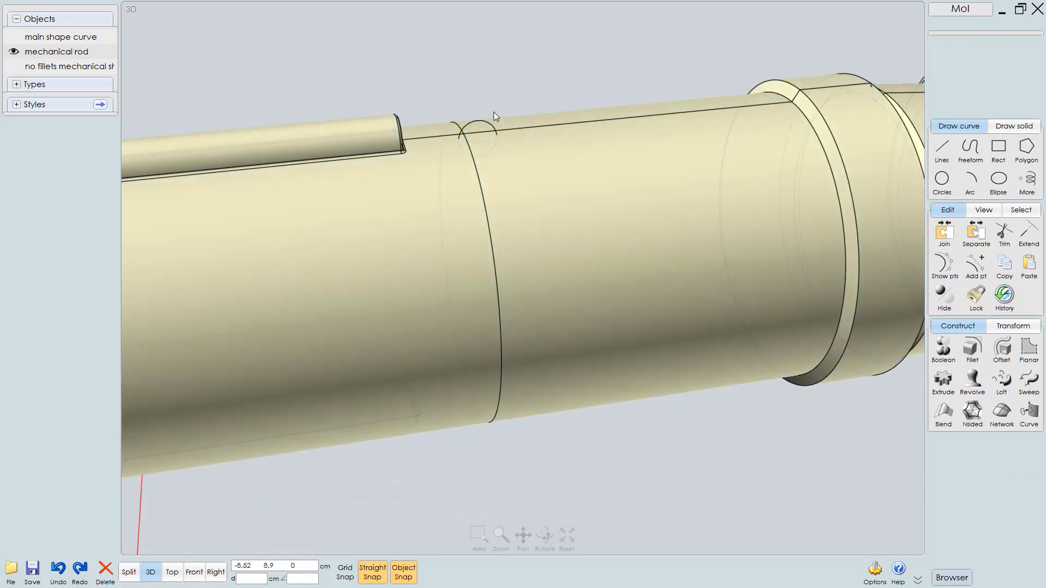
Sweep the small circle along the shaft's circular edge to create a rounded ring around the shaft
click(482, 132)
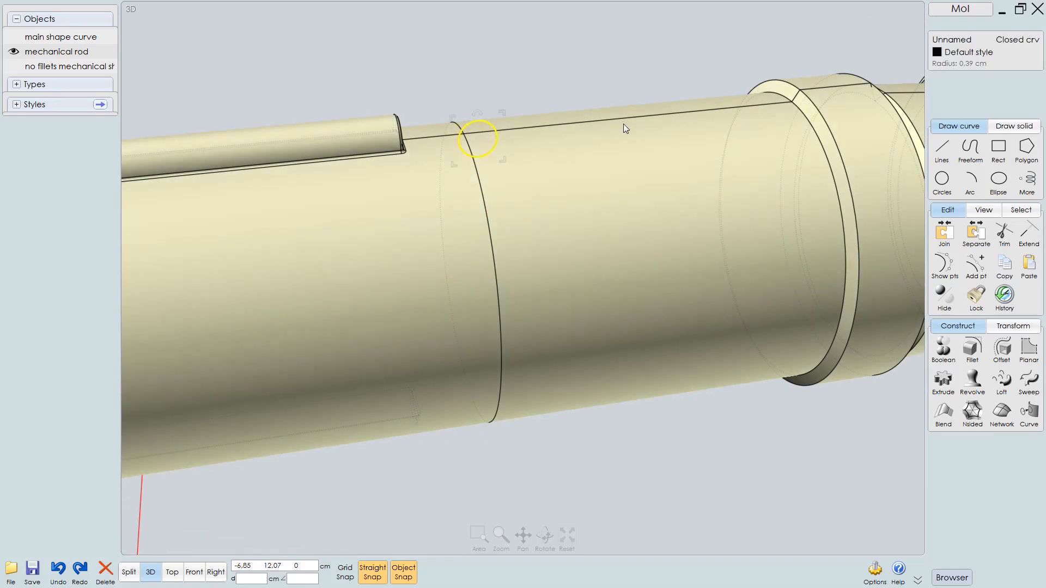
click(1029, 381)
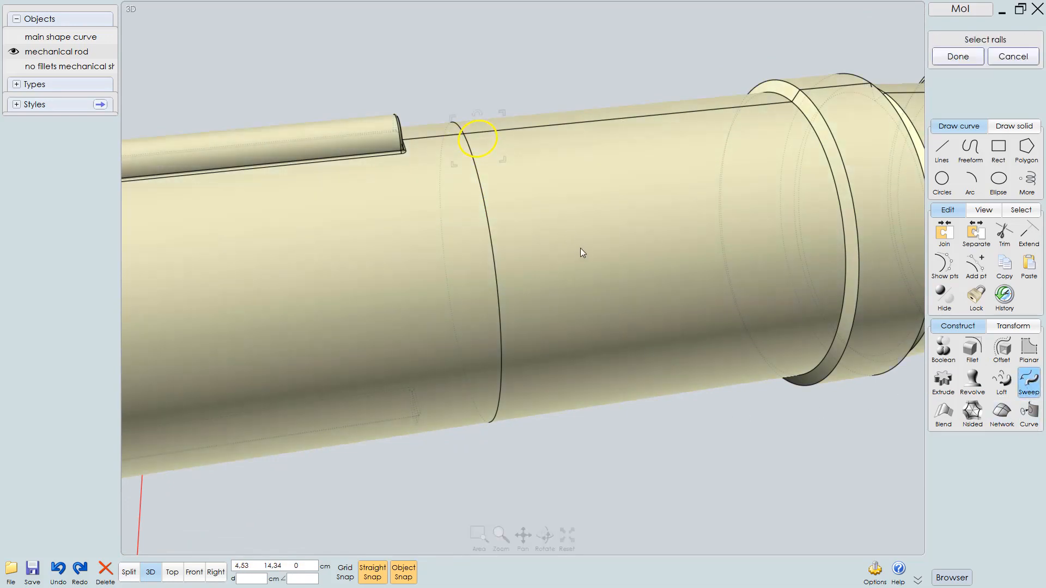
mouse_move(580, 250)
right_down()
mouse_move(595, 245)
mouse_move(586, 257)
right_up()
click(511, 231)
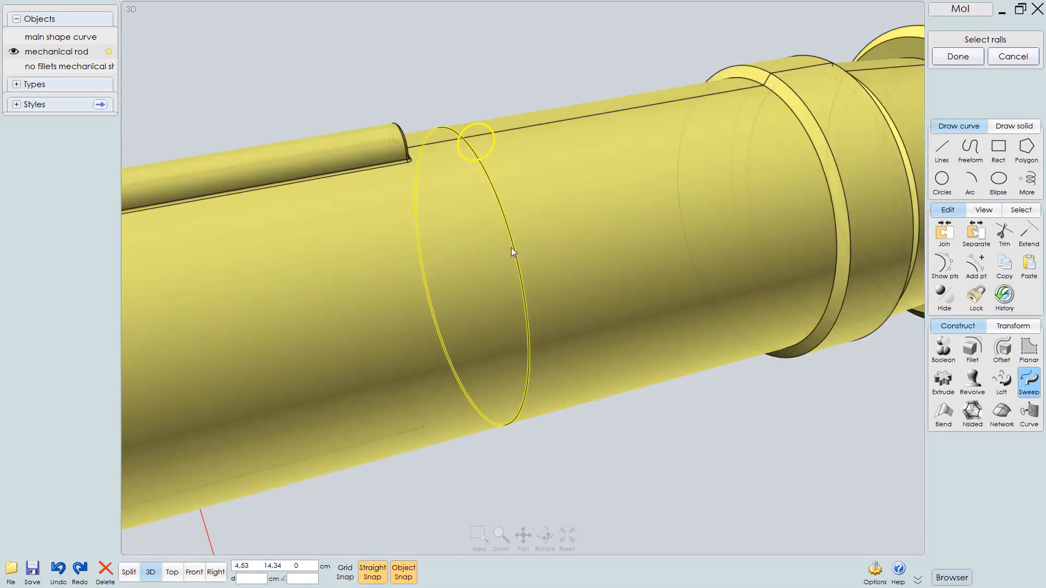
click(512, 247)
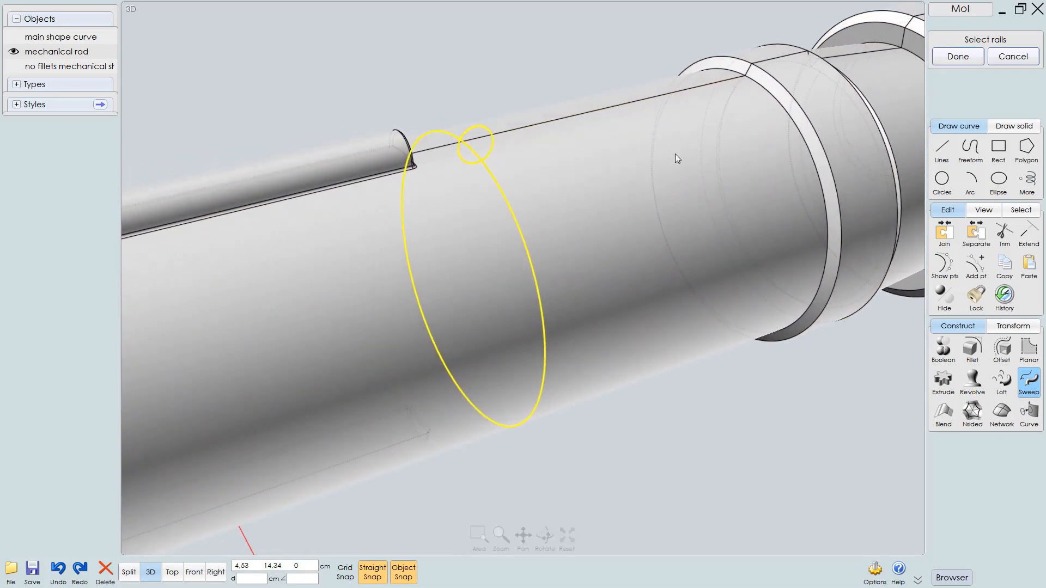
click(949, 61)
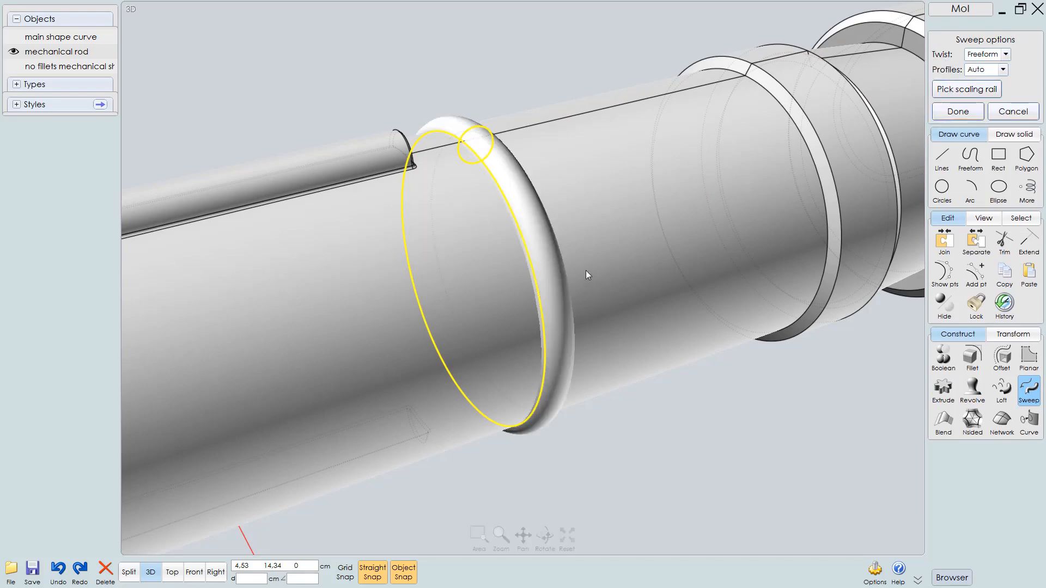
right_drag(586, 271, 577, 251)
right_click(740, 436)
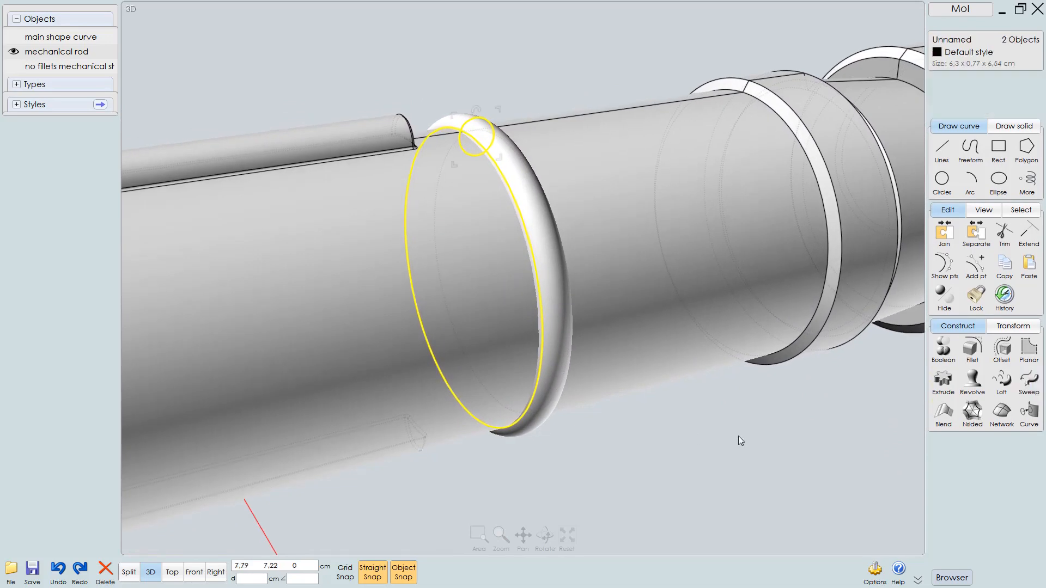
Inspect the new swept ring around the shaft from several angles
click(645, 461)
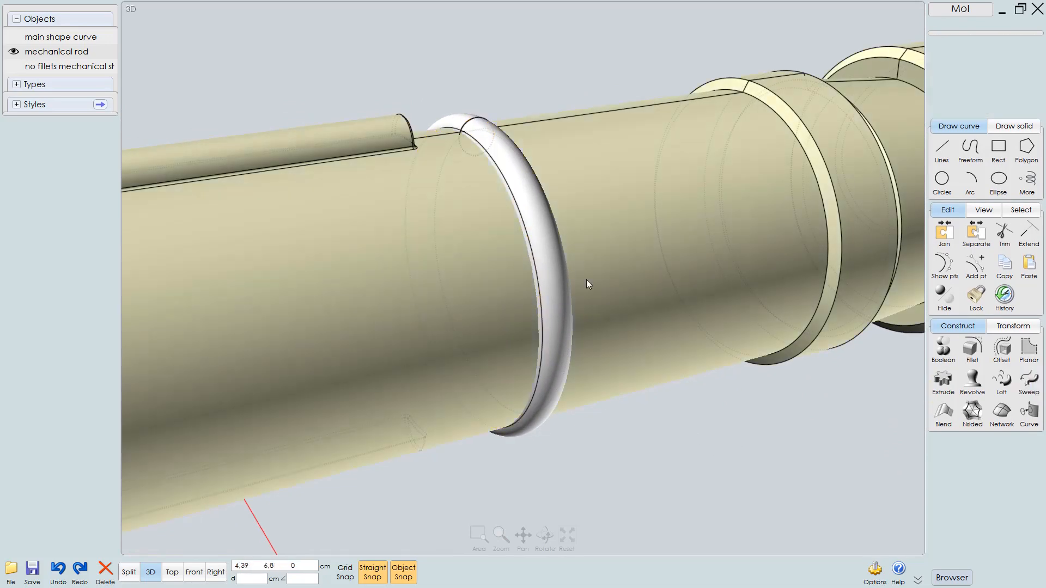
click(550, 235)
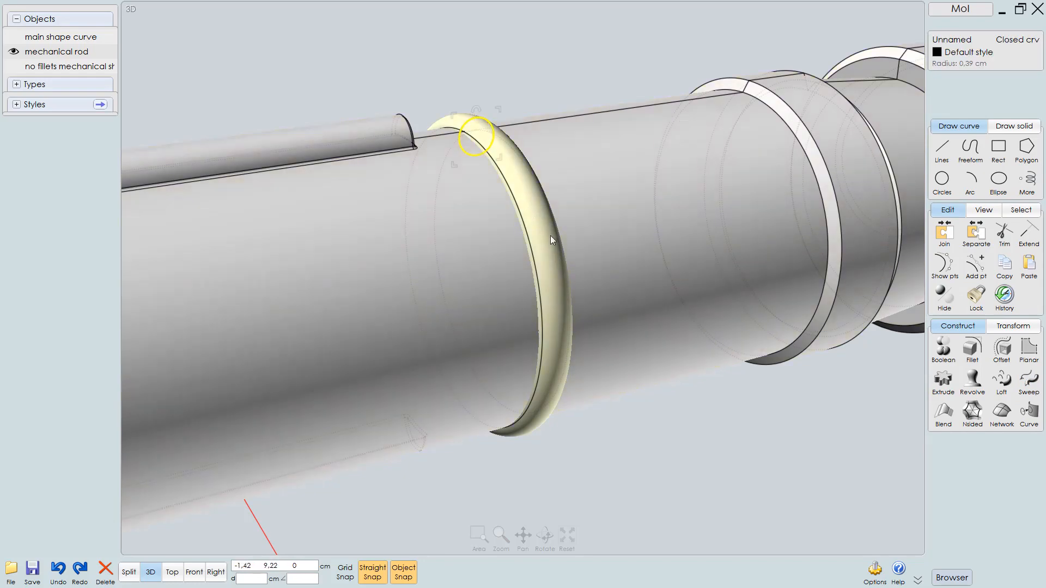
scroll(565, 196, up, 3)
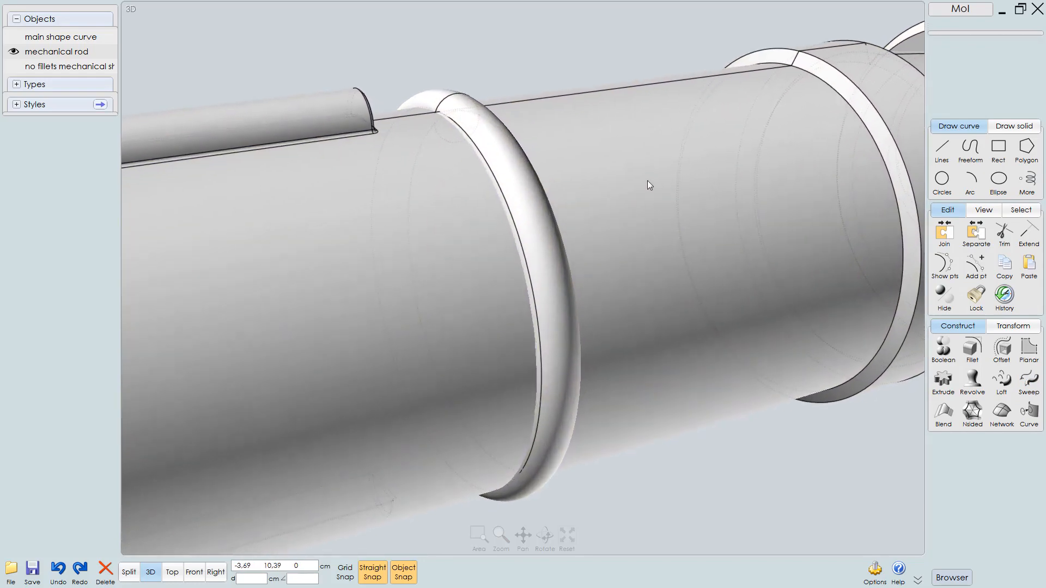
mouse_move(524, 233)
right_down()
mouse_move(588, 254)
mouse_move(672, 241)
mouse_move(682, 210)
mouse_move(675, 158)
mouse_move(681, 184)
mouse_move(554, 258)
mouse_move(528, 214)
right_up()
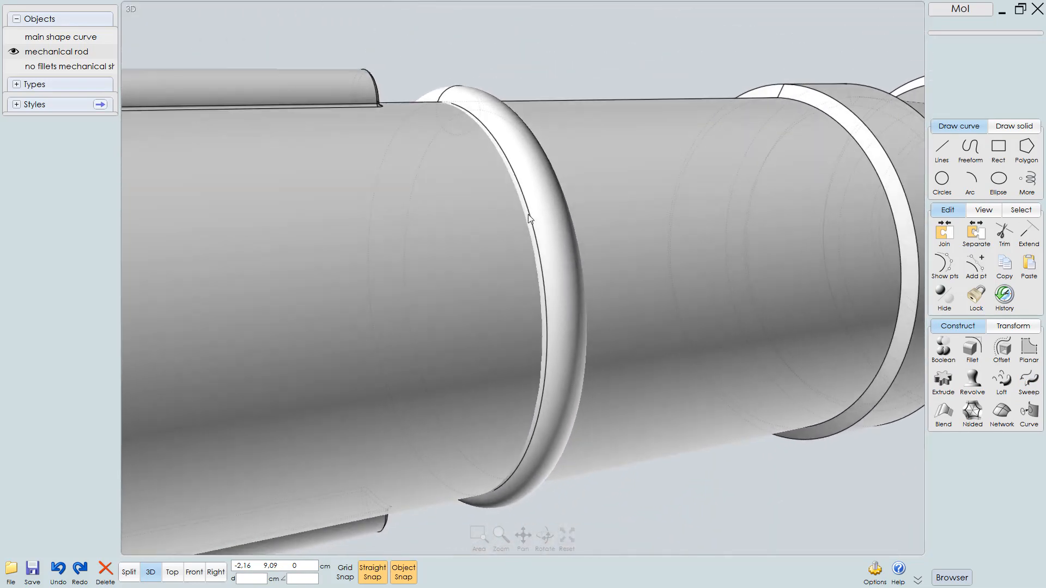
right_drag(521, 143, 534, 188)
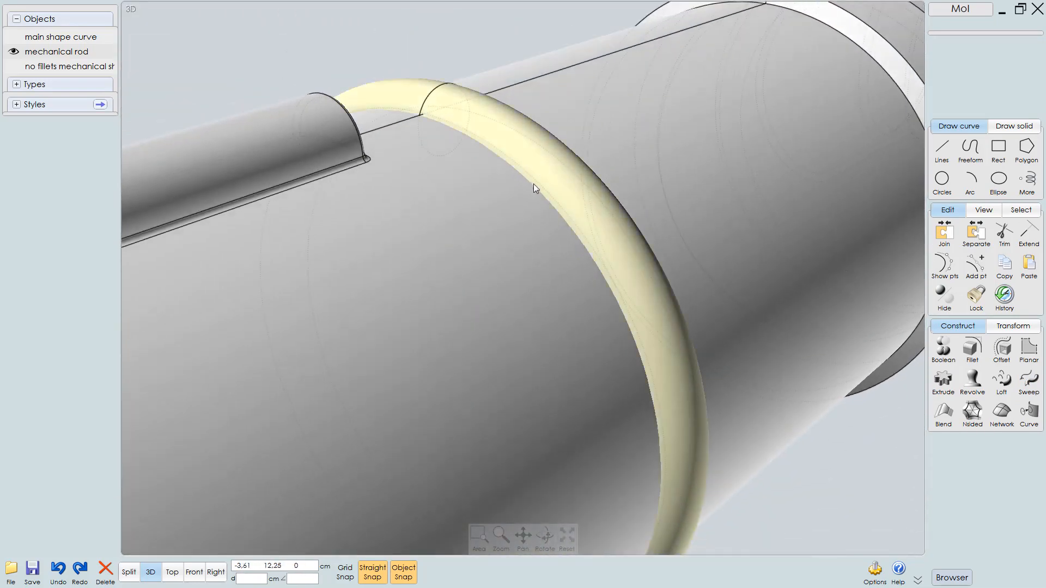
click(629, 276)
right_drag(639, 170, 508, 152)
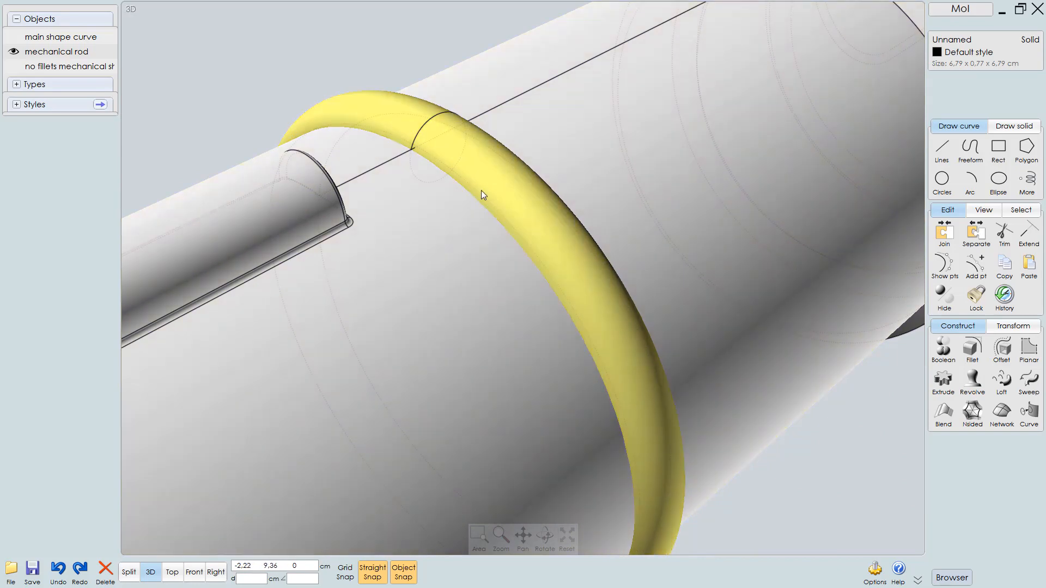
mouse_move(482, 191)
right_down()
mouse_move(470, 168)
mouse_move(479, 215)
mouse_move(474, 174)
mouse_move(488, 198)
right_up()
scroll(462, 203, down, 3)
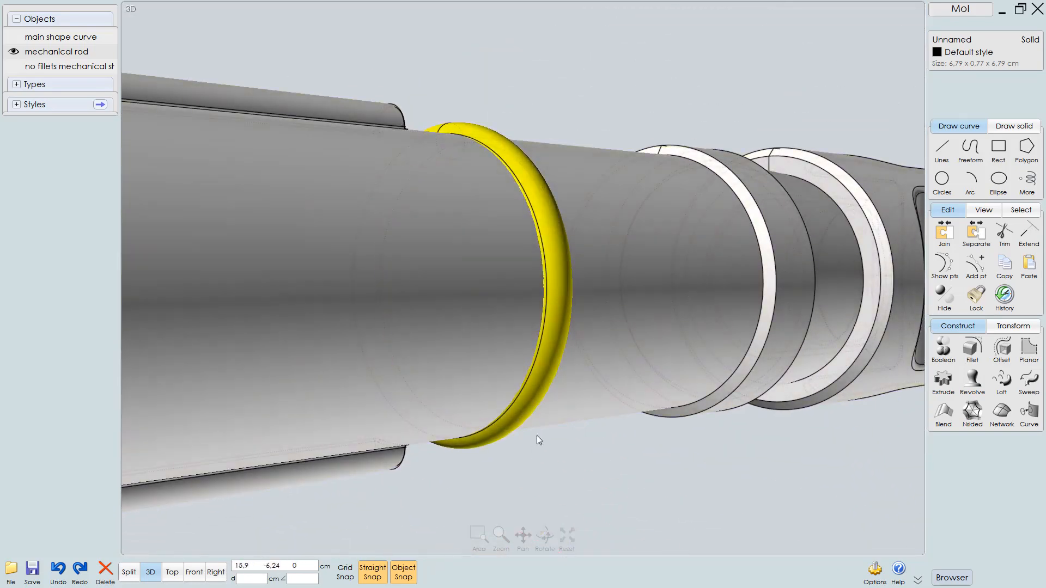
right_drag(538, 436, 558, 375)
scroll(626, 298, up, 3)
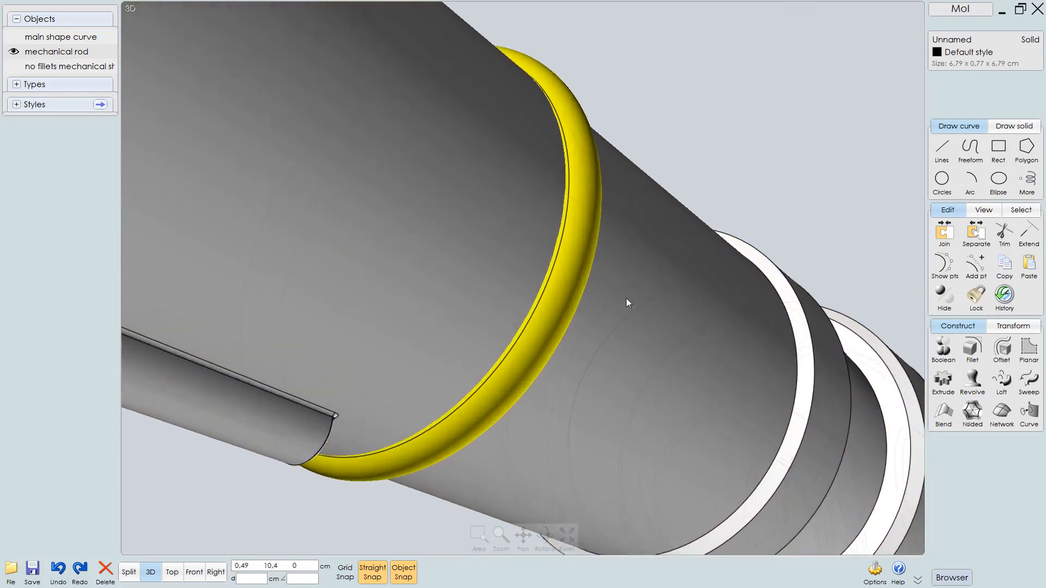
scroll(626, 299, up, 3)
scroll(633, 320, down, 5)
mouse_move(633, 320)
right_down()
mouse_move(545, 254)
mouse_move(535, 300)
mouse_move(553, 204)
right_up()
scroll(569, 240, up, 1)
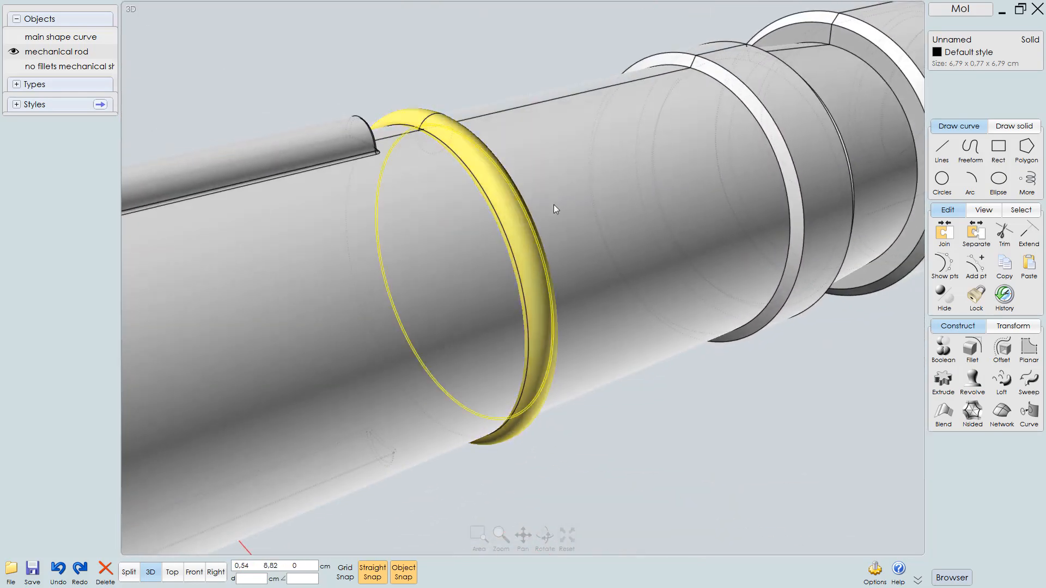
Select the shaft and the swept ring and union them into one solid
click(502, 67)
click(557, 169)
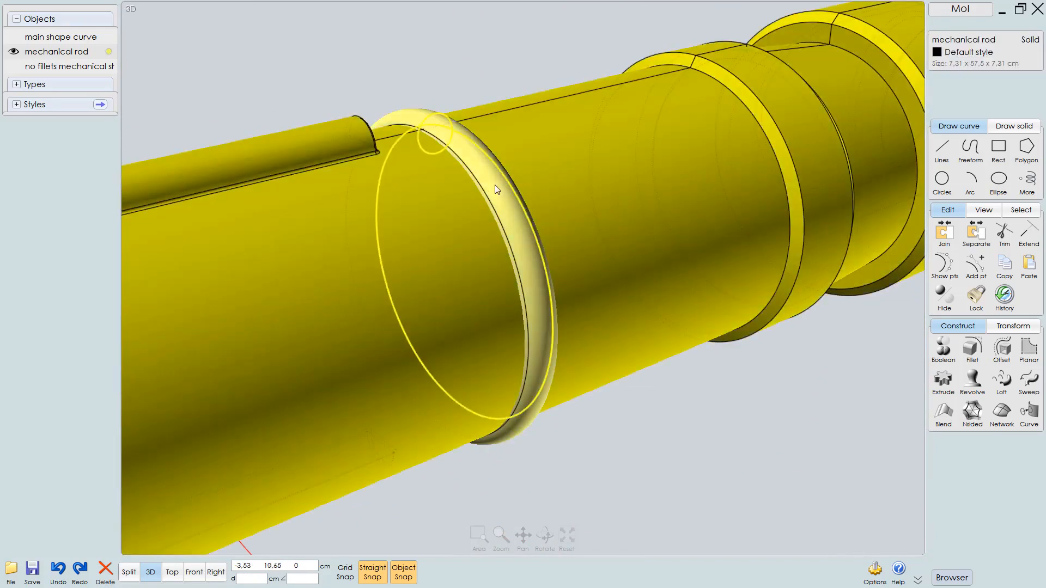
click(497, 189)
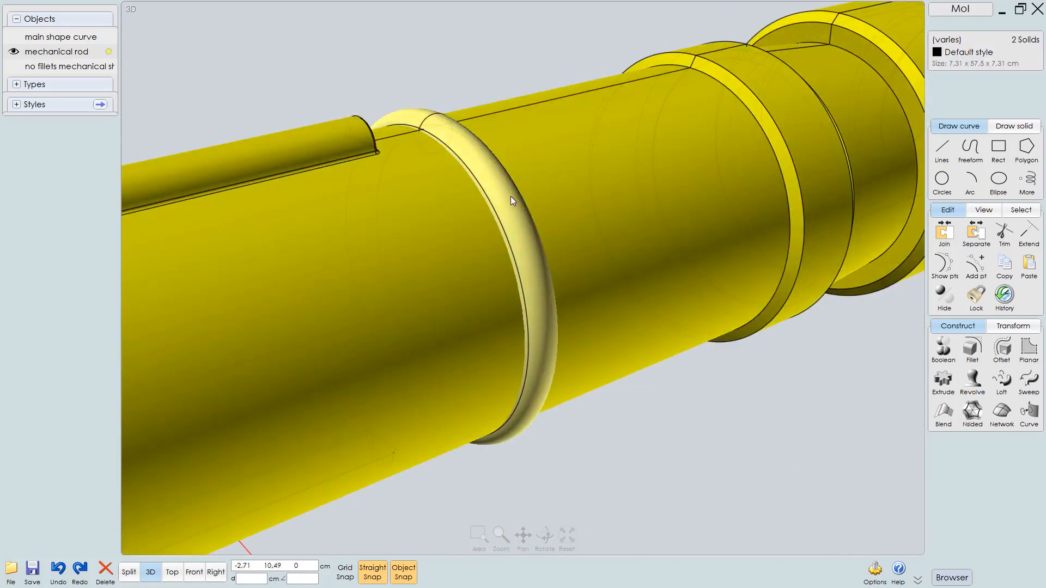
right_click(511, 196)
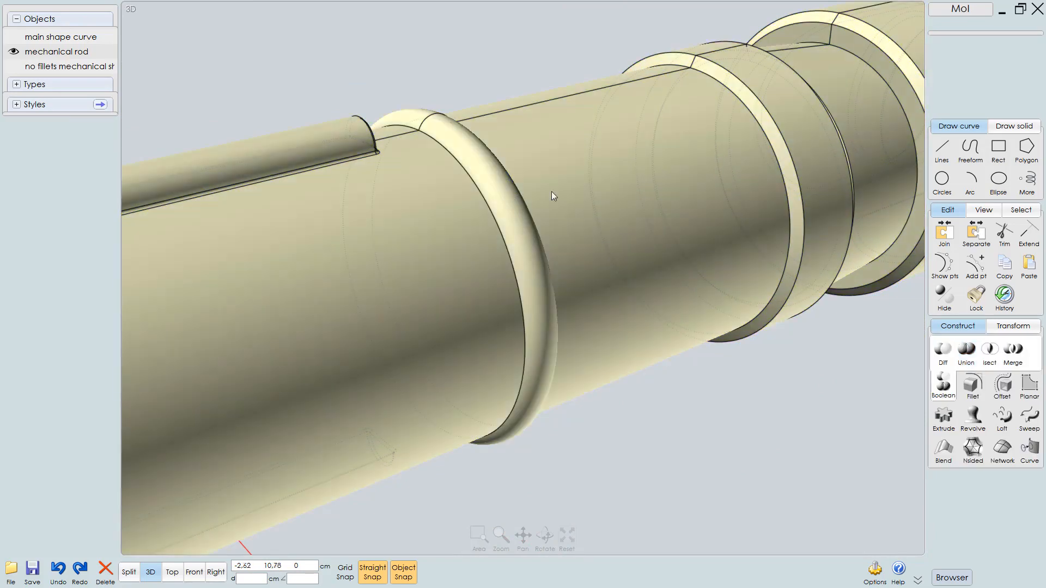
Examine the rod's solid and faces around the new ring by selecting them and orbiting the view
click(590, 190)
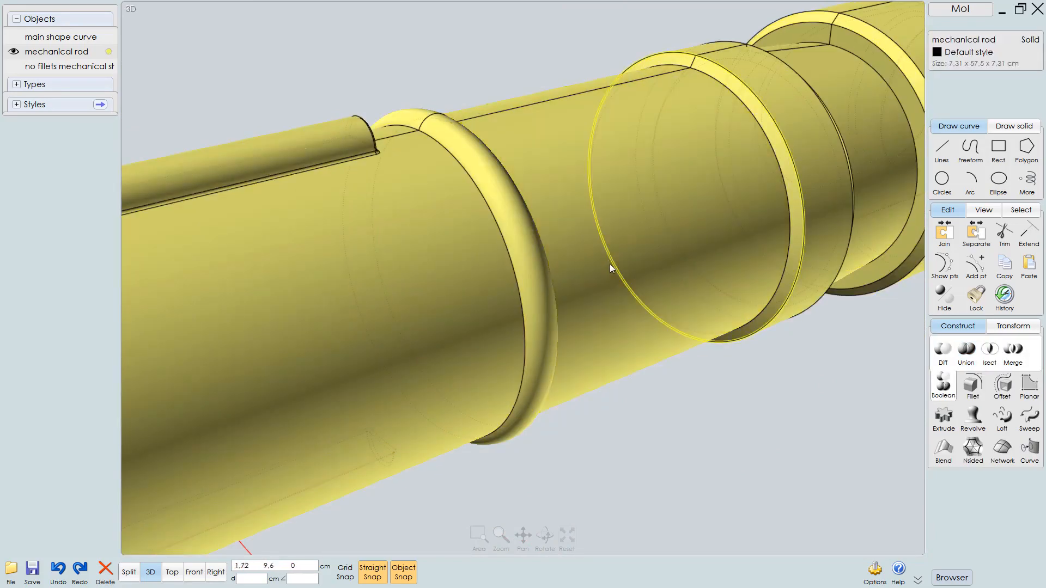
right_drag(610, 264, 486, 191)
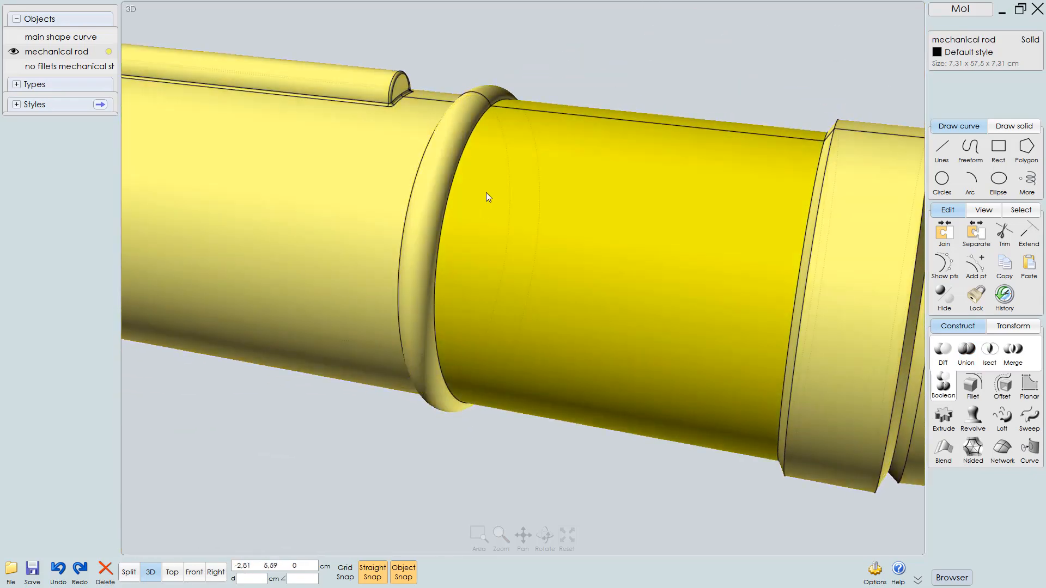
click(491, 193)
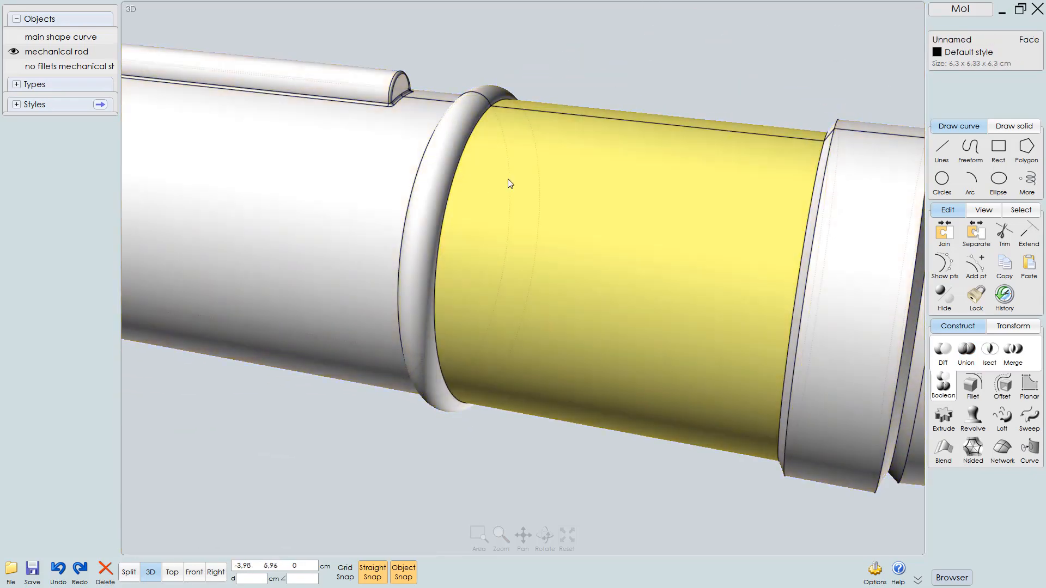
click(509, 182)
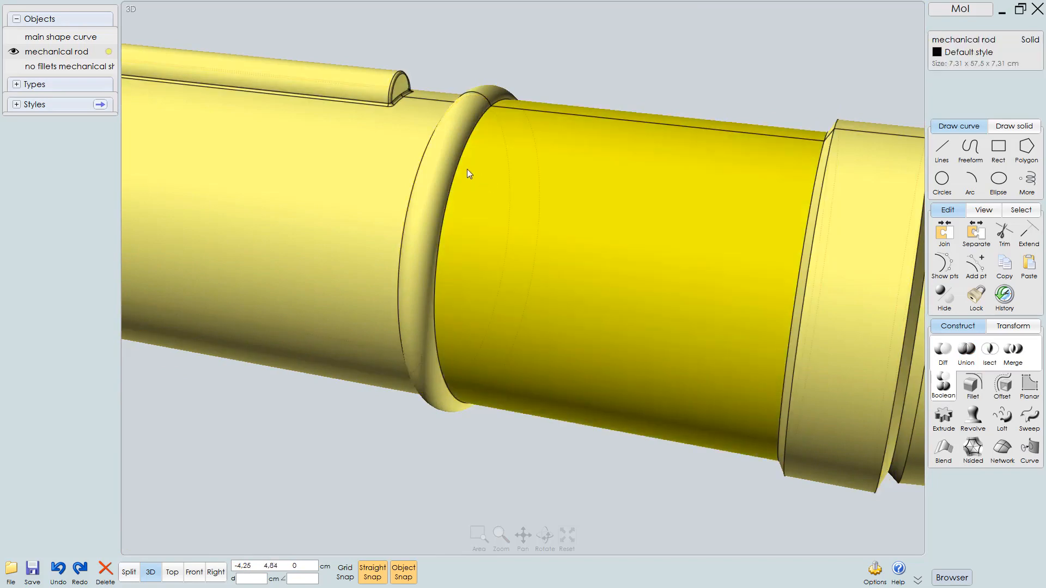
click(467, 173)
right_drag(457, 168, 591, 175)
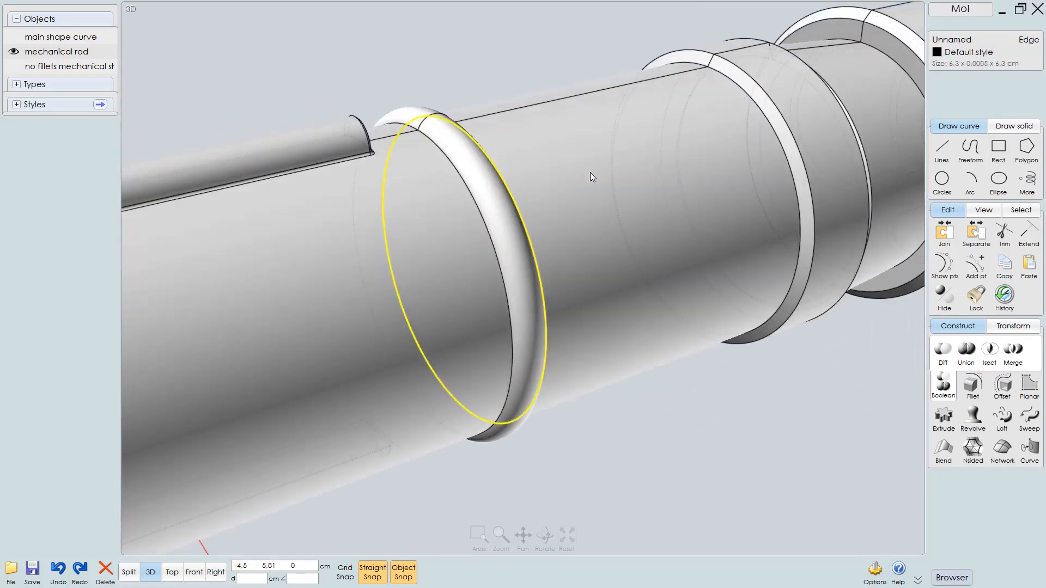
Try to fillet the ring's base edges at 0.05 cm, switching the fillet shape to Const Dist and back to Circular
click(458, 185)
right_drag(459, 185, 679, 185)
key(f)
click(1008, 73)
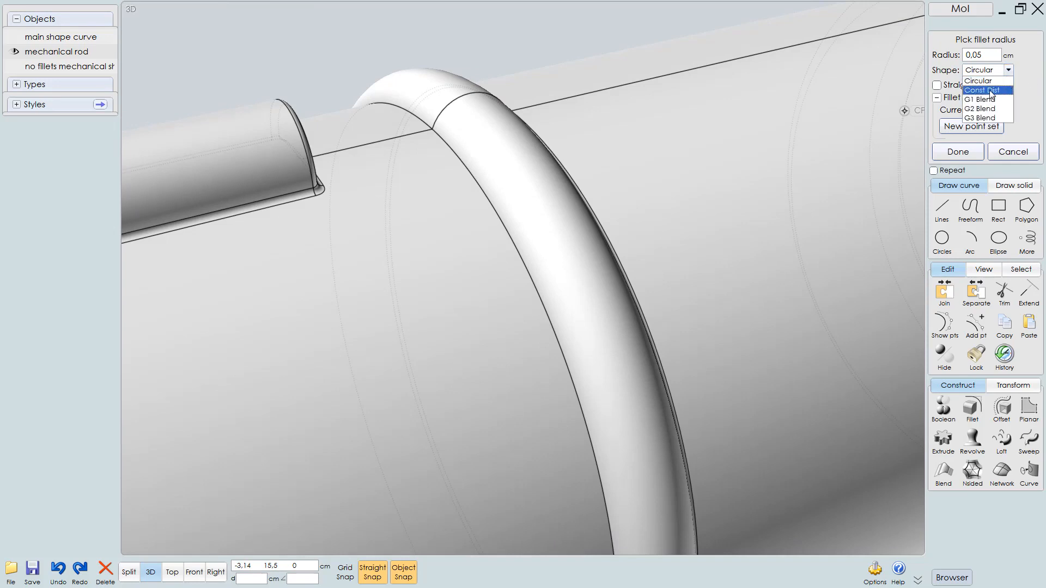
click(984, 92)
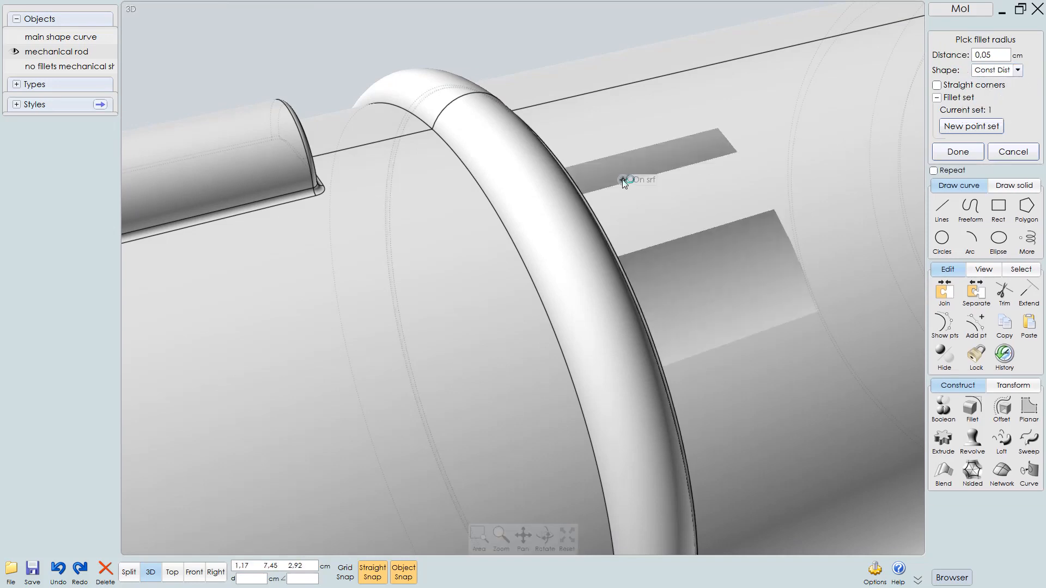
right_drag(625, 181, 560, 203)
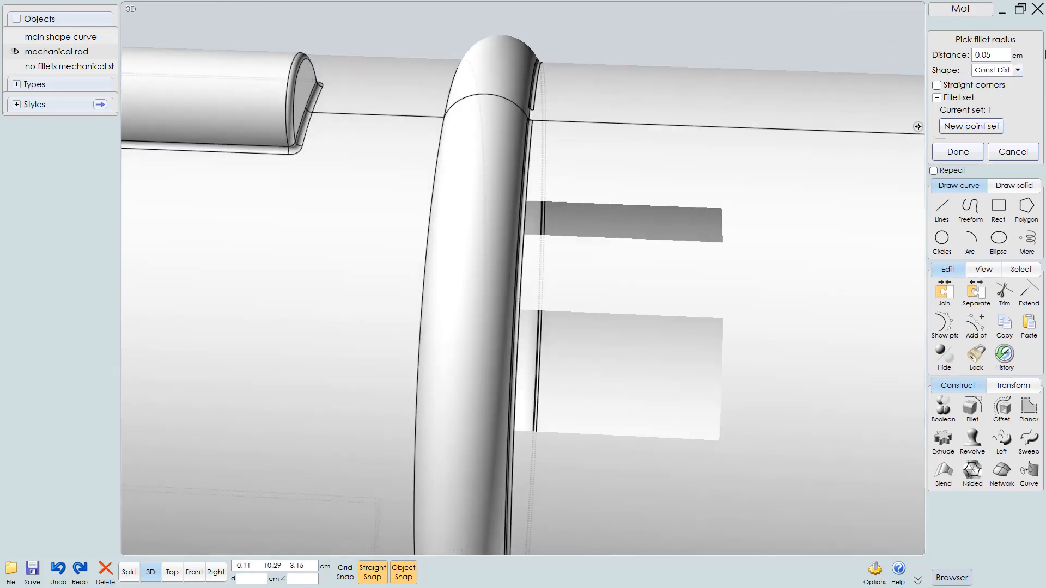
click(1017, 70)
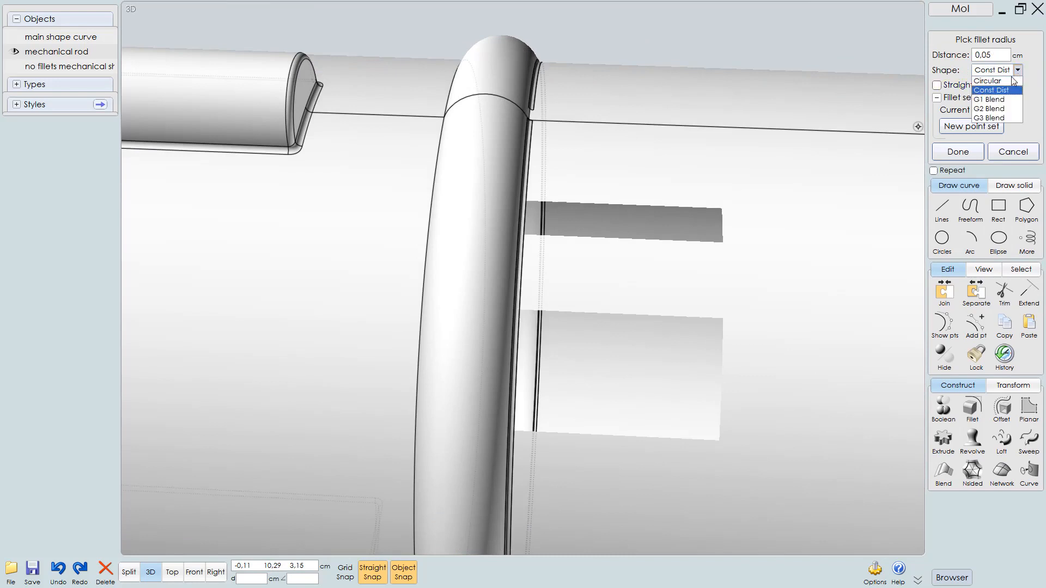
click(984, 82)
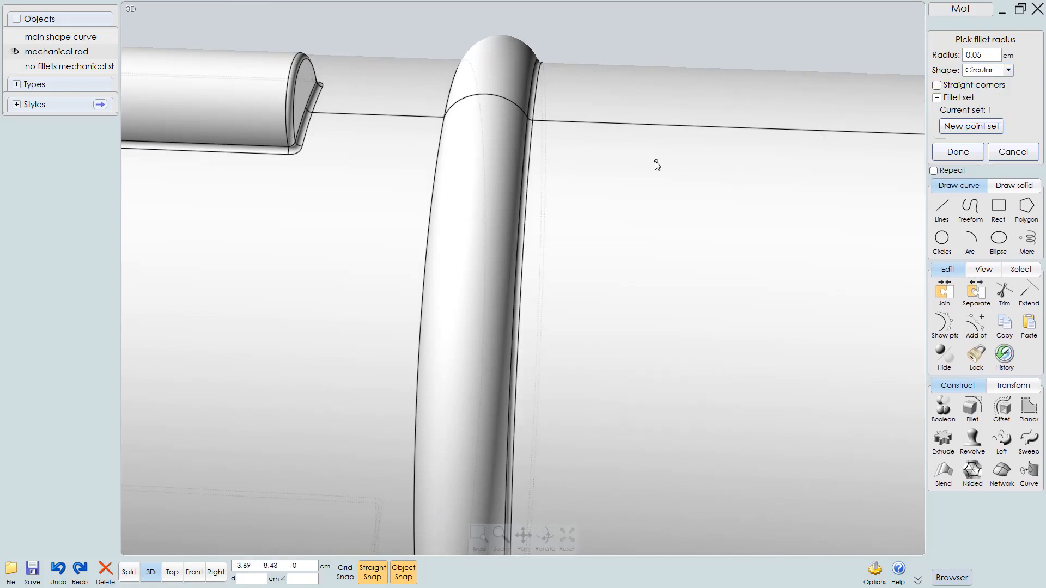
right_drag(656, 164, 518, 45)
right_click(546, 180)
click(489, 24)
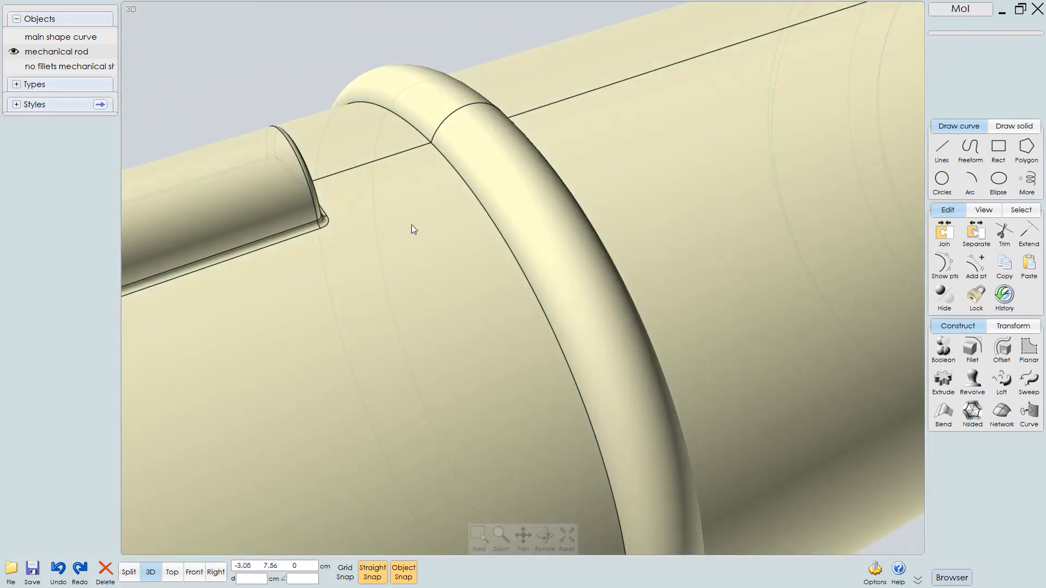
Try to fillet the ring's base edge again with a radius of 0.1 cm
click(462, 181)
click(462, 181)
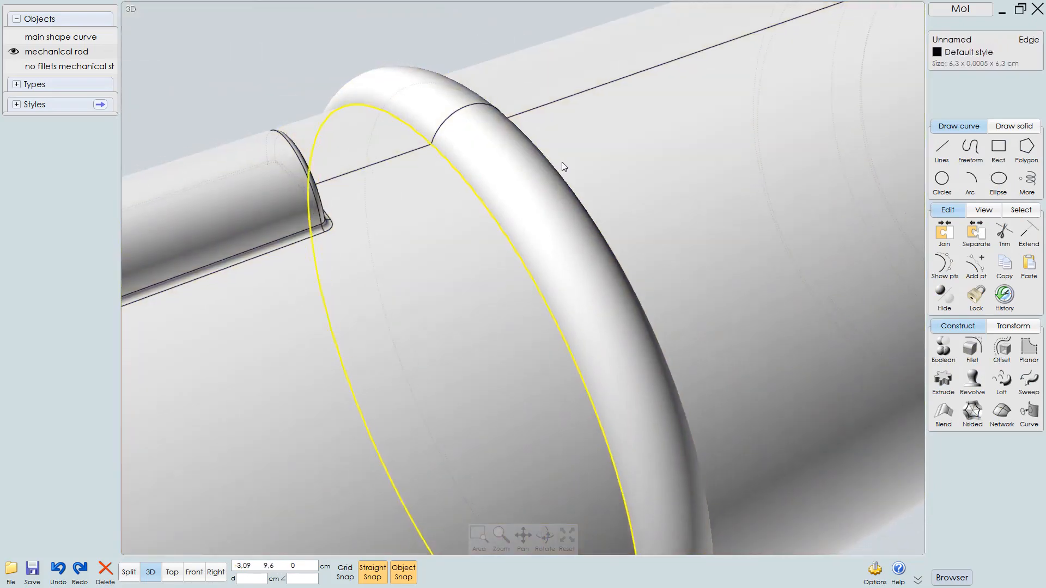
right_drag(561, 162, 708, 173)
right_click(731, 205)
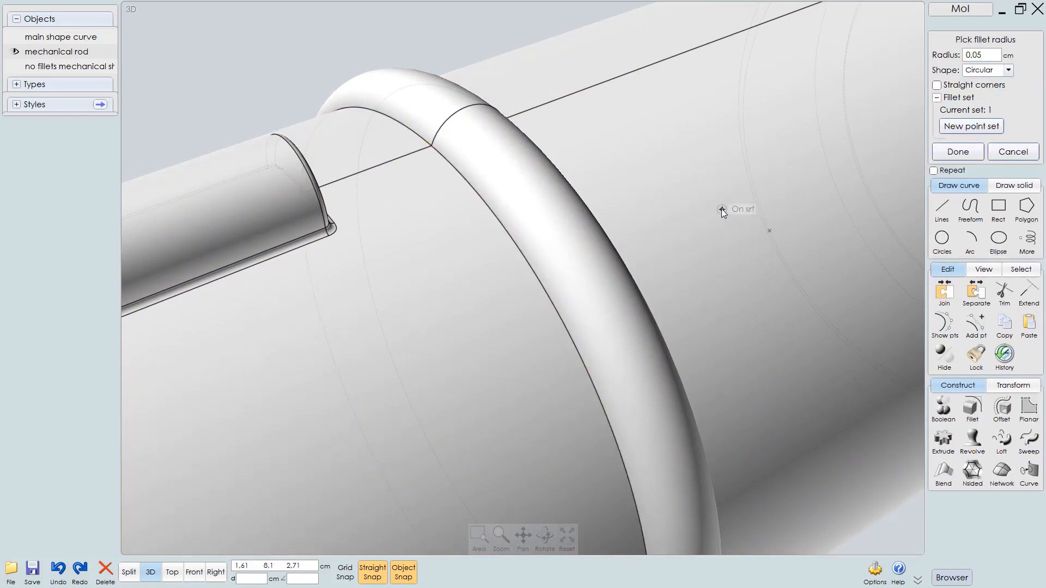
click(998, 57)
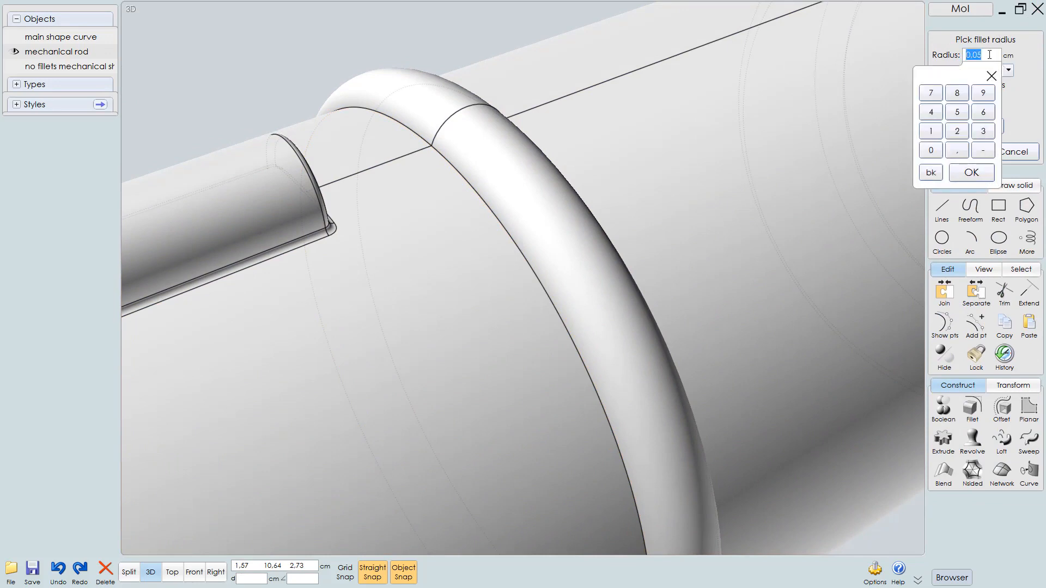
text(.1)
key(Return)
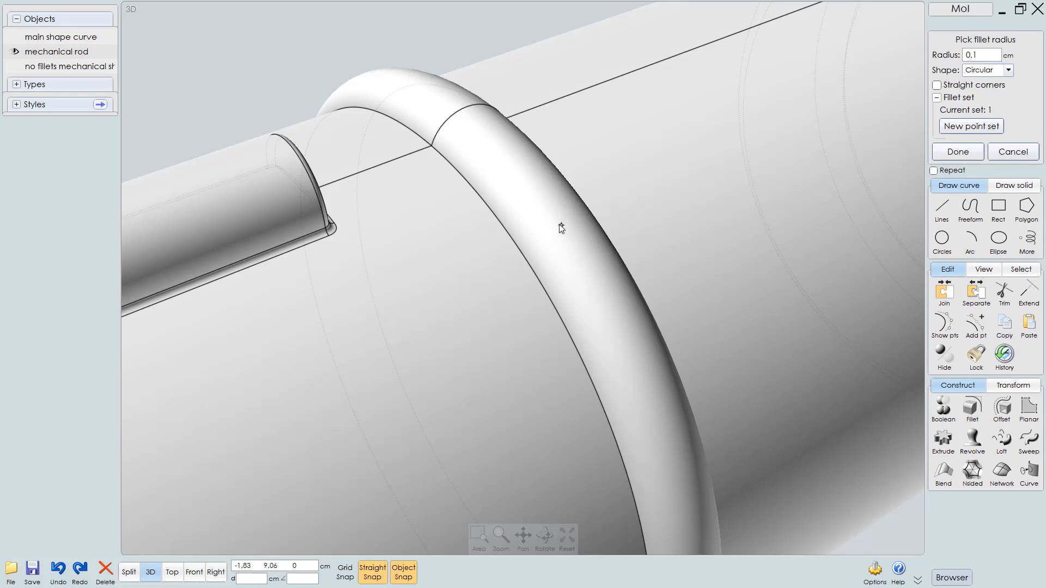
right_drag(559, 224, 519, 215)
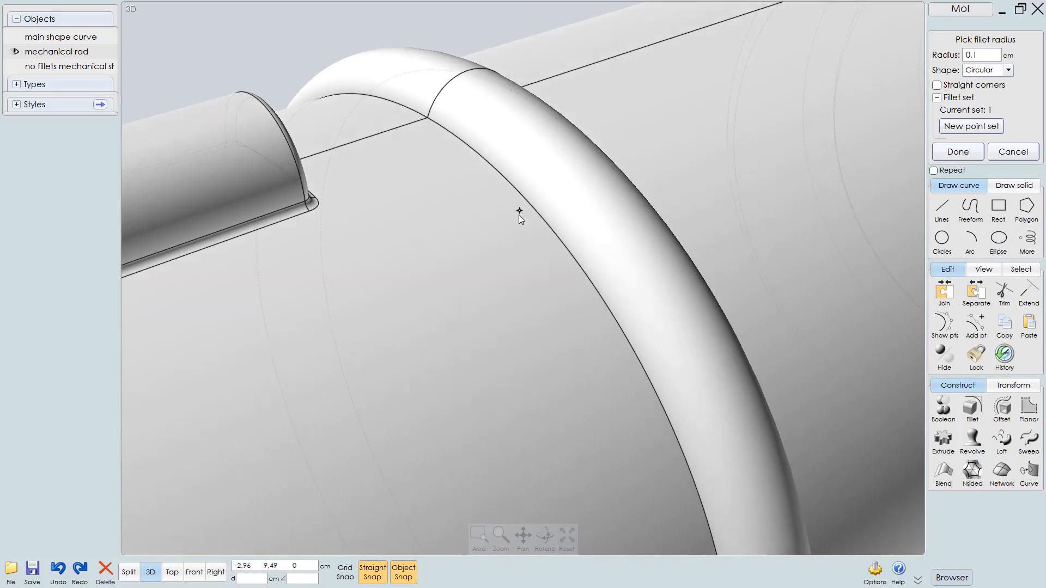
right_click(564, 214)
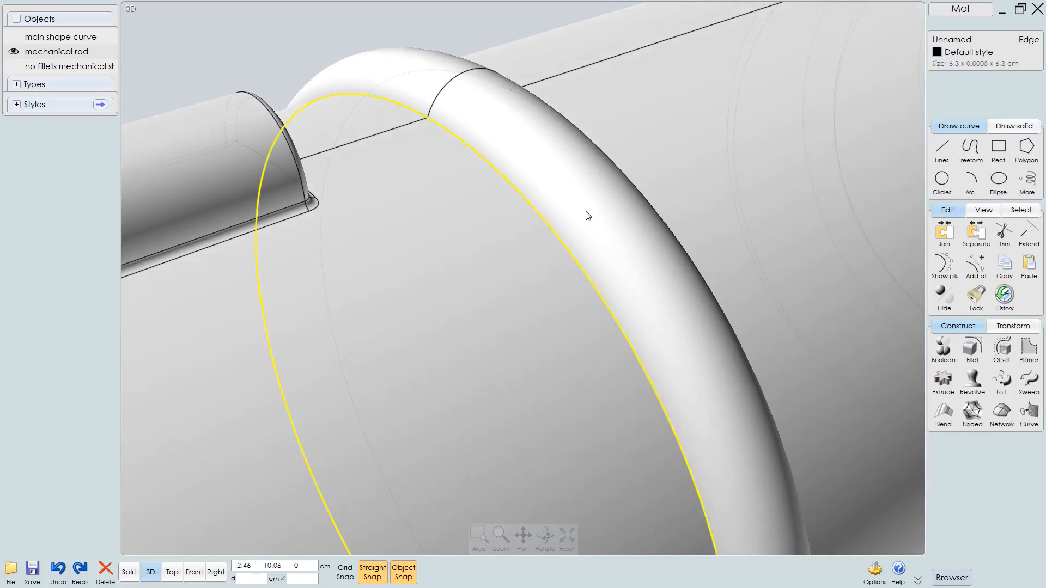
Delete the swept ring's face from the rod and undo the deletion
click(602, 193)
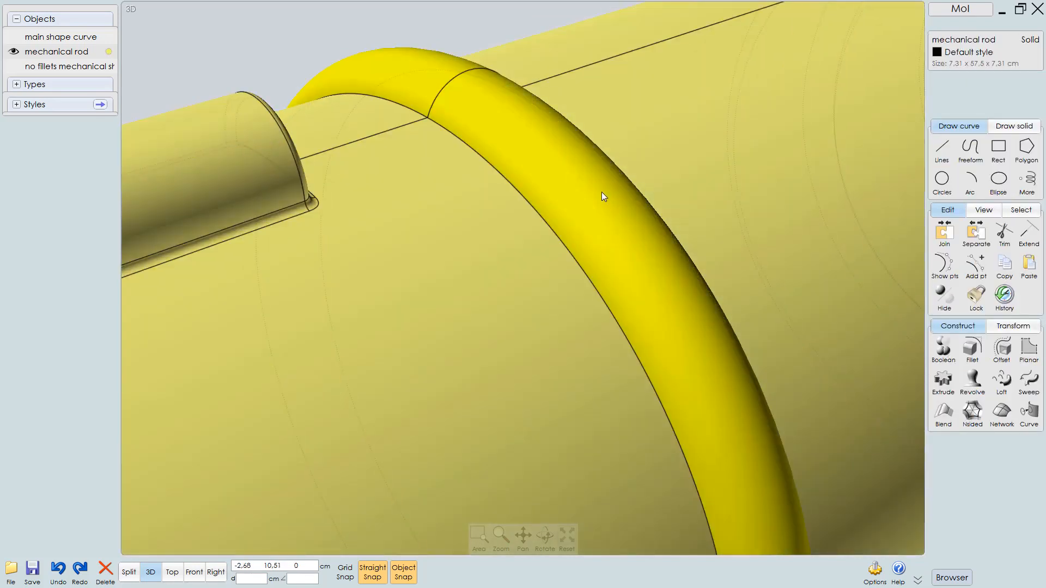
ctrl+shift+click(590, 182)
key(Delete)
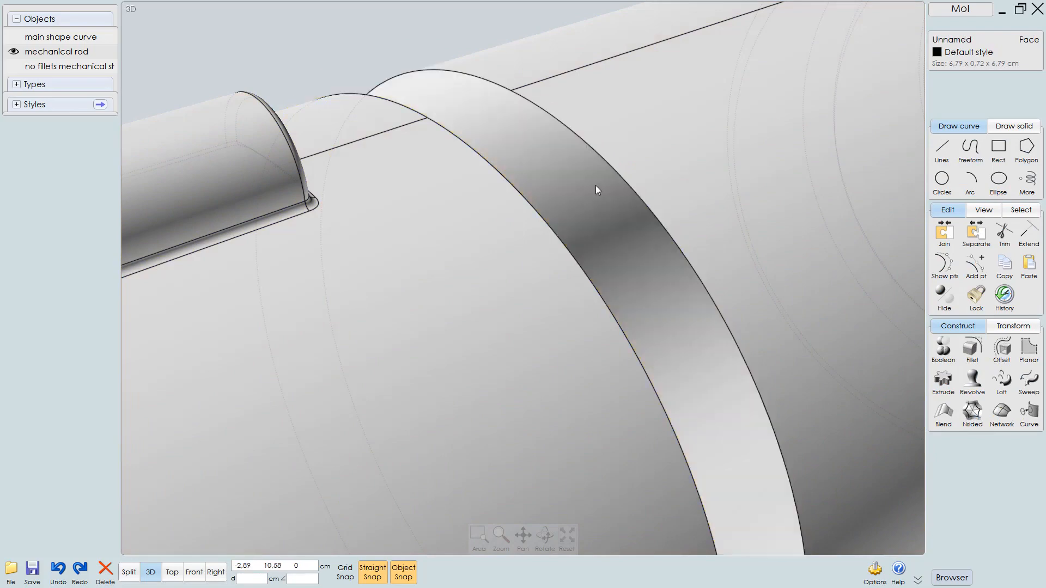
right_drag(596, 185, 395, 241)
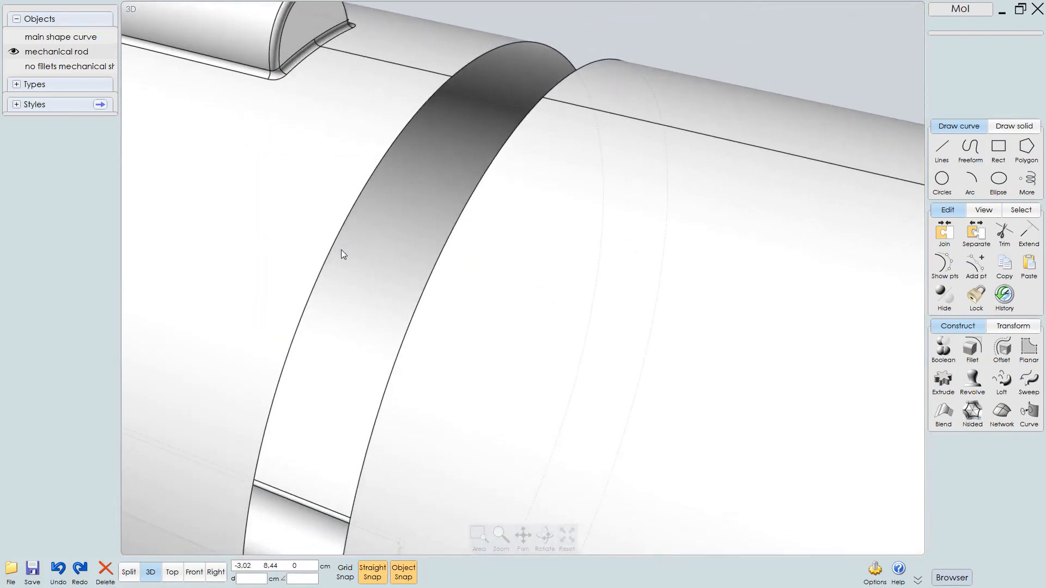
right_drag(341, 249, 367, 250)
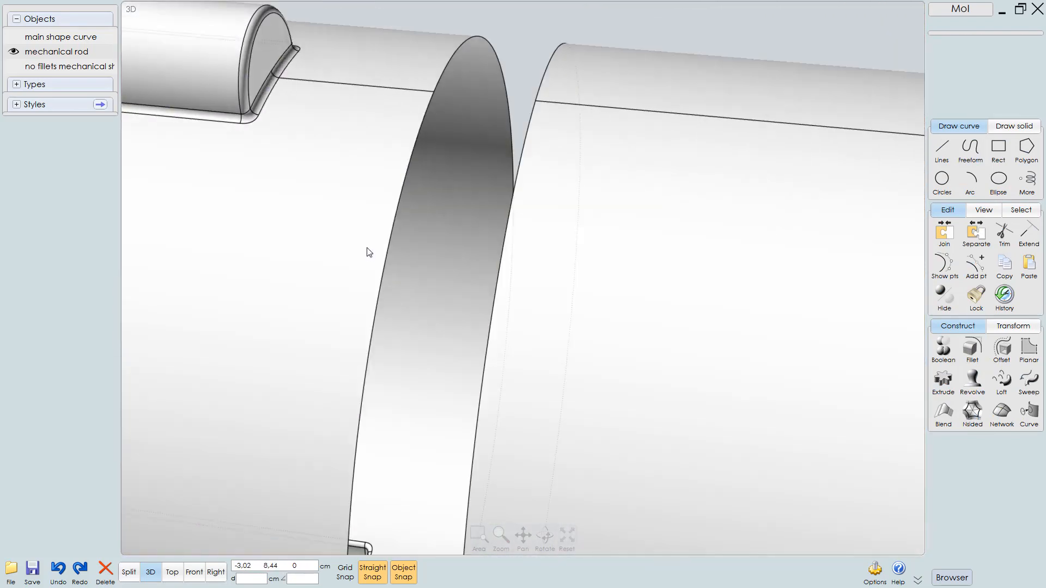
click(391, 230)
click(391, 231)
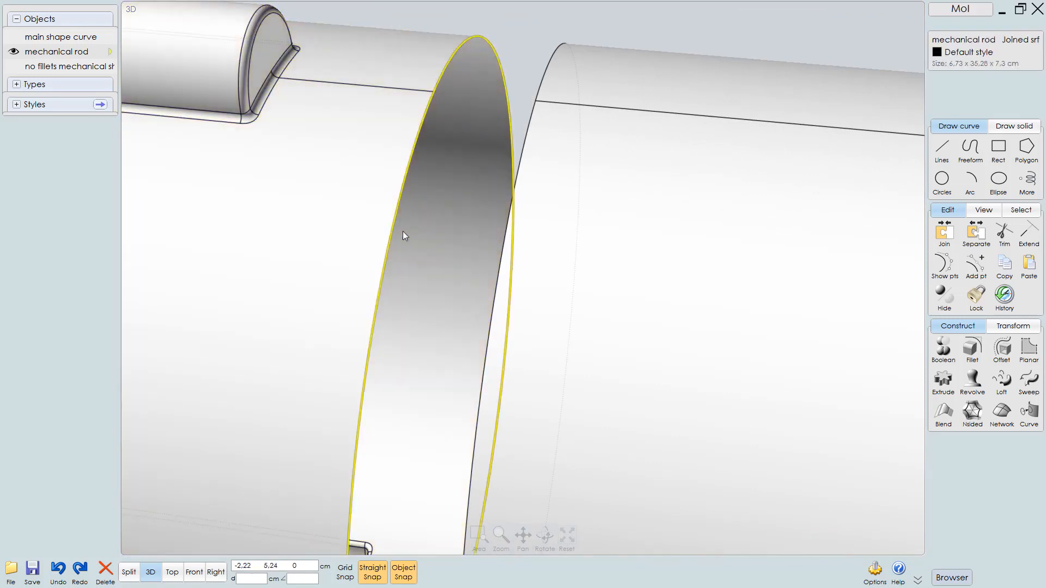
click(412, 226)
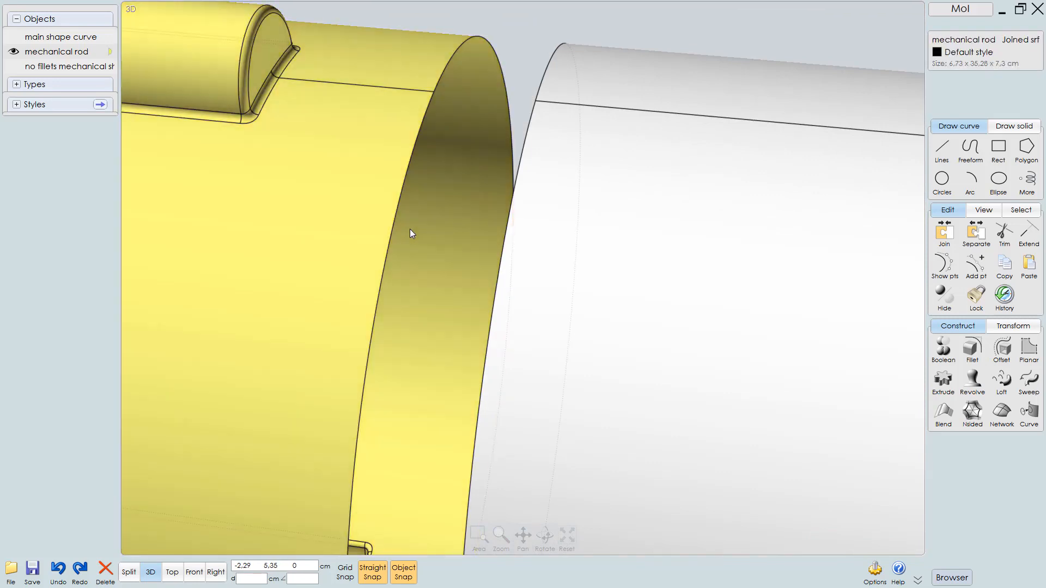
key(ctrl+z)
Select the ring's base edge and start a chamfer on it with a distance of 0.2 cm
scroll(561, 184, down, 3)
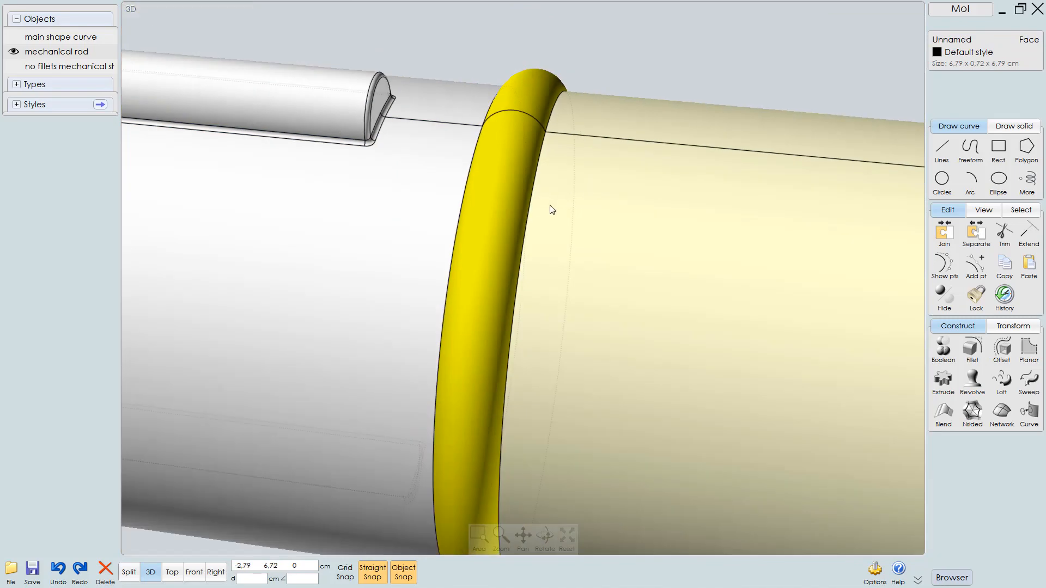
right_drag(549, 205, 541, 182)
click(540, 61)
click(503, 142)
click(471, 179)
right_drag(467, 181, 535, 145)
click(436, 155)
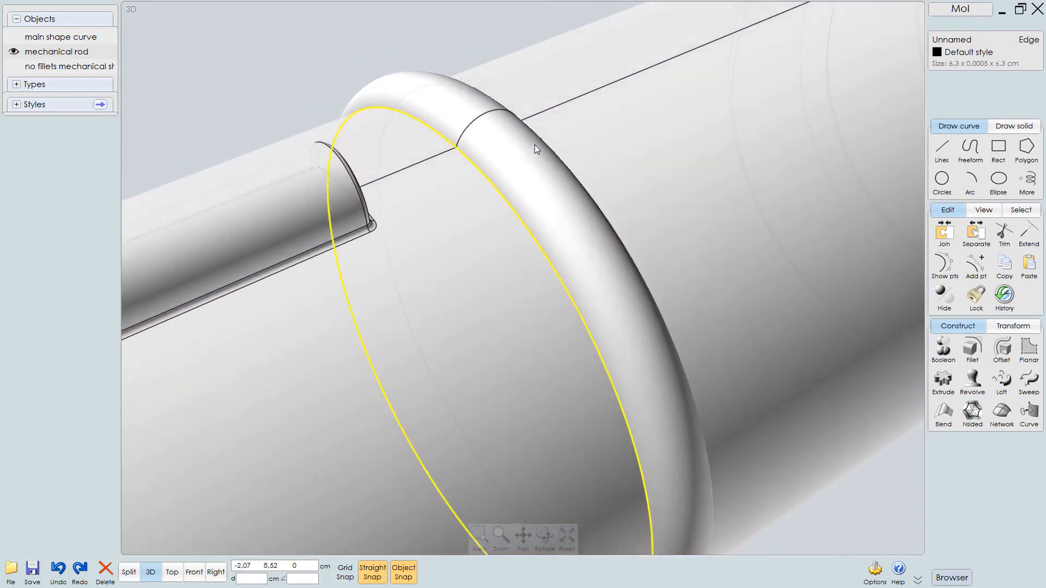
click(597, 209)
right_click(604, 207)
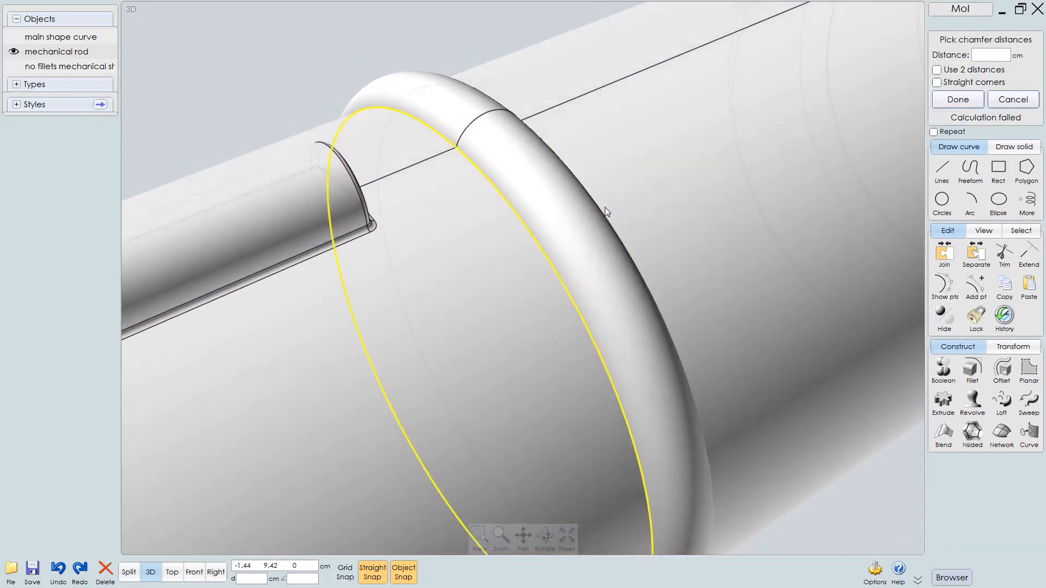
click(988, 54)
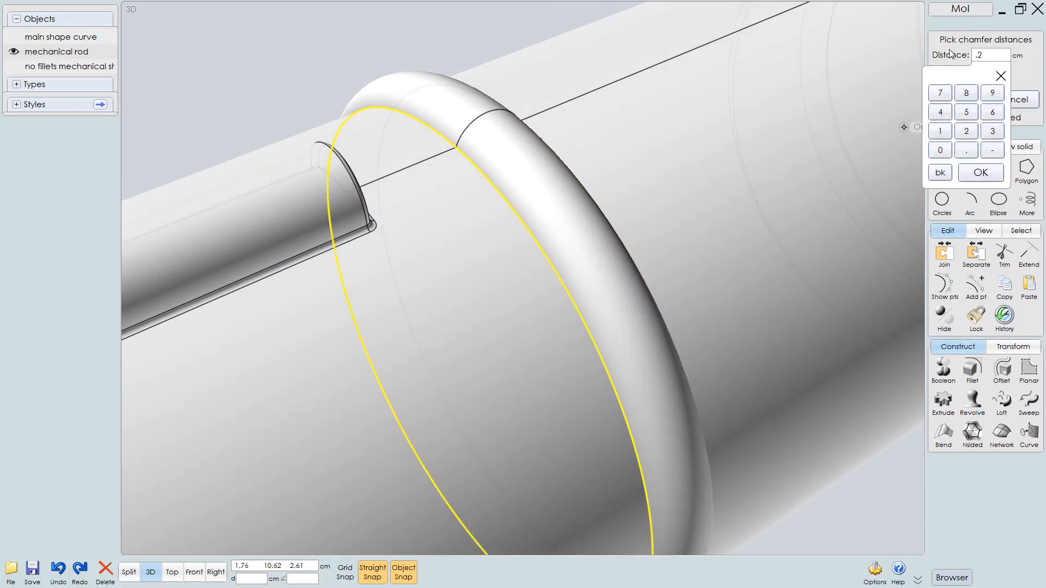
key(Return)
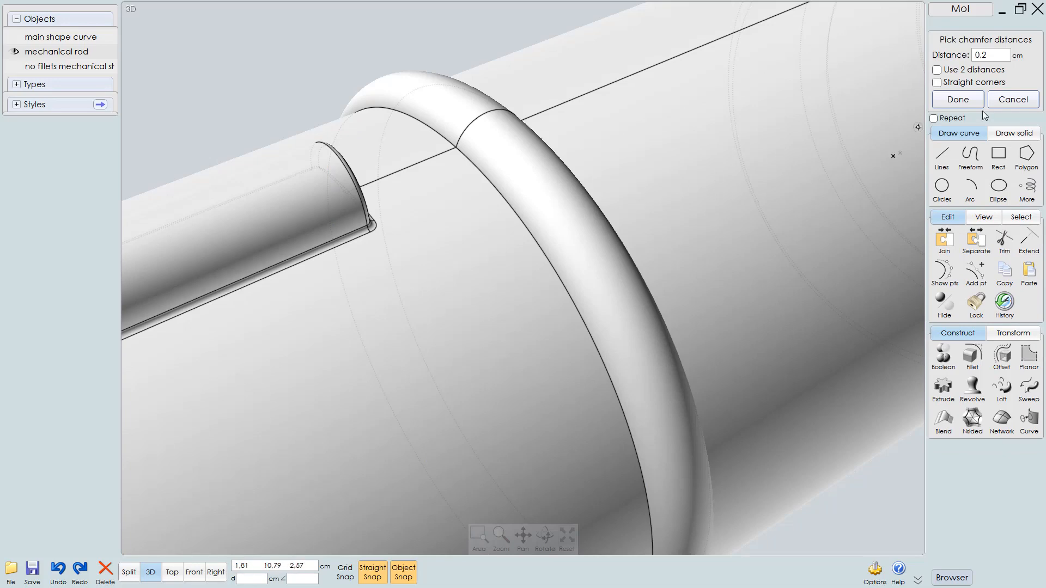
Set the chamfer distance to 1 cm
click(1001, 54)
text(1)
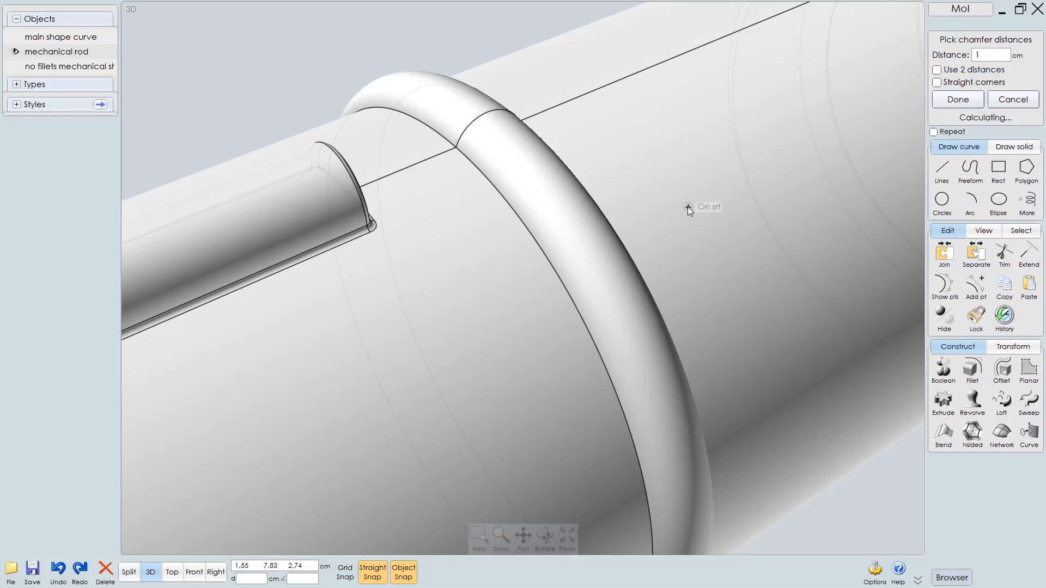
right_drag(608, 260, 550, 272)
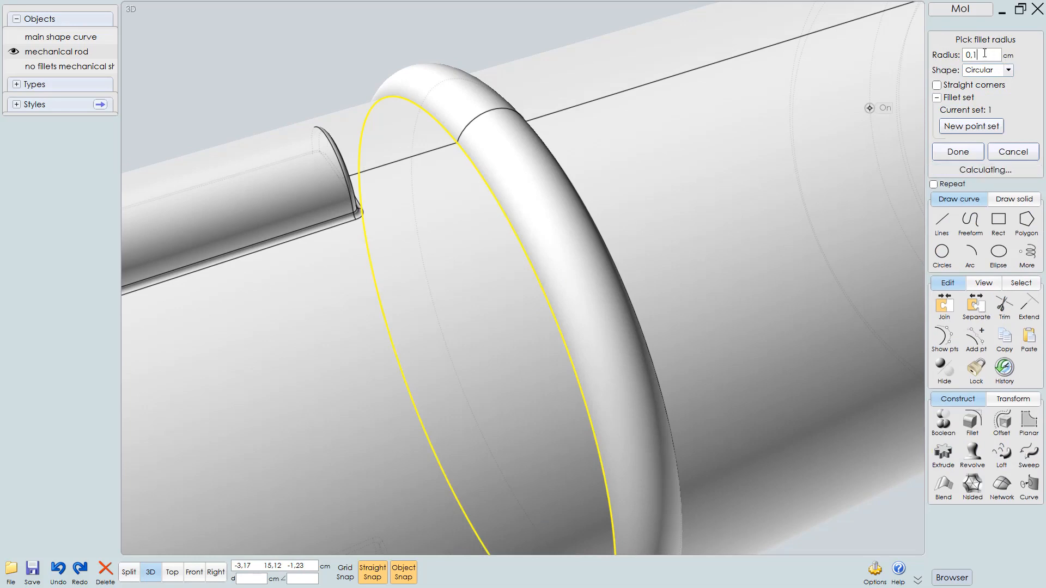
Try fillet radii of 1 cm and 0.3 cm on the ring's edge
click(1012, 57)
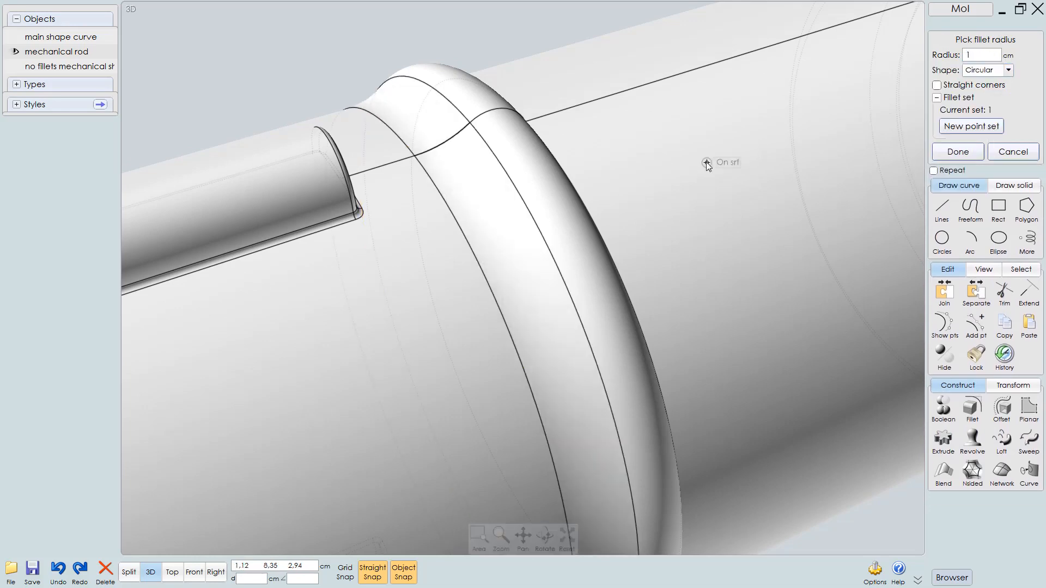
right_drag(549, 234, 531, 212)
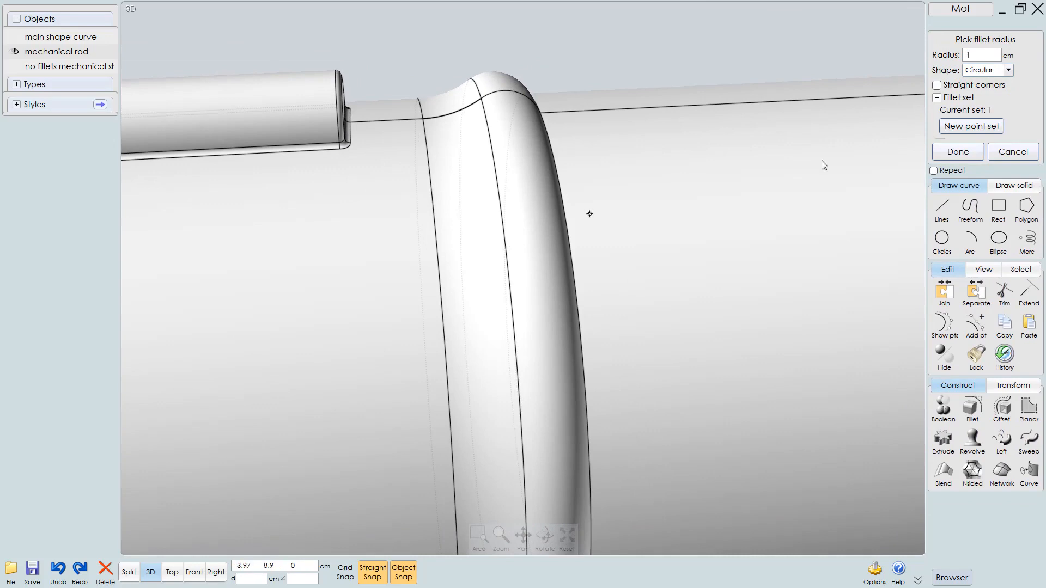
click(981, 55)
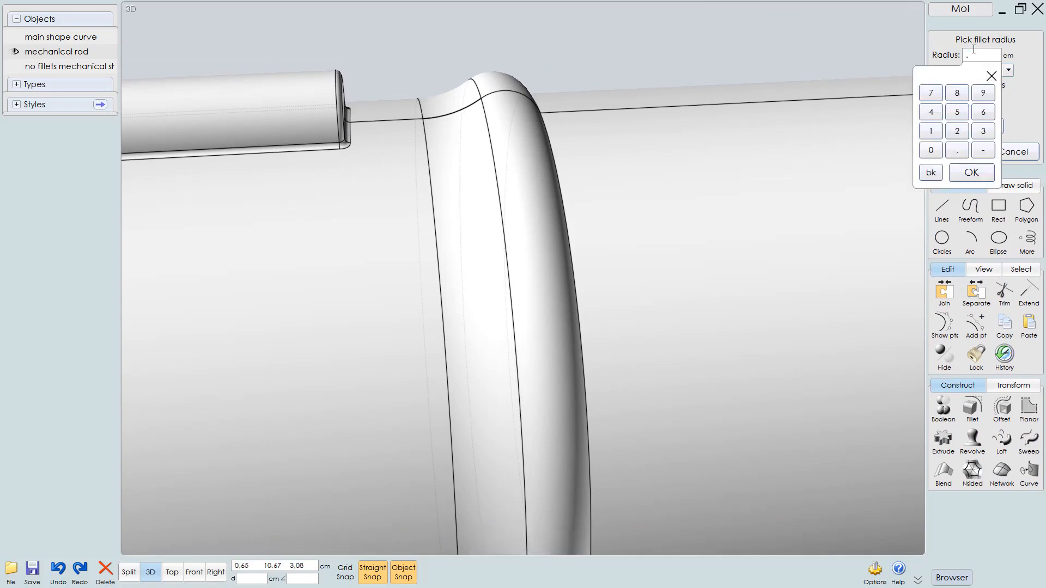
key(Return)
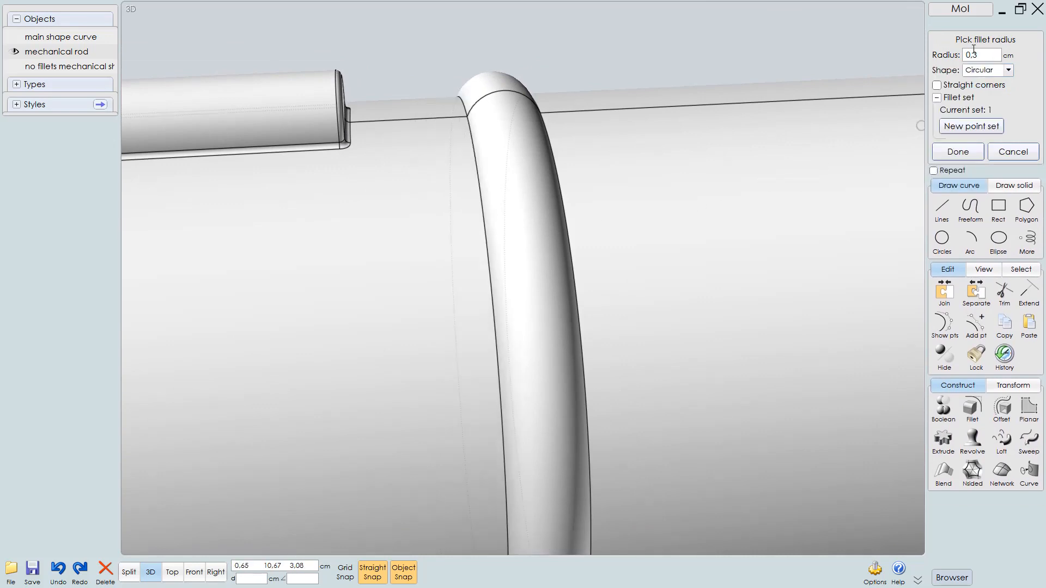
Try fillet radii of 0.5, 0.6 and 0.7 cm on the ring's edge
click(985, 56)
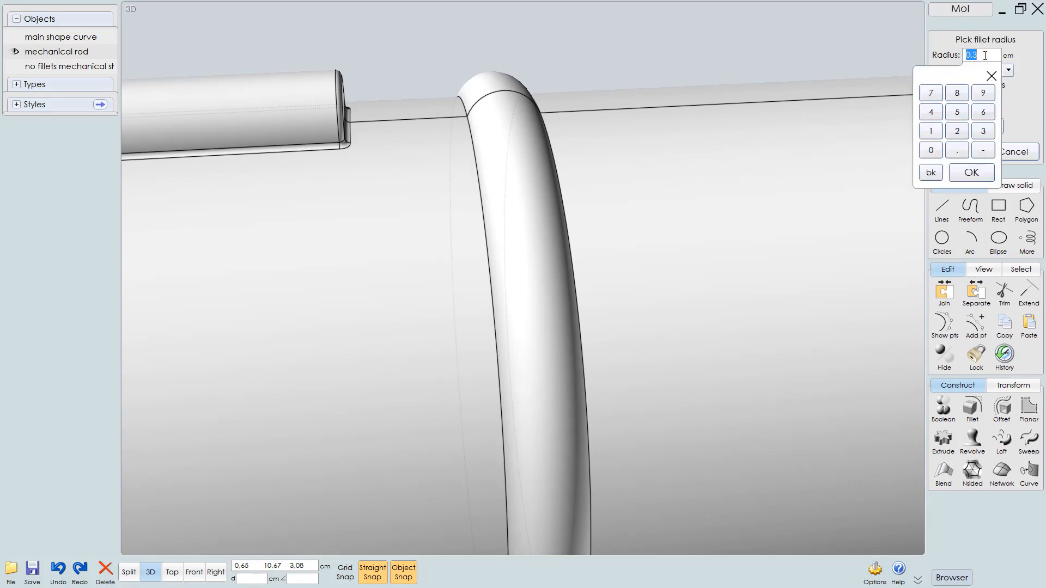
text(.5)
key(Return)
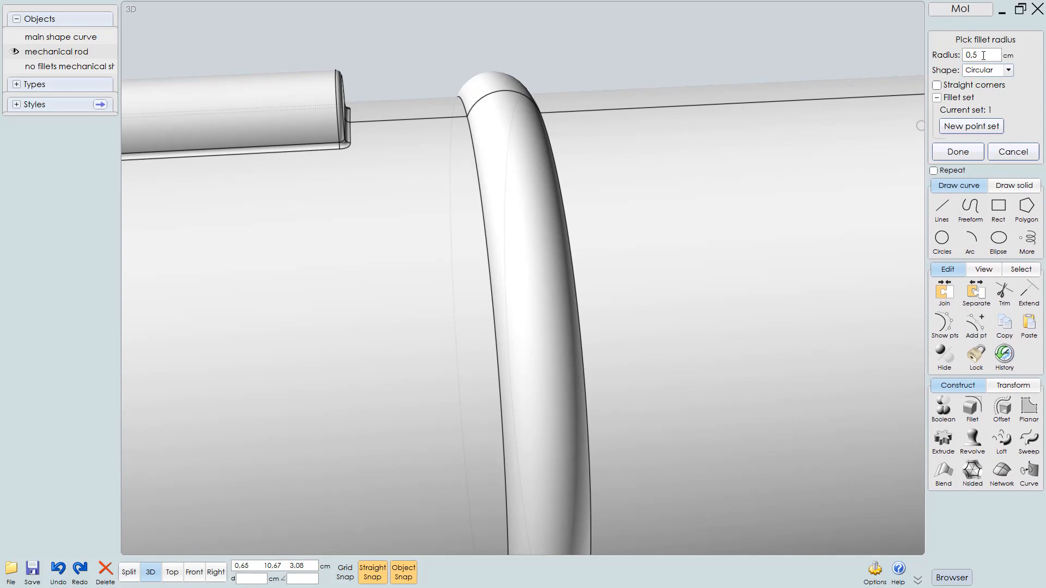
click(984, 56)
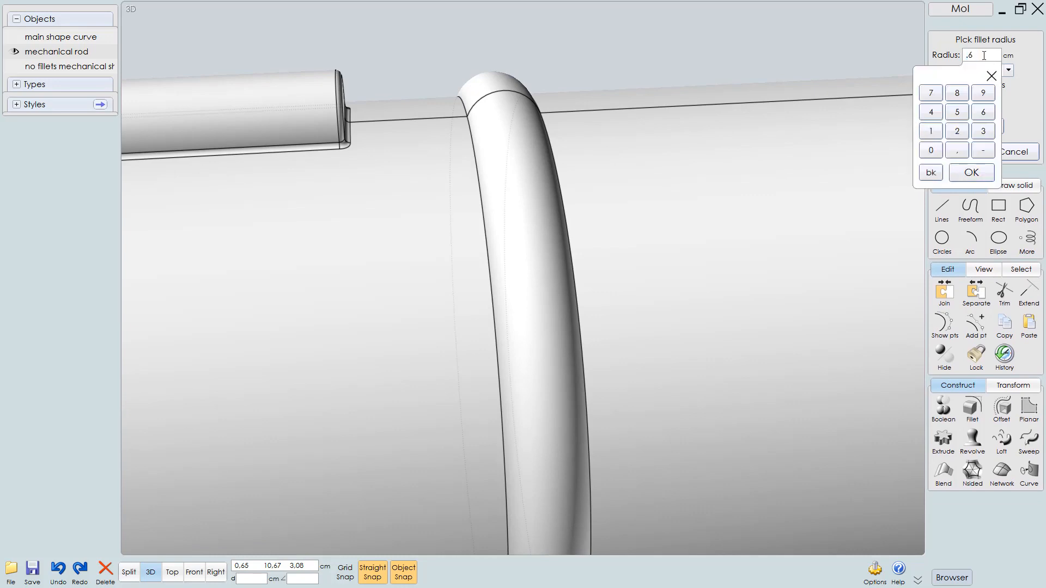
text(.6)
key(Return)
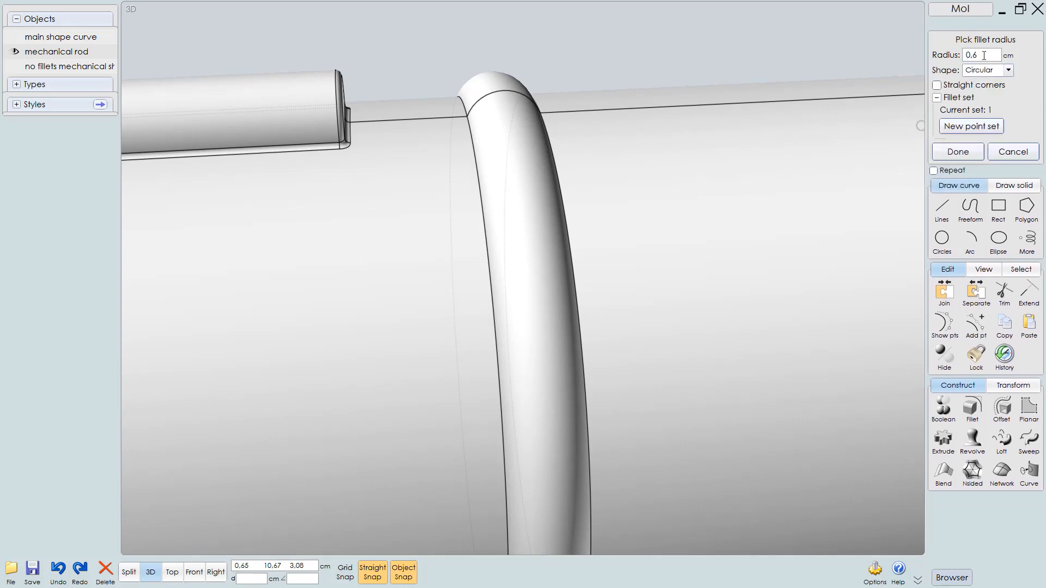
click(984, 54)
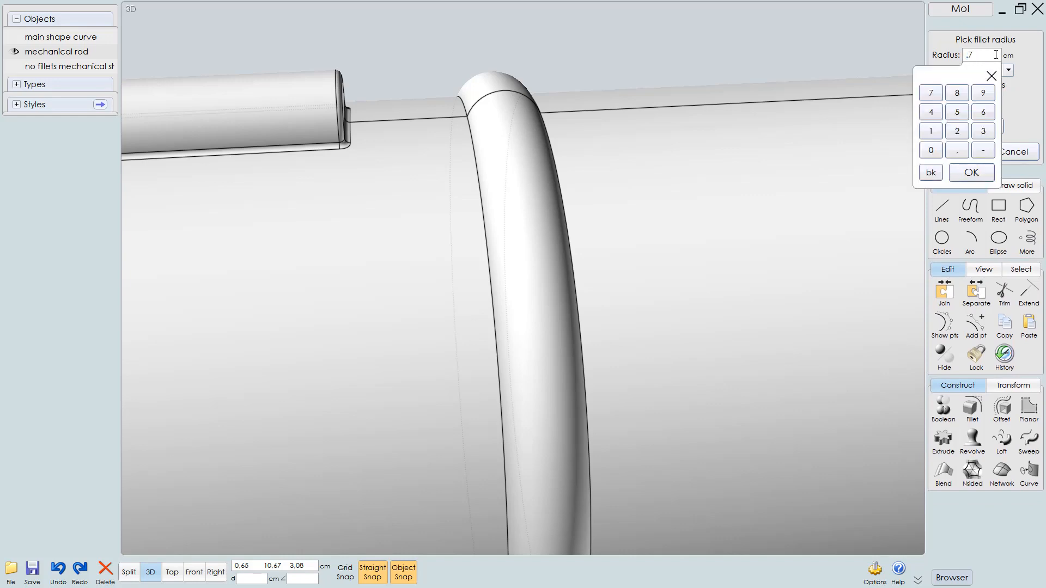
key(Return)
Try the Const Dist fillet shape with a 0.8 cm distance before switching back to Circular
click(1010, 71)
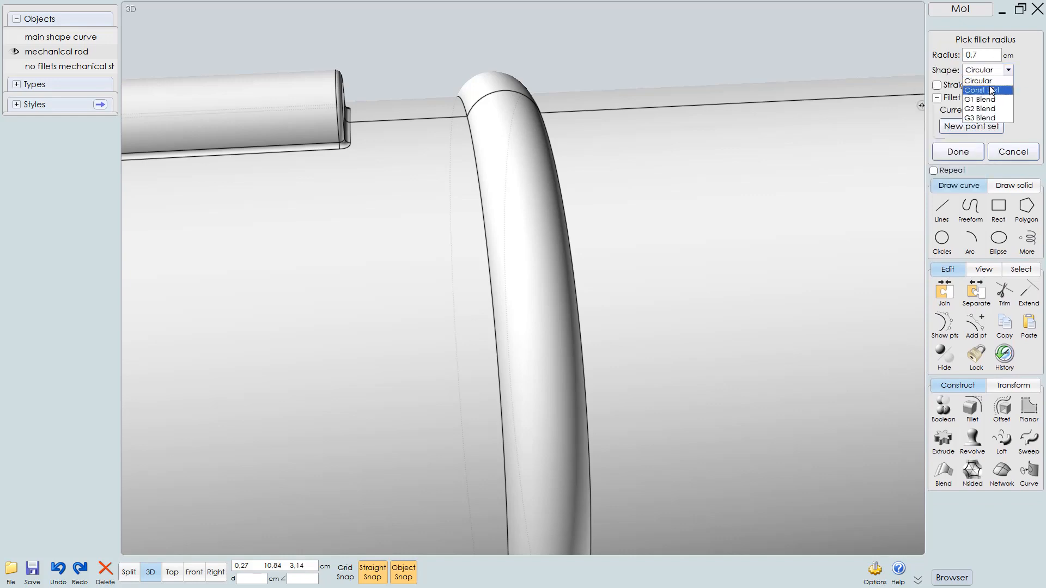
click(981, 88)
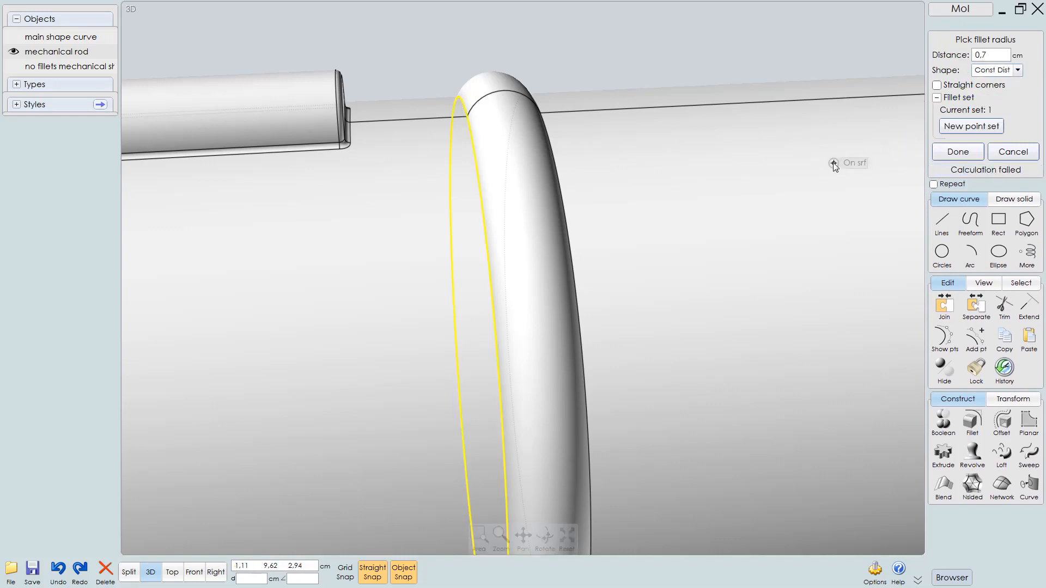
click(996, 56)
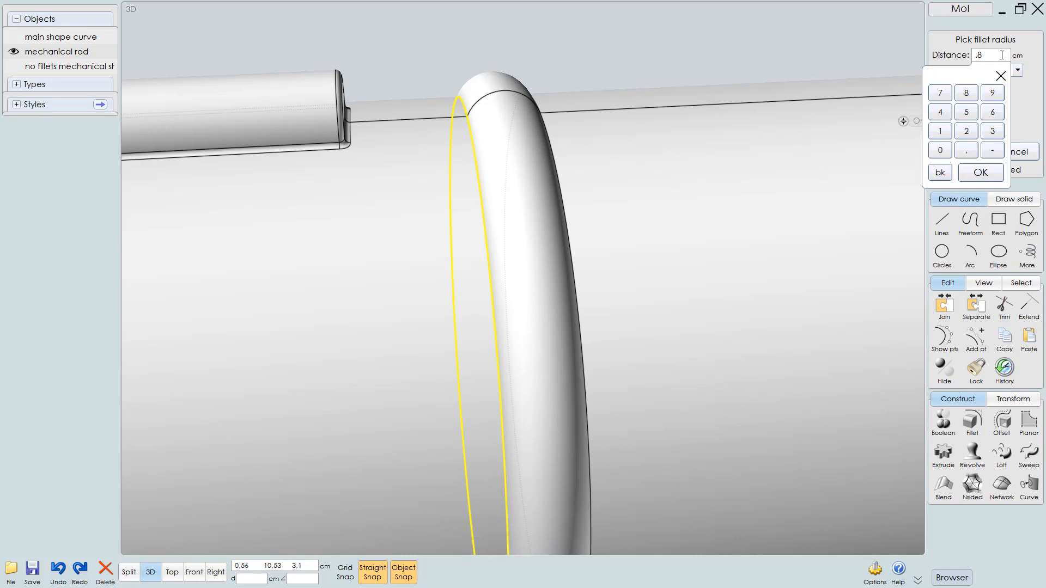
key(Return)
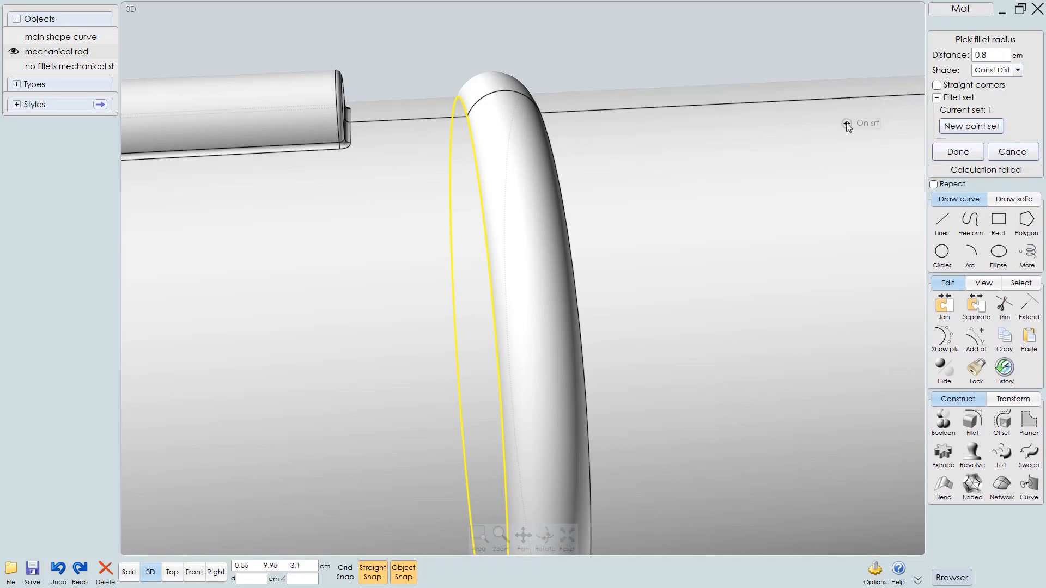
click(997, 55)
key(Return)
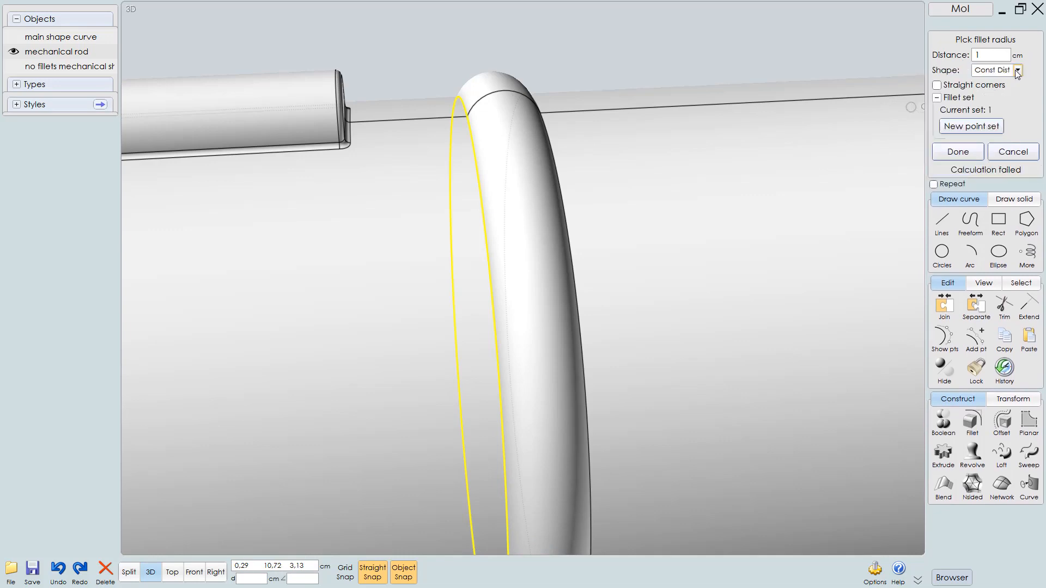
click(1017, 71)
click(988, 82)
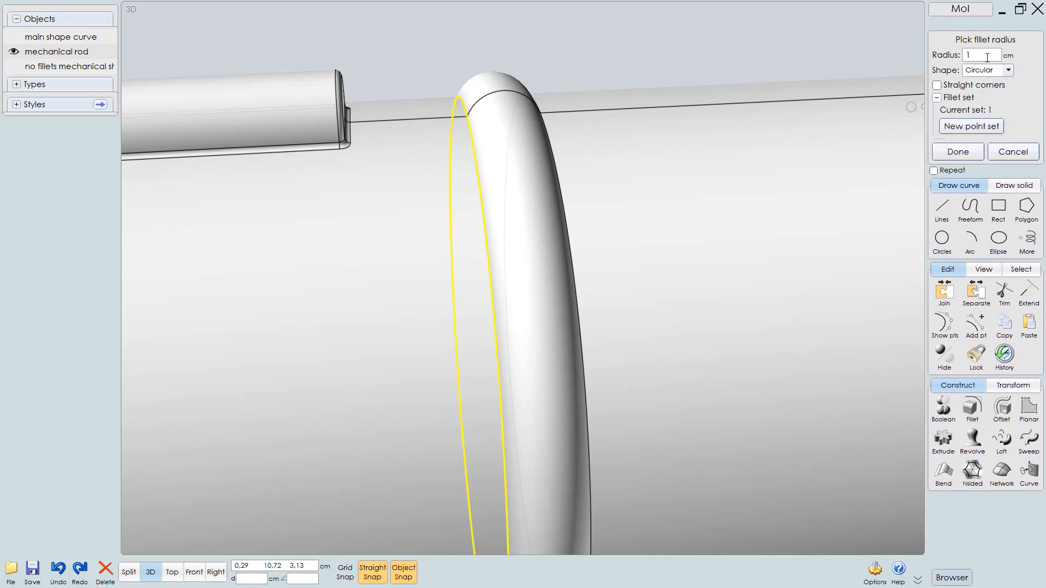
Inspect the fillet preview around the ring from several angles
scroll(570, 219, down, 6)
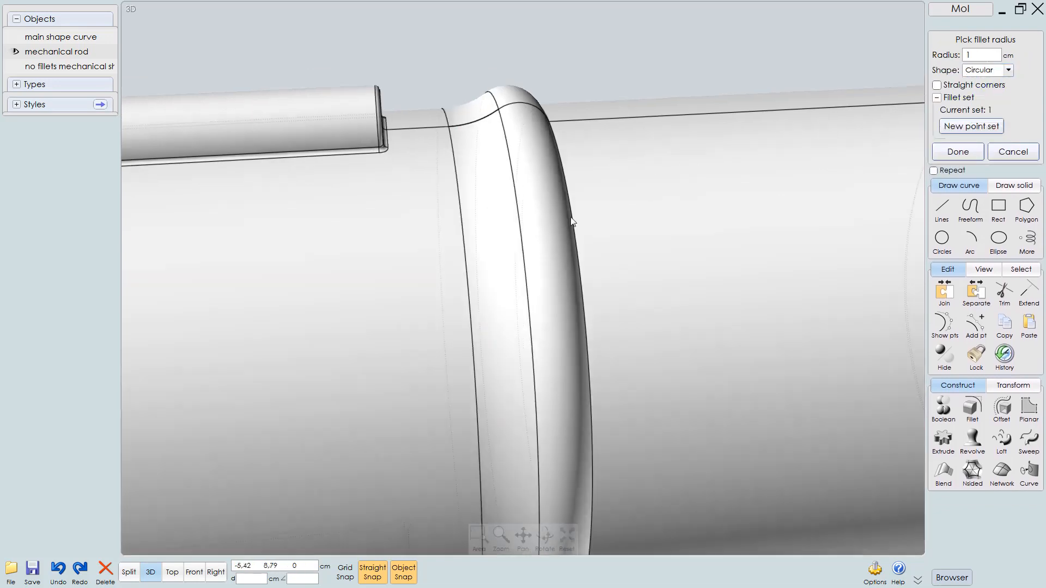
mouse_move(552, 219)
right_down()
mouse_move(504, 191)
mouse_move(569, 216)
right_up()
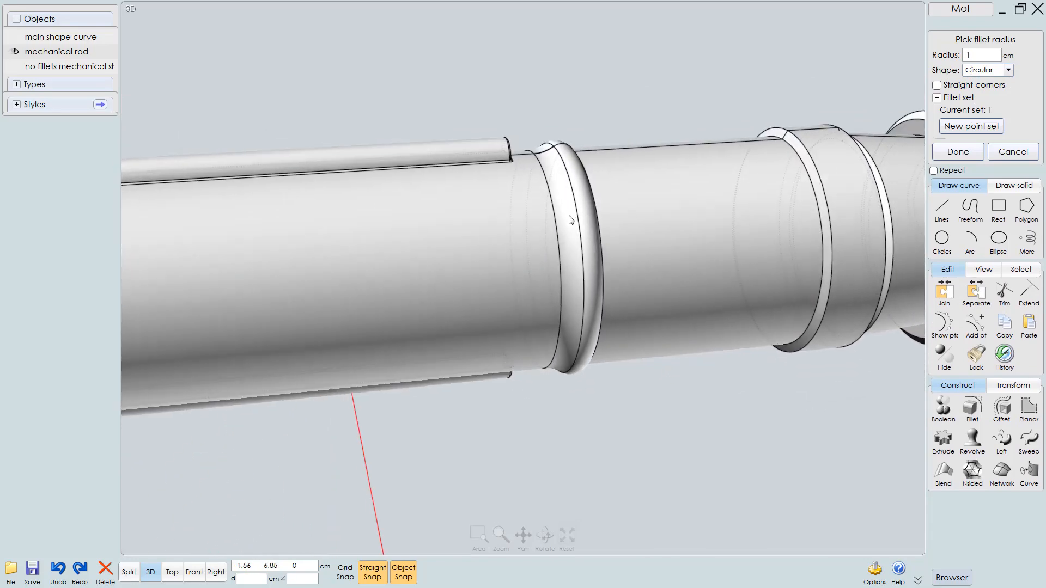
scroll(599, 185, up, 5)
right_drag(583, 165, 558, 189)
scroll(549, 164, up, 6)
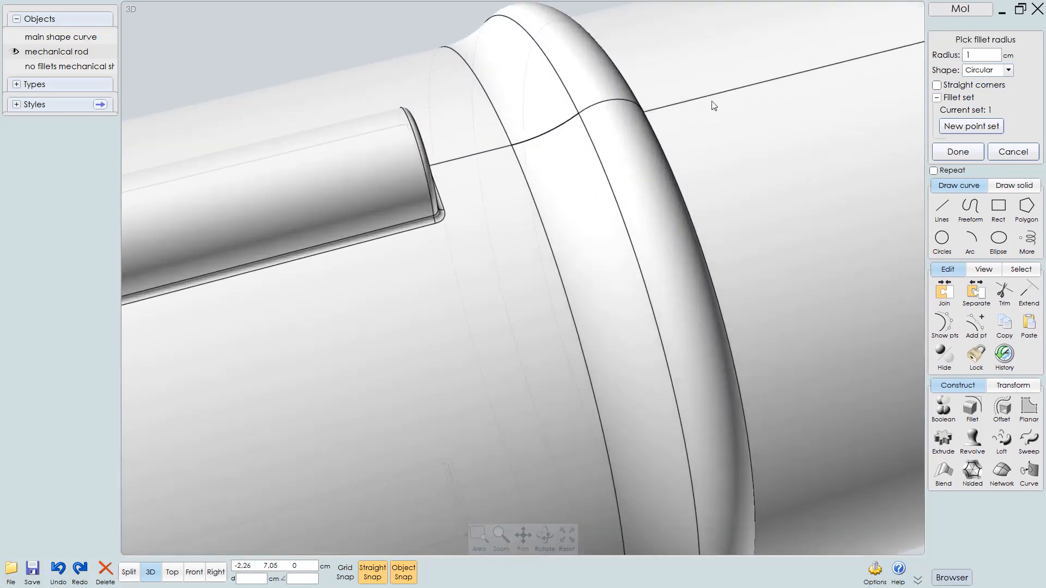
scroll(572, 136, down, 2)
right_drag(539, 143, 635, 194)
scroll(573, 223, up, 5)
scroll(625, 198, down, 6)
scroll(566, 234, down, 5)
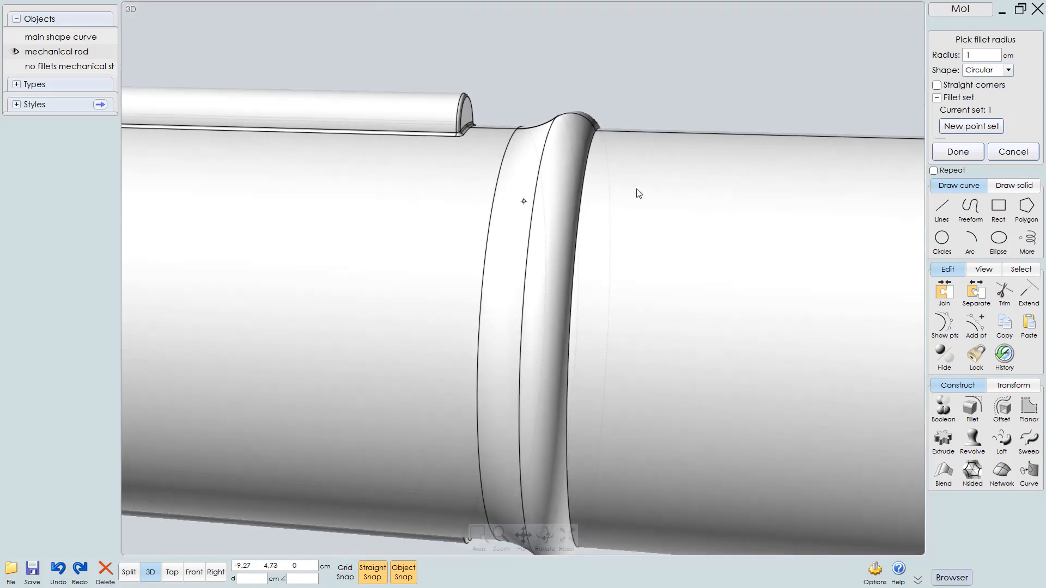
Try a fillet radius of 0.8 cm on the ring's edge
click(990, 57)
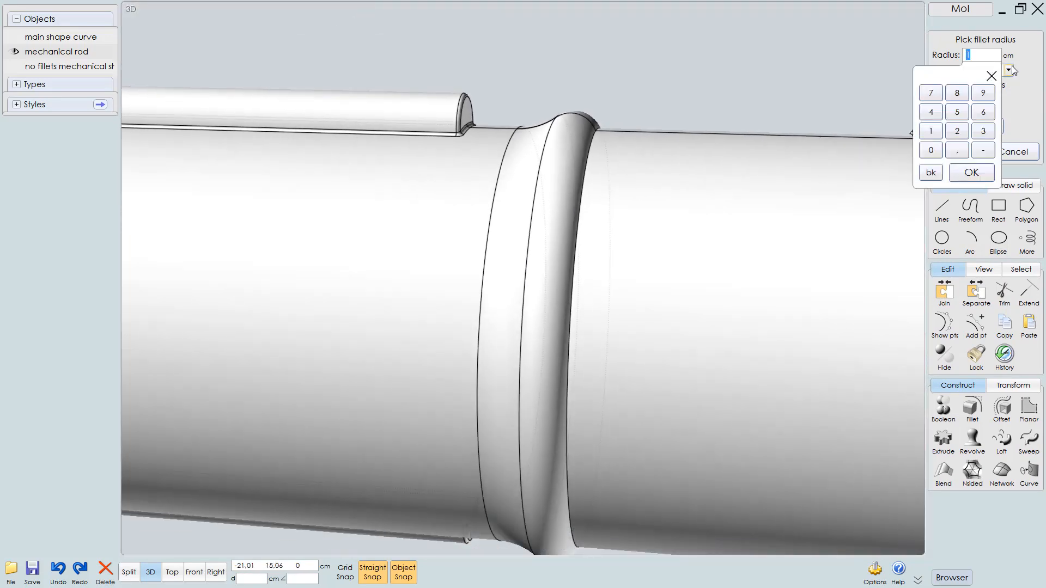
text(0,8)
key(Return)
right_drag(739, 280, 790, 293)
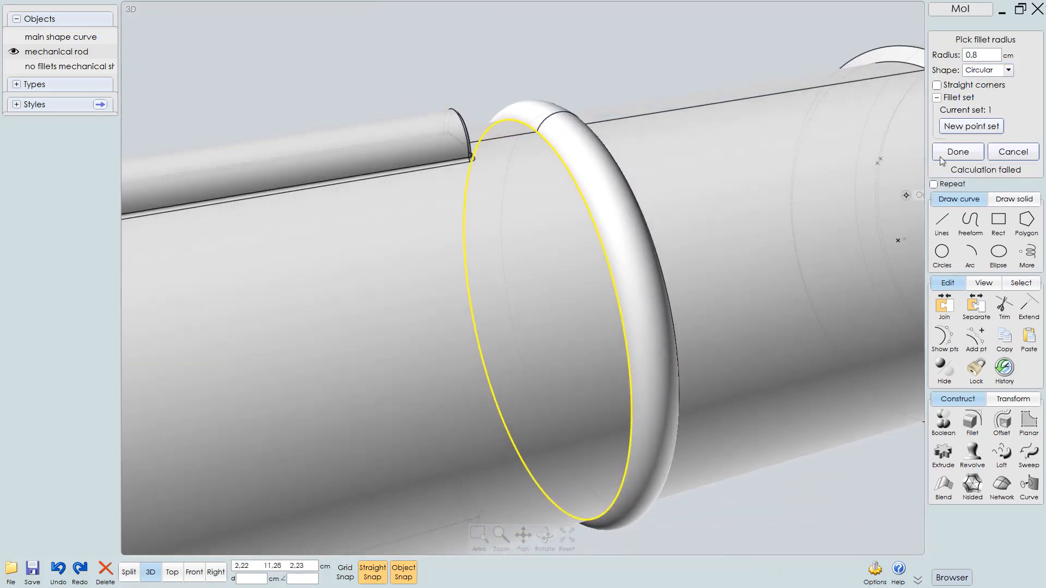
Set the fillet radius to 0.9 cm and apply the fillet
click(999, 57)
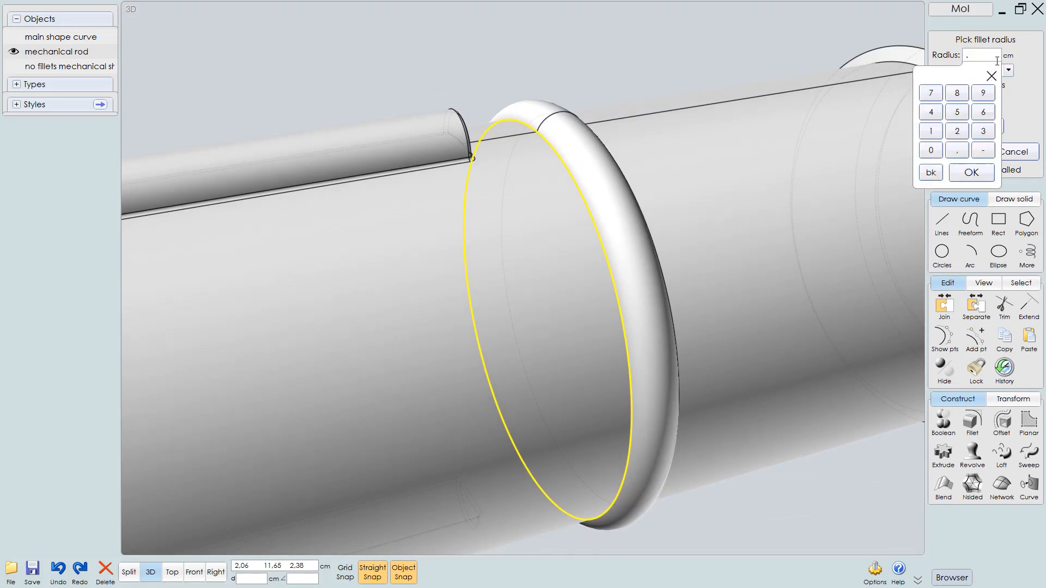
key(Return)
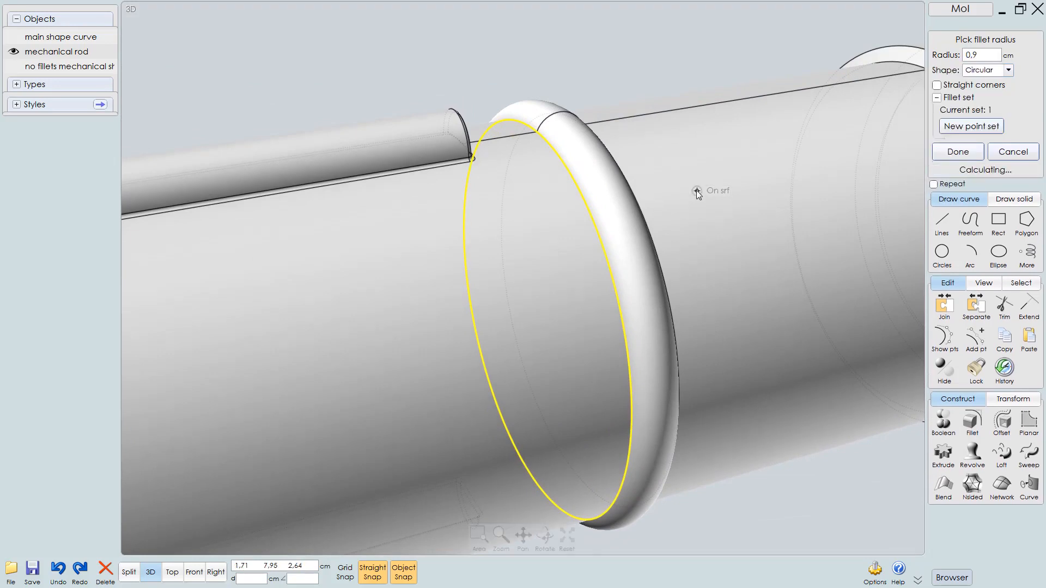
mouse_move(599, 224)
right_down()
mouse_move(518, 229)
mouse_move(536, 169)
mouse_move(599, 227)
mouse_move(584, 238)
right_up()
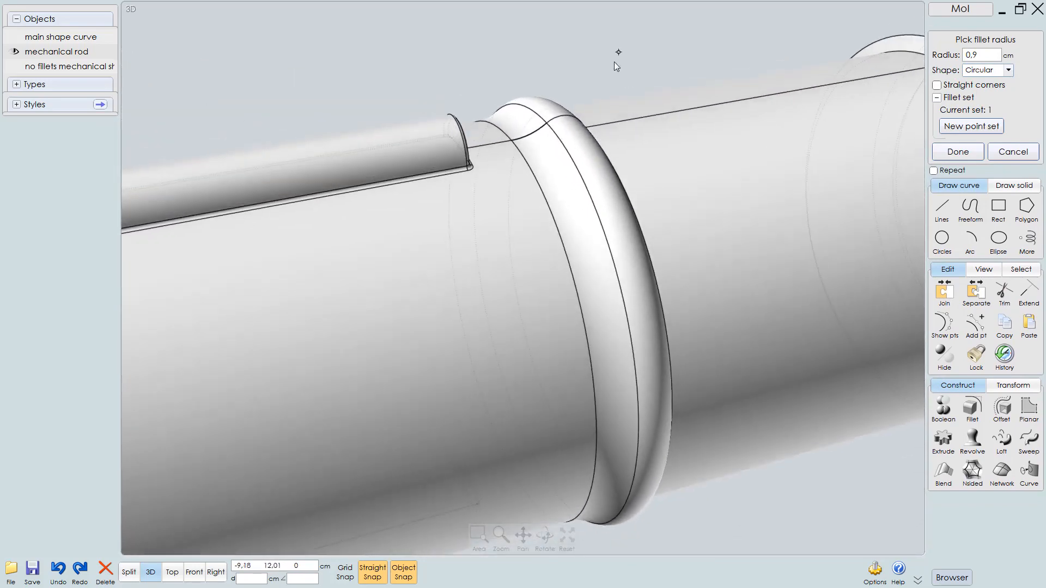
right_drag(614, 58, 583, 177)
key(Return)
scroll(576, 162, up, 2)
key(Escape)
click(577, 173)
key(Escape)
click(583, 177)
click(615, 175)
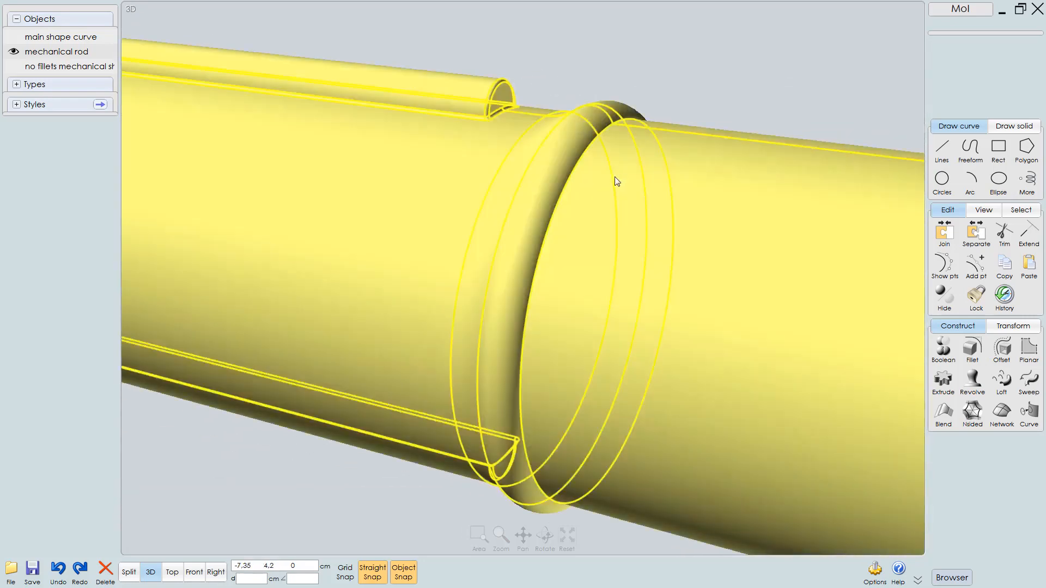
Fillet the circular edge on the right side of the ring with a 0.2 cm radius
click(583, 156)
right_drag(679, 164, 713, 159)
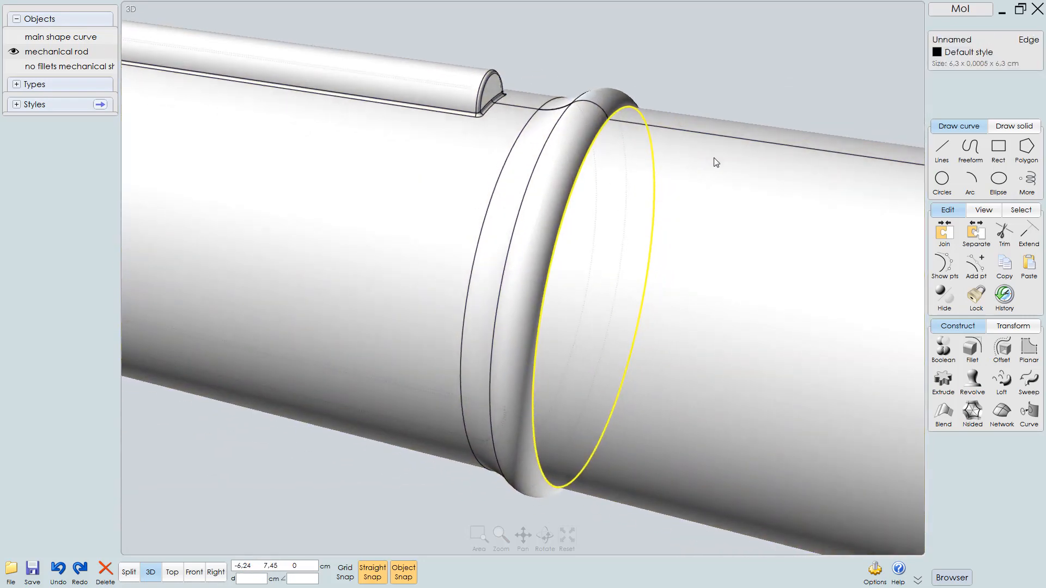
key(f)
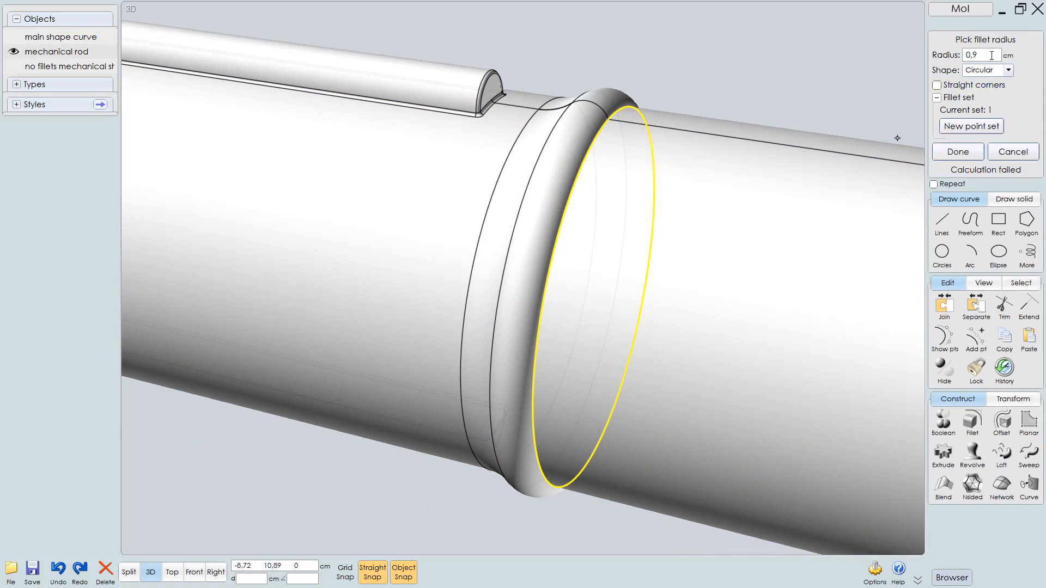
click(960, 61)
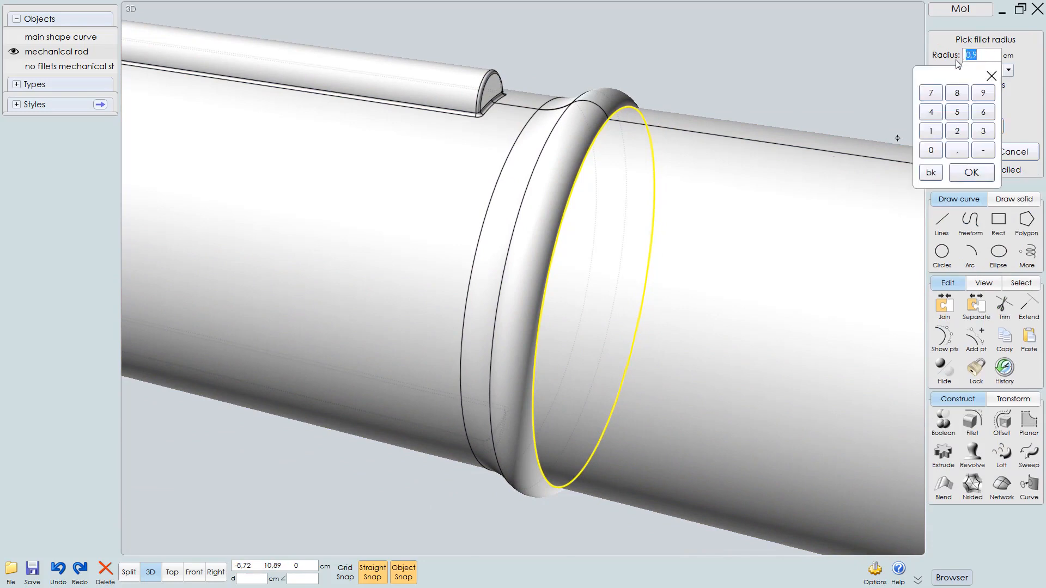
key(Return)
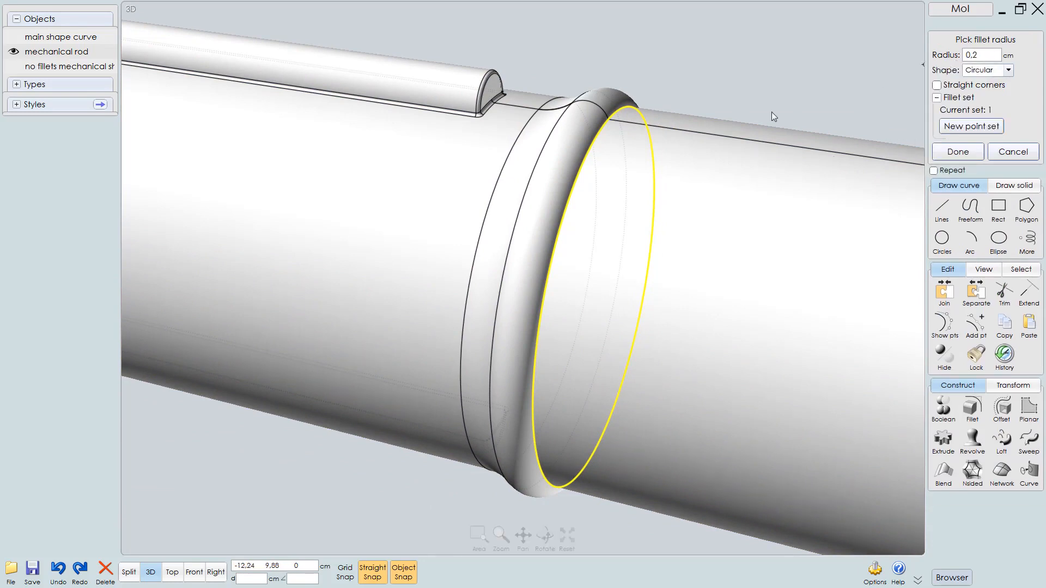
right_drag(632, 198, 692, 116)
right_click(587, 396)
key(Escape)
Select a circular edge of the collar groove and grow the selection to its connected edges
scroll(753, 276, up, 3)
click(669, 204)
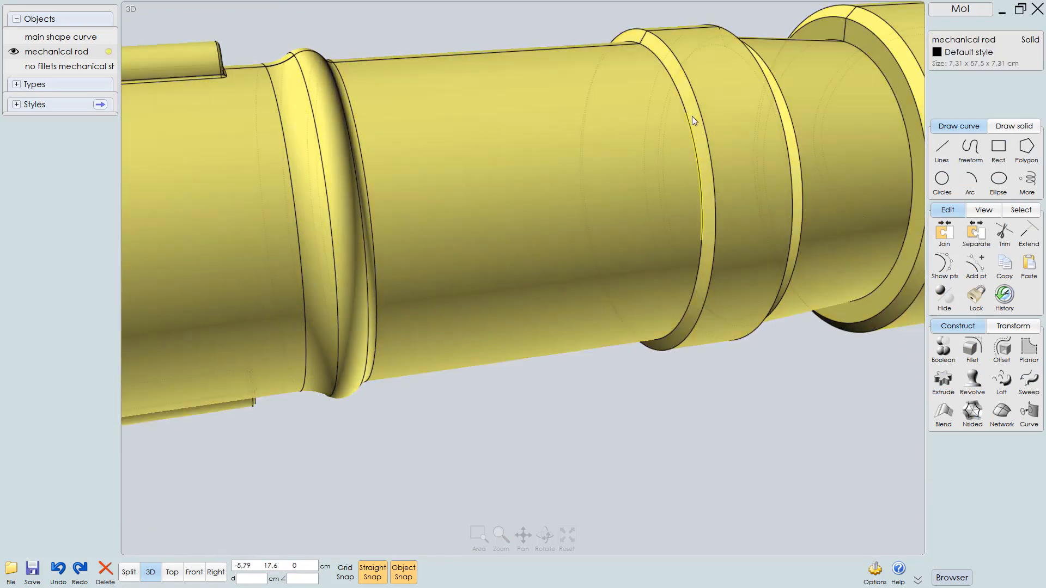
click(681, 99)
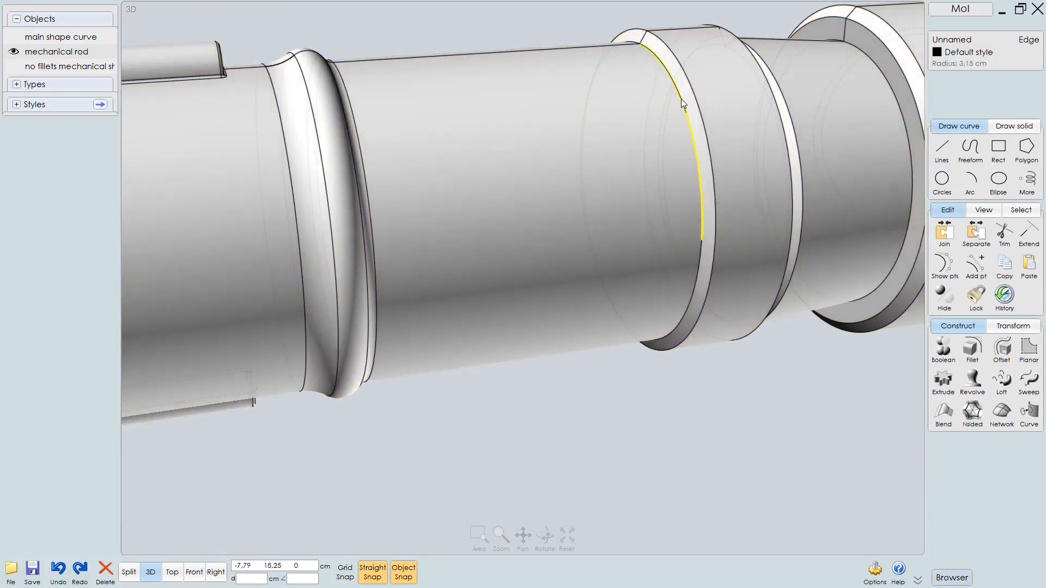
click(681, 98)
right_drag(679, 161, 679, 214)
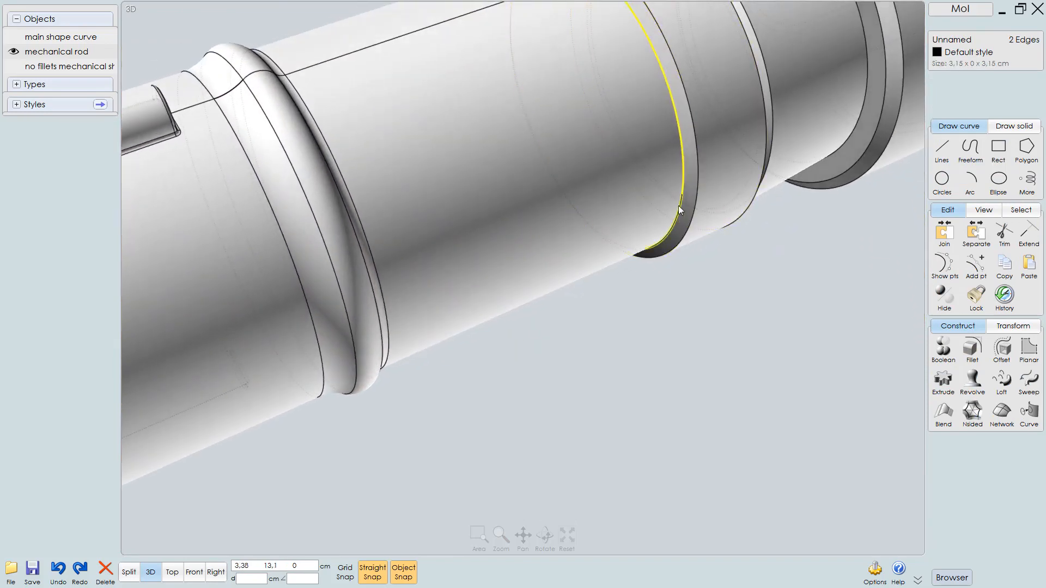
click(679, 205)
key(ctrl+plus)
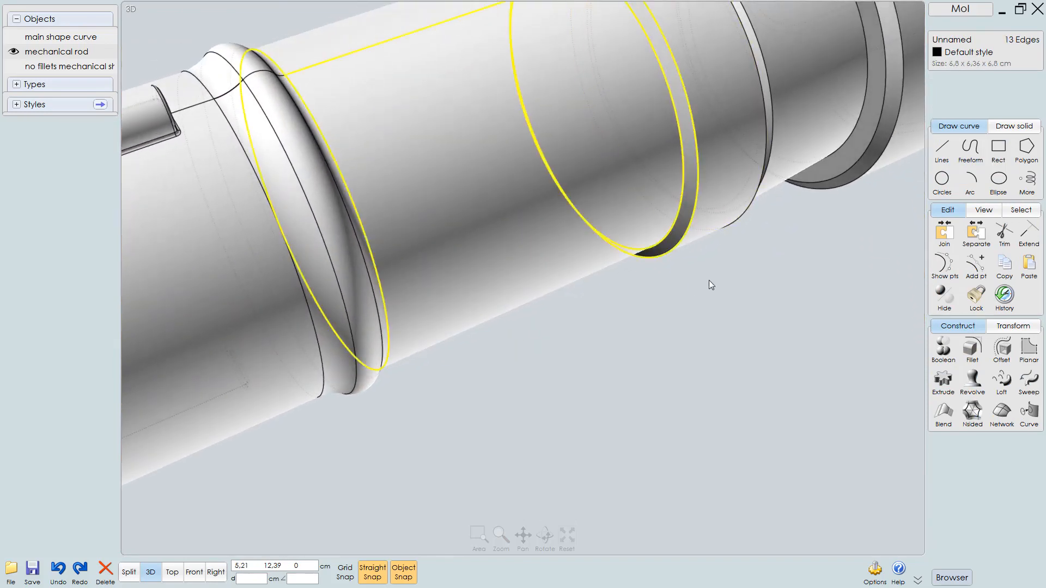
Deselect the ring's edges and add the remaining collar groove edges to the selection
right_drag(549, 250, 506, 88)
drag(501, 77, 303, 497)
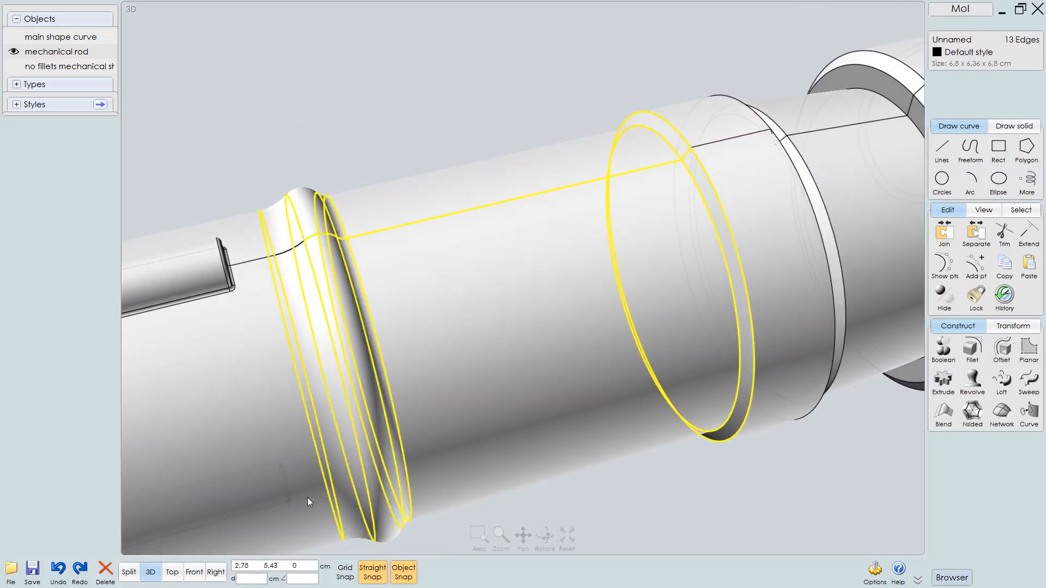
drag(290, 348, 209, 504)
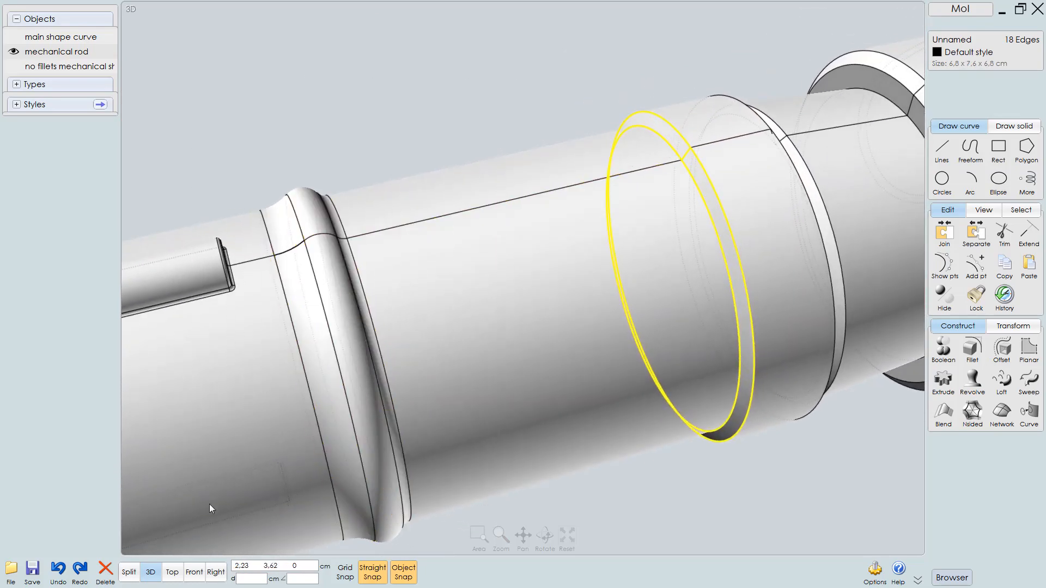
right_drag(565, 400, 700, 224)
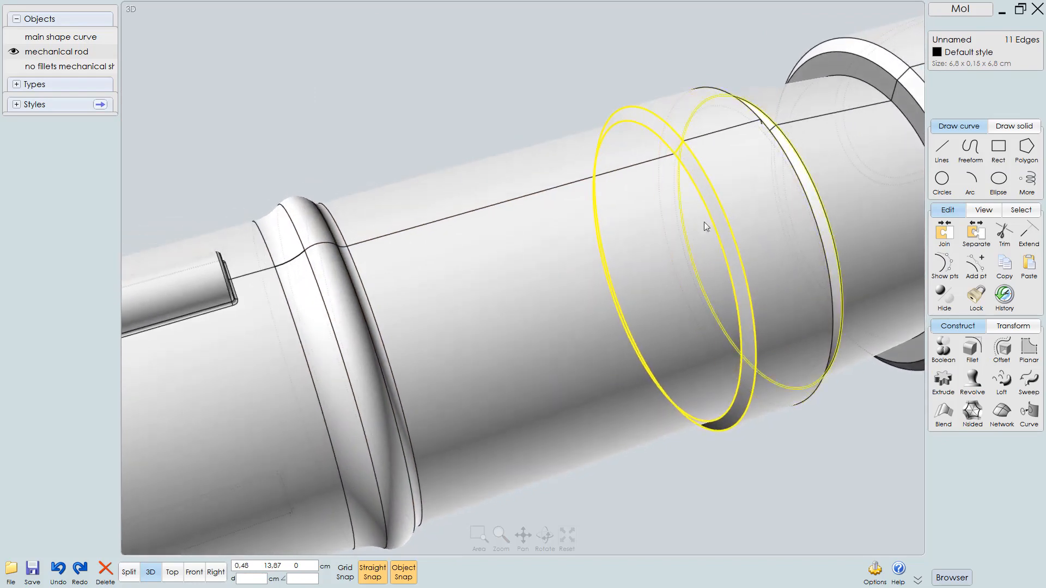
click(682, 152)
right_drag(785, 231, 626, 252)
click(744, 264)
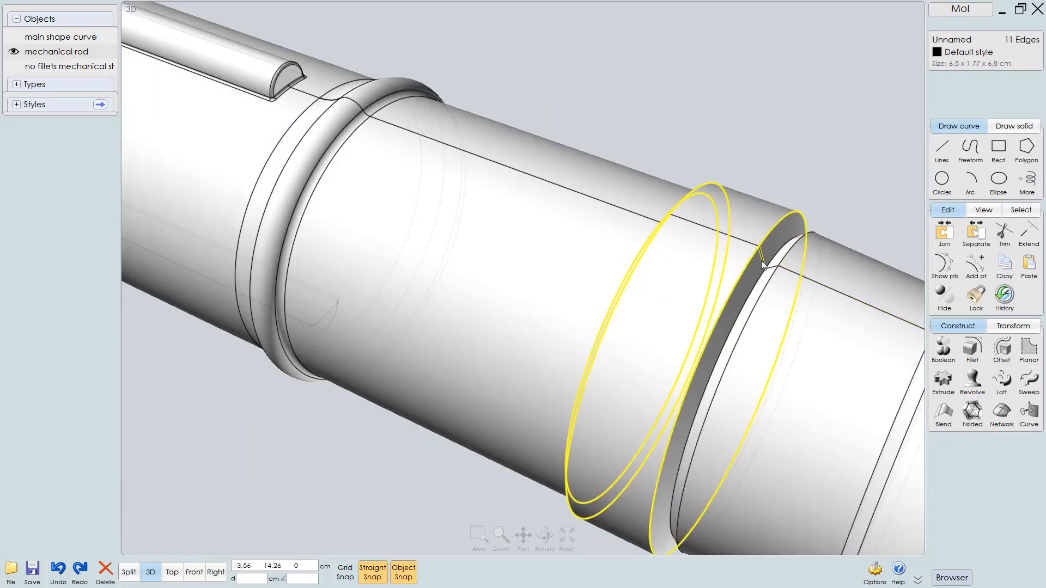
right_drag(790, 289, 807, 288)
click(769, 255)
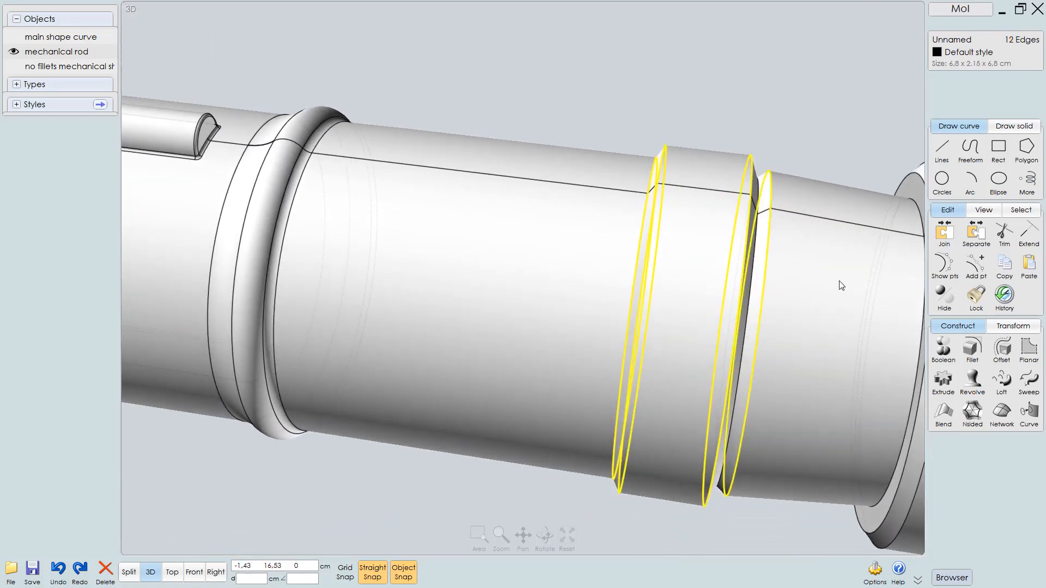
Add the edges of the grooves and flange toward the clevis end to the selection
middle_drag(839, 280, 663, 252)
right_drag(664, 257, 728, 230)
click(732, 220)
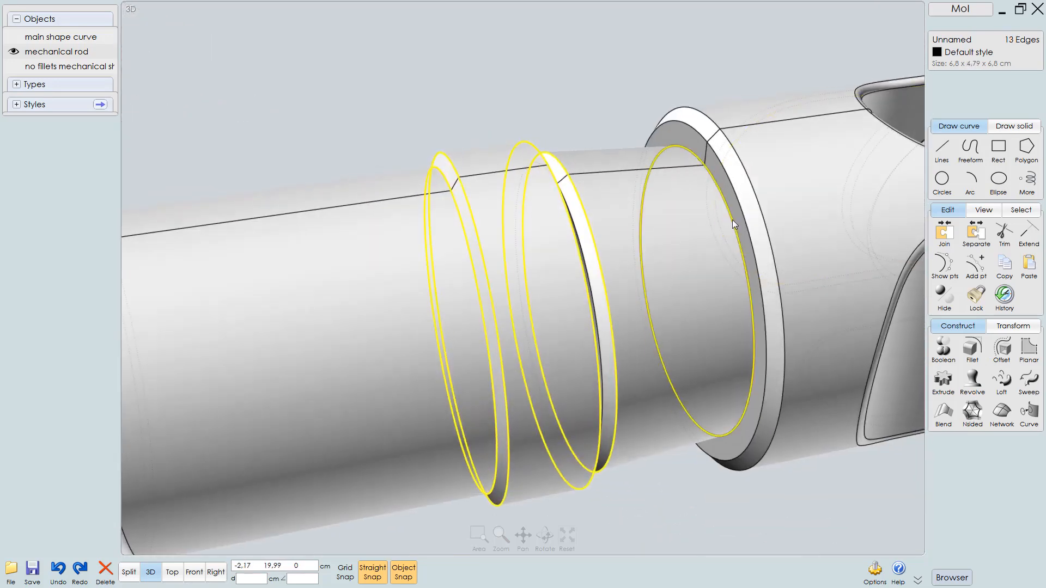
click(744, 218)
click(757, 210)
middle_drag(692, 245, 475, 289)
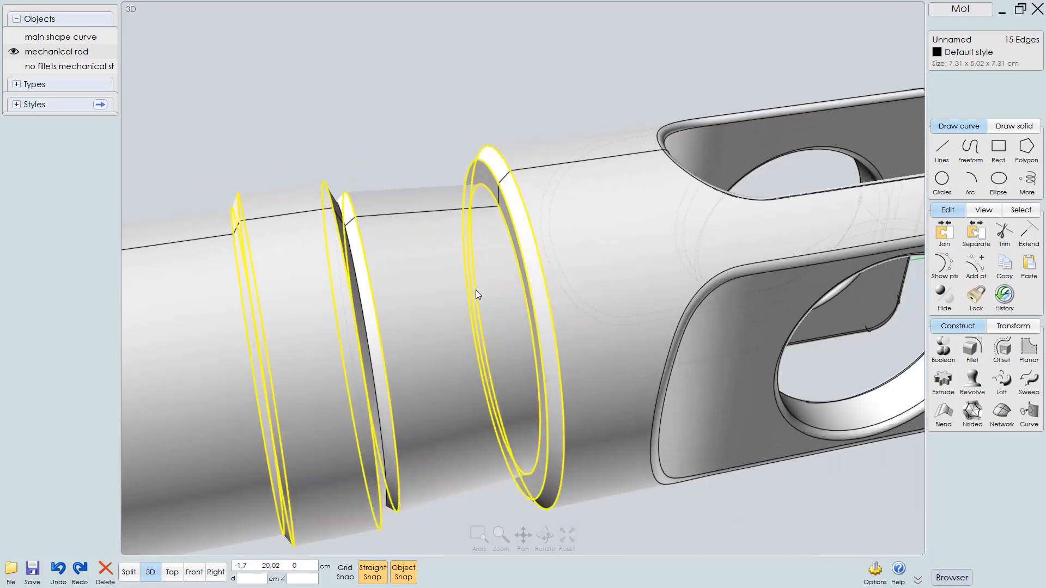
scroll(487, 312, down, 3)
right_drag(487, 312, 554, 306)
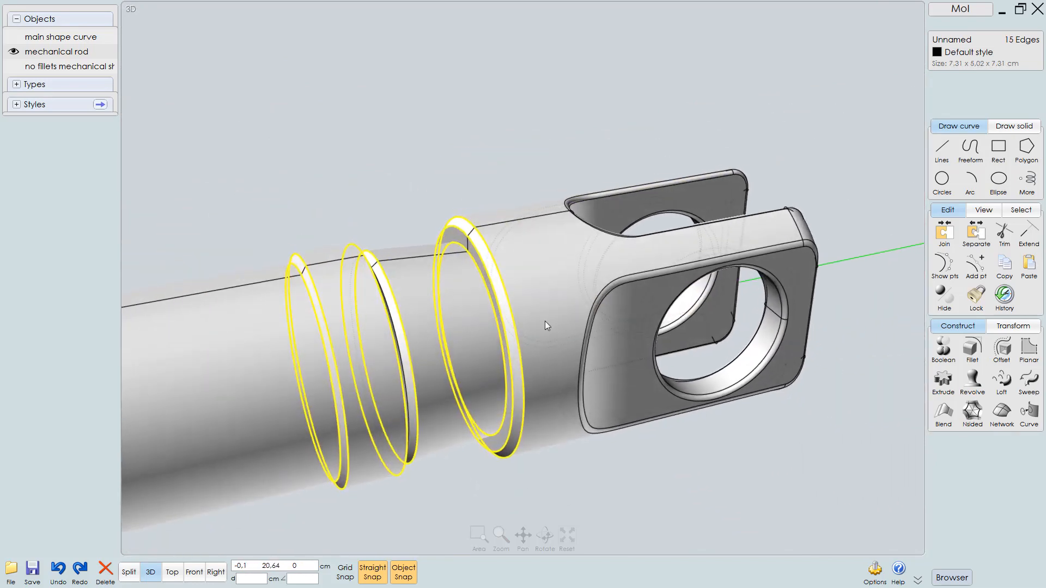
Fillet all the selected groove edges with a 0.1 cm radius
key(f)
middle_drag(545, 338, 669, 330)
right_click(642, 322)
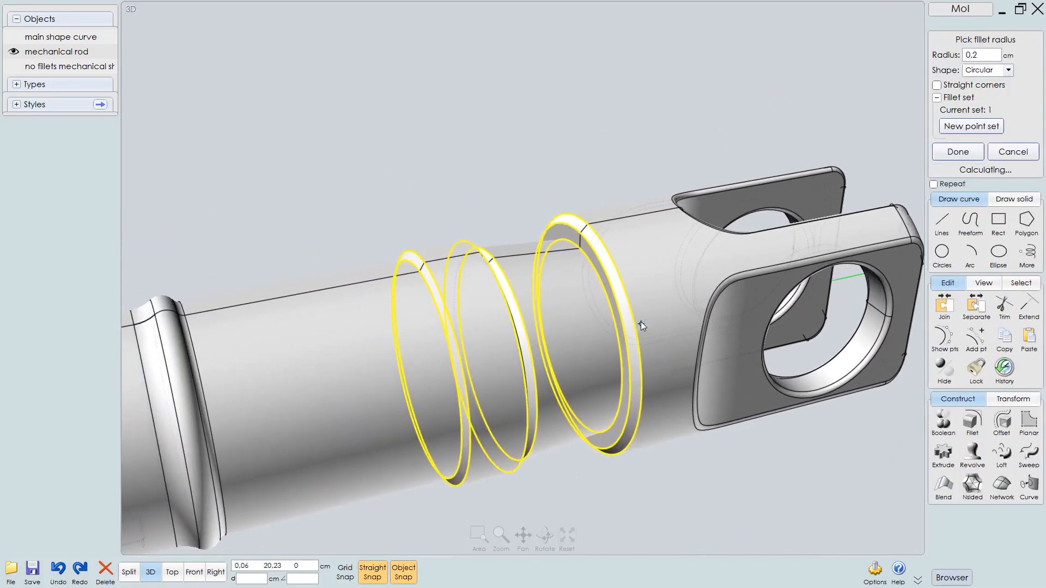
scroll(640, 322, up, 3)
click(990, 55)
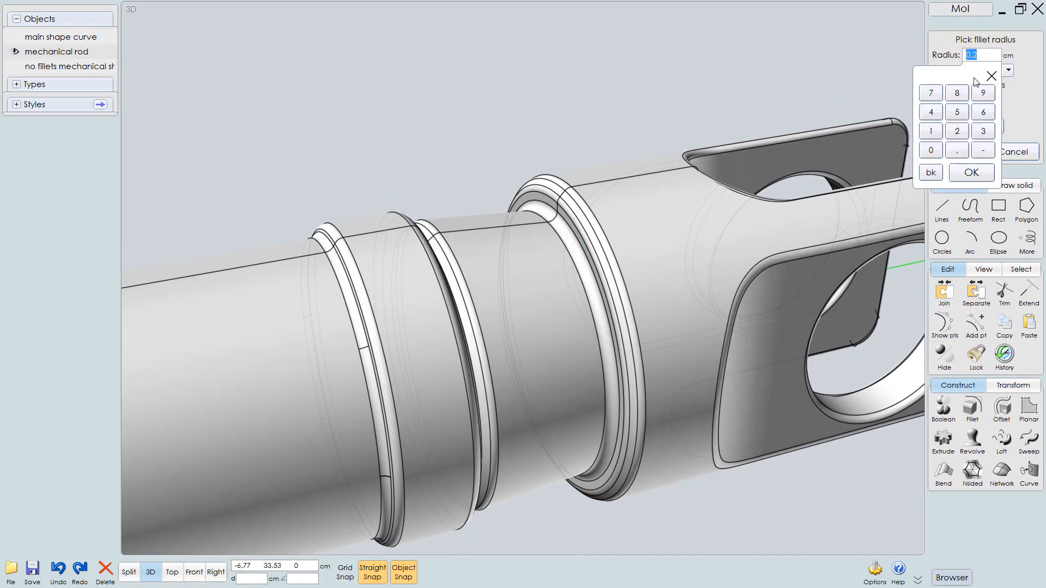
key(Return)
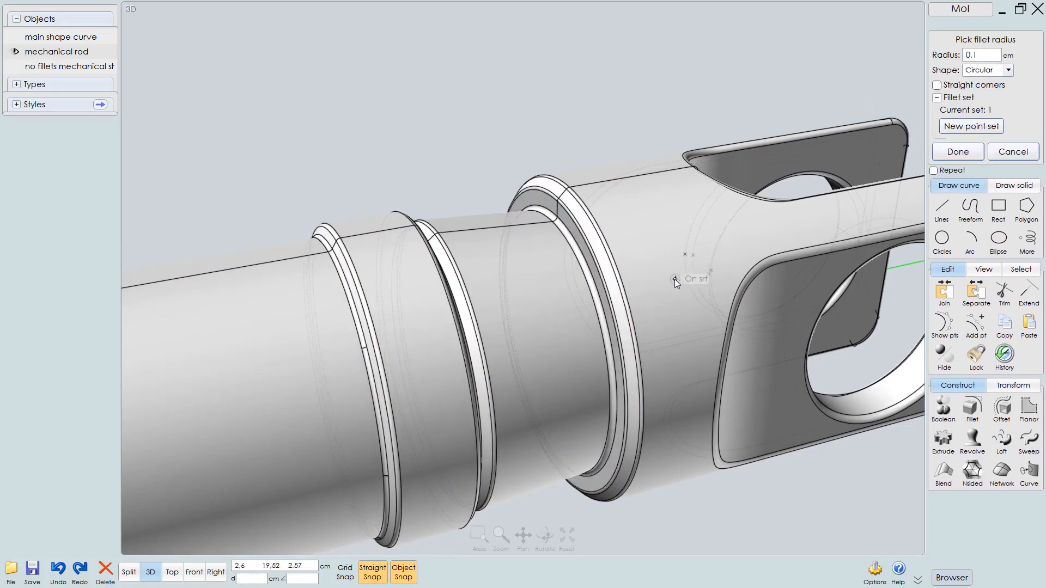
middle_drag(677, 266, 746, 263)
right_drag(746, 263, 547, 231)
right_click(567, 162)
Select the inner edge of the small step beside the collar groove
scroll(576, 268, up, 2)
click(543, 245)
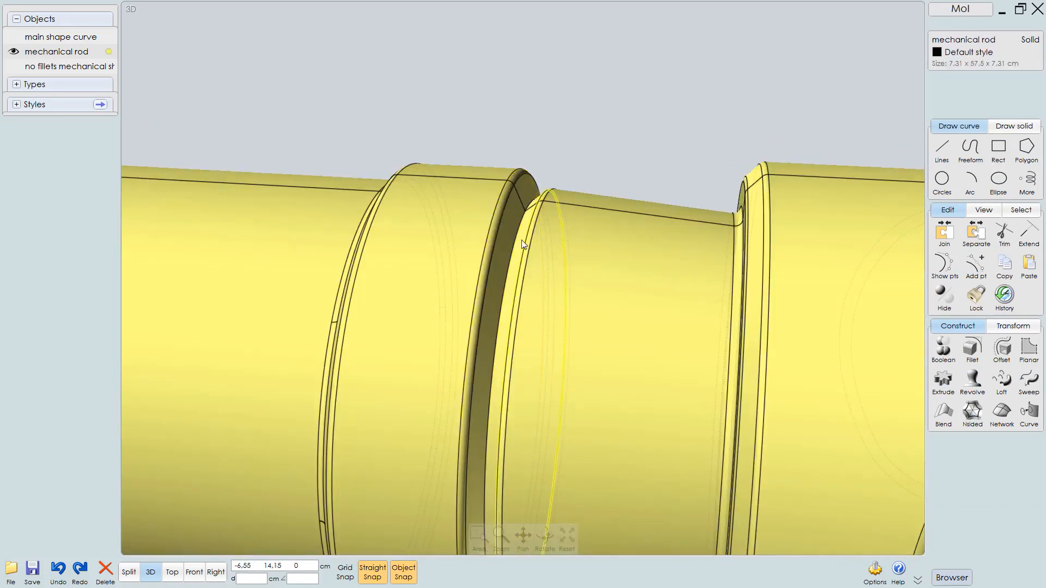
click(514, 236)
scroll(607, 252, down, 4)
scroll(599, 300, down, 1)
middle_drag(599, 300, 736, 277)
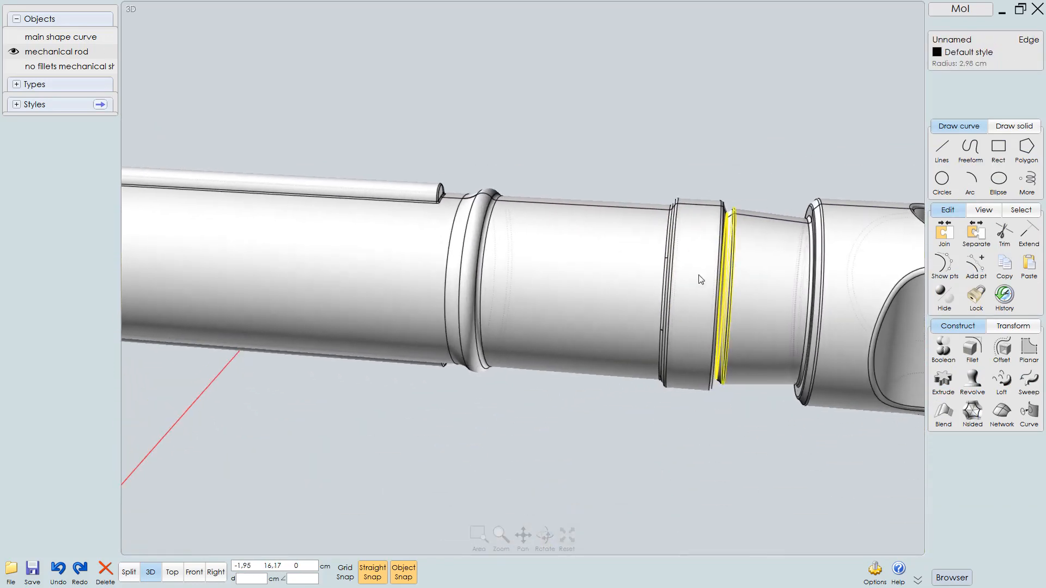
right_drag(699, 275, 711, 275)
middle_drag(599, 290, 480, 305)
scroll(553, 267, up, 3)
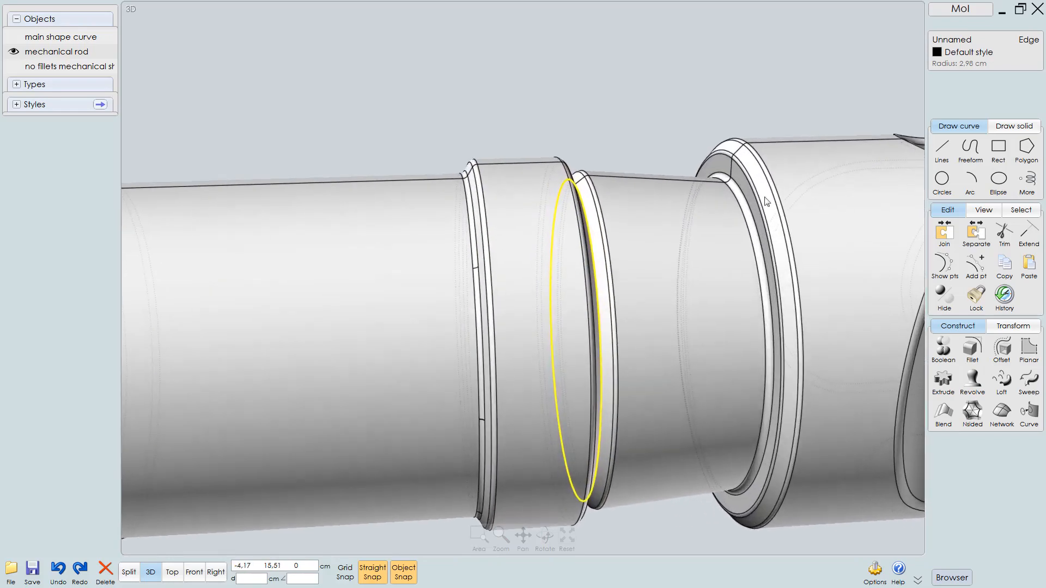
right_drag(552, 267, 608, 248)
scroll(680, 238, up, 1)
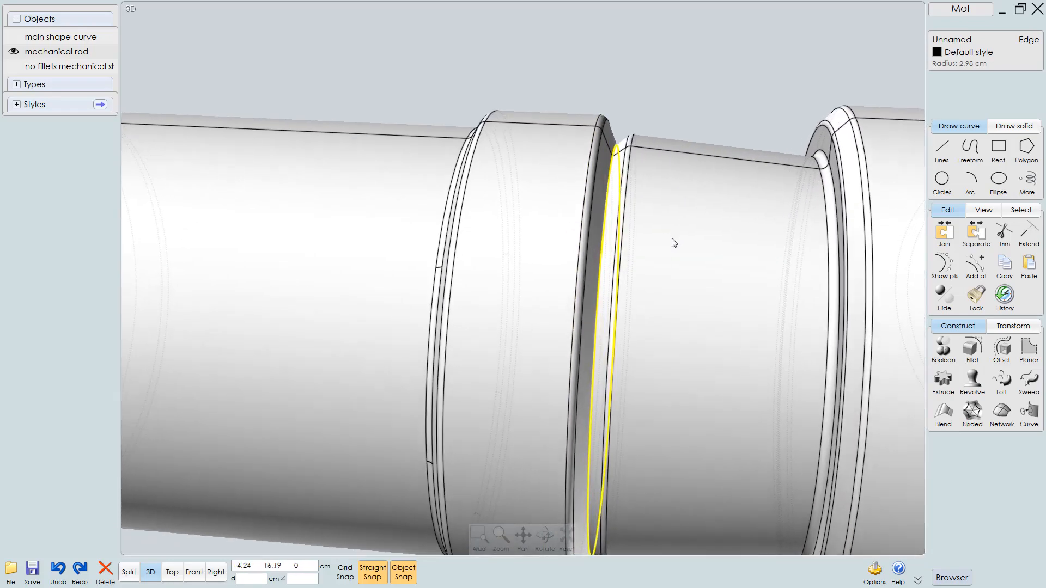
Fillet the selected step edge with a 0.05 cm radius and apply it
key(f)
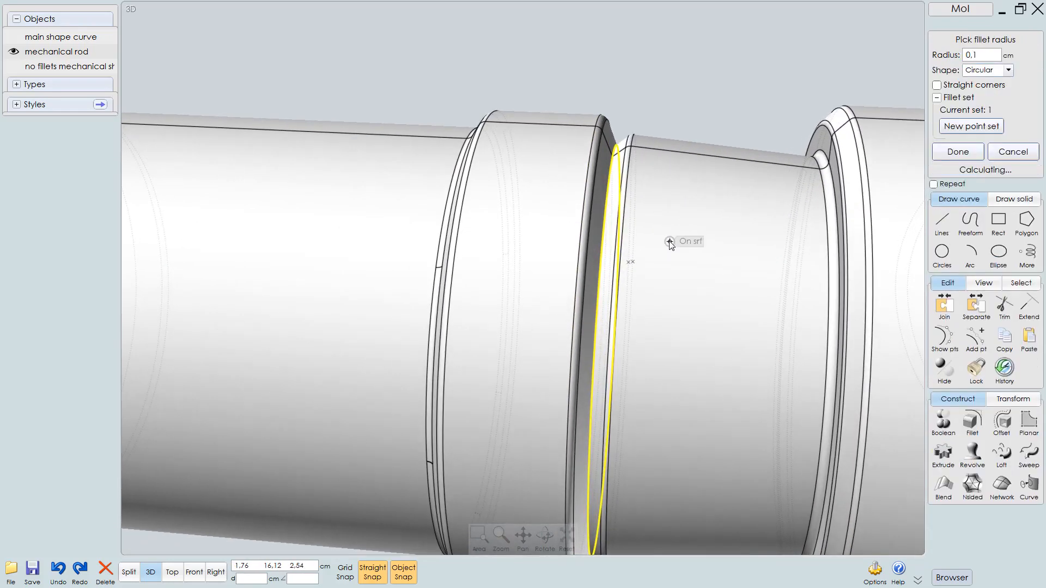
mouse_move(669, 250)
right_down()
mouse_move(688, 254)
mouse_move(676, 258)
right_up()
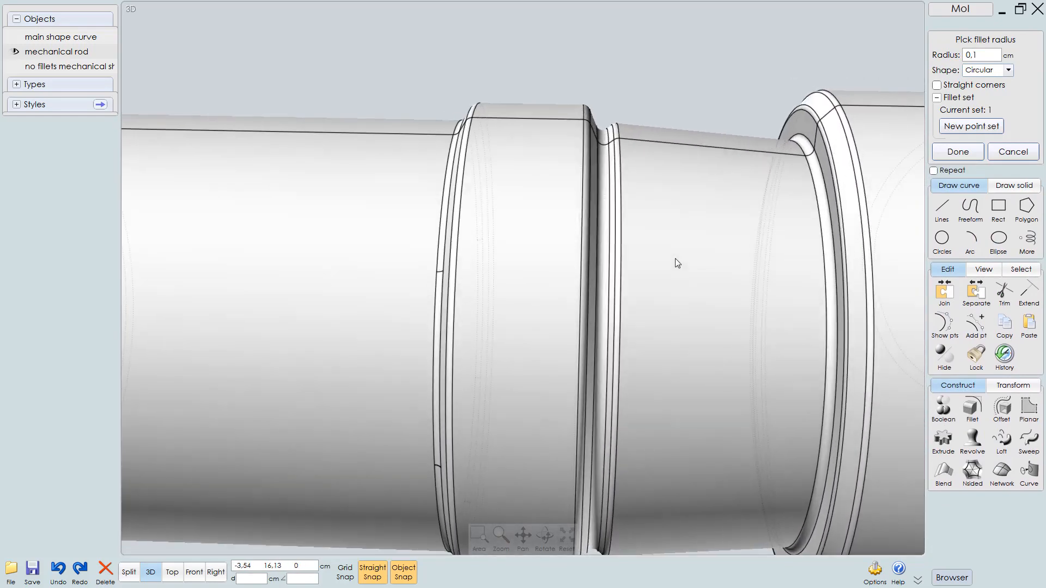
click(979, 55)
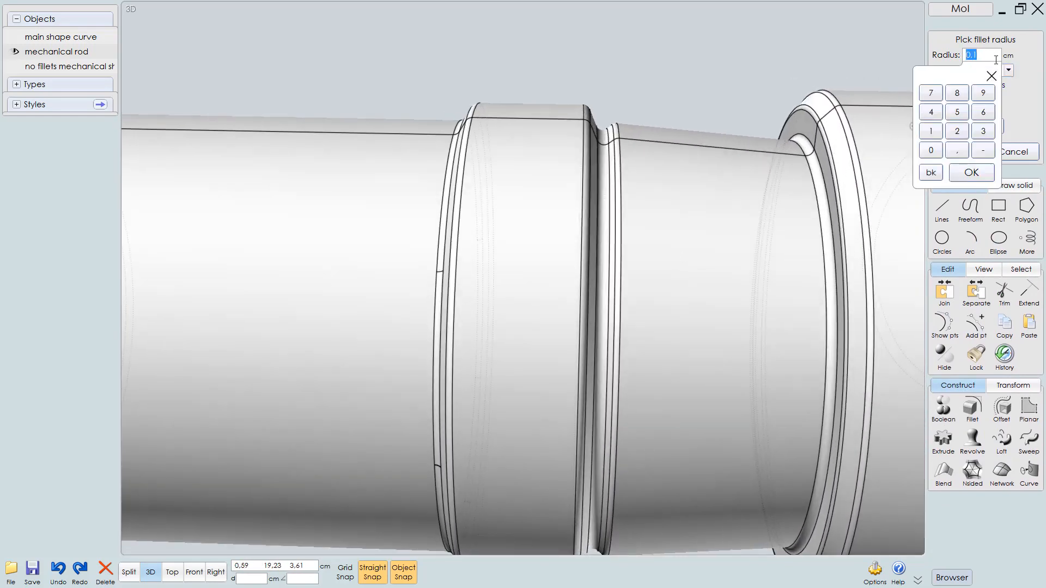
key(Return)
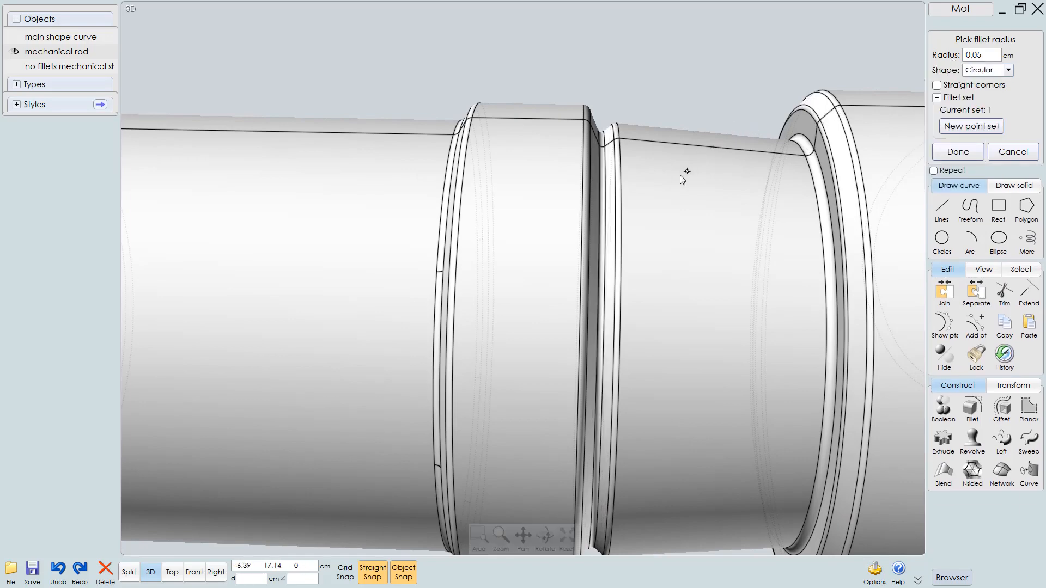
right_drag(680, 175, 594, 260)
scroll(594, 261, down, 5)
middle_drag(594, 261, 920, 346)
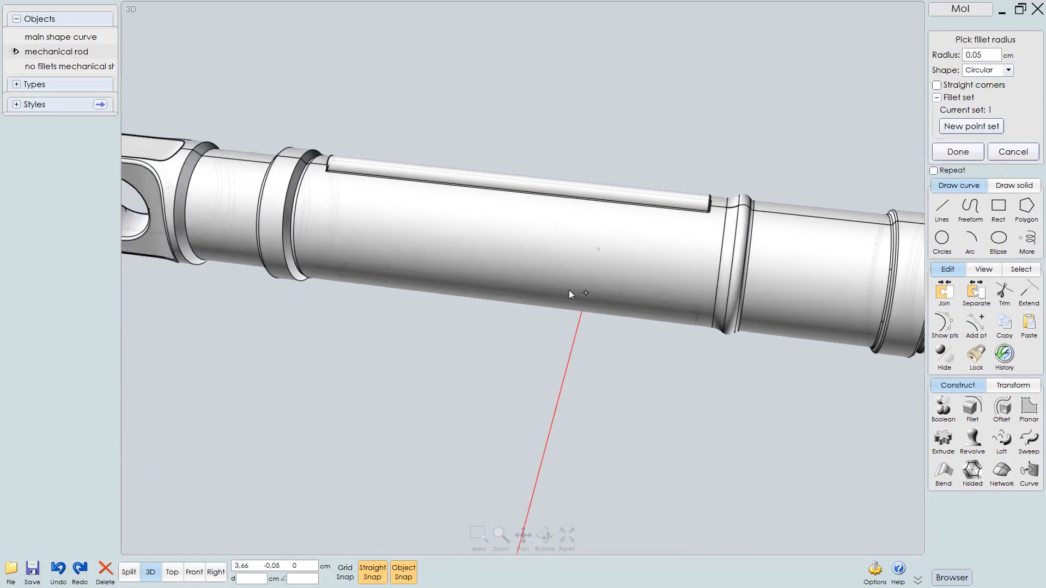
scroll(569, 291, down, 1)
middle_drag(311, 238, 453, 253)
right_drag(452, 253, 490, 240)
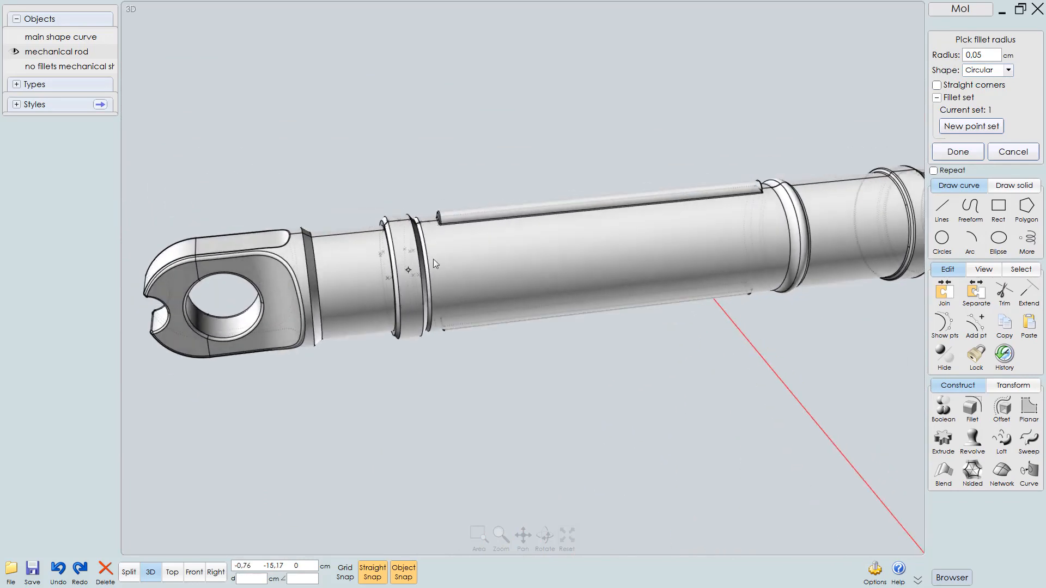
scroll(434, 263, up, 6)
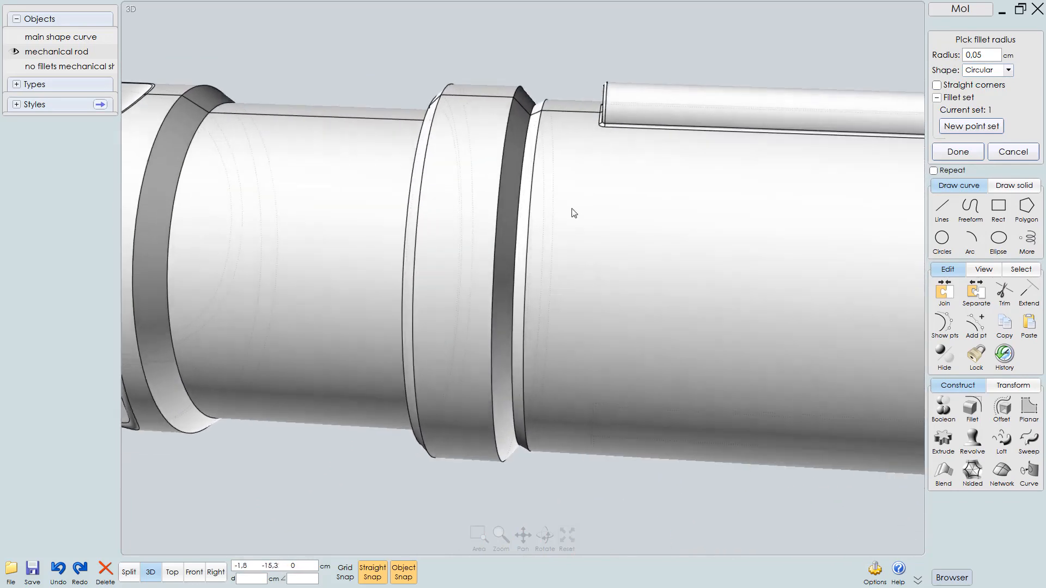
right_drag(573, 213, 602, 228)
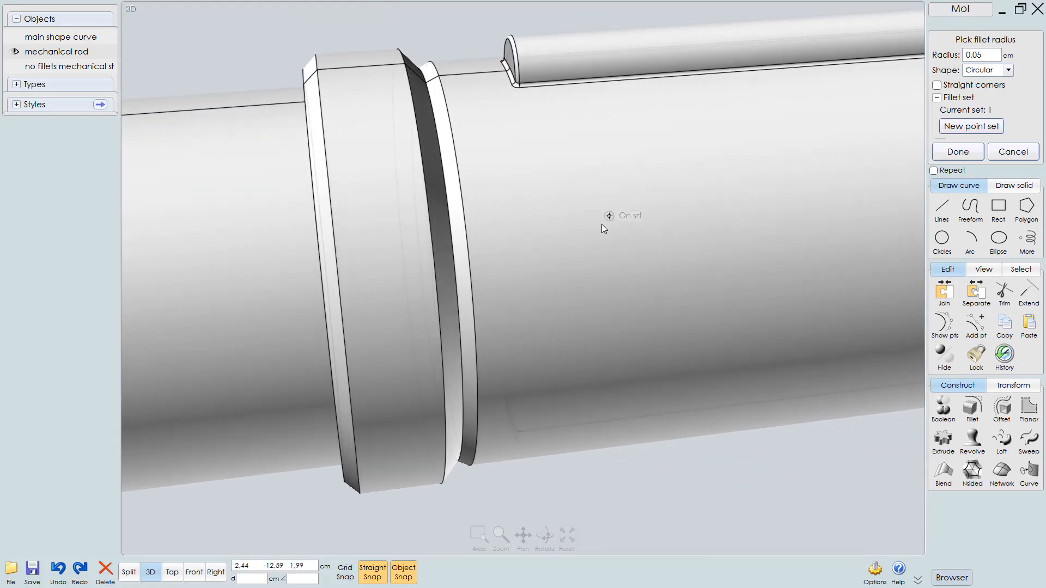
right_click(661, 492)
Select the edges of the collar and groove near the clevis end
right_drag(535, 329, 613, 341)
click(568, 245)
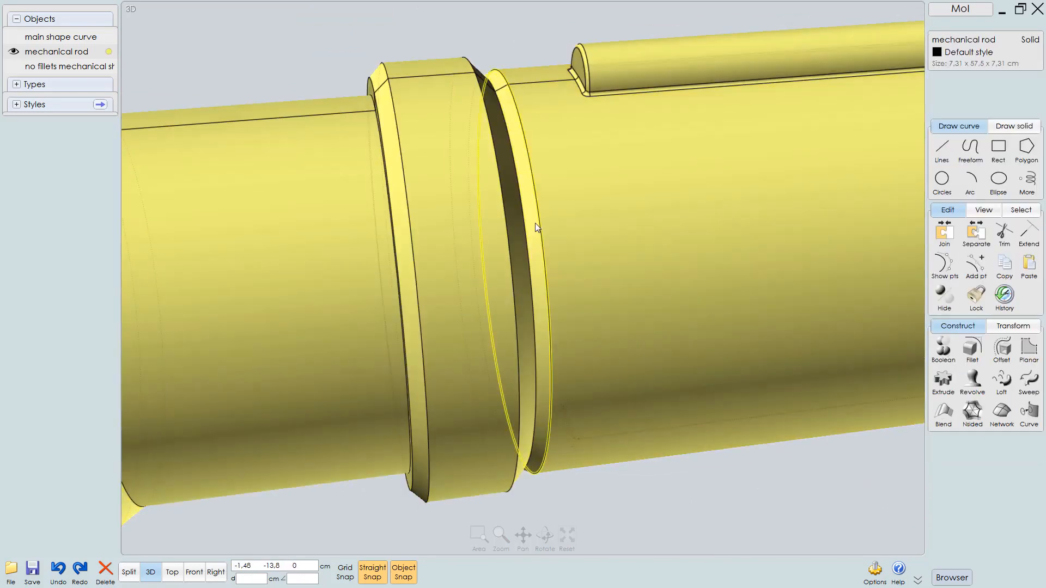
click(534, 224)
right_drag(469, 252, 450, 254)
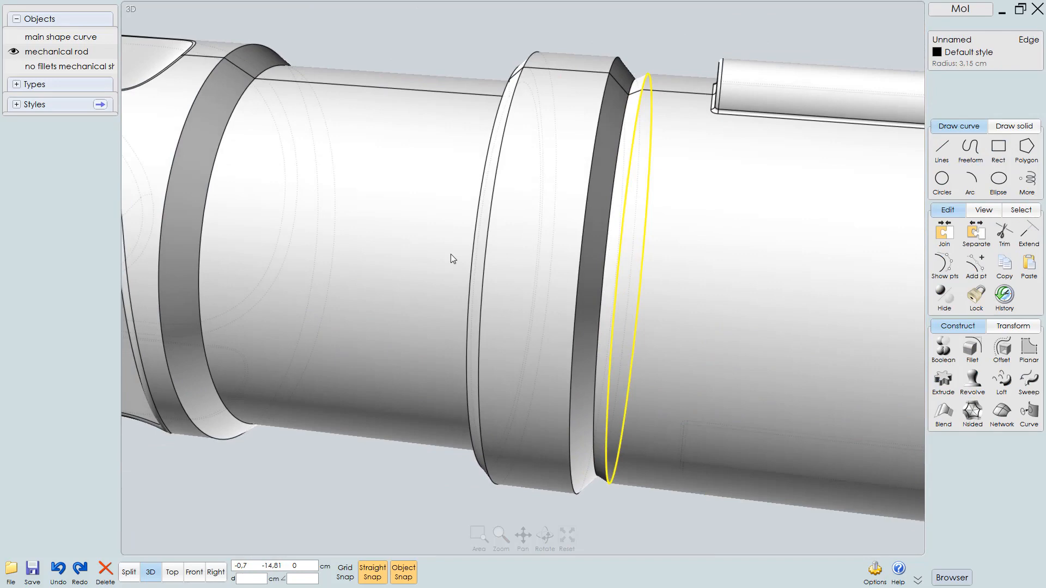
click(579, 223)
click(487, 208)
click(487, 204)
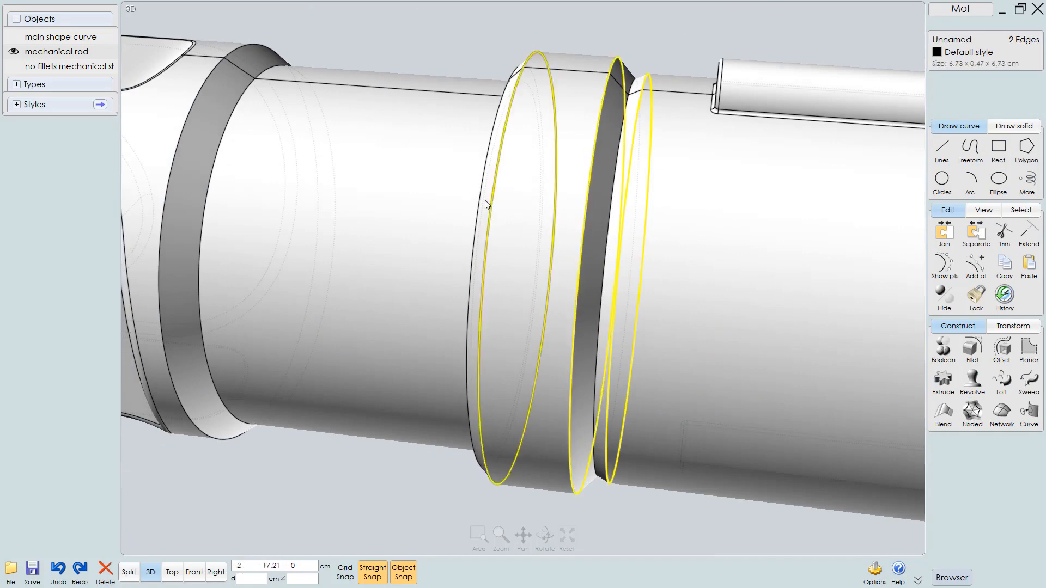
click(481, 194)
right_drag(480, 220, 763, 224)
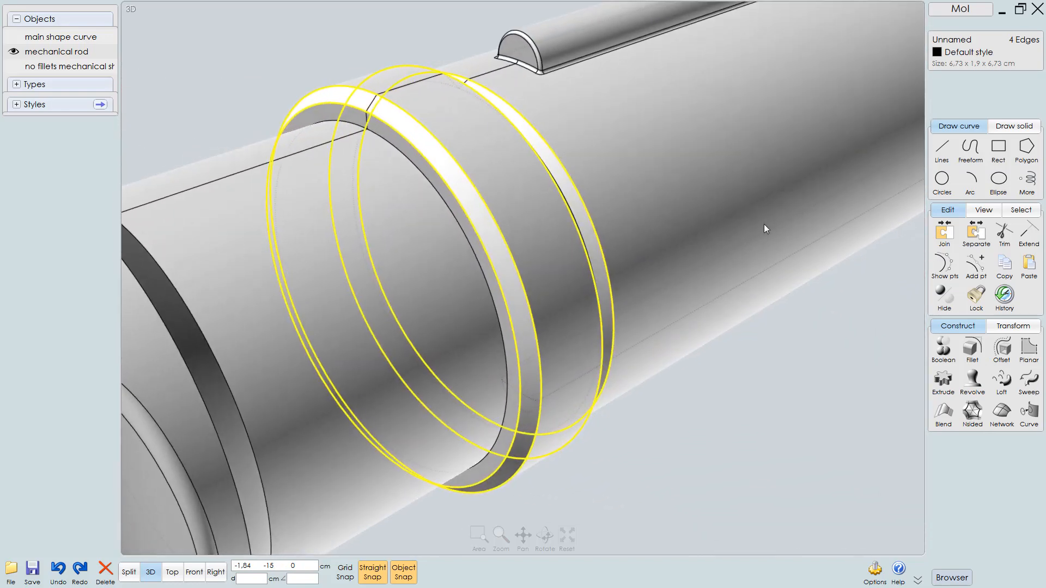
Add more collar and groove edges near the clevis end to the edge selection
click(426, 182)
right_drag(473, 218, 442, 190)
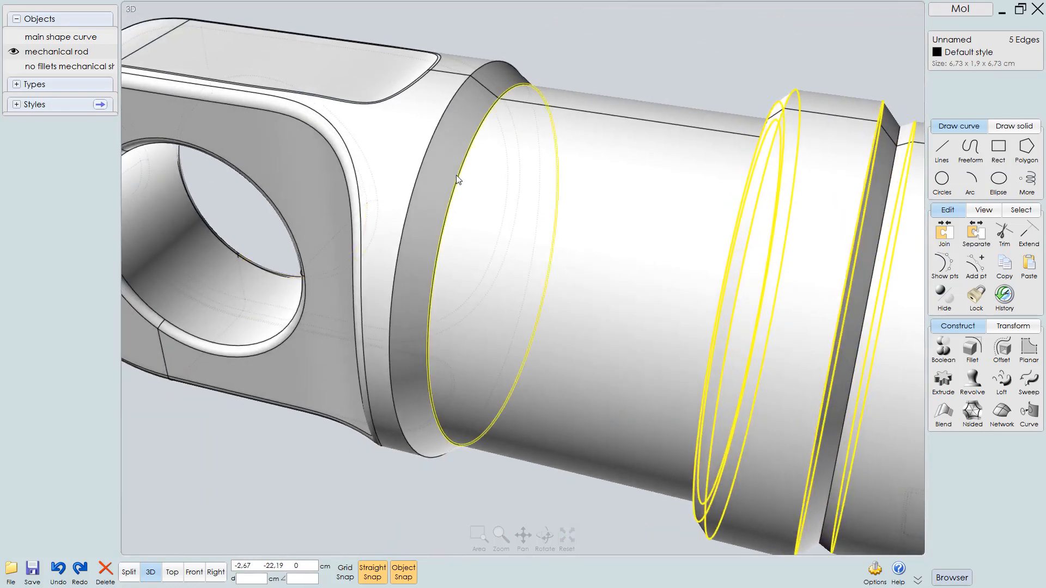
click(457, 176)
click(427, 148)
right_drag(597, 205, 649, 217)
middle_drag(649, 216, 633, 193)
Fillet the selected collar and groove edges with a 0.1 cm radius and apply it
right_click(631, 196)
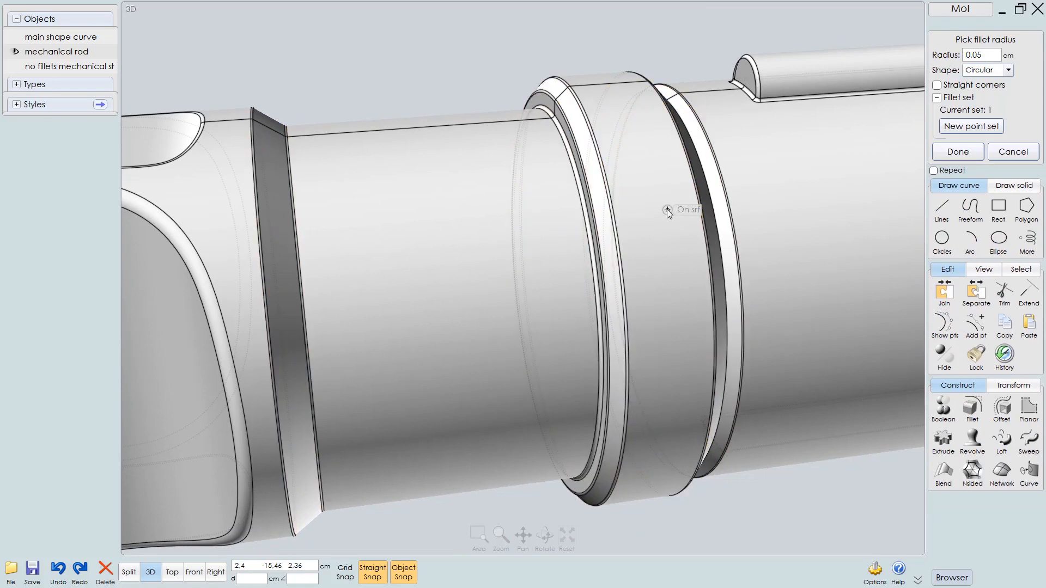
click(993, 57)
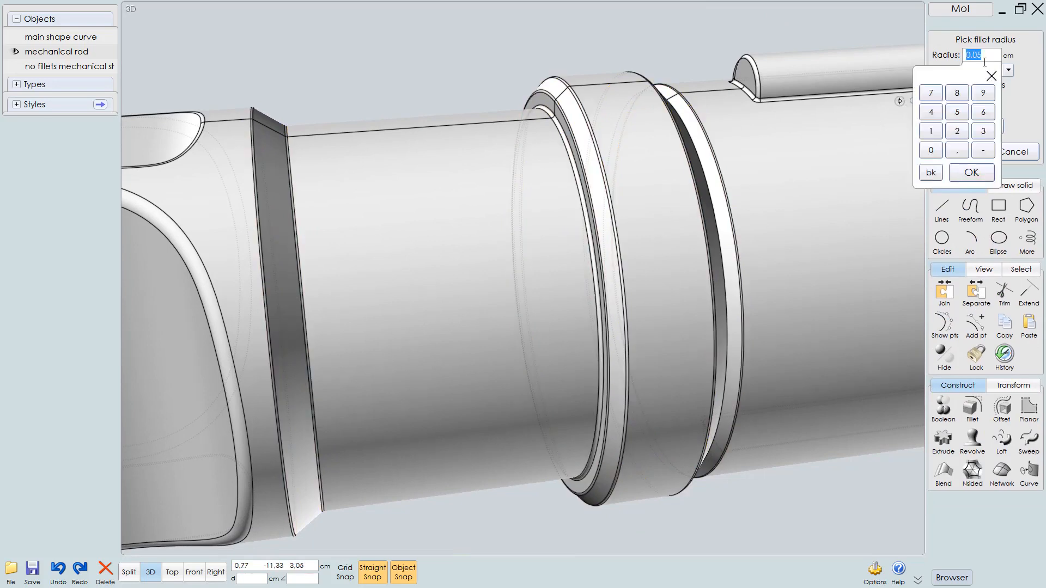
click(991, 76)
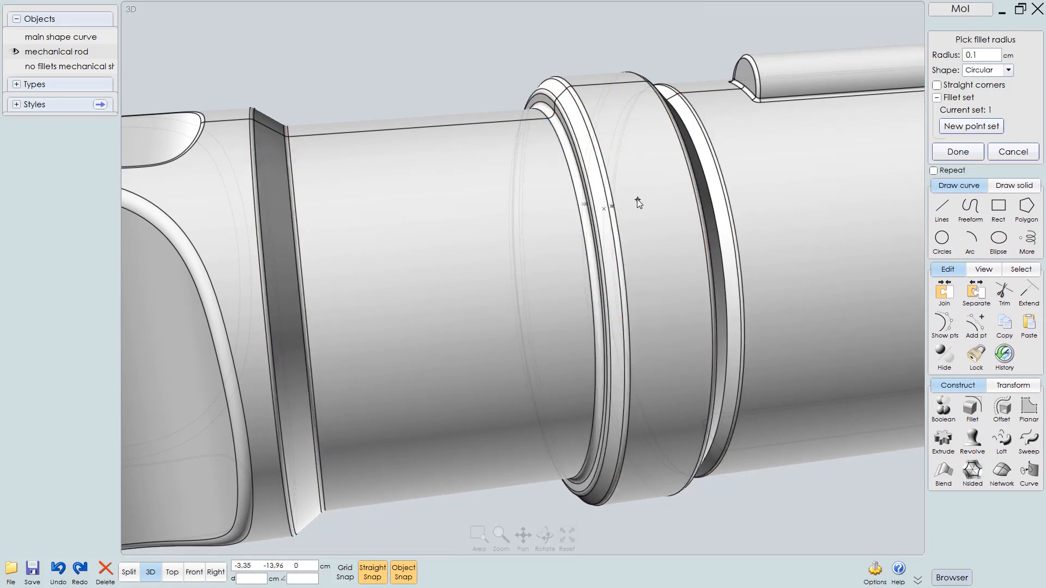
right_drag(645, 199, 683, 255)
right_click(724, 250)
key(Escape)
Select the circular edge at the step beside the collar
scroll(719, 245, up, 3)
click(750, 229)
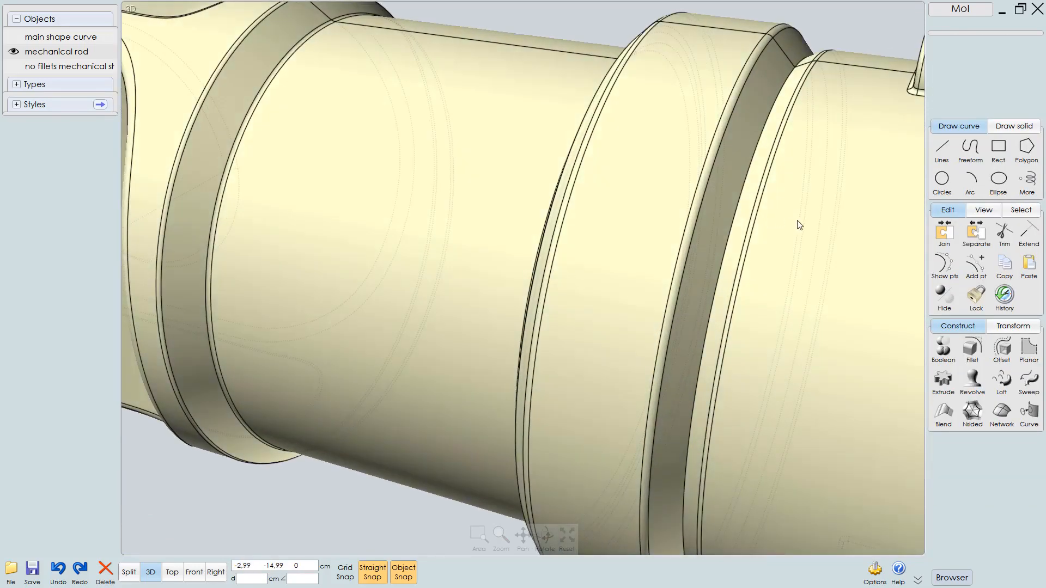
scroll(763, 213, up, 2)
click(745, 191)
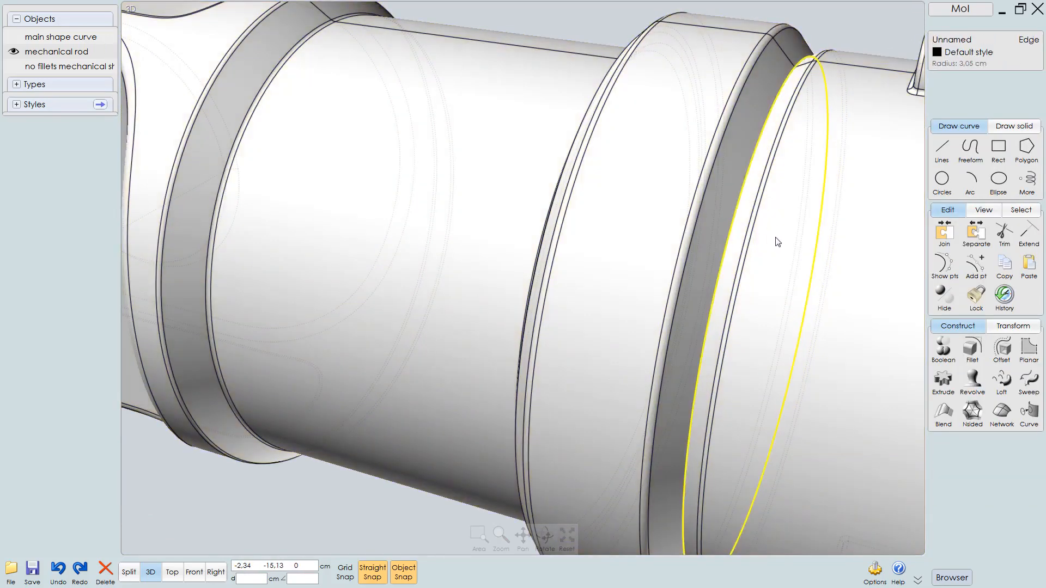
Fillet the selected step edge with a 0.05 cm radius and apply it
right_click(778, 242)
right_click(776, 242)
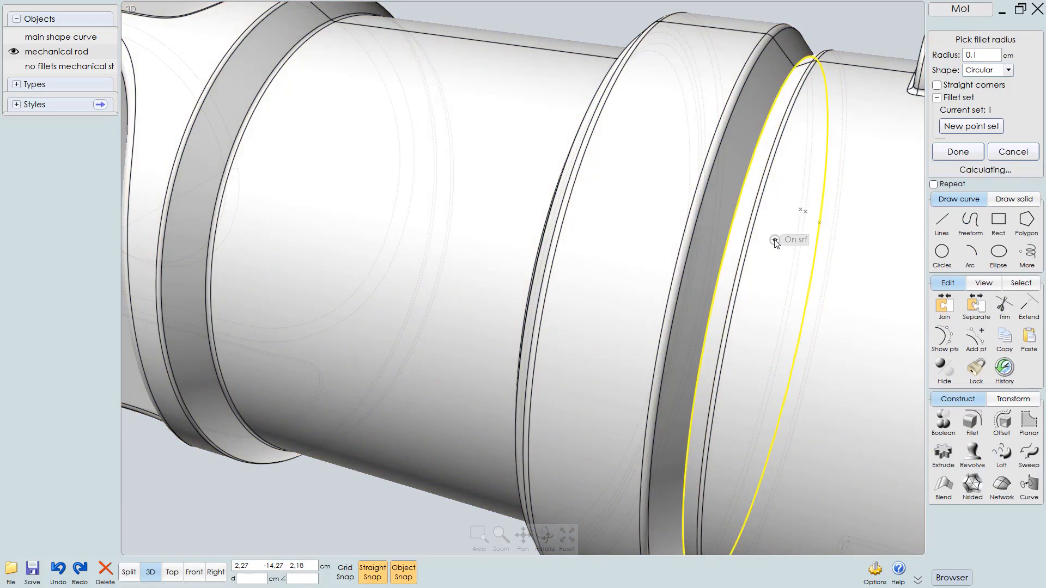
scroll(770, 243, down, 2)
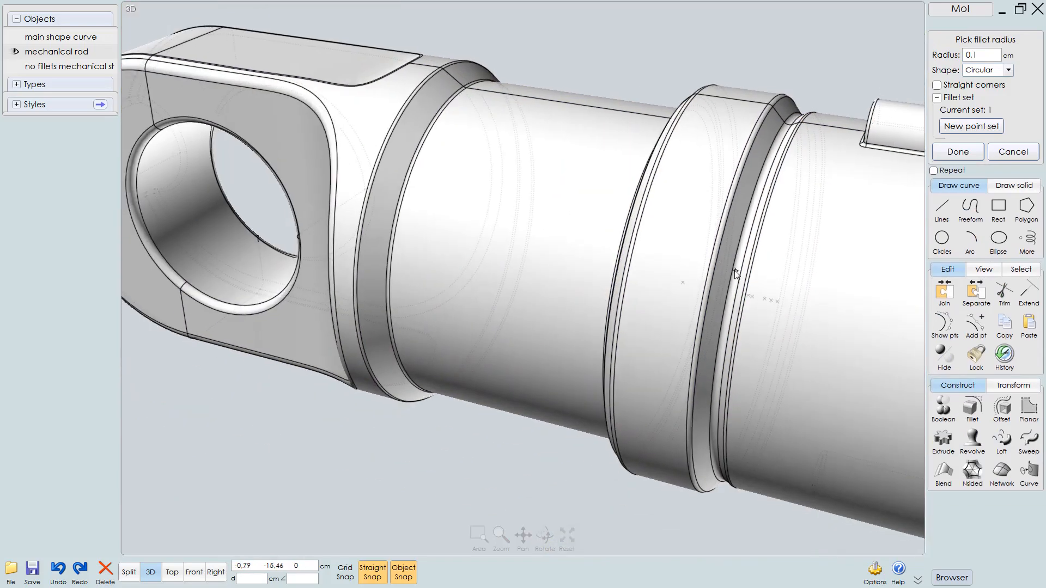
right_drag(757, 271, 695, 206)
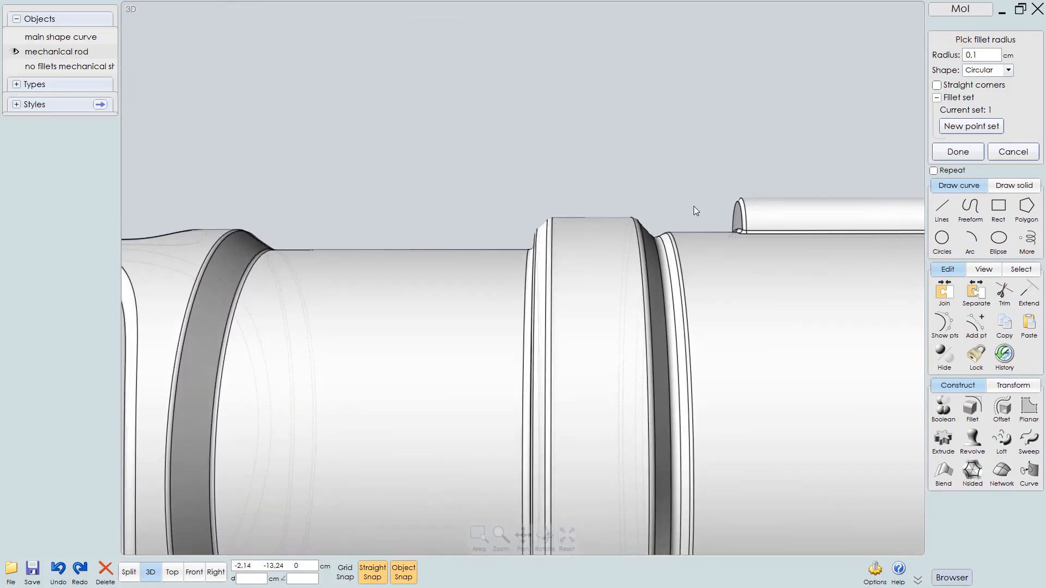
click(987, 52)
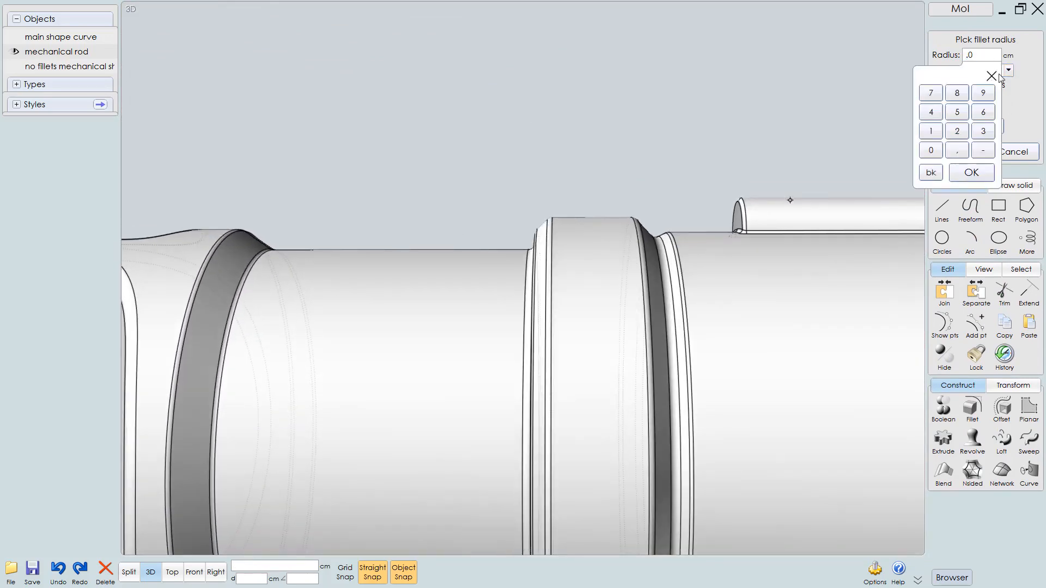
click(1000, 75)
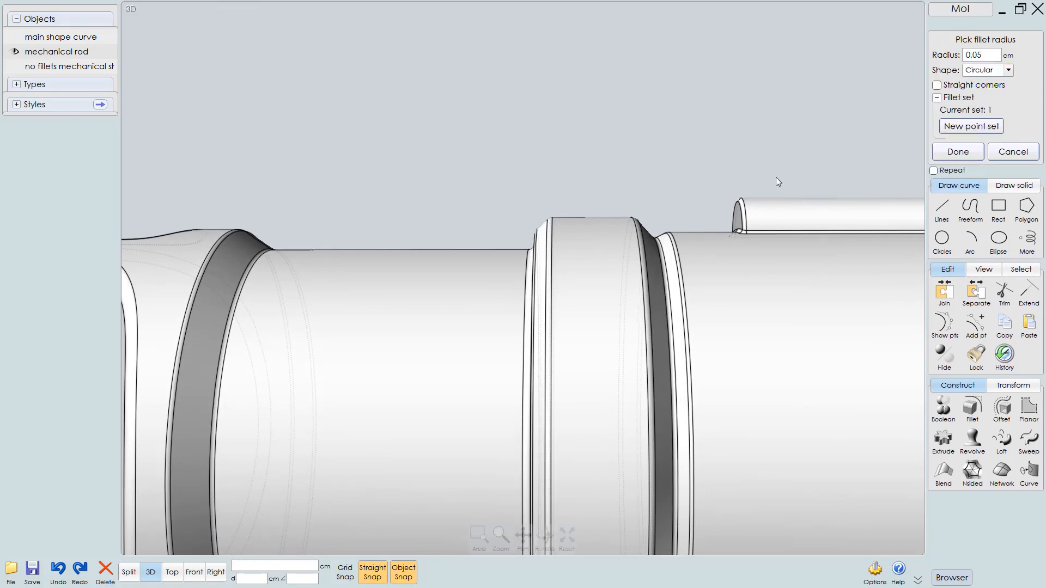
scroll(645, 182, down, 3)
drag(615, 240, 683, 313)
right_click(682, 413)
Orbit and zoom around the whole rod to inspect the new fillets
middle_drag(745, 312, 485, 374)
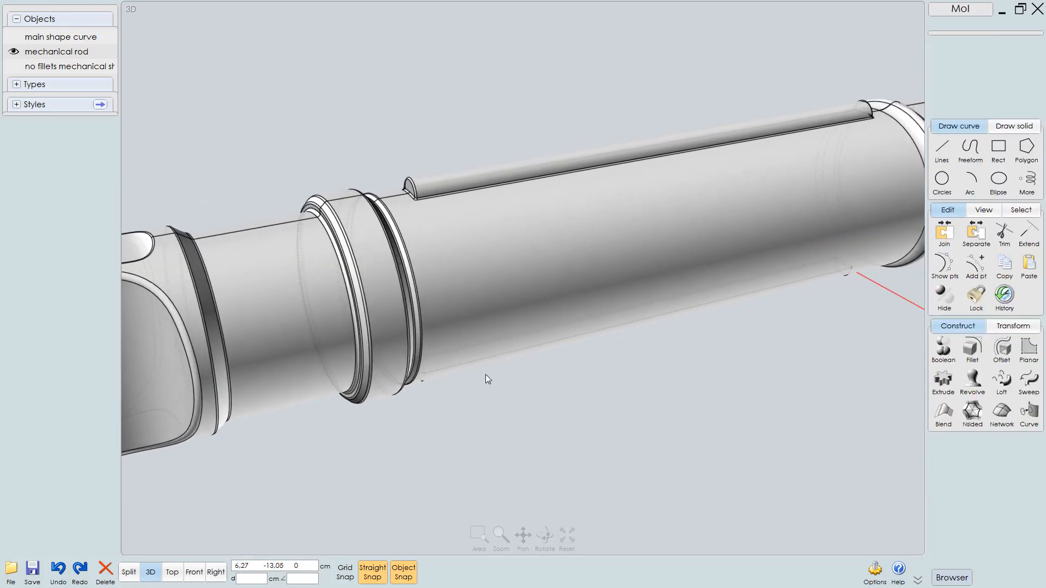
scroll(504, 348, down, 4)
right_drag(709, 238, 694, 273)
scroll(611, 290, down, 3)
scroll(626, 279, up, 5)
middle_drag(694, 273, 657, 294)
mouse_move(657, 294)
right_down()
mouse_move(711, 267)
mouse_move(612, 283)
mouse_move(681, 281)
mouse_move(591, 304)
mouse_move(562, 273)
mouse_move(611, 272)
mouse_move(639, 286)
right_up()
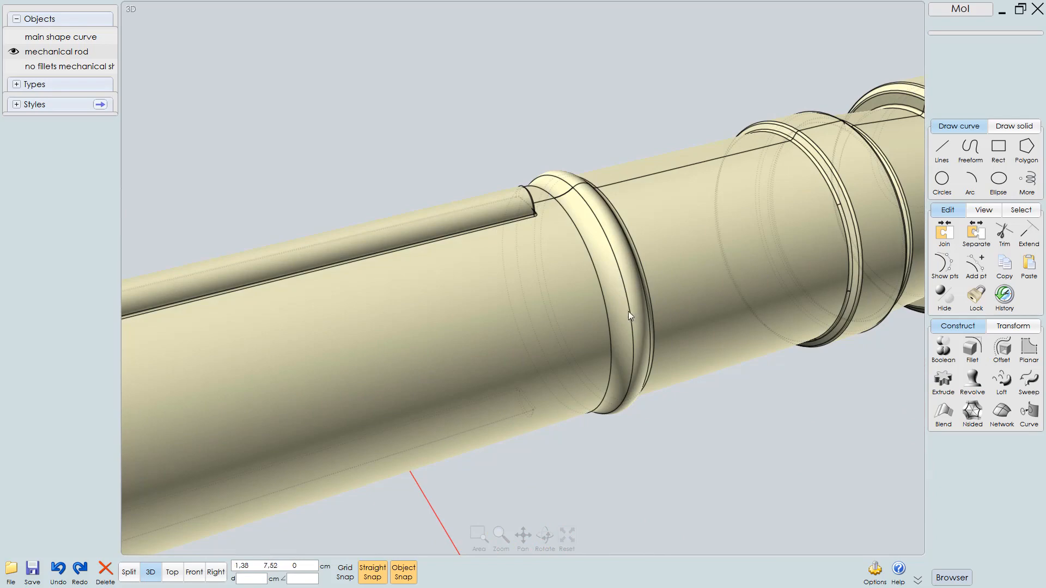
mouse_move(629, 312)
right_down()
mouse_move(556, 288)
mouse_move(615, 310)
right_up()
scroll(616, 315, down, 5)
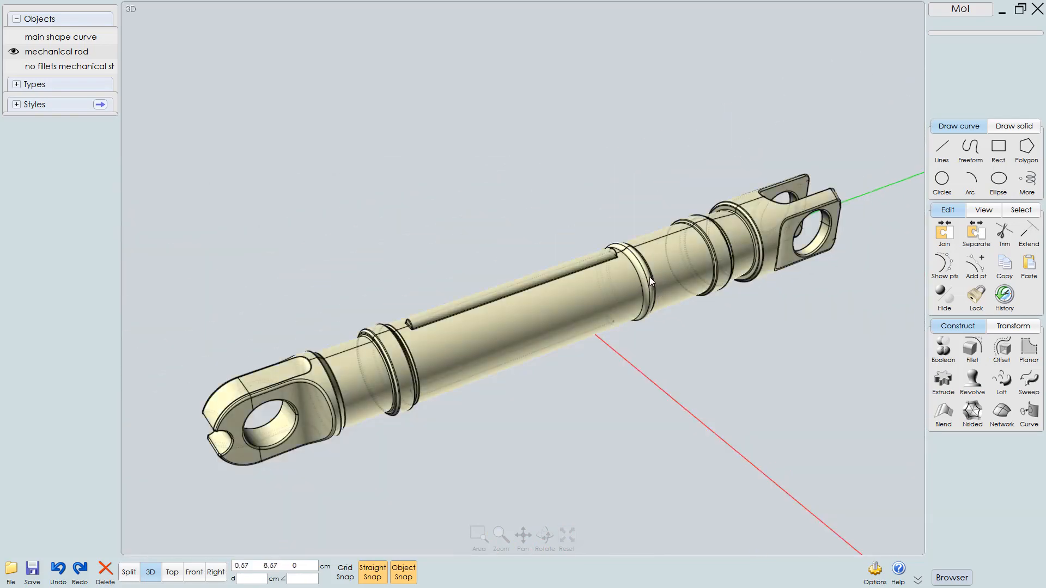
mouse_move(650, 277)
right_down()
mouse_move(684, 264)
mouse_move(670, 280)
right_up()
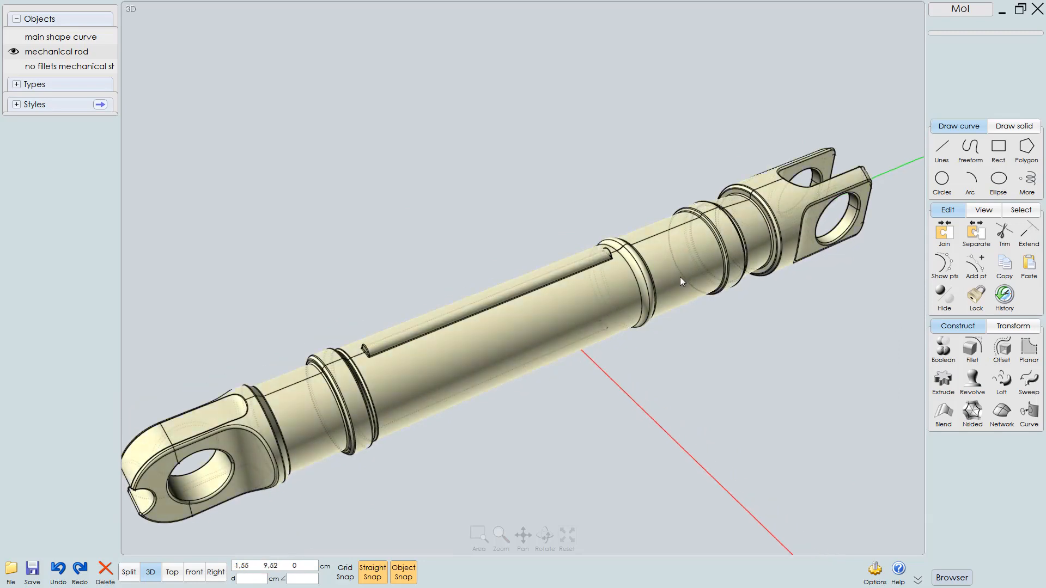
middle_drag(651, 319, 679, 311)
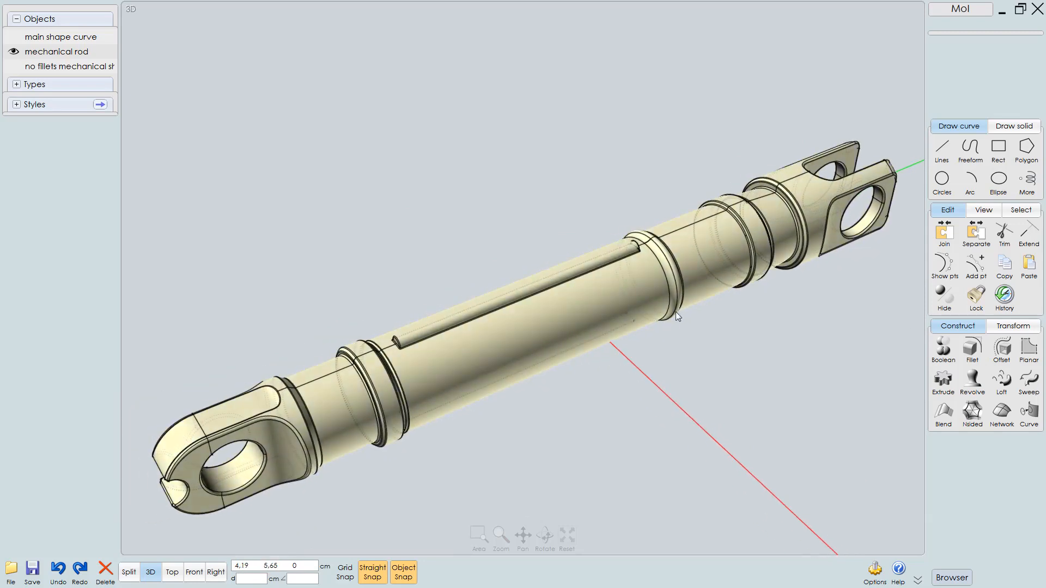